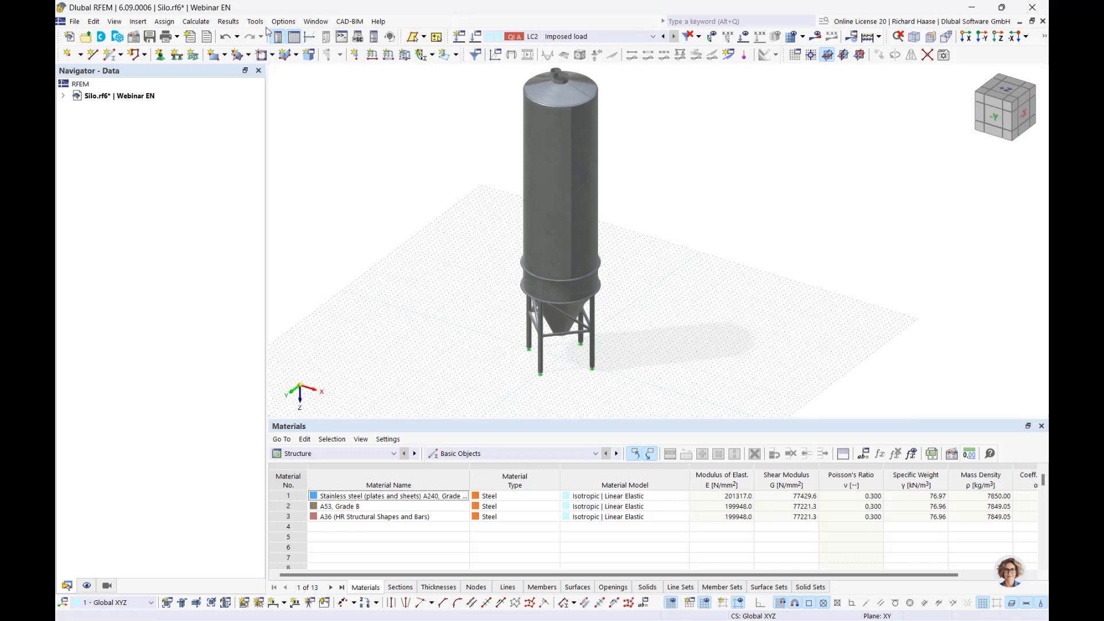
- Calculate all load cases of the silo model and display the results for LC2 Imposed load
{"action": "left_click", "coordinate": [196, 22]}
{"action": "mouse_move", "coordinate": [229, 22]}
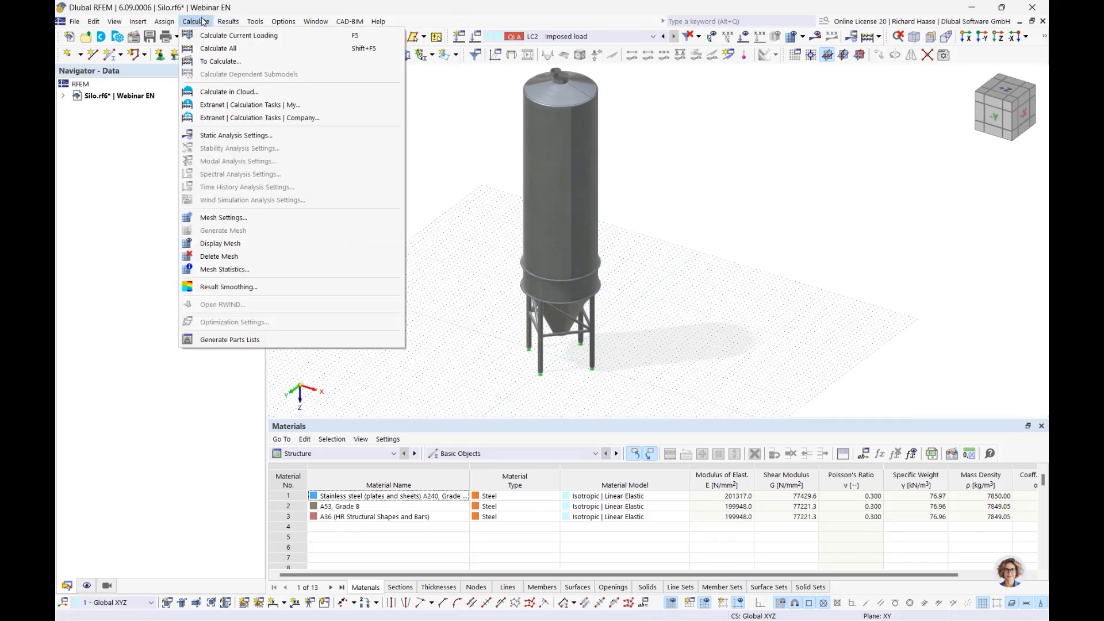
{"action": "left_click", "coordinate": [230, 49]}
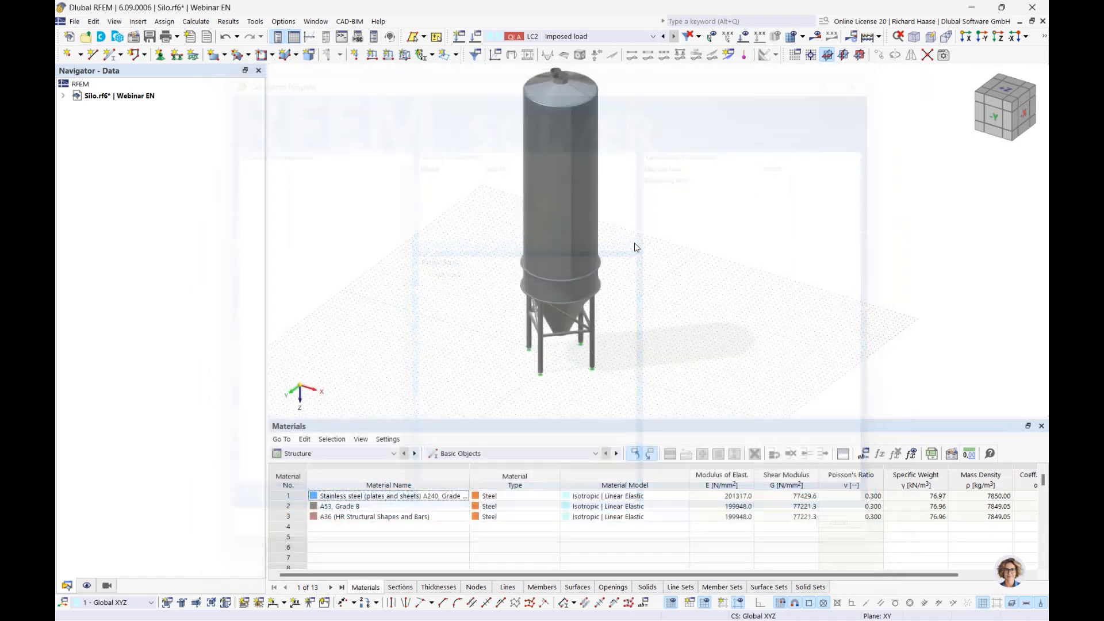
{"action": "middle_click_drag", "start_coordinate": [635, 248], "coordinate": [702, 206]}
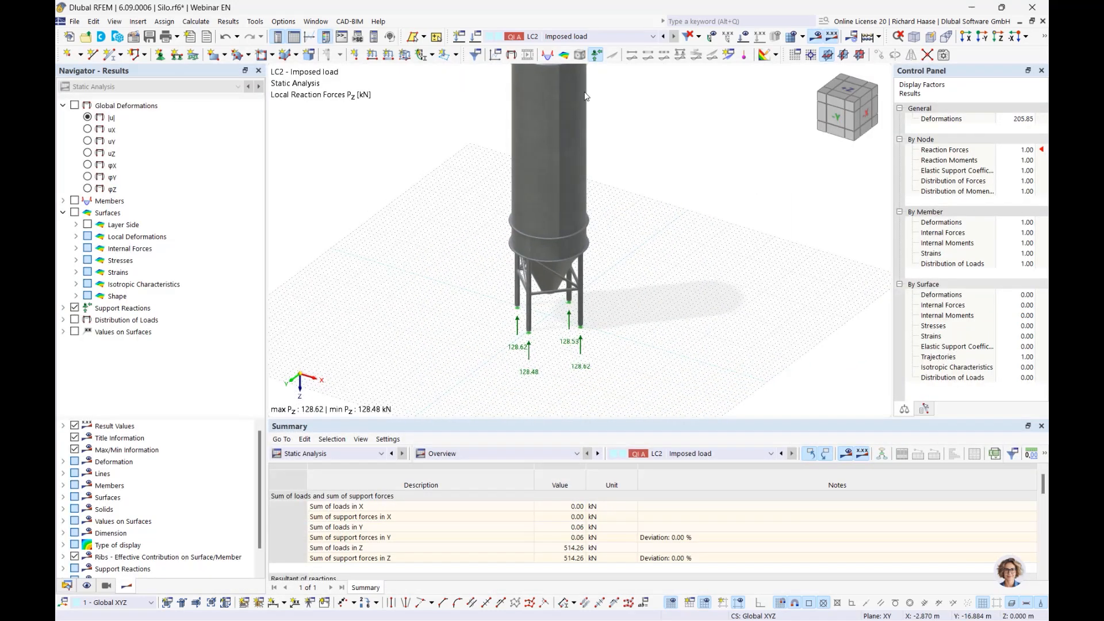
{"action": "left_click", "coordinate": [588, 37]}
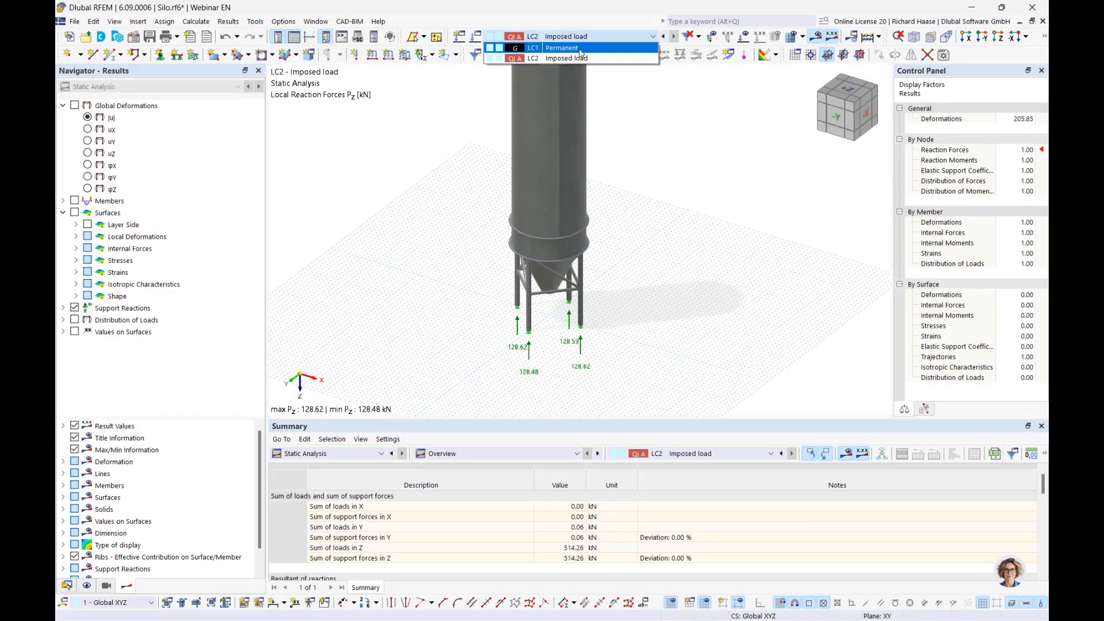
{"action": "left_click", "coordinate": [580, 56]}
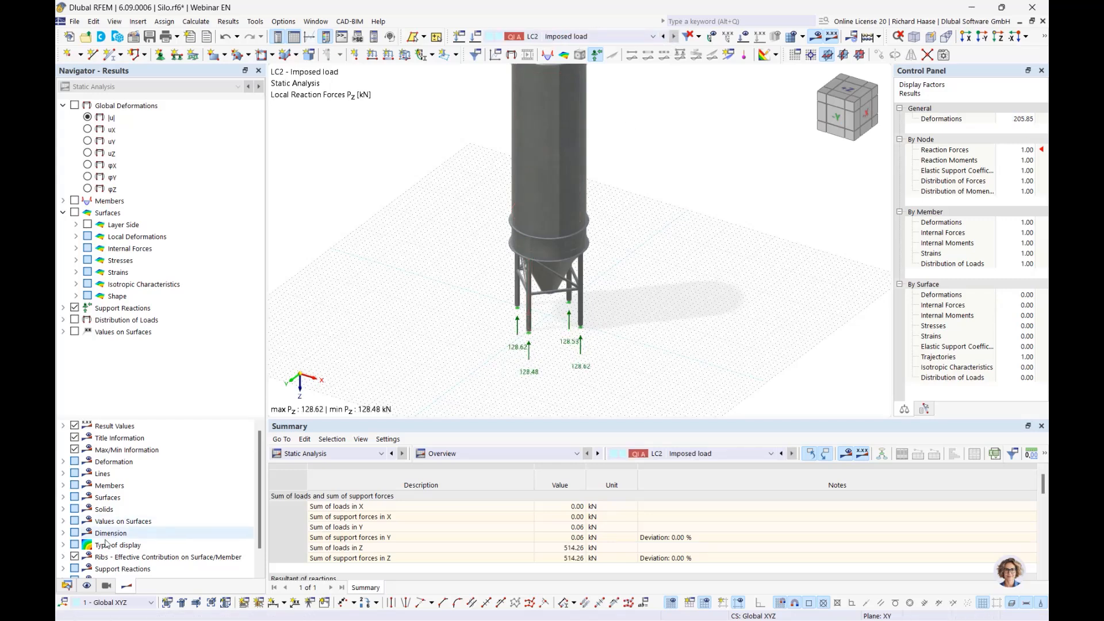
- Create a new model named Webinar Concrete with the model type 2D | XY | 3D
{"action": "left_click", "coordinate": [67, 585]}
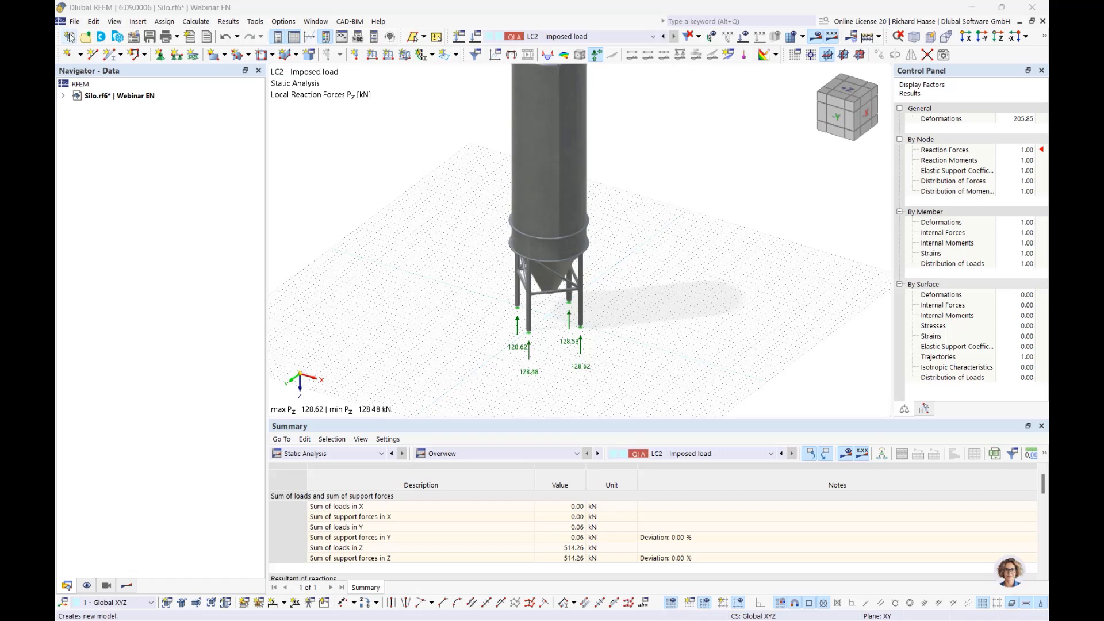
{"action": "left_click", "coordinate": [70, 37]}
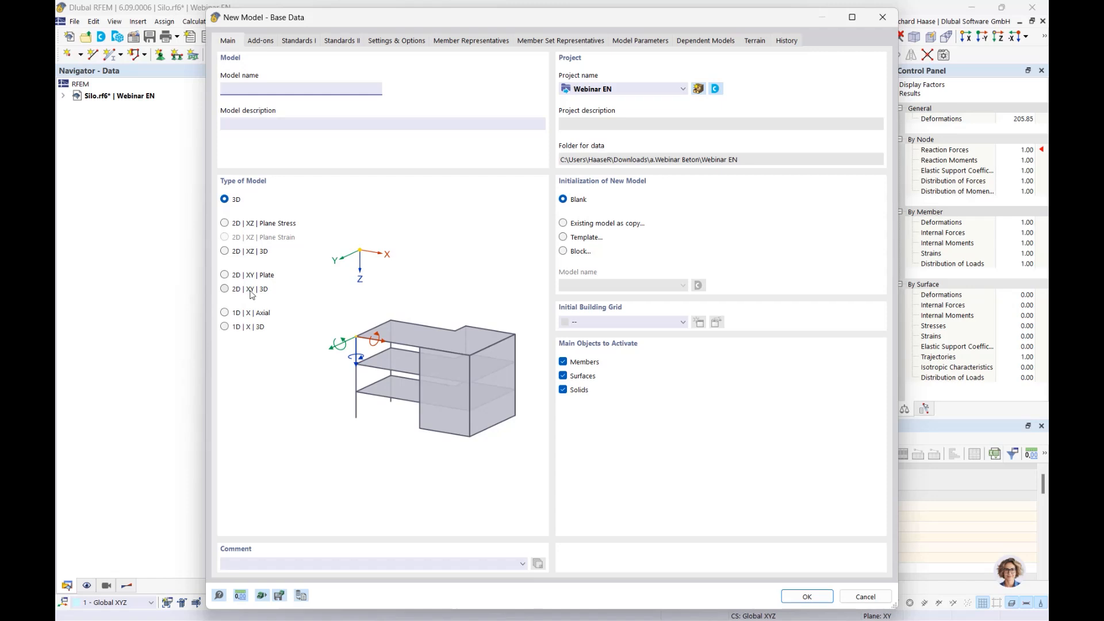
{"action": "left_click", "coordinate": [252, 295]}
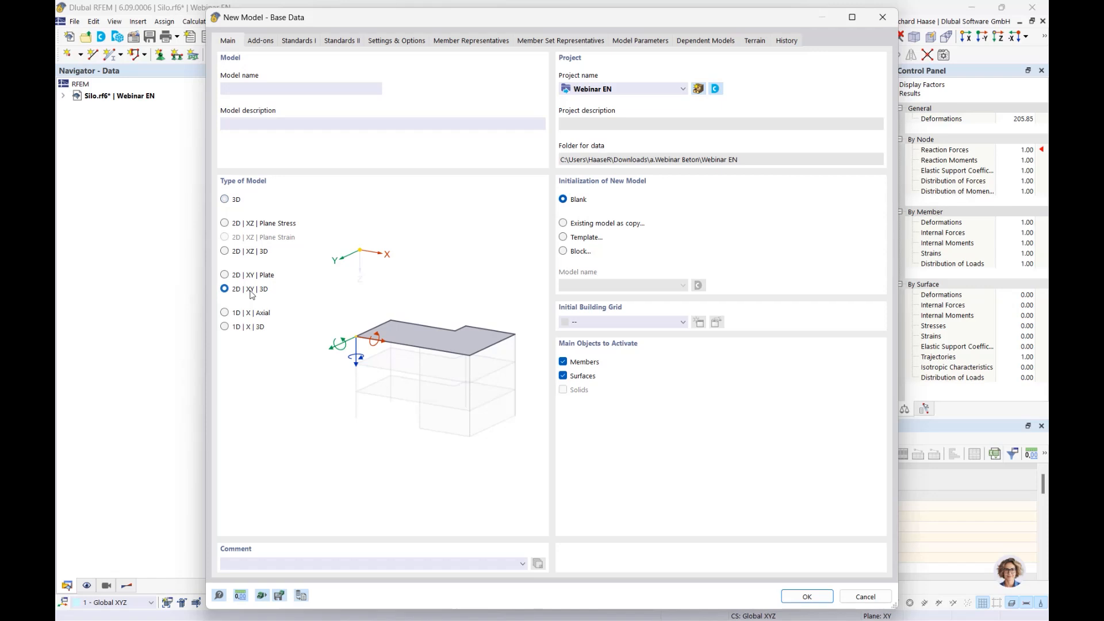
{"action": "left_click", "coordinate": [289, 93]}
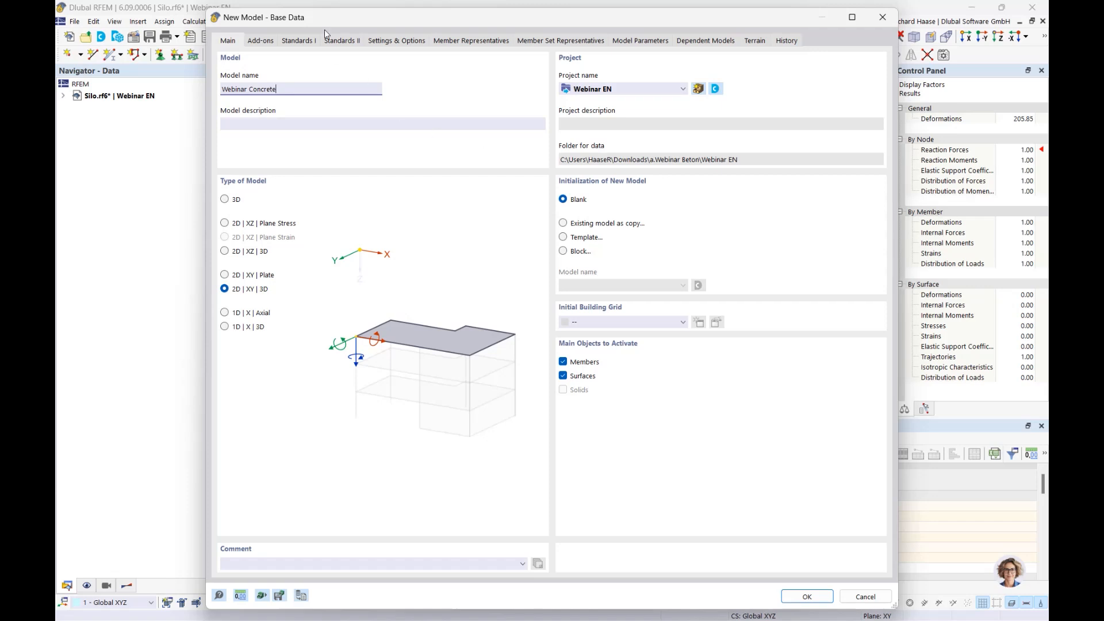
- Activate the Concrete Design add-on for the new model and review its design standards
{"action": "left_click", "coordinate": [262, 41]}
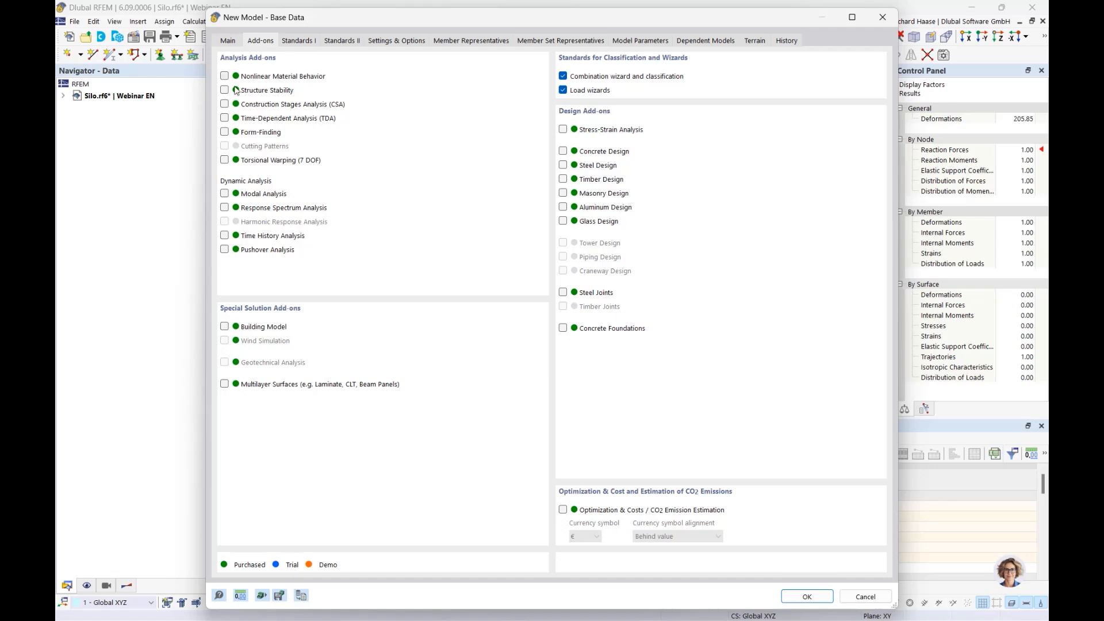
{"action": "left_click", "coordinate": [563, 151]}
{"action": "left_click", "coordinate": [302, 45]}
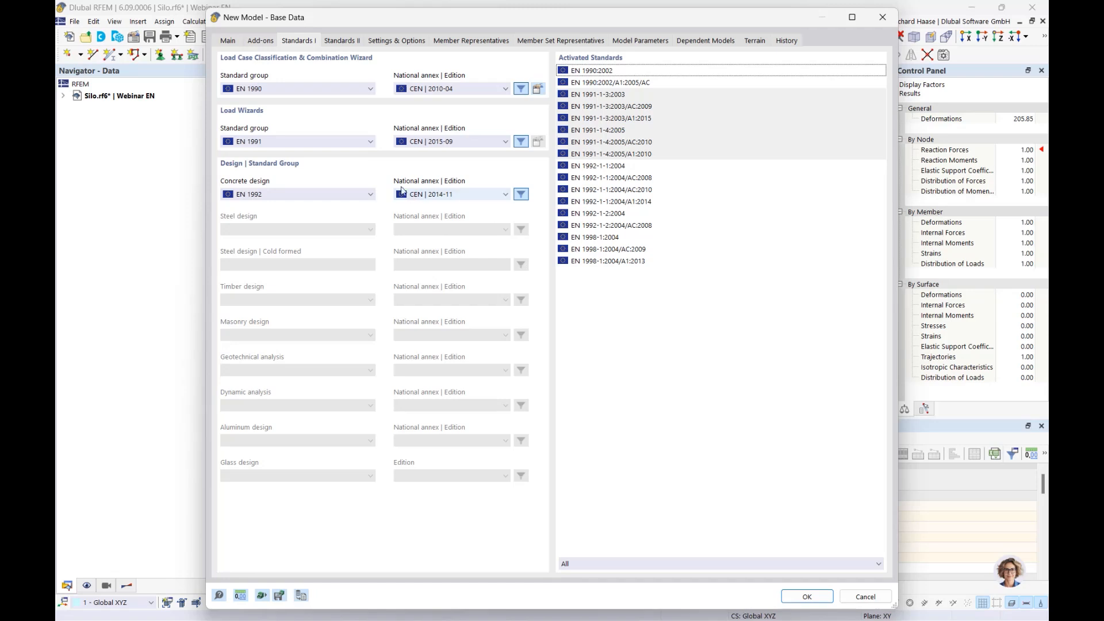
- Disable Member Representatives, Member Set Representatives and Surface Cells, and confirm the new model's base data
{"action": "left_click", "coordinate": [389, 41]}
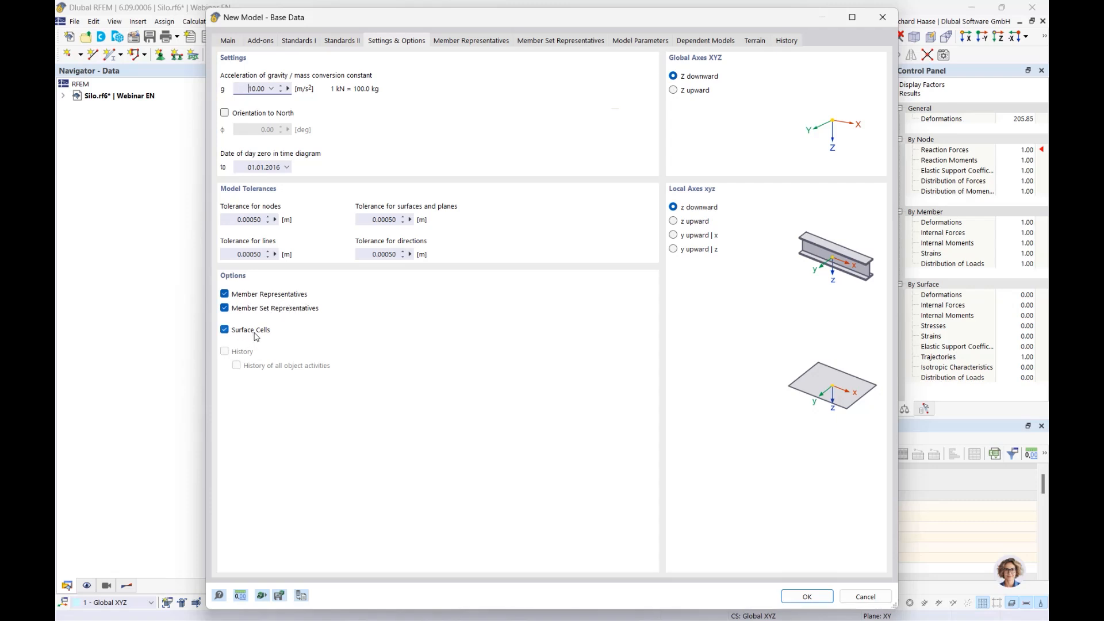
{"action": "left_click", "coordinate": [224, 294]}
{"action": "left_click", "coordinate": [224, 307]}
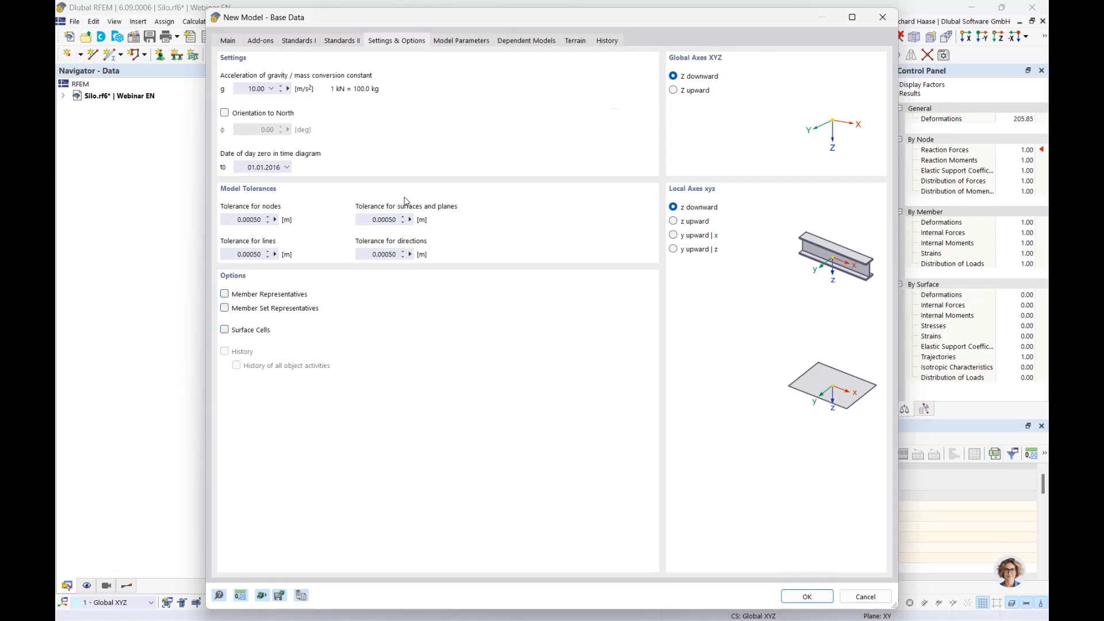
{"action": "left_click", "coordinate": [805, 597]}
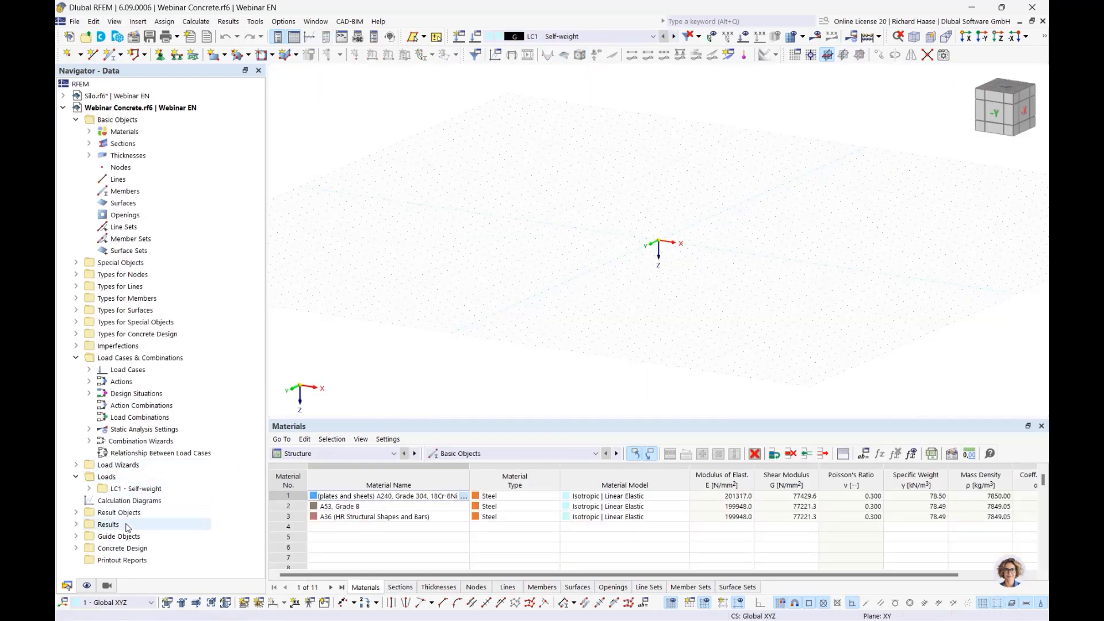
- Add a background layer under the guide objects and load the file Webinar Concrete.dxf into it
{"action": "left_click", "coordinate": [77, 513]}
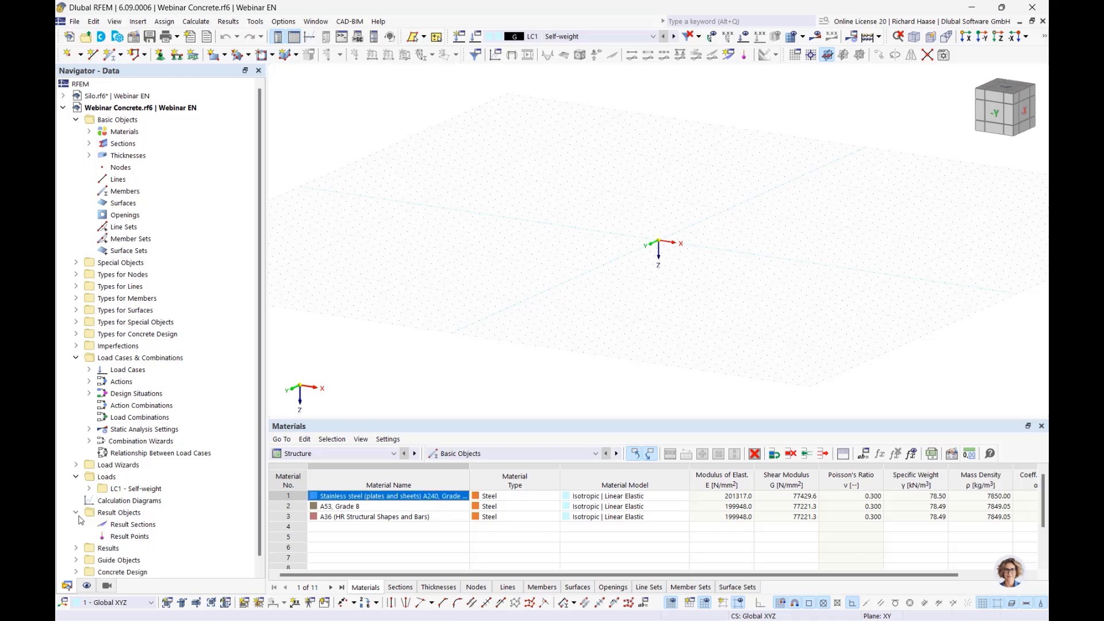
{"action": "left_click", "coordinate": [76, 512]}
{"action": "left_click", "coordinate": [76, 536]}
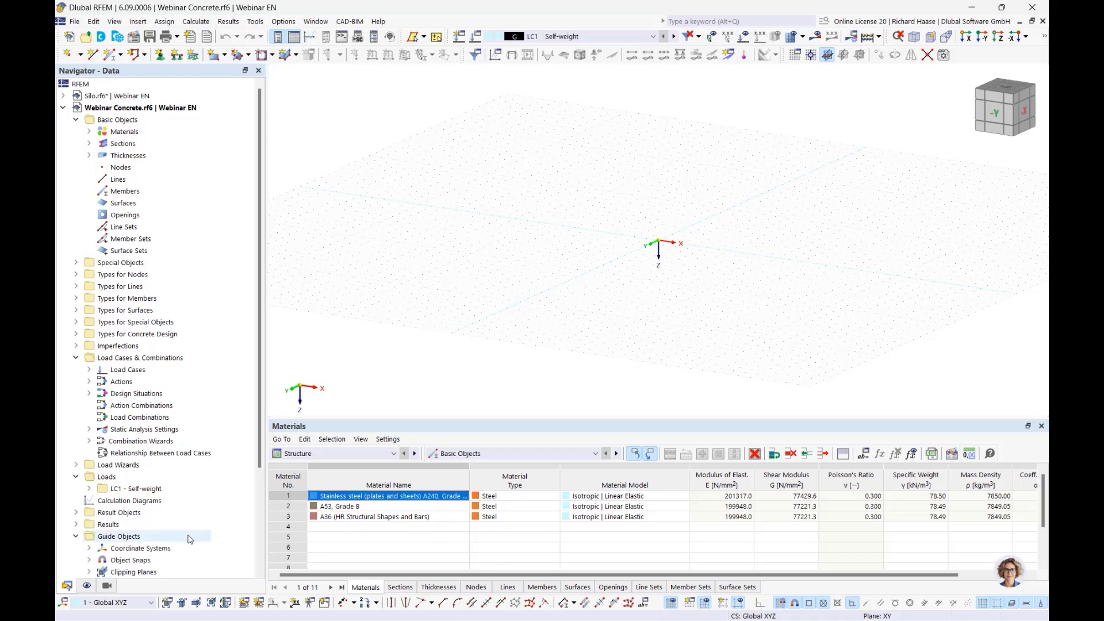
{"action": "scroll", "coordinate": [190, 538], "scroll_direction": "down", "scroll_amount": 4}
{"action": "left_click", "coordinate": [149, 549]}
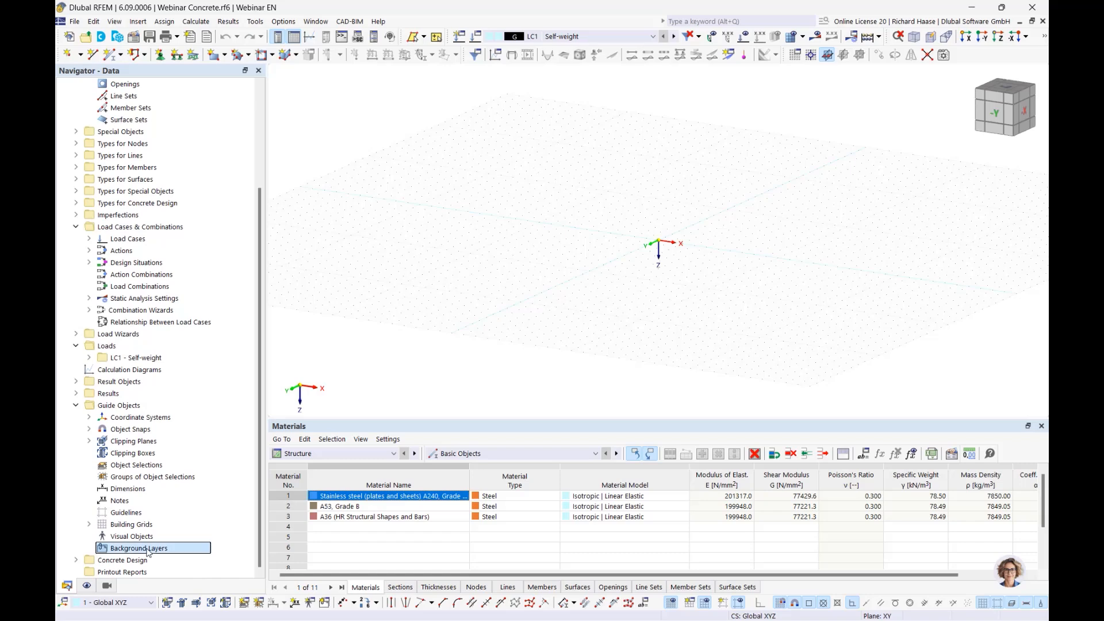
{"action": "double_click", "coordinate": [148, 550]}
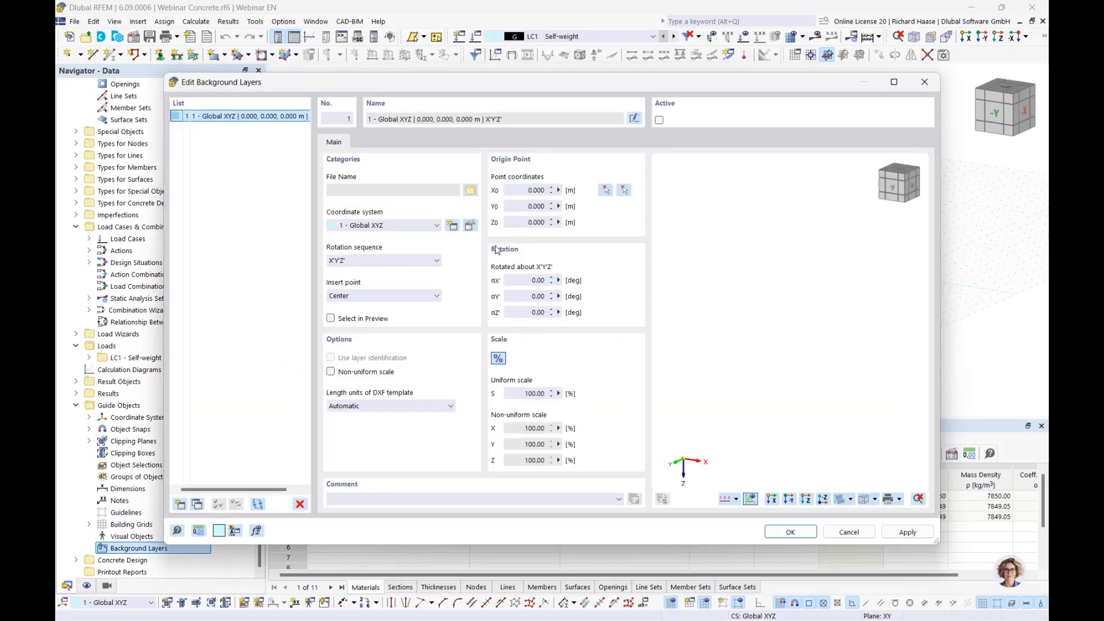
{"action": "left_click", "coordinate": [470, 190]}
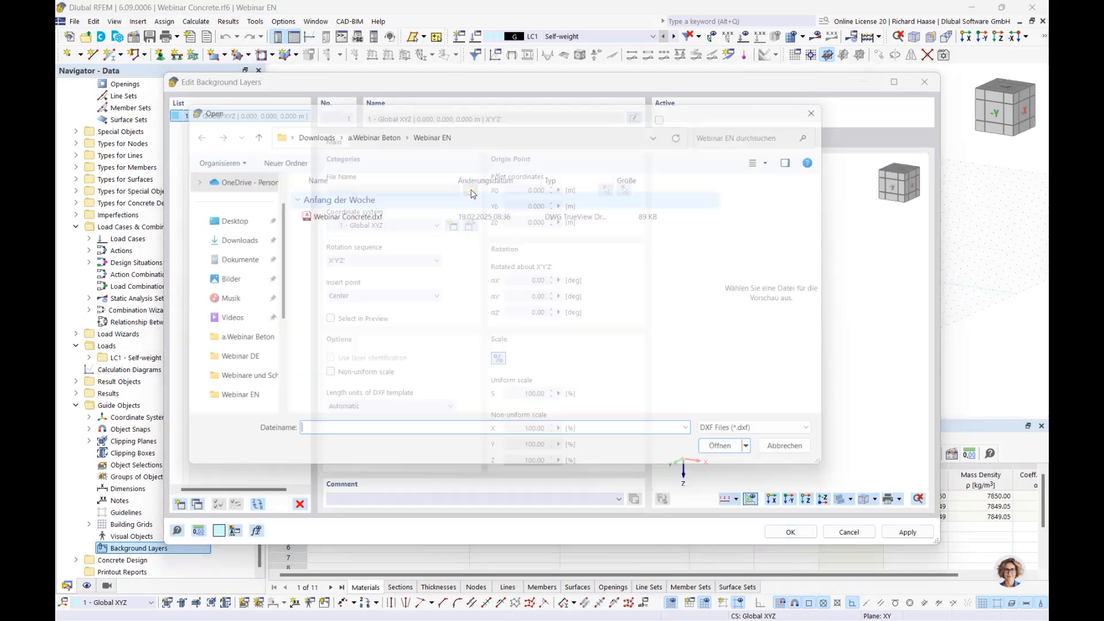
{"action": "left_click", "coordinate": [326, 215]}
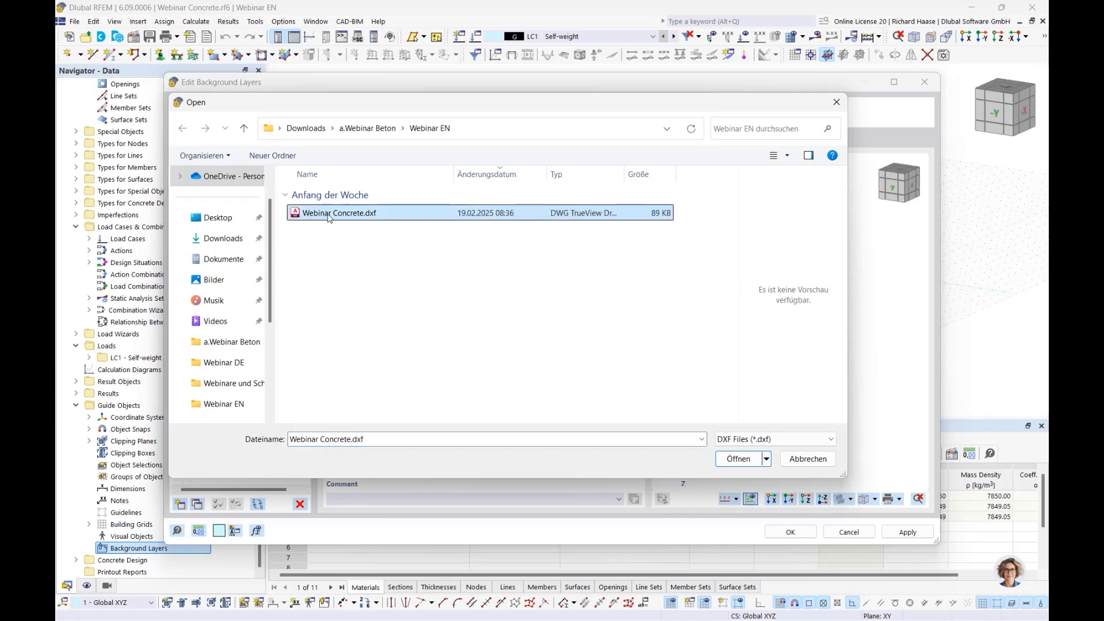
{"action": "left_click", "coordinate": [738, 459]}
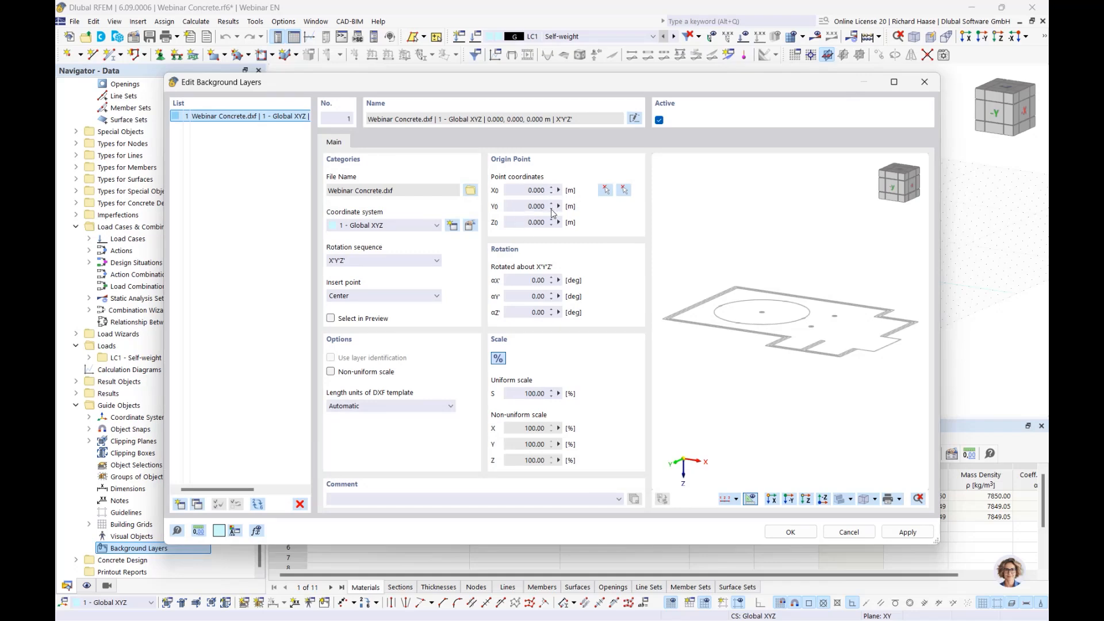
- Set the centre of the large circle in the DXF preview as the layer's origin node and confirm the background layer
{"action": "left_click", "coordinate": [624, 189]}
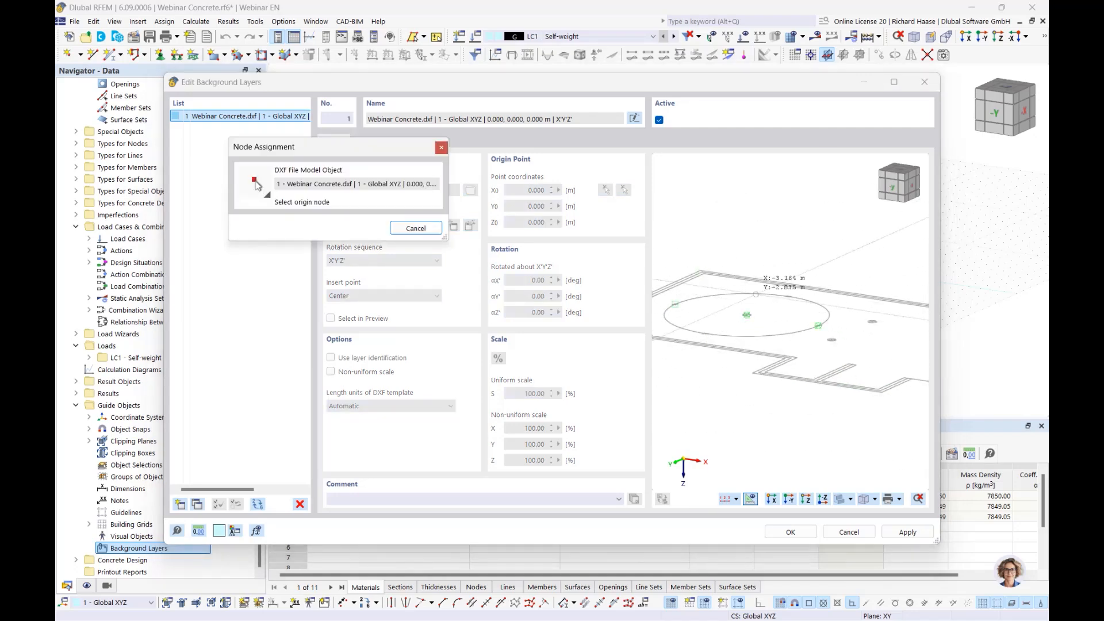
{"action": "scroll", "coordinate": [753, 299], "scroll_direction": "up", "scroll_amount": 3}
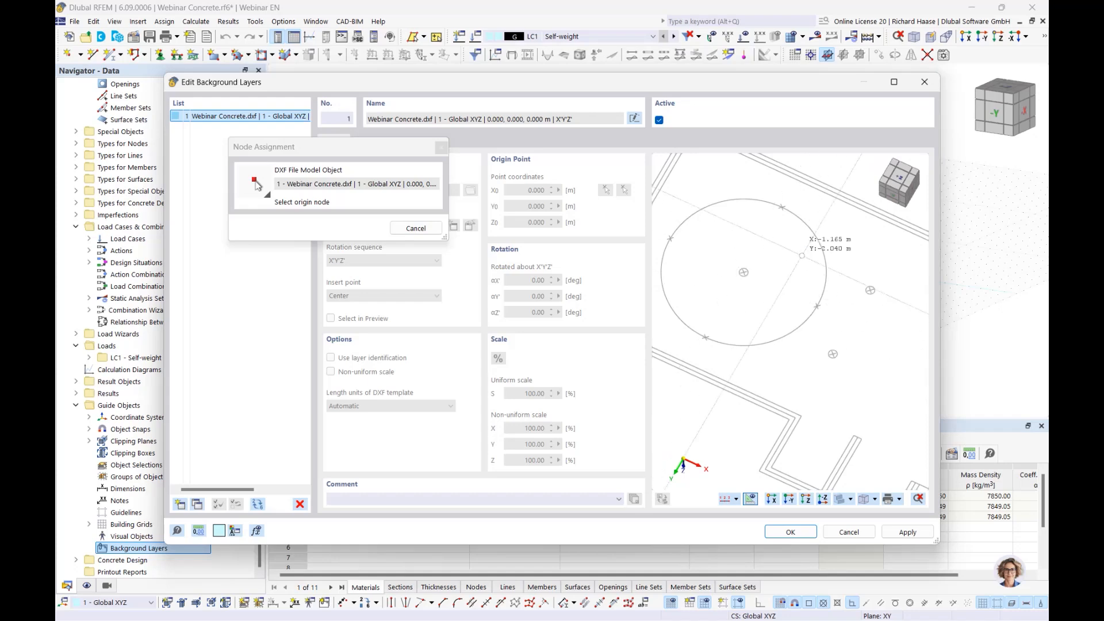
{"action": "middle_click_drag", "start_coordinate": [783, 214], "coordinate": [795, 266]}
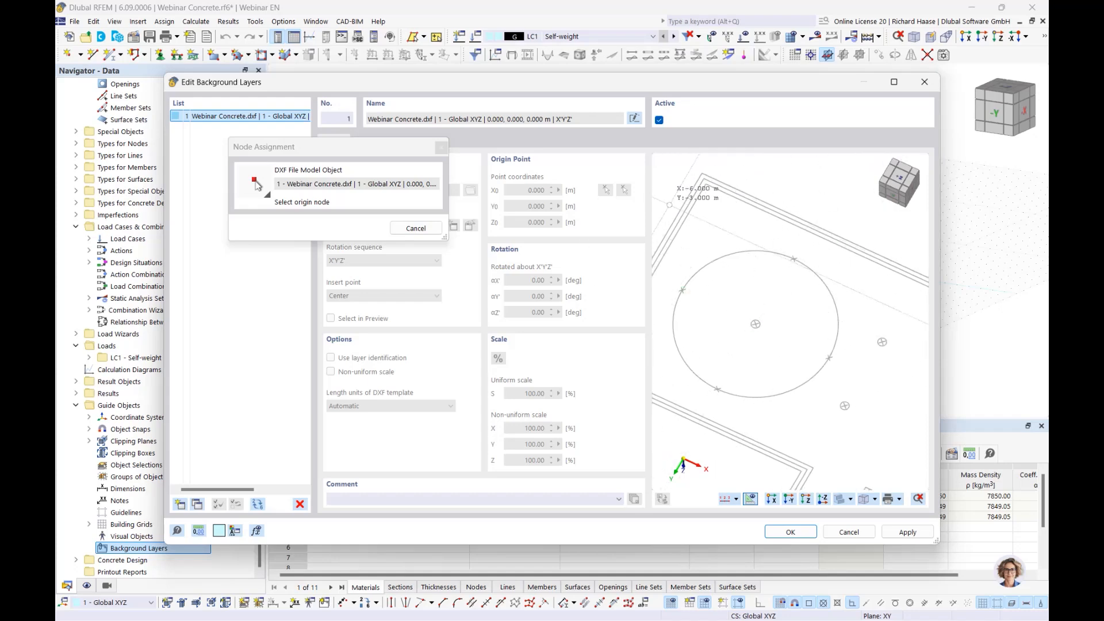
{"action": "scroll", "coordinate": [796, 331], "scroll_direction": "up", "scroll_amount": 1}
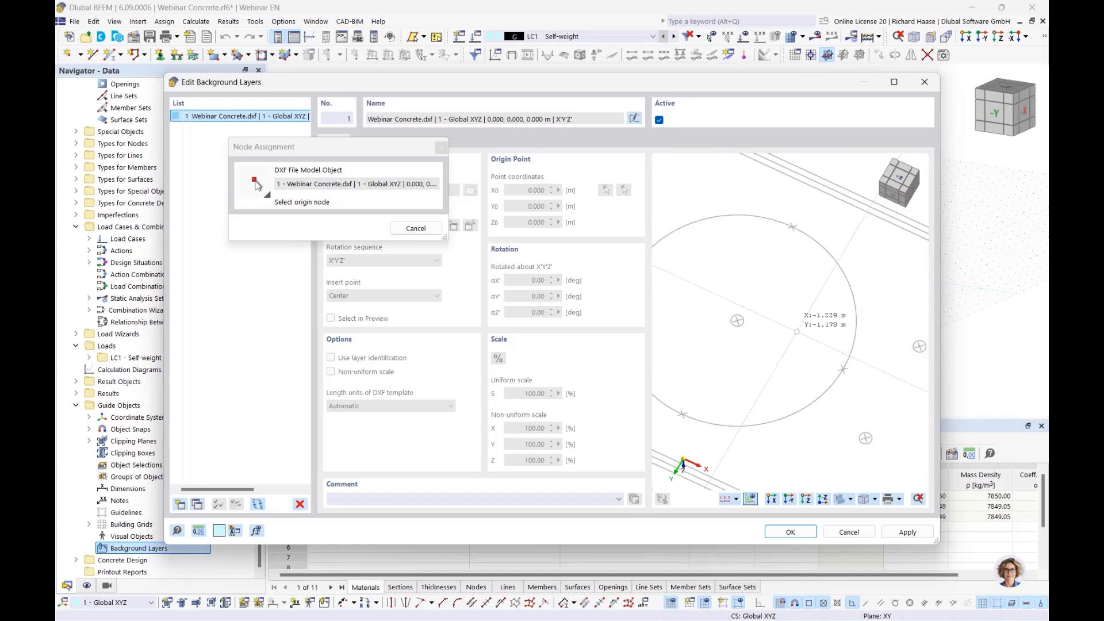
{"action": "scroll", "coordinate": [748, 325], "scroll_direction": "up", "scroll_amount": 3}
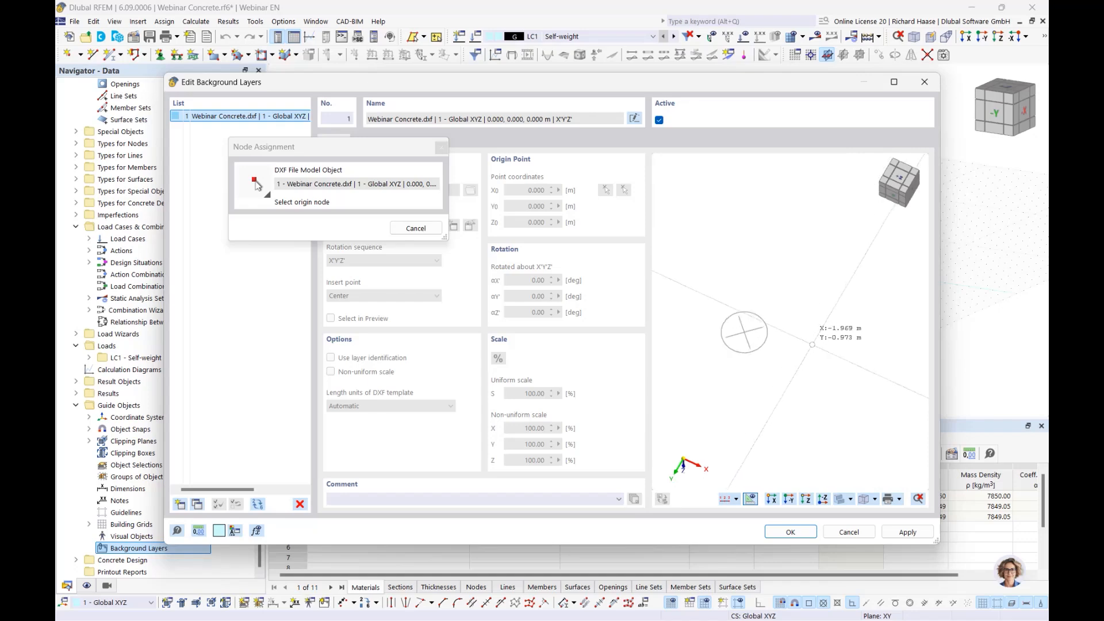
{"action": "scroll", "coordinate": [793, 337], "scroll_direction": "up", "scroll_amount": 1}
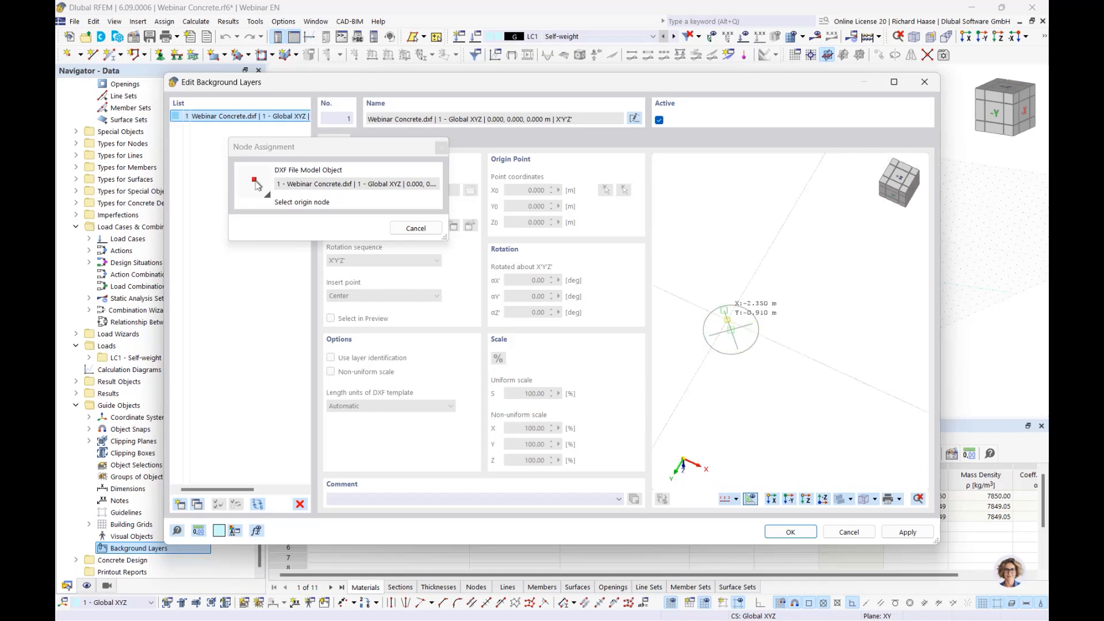
{"action": "left_click", "coordinate": [729, 329]}
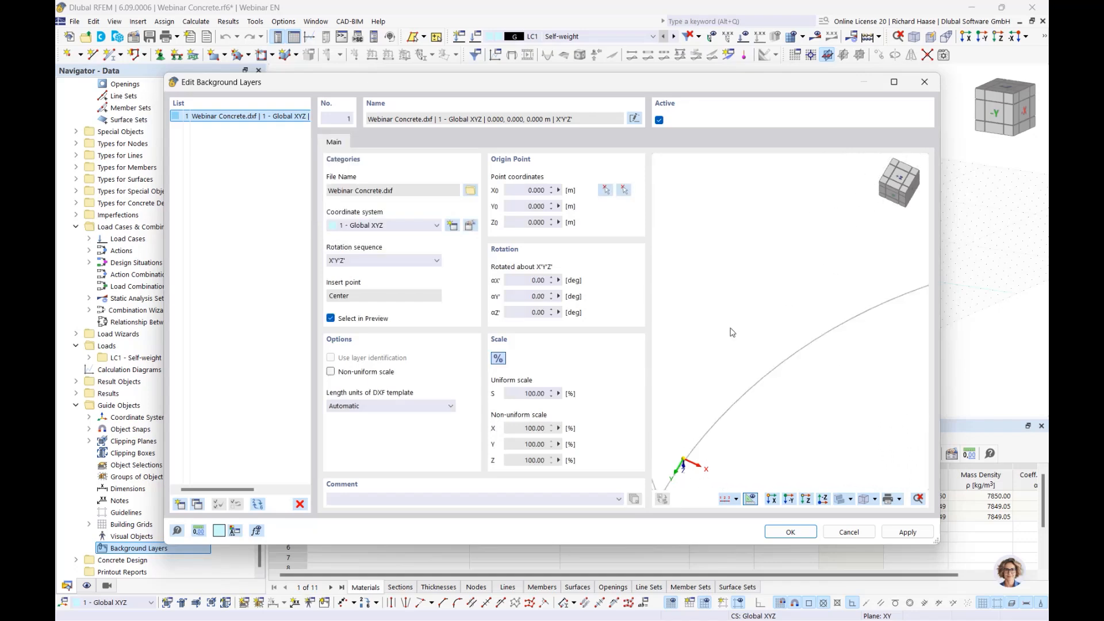
{"action": "left_click", "coordinate": [791, 532]}
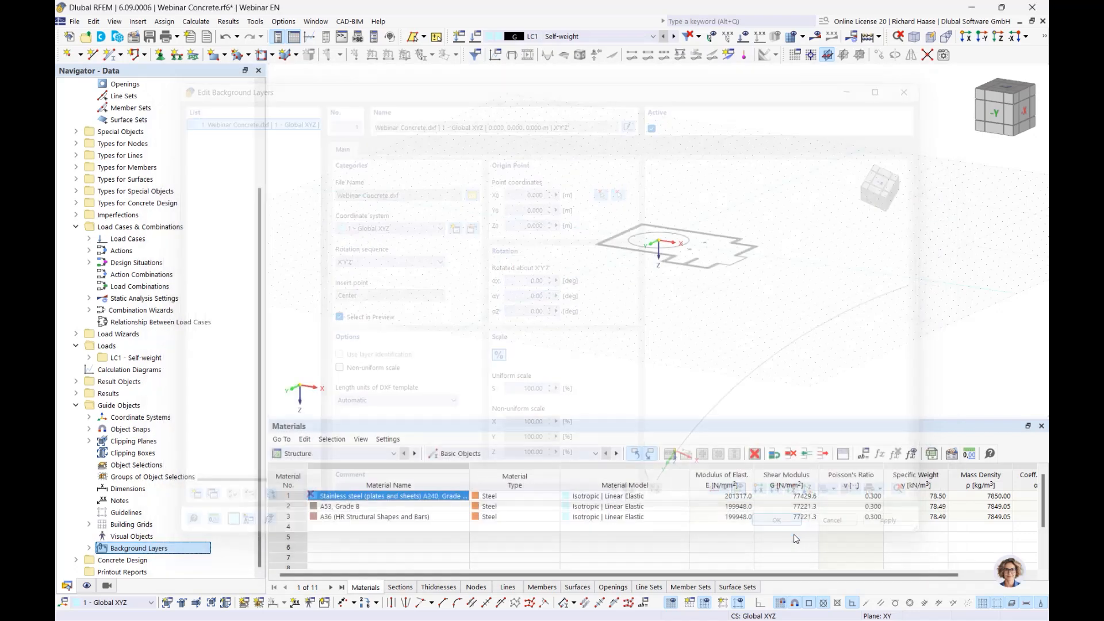
- Delete the unassigned basic objects from the Webinar Concrete model to clear its predefined sections and thicknesses
{"action": "left_click", "coordinate": [1007, 92]}
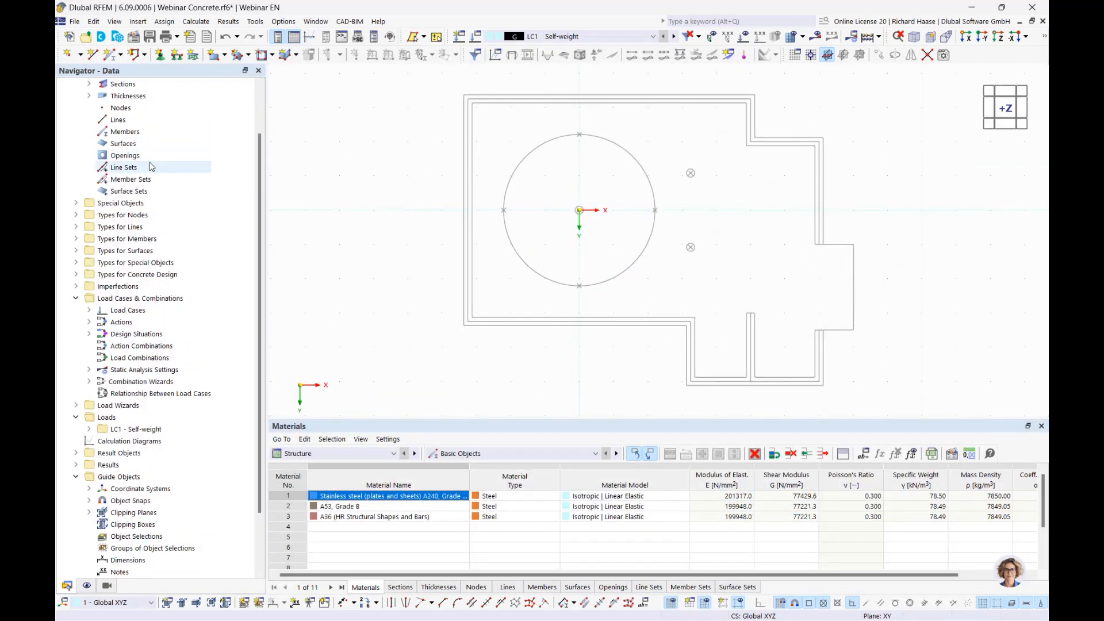
{"action": "scroll", "coordinate": [155, 138], "scroll_direction": "up", "scroll_amount": 4}
{"action": "right_click", "coordinate": [128, 122]}
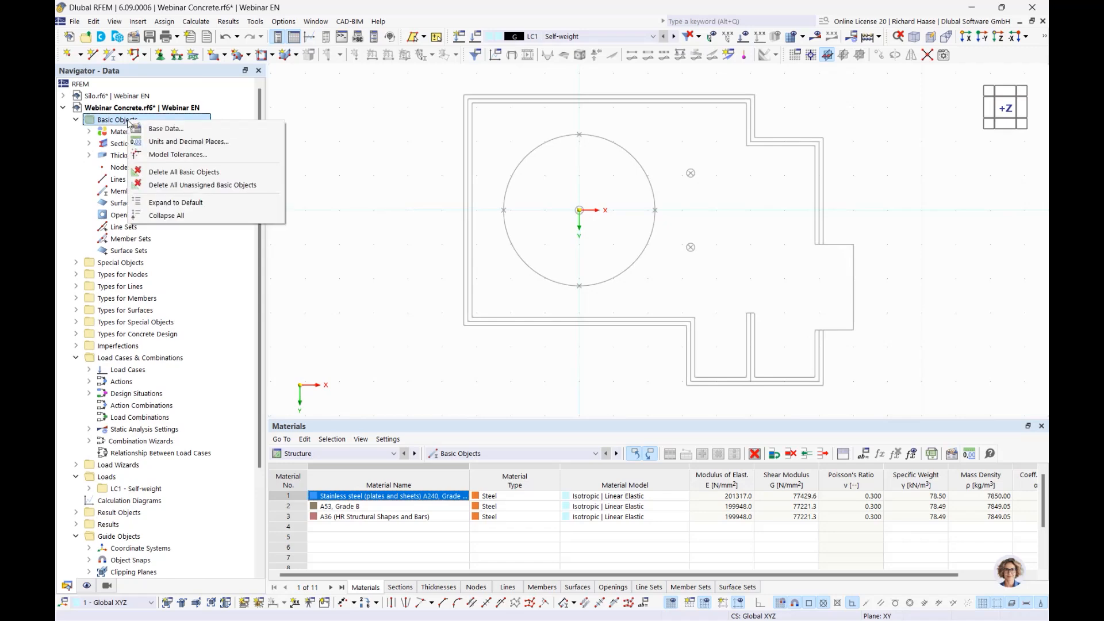
{"action": "left_click", "coordinate": [172, 172]}
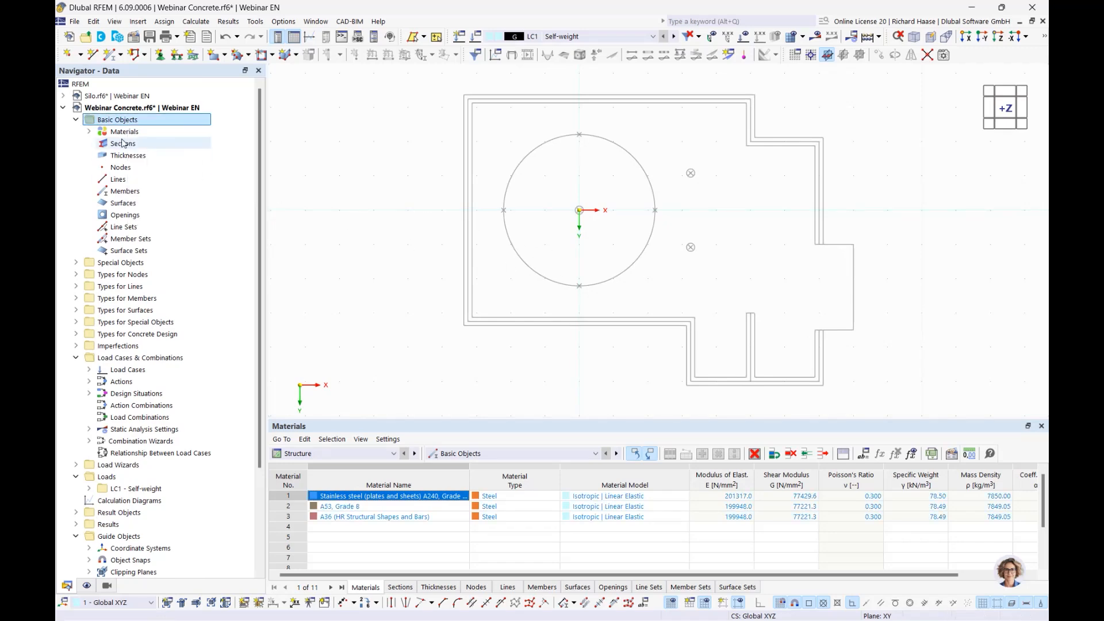
- Delete all predefined steel materials from the Webinar Concrete model
{"action": "left_click", "coordinate": [89, 131]}
{"action": "right_click", "coordinate": [123, 133]}
{"action": "left_click", "coordinate": [176, 198]}
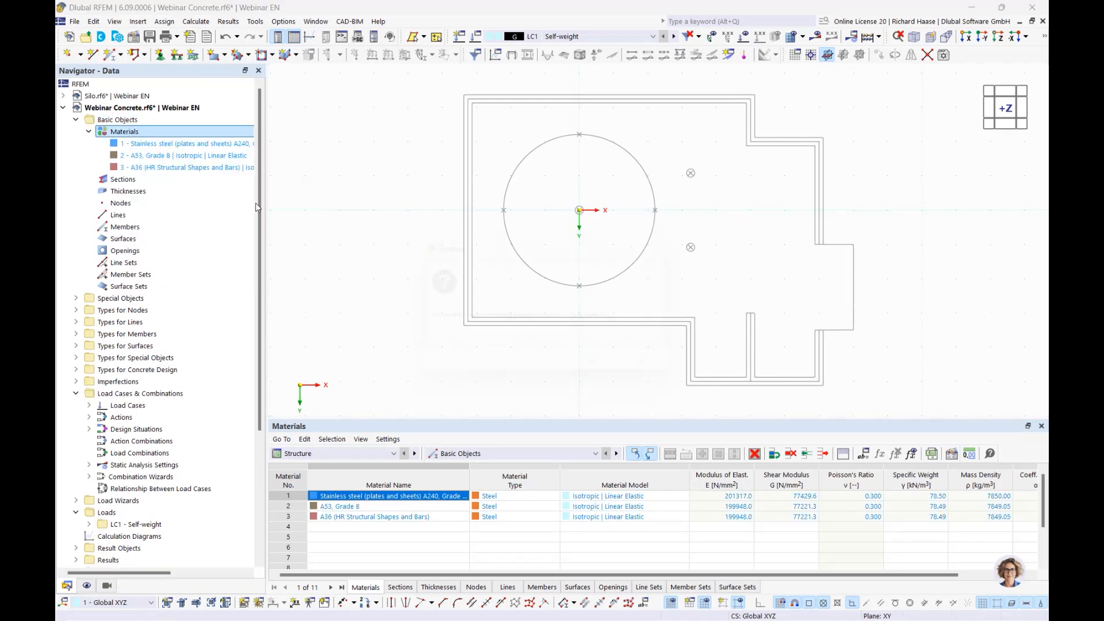
{"action": "left_click", "coordinate": [606, 371]}
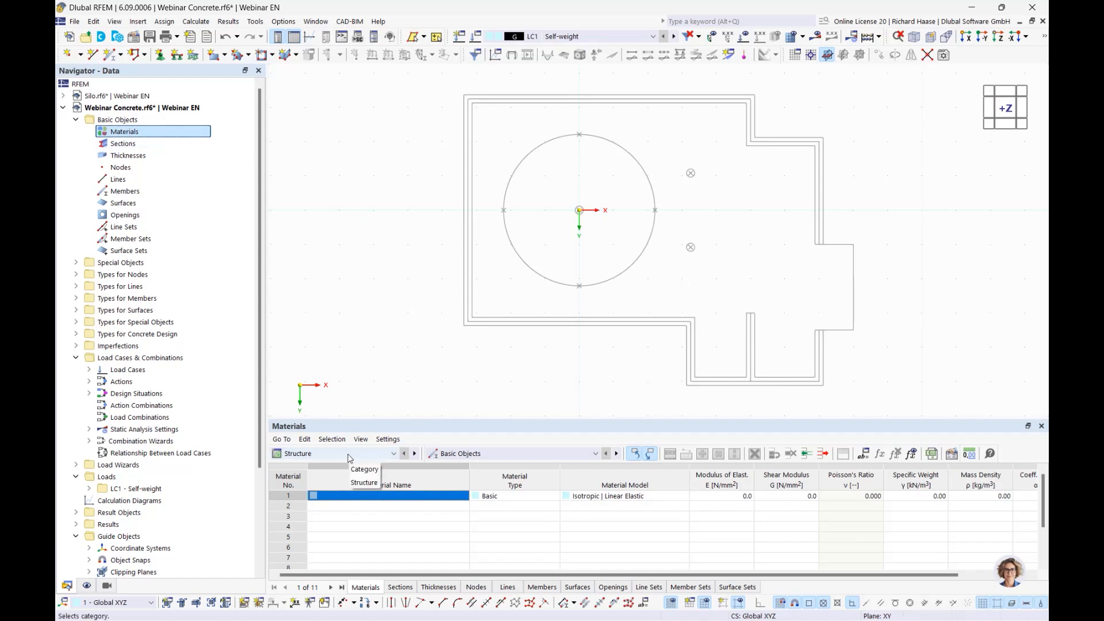
- Create a new material from the European Union library using the concrete grade C25/30
{"action": "right_click", "coordinate": [136, 131]}
{"action": "left_click", "coordinate": [191, 153]}
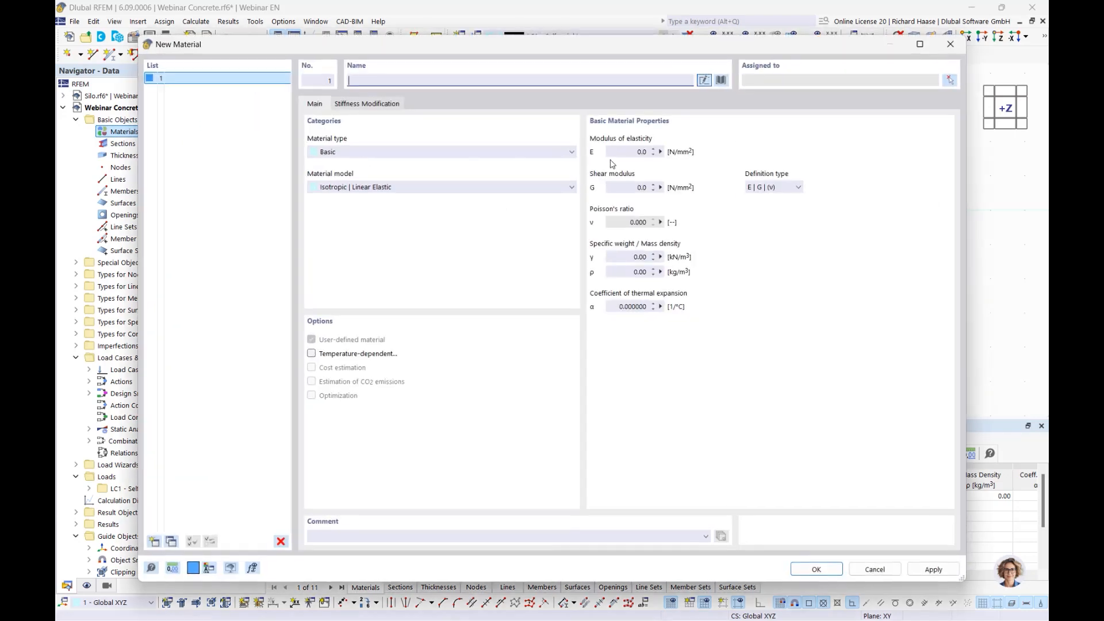
{"action": "left_click", "coordinate": [722, 80]}
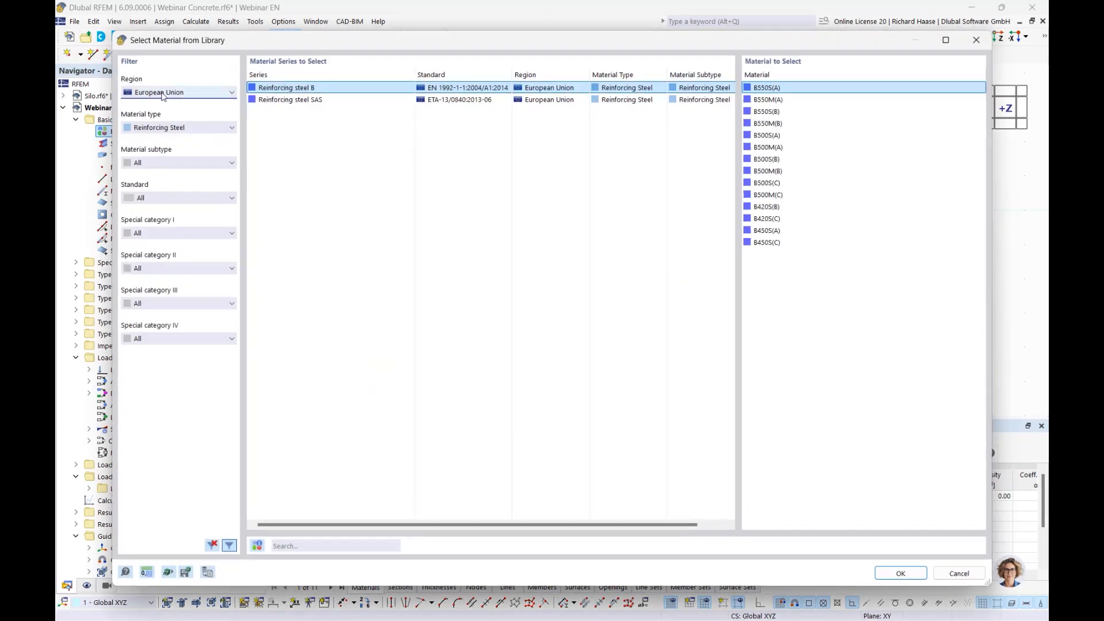
{"action": "left_click", "coordinate": [169, 129]}
{"action": "left_click", "coordinate": [162, 149]}
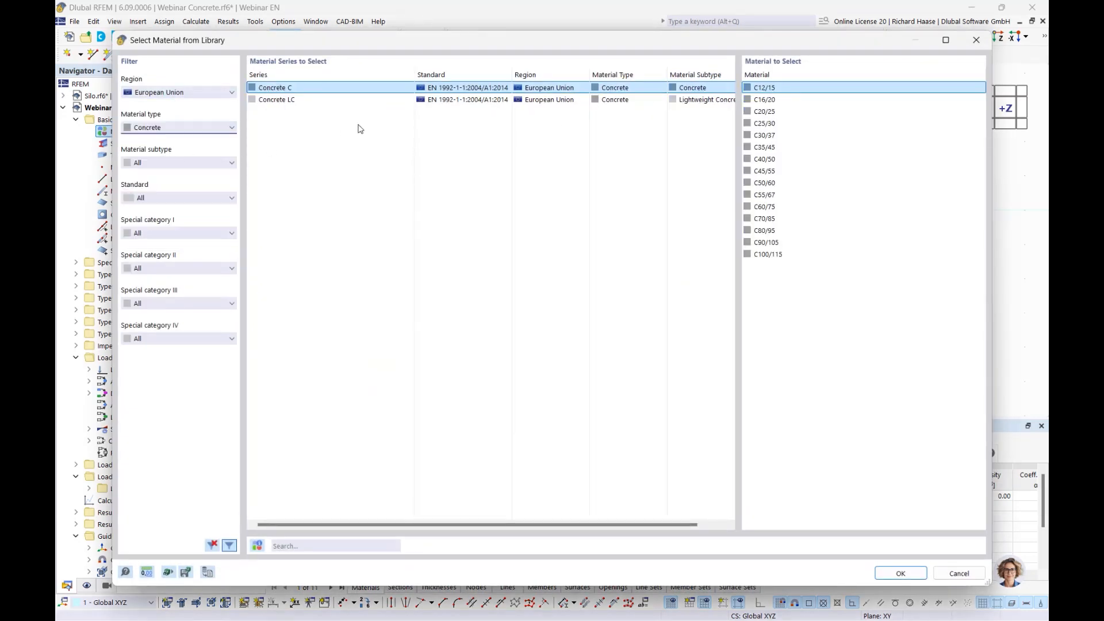
{"action": "left_click", "coordinate": [791, 124]}
{"action": "left_click", "coordinate": [901, 574]}
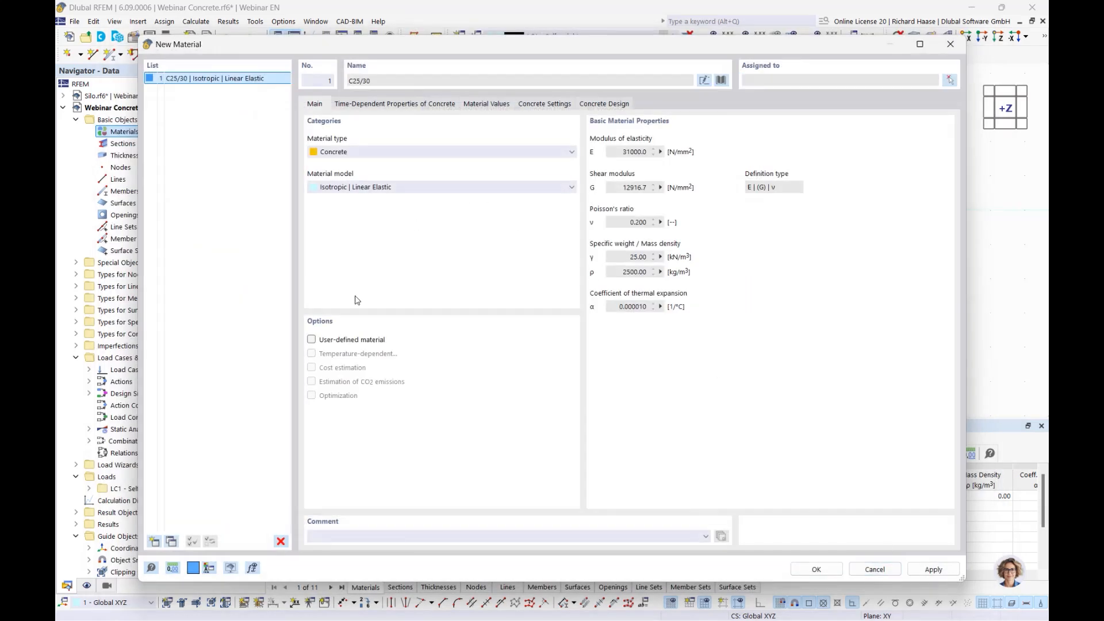
- Add the reinforcing steel B500S(A) from the library as a second material and confirm the new materials
{"action": "left_click", "coordinate": [154, 542]}
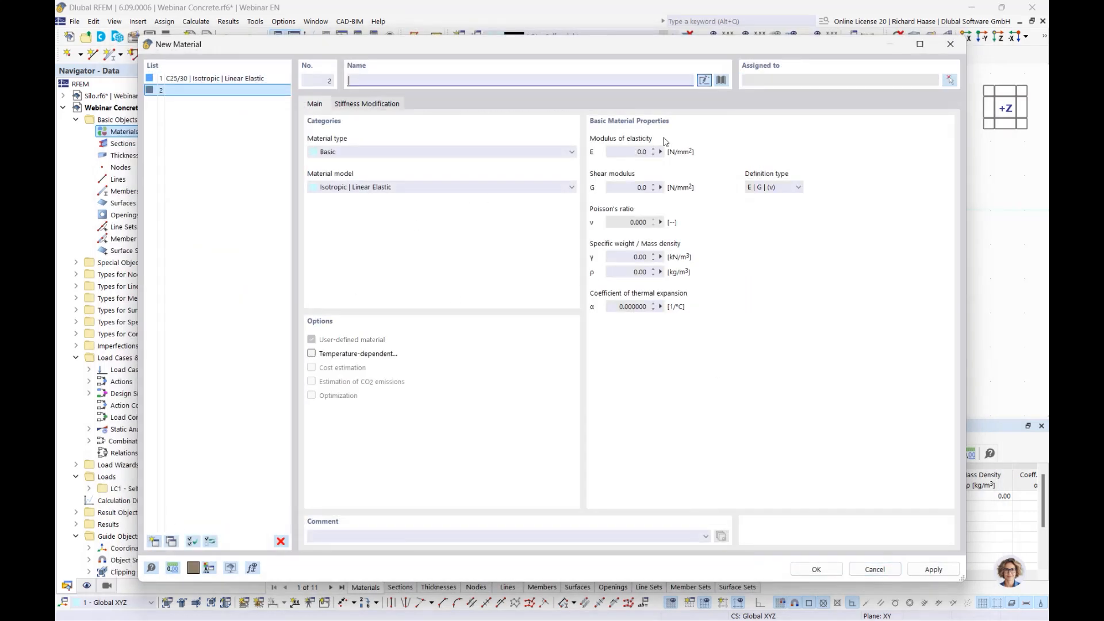
{"action": "left_click", "coordinate": [721, 80]}
{"action": "left_click", "coordinate": [159, 132]}
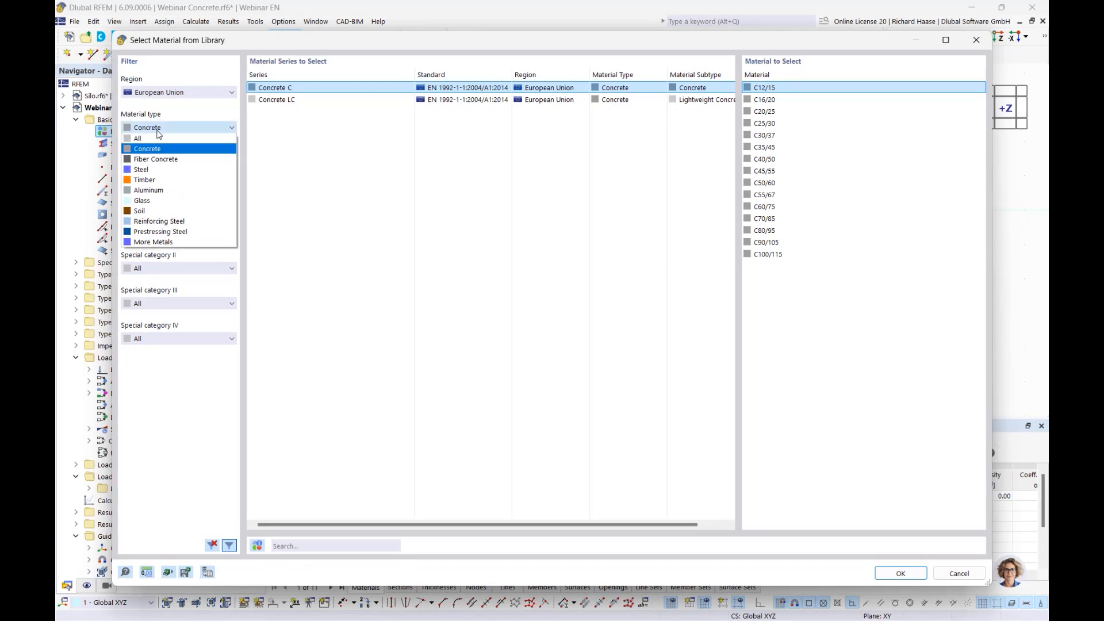
{"action": "left_click", "coordinate": [160, 222]}
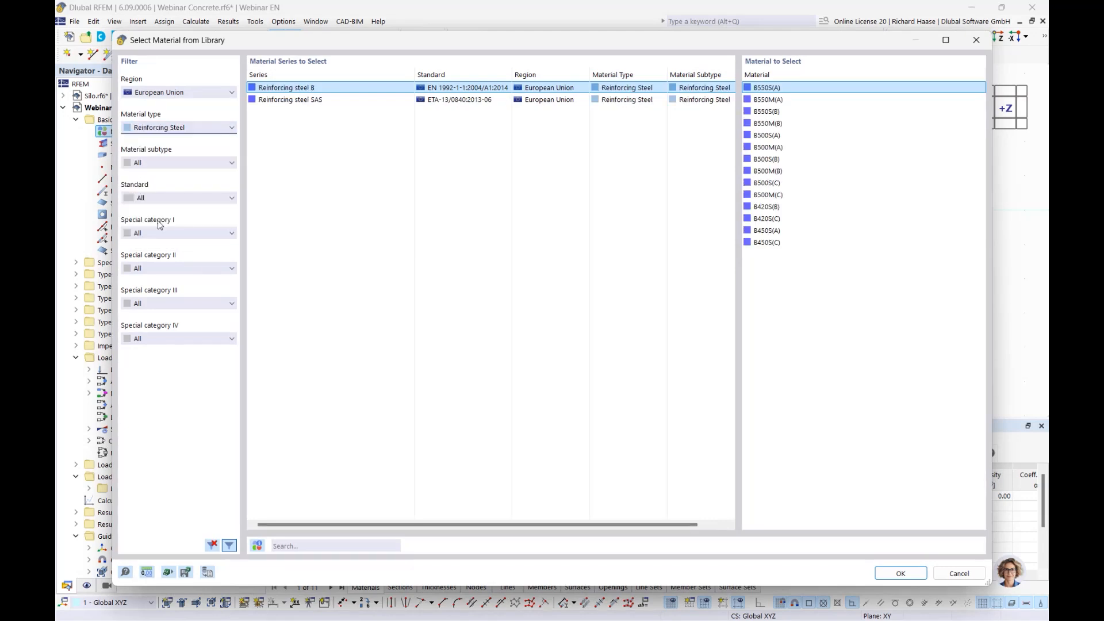
{"action": "left_click", "coordinate": [782, 137]}
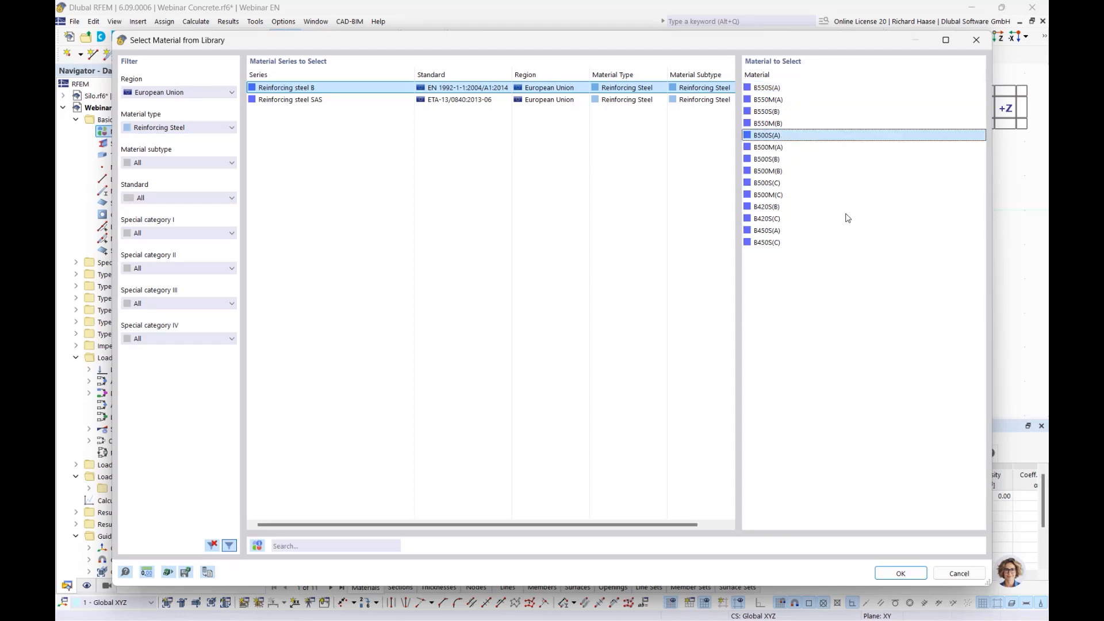
{"action": "left_click", "coordinate": [900, 573]}
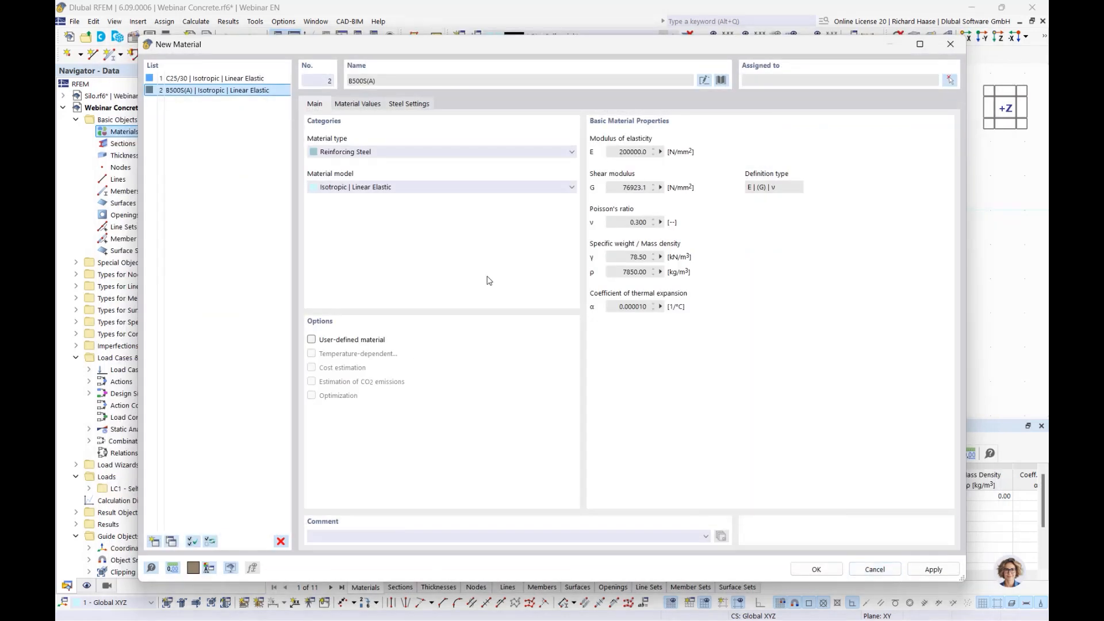
{"action": "left_click", "coordinate": [814, 569]}
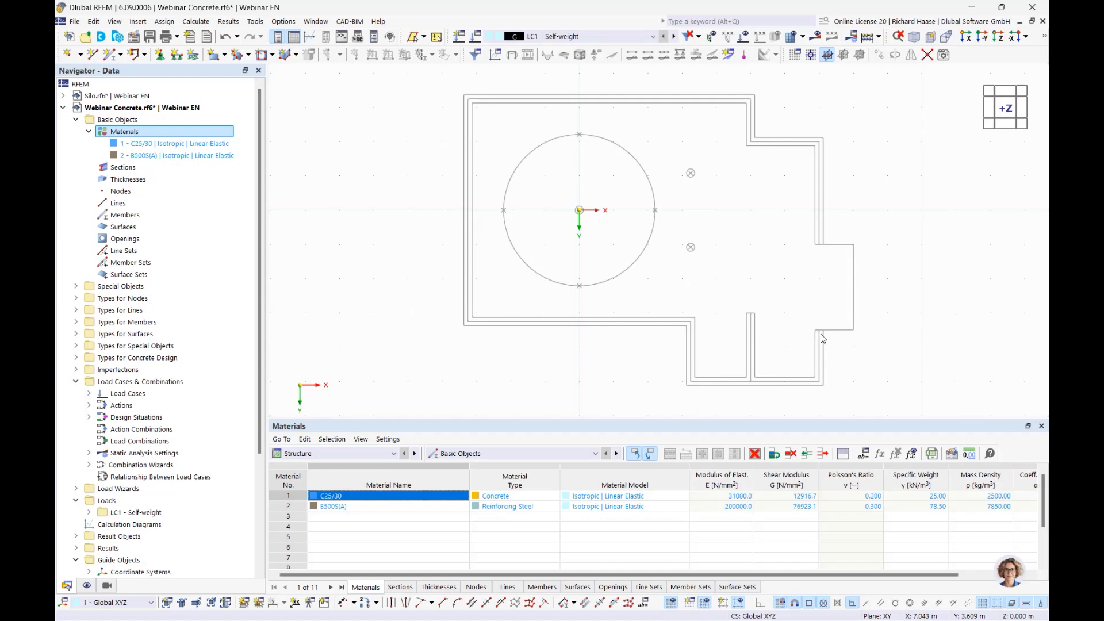
- Create a massive rectangular section in C25/30 with width b and height h both set to 240 mm
{"action": "right_click", "coordinate": [118, 167]}
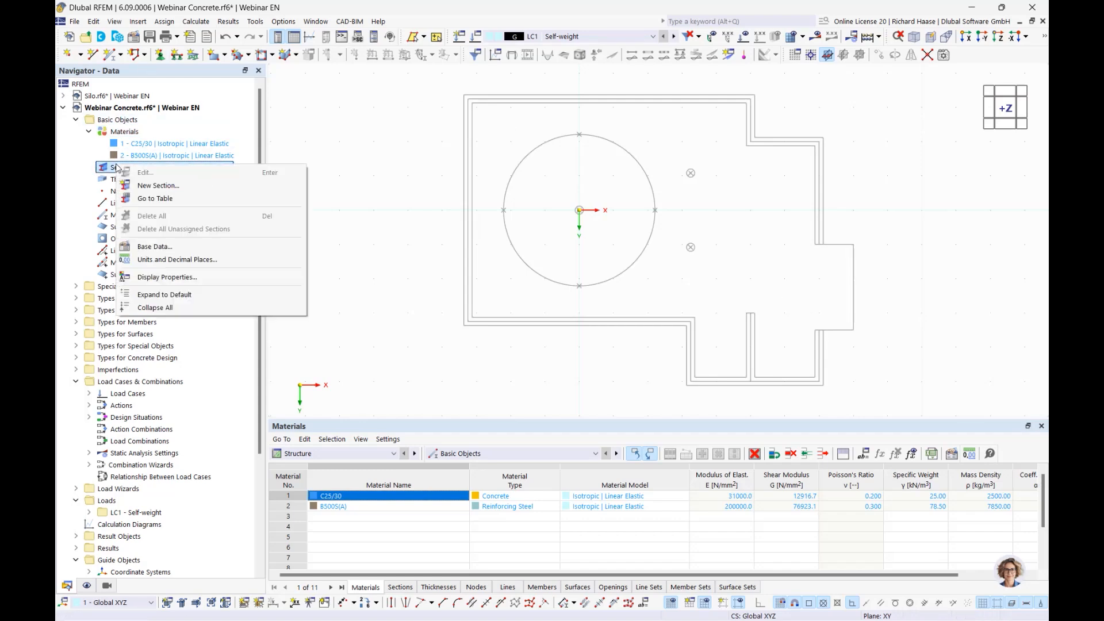
{"action": "left_click", "coordinate": [183, 184]}
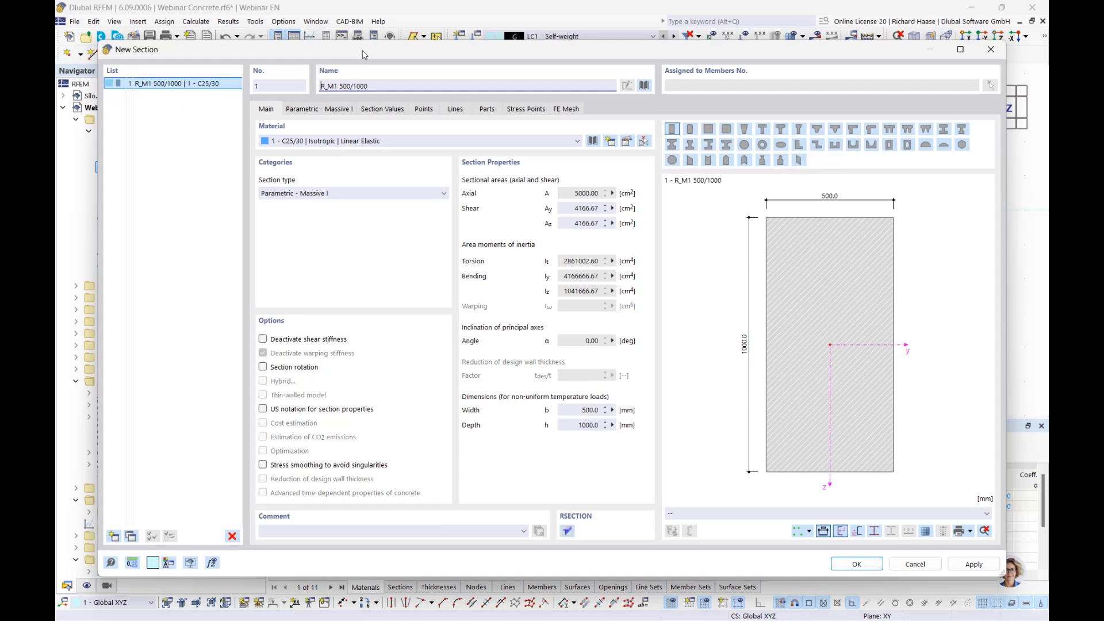
{"action": "left_click_drag", "start_coordinate": [362, 52], "coordinate": [434, 60]}
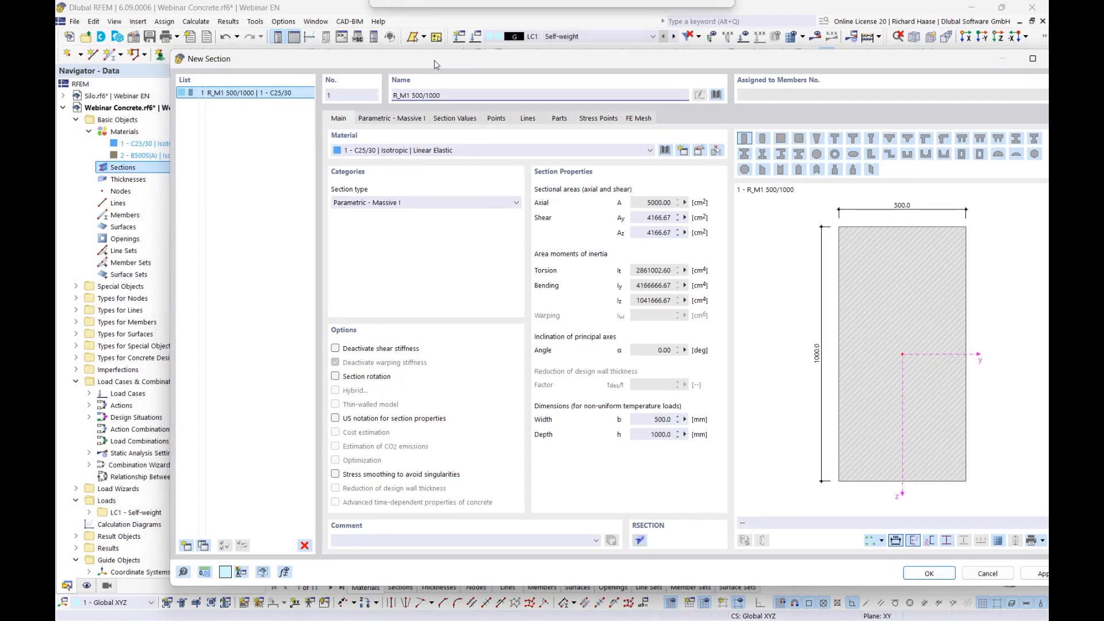
{"action": "left_click", "coordinate": [392, 119]}
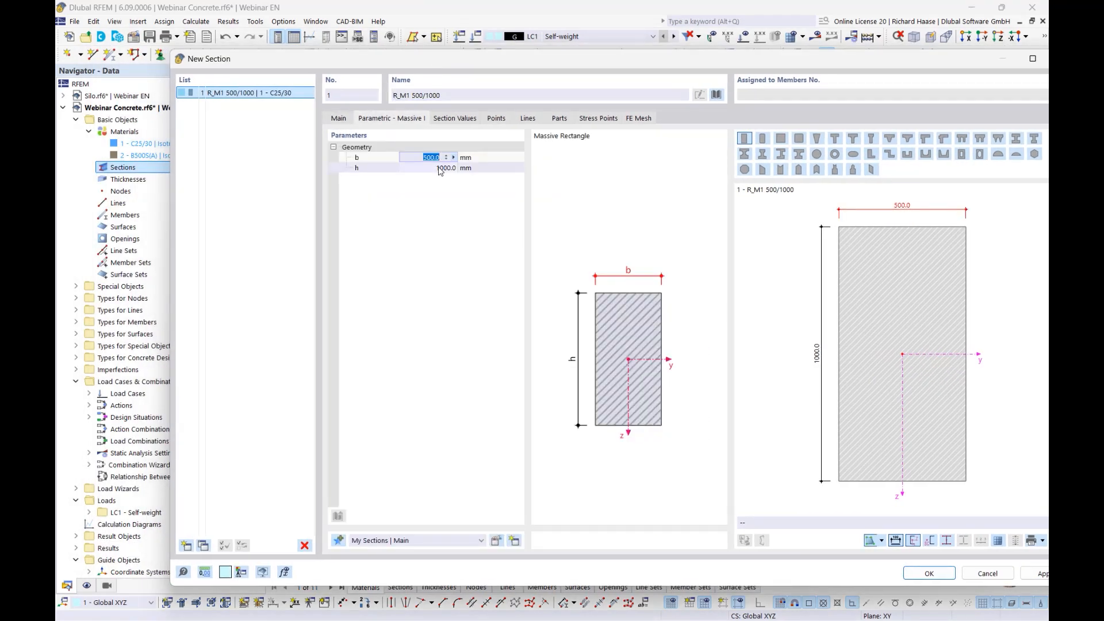
{"action": "type", "text": "240"}
{"action": "key", "text": "Tab"}
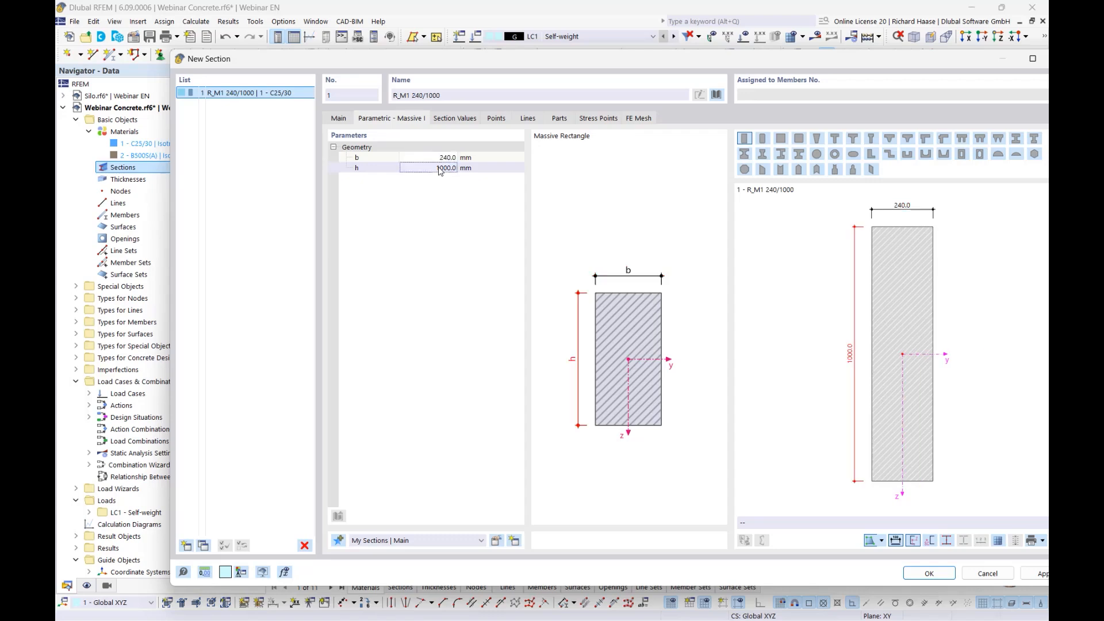
{"action": "type", "text": "240"}
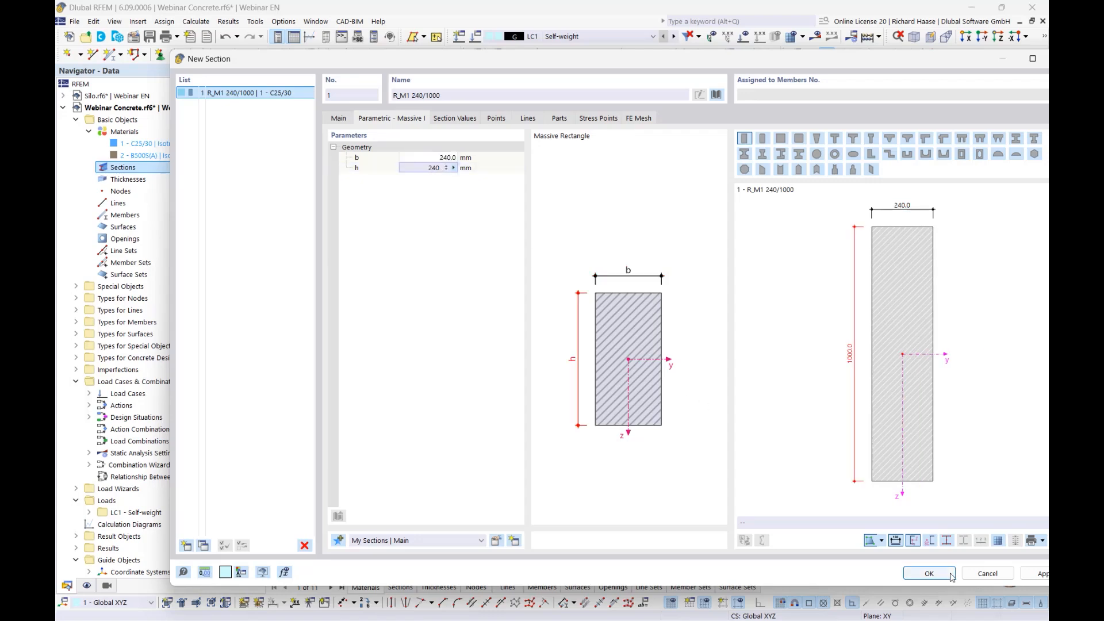
{"action": "left_click", "coordinate": [927, 574]}
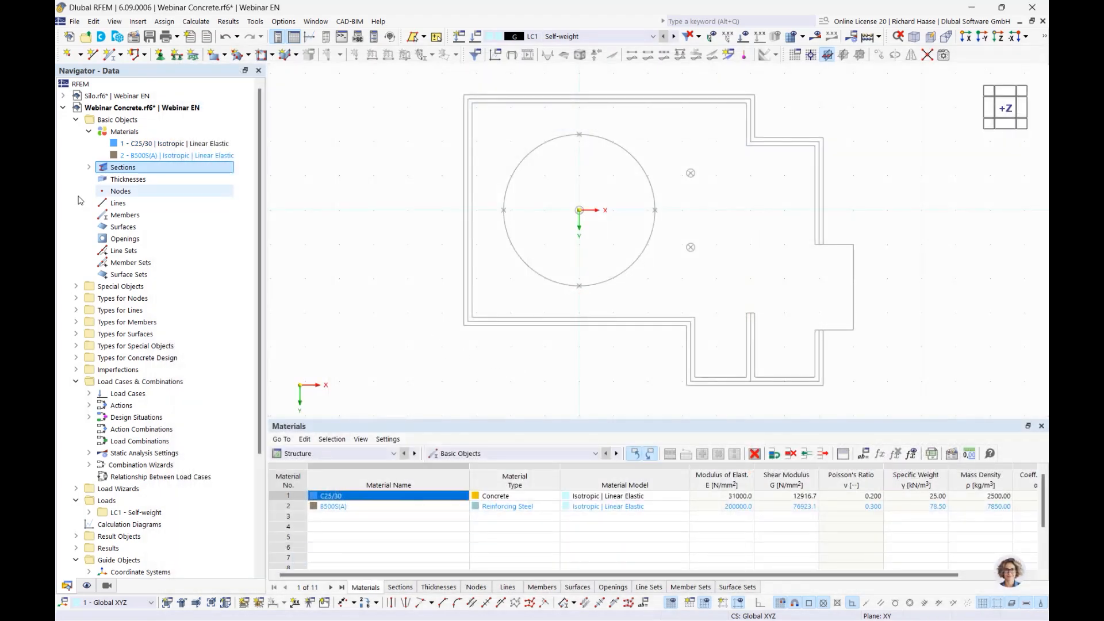
- Create a uniform thickness of 240 mm in C25/30 and list it under the thicknesses
{"action": "right_click", "coordinate": [145, 192]}
{"action": "left_click", "coordinate": [180, 215]}
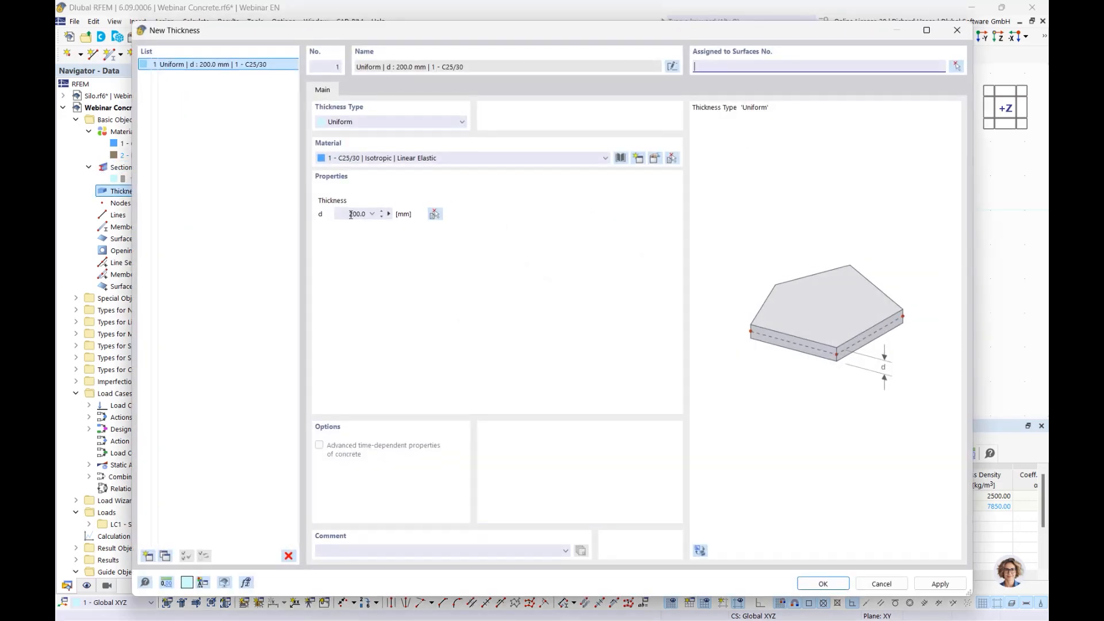
{"action": "left_click", "coordinate": [351, 214]}
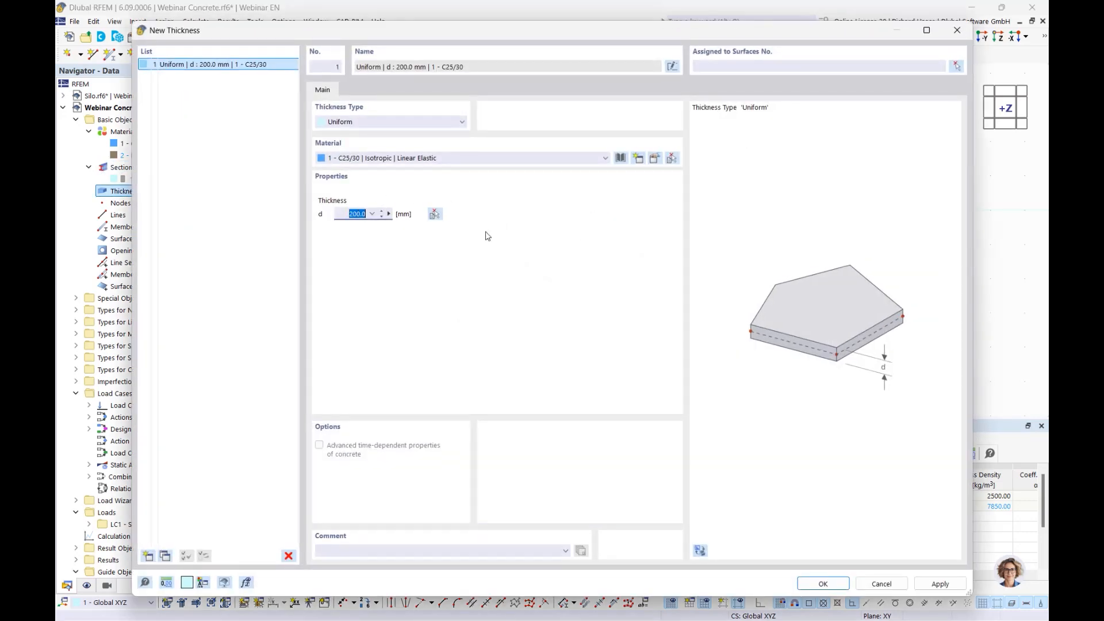
{"action": "type", "text": "240"}
{"action": "left_click", "coordinate": [822, 583]}
{"action": "left_click", "coordinate": [89, 191]}
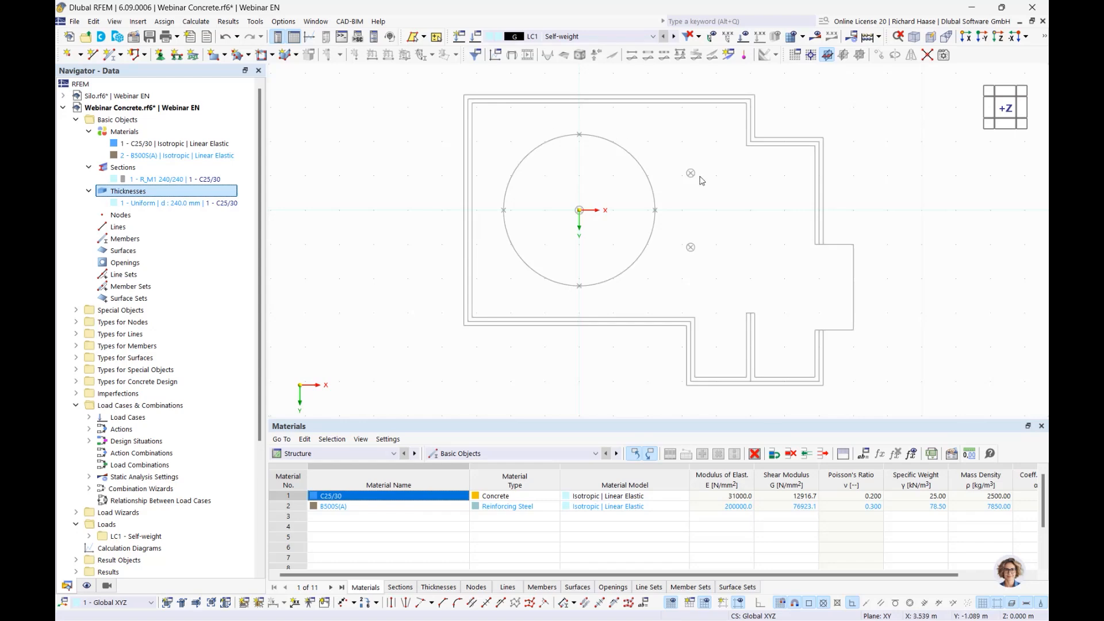
- Delete all unassigned nodal supports from the model's types for nodes
{"action": "scroll", "coordinate": [696, 178], "scroll_direction": "up", "scroll_amount": 3}
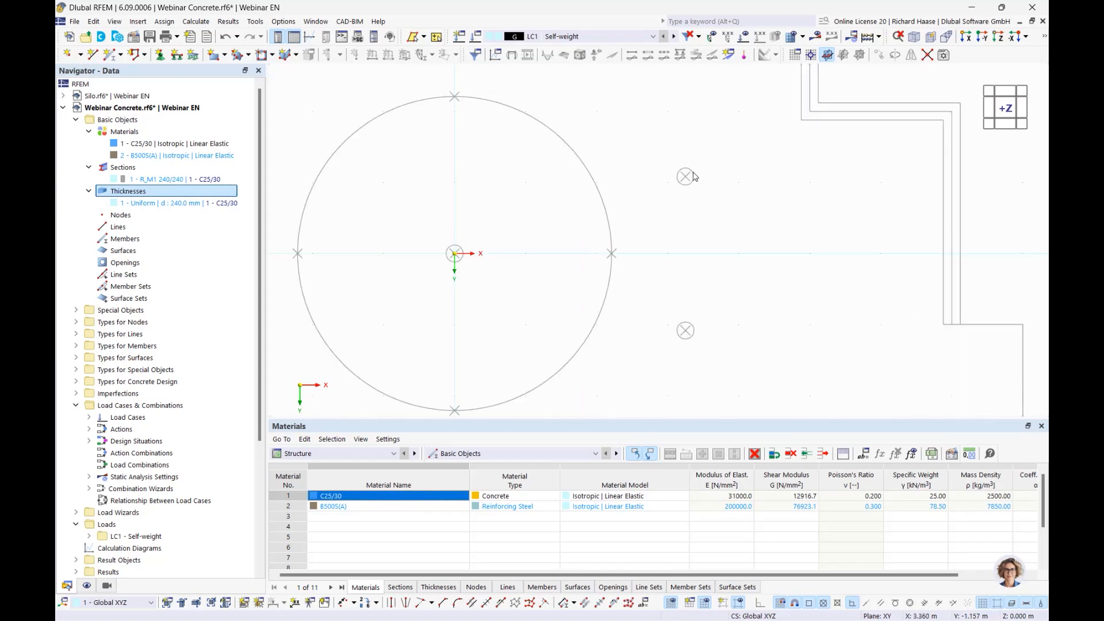
{"action": "scroll", "coordinate": [694, 176], "scroll_direction": "up", "scroll_amount": 1}
{"action": "scroll", "coordinate": [256, 253], "scroll_direction": "down", "scroll_amount": 3}
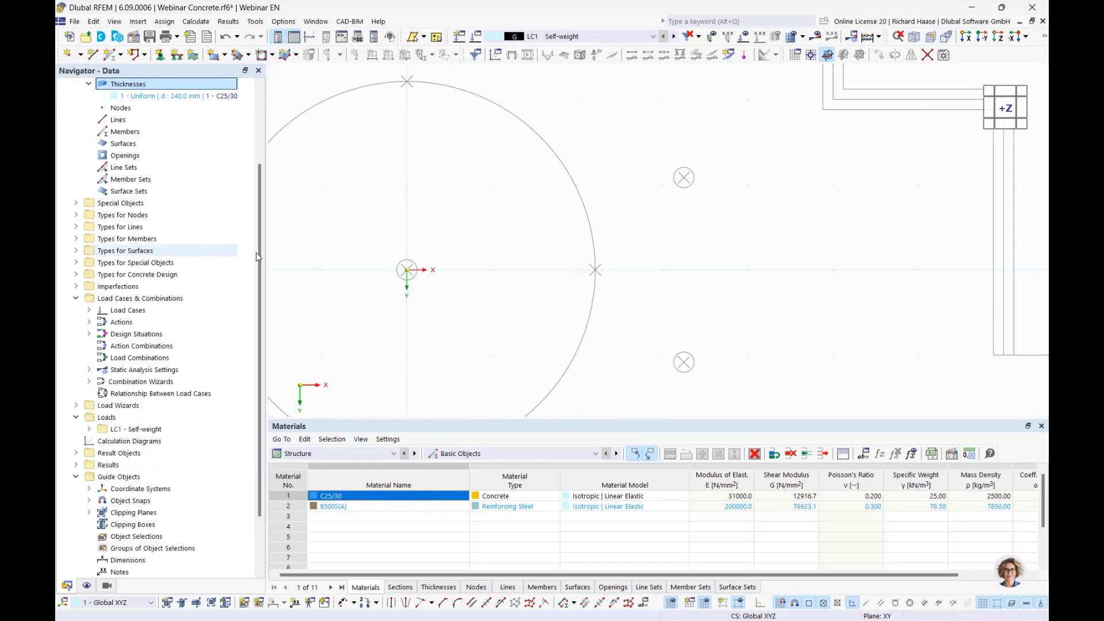
{"action": "scroll", "coordinate": [258, 253], "scroll_direction": "up", "scroll_amount": 2}
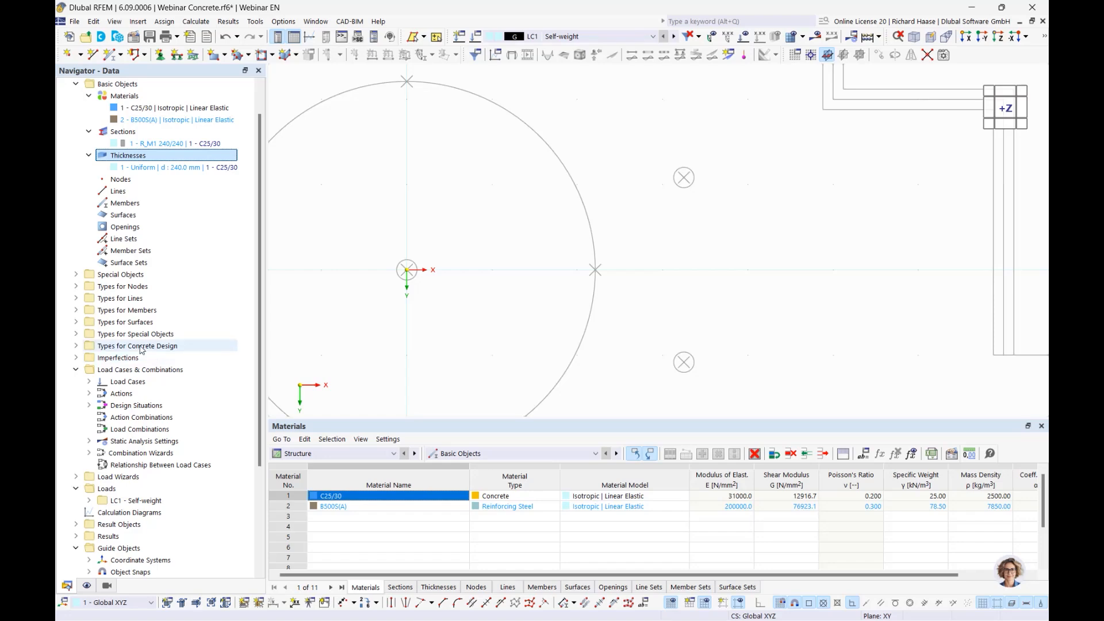
{"action": "left_click", "coordinate": [76, 298]}
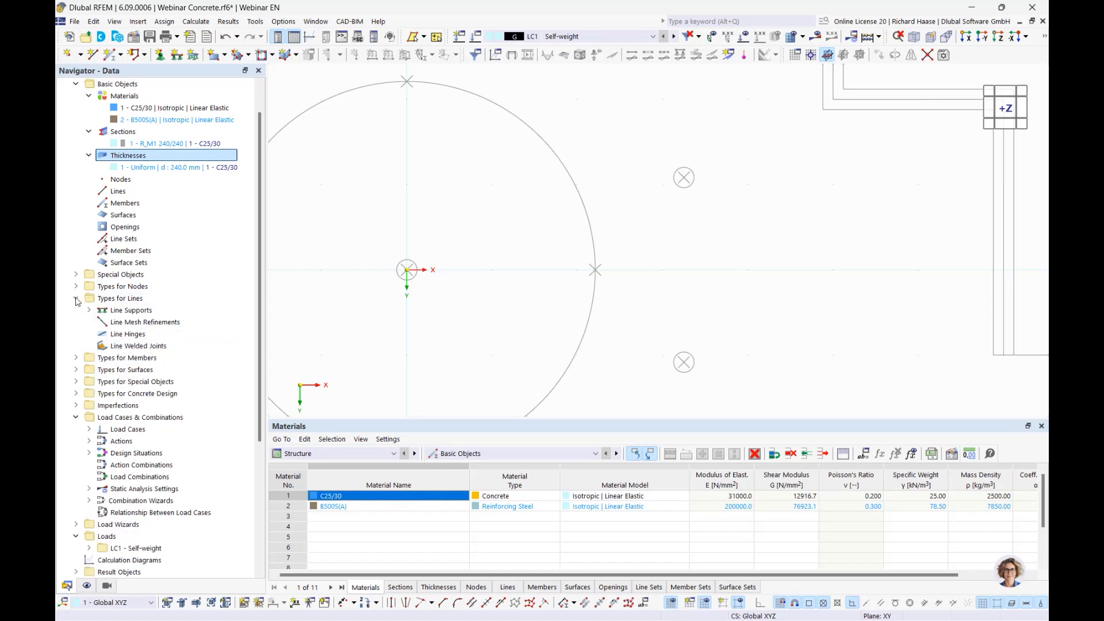
{"action": "left_click", "coordinate": [77, 298]}
{"action": "left_click", "coordinate": [76, 287]}
{"action": "left_click", "coordinate": [89, 298]}
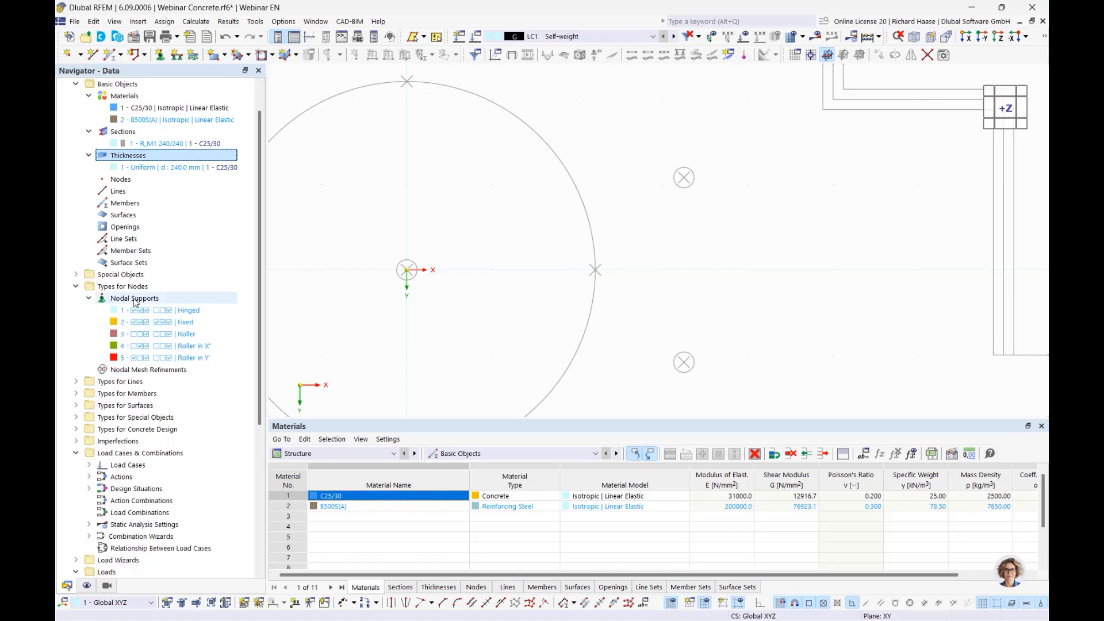
{"action": "right_click", "coordinate": [135, 298]}
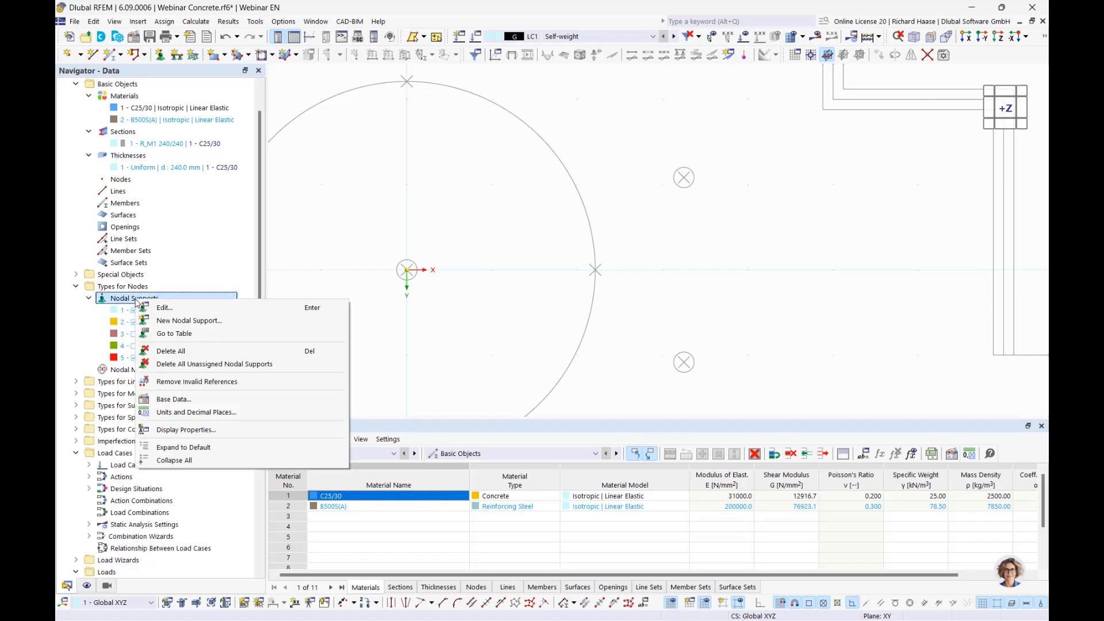
{"action": "left_click", "coordinate": [216, 383]}
{"action": "right_click", "coordinate": [156, 300]}
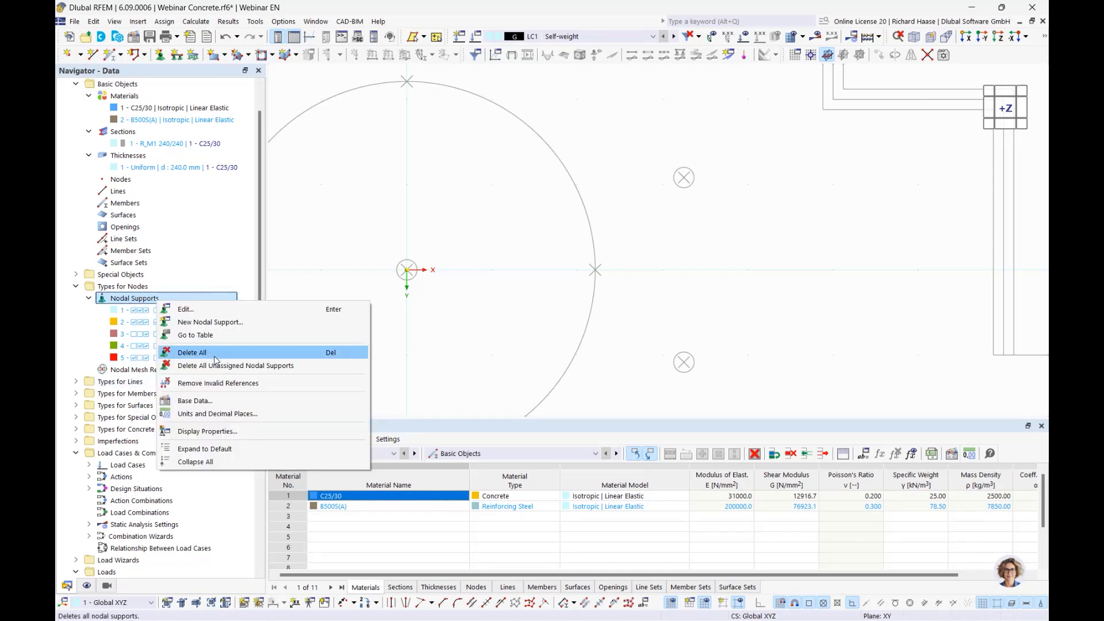
{"action": "left_click", "coordinate": [235, 366]}
{"action": "key", "text": "Return"}
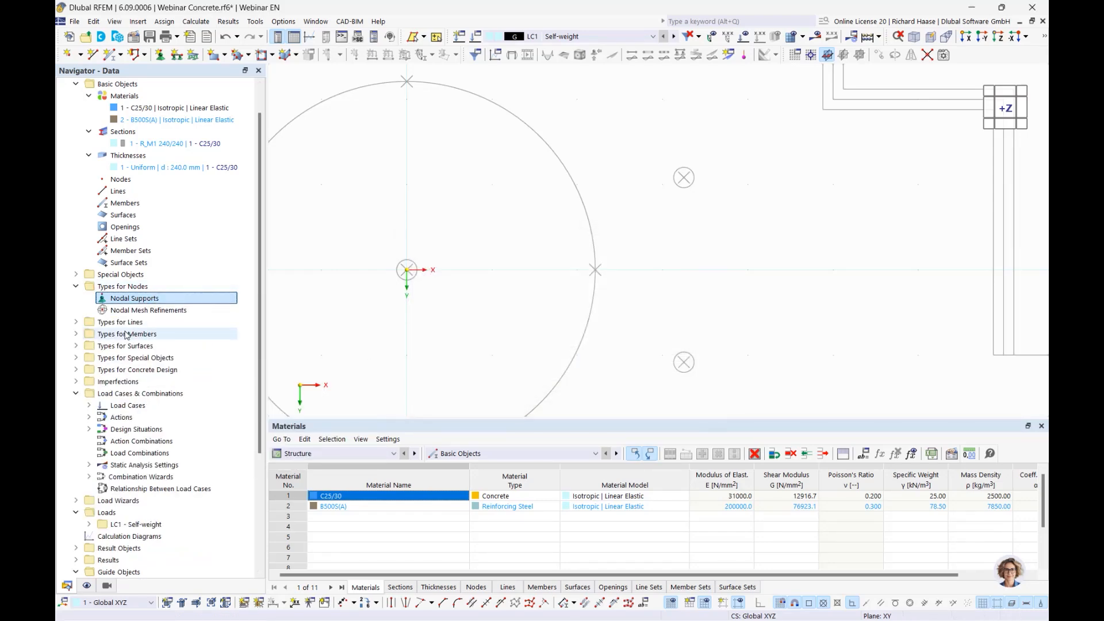
- Delete all unassigned line supports from the model's types for lines
{"action": "left_click", "coordinate": [77, 322]}
{"action": "left_click", "coordinate": [90, 334]}
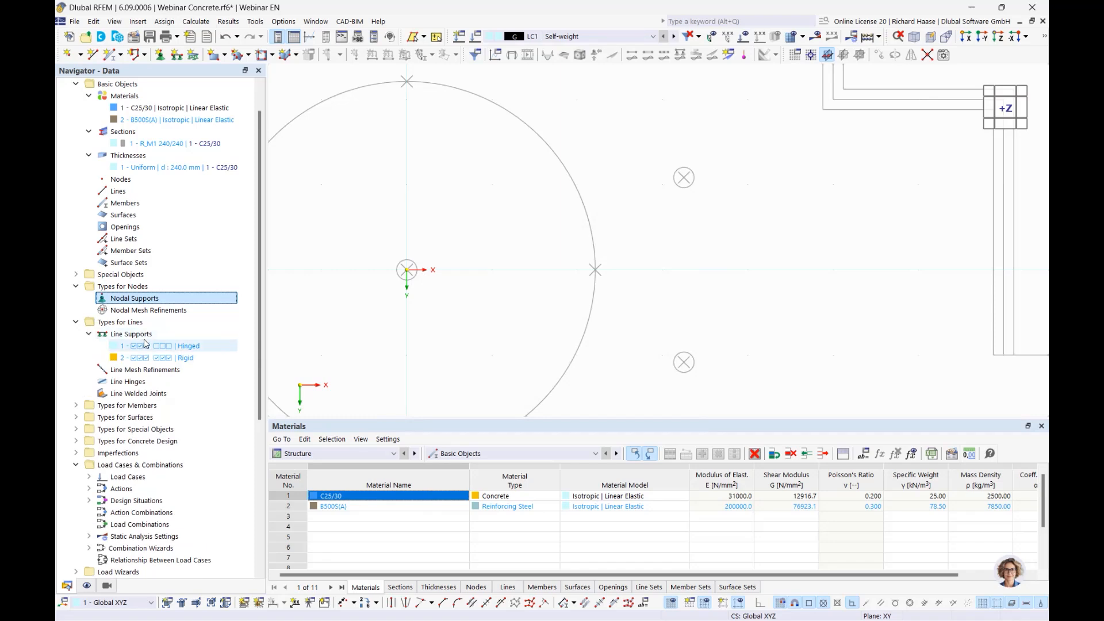
{"action": "right_click", "coordinate": [146, 336]}
{"action": "left_click", "coordinate": [199, 397]}
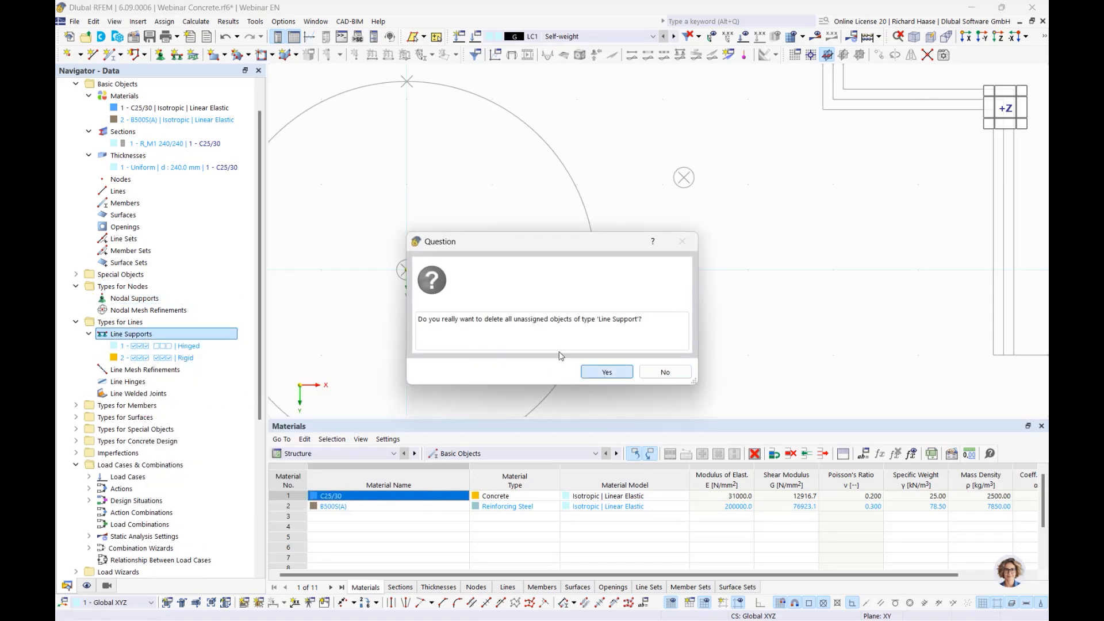
{"action": "left_click", "coordinate": [604, 371]}
- Create a new nodal support whose stiffness is defined via a fictitious column
{"action": "left_click", "coordinate": [126, 298]}
{"action": "right_click", "coordinate": [141, 299]}
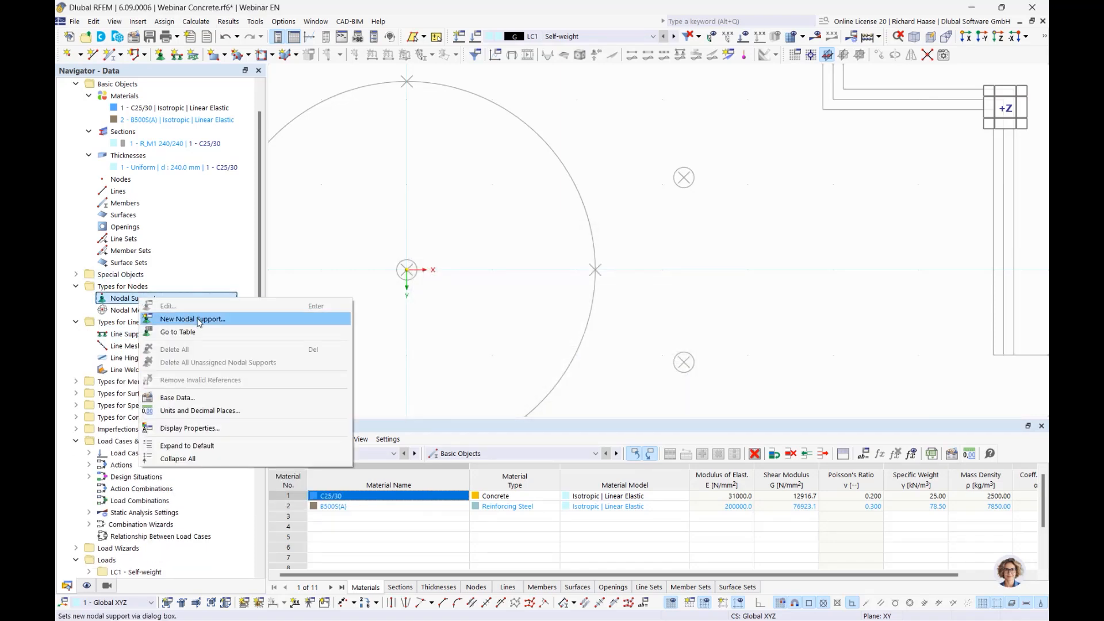
{"action": "left_click", "coordinate": [199, 320]}
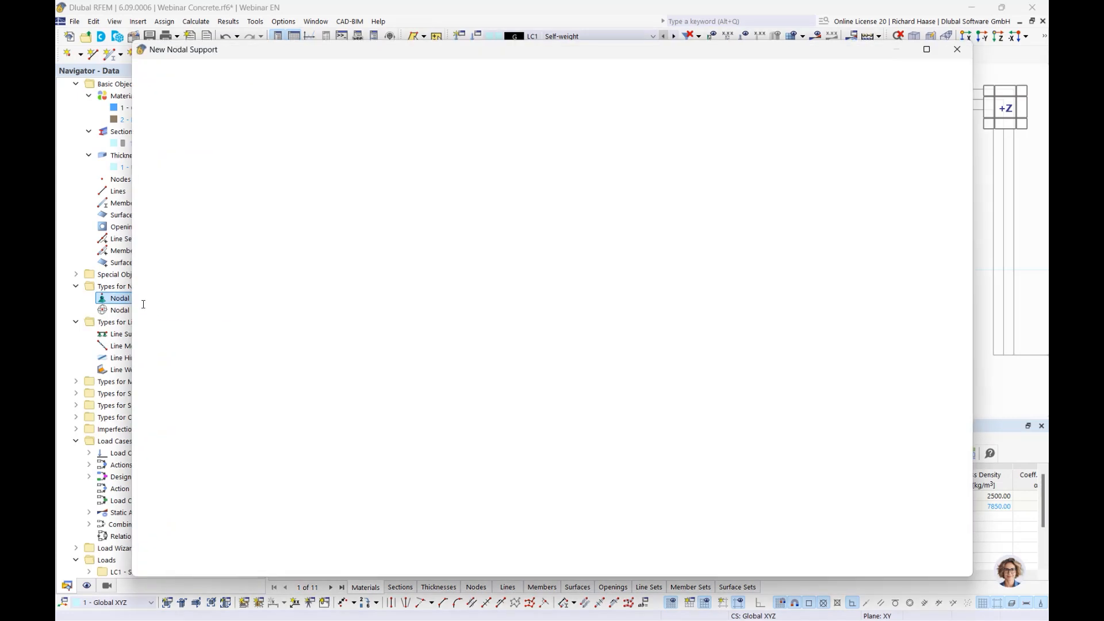
{"action": "left_click_drag", "start_coordinate": [509, 54], "coordinate": [518, 55]}
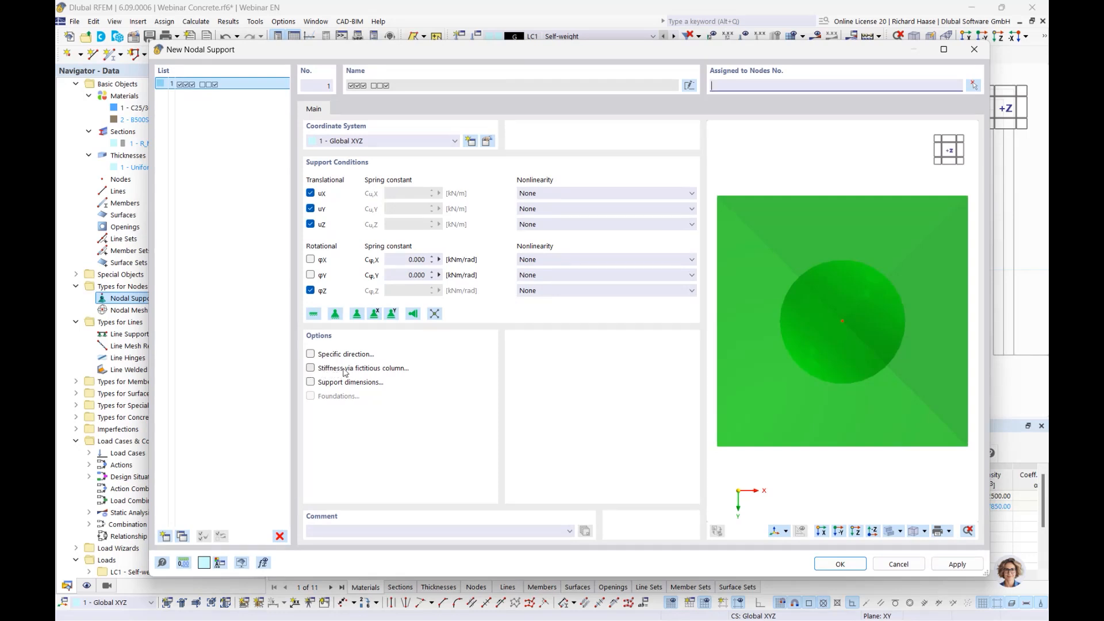
{"action": "left_click", "coordinate": [396, 371]}
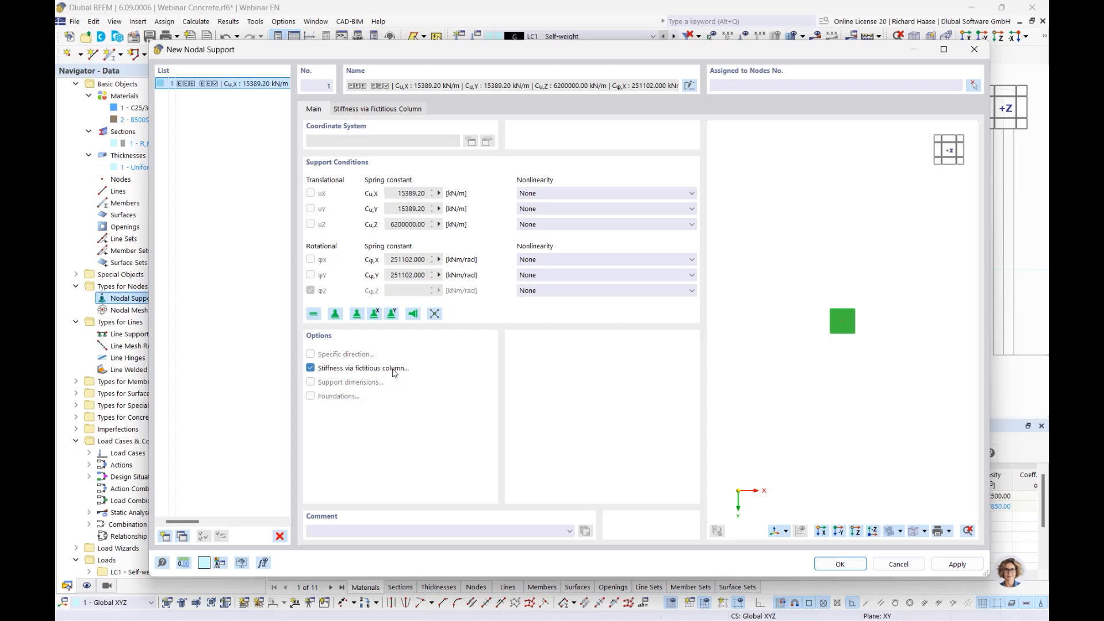
{"action": "left_click", "coordinate": [378, 109]}
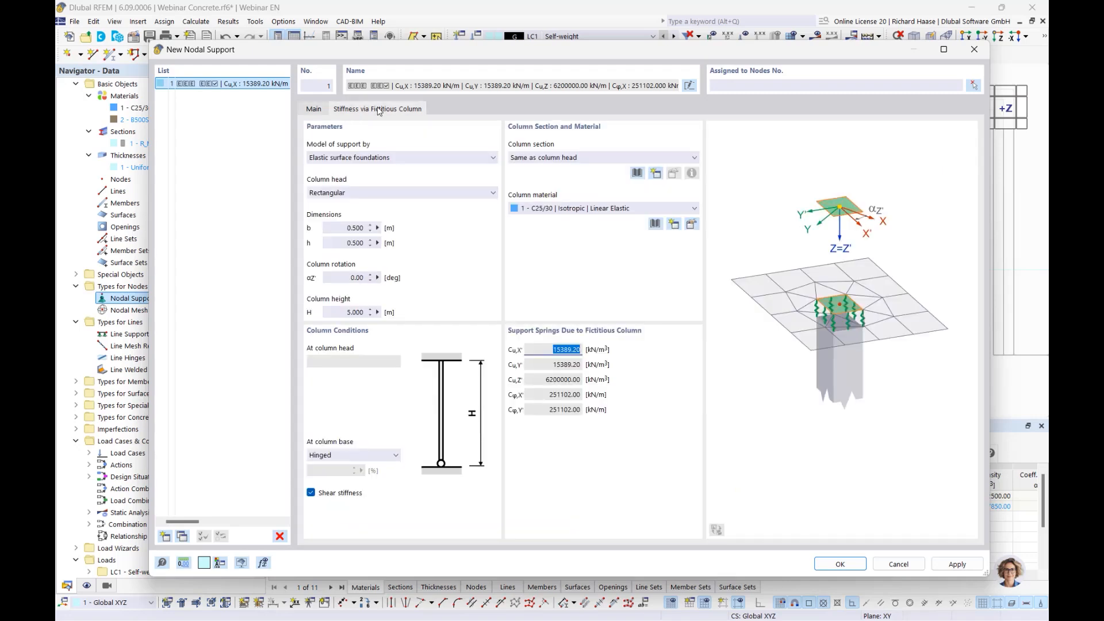
- Set the fictitious column's head to Circular and model the support as an Elastic nodal support
{"action": "left_click", "coordinate": [362, 198]}
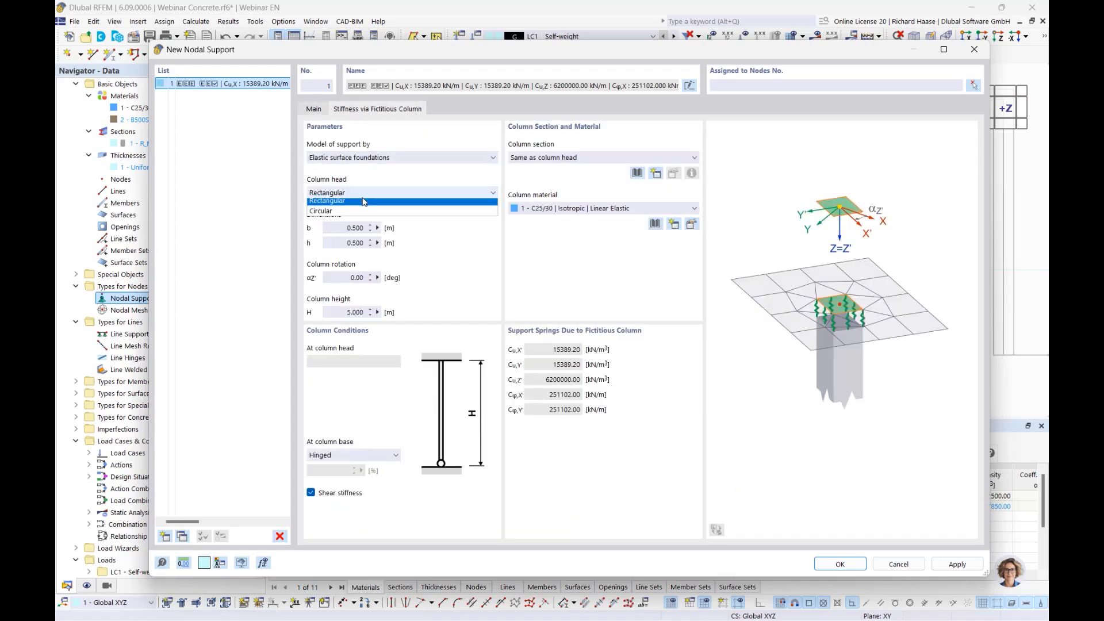
{"action": "left_click", "coordinate": [342, 212]}
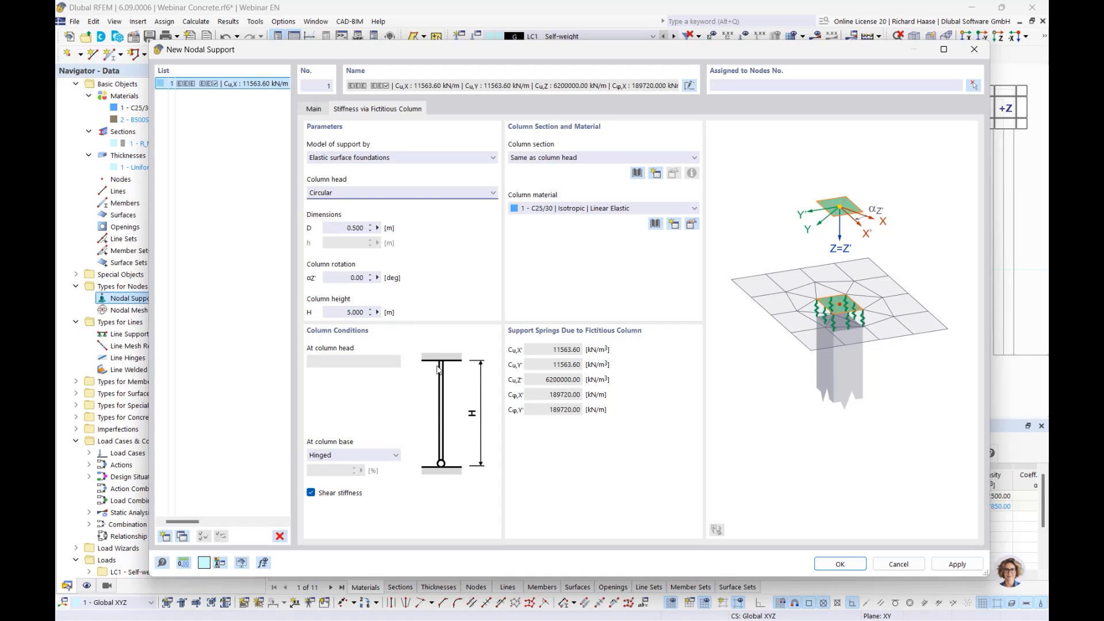
{"action": "left_click", "coordinate": [361, 159]}
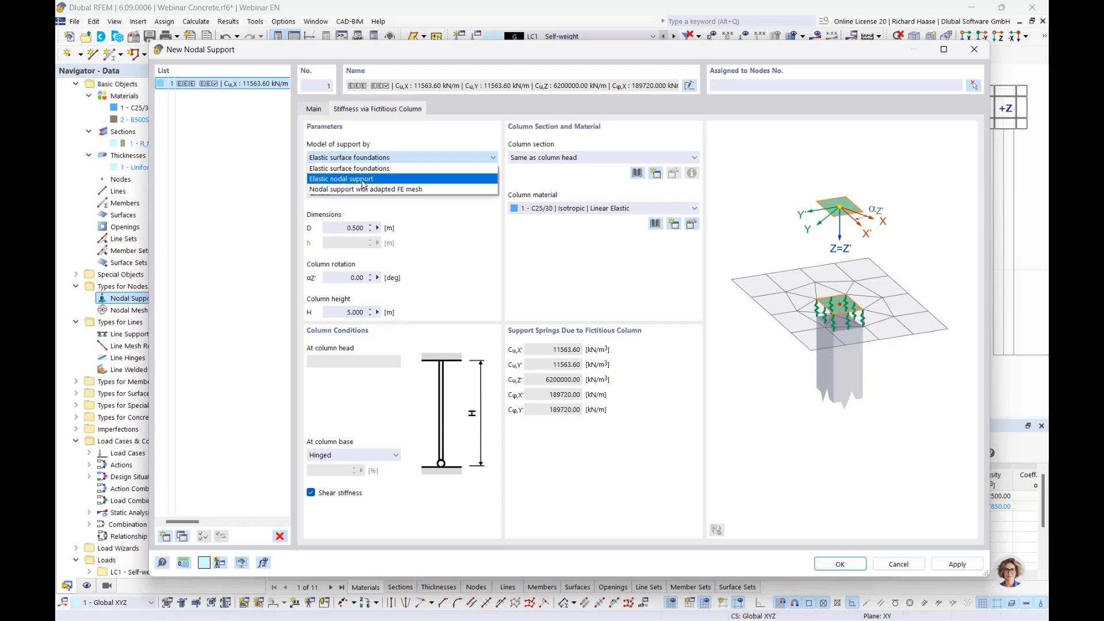
{"action": "left_click", "coordinate": [362, 178]}
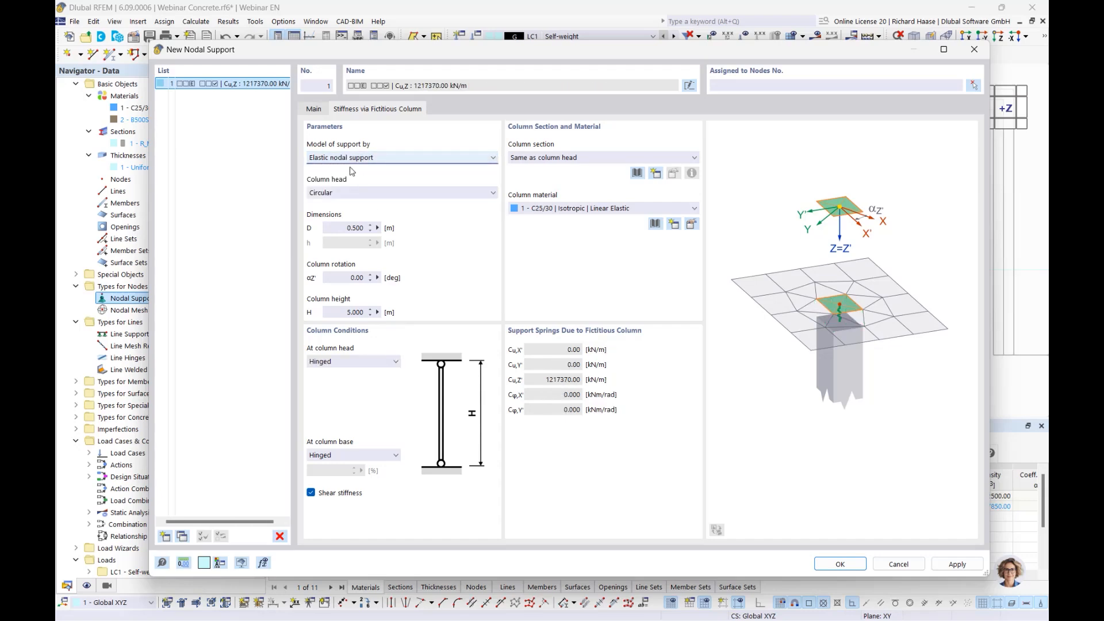
- Set the fictitious column's diameter to 0.240 m and its height to 2.500 m, and confirm the nodal support
{"action": "left_click", "coordinate": [347, 226]}
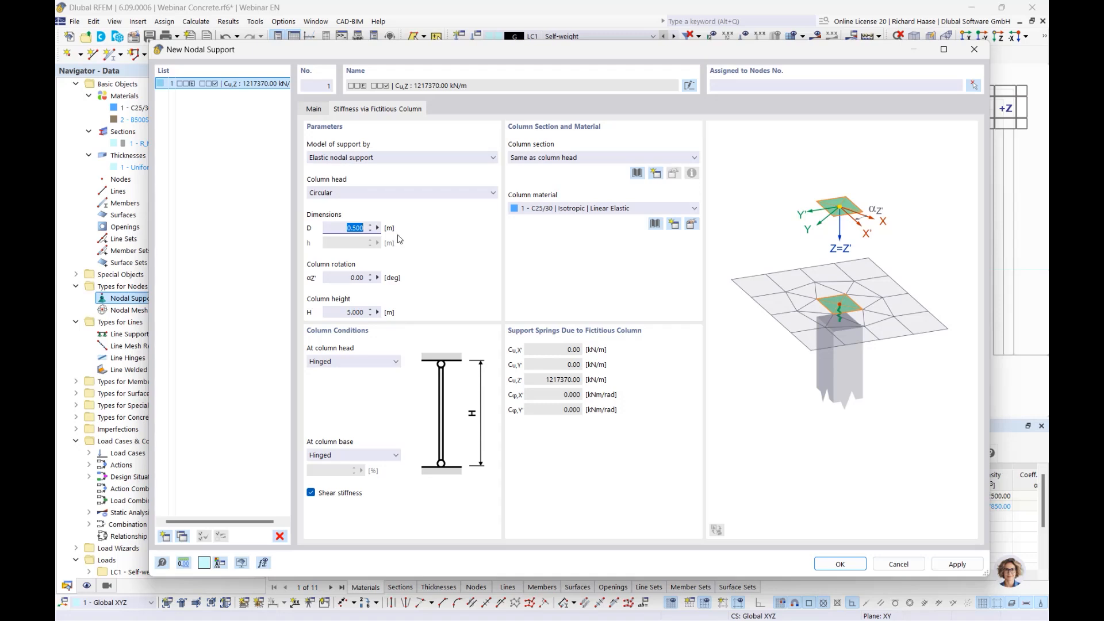
{"action": "type", "text": ".24"}
{"action": "left_click", "coordinate": [347, 311]}
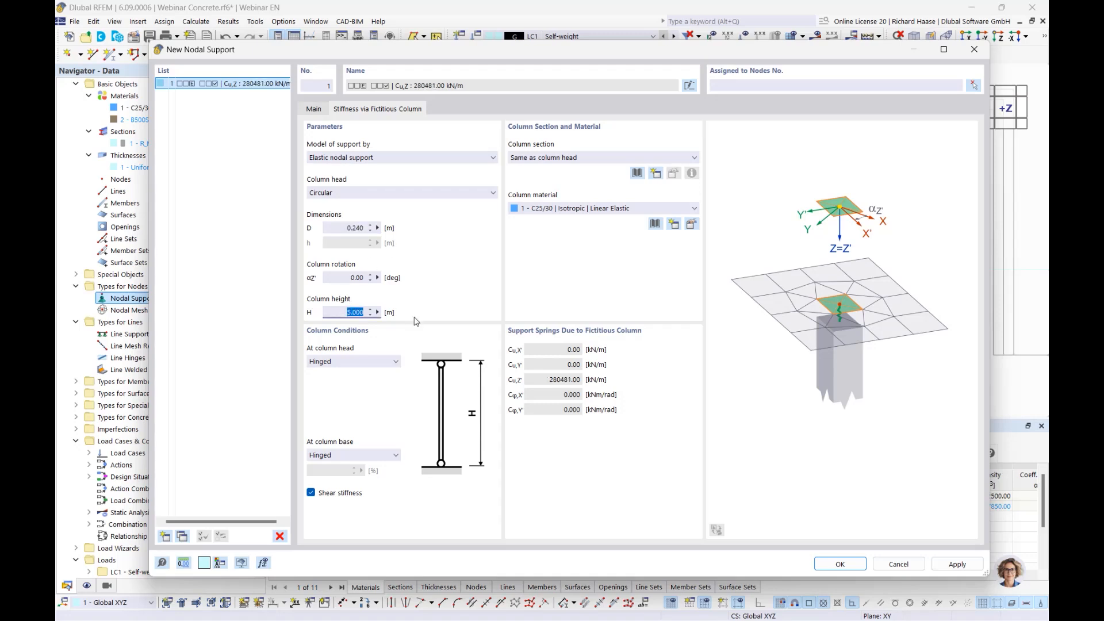
{"action": "type", "text": "2,5"}
{"action": "left_click", "coordinate": [840, 564]}
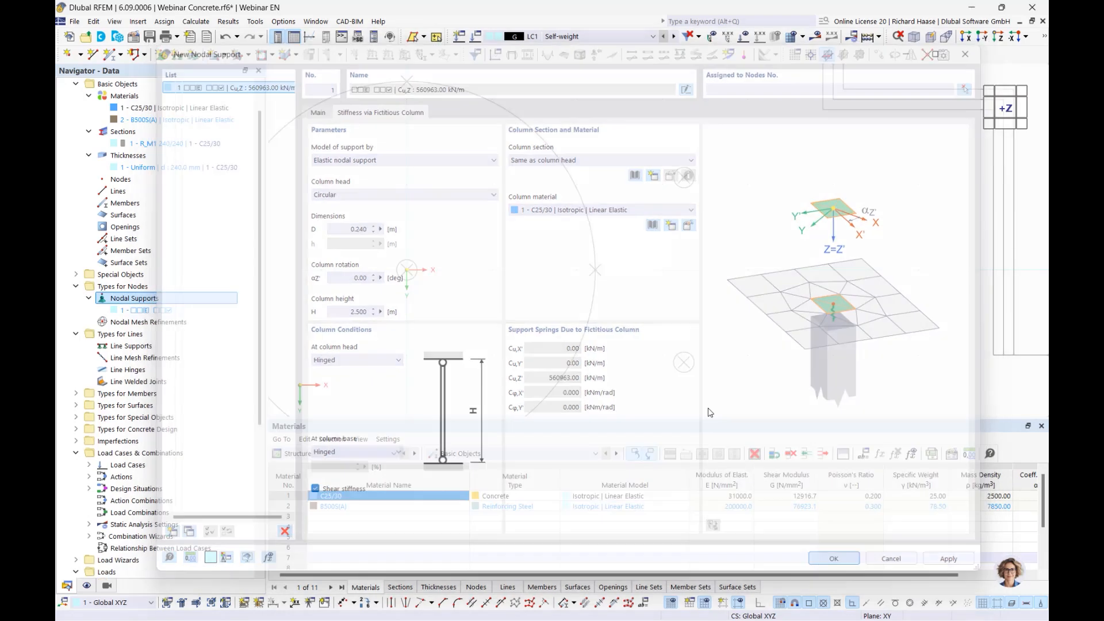
- Create a new line support in the Local xyz coordinate system with stiffness via fictitious wall
{"action": "right_click", "coordinate": [121, 346]}
{"action": "left_click", "coordinate": [160, 367]}
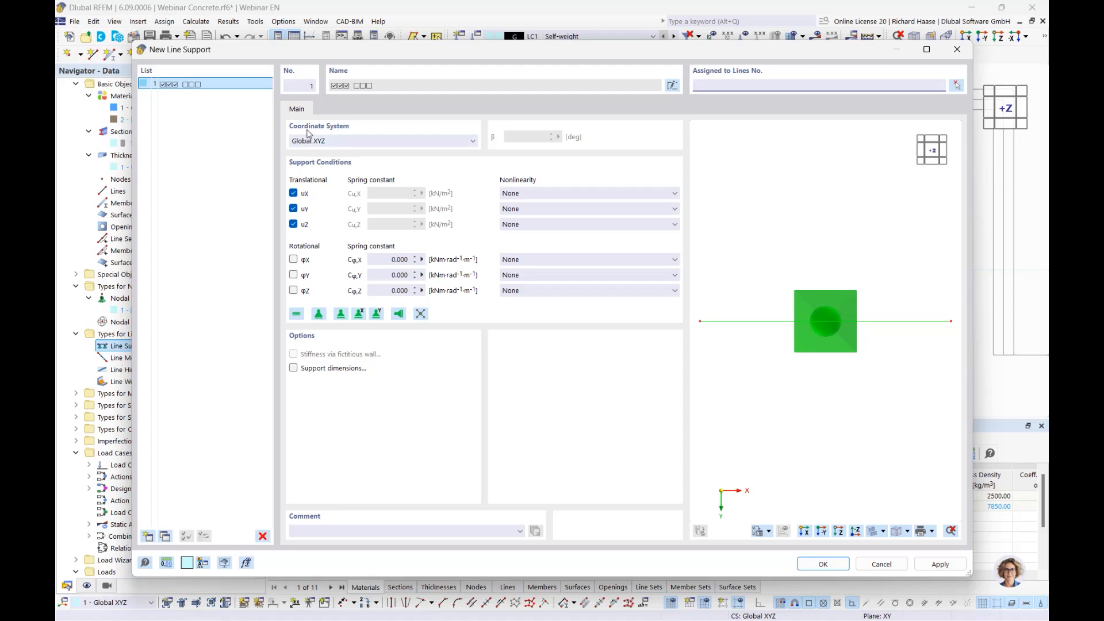
{"action": "left_click", "coordinate": [343, 142]}
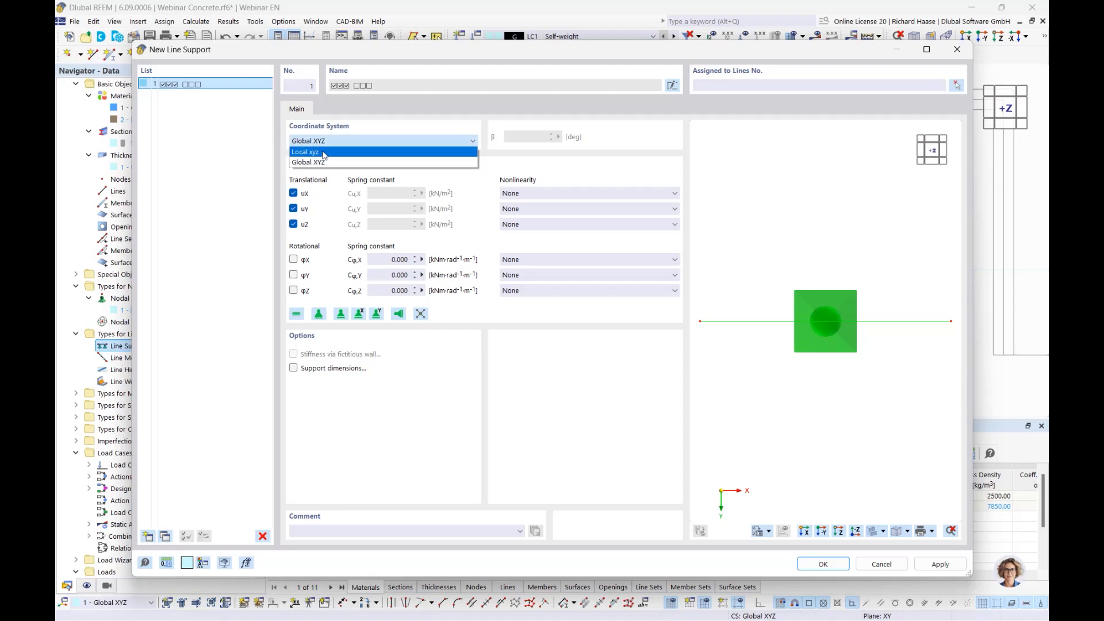
{"action": "left_click", "coordinate": [323, 153]}
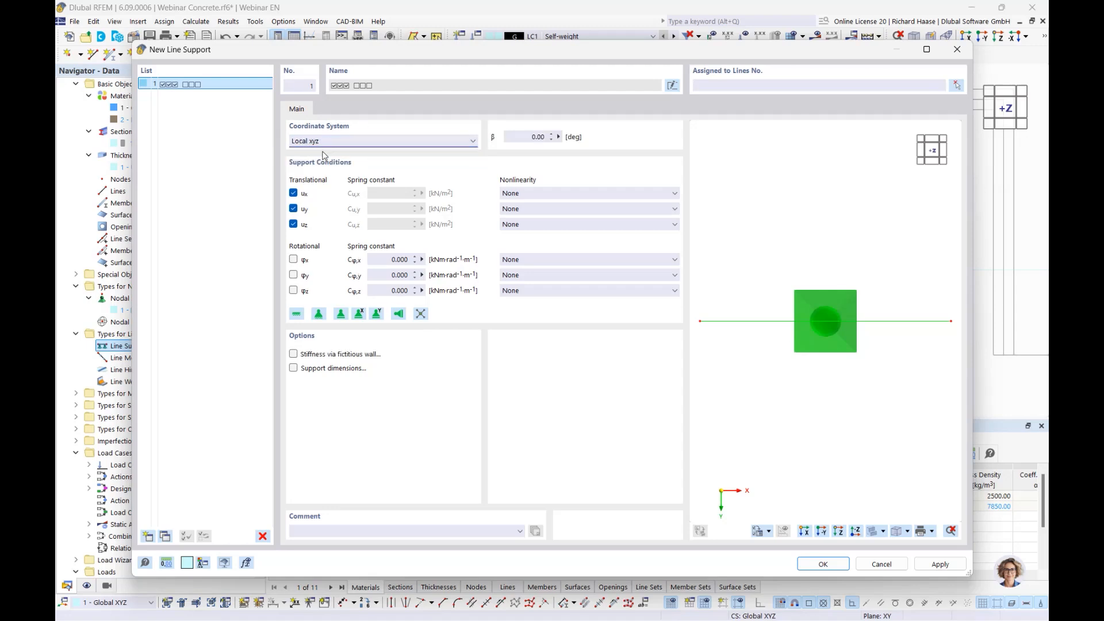
{"action": "left_click", "coordinate": [333, 356]}
- Set the fictitious wall's width to 0.240 m and its height to 2.500 m, and confirm the line support
{"action": "left_click", "coordinate": [355, 109]}
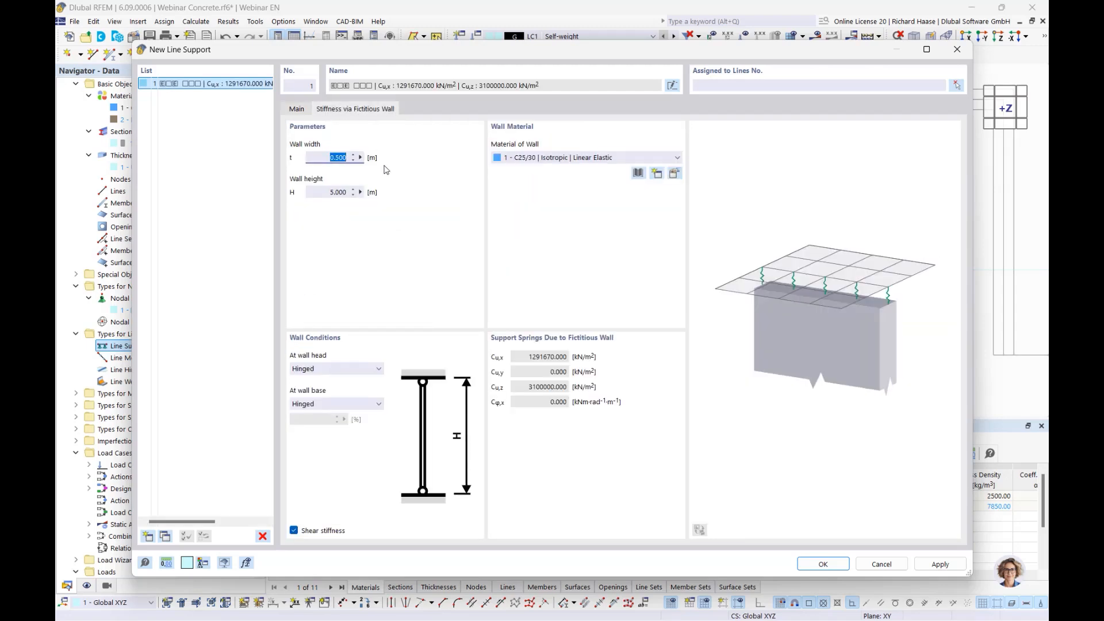
{"action": "key", "text": "BackSpace"}
{"action": "type", "text": ",24"}
{"action": "key", "text": "Tab"}
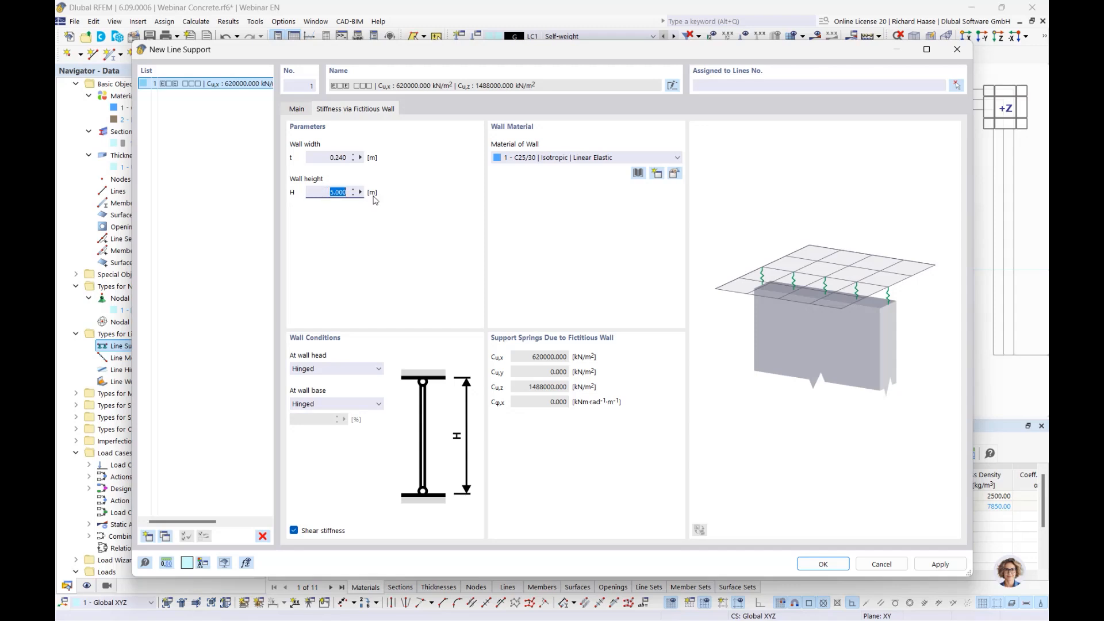
{"action": "type", "text": "2,5"}
{"action": "left_click", "coordinate": [823, 563]}
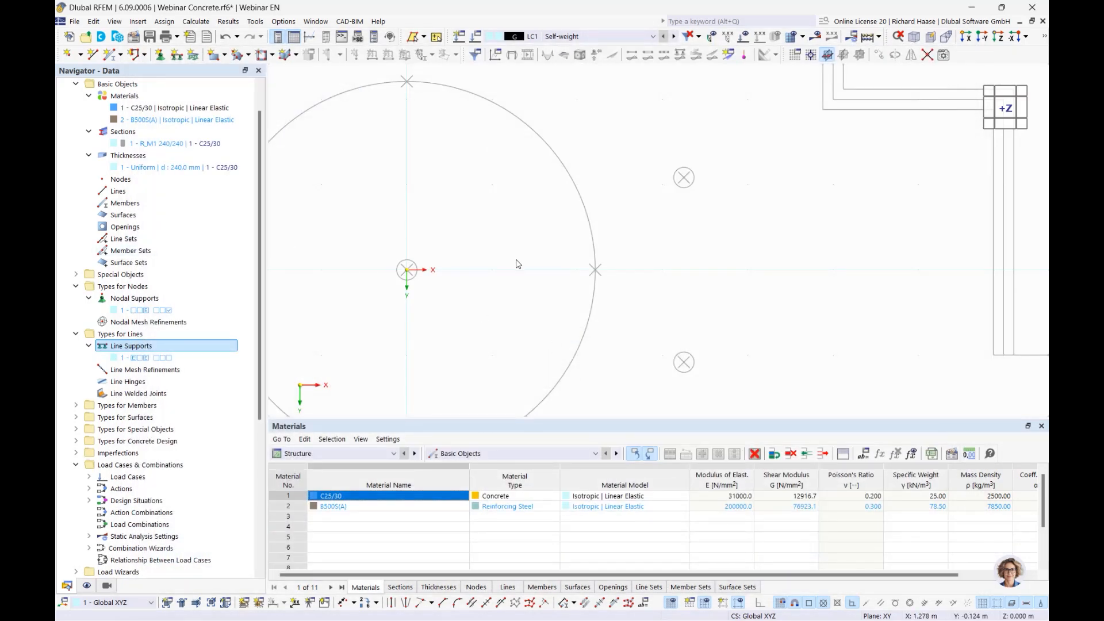
- Begin a polygonal surface with the uniform 240 mm C25/30 thickness at the floor plan's upper-left wall centreline corner, X -3.250, Y -3.250 m
{"action": "scroll", "coordinate": [495, 368], "scroll_direction": "down", "scroll_amount": 3}
{"action": "middle_click_drag", "start_coordinate": [521, 330], "coordinate": [527, 215]}
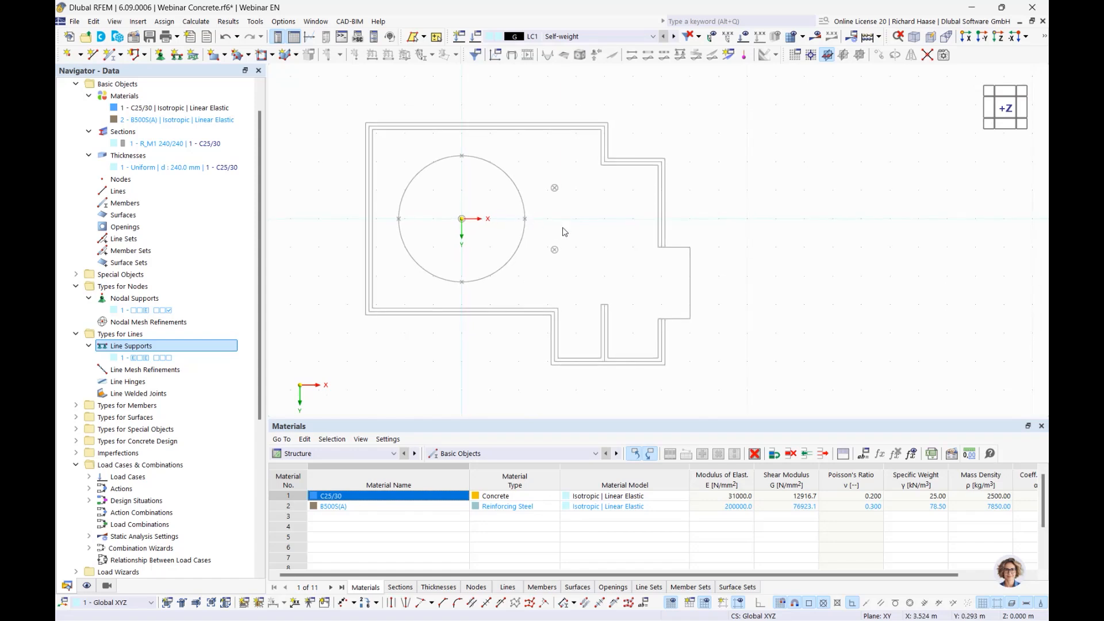
{"action": "left_click", "coordinate": [223, 56]}
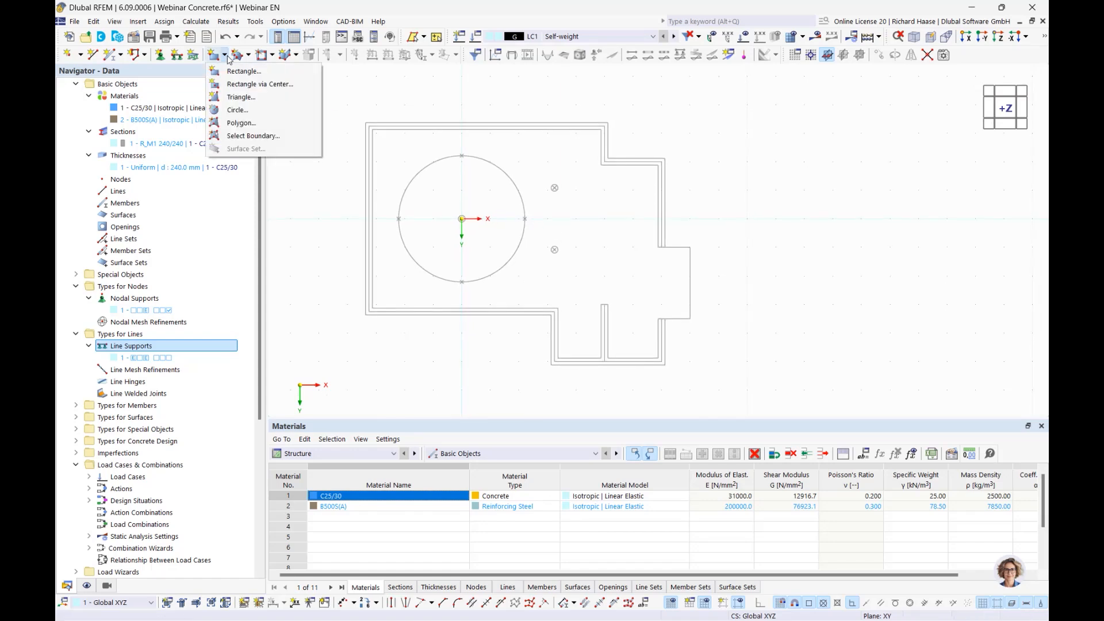
{"action": "left_click", "coordinate": [231, 124]}
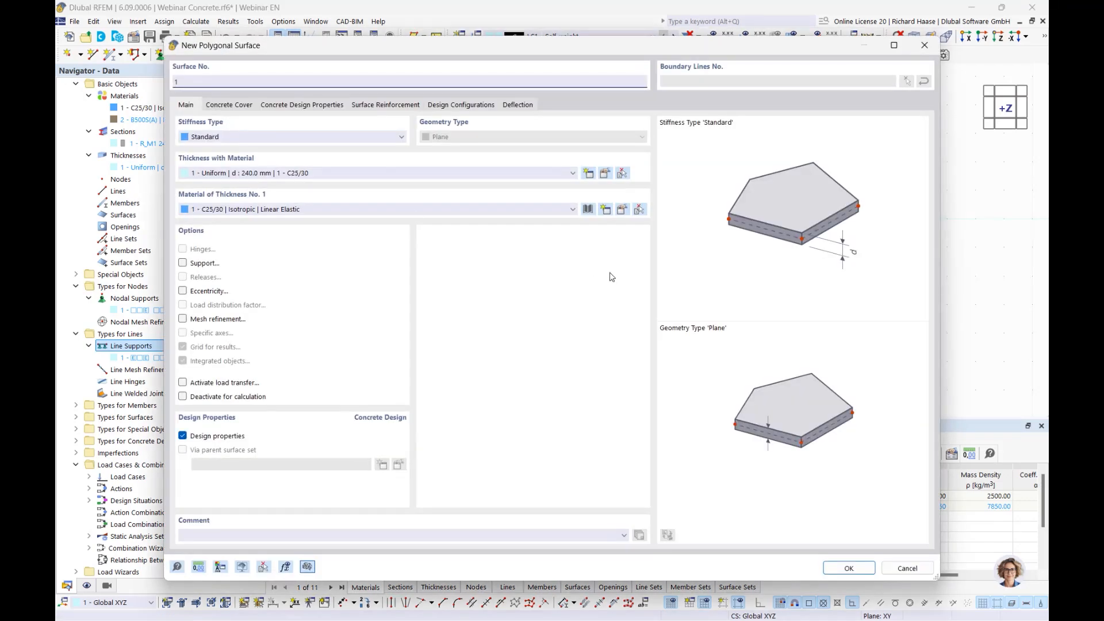
{"action": "left_click", "coordinate": [849, 568]}
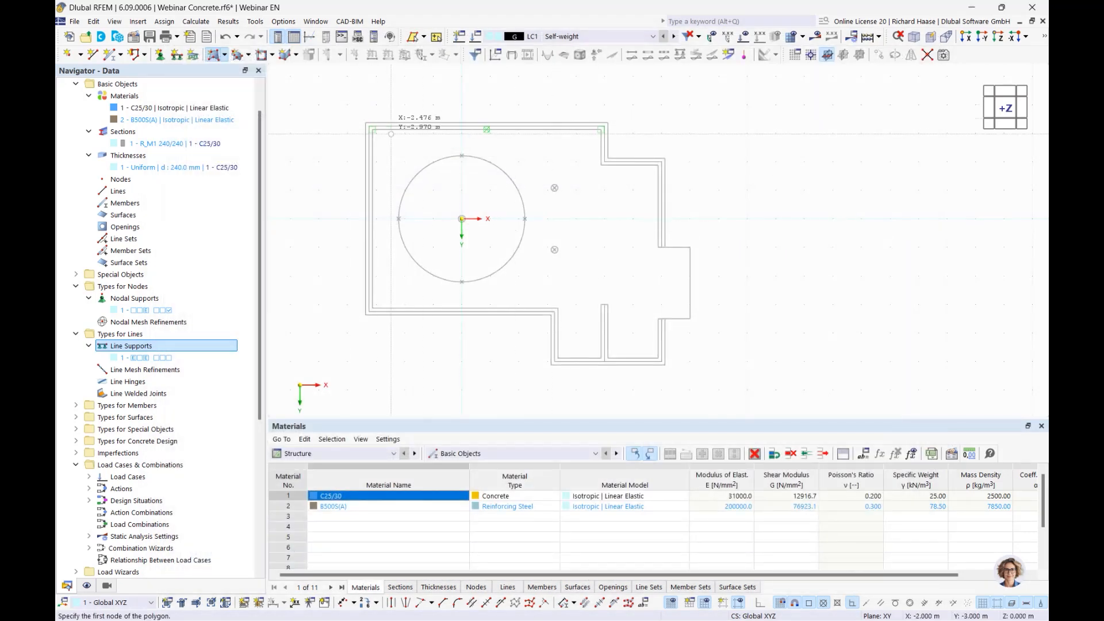
{"action": "scroll", "coordinate": [389, 127], "scroll_direction": "up", "scroll_amount": 3}
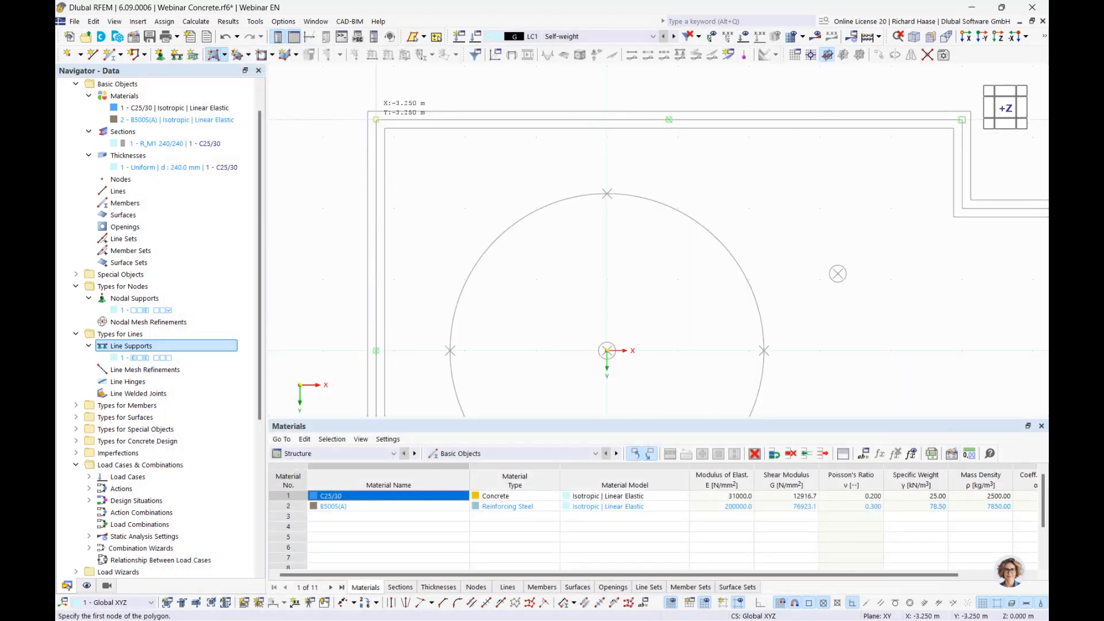
{"action": "left_click", "coordinate": [376, 120]}
- Trace the slab surface through the remaining outer wall centreline corners of the plan, close the polygon at its first node and end the command
{"action": "scroll", "coordinate": [405, 302], "scroll_direction": "down", "scroll_amount": 4}
{"action": "middle_click_drag", "start_coordinate": [405, 307], "coordinate": [381, 119]}
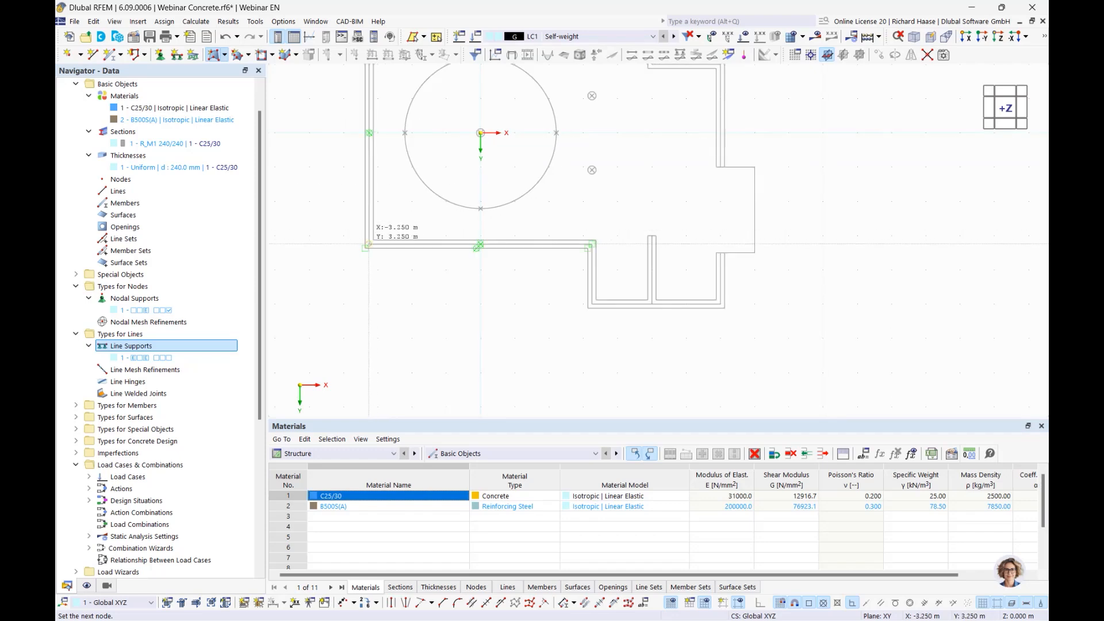
{"action": "scroll", "coordinate": [372, 244], "scroll_direction": "up", "scroll_amount": 4}
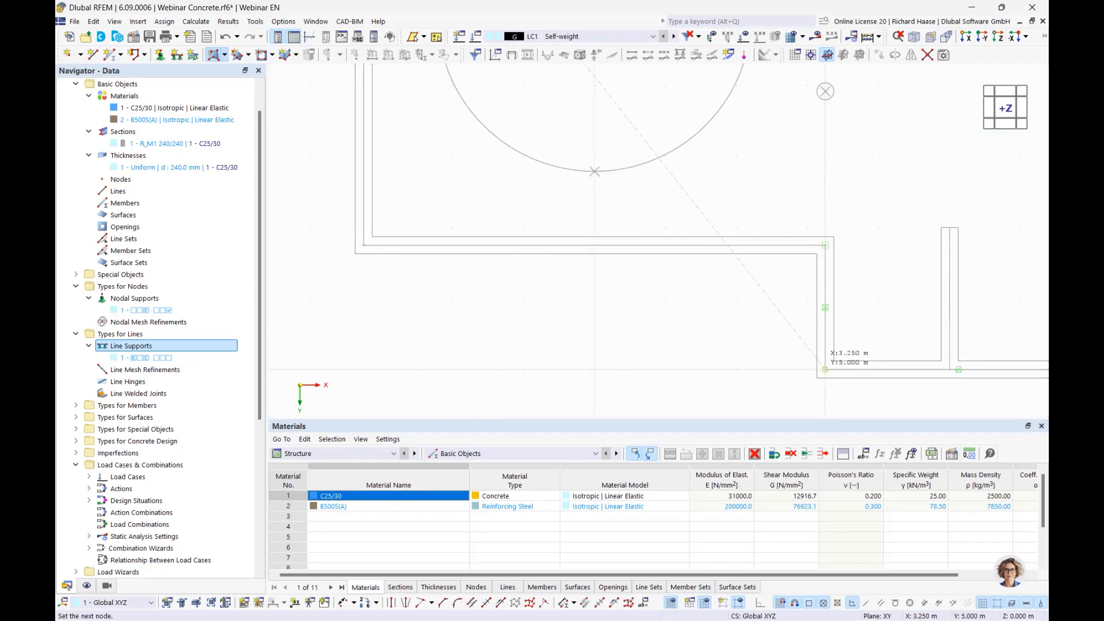
{"action": "scroll", "coordinate": [825, 369], "scroll_direction": "down", "scroll_amount": 4}
{"action": "scroll", "coordinate": [665, 339], "scroll_direction": "up", "scroll_amount": 4}
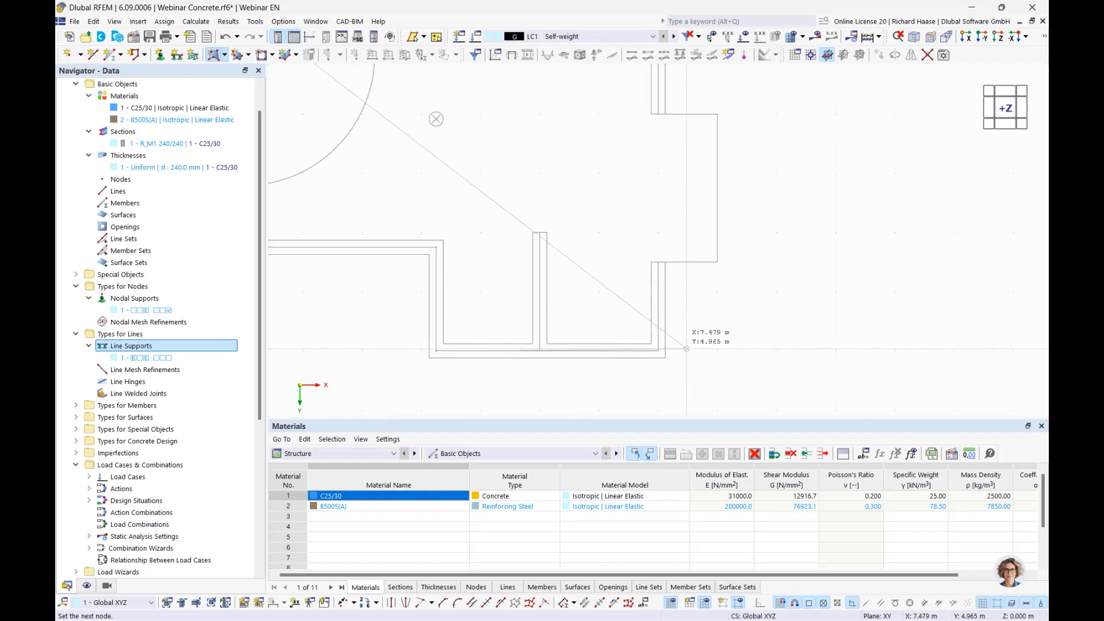
{"action": "scroll", "coordinate": [655, 242], "scroll_direction": "down", "scroll_amount": 3}
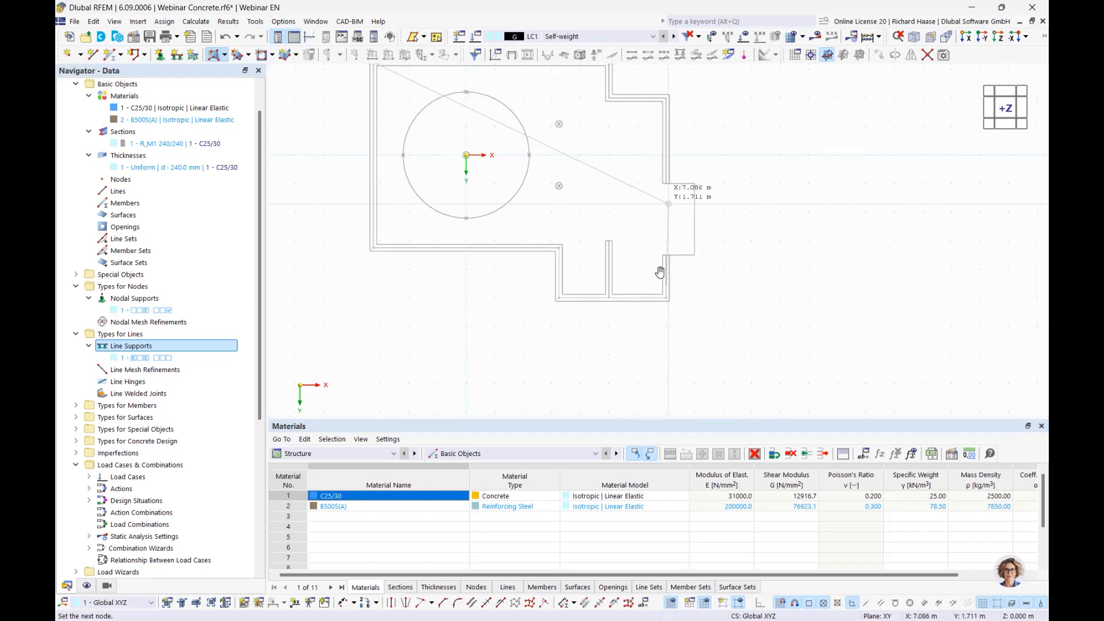
{"action": "scroll", "coordinate": [640, 209], "scroll_direction": "up", "scroll_amount": 3}
{"action": "scroll", "coordinate": [639, 210], "scroll_direction": "up", "scroll_amount": 1}
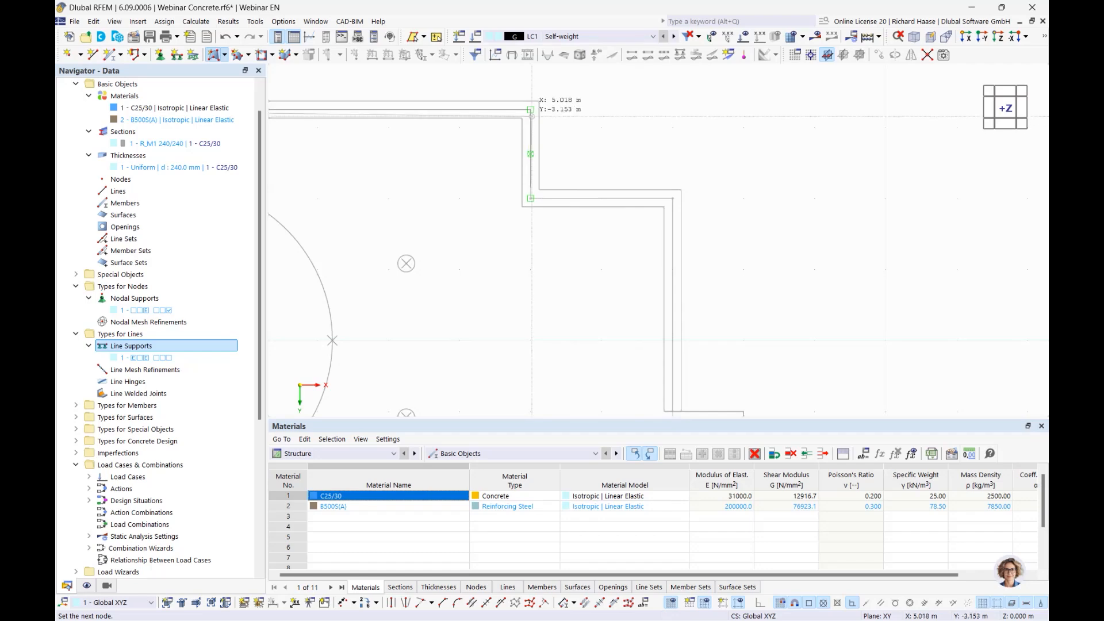
{"action": "left_click", "coordinate": [530, 109]}
{"action": "scroll", "coordinate": [530, 109], "scroll_direction": "down", "scroll_amount": 3}
{"action": "scroll", "coordinate": [454, 118], "scroll_direction": "up", "scroll_amount": 3}
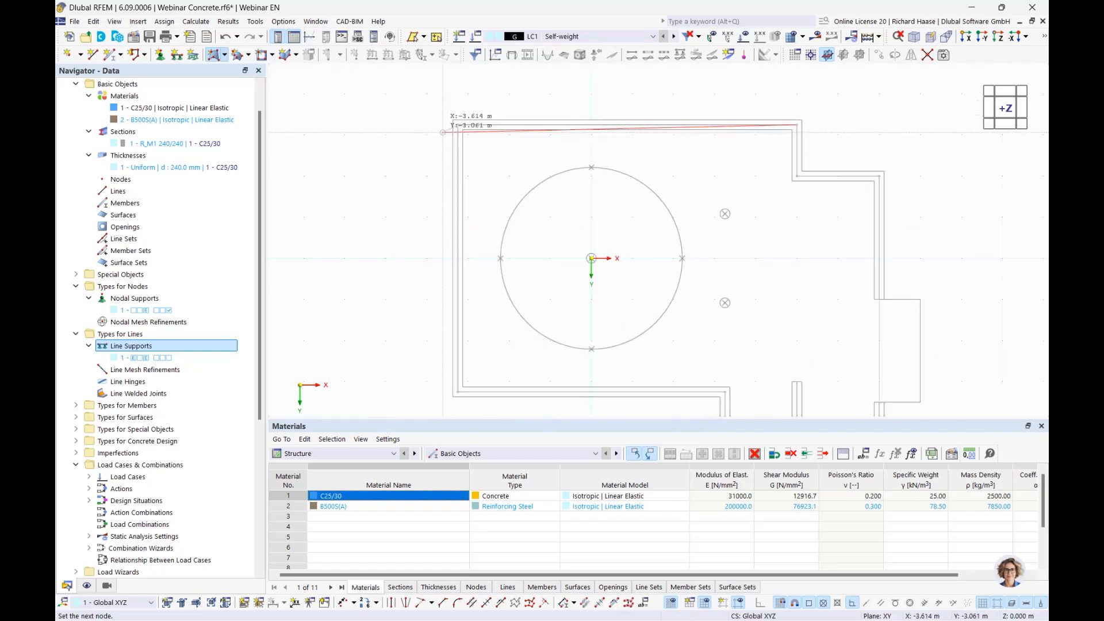
{"action": "left_click", "coordinate": [468, 119]}
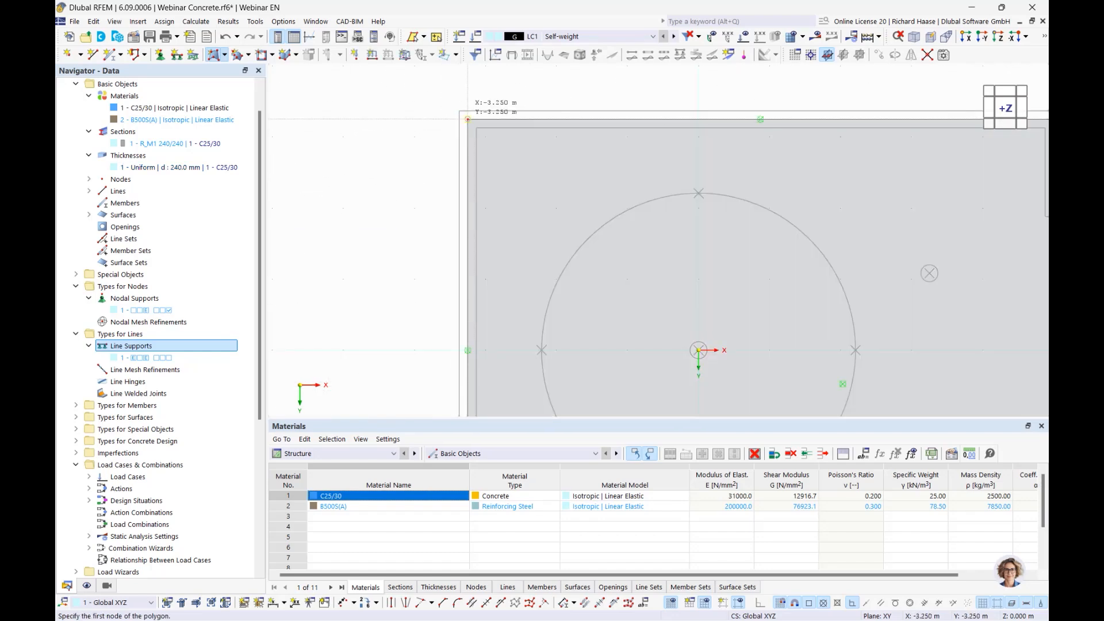
{"action": "scroll", "coordinate": [467, 119], "scroll_direction": "down", "scroll_amount": 3}
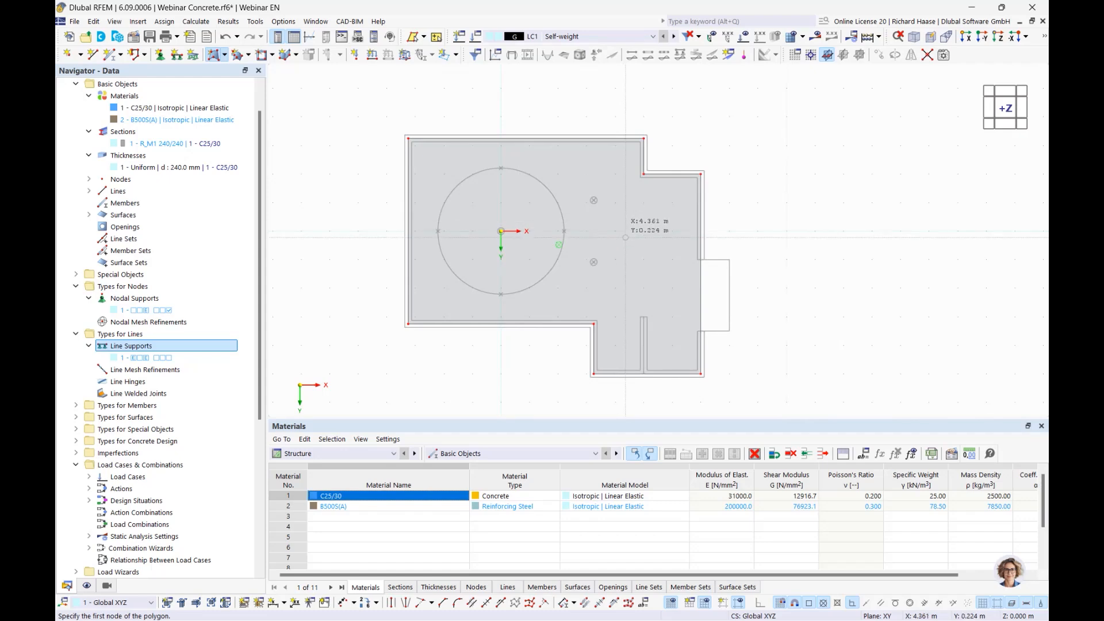
{"action": "key", "text": "Escape"}
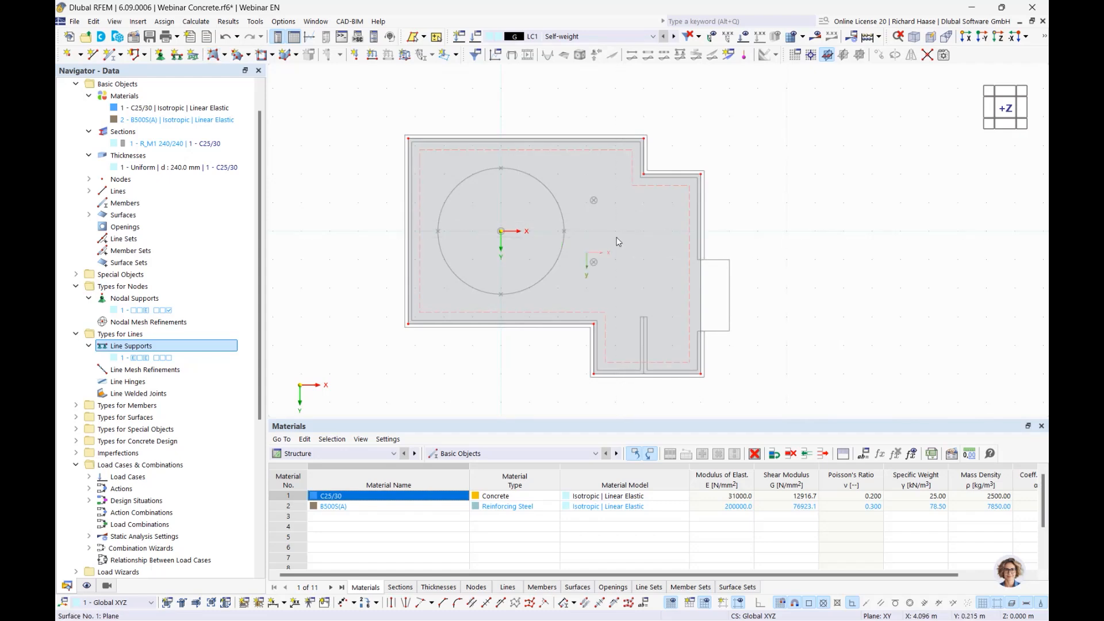
- Draw a single line along the short interior wall's centreline, from X 5.000, Y 5.000 m on the lower slab edge to the wall's free end
{"action": "left_click", "coordinate": [93, 56]}
{"action": "scroll", "coordinate": [666, 379], "scroll_direction": "up", "scroll_amount": 3}
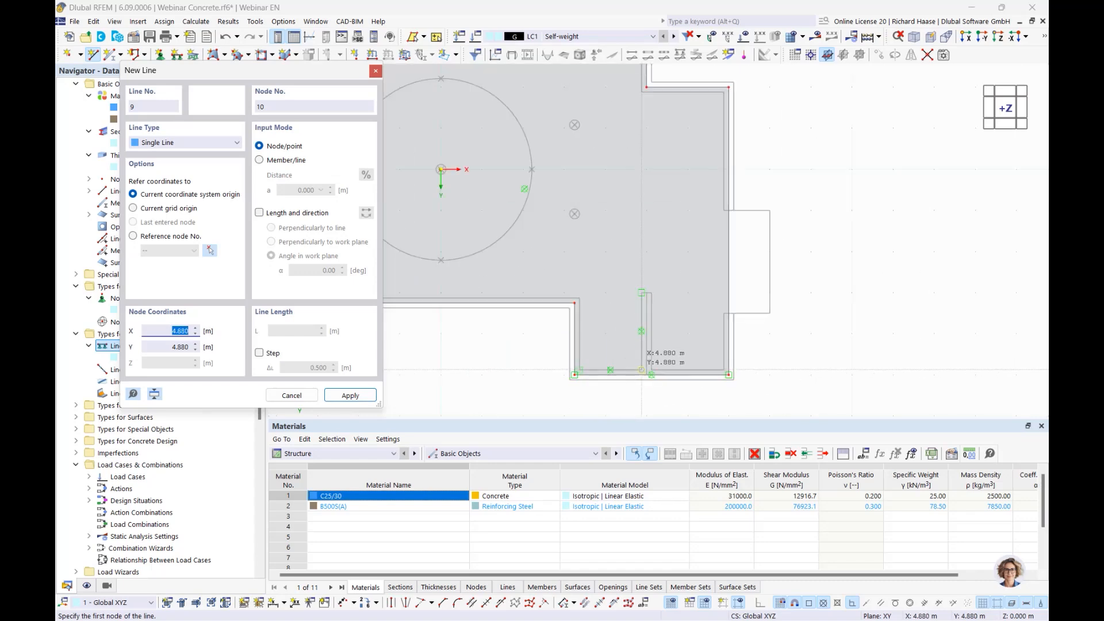
{"action": "left_click", "coordinate": [656, 378]}
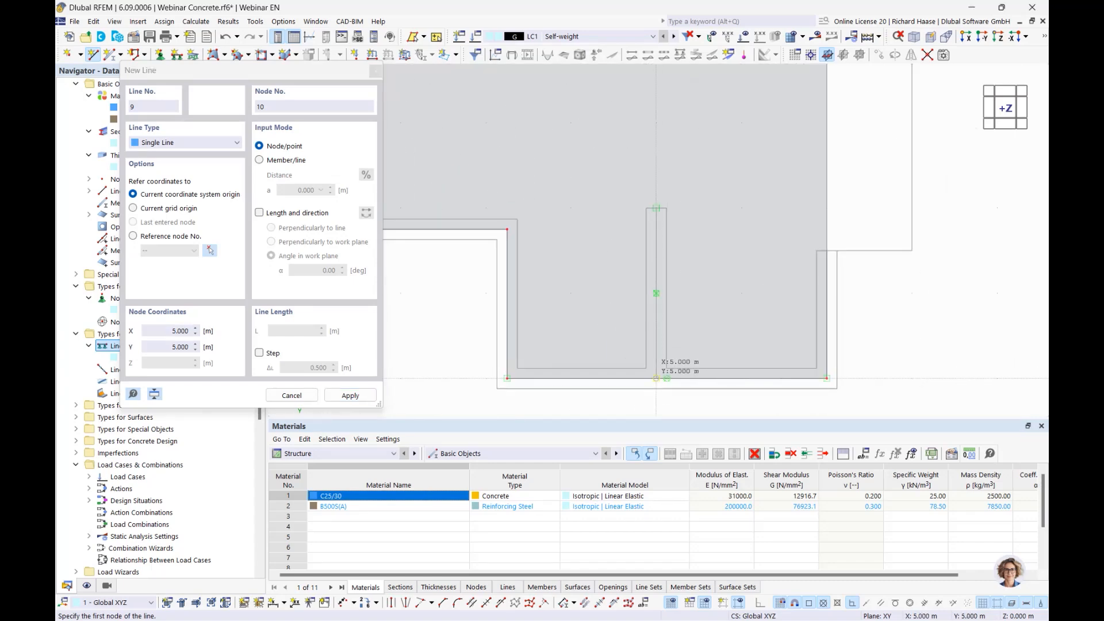
{"action": "left_click", "coordinate": [656, 208]}
{"action": "scroll", "coordinate": [712, 293], "scroll_direction": "down", "scroll_amount": 2}
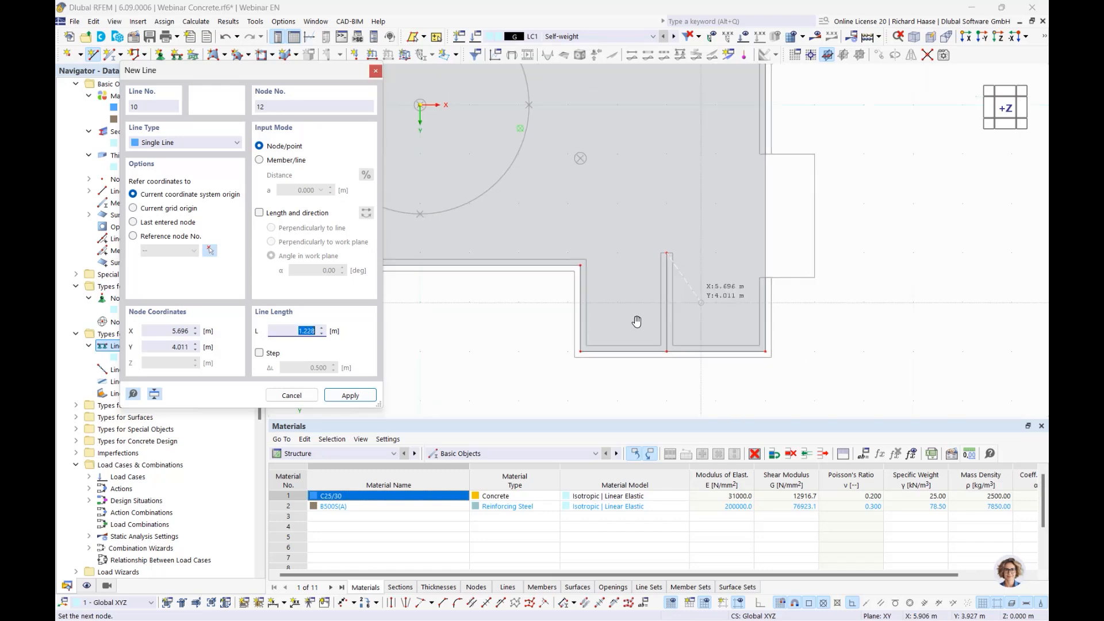
- Draw a single line along the slab's outer edge at the balcony opening, from X 7.000, Y 3.500 m to X 7.000, Y 1.000 m
{"action": "middle_click_drag", "start_coordinate": [713, 295], "coordinate": [598, 327]}
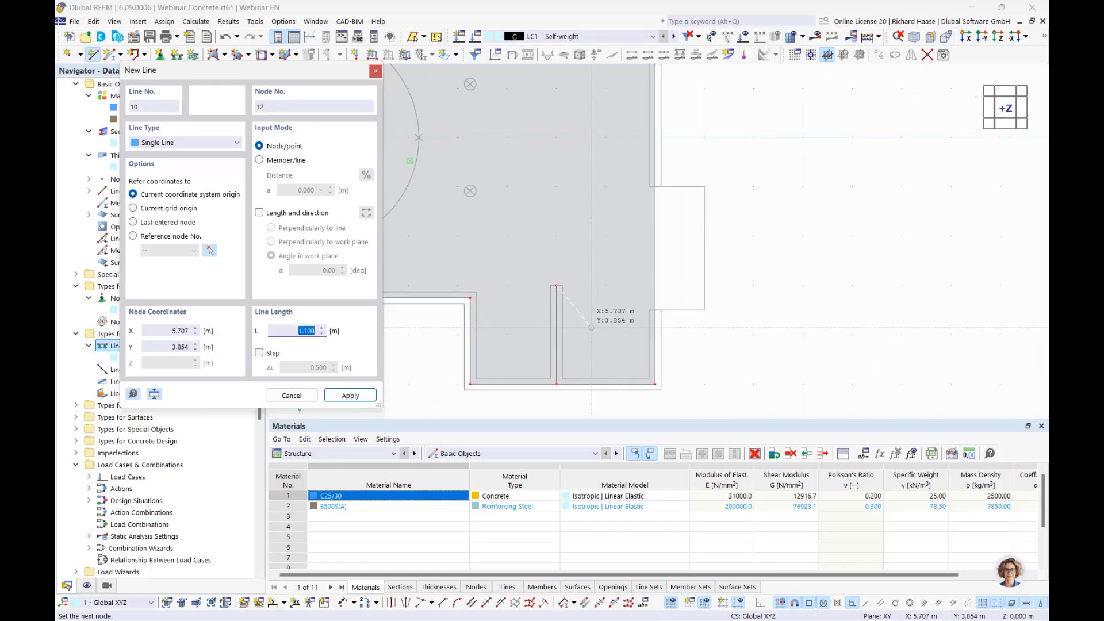
{"action": "key", "text": "Escape"}
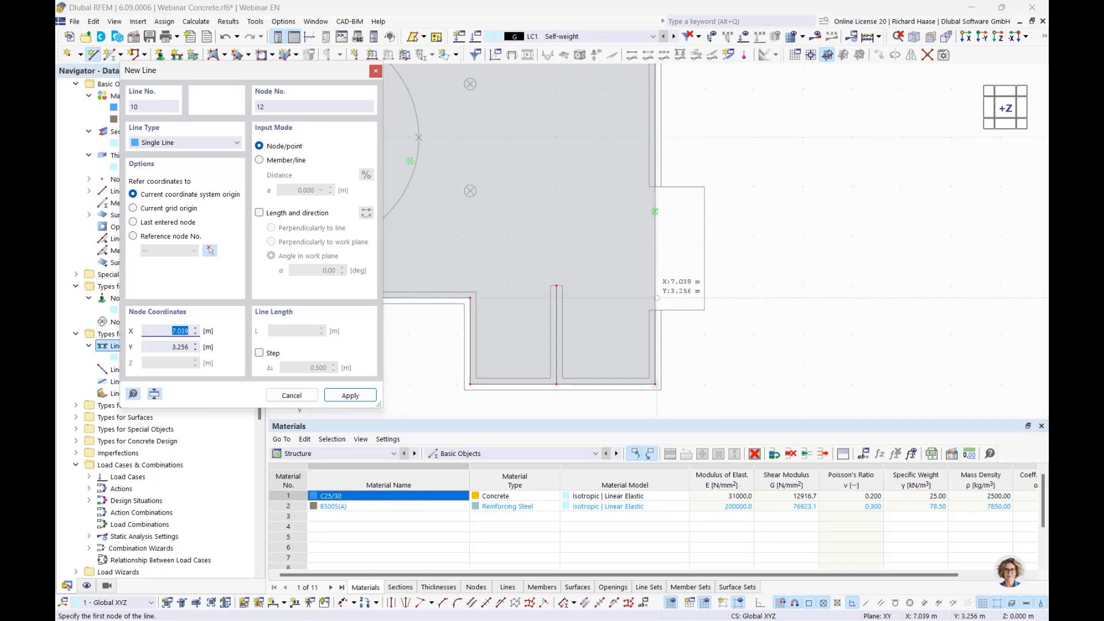
{"action": "scroll", "coordinate": [453, 232], "scroll_direction": "down", "scroll_amount": 3}
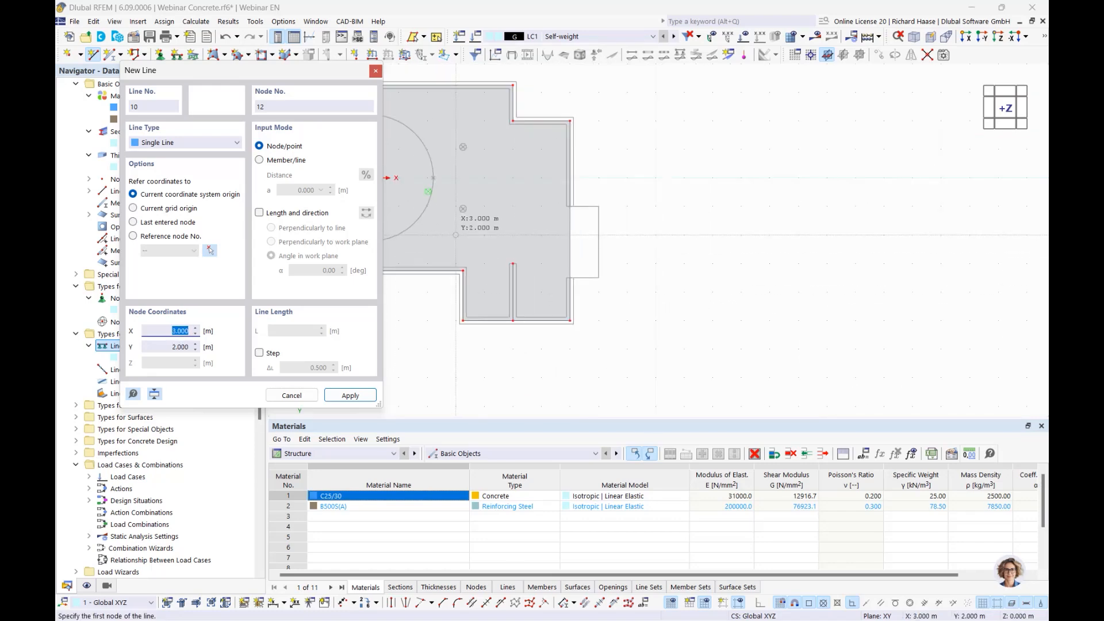
{"action": "middle_click_drag", "start_coordinate": [454, 233], "coordinate": [605, 249]}
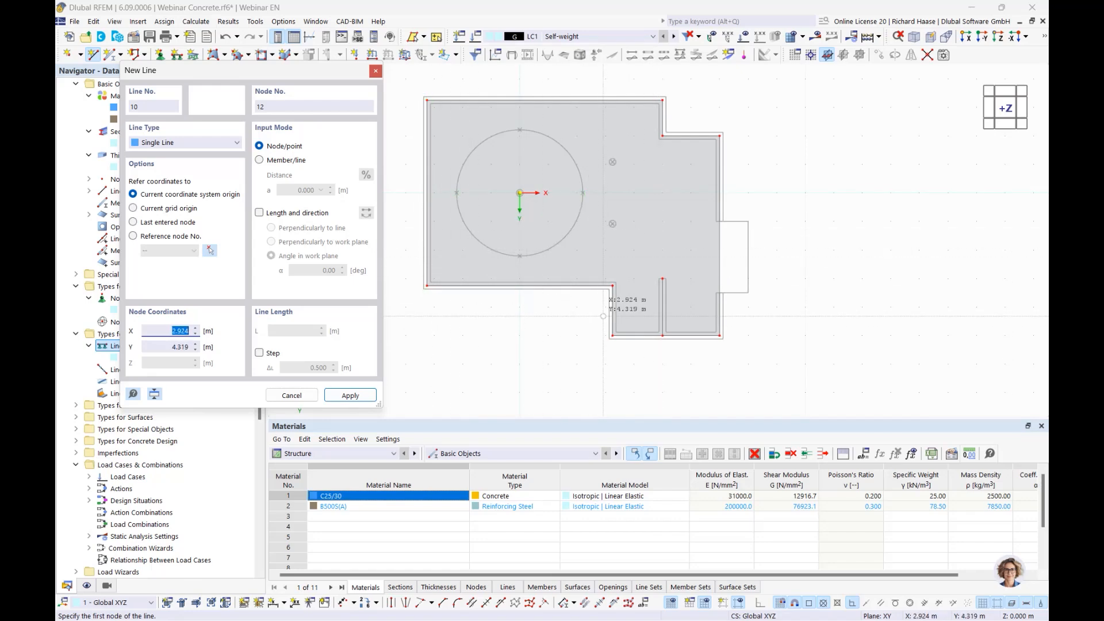
{"action": "scroll", "coordinate": [768, 287], "scroll_direction": "up", "scroll_amount": 2}
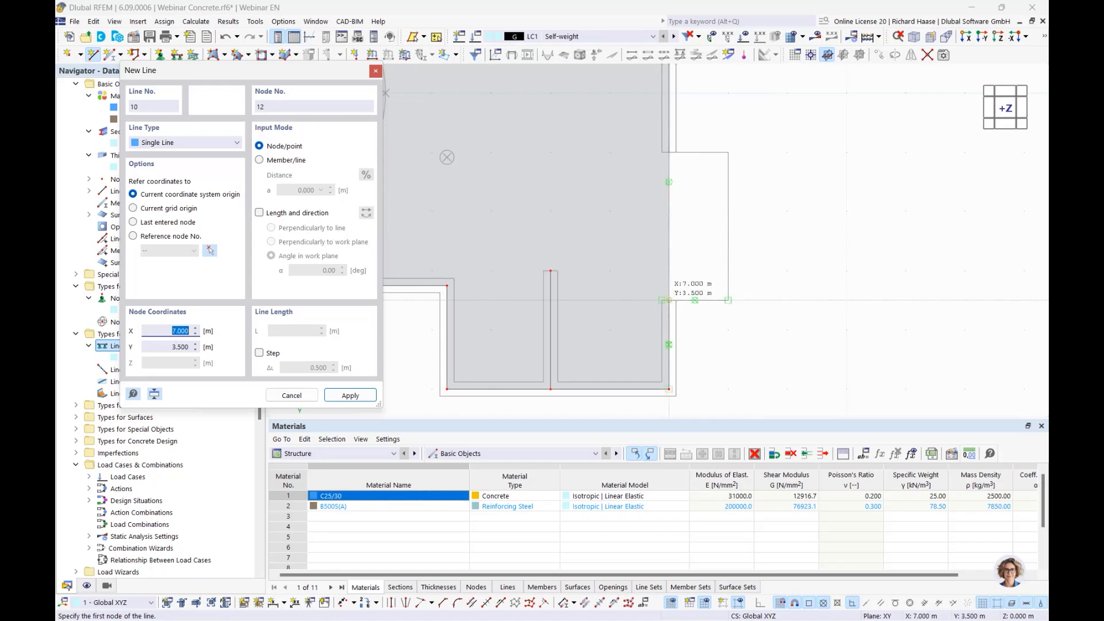
{"action": "left_click", "coordinate": [668, 300]}
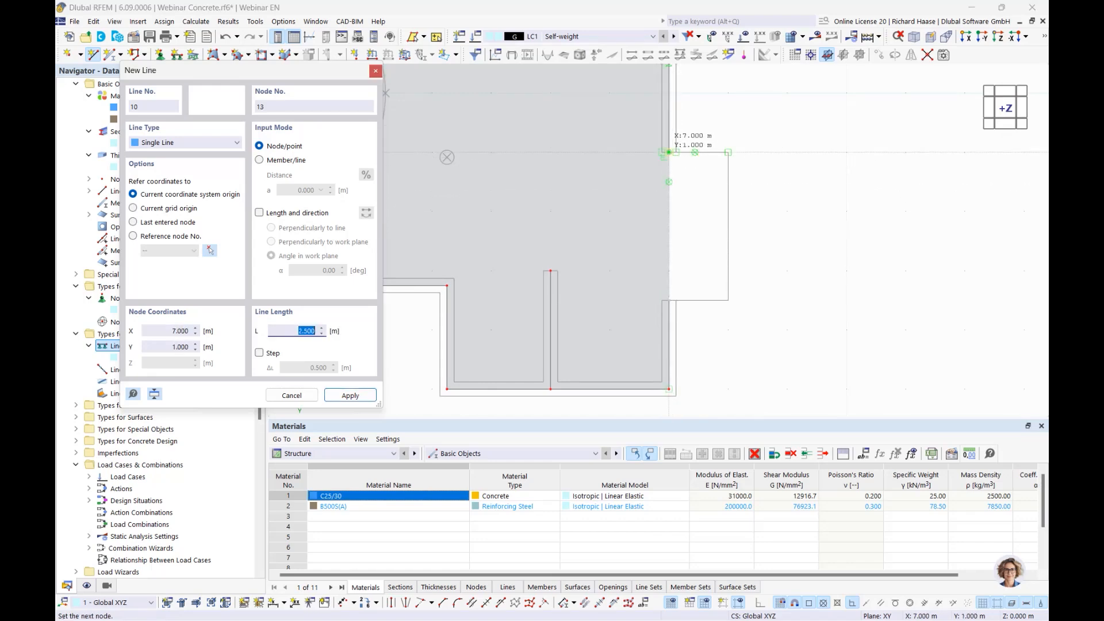
{"action": "left_click", "coordinate": [668, 153]}
{"action": "scroll", "coordinate": [605, 213], "scroll_direction": "down", "scroll_amount": 3}
{"action": "middle_click_drag", "start_coordinate": [607, 214], "coordinate": [689, 268]}
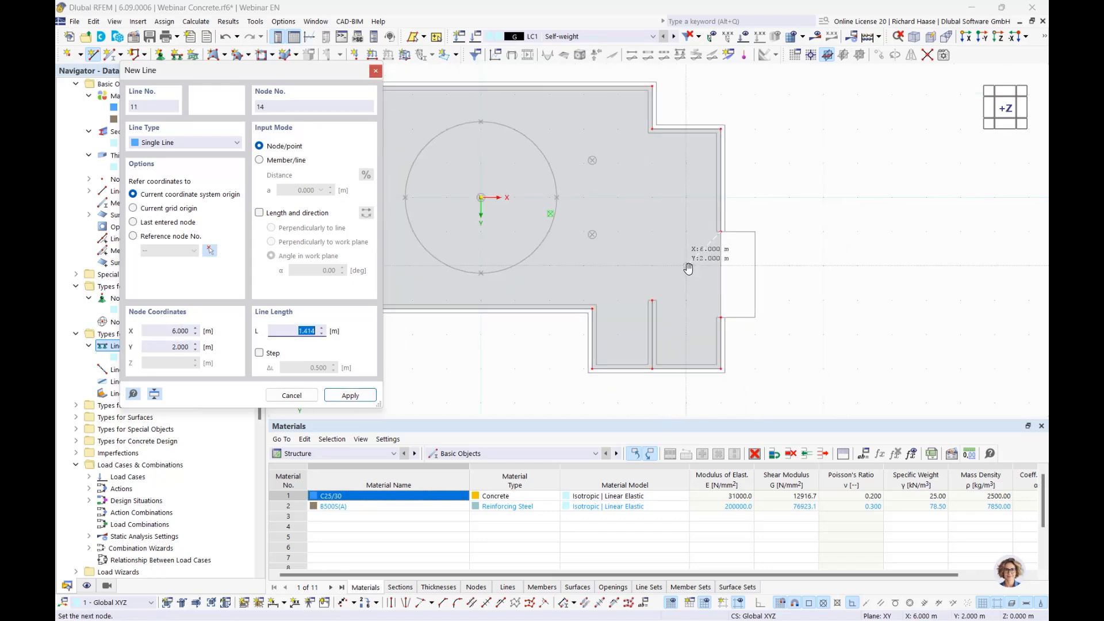
{"action": "key", "text": "Escape"}
- Draw a vertical line from the inner slab corner at X 3.250, Y 3.250 m through both columns to the upper slab edge, and end the command
{"action": "scroll", "coordinate": [595, 311], "scroll_direction": "up", "scroll_amount": 2}
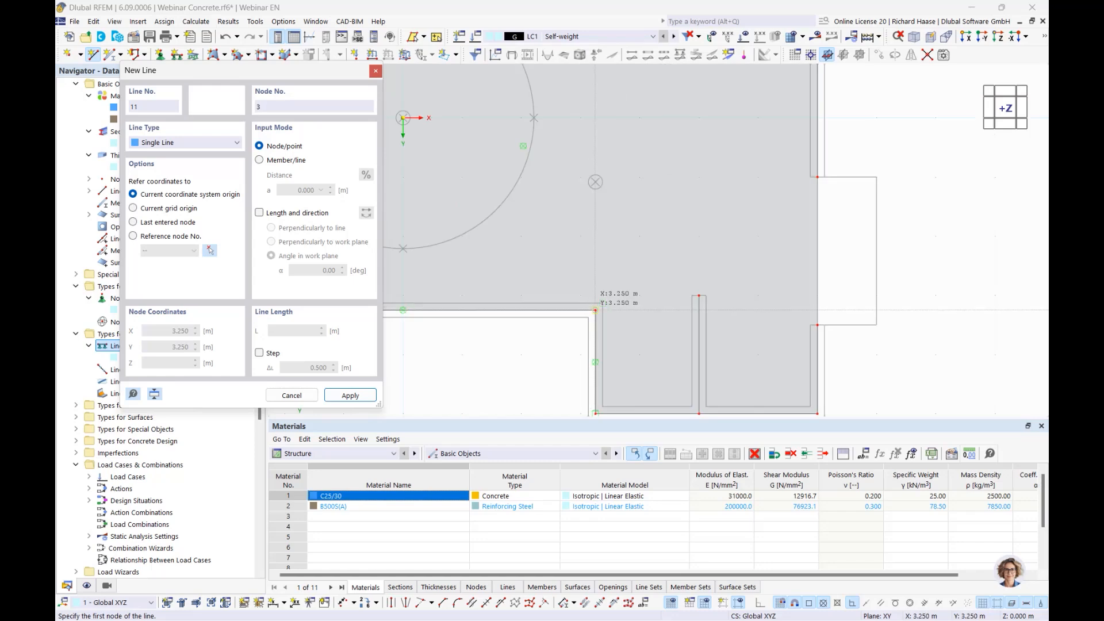
{"action": "left_click", "coordinate": [595, 310]}
{"action": "scroll", "coordinate": [598, 345], "scroll_direction": "down", "scroll_amount": 2}
{"action": "scroll", "coordinate": [595, 250], "scroll_direction": "up", "scroll_amount": 2}
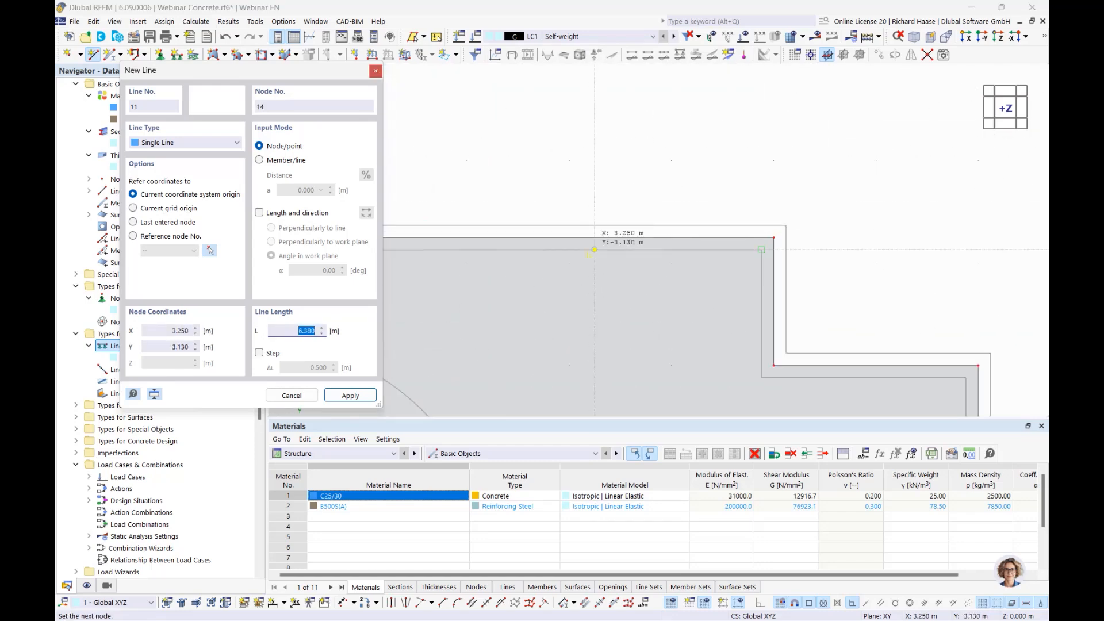
{"action": "left_click", "coordinate": [593, 237]}
{"action": "scroll", "coordinate": [610, 242], "scroll_direction": "down", "scroll_amount": 2}
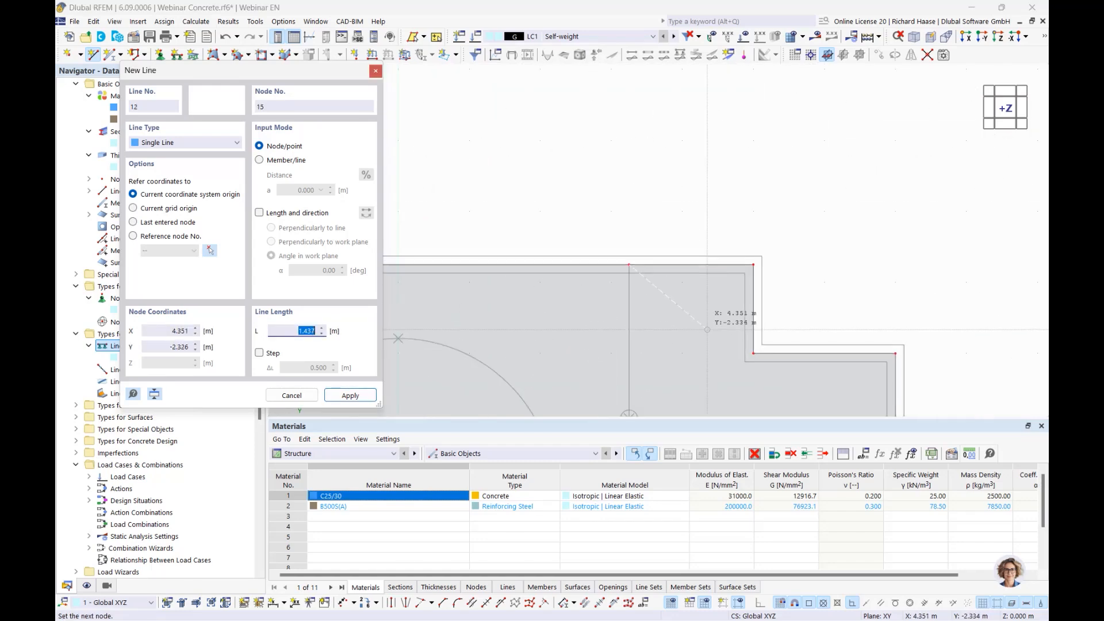
{"action": "scroll", "coordinate": [644, 228], "scroll_direction": "up", "scroll_amount": 3}
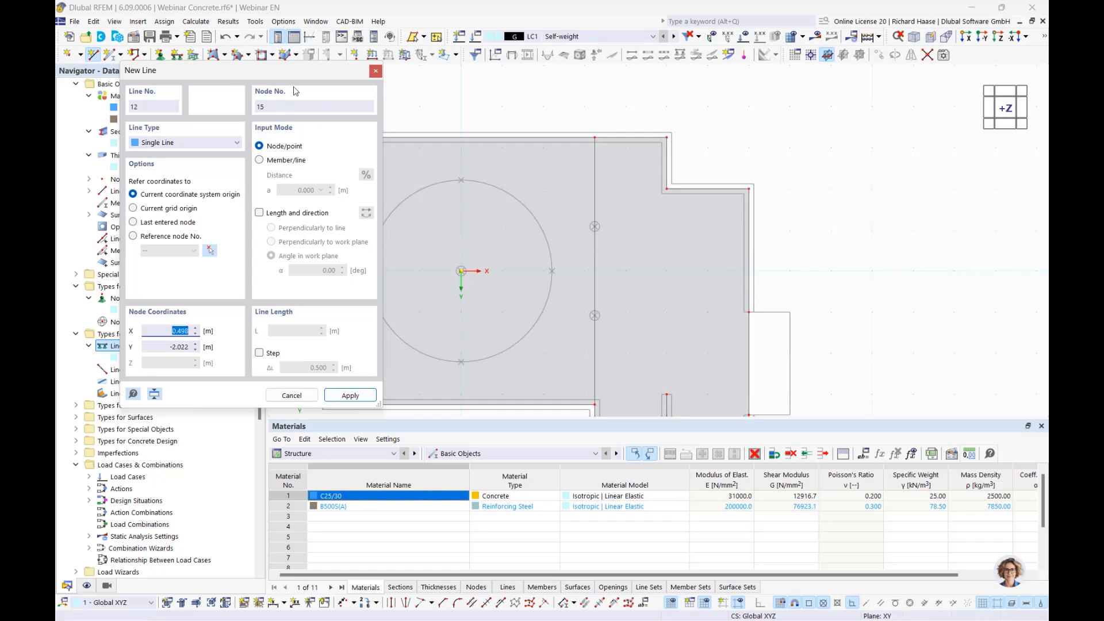
{"action": "left_click", "coordinate": [374, 72]}
- Place nodes at the upper and left quadrant marks of the large circle, X 0.000, Y -2.210 m and X -2.210, Y 0.000 m
{"action": "left_click", "coordinate": [68, 54]}
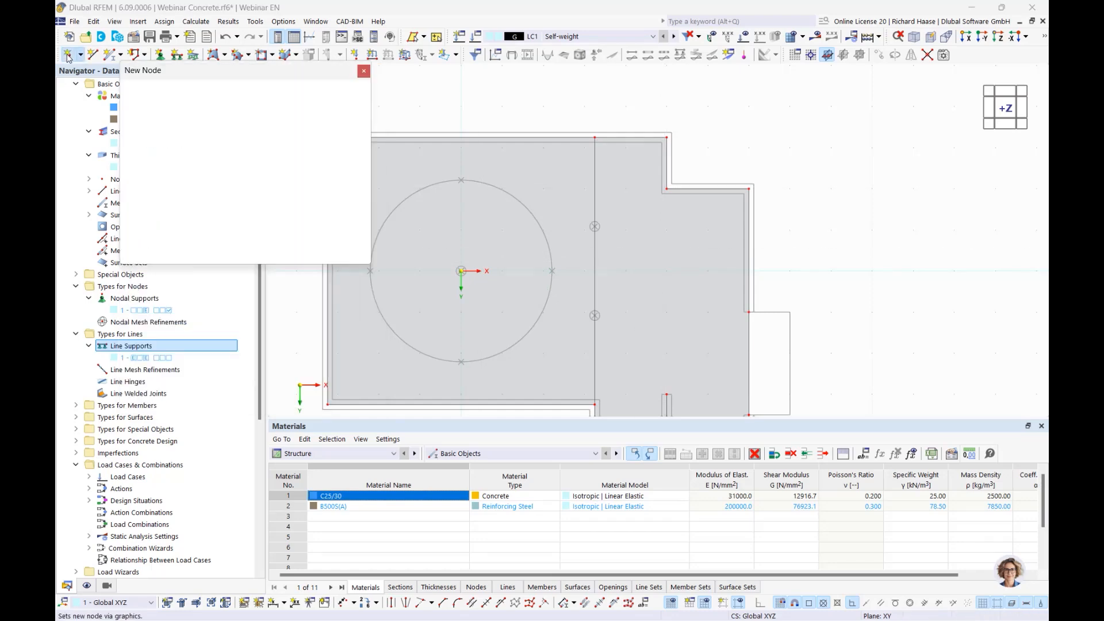
{"action": "scroll", "coordinate": [468, 267], "scroll_direction": "up", "scroll_amount": 5}
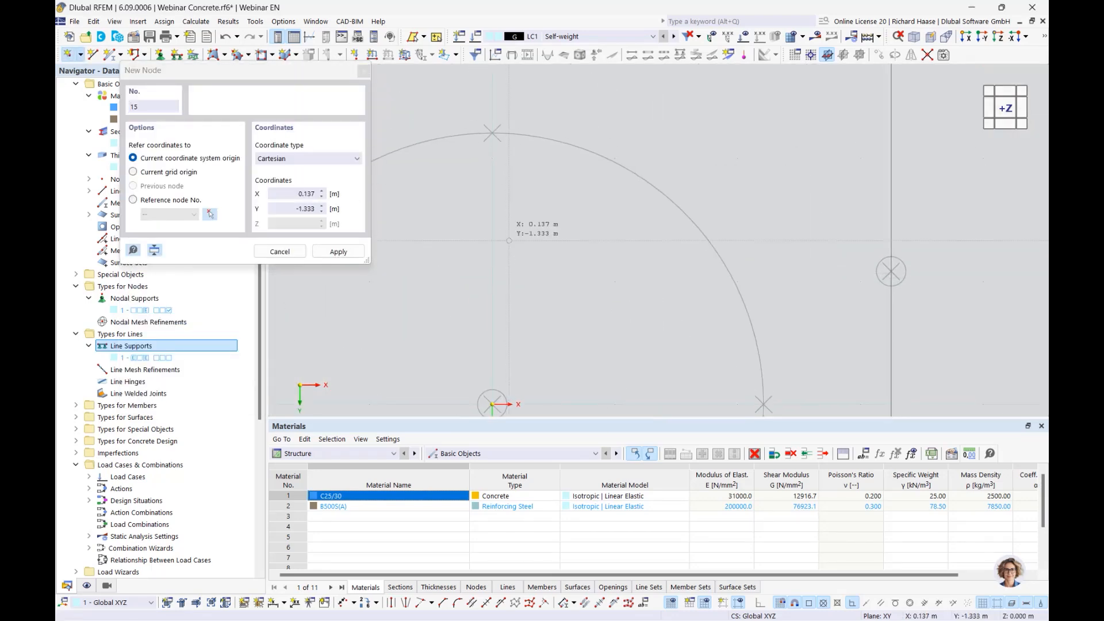
{"action": "scroll", "coordinate": [496, 132], "scroll_direction": "up", "scroll_amount": 1}
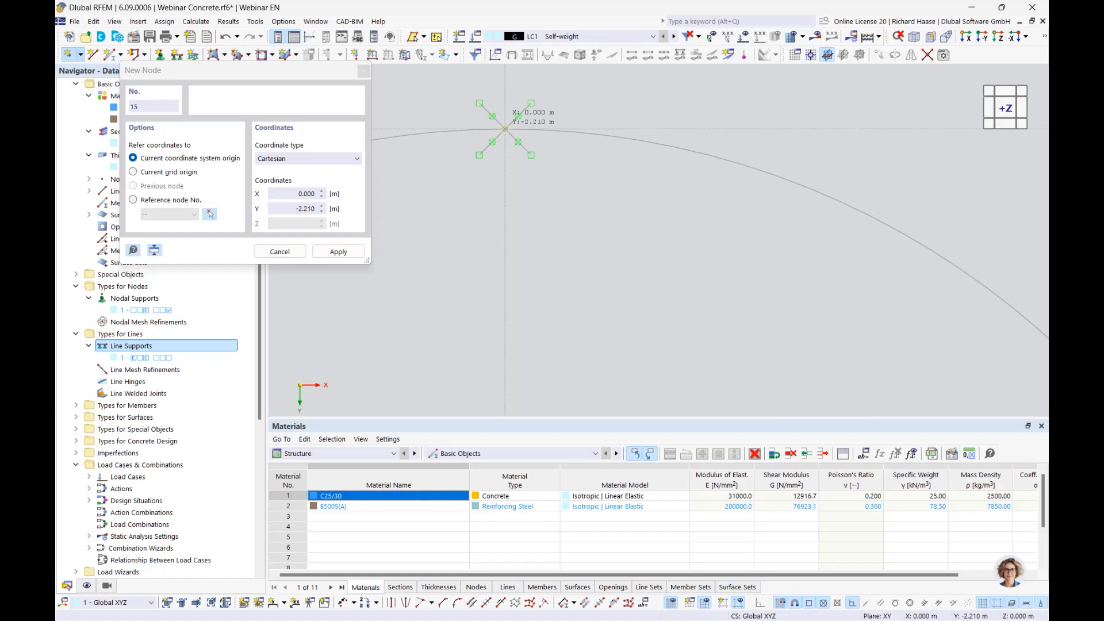
{"action": "left_click", "coordinate": [504, 129]}
{"action": "scroll", "coordinate": [505, 129], "scroll_direction": "down", "scroll_amount": 3}
{"action": "scroll", "coordinate": [585, 236], "scroll_direction": "up", "scroll_amount": 4}
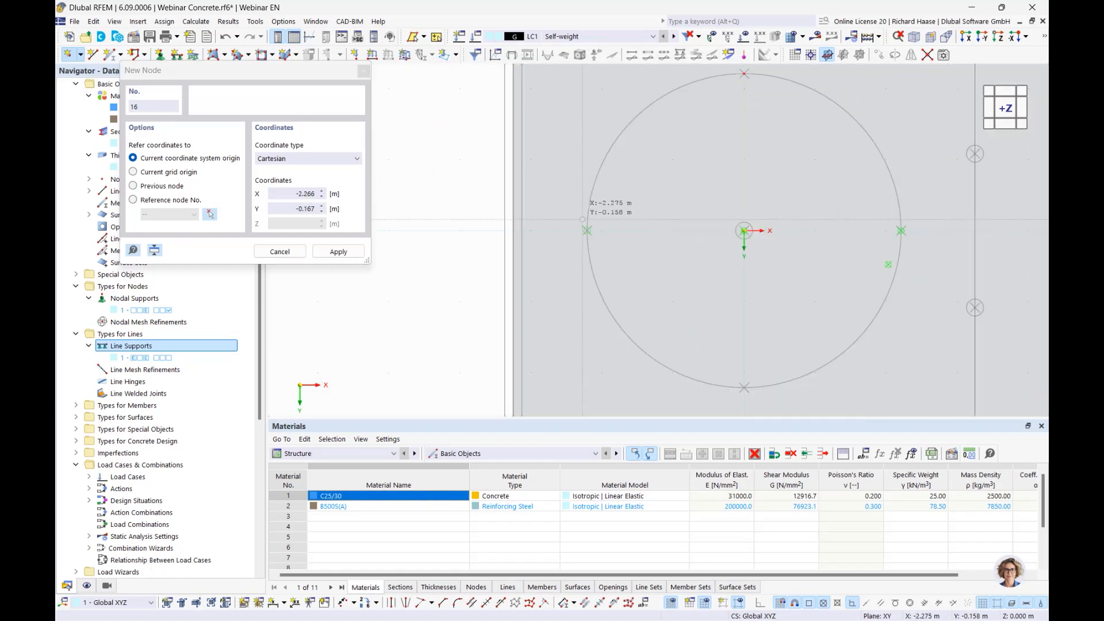
{"action": "scroll", "coordinate": [585, 236], "scroll_direction": "up", "scroll_amount": 2}
{"action": "left_click", "coordinate": [595, 235]}
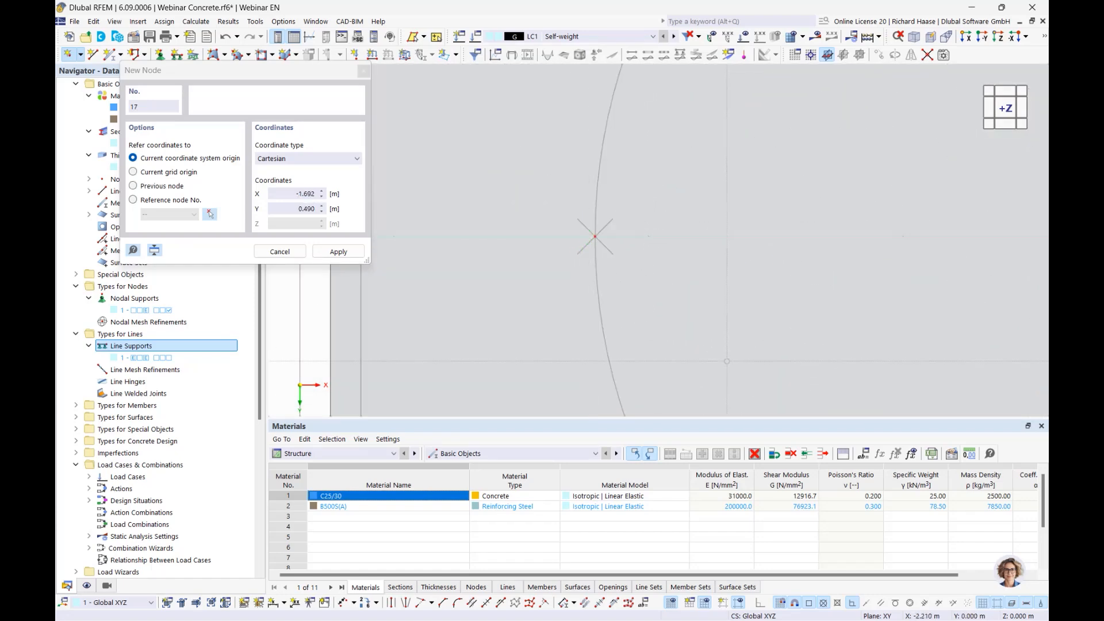
- Place nodes at the lower and right quadrant marks of the large circle, X 0.000, Y 2.210 m and X 2.210, Y 0.000 m
{"action": "scroll", "coordinate": [595, 236], "scroll_direction": "down", "scroll_amount": 3}
{"action": "scroll", "coordinate": [480, 192], "scroll_direction": "up", "scroll_amount": 4}
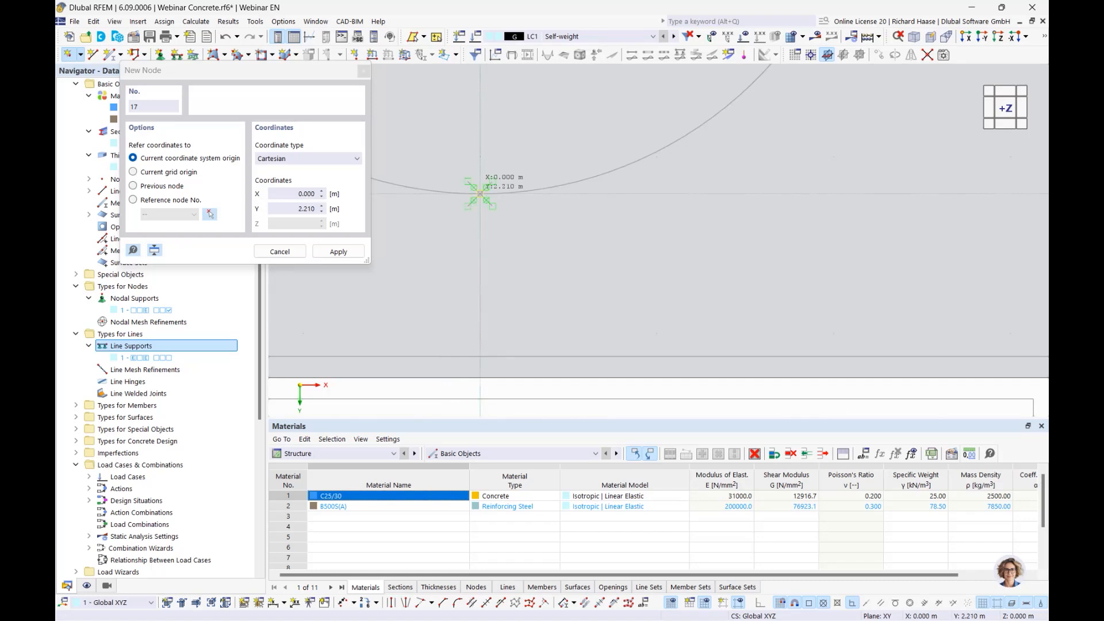
{"action": "left_click", "coordinate": [480, 193]}
{"action": "scroll", "coordinate": [594, 239], "scroll_direction": "down", "scroll_amount": 3}
{"action": "scroll", "coordinate": [594, 175], "scroll_direction": "up", "scroll_amount": 4}
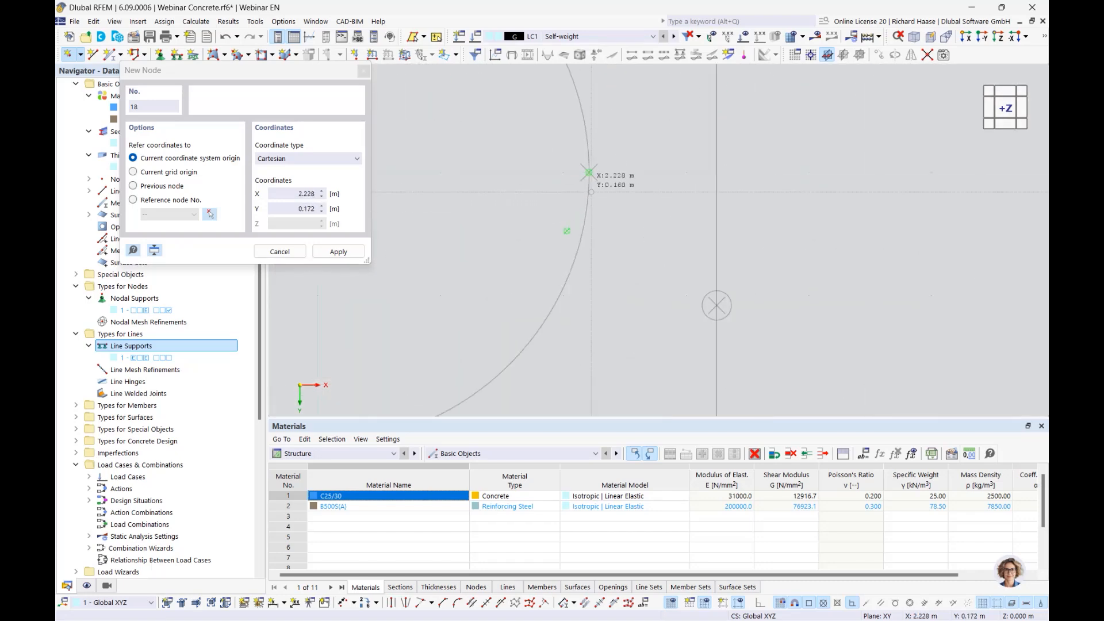
{"action": "scroll", "coordinate": [590, 169], "scroll_direction": "up", "scroll_amount": 2}
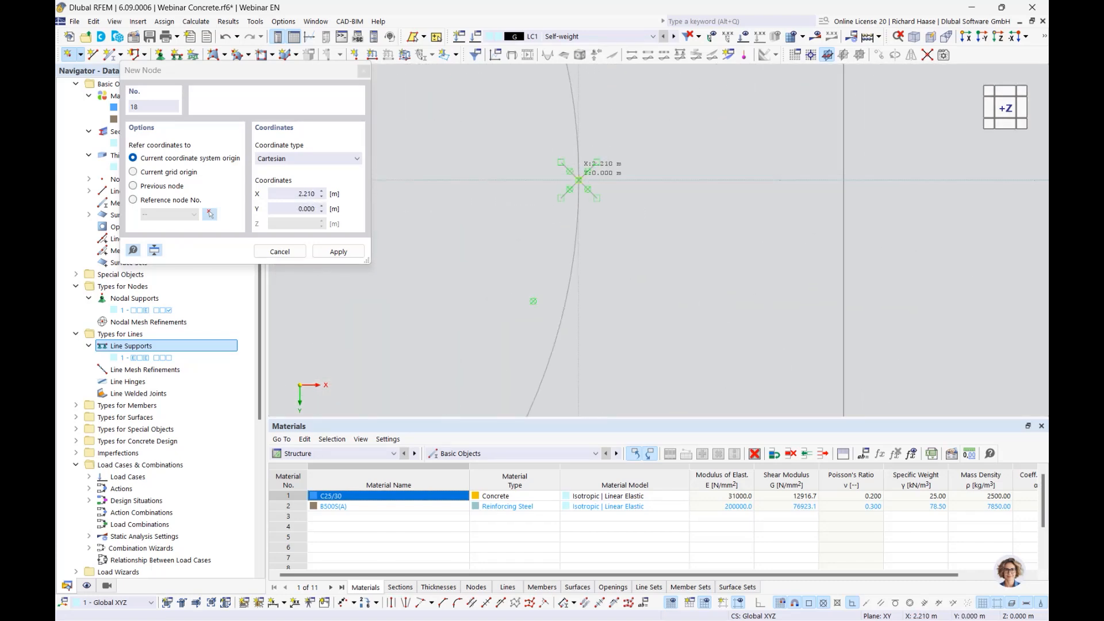
{"action": "left_click", "coordinate": [579, 180]}
- Place a node at the centre of the large circle, on the small column symbol at the coordinate origin
{"action": "scroll", "coordinate": [546, 257], "scroll_direction": "down", "scroll_amount": 3}
{"action": "scroll", "coordinate": [740, 222], "scroll_direction": "up", "scroll_amount": 3}
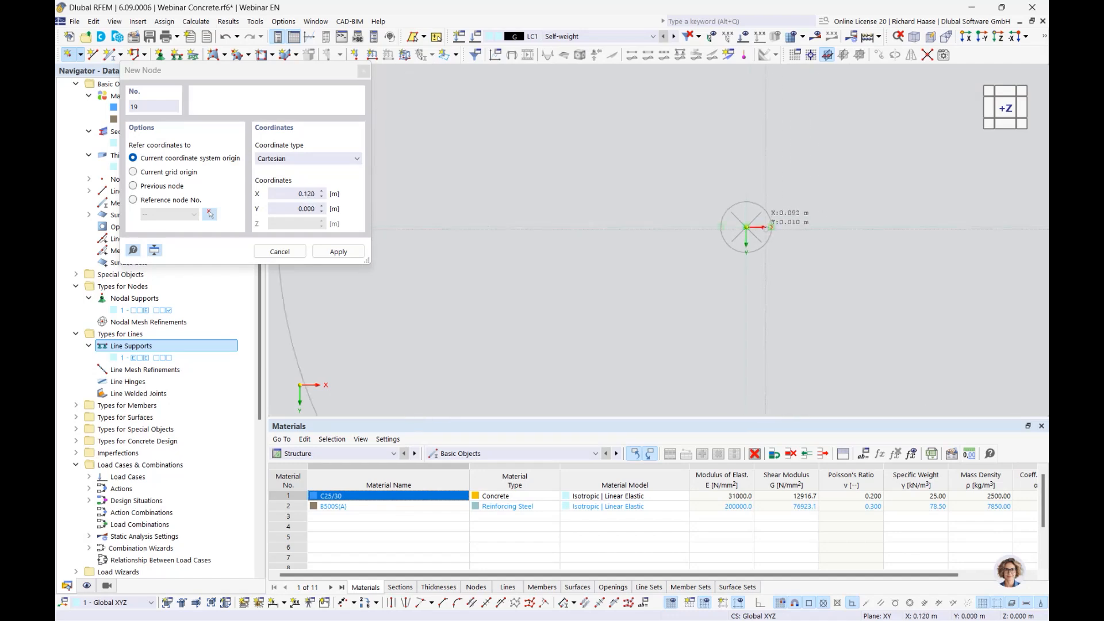
{"action": "scroll", "coordinate": [744, 227], "scroll_direction": "up", "scroll_amount": 2}
{"action": "left_click", "coordinate": [742, 225]}
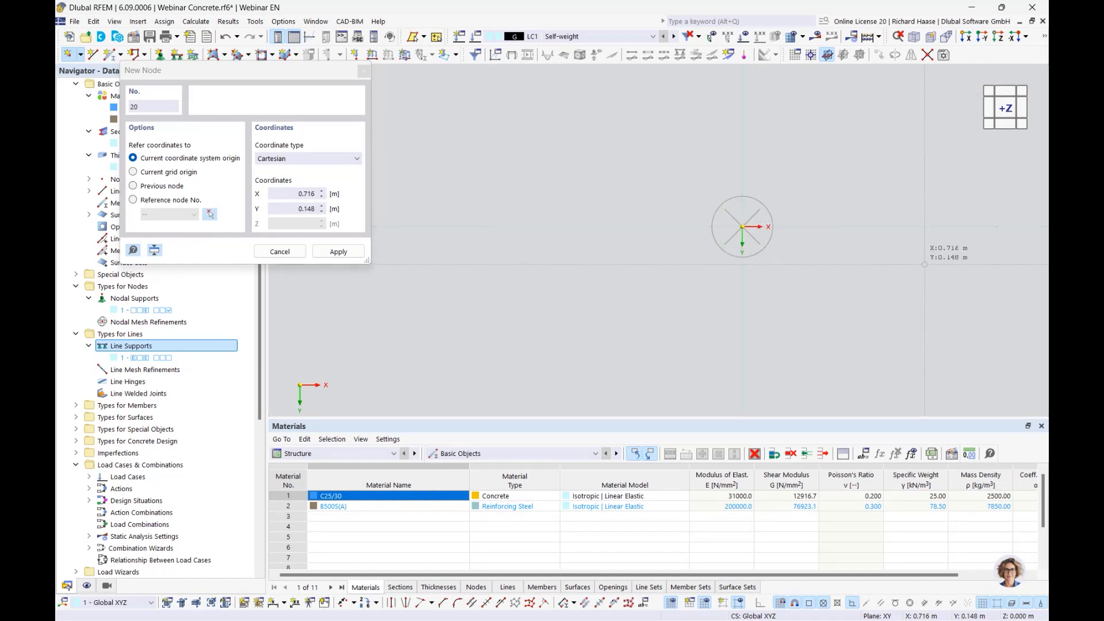
- Place nodes at the centres of the two column symbols on the vertical line at X 3.250 m, the lower one at Y 1.083 m, and end the command
{"action": "scroll", "coordinate": [742, 226], "scroll_direction": "down", "scroll_amount": 3}
{"action": "middle_click_drag", "start_coordinate": [874, 325], "coordinate": [454, 241]}
{"action": "scroll", "coordinate": [681, 184], "scroll_direction": "up", "scroll_amount": 2}
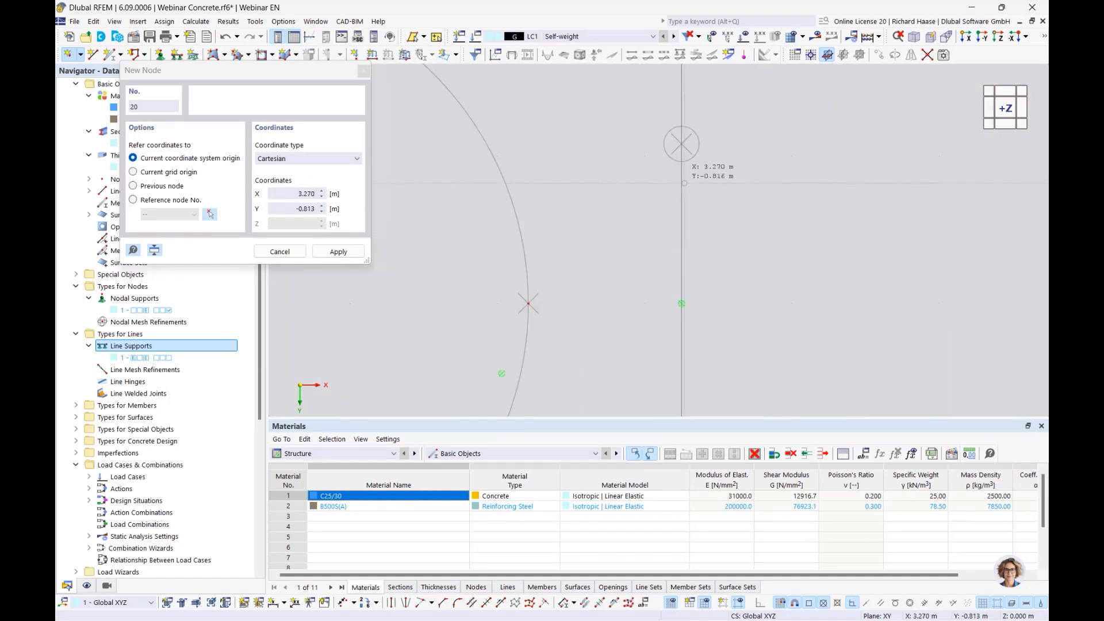
{"action": "left_click", "coordinate": [681, 142]}
{"action": "scroll", "coordinate": [741, 262], "scroll_direction": "down", "scroll_amount": 3}
{"action": "scroll", "coordinate": [716, 253], "scroll_direction": "up", "scroll_amount": 2}
{"action": "scroll", "coordinate": [637, 252], "scroll_direction": "up", "scroll_amount": 2}
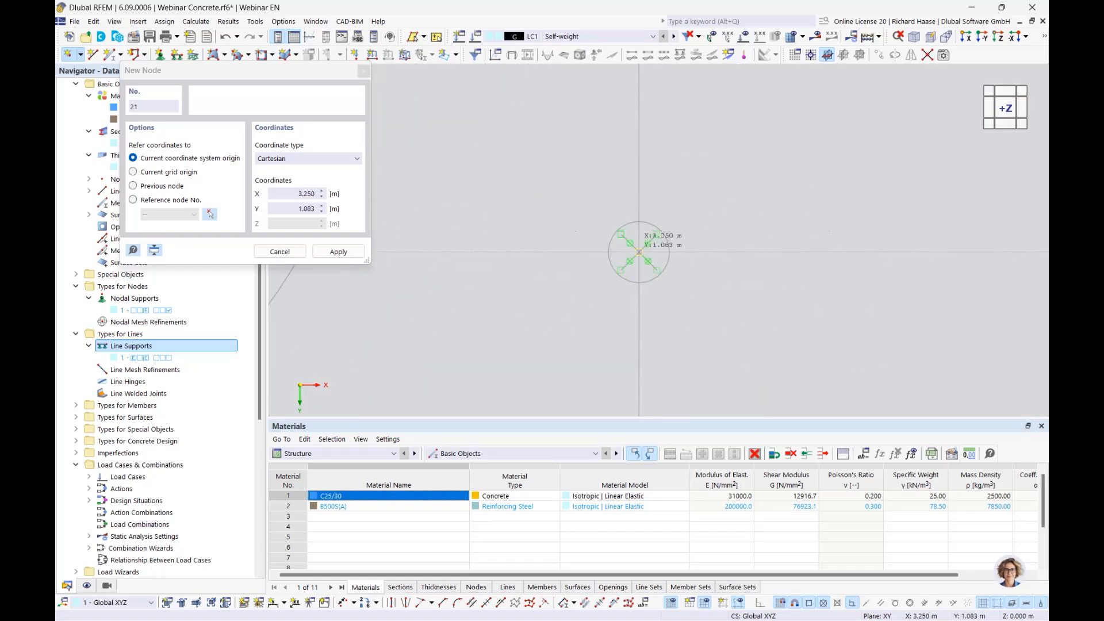
{"action": "left_click", "coordinate": [638, 251]}
{"action": "scroll", "coordinate": [639, 251], "scroll_direction": "down", "scroll_amount": 4}
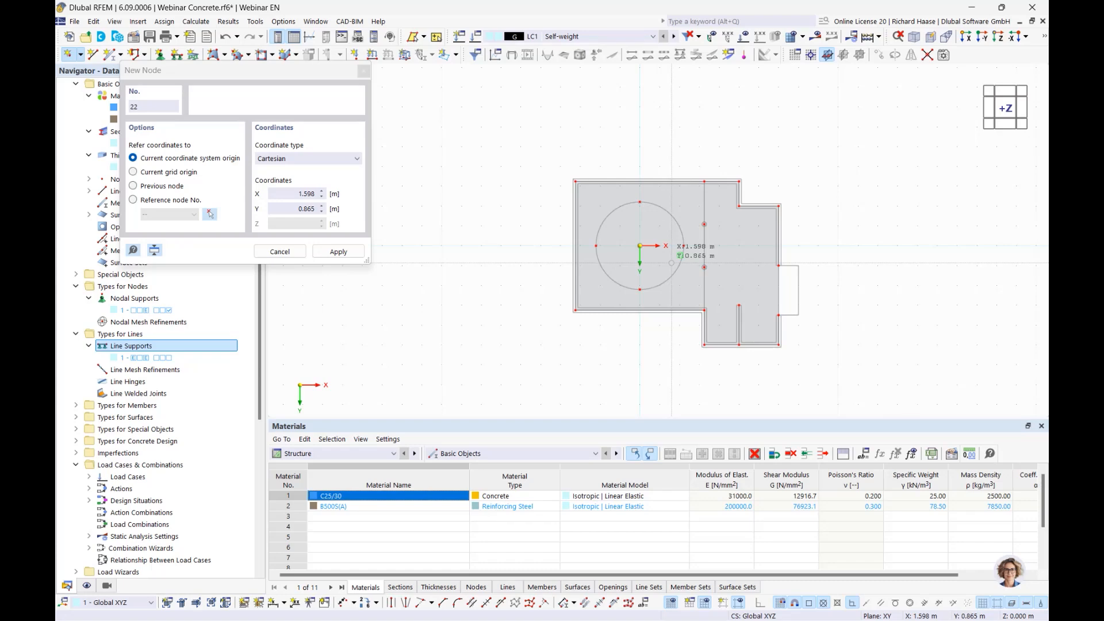
{"action": "key", "text": "Escape"}
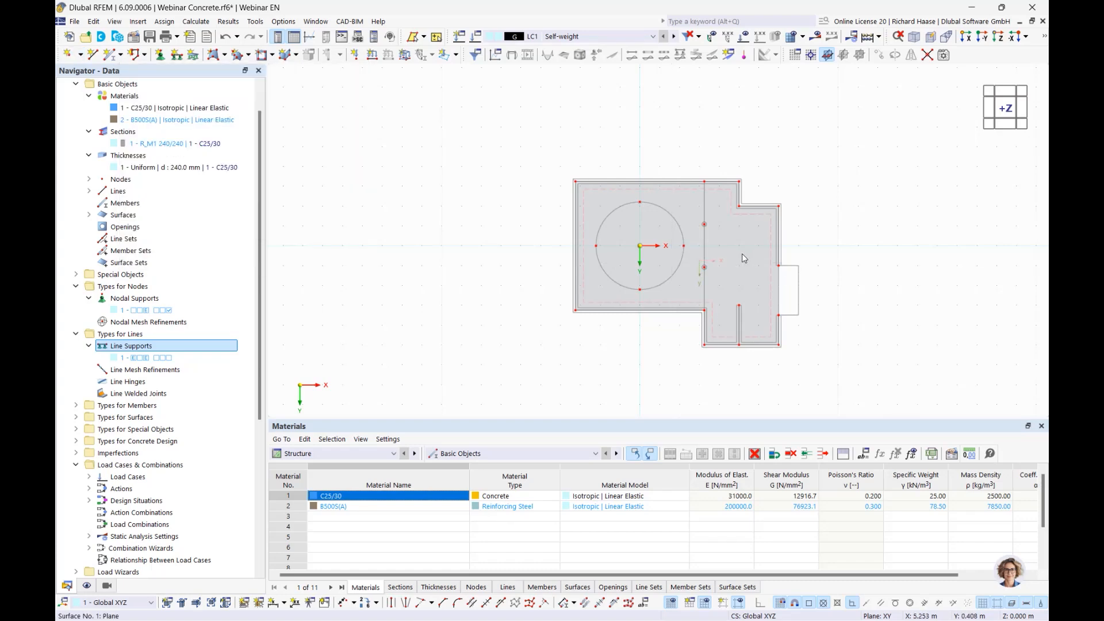
- Create a rectangular surface over the balcony with the uniform 240 mm C25/30 thickness, from X 7.000, Y 1.000 m to X 8.000, Y 3.500 m
{"action": "scroll", "coordinate": [776, 259], "scroll_direction": "up", "scroll_amount": 3}
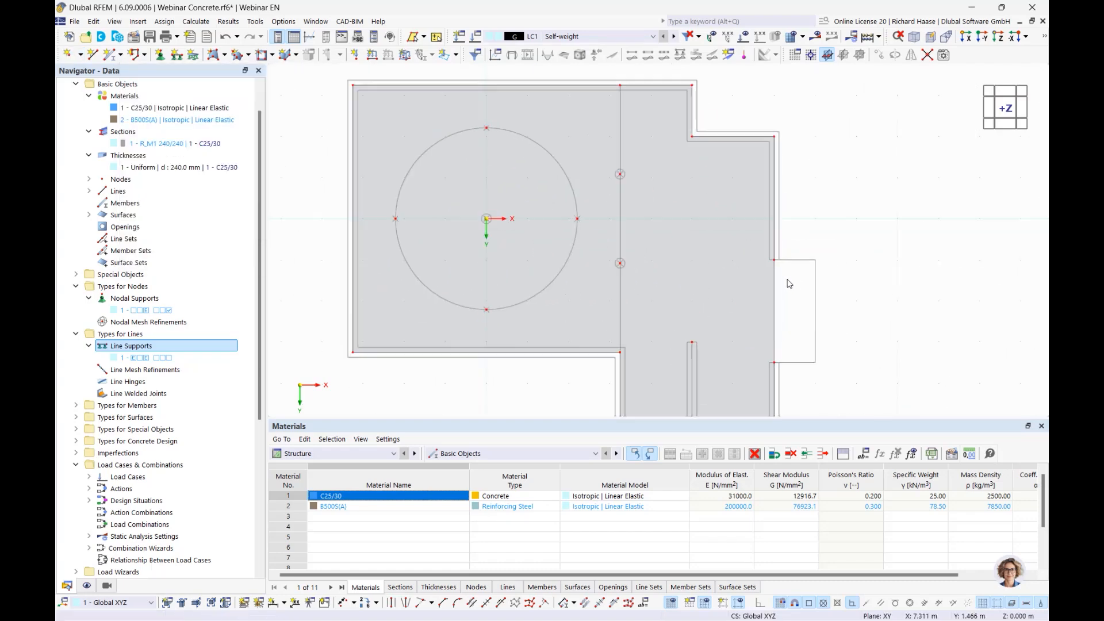
{"action": "left_click", "coordinate": [224, 55]}
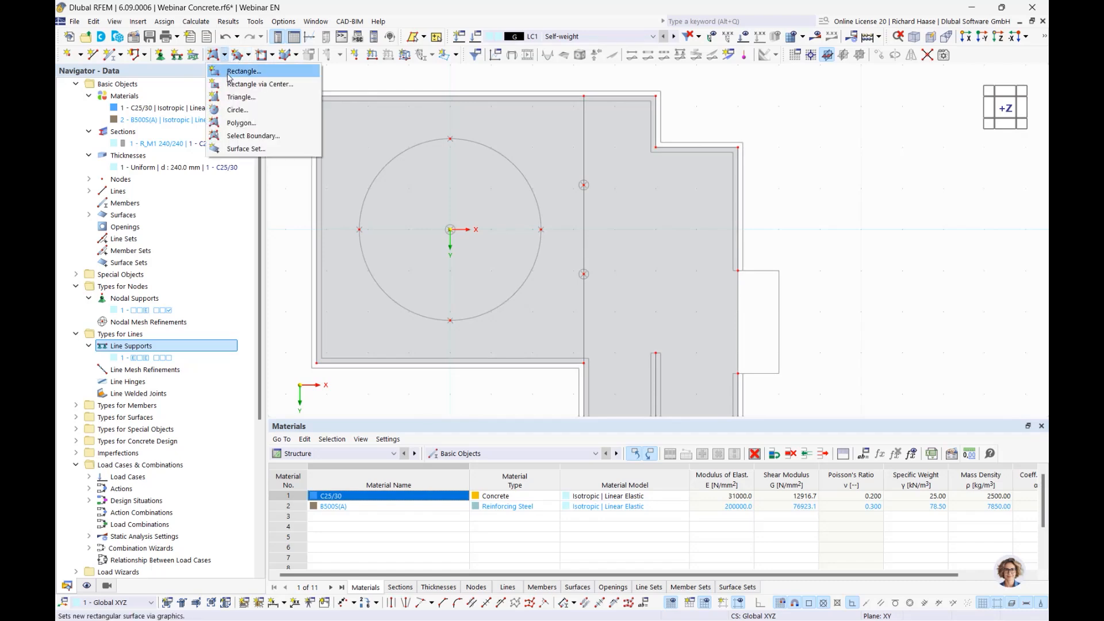
{"action": "left_click", "coordinate": [244, 71]}
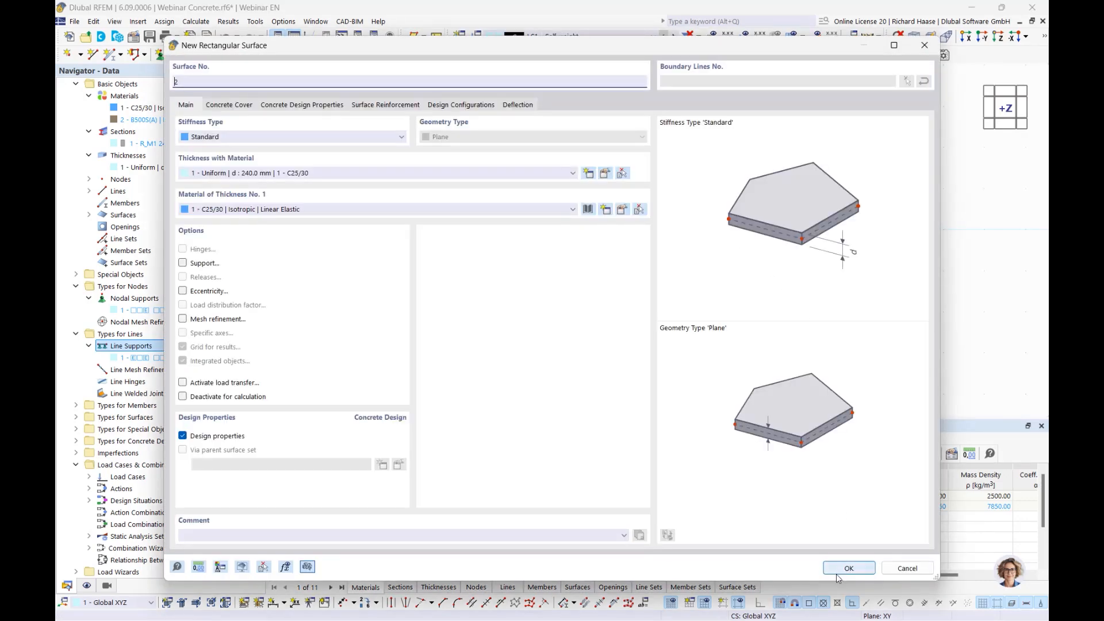
{"action": "left_click", "coordinate": [845, 568]}
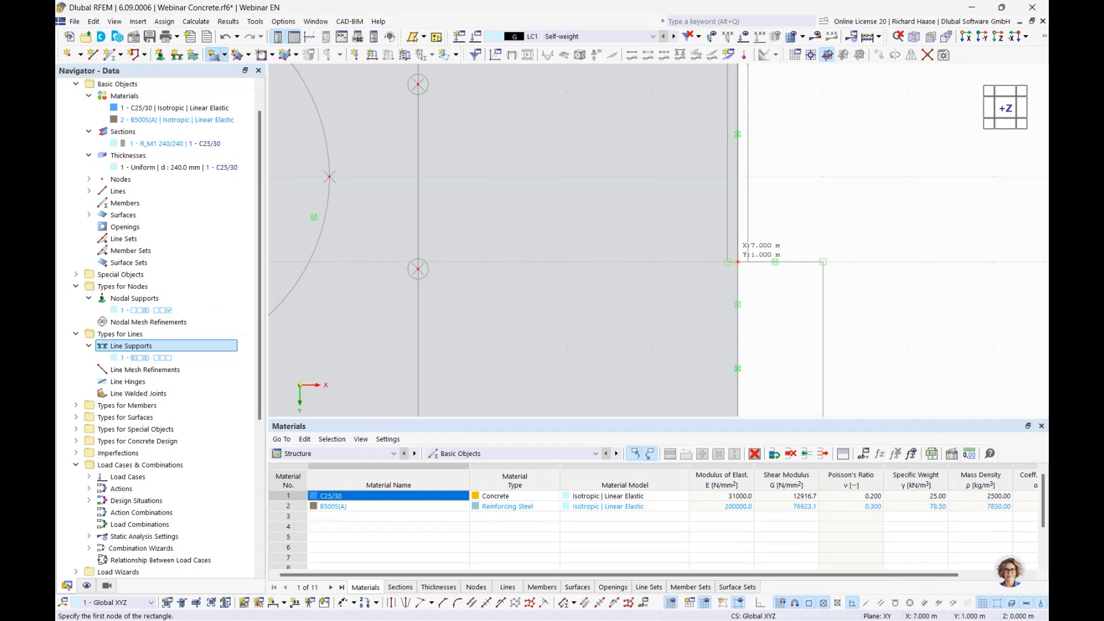
{"action": "left_click", "coordinate": [738, 262]}
{"action": "scroll", "coordinate": [737, 262], "scroll_direction": "down", "scroll_amount": 3}
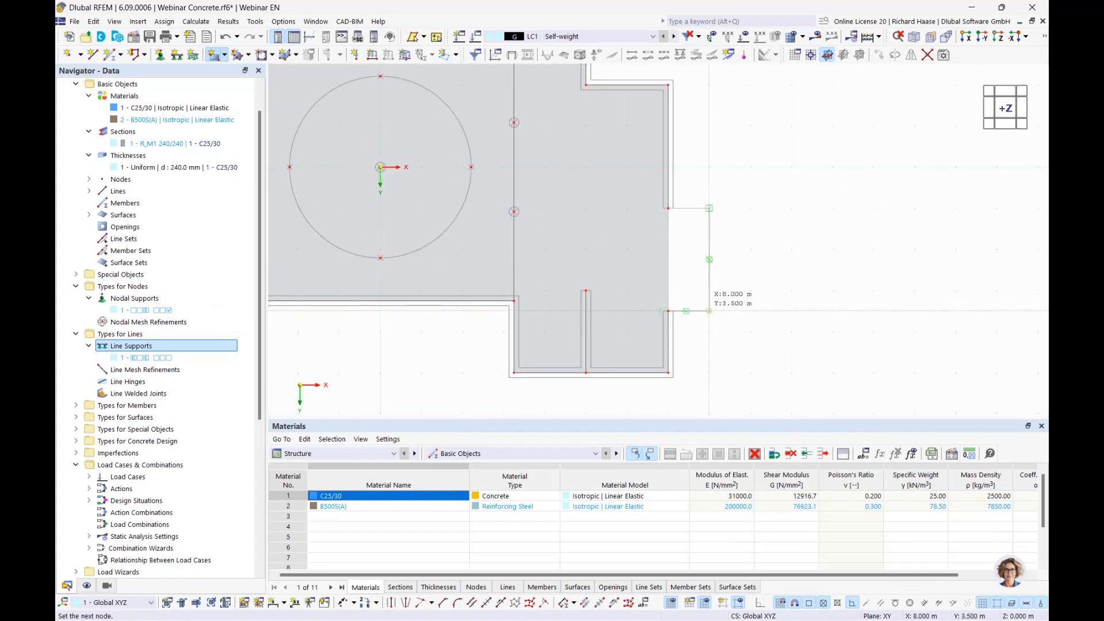
{"action": "left_click", "coordinate": [709, 310]}
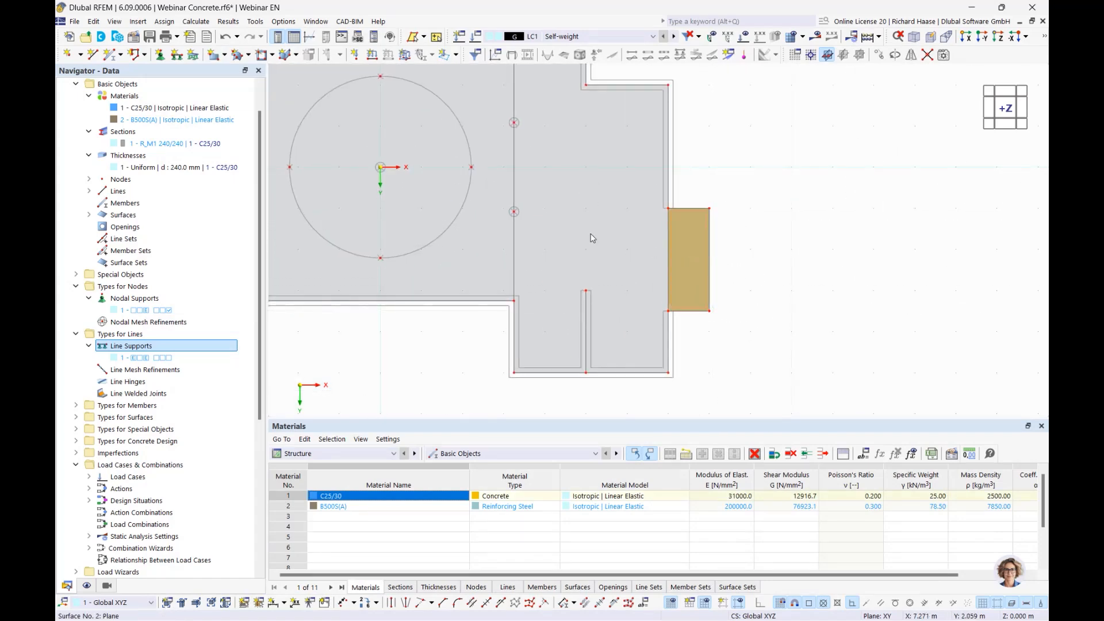
- Divide the main slab surface with all intersecting lines
{"action": "scroll", "coordinate": [584, 215], "scroll_direction": "down", "scroll_amount": 2}
{"action": "middle_click_drag", "start_coordinate": [584, 214], "coordinate": [607, 248]}
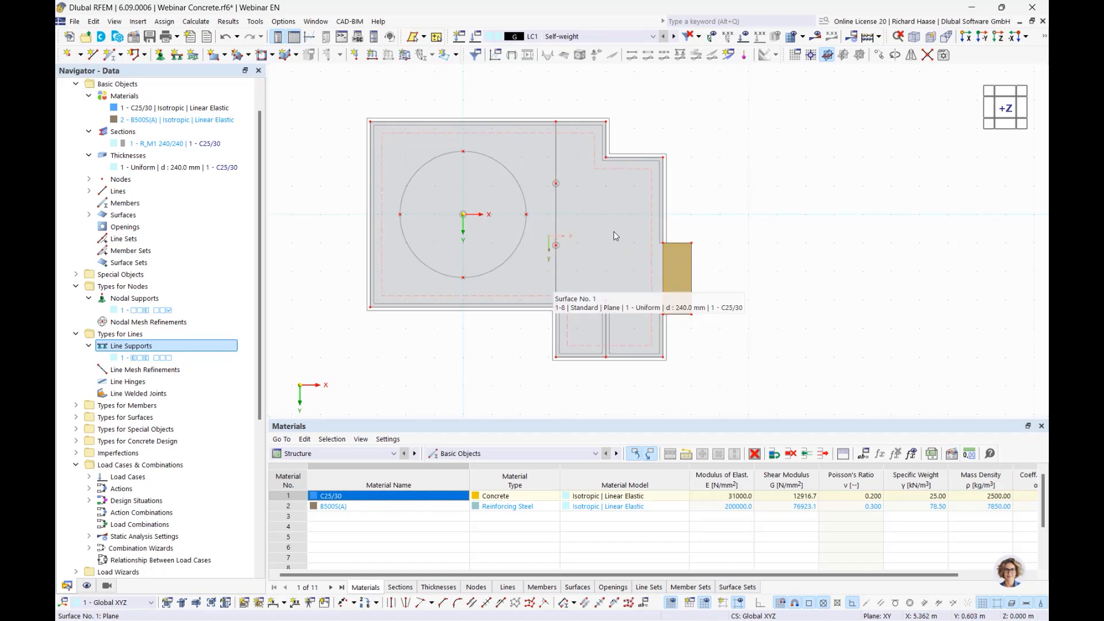
{"action": "right_click", "coordinate": [589, 214]}
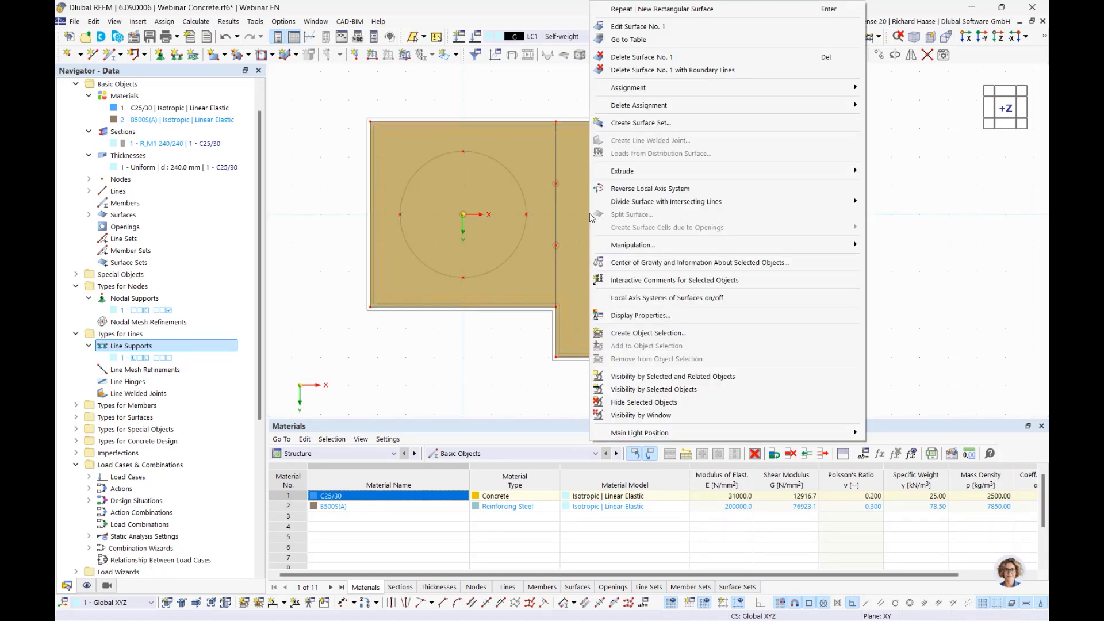
{"action": "mouse_move", "coordinate": [632, 207]}
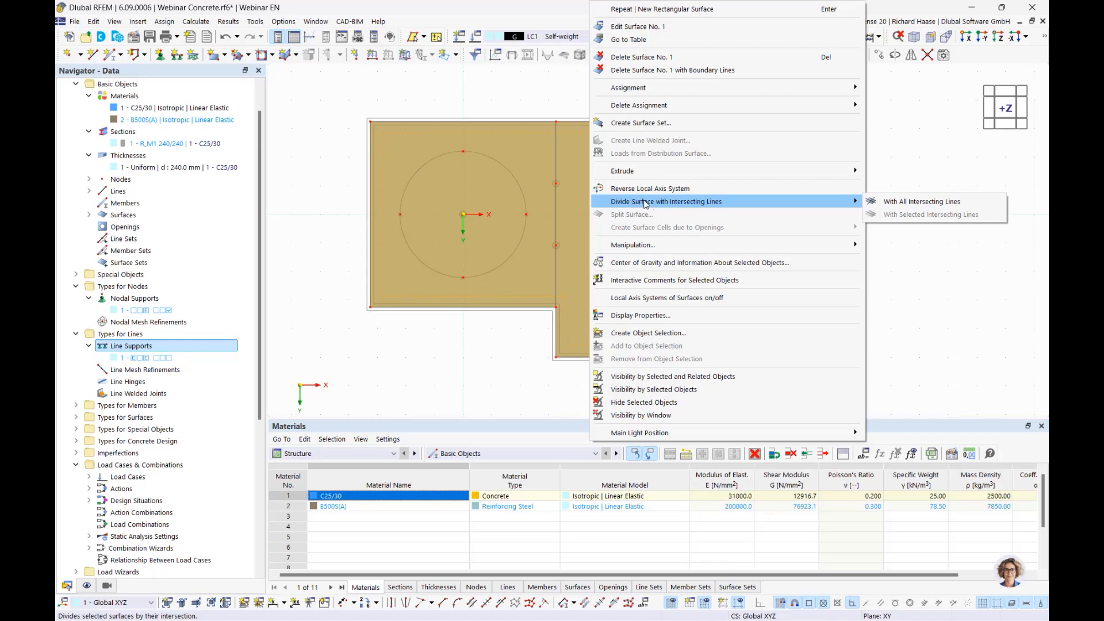
{"action": "left_click", "coordinate": [916, 203]}
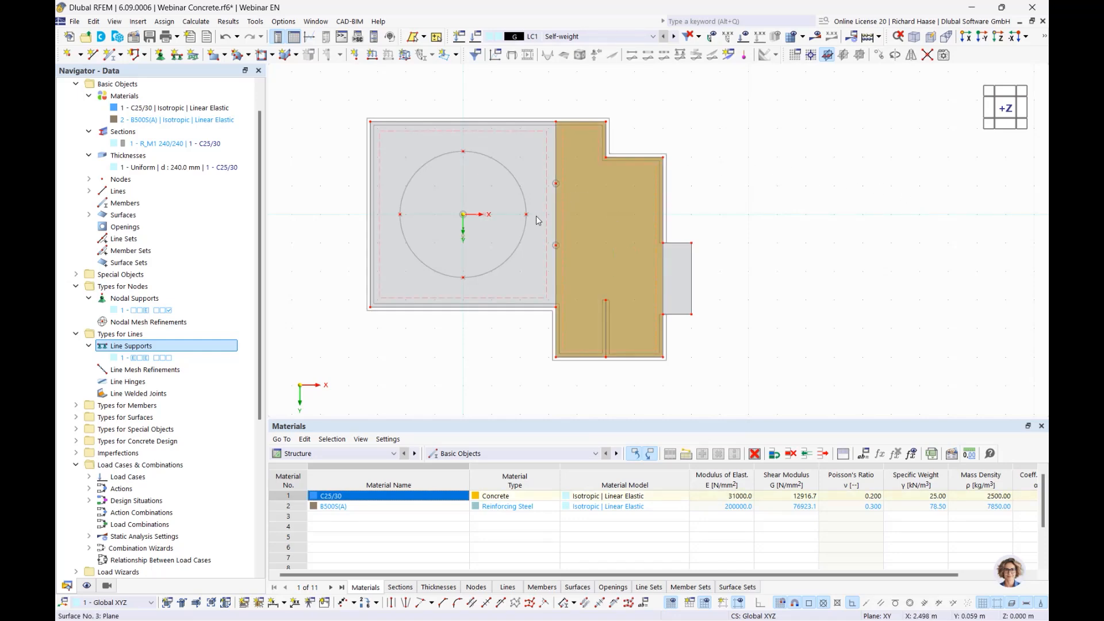
{"action": "left_click", "coordinate": [608, 218]}
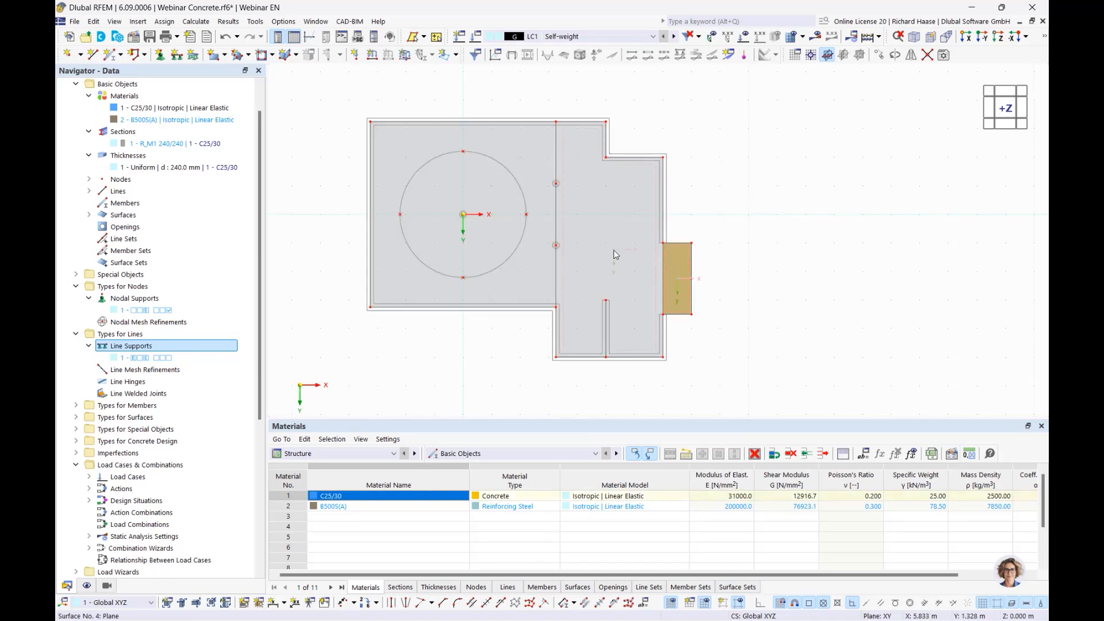
{"action": "key", "text": "Escape"}
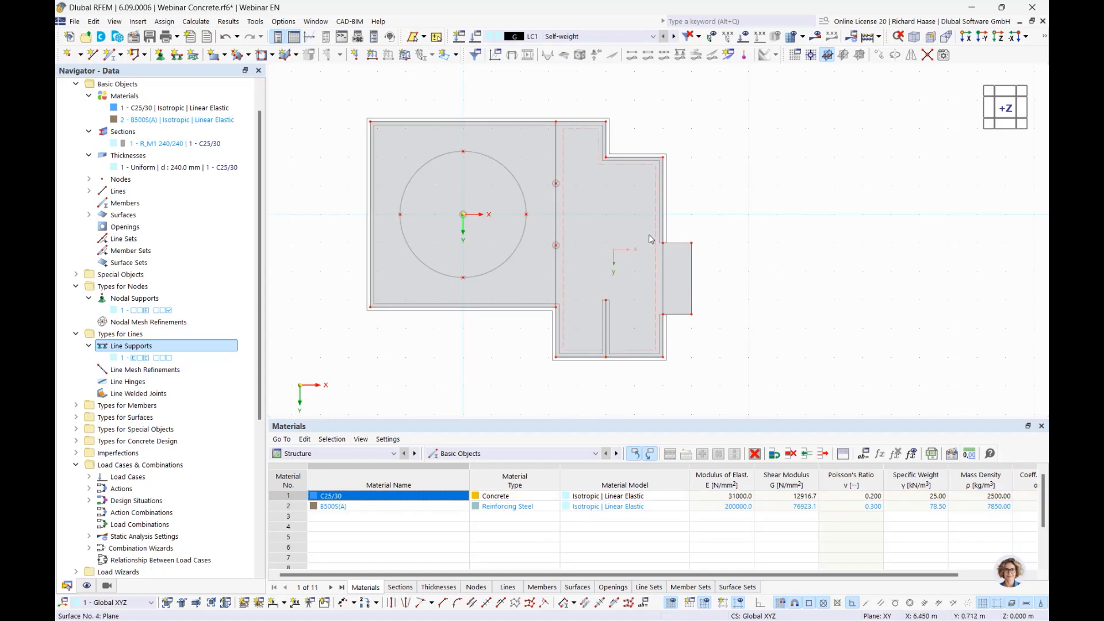
{"action": "left_click", "coordinate": [531, 280]}
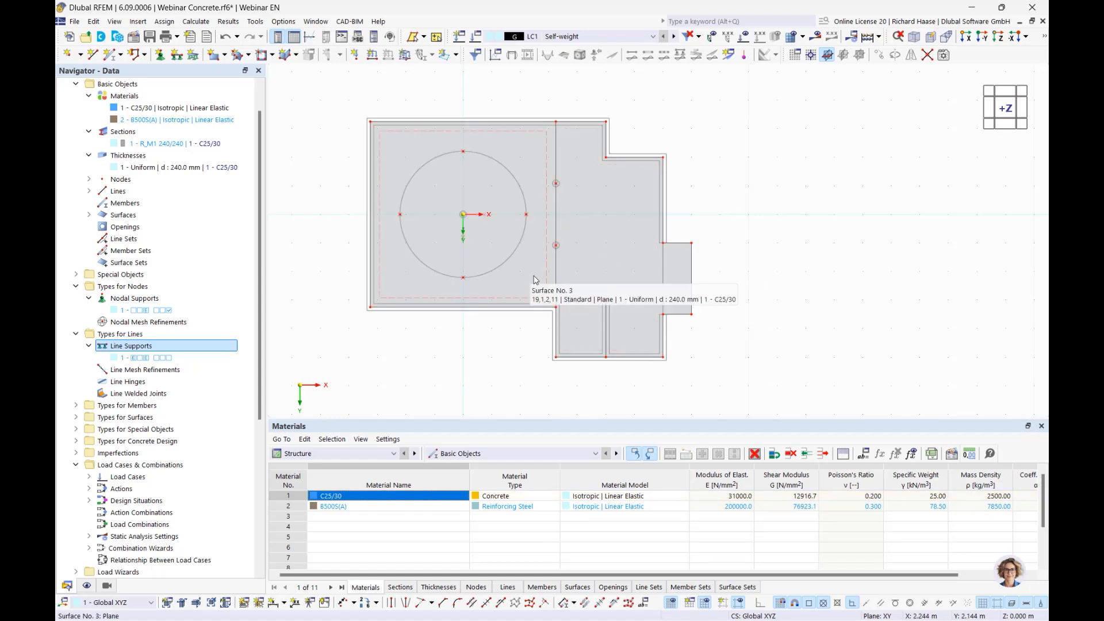
- Add a Rib member with the R_M1 240/240 section to the line between the main slab and the balcony
{"action": "left_click", "coordinate": [661, 285]}
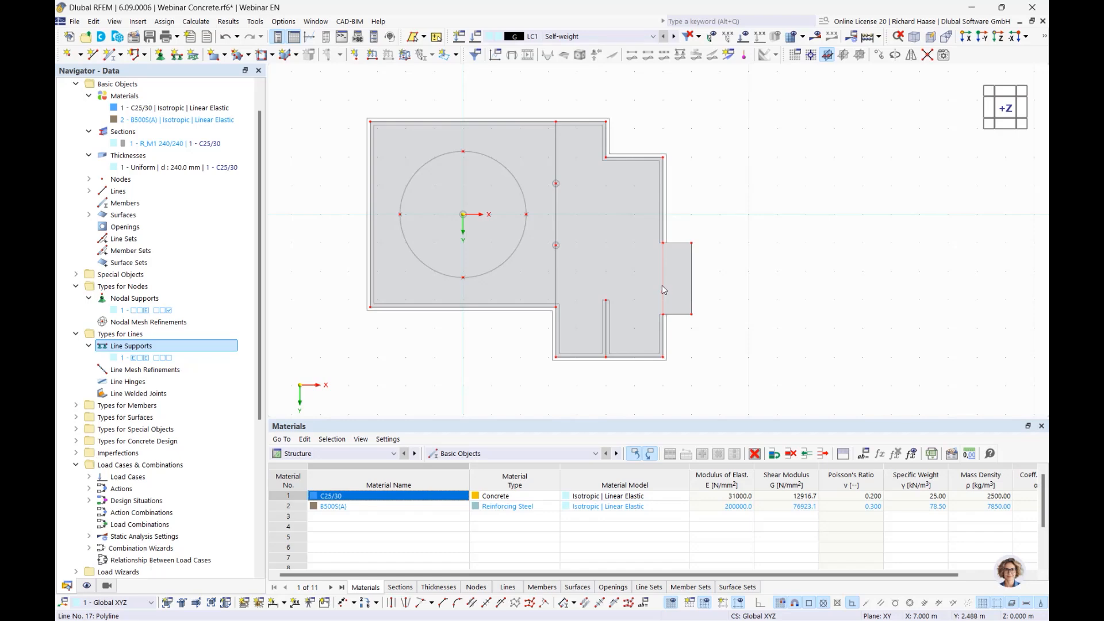
{"action": "double_click", "coordinate": [662, 289]}
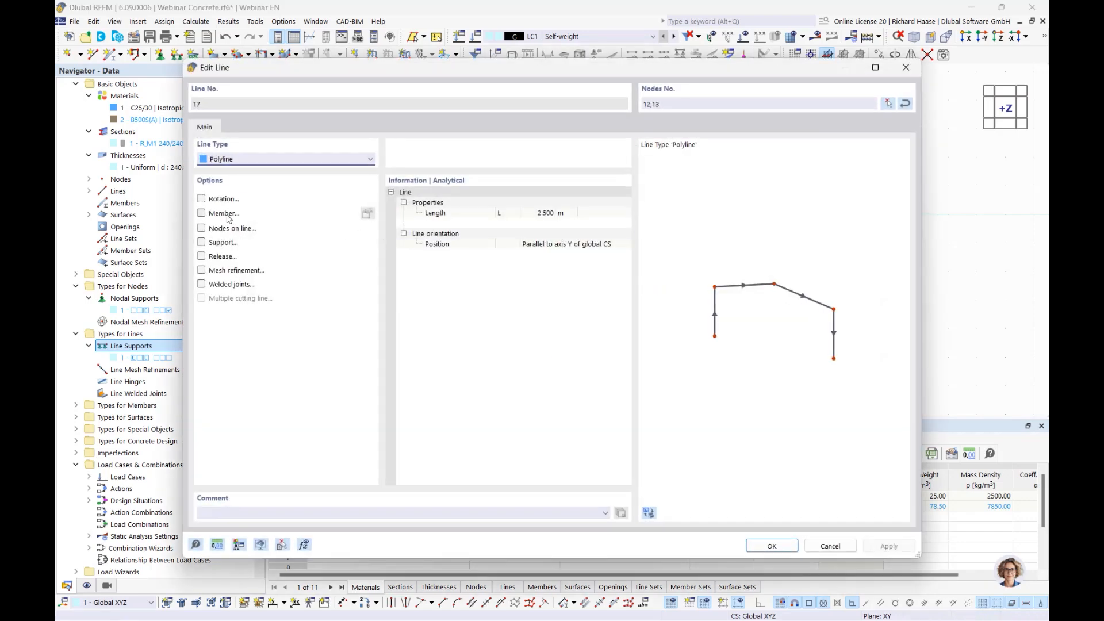
{"action": "left_click", "coordinate": [366, 213]}
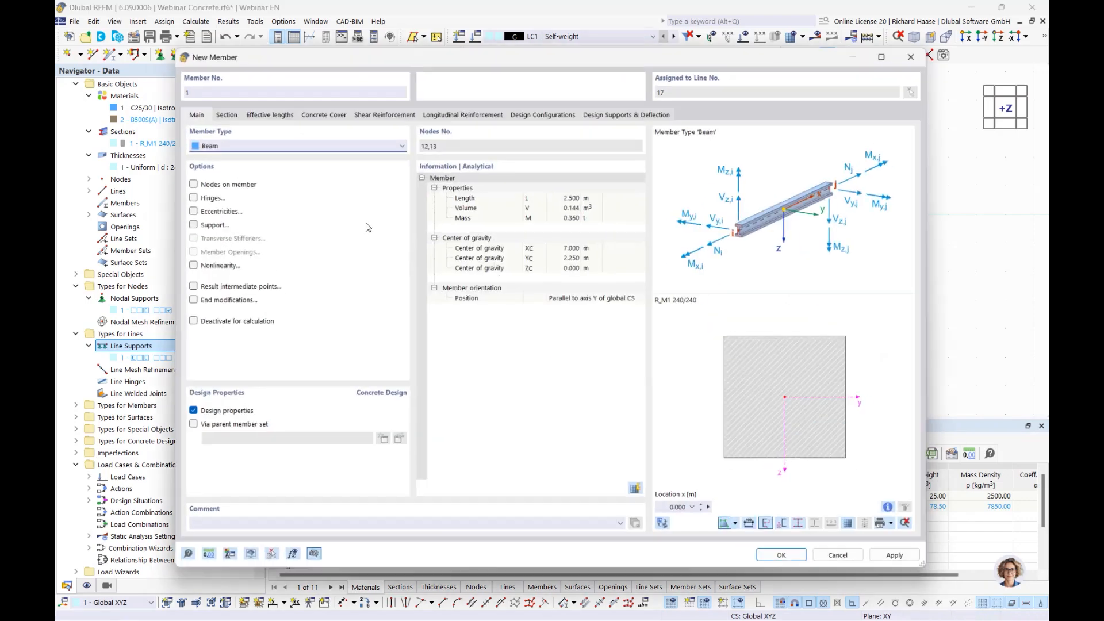
{"action": "left_click", "coordinate": [244, 143]}
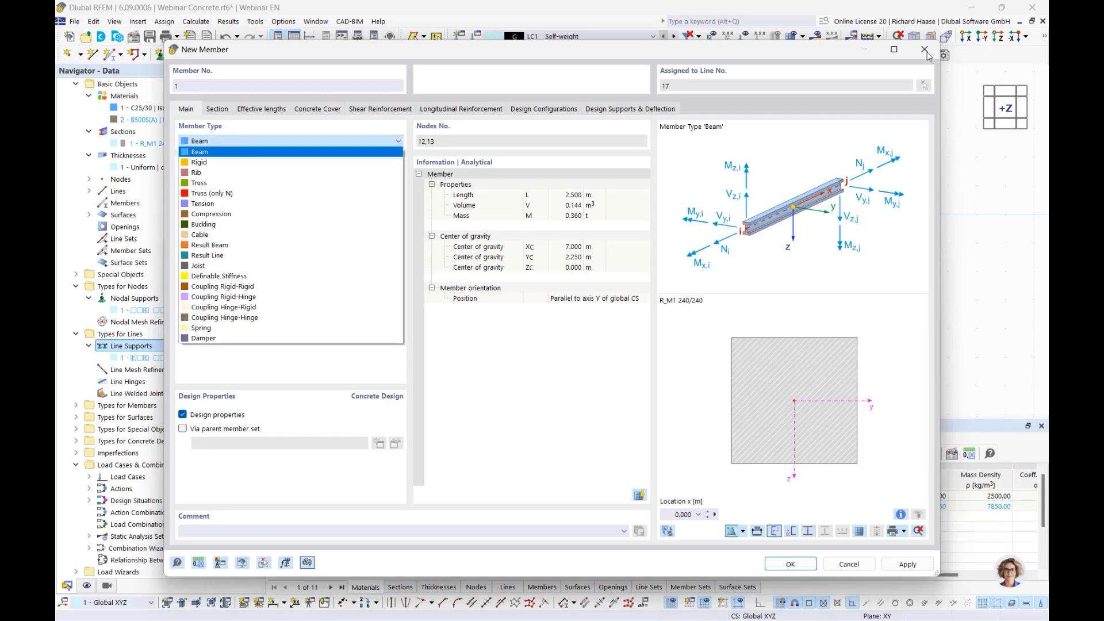
{"action": "left_click", "coordinate": [223, 173]}
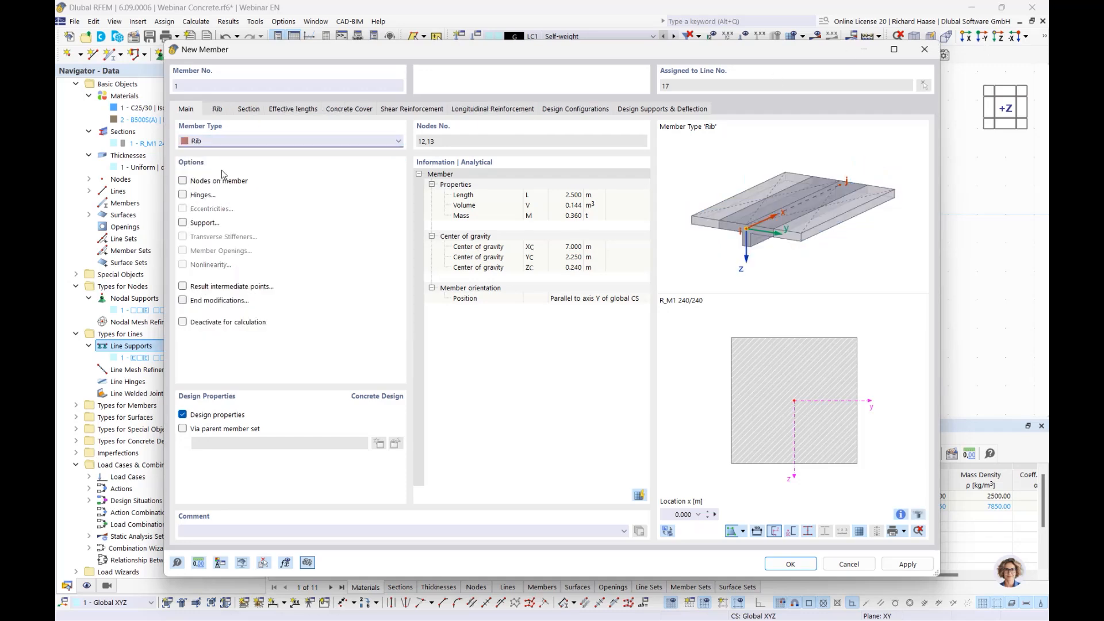
{"action": "left_click", "coordinate": [790, 565]}
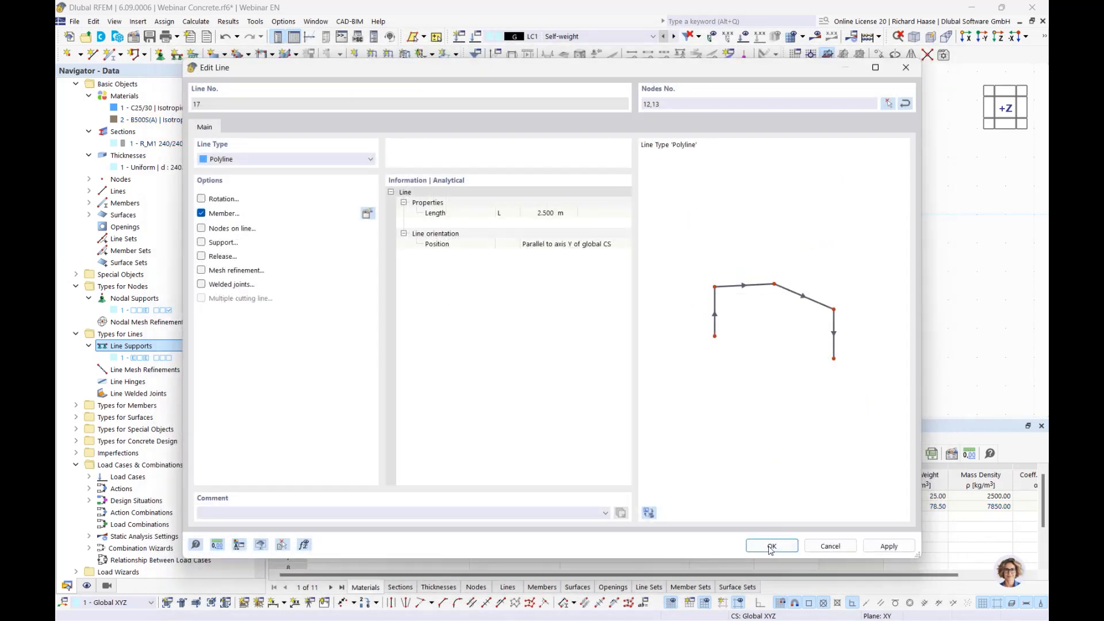
{"action": "left_click", "coordinate": [771, 546]}
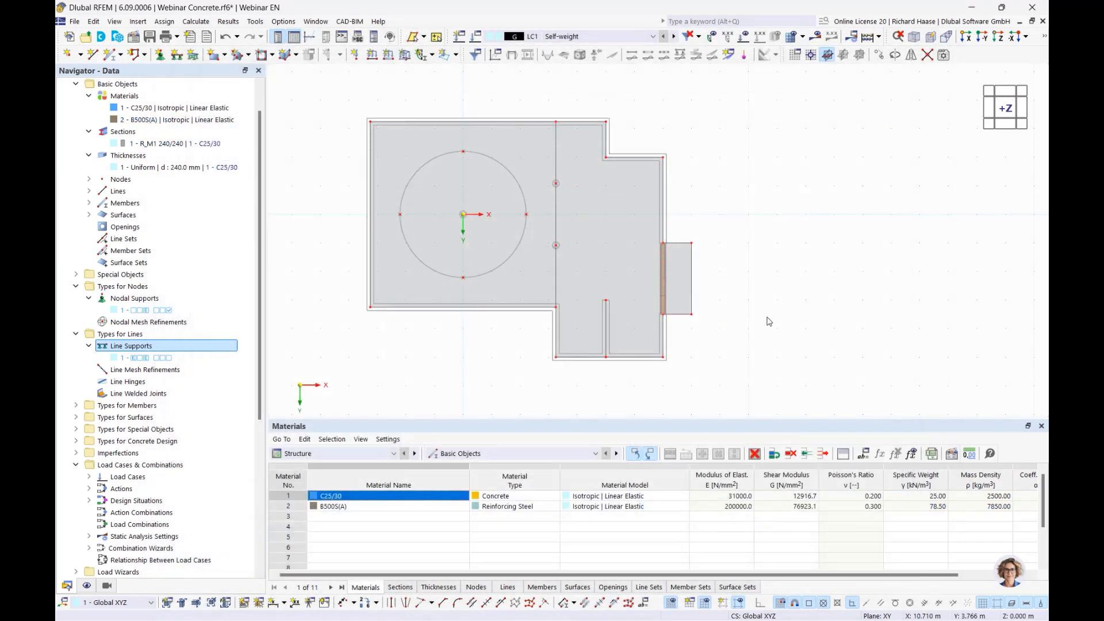
- Create a B500S(A) rebar reinforcement for the square slab surface, 16 mm diameter at 0.100 m spacing, with additional transverse reinforcement enabled
{"action": "double_click", "coordinate": [534, 277]}
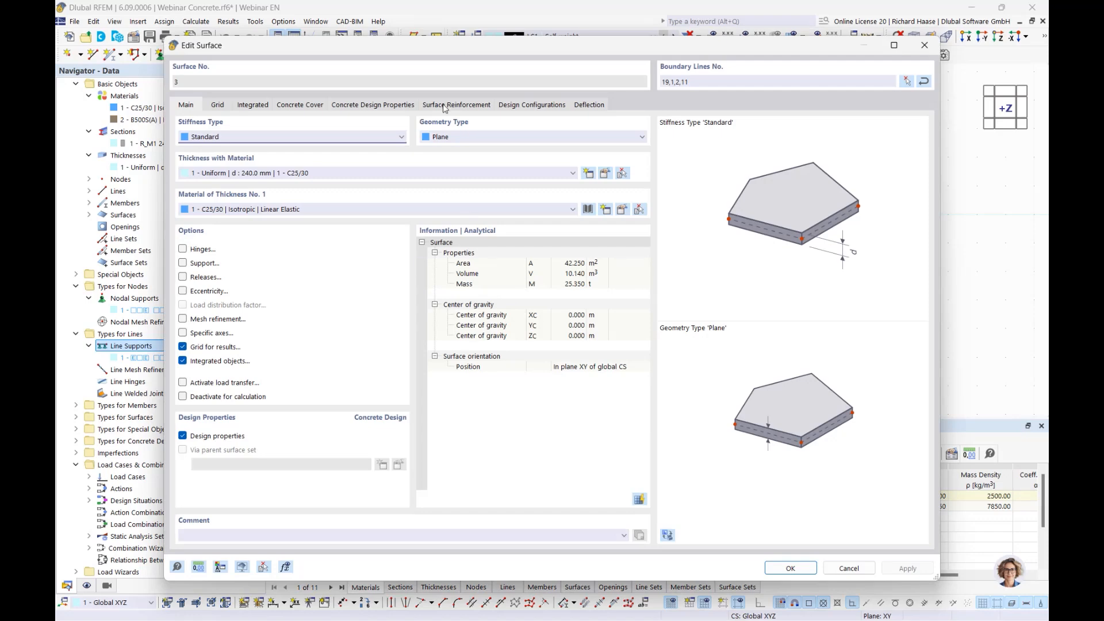
{"action": "left_click", "coordinate": [444, 106]}
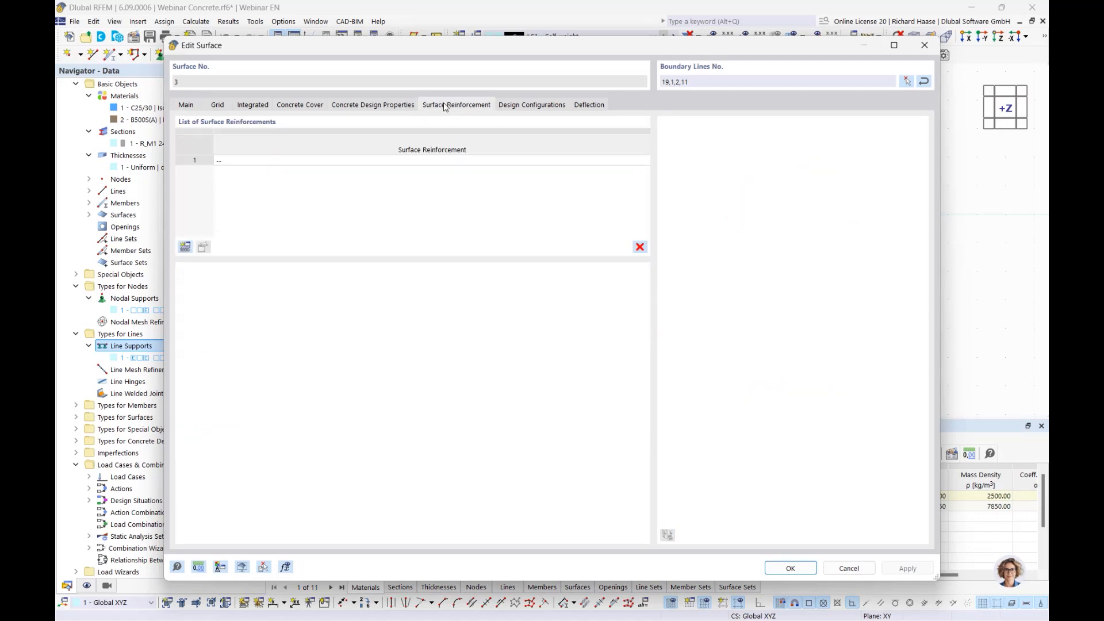
{"action": "left_click", "coordinate": [185, 247]}
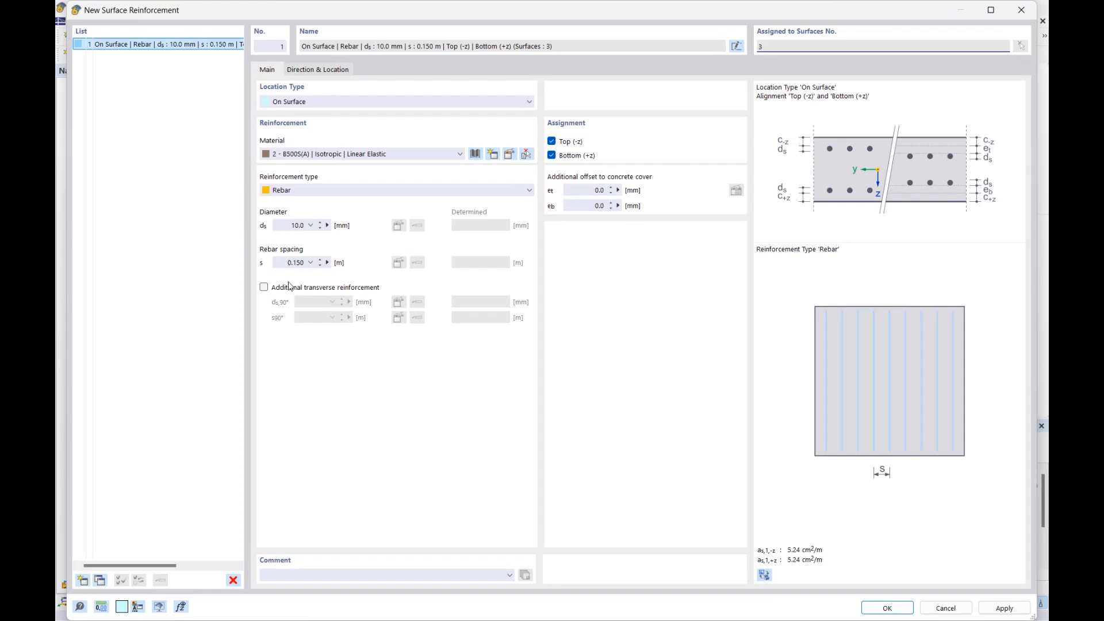
{"action": "left_click", "coordinate": [263, 287]}
{"action": "left_click", "coordinate": [284, 224]}
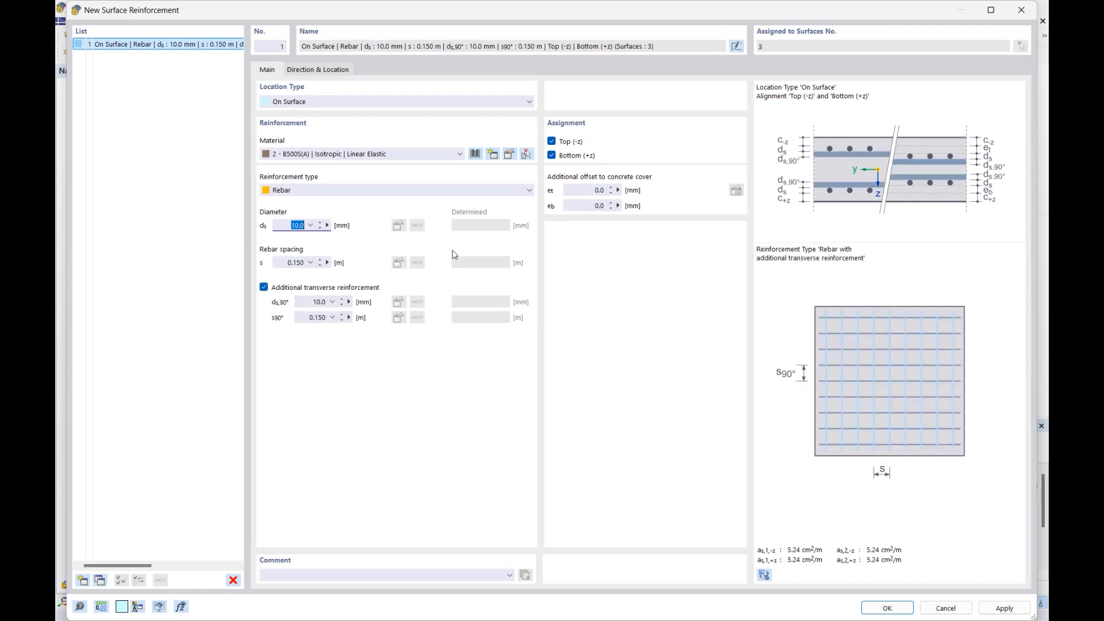
{"action": "left_click", "coordinate": [282, 262]}
{"action": "key", "text": "BackSpace"}
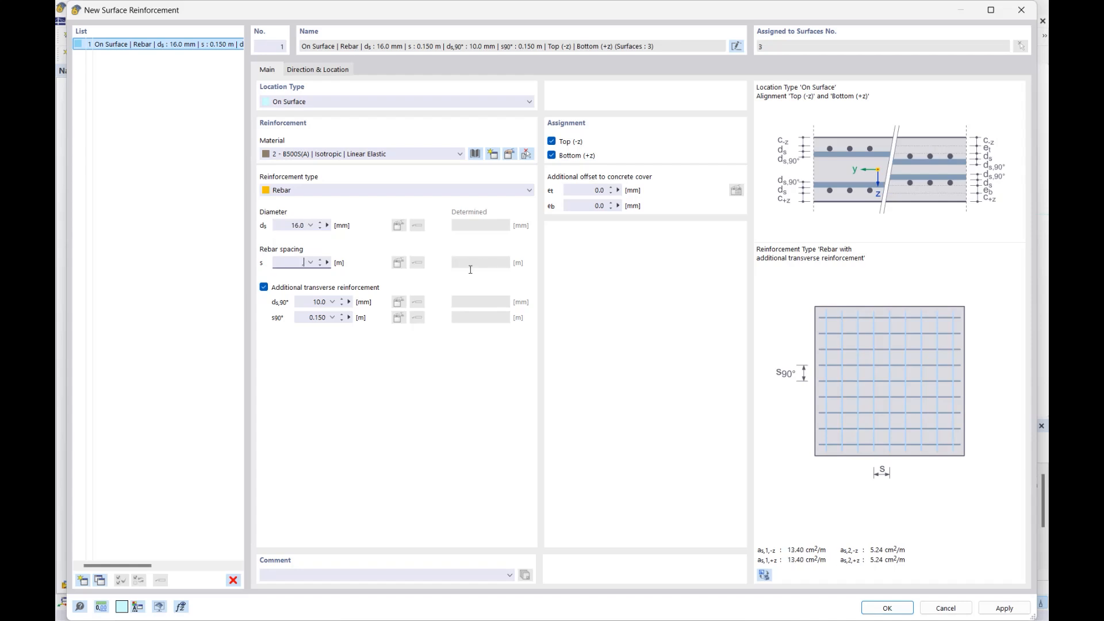
{"action": "type", "text": ",1"}
- Set the additional transverse reinforcement to 16 mm diameter at 0.100 m spacing
{"action": "left_click", "coordinate": [308, 315]}
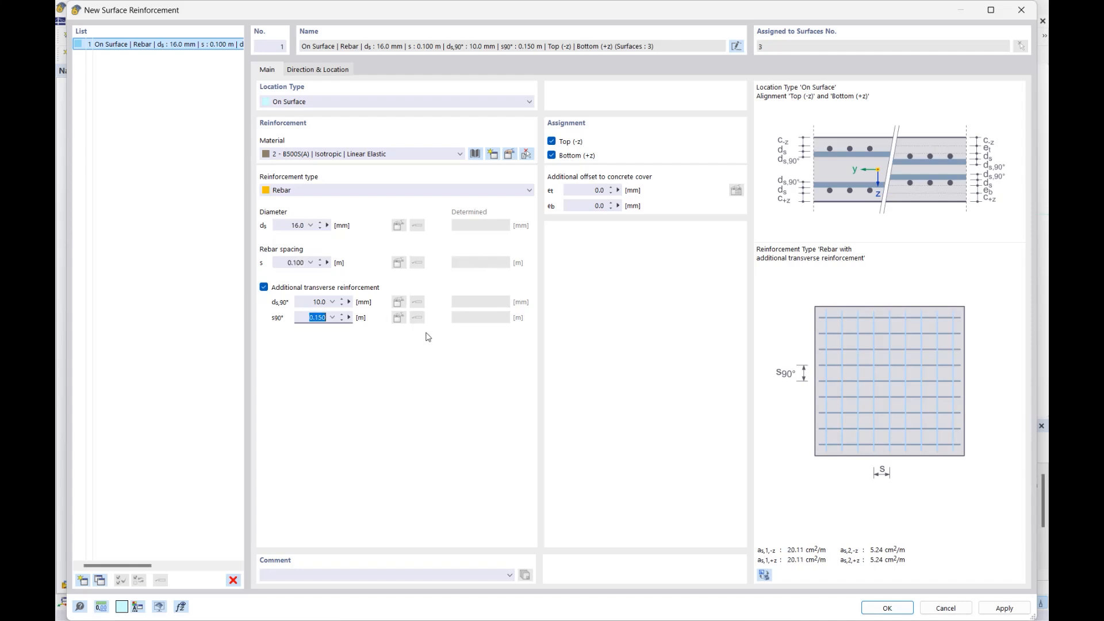
{"action": "key", "text": "BackSpace"}
{"action": "left_click", "coordinate": [299, 299]}
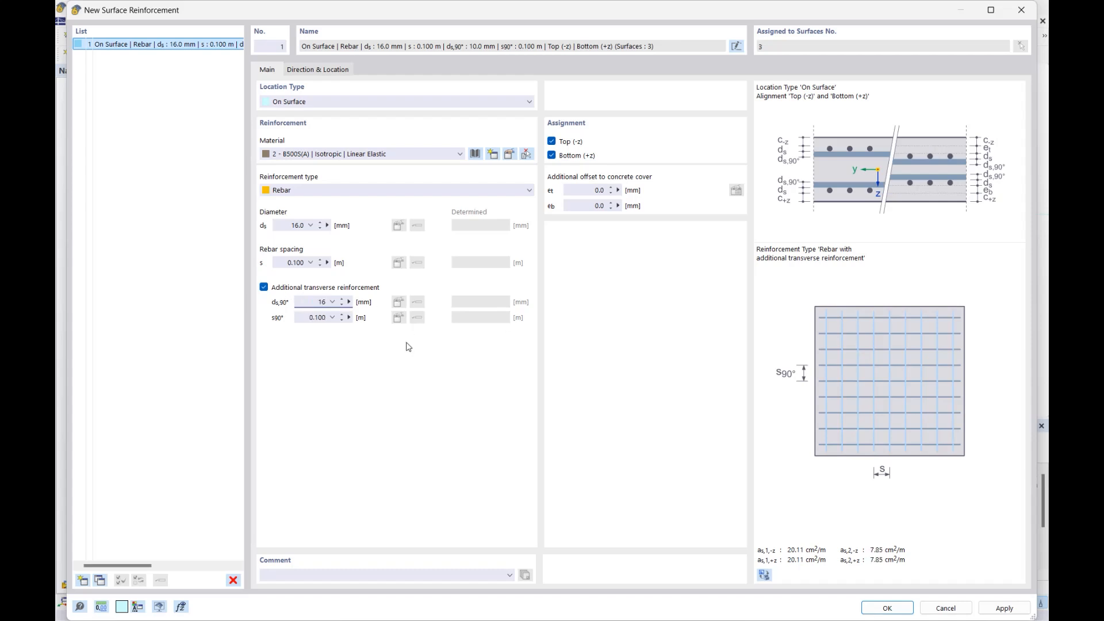
{"action": "type", "text": "16"}
- Make two copies of the surface reinforcement and accept the reinforcement and surface settings
{"action": "left_click", "coordinate": [100, 580]}
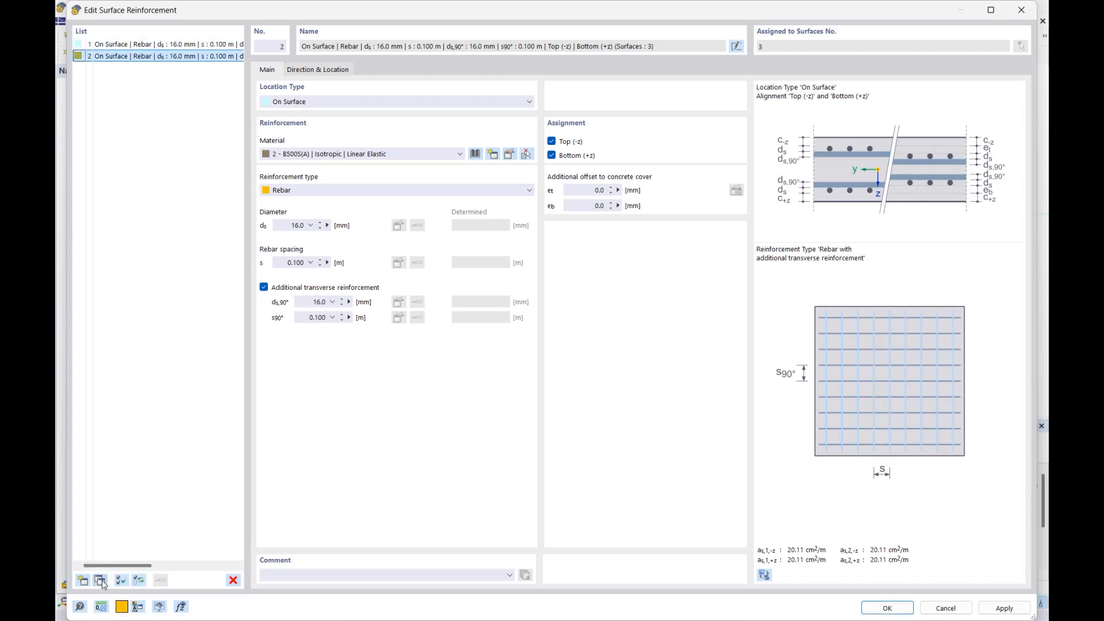
{"action": "left_click", "coordinate": [100, 580]}
{"action": "left_click", "coordinate": [171, 57]}
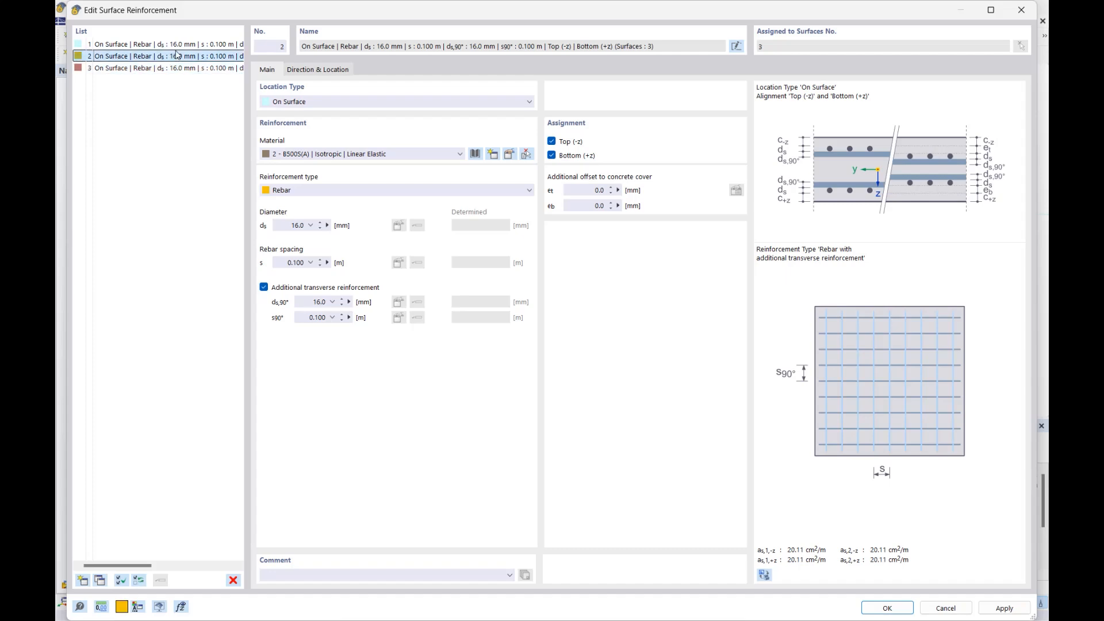
{"action": "left_click", "coordinate": [172, 45]}
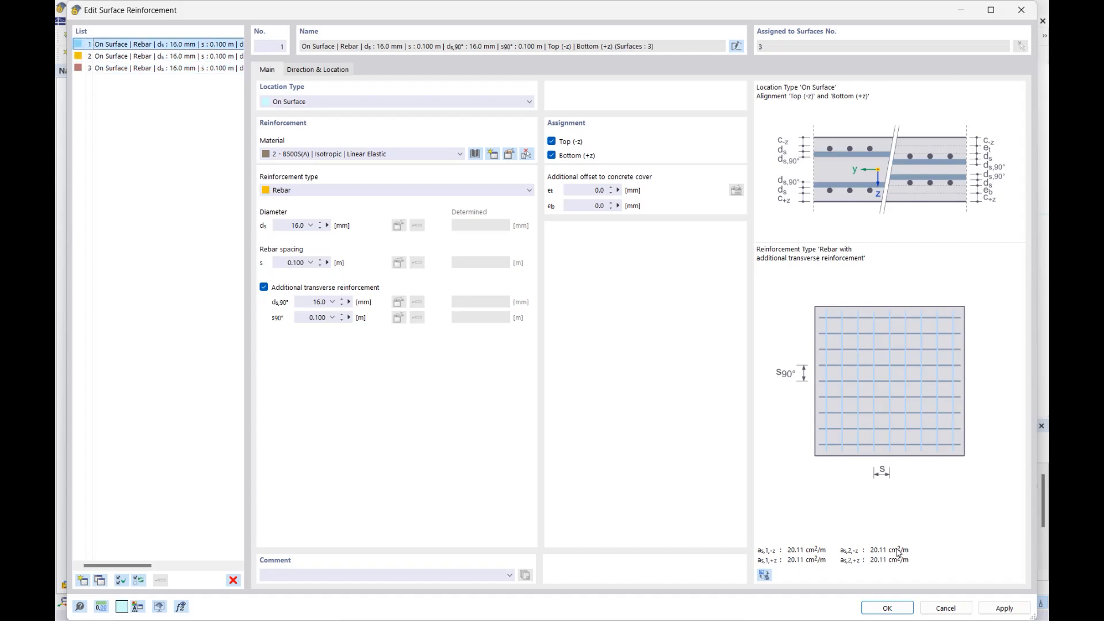
{"action": "left_click", "coordinate": [884, 608]}
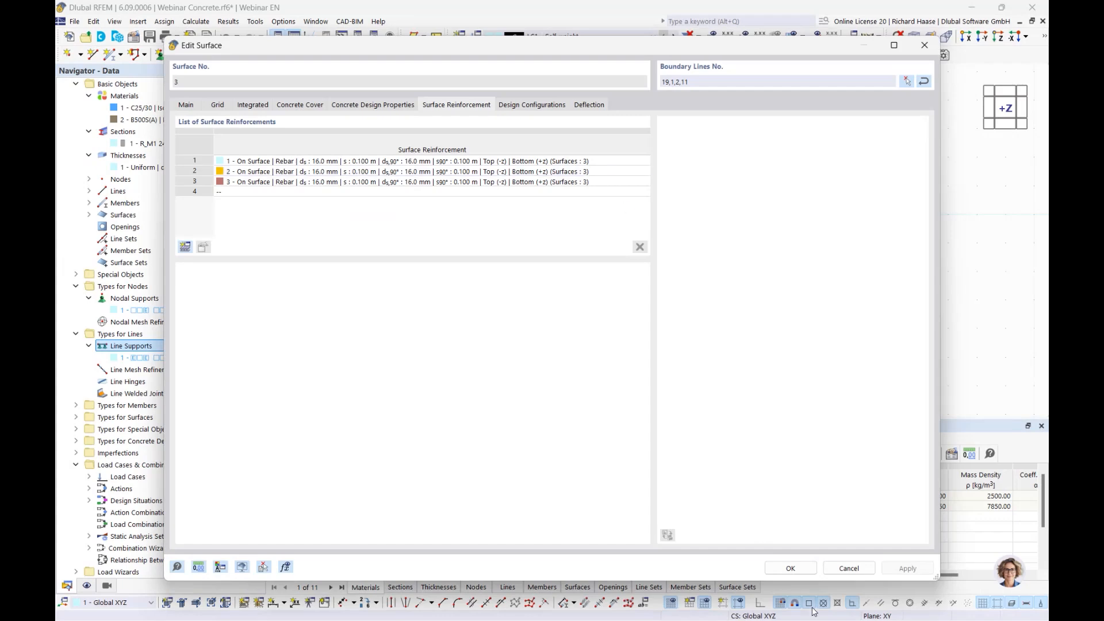
{"action": "left_click", "coordinate": [789, 568]}
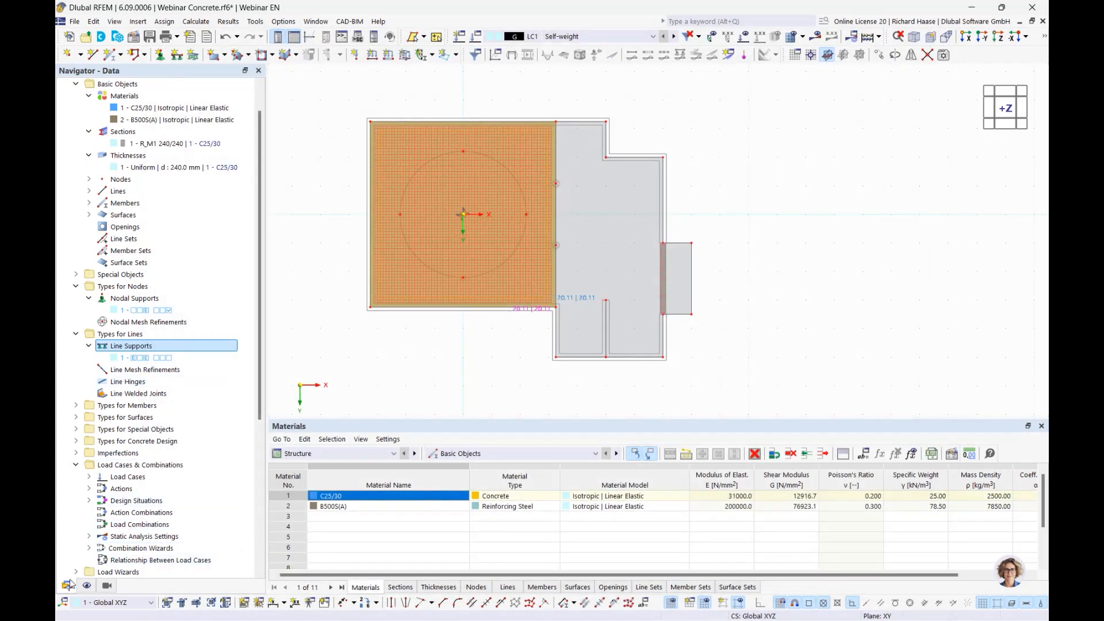
- Reassign surface reinforcement 2 from the square slab surface to the adjoining stepped slab surface, surface 4
{"action": "scroll", "coordinate": [136, 409], "scroll_direction": "down", "scroll_amount": 1}
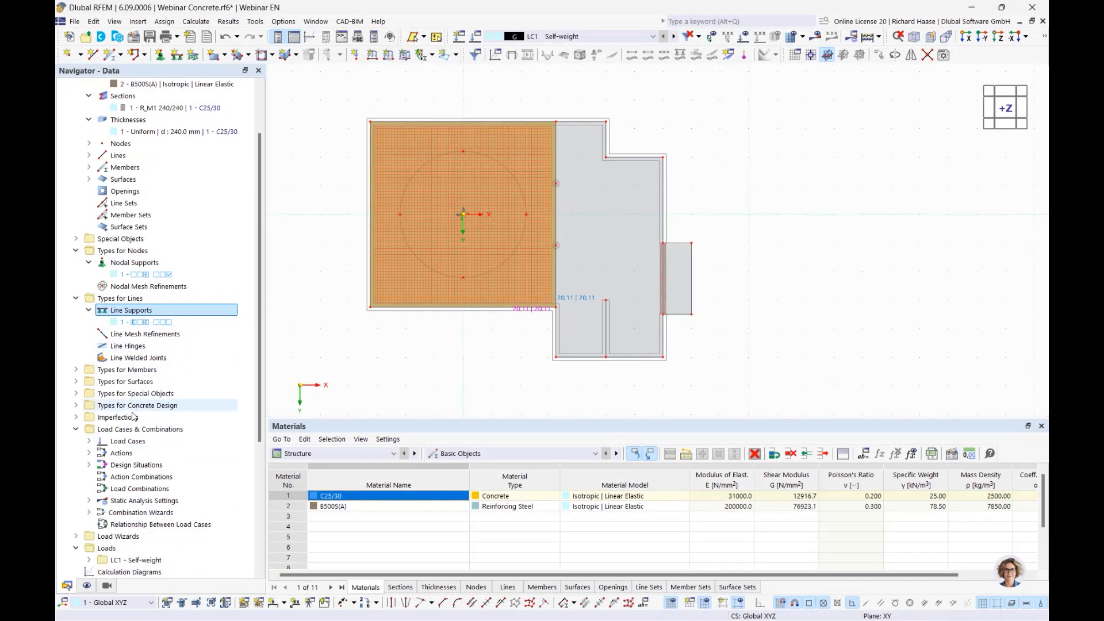
{"action": "left_click", "coordinate": [76, 405]}
{"action": "scroll", "coordinate": [102, 425], "scroll_direction": "down", "scroll_amount": 1}
{"action": "left_click", "coordinate": [89, 417]}
{"action": "left_click", "coordinate": [185, 430]}
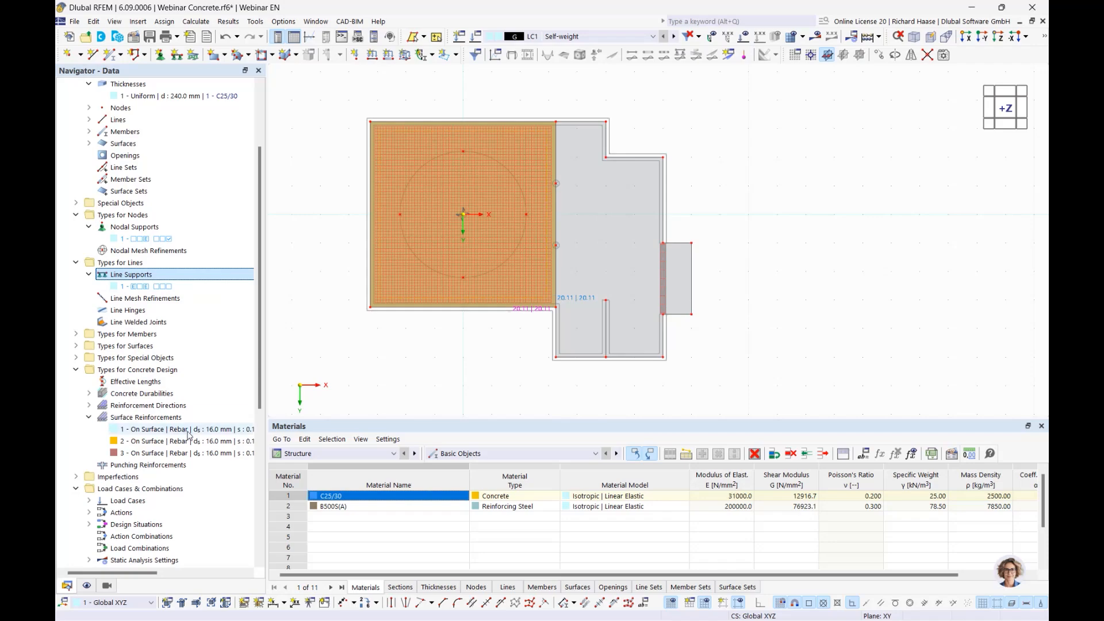
{"action": "double_click", "coordinate": [191, 441]}
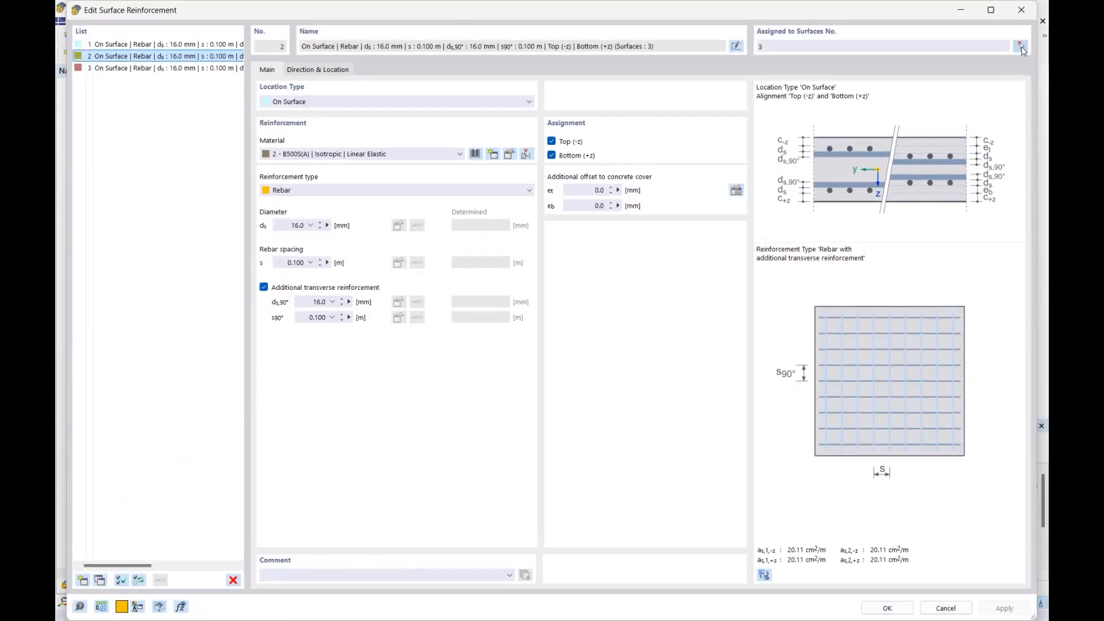
{"action": "left_click", "coordinate": [1021, 46]}
{"action": "left_click", "coordinate": [323, 161]}
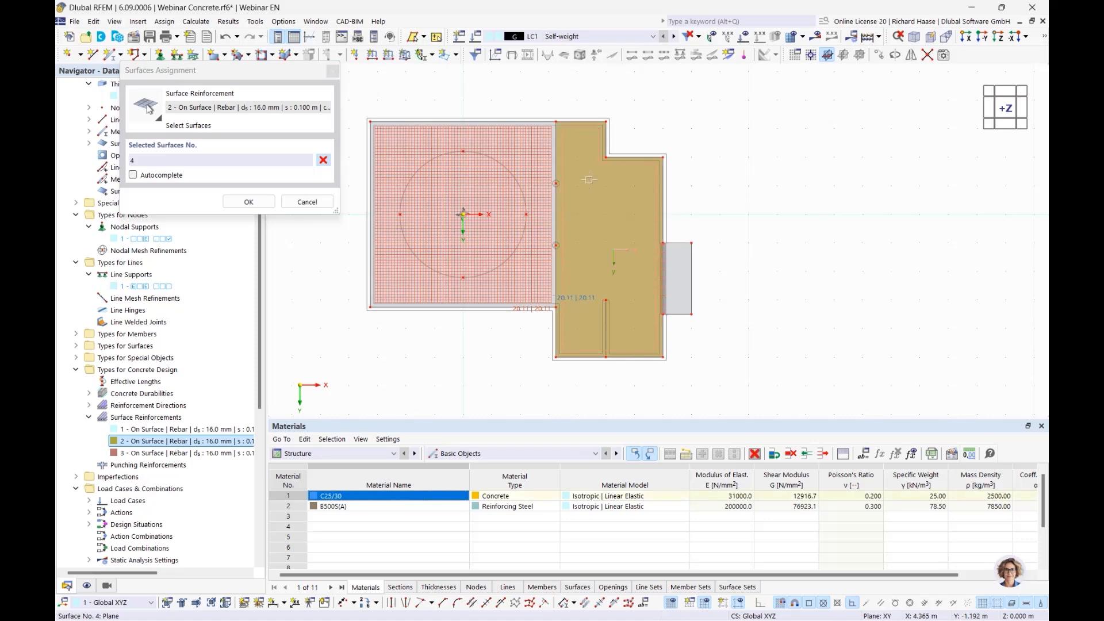
{"action": "left_click", "coordinate": [589, 179]}
{"action": "left_click", "coordinate": [248, 201]}
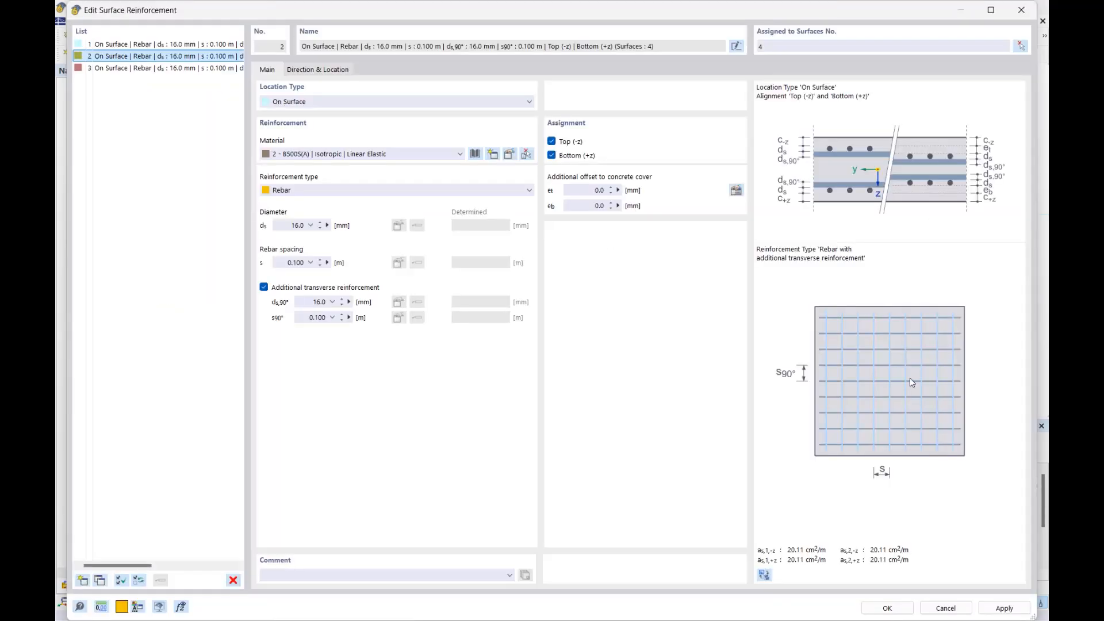
- Reassign surface reinforcement 3 to the balcony surface, surface 2, and accept the reinforcement settings
{"action": "left_click", "coordinate": [181, 68]}
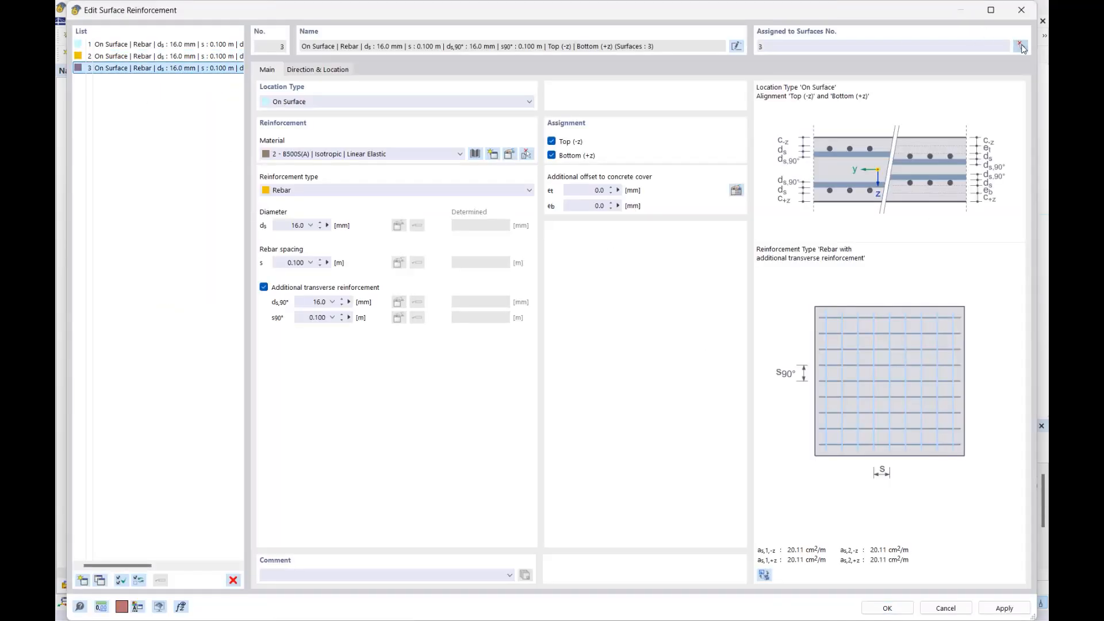
{"action": "left_click", "coordinate": [1021, 46]}
{"action": "left_click", "coordinate": [323, 161]}
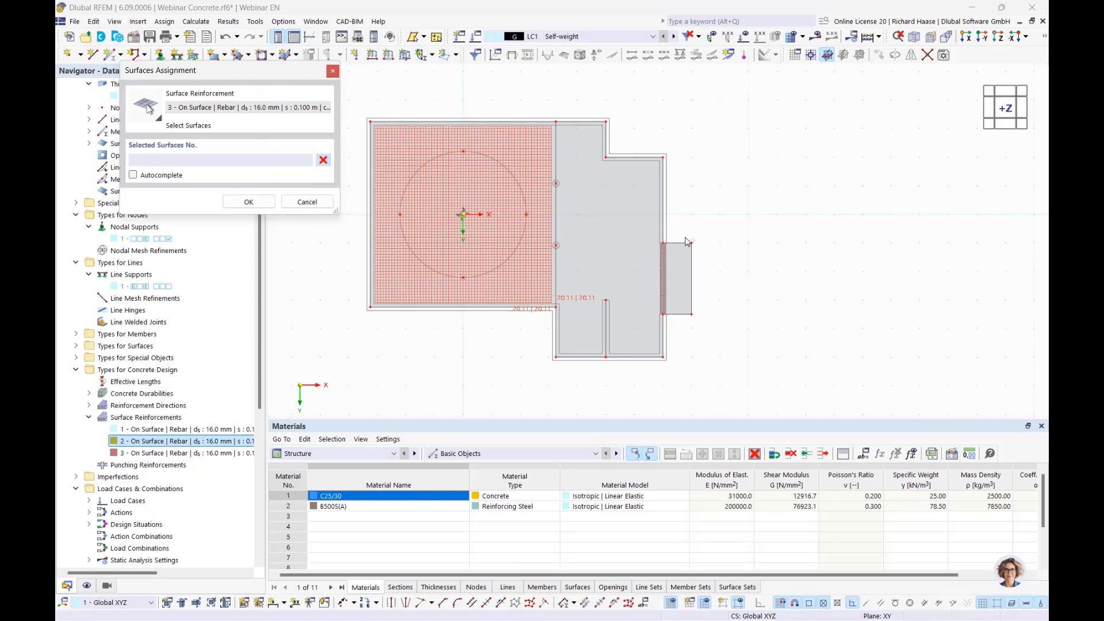
{"action": "left_click", "coordinate": [679, 275]}
{"action": "left_click", "coordinate": [249, 201]}
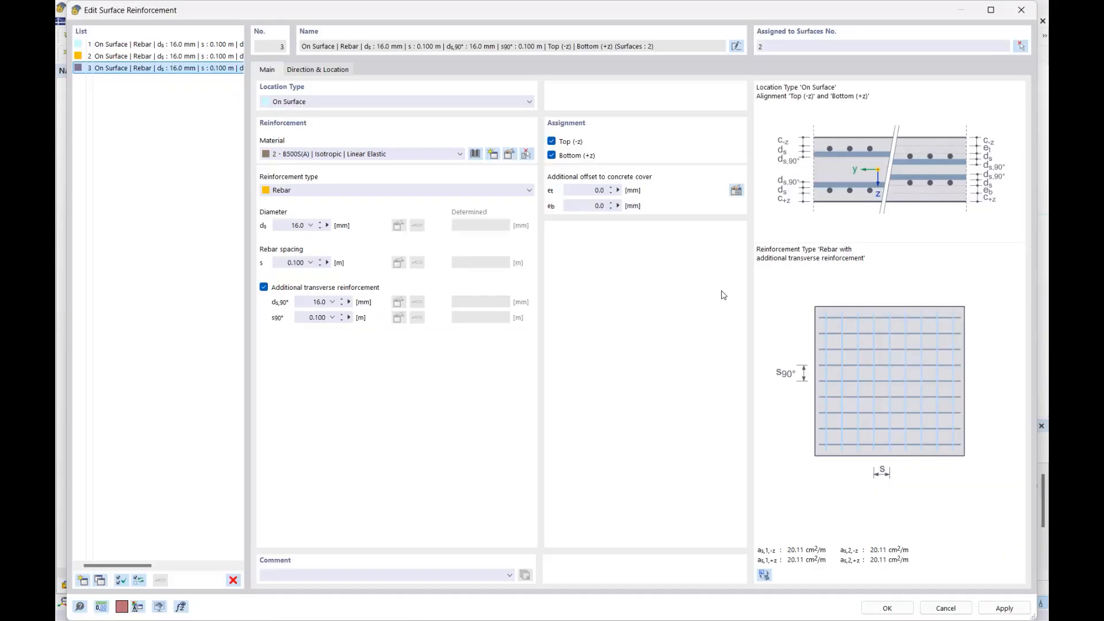
{"action": "left_click", "coordinate": [883, 609]}
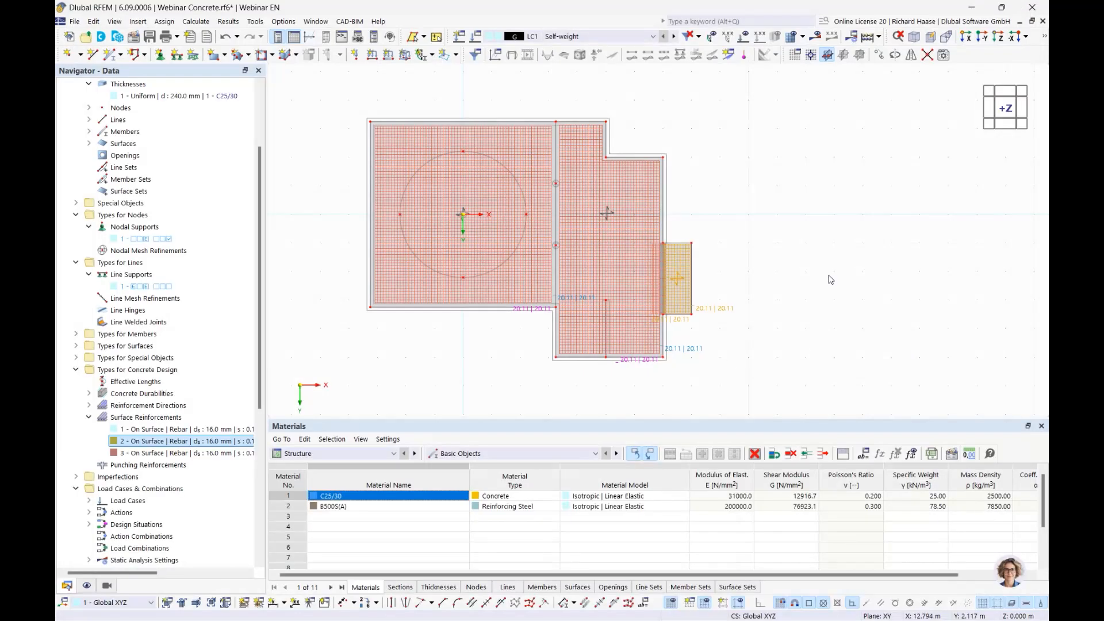
- Check which surface each of the three surface reinforcements covers, and examine the rib at the balcony edge in 3D
{"action": "left_click", "coordinate": [187, 430]}
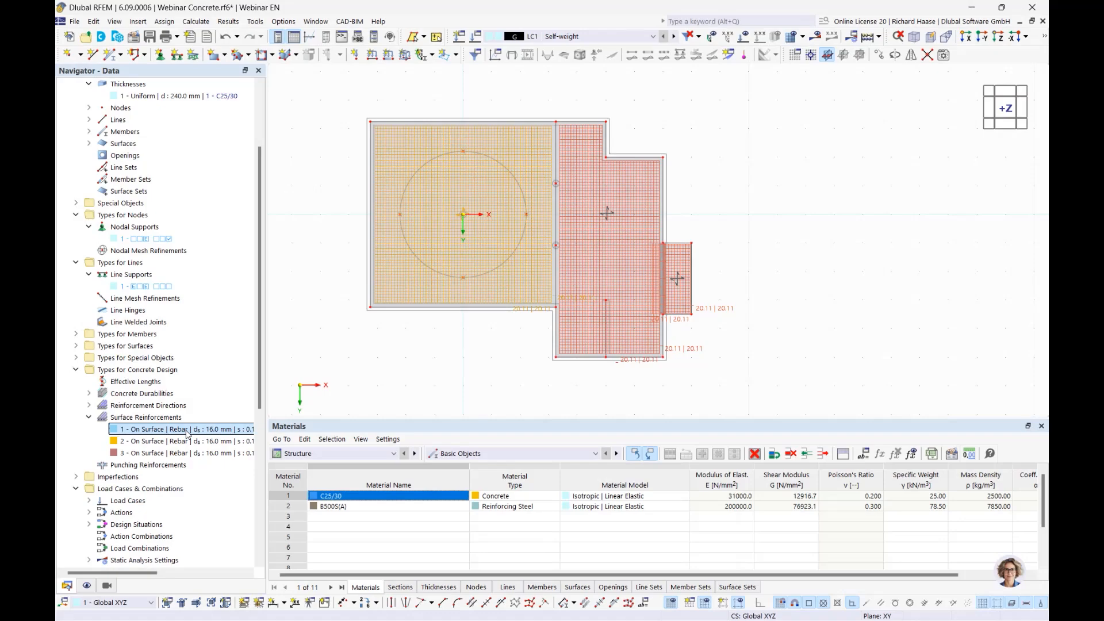
{"action": "left_click", "coordinate": [186, 441]}
{"action": "left_click", "coordinate": [180, 453]}
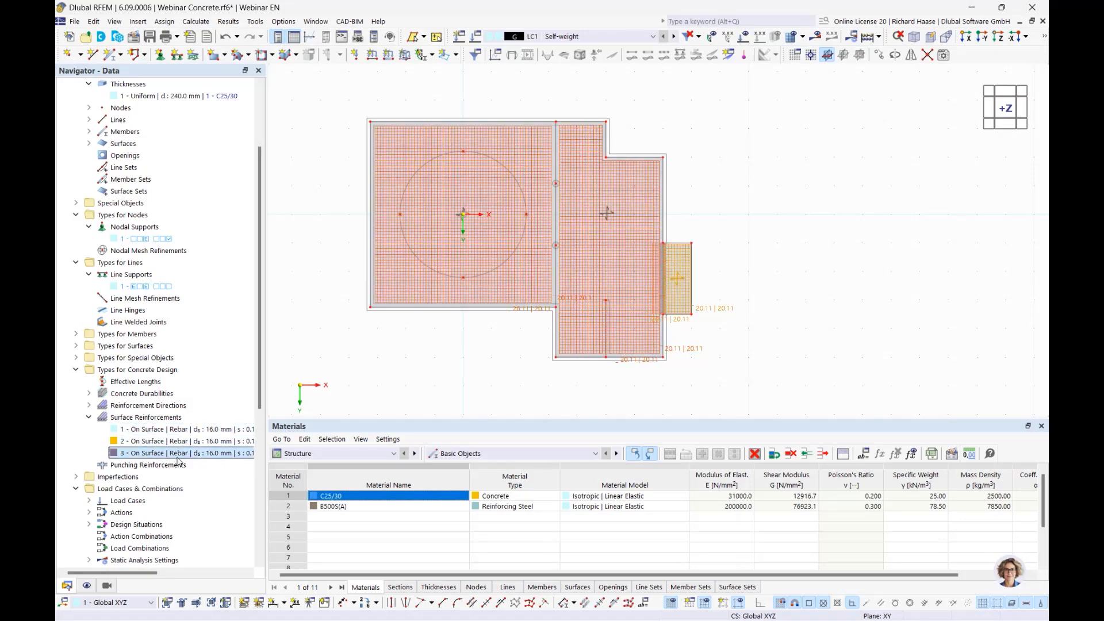
{"action": "left_click", "coordinate": [833, 248]}
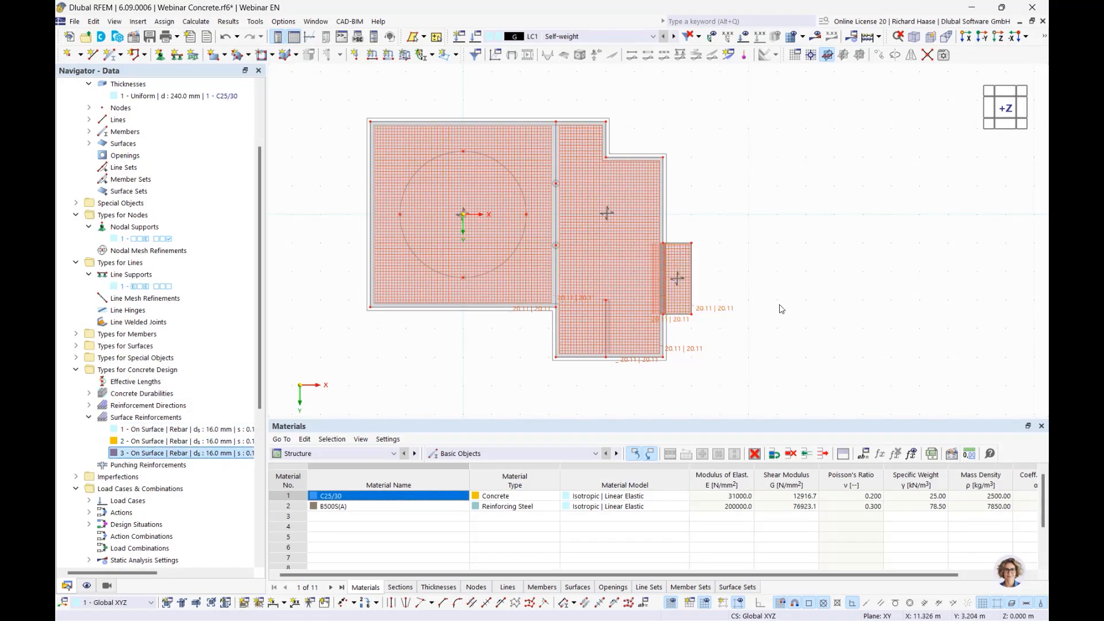
{"action": "middle_click_drag", "start_coordinate": [747, 287], "coordinate": [707, 229], "text": "ctrl"}
{"action": "scroll", "coordinate": [682, 325], "scroll_direction": "up", "scroll_amount": 4}
{"action": "middle_click_drag", "start_coordinate": [675, 332], "coordinate": [683, 279], "text": "ctrl"}
{"action": "scroll", "coordinate": [578, 258], "scroll_direction": "up", "scroll_amount": 2}
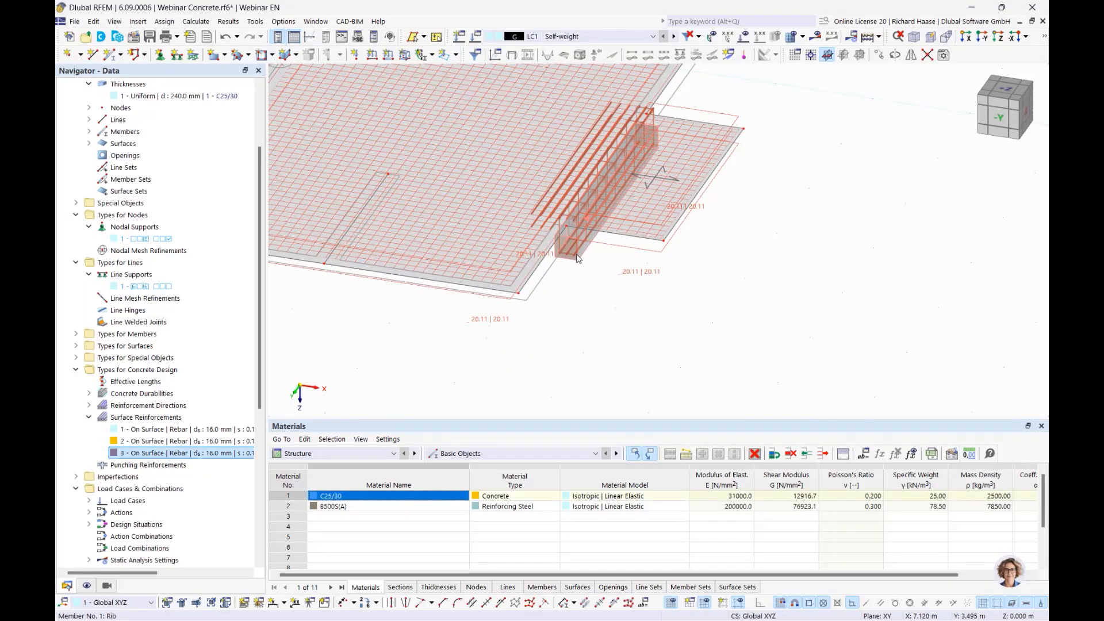
- Set the flange width definition of the rib at the balcony edge to EC2
{"action": "double_click", "coordinate": [577, 258]}
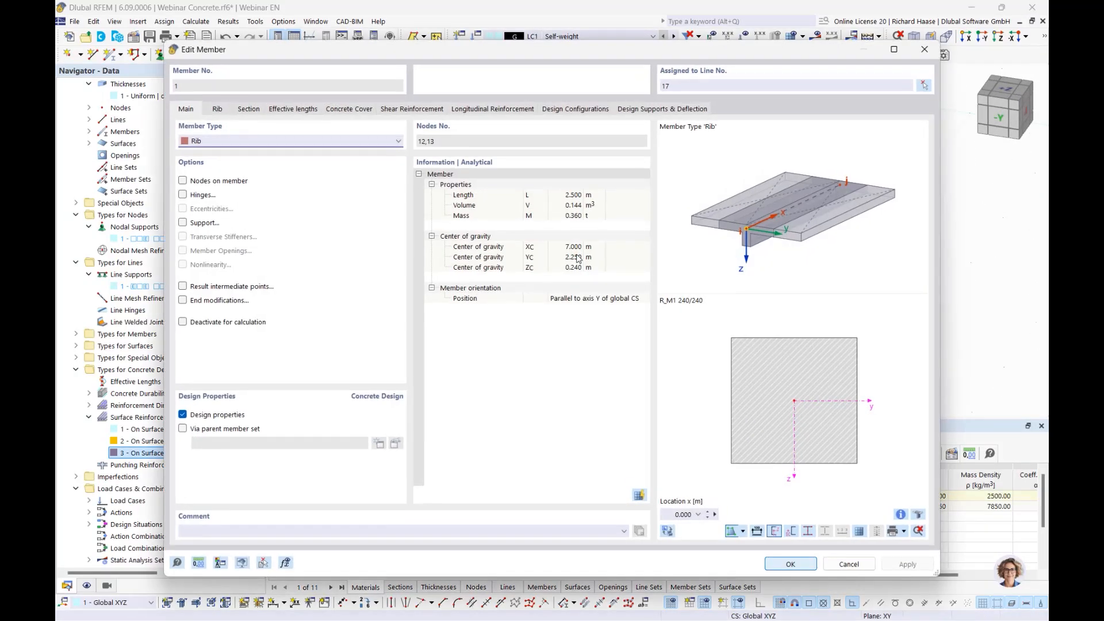
{"action": "left_click", "coordinate": [217, 109]}
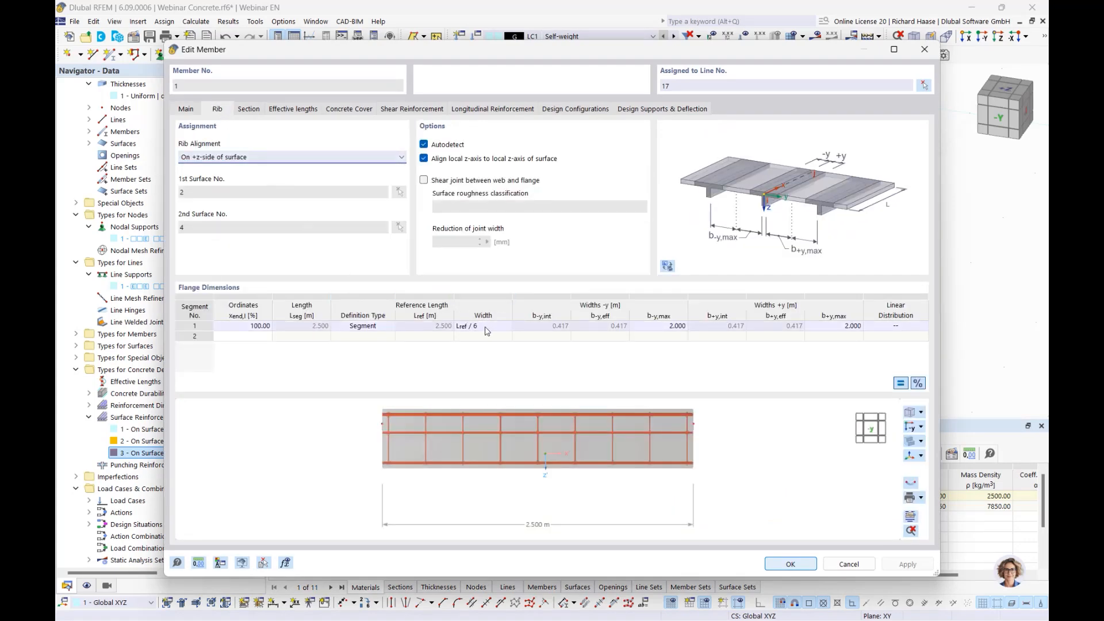
{"action": "middle_click_drag", "start_coordinate": [555, 402], "coordinate": [736, 399], "text": "ctrl"}
{"action": "scroll", "coordinate": [550, 410], "scroll_direction": "up", "scroll_amount": 3}
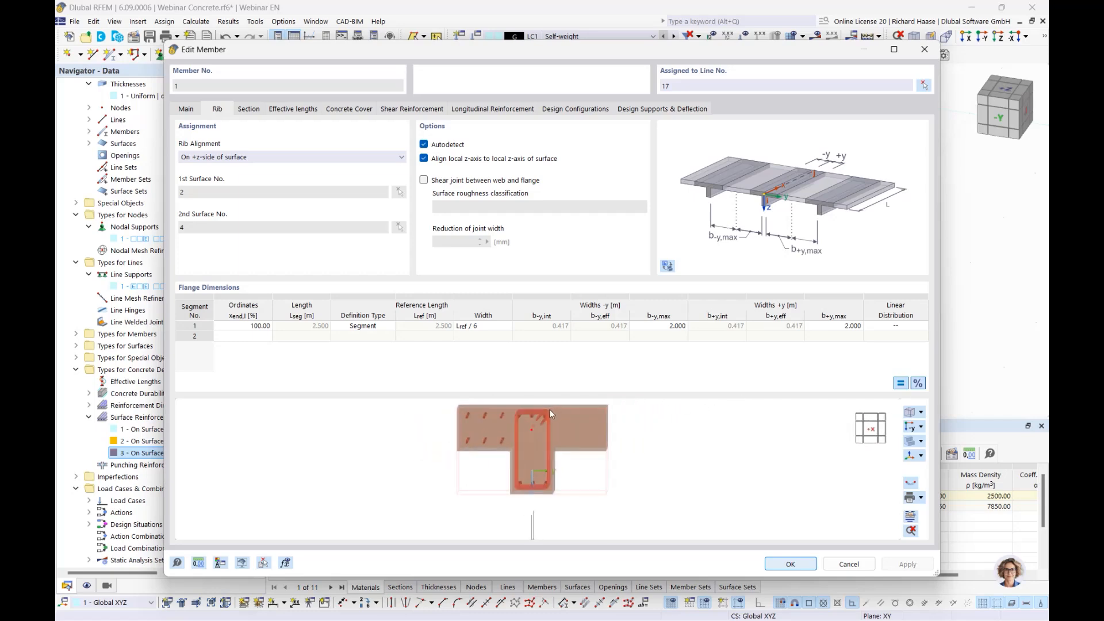
{"action": "left_click", "coordinate": [870, 429]}
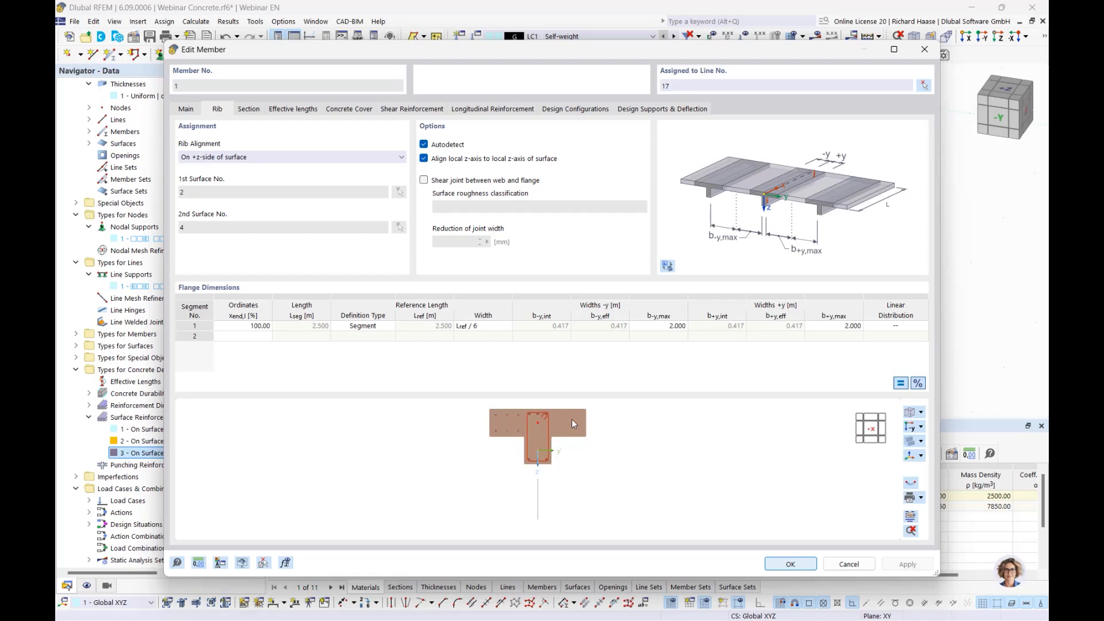
{"action": "left_click", "coordinate": [505, 326]}
{"action": "left_click", "coordinate": [506, 327]}
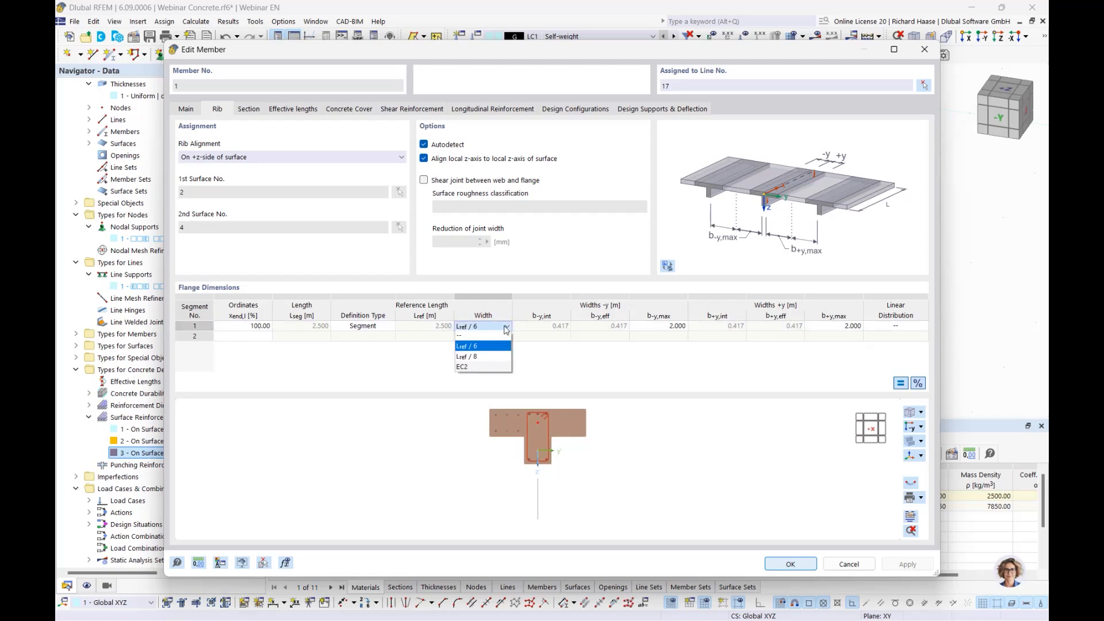
{"action": "left_click", "coordinate": [490, 367]}
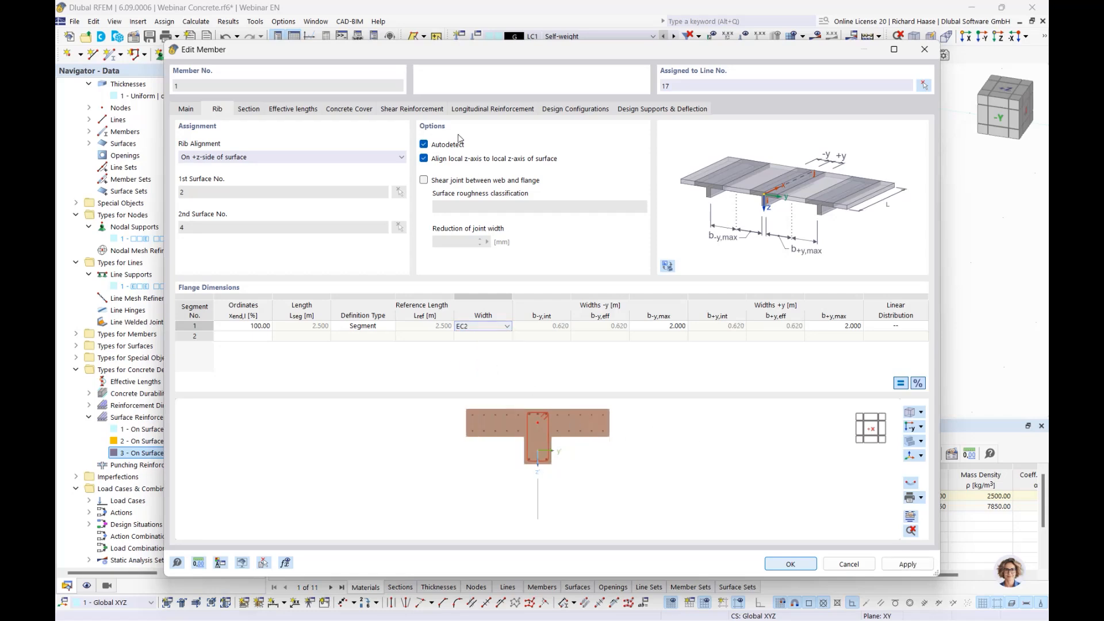
- Review the rib's shear and longitudinal reinforcement, including the bars adopted from the surface reinforcement, and accept the member settings
{"action": "left_click", "coordinate": [409, 109]}
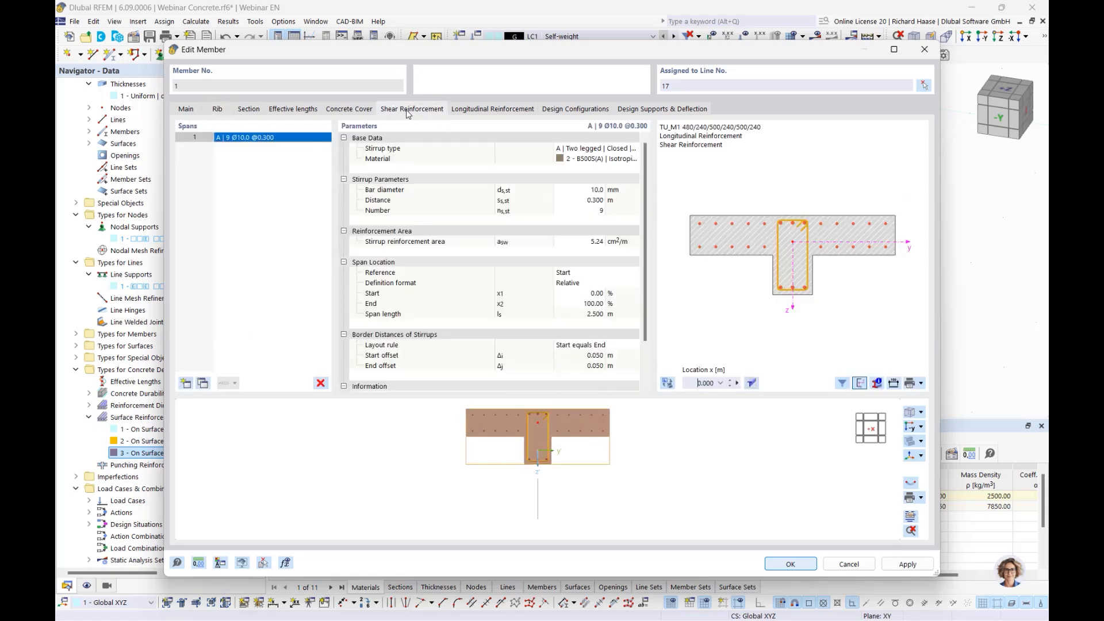
{"action": "left_click", "coordinate": [498, 110]}
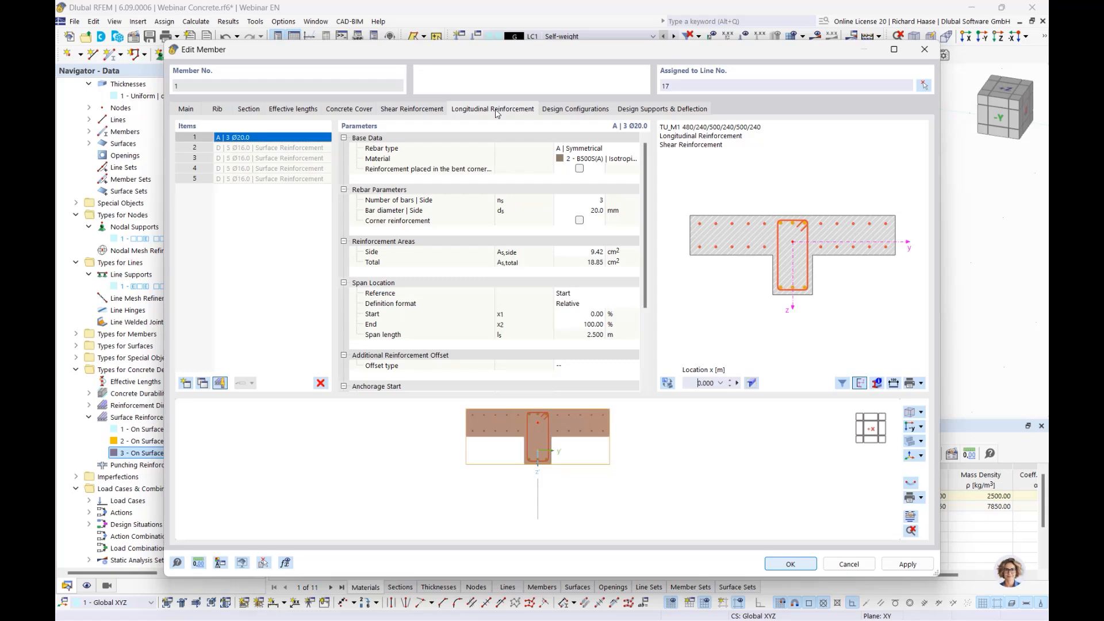
{"action": "scroll", "coordinate": [830, 246], "scroll_direction": "up", "scroll_amount": 1}
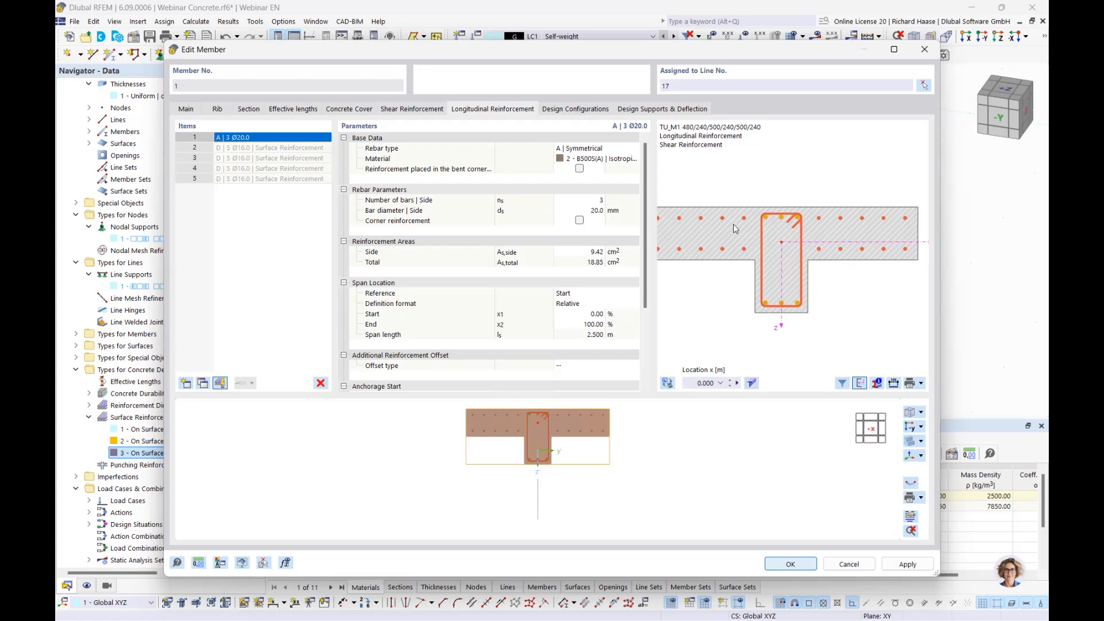
{"action": "scroll", "coordinate": [737, 227], "scroll_direction": "down", "scroll_amount": 1}
{"action": "middle_click_drag", "start_coordinate": [739, 227], "coordinate": [784, 232]}
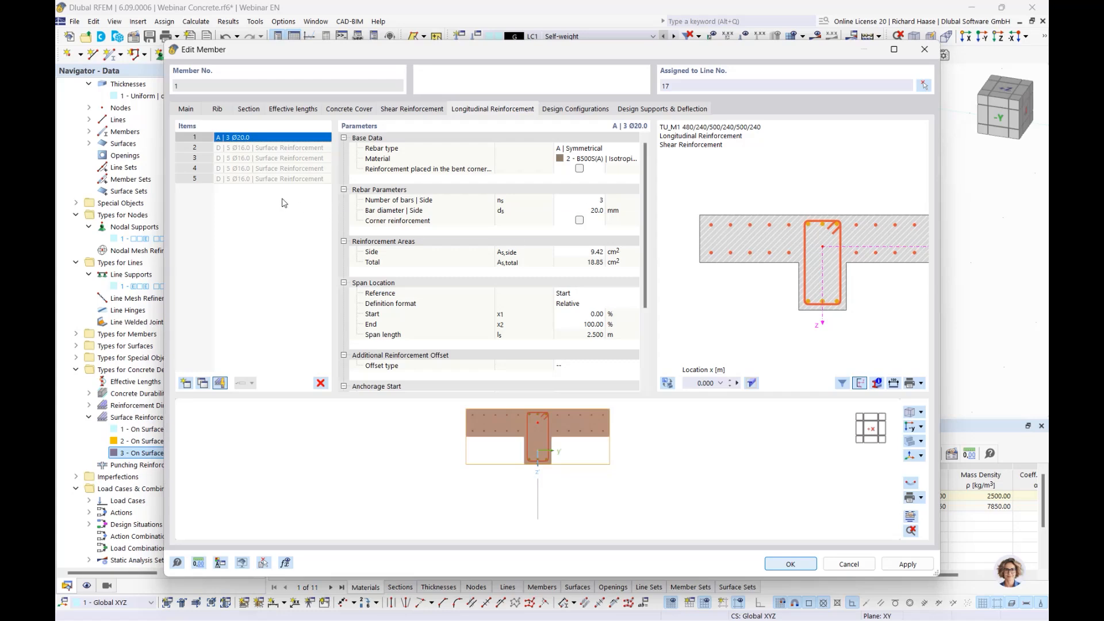
{"action": "left_click", "coordinate": [294, 151]}
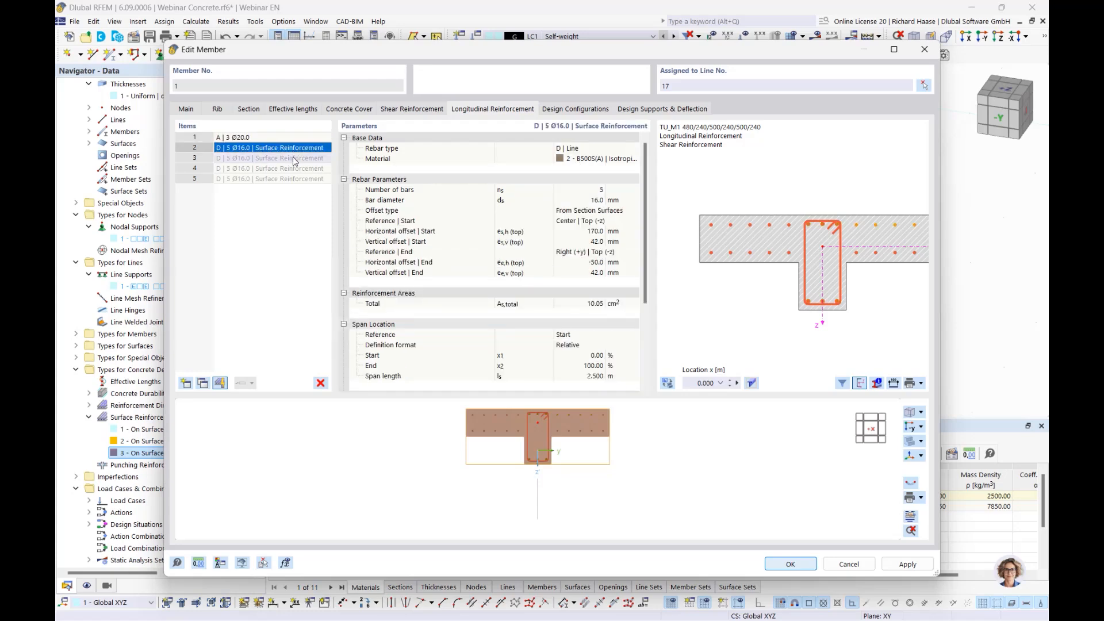
{"action": "left_click", "coordinate": [293, 158]}
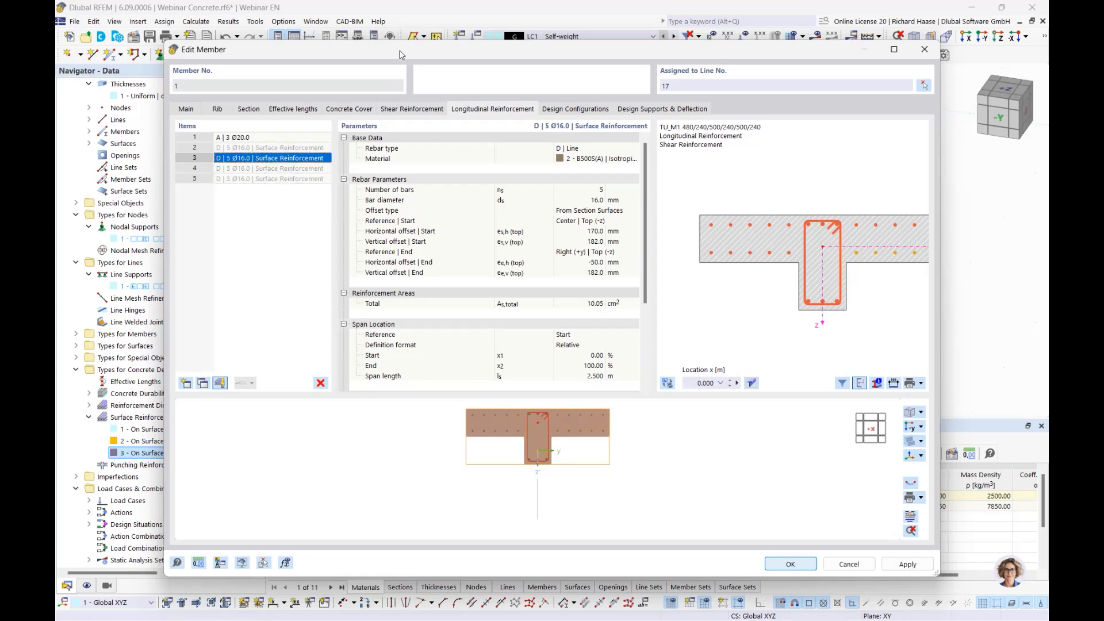
{"action": "left_click_drag", "start_coordinate": [401, 50], "coordinate": [432, 299]}
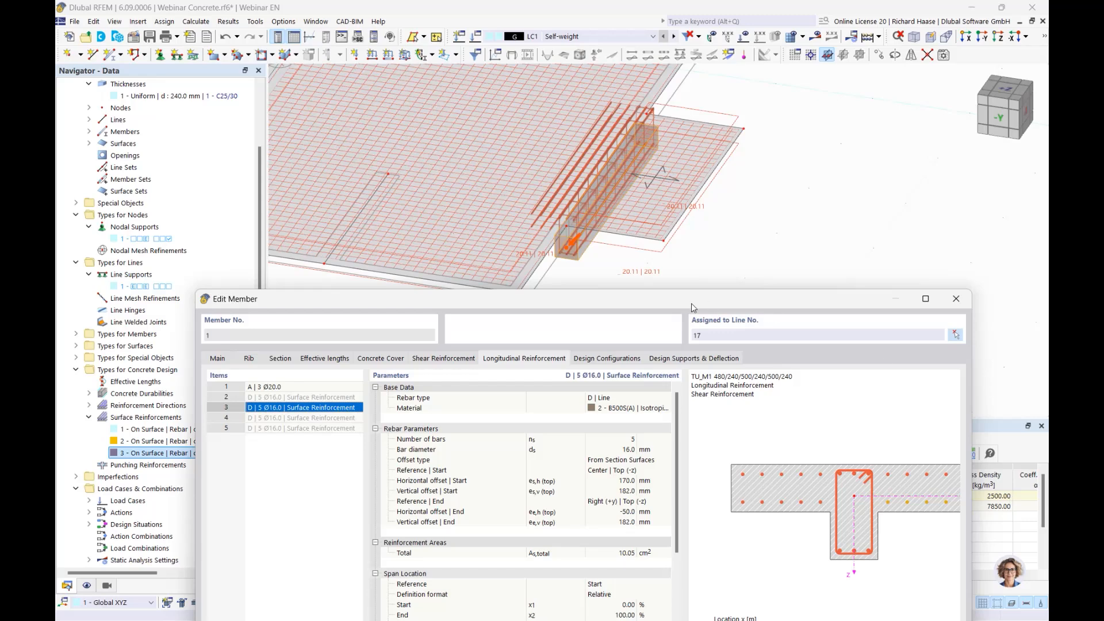
{"action": "left_click_drag", "start_coordinate": [684, 299], "coordinate": [659, 39]}
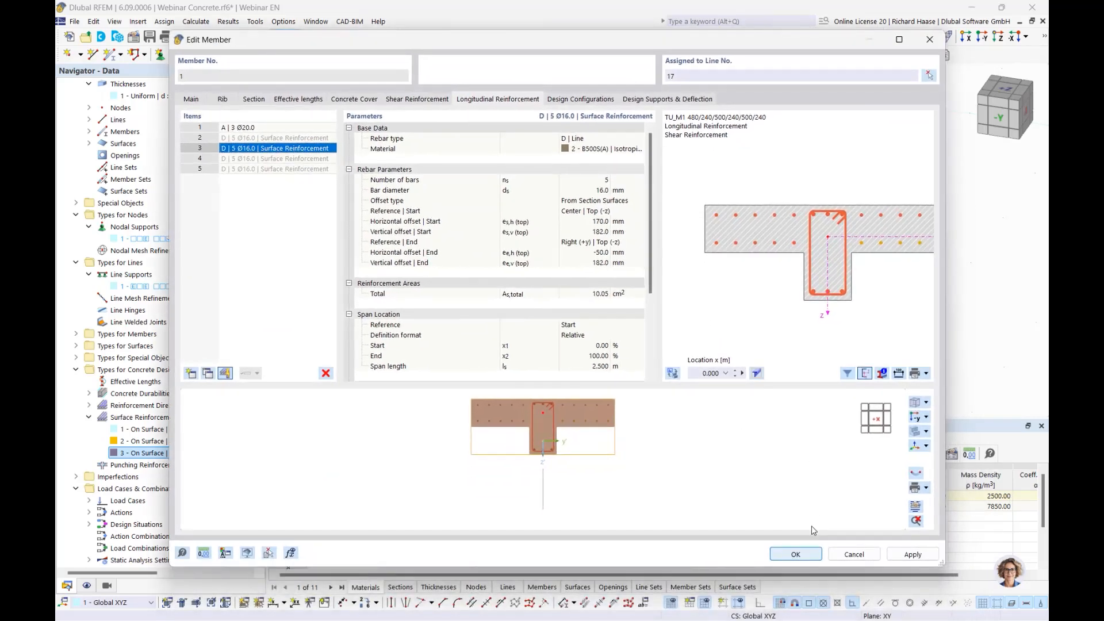
{"action": "left_click", "coordinate": [794, 555]}
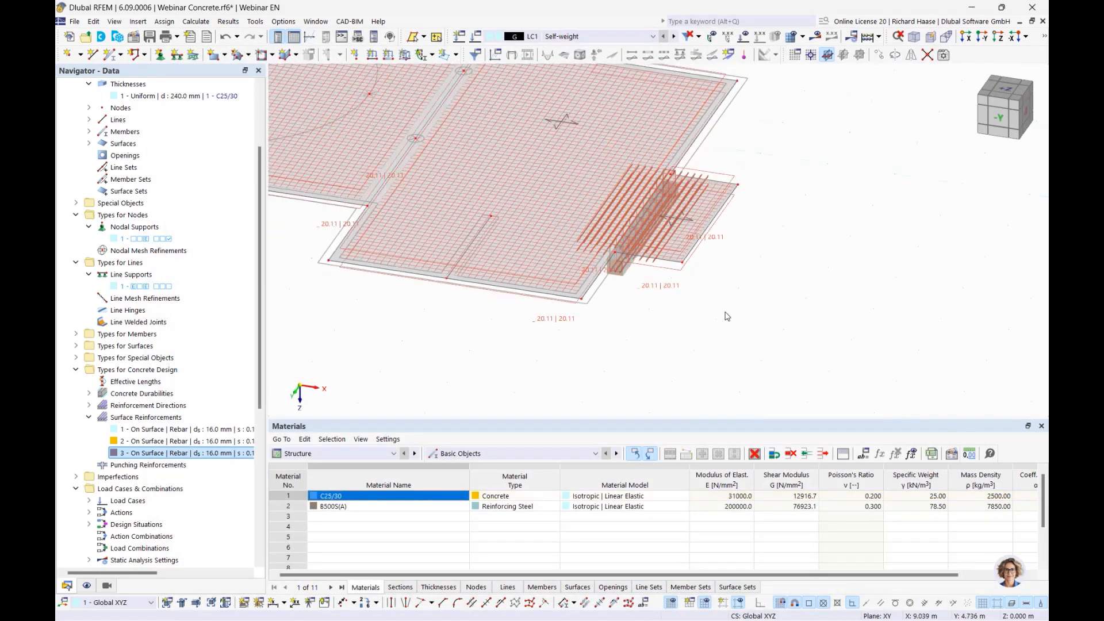
- Hide the concrete design types in the display and show the whole model as a wireframe
{"action": "scroll", "coordinate": [727, 316], "scroll_direction": "down", "scroll_amount": 5}
{"action": "key", "text": "ctrl+shift+i"}
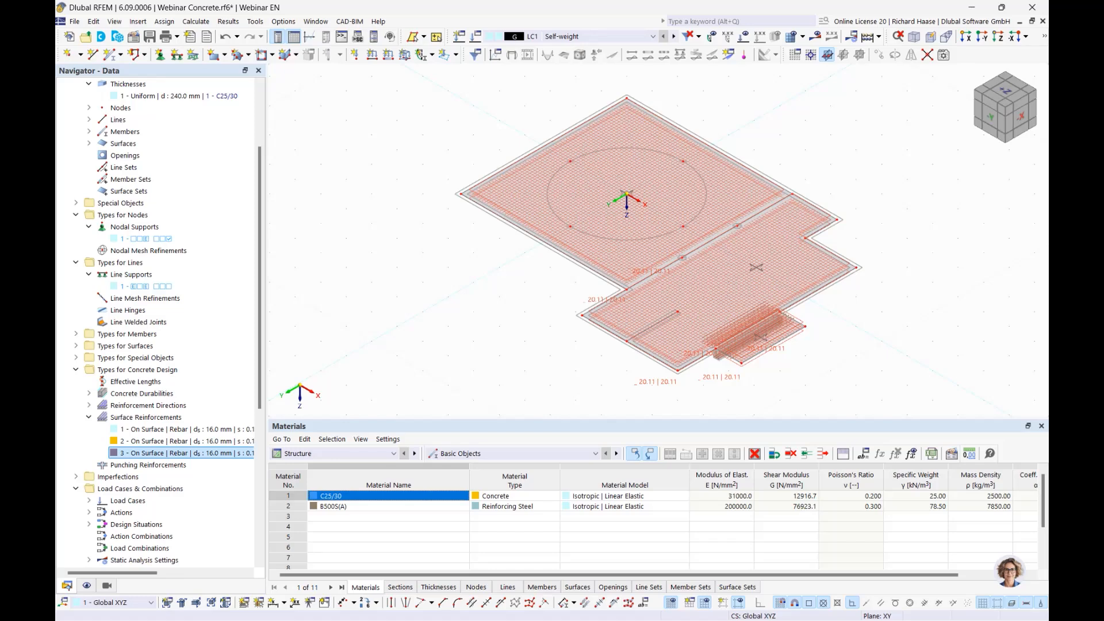
{"action": "left_click", "coordinate": [87, 585]}
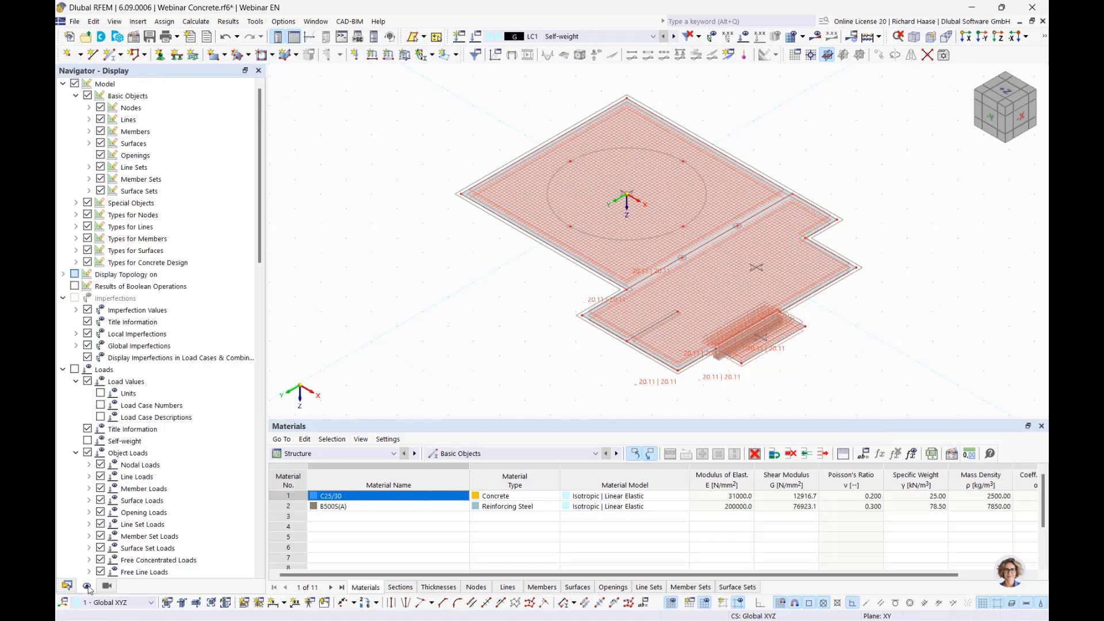
{"action": "left_click", "coordinate": [87, 263]}
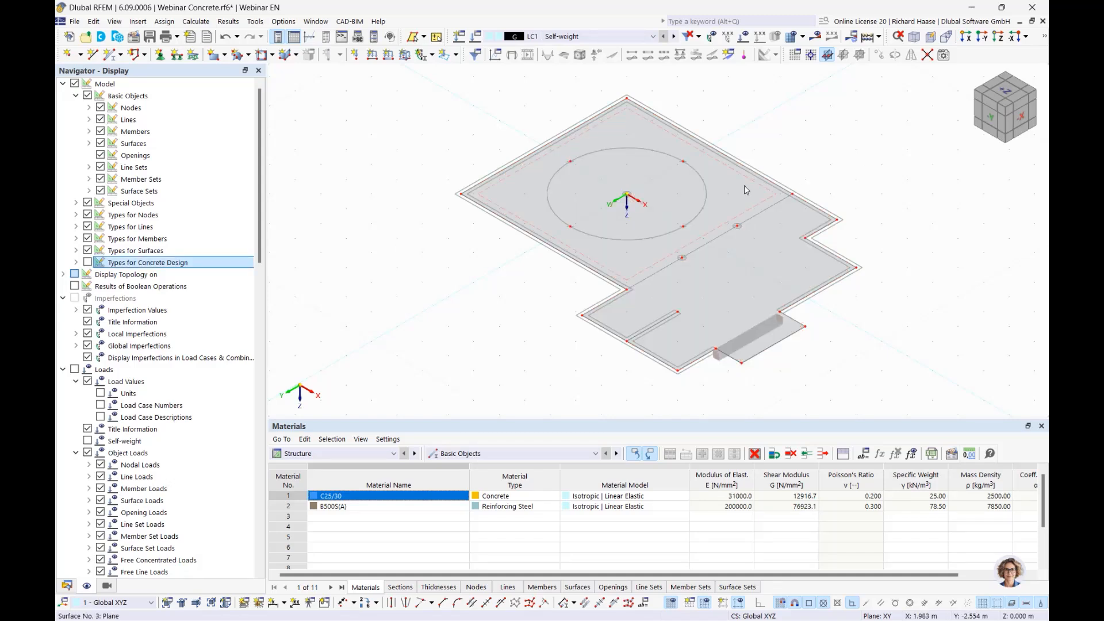
{"action": "left_click", "coordinate": [1045, 37]}
{"action": "left_click", "coordinate": [935, 52]}
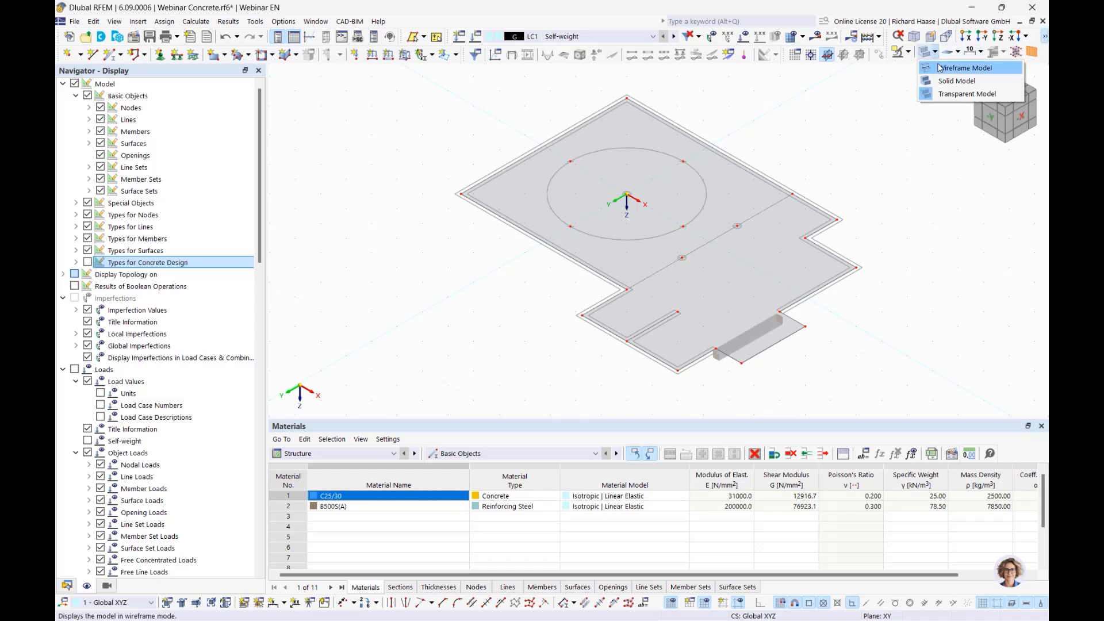
{"action": "left_click", "coordinate": [941, 69]}
- Activate punching design together for the four nodes on the circle in the square slab
{"action": "scroll", "coordinate": [670, 178], "scroll_direction": "up", "scroll_amount": 4}
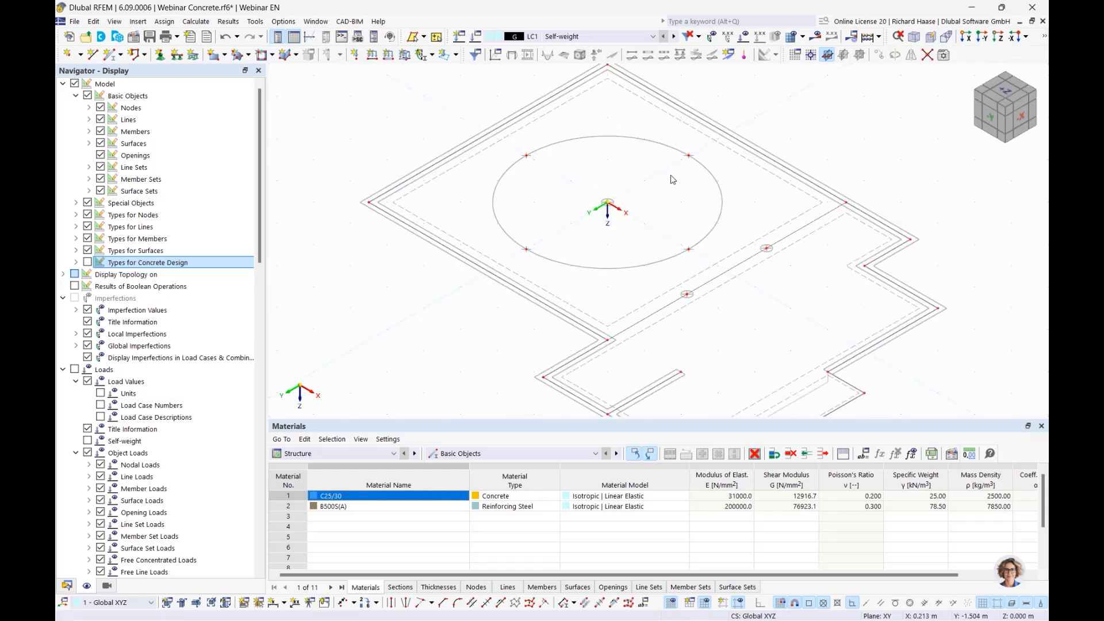
{"action": "middle_click_drag", "start_coordinate": [672, 179], "coordinate": [665, 195]}
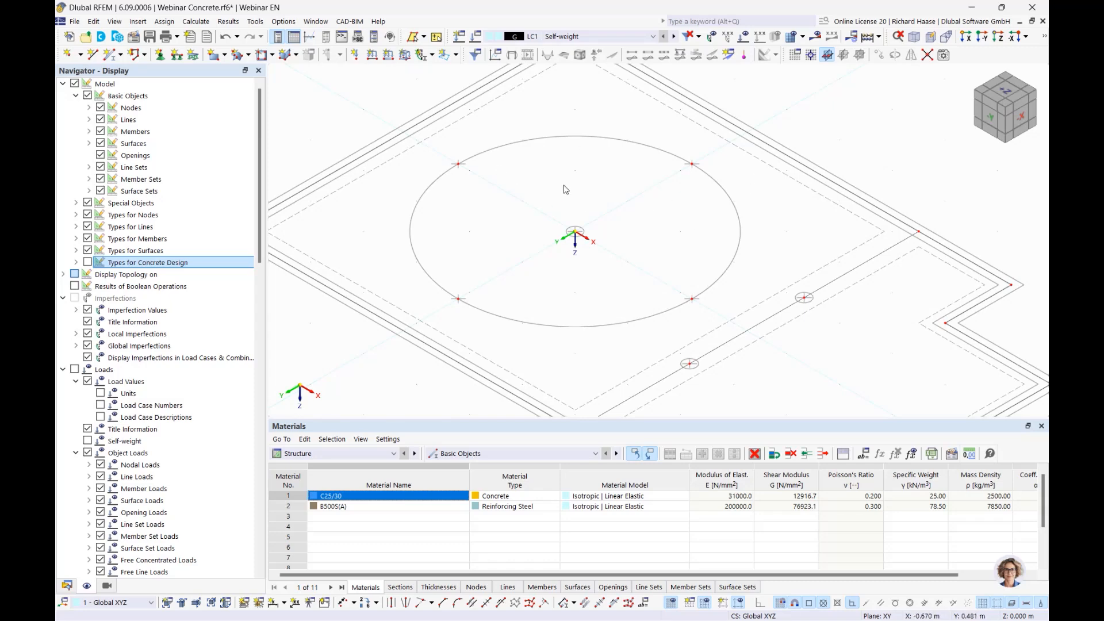
{"action": "scroll", "coordinate": [460, 167], "scroll_direction": "up", "scroll_amount": 1}
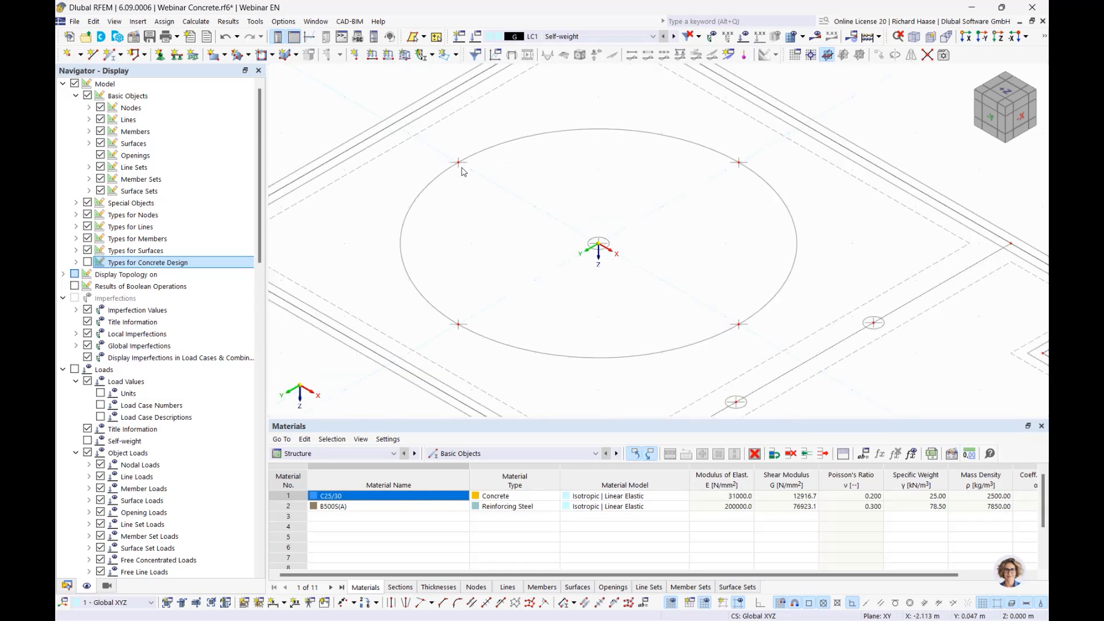
{"action": "mouse_move", "coordinate": [460, 167]}
{"action": "left_click", "coordinate": [458, 162]}
{"action": "left_click", "coordinate": [738, 163]}
{"action": "left_click", "coordinate": [738, 324]}
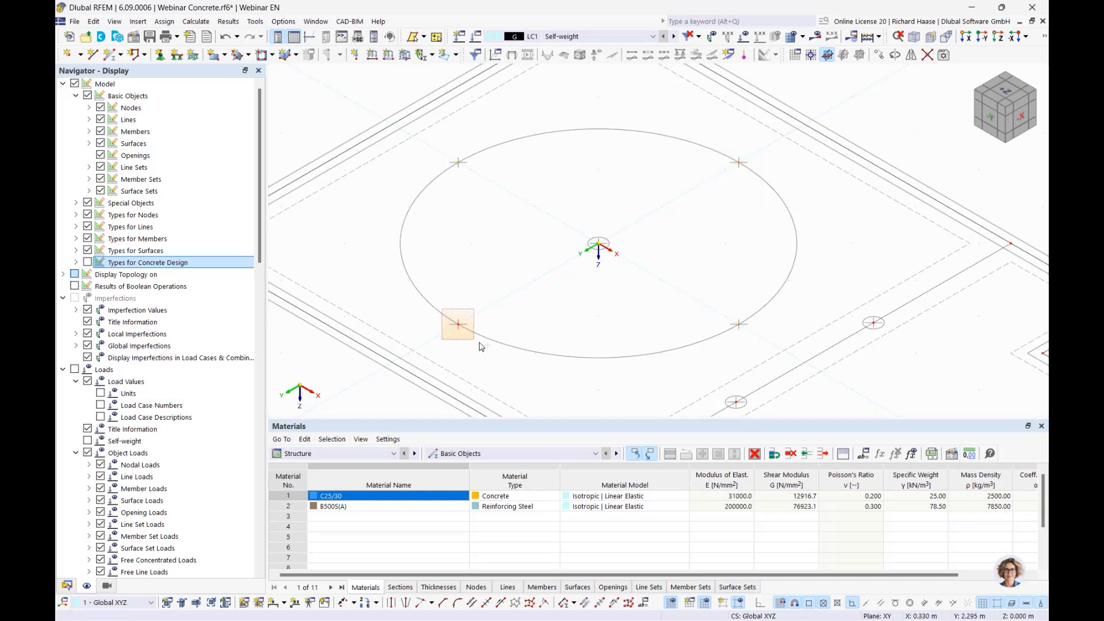
{"action": "left_click", "coordinate": [458, 324]}
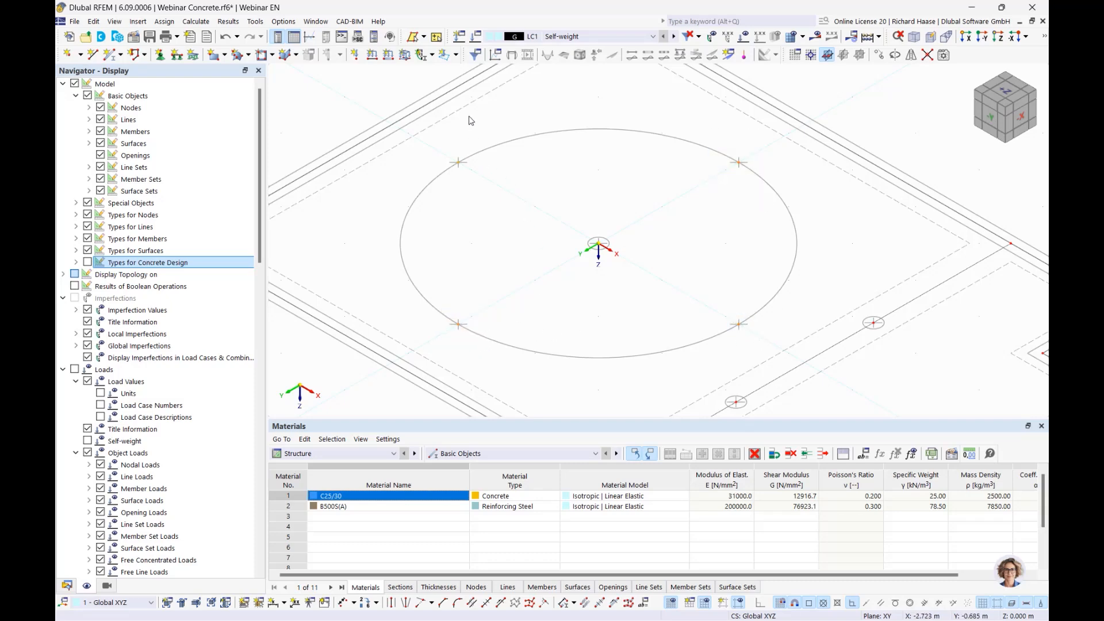
{"action": "right_click", "coordinate": [459, 165]}
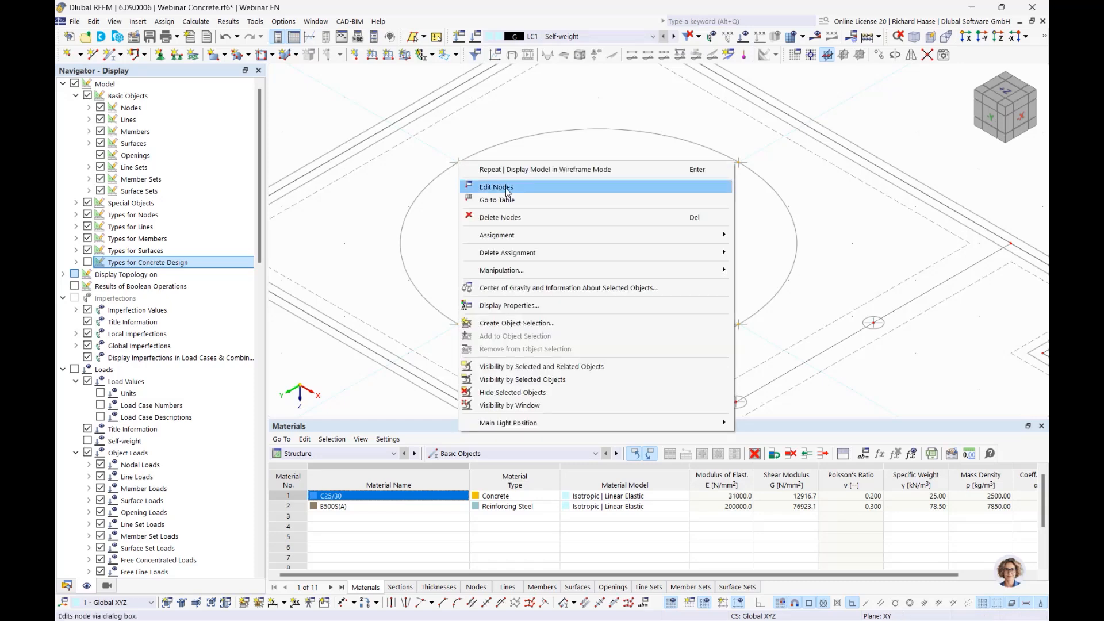
{"action": "left_click", "coordinate": [508, 192]}
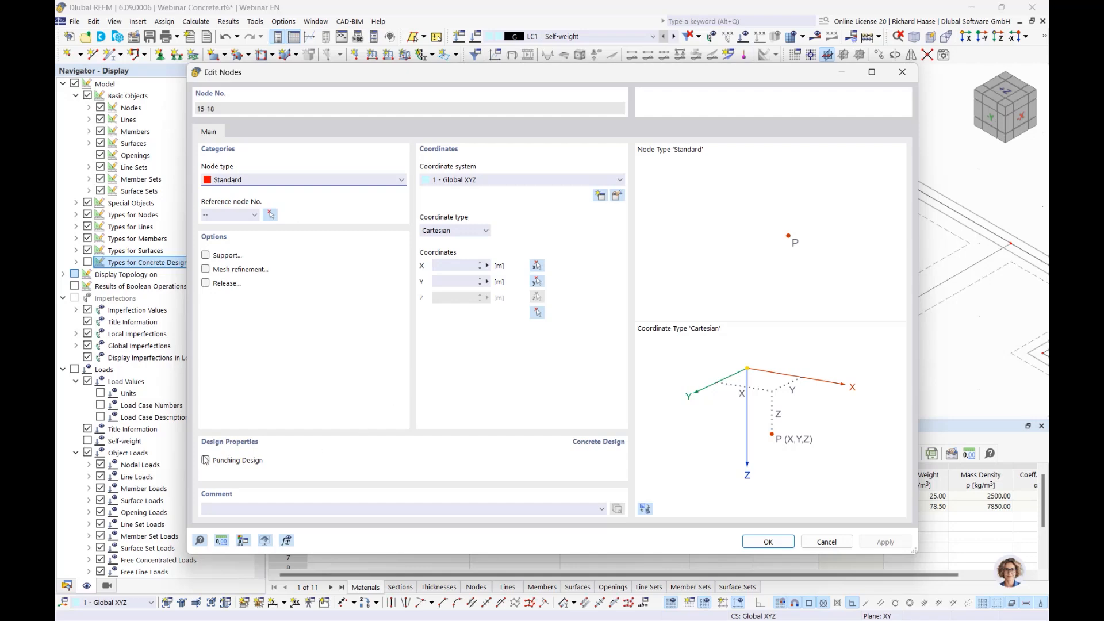
{"action": "left_click", "coordinate": [234, 462]}
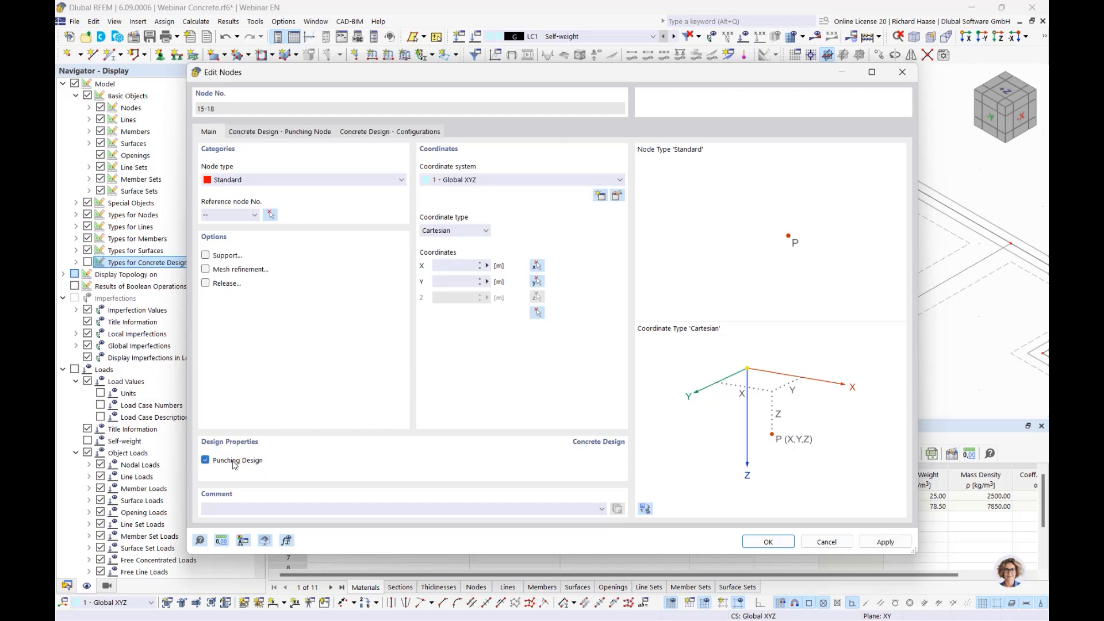
- Create a new ultimate configuration named Silo for the four nodes and open its punching parameters
{"action": "left_click", "coordinate": [389, 134]}
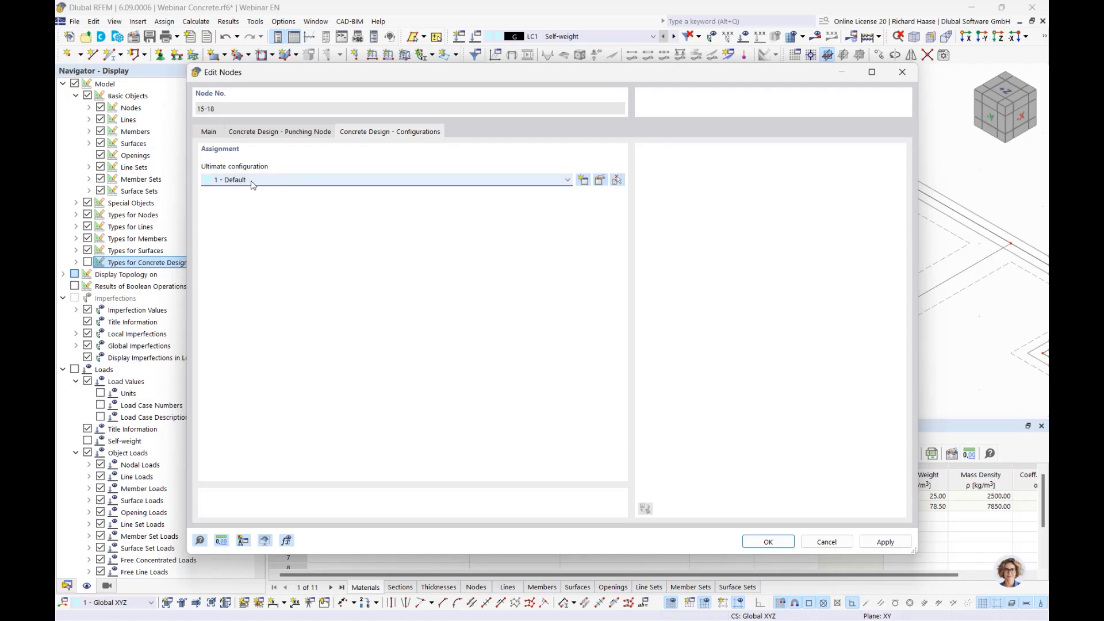
{"action": "left_click", "coordinate": [582, 180]}
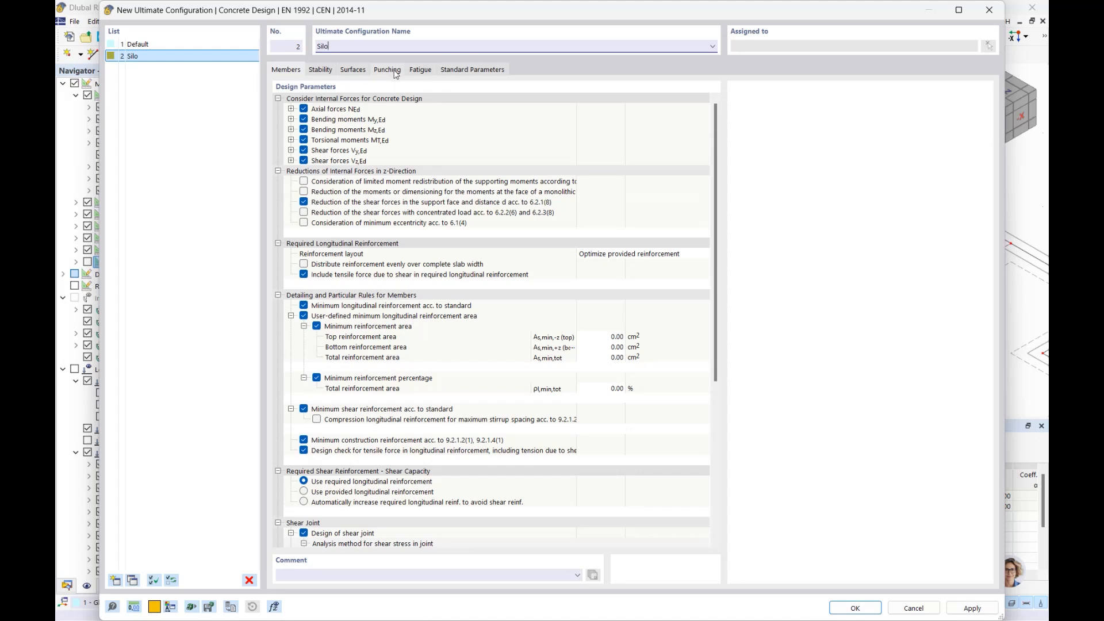
{"action": "left_click", "coordinate": [394, 70]}
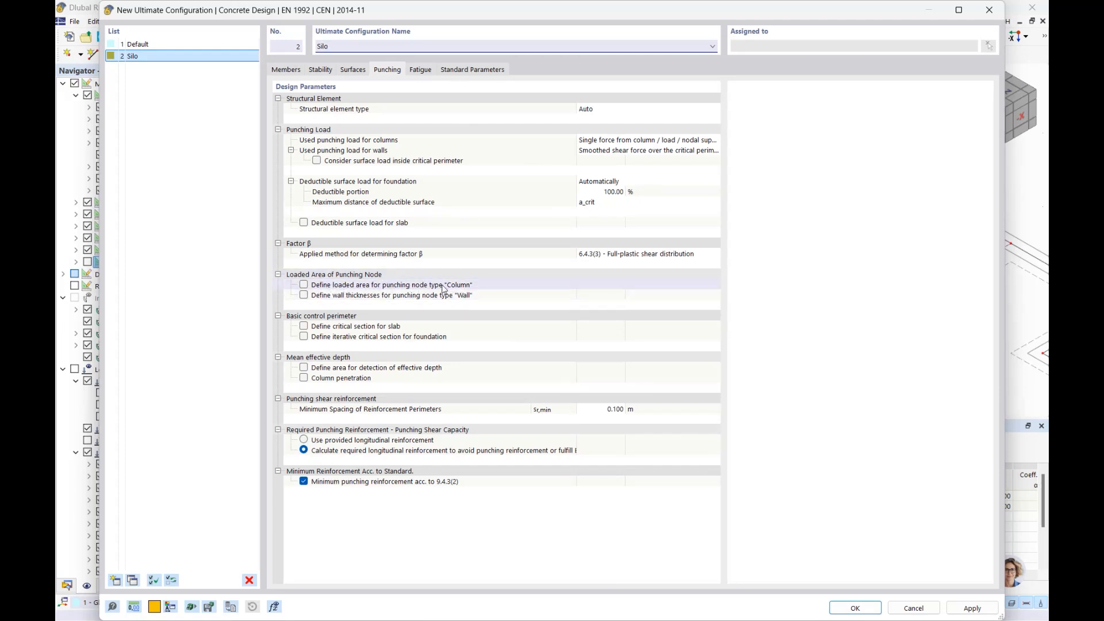
- Define a rectangular loaded area of 0.300 m by 0.300 m for column-type punching nodes and accept the configuration
{"action": "left_click", "coordinate": [303, 285]}
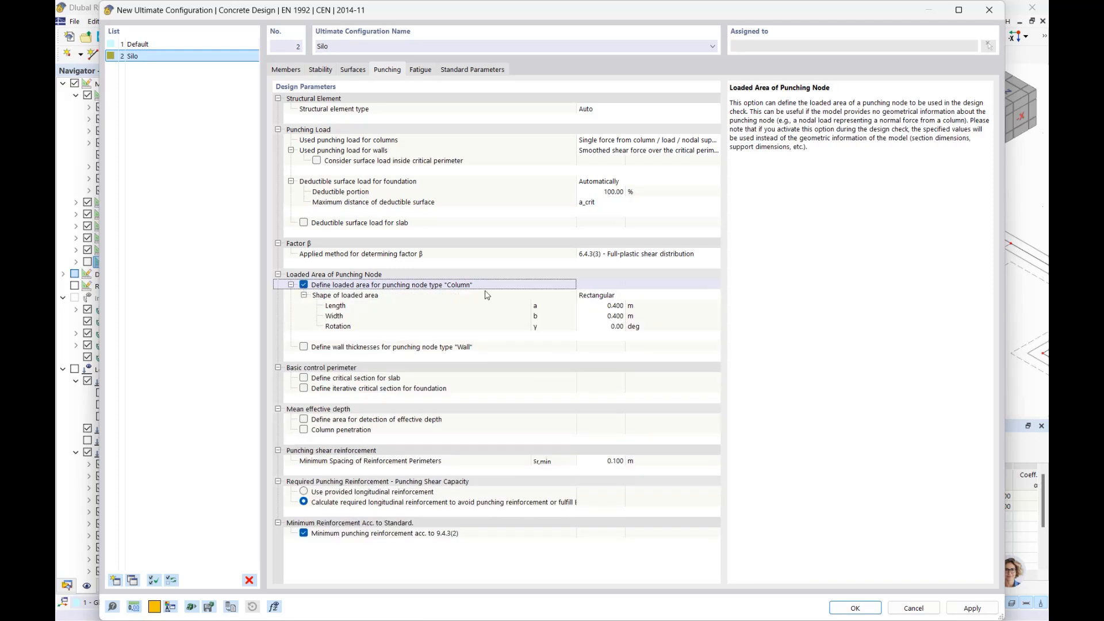
{"action": "left_click", "coordinate": [601, 306]}
{"action": "key", "text": "BackSpace"}
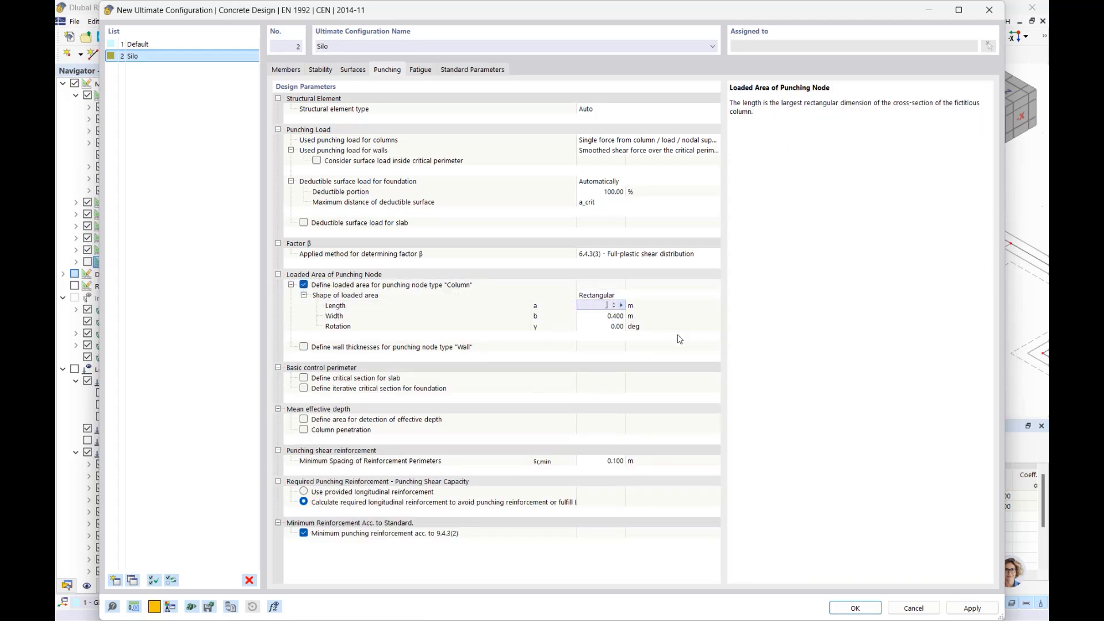
{"action": "left_click", "coordinate": [606, 318]}
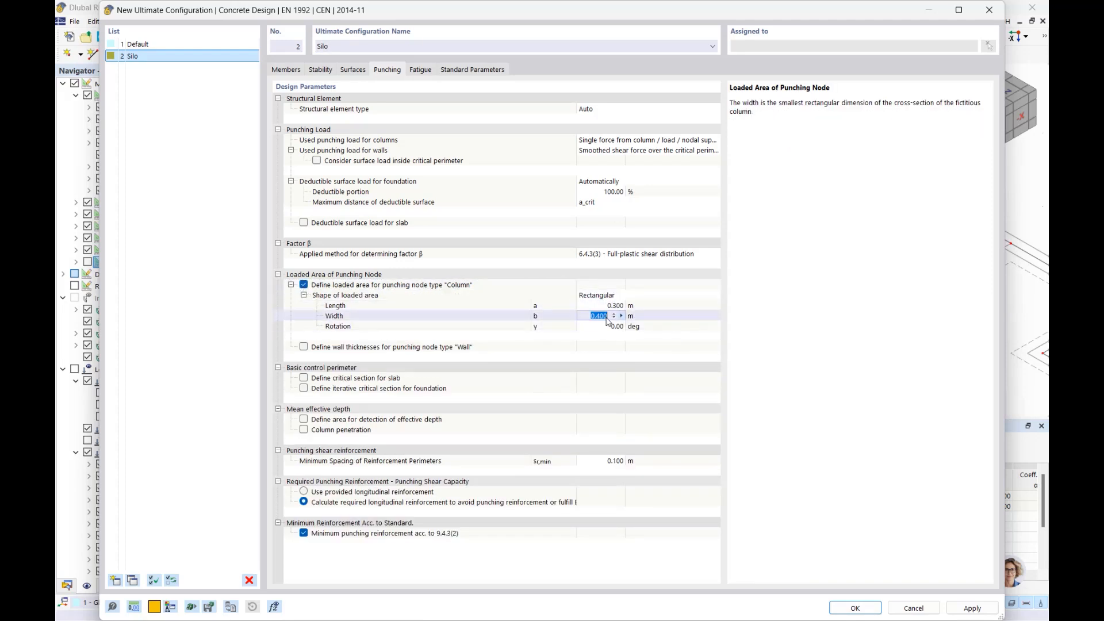
{"action": "key", "text": "BackSpace"}
{"action": "type", "text": ".3"}
{"action": "key", "text": "Return"}
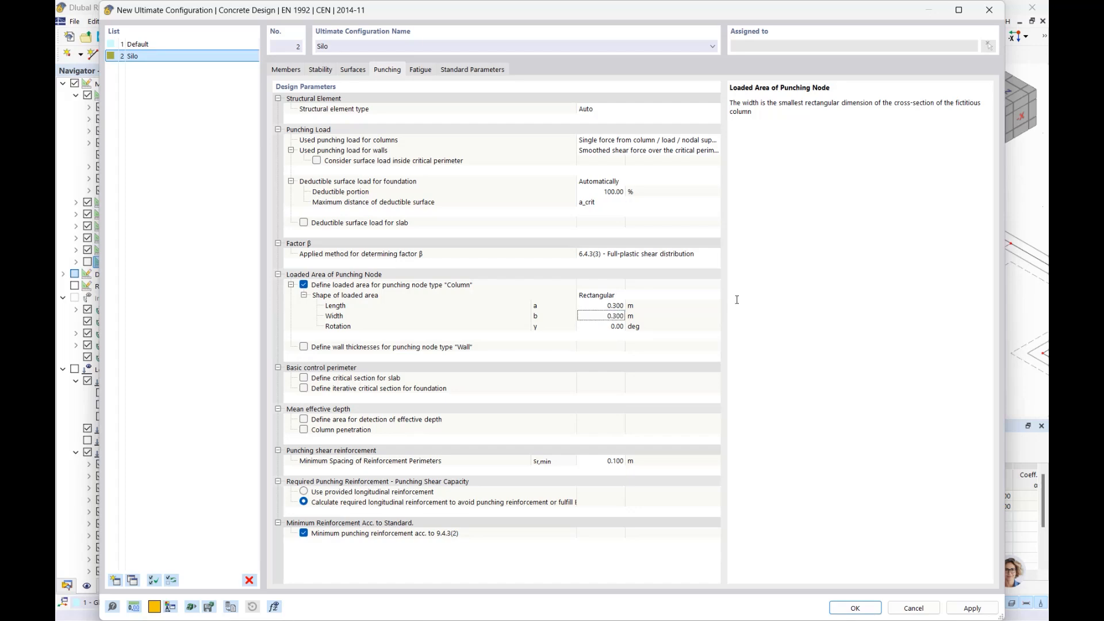
{"action": "left_click", "coordinate": [856, 608]}
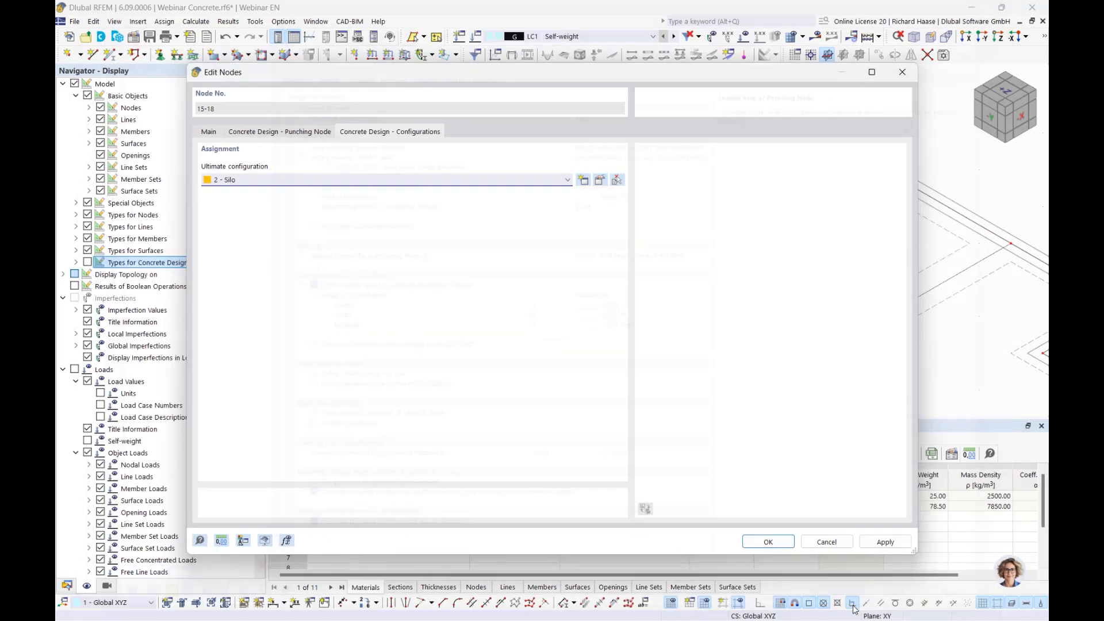
- Accept the punching settings for the four circle nodes and show the whole model in plan view along +Z
{"action": "left_click", "coordinate": [765, 542]}
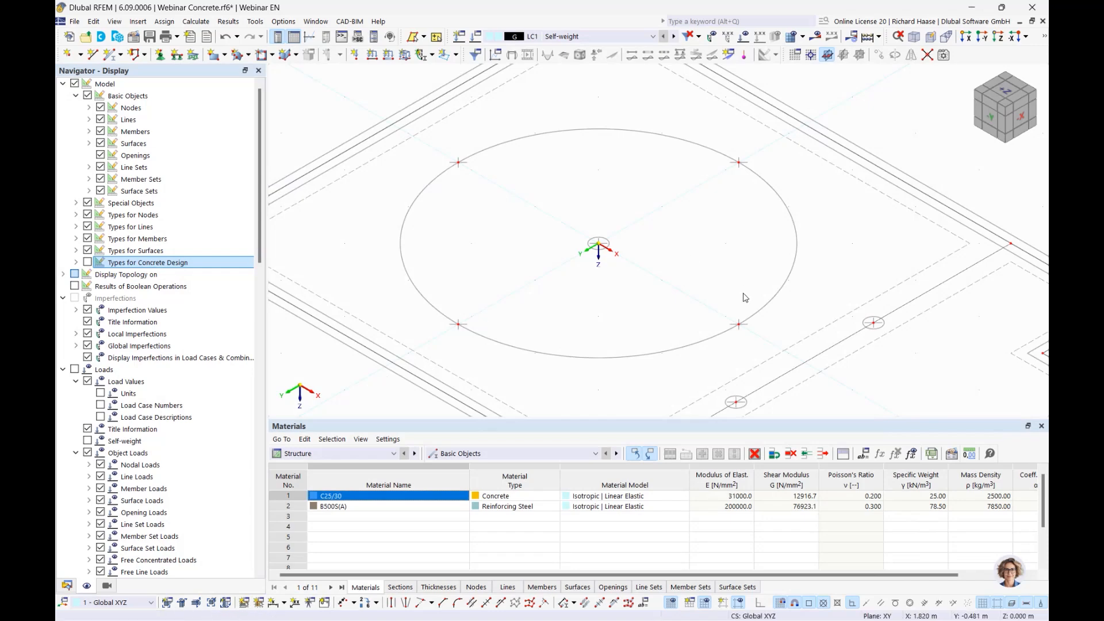
{"action": "scroll", "coordinate": [690, 397], "scroll_direction": "down", "scroll_amount": 3}
{"action": "middle_click_drag", "start_coordinate": [689, 396], "coordinate": [557, 226]}
{"action": "left_click", "coordinate": [1005, 91]}
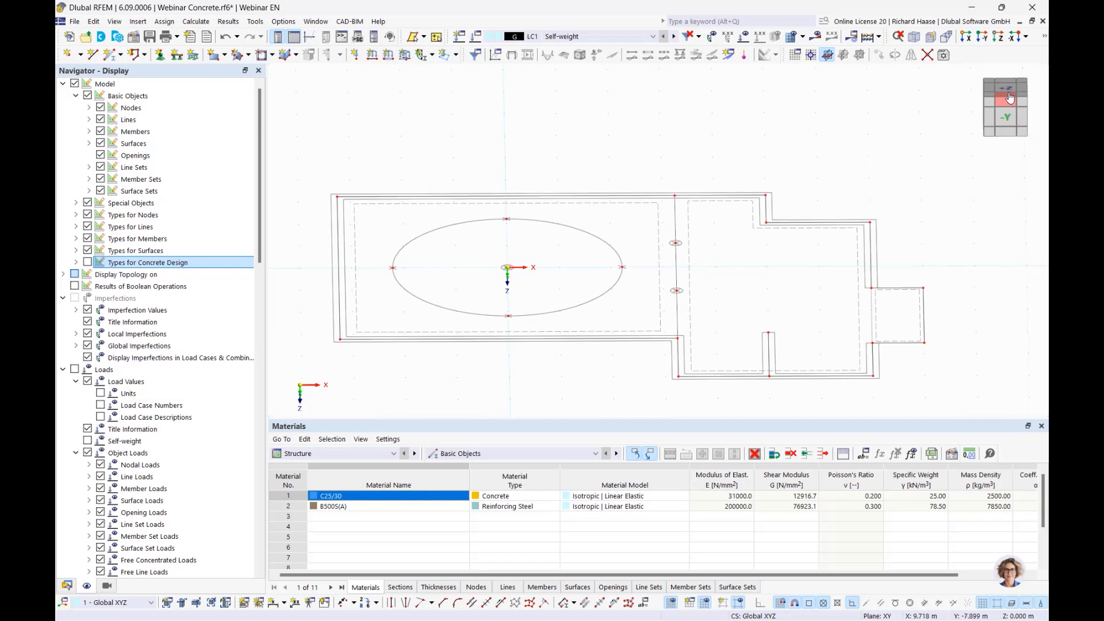
{"action": "left_click", "coordinate": [1010, 99]}
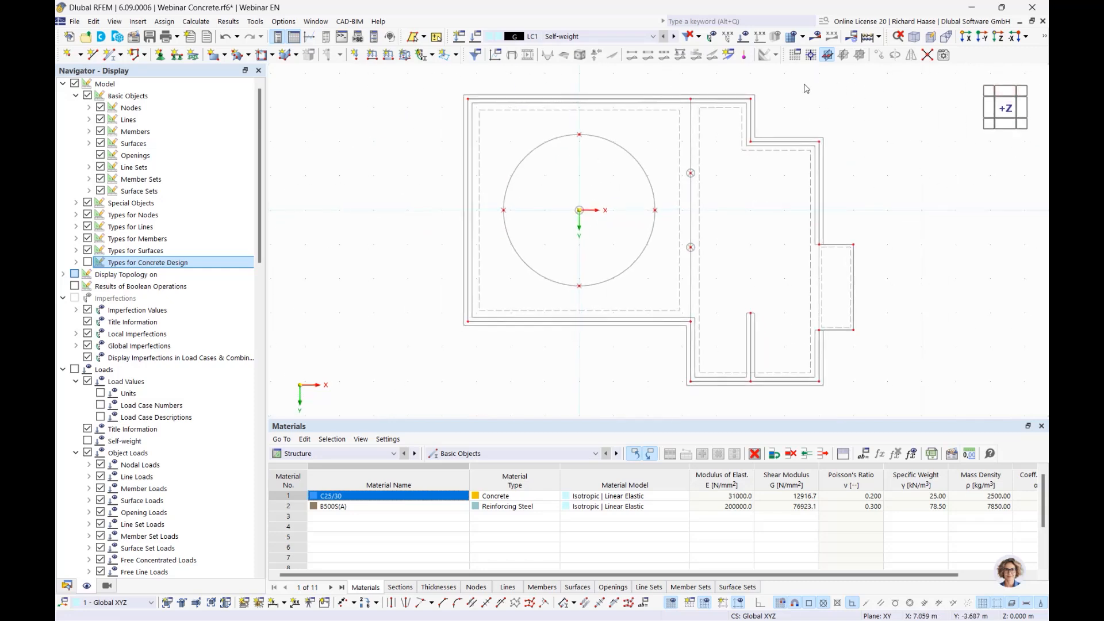
- Check the deflection analysis settings of the square slab containing the circle, keeping the surface type Double-supported
{"action": "double_click", "coordinate": [657, 114]}
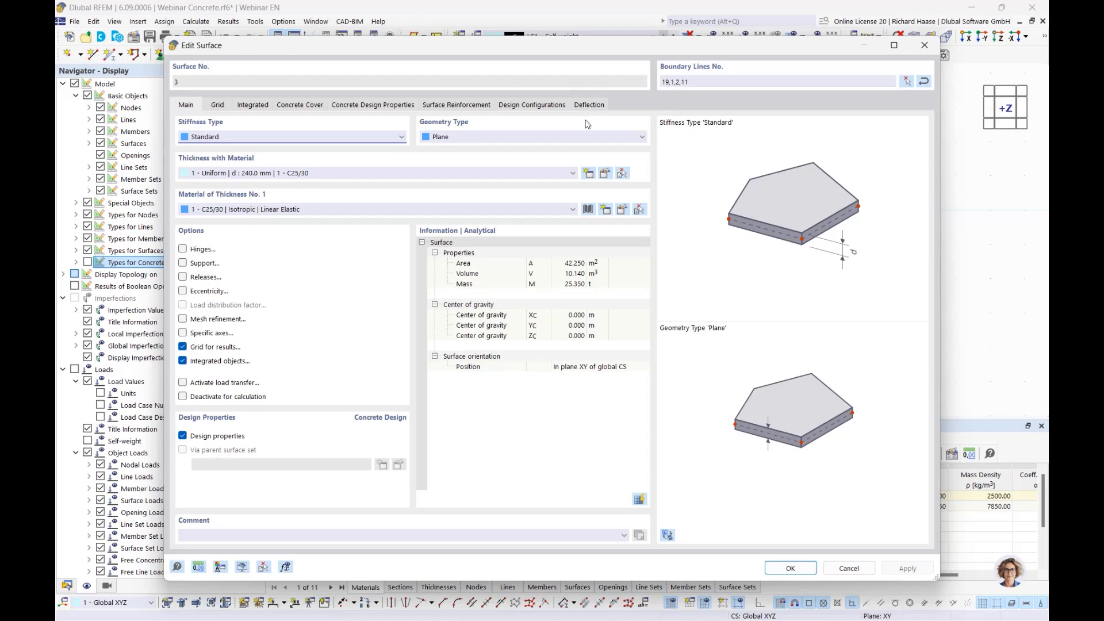
{"action": "left_click", "coordinate": [593, 104]}
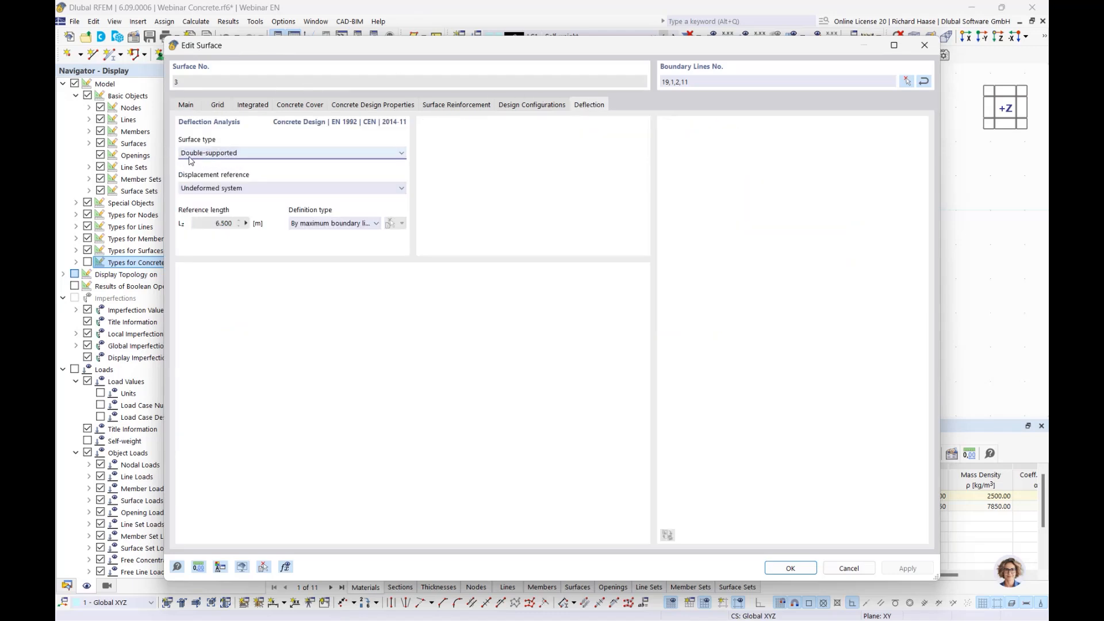
{"action": "left_click", "coordinate": [232, 155]}
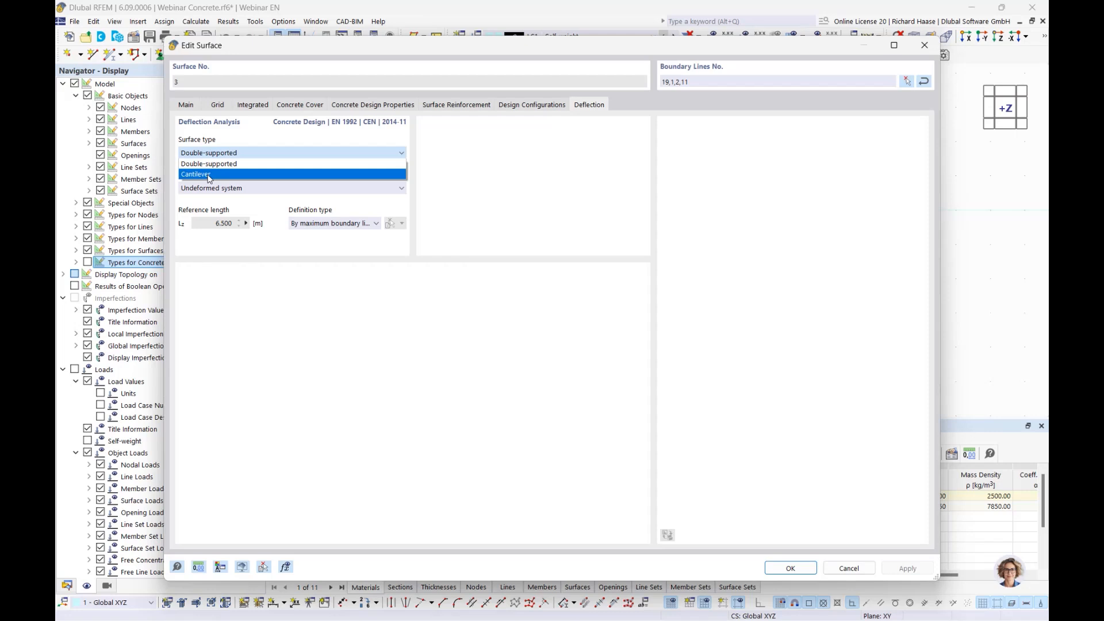
{"action": "left_click", "coordinate": [263, 168]}
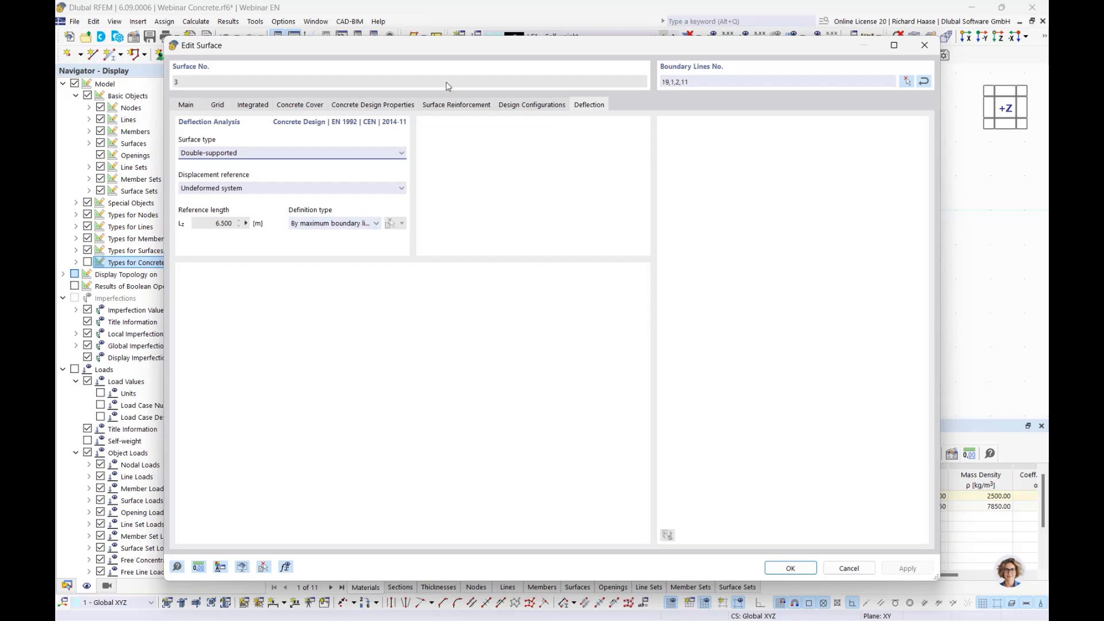
{"action": "left_click_drag", "start_coordinate": [483, 49], "coordinate": [503, 312]}
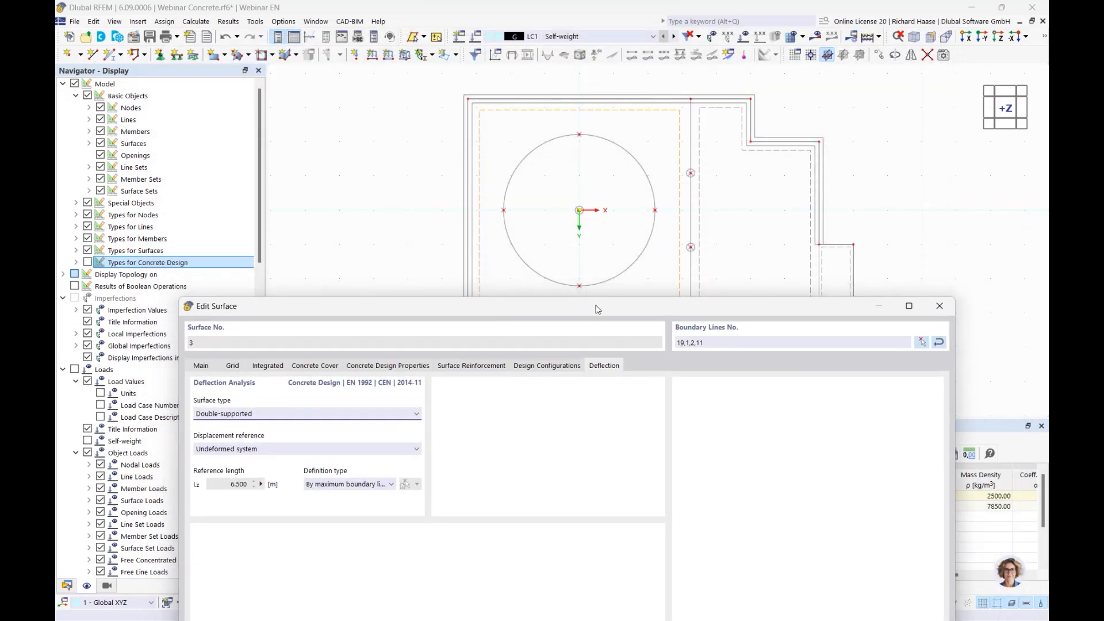
{"action": "left_click_drag", "start_coordinate": [596, 305], "coordinate": [607, 354]}
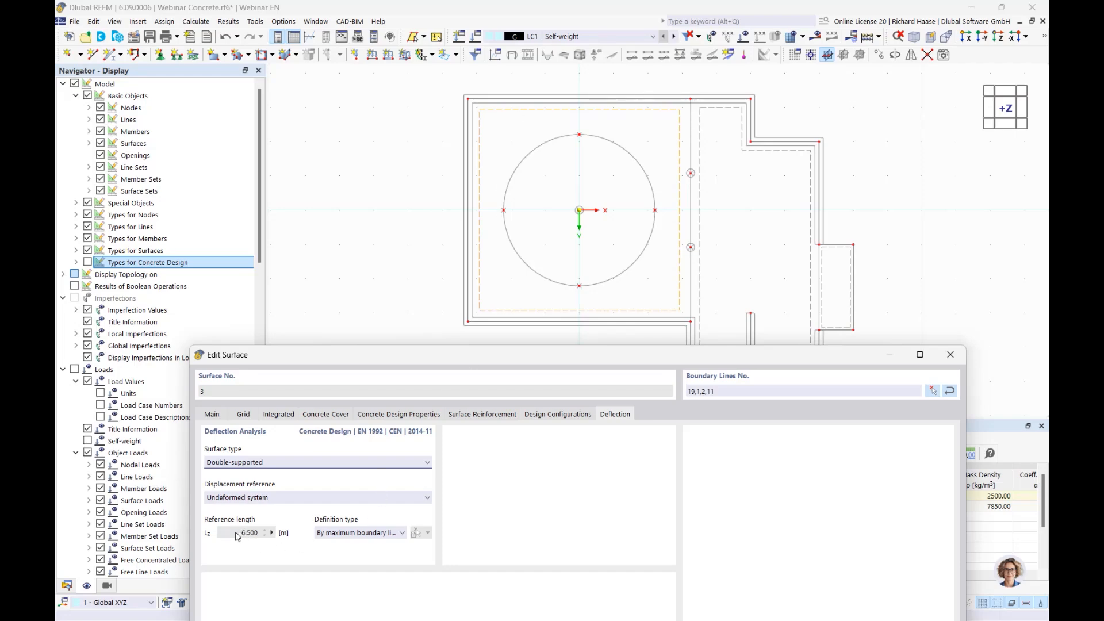
{"action": "left_click_drag", "start_coordinate": [434, 360], "coordinate": [326, 15]}
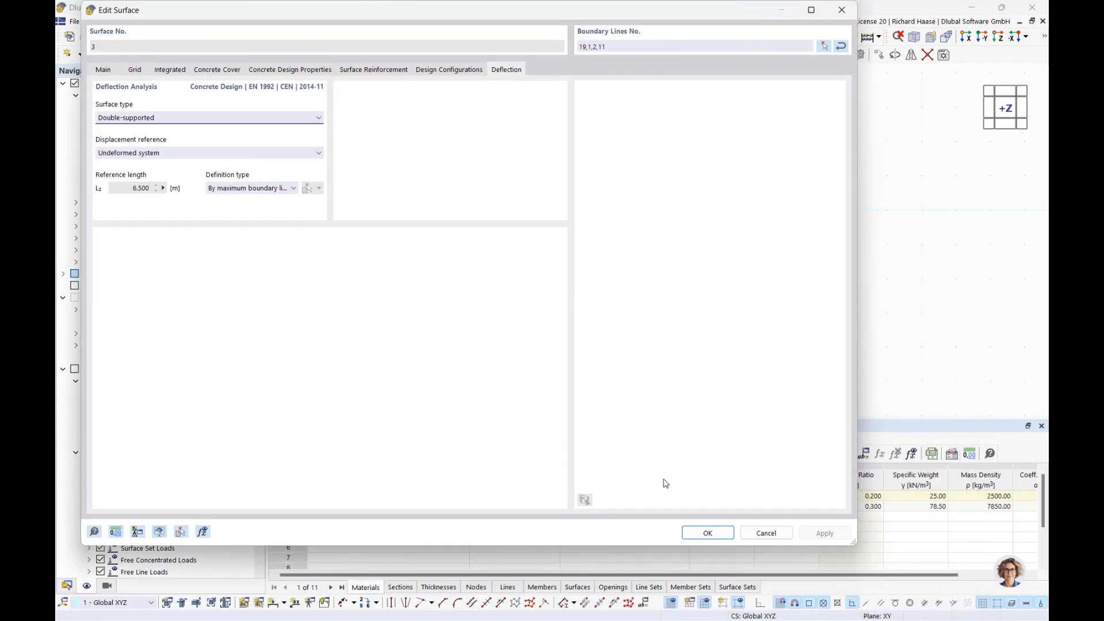
{"action": "left_click", "coordinate": [707, 532]}
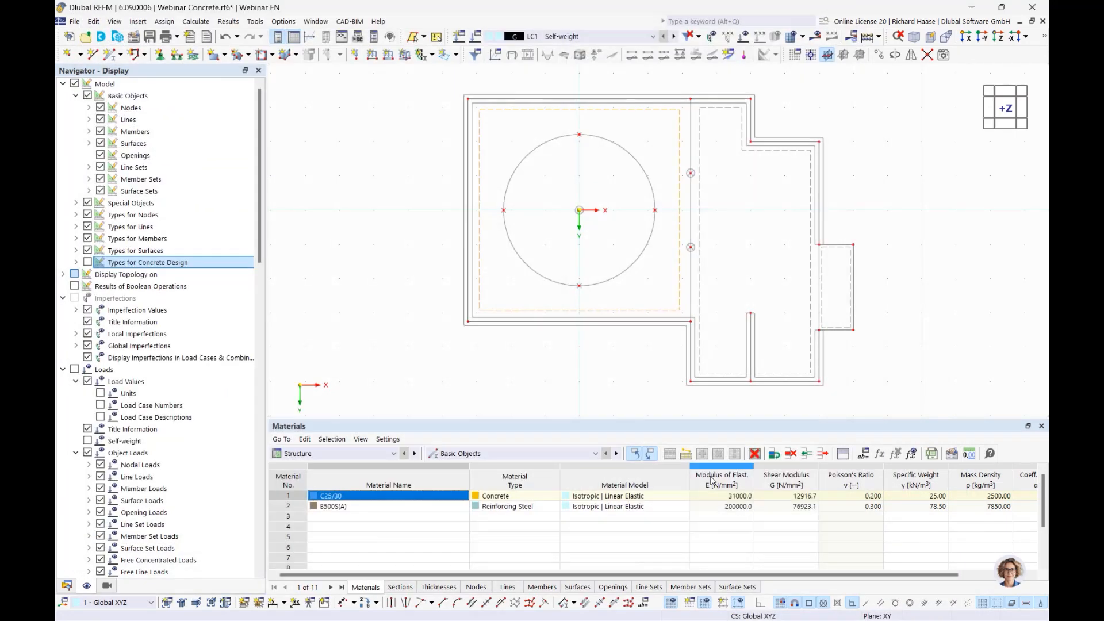
- Switch the deflection reference length of the large stepped slab beside the square slab to manual definition
{"action": "double_click", "coordinate": [752, 151]}
{"action": "left_click", "coordinate": [505, 70]}
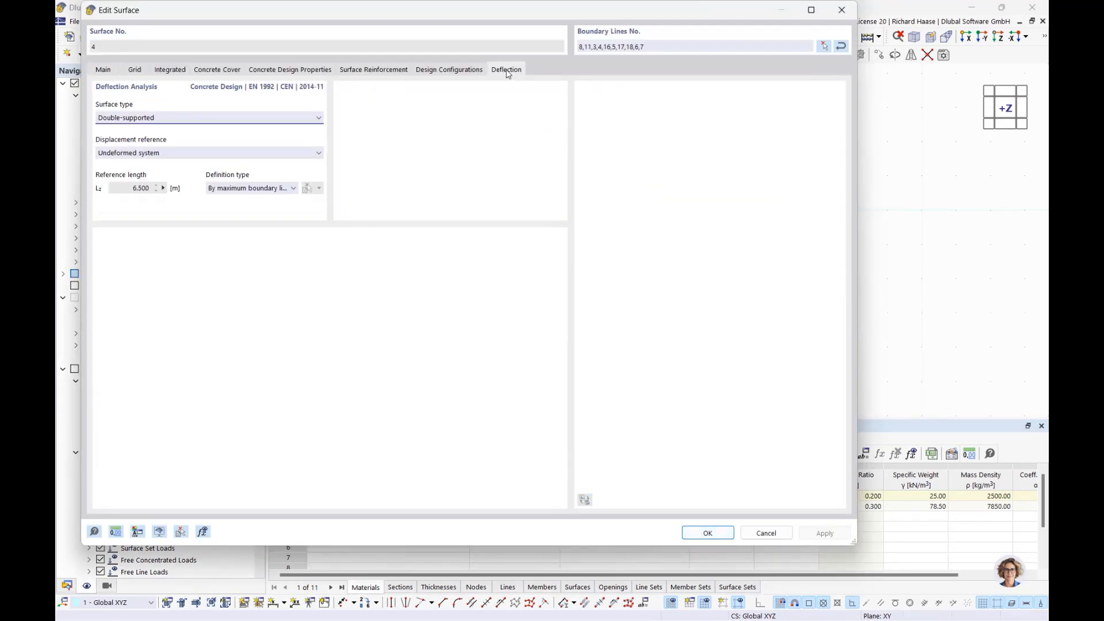
{"action": "left_click_drag", "start_coordinate": [563, 14], "coordinate": [586, 82]}
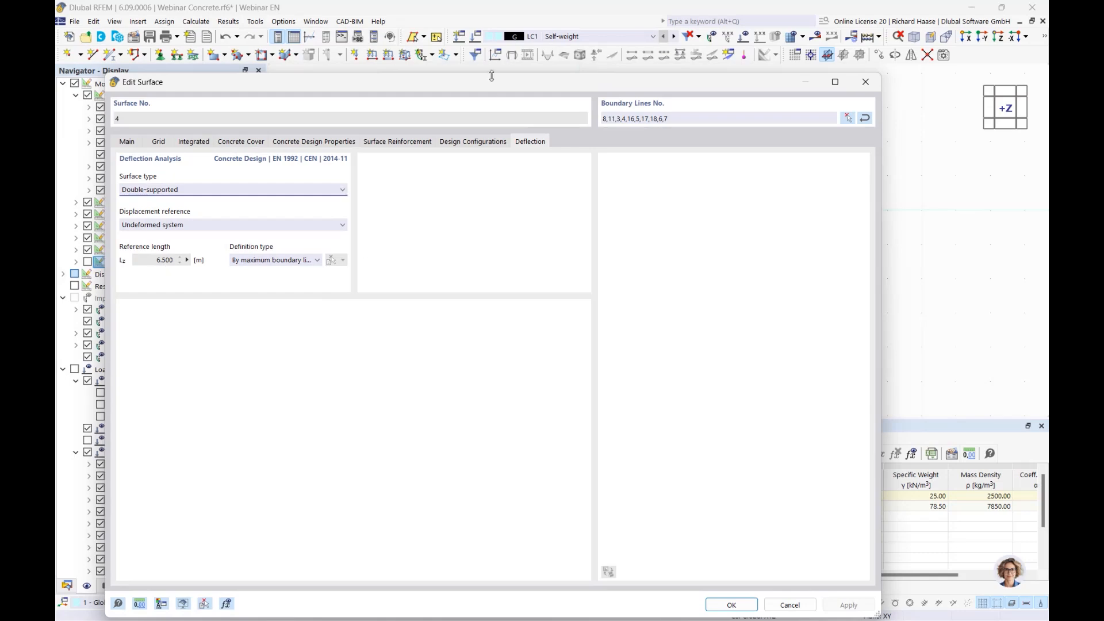
{"action": "left_click_drag", "start_coordinate": [502, 85], "coordinate": [468, 71]}
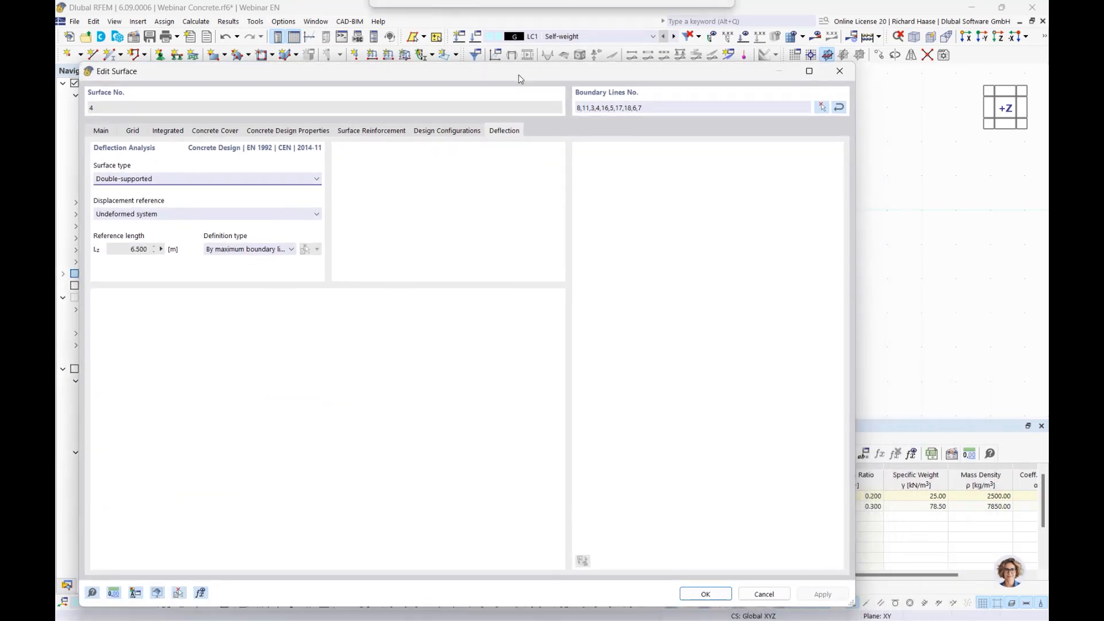
{"action": "left_click", "coordinate": [239, 253]}
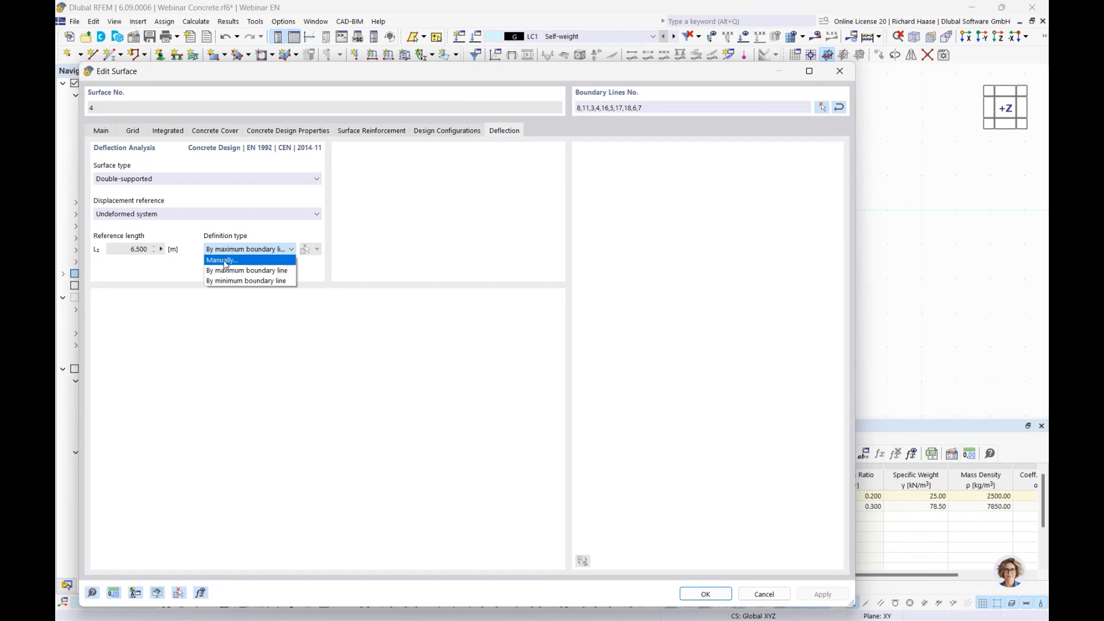
{"action": "left_click", "coordinate": [225, 261]}
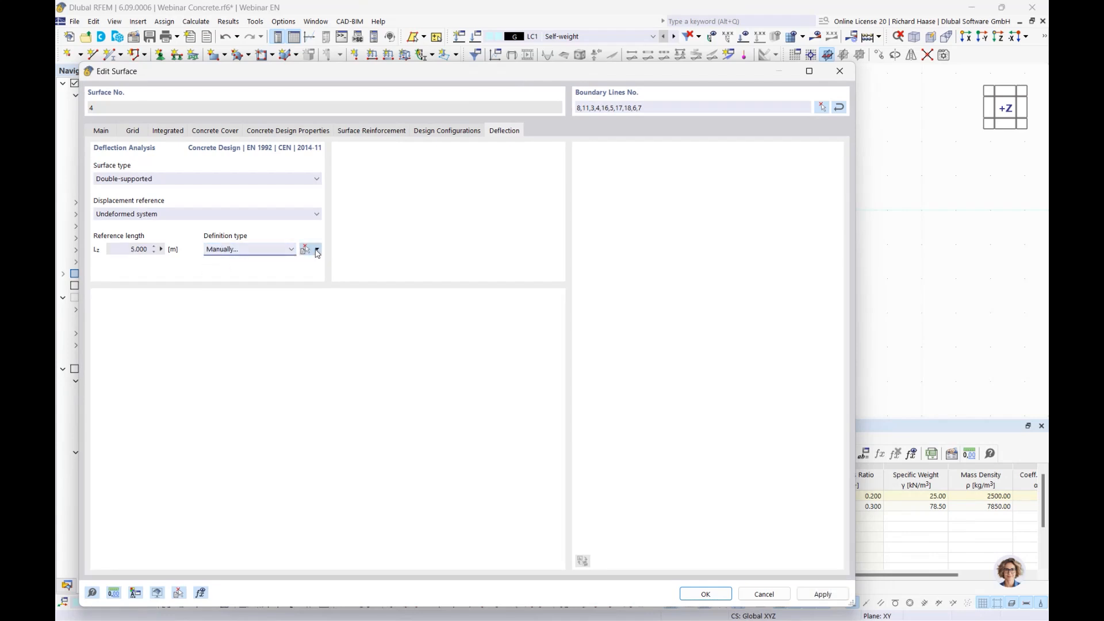
- Define the stepped slab's 3.750 m reference length from the two end nodes of its lower edge and accept the surface settings
{"action": "left_click", "coordinate": [317, 250]}
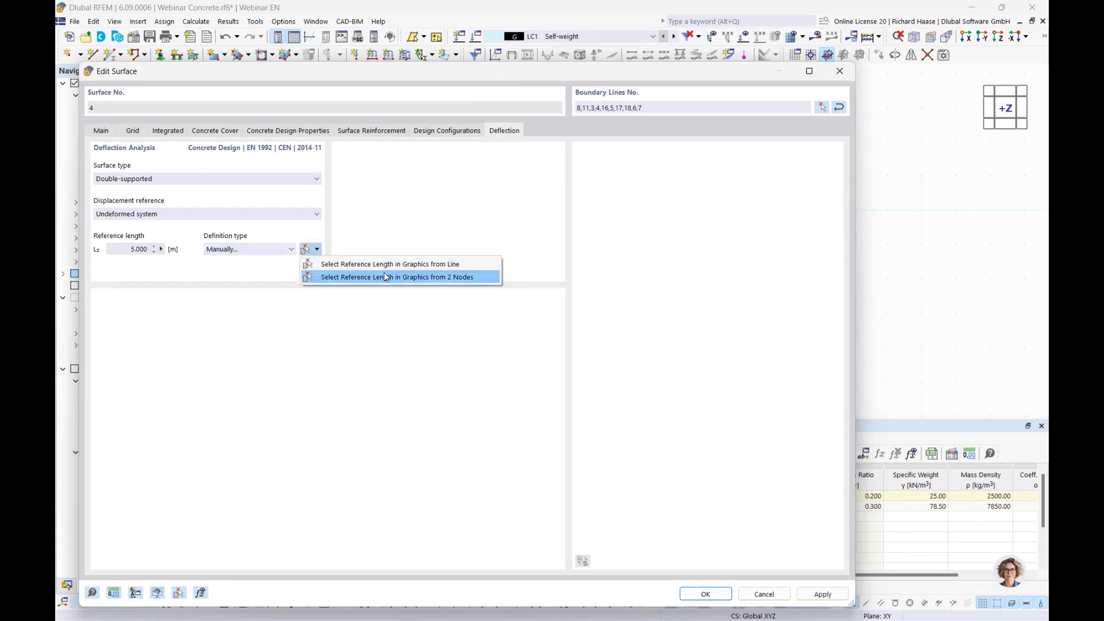
{"action": "left_click", "coordinate": [437, 278]}
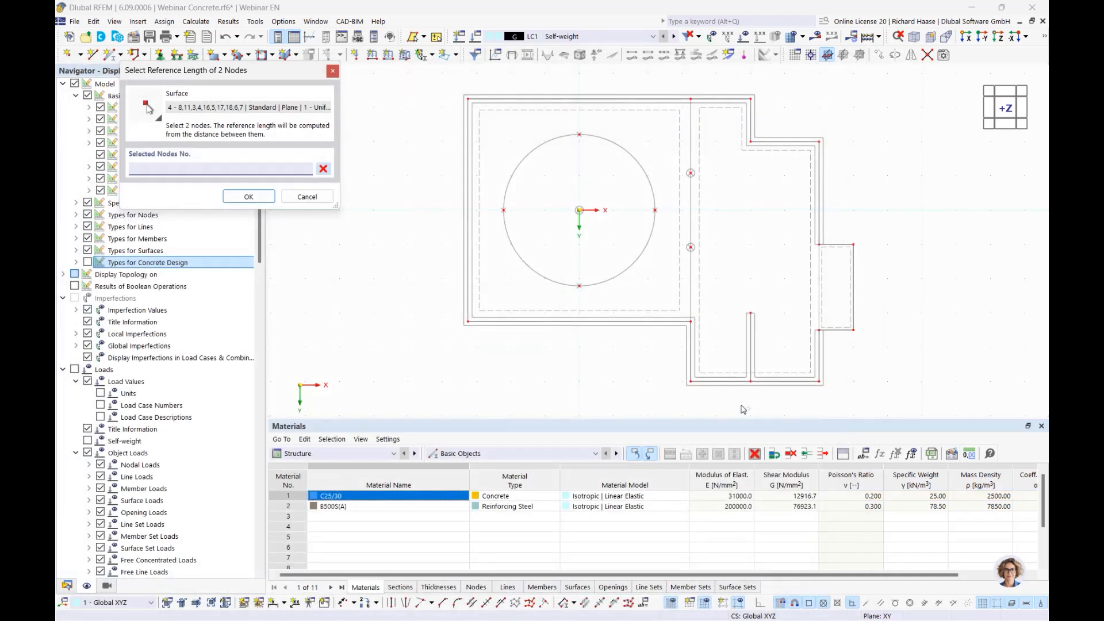
{"action": "scroll", "coordinate": [708, 396], "scroll_direction": "up", "scroll_amount": 2}
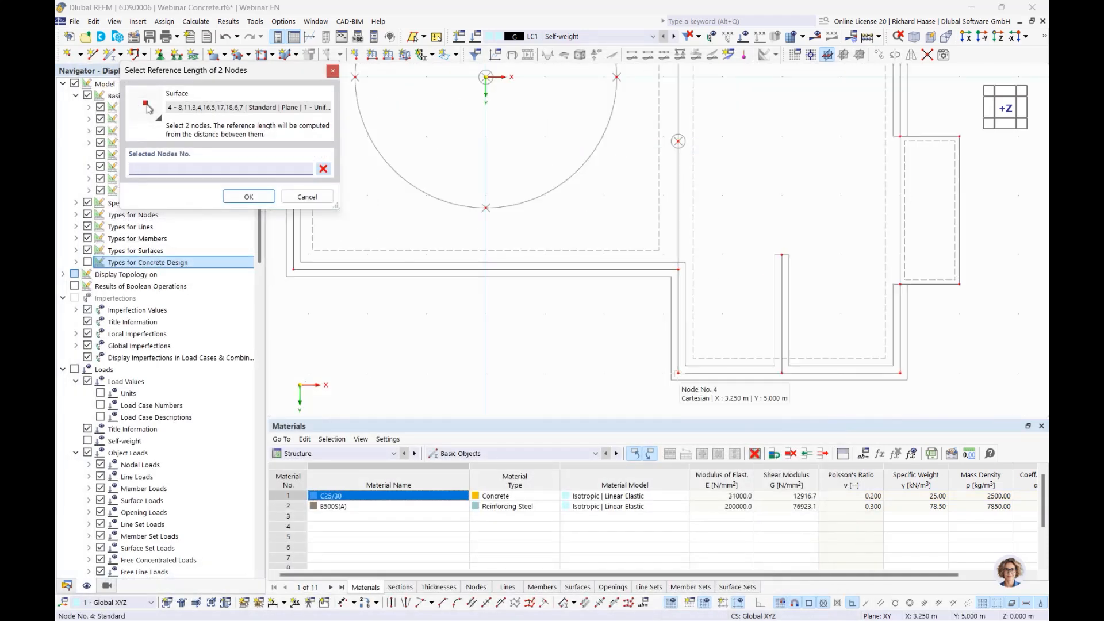
{"action": "left_click", "coordinate": [678, 372]}
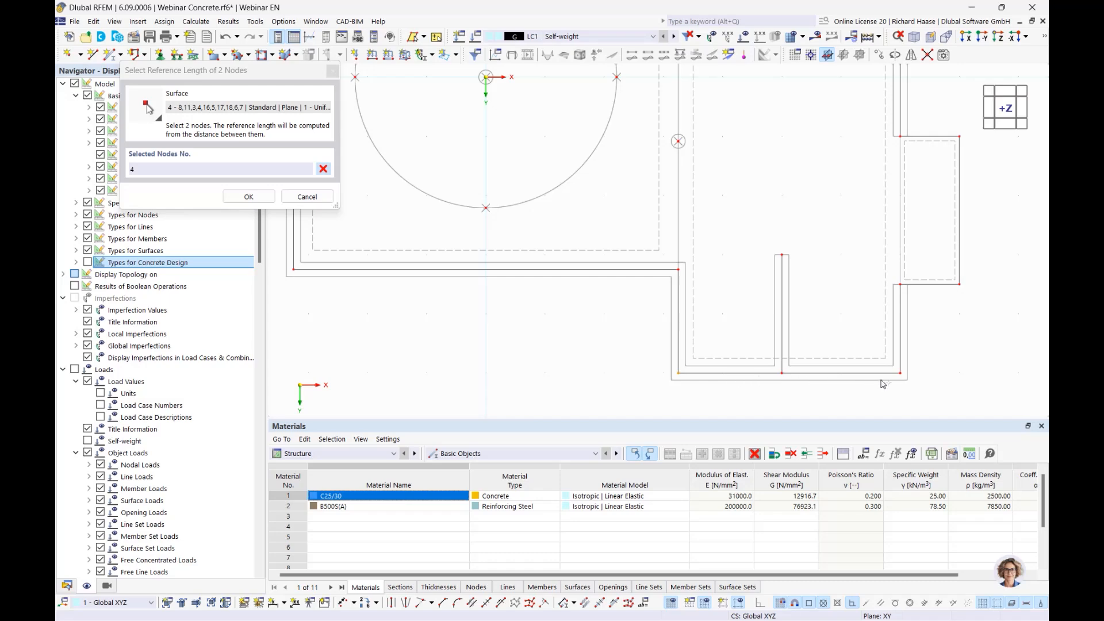
{"action": "left_click", "coordinate": [900, 372]}
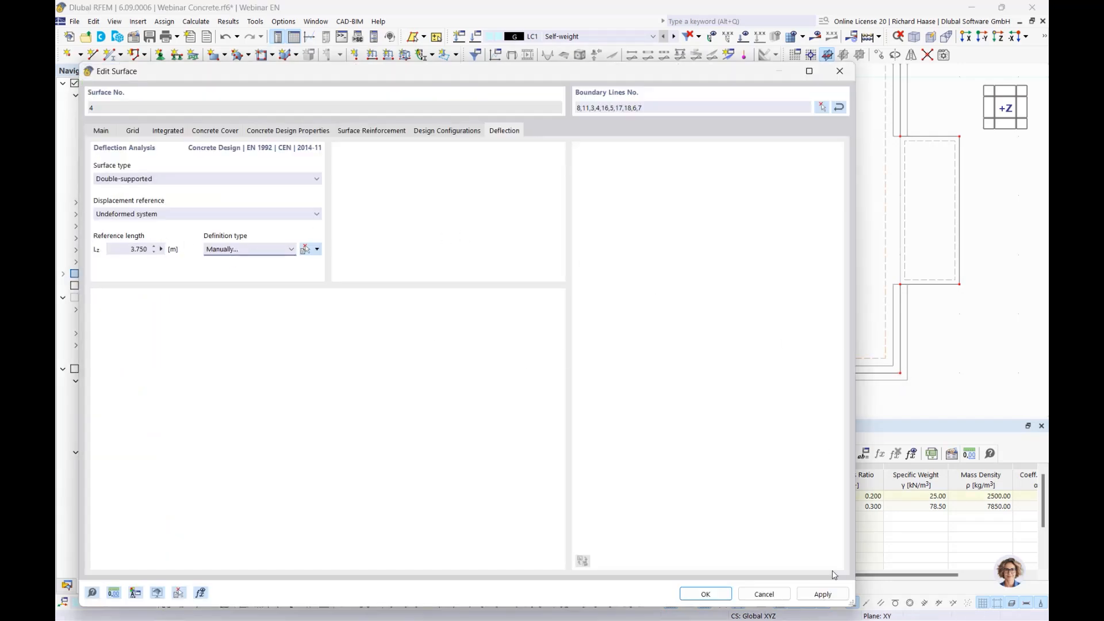
{"action": "left_click", "coordinate": [719, 592]}
- Set the deflection reference length of the small projecting slab to the definition by minimum boundary line
{"action": "scroll", "coordinate": [748, 247], "scroll_direction": "up", "scroll_amount": 3}
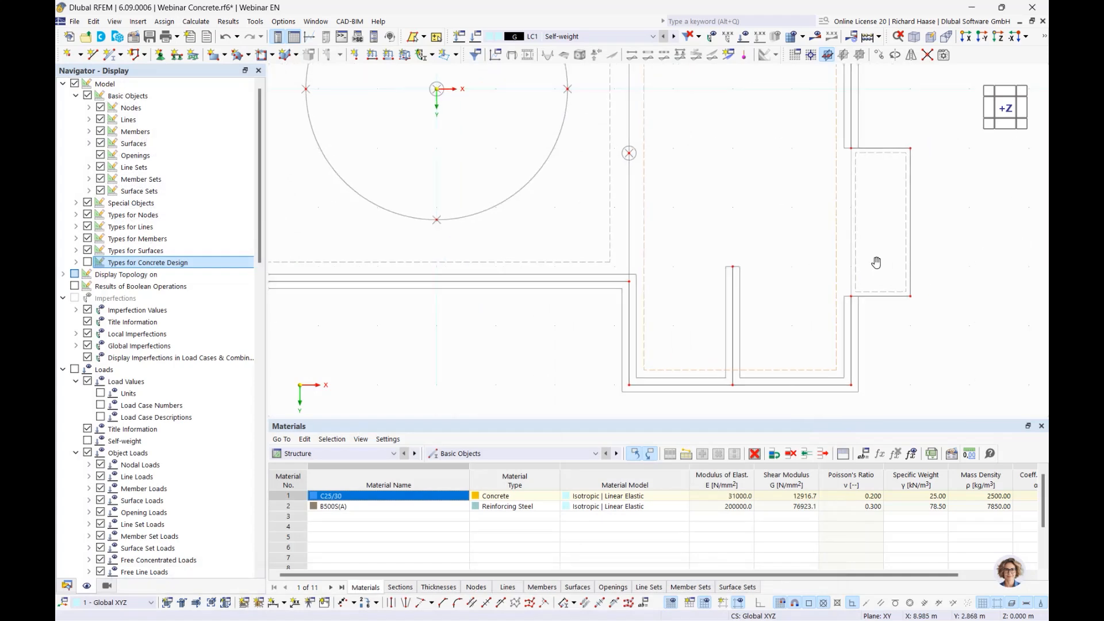
{"action": "double_click", "coordinate": [743, 247]}
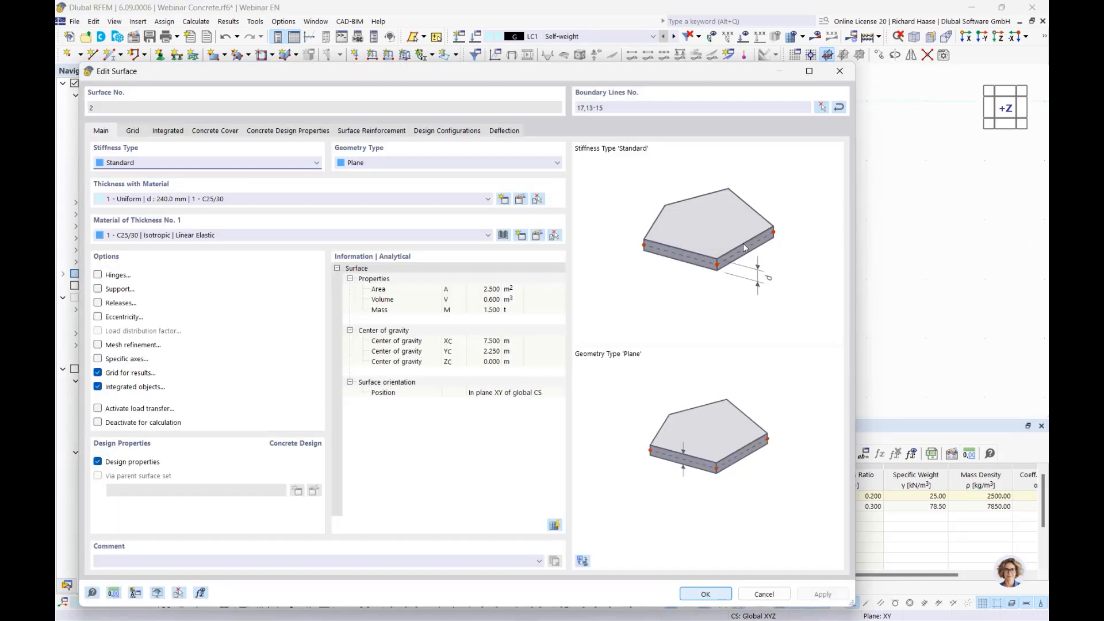
{"action": "left_click", "coordinate": [504, 130]}
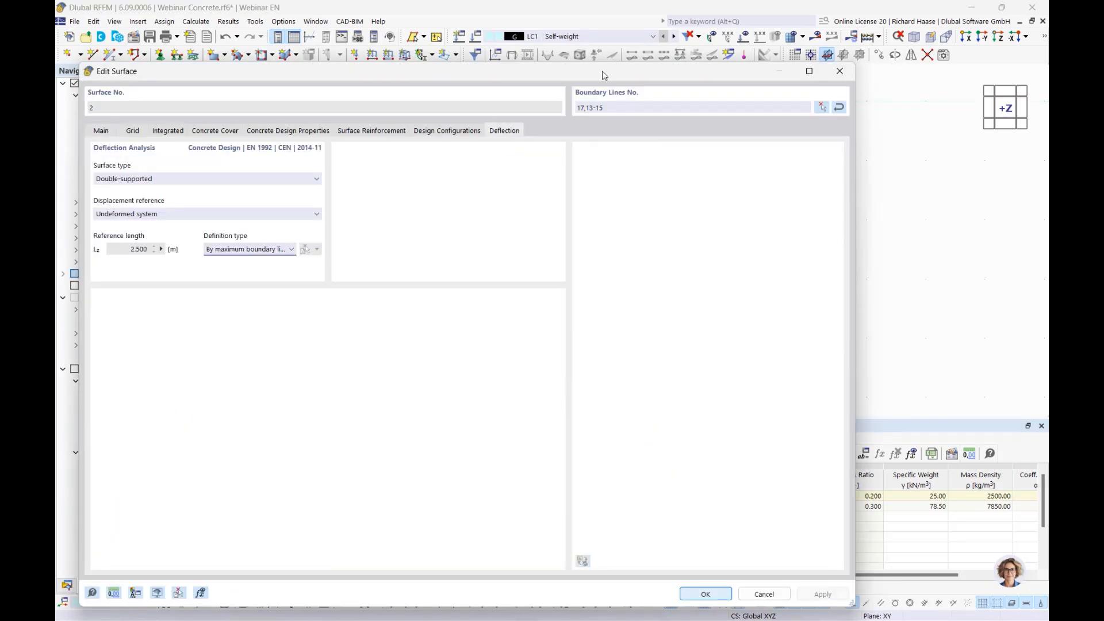
{"action": "left_click_drag", "start_coordinate": [602, 71], "coordinate": [764, 343]}
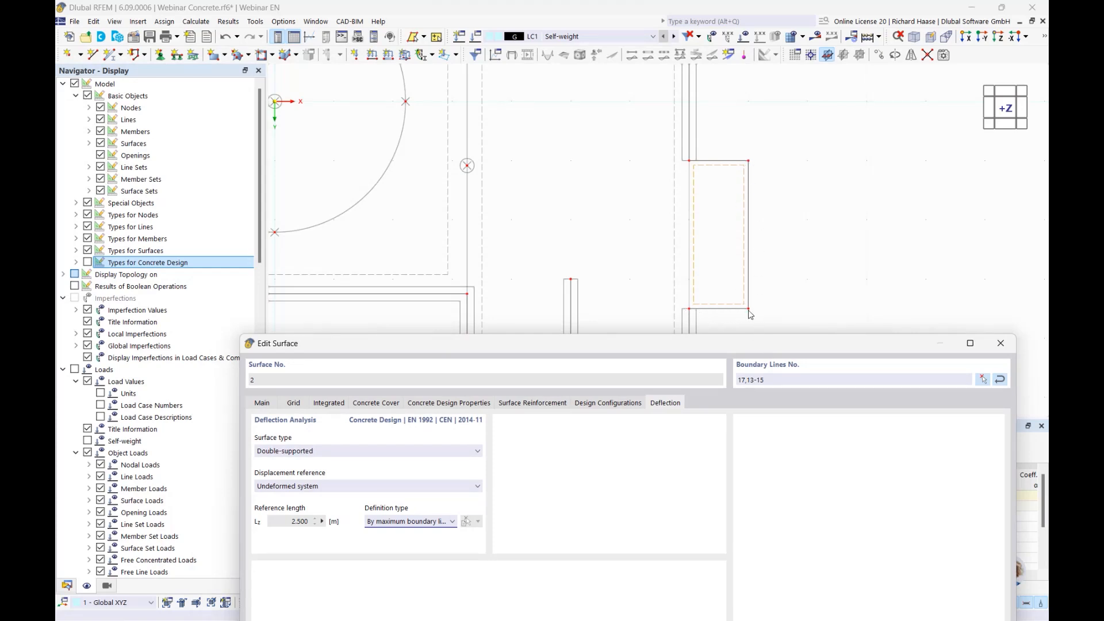
{"action": "left_click", "coordinate": [409, 520]}
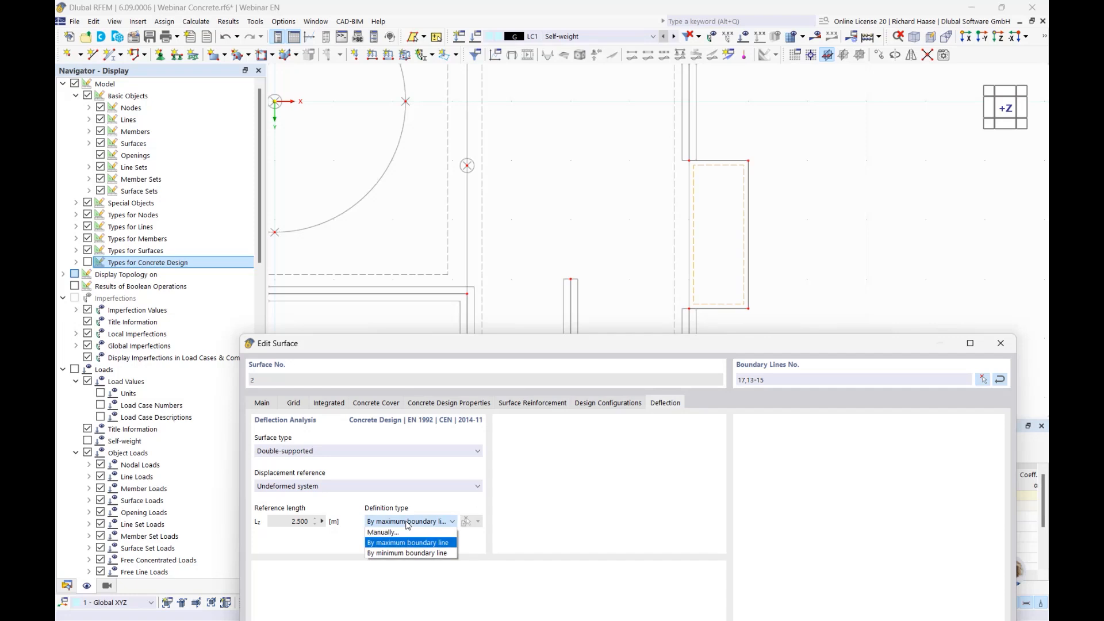
{"action": "left_click", "coordinate": [422, 553]}
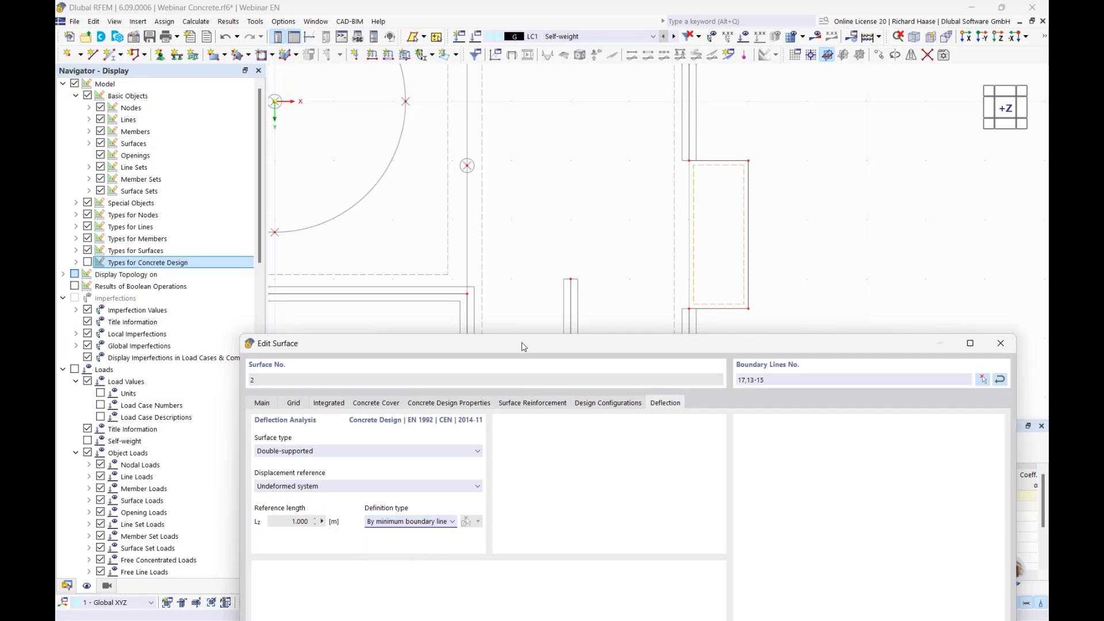
- Set the projecting slab's surface type for deflection analysis to Cantilever and accept the surface settings
{"action": "left_click_drag", "start_coordinate": [523, 347], "coordinate": [428, 51]}
{"action": "left_click", "coordinate": [263, 157]}
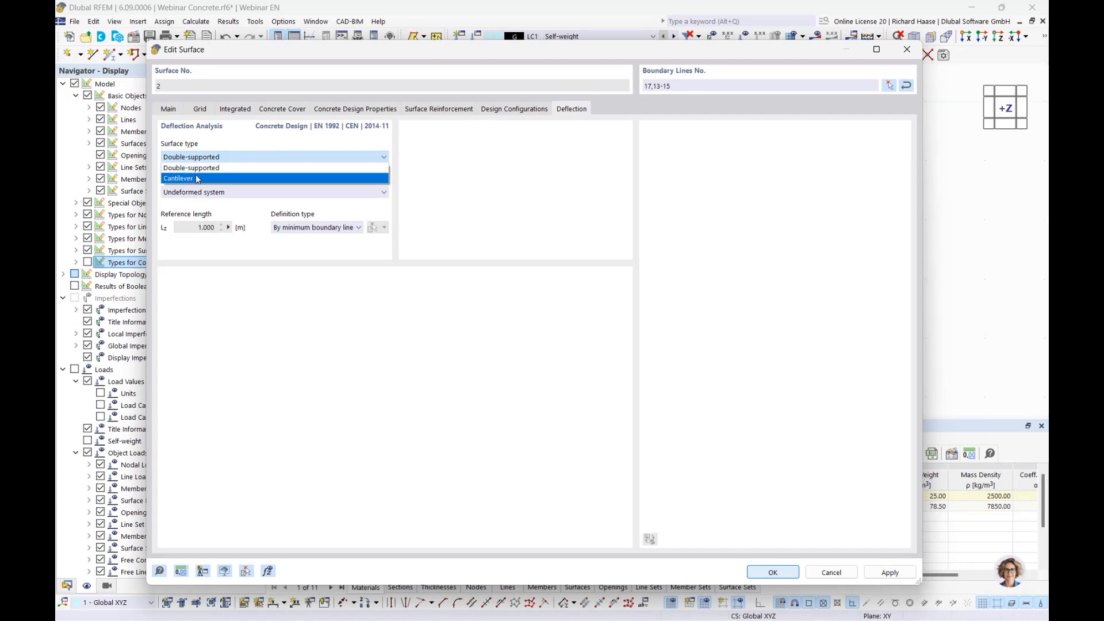
{"action": "left_click", "coordinate": [178, 179]}
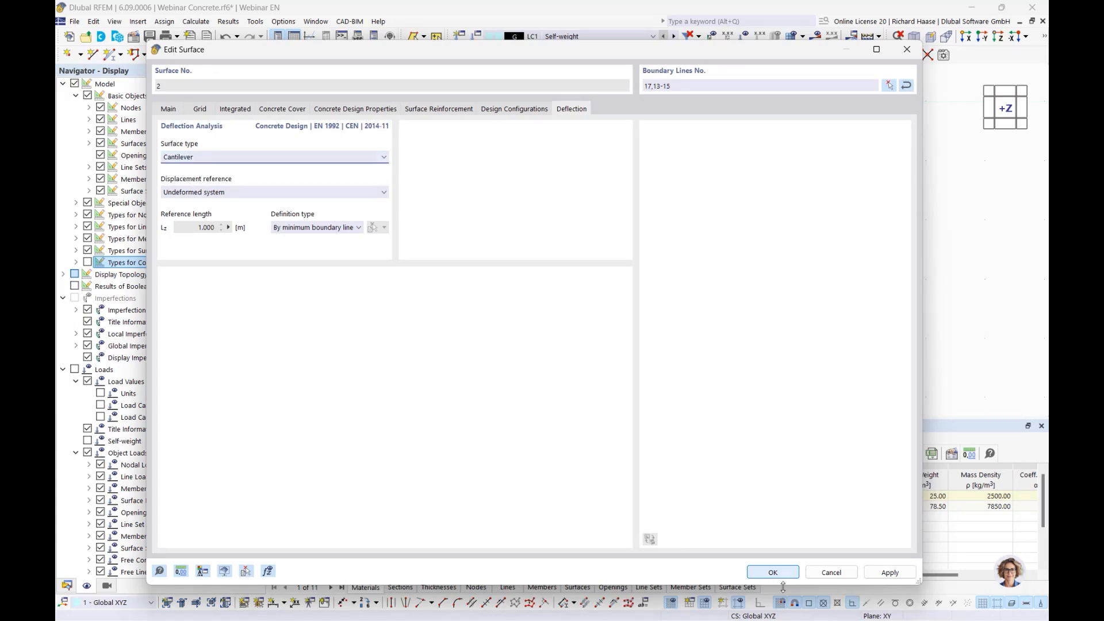
{"action": "left_click", "coordinate": [772, 571]}
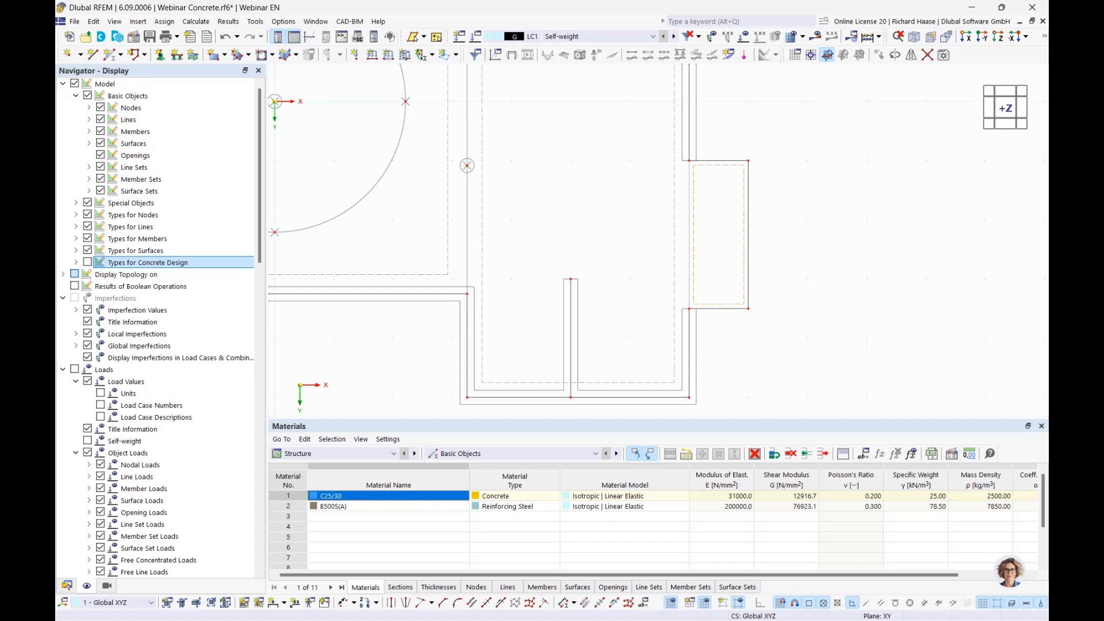
{"action": "scroll", "coordinate": [724, 402], "scroll_direction": "down", "scroll_amount": 3}
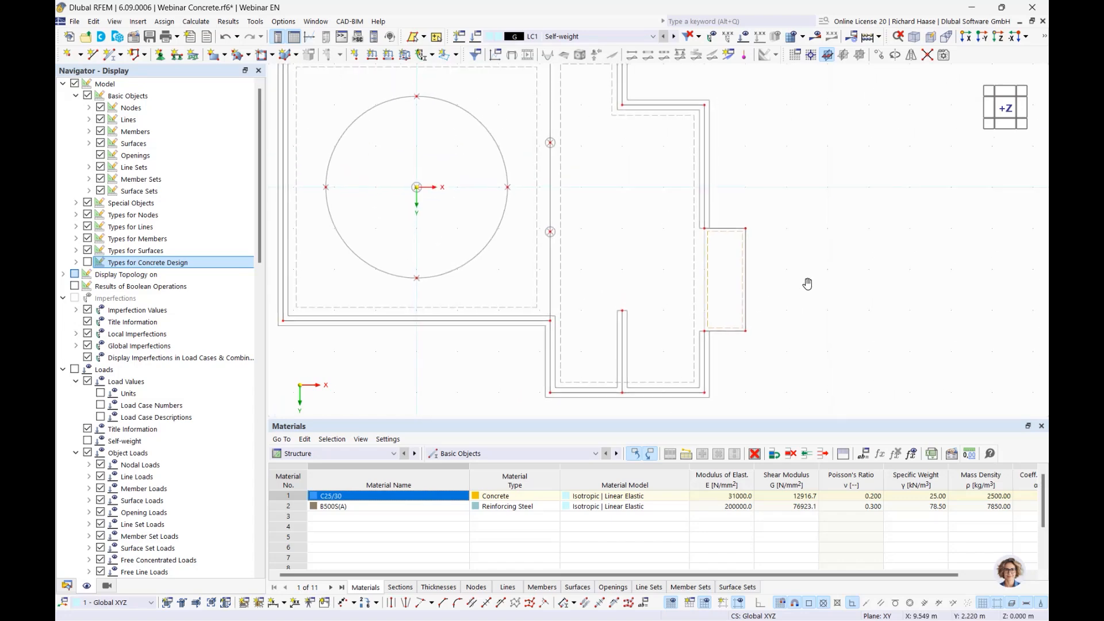
{"action": "scroll", "coordinate": [800, 262], "scroll_direction": "down", "scroll_amount": 2}
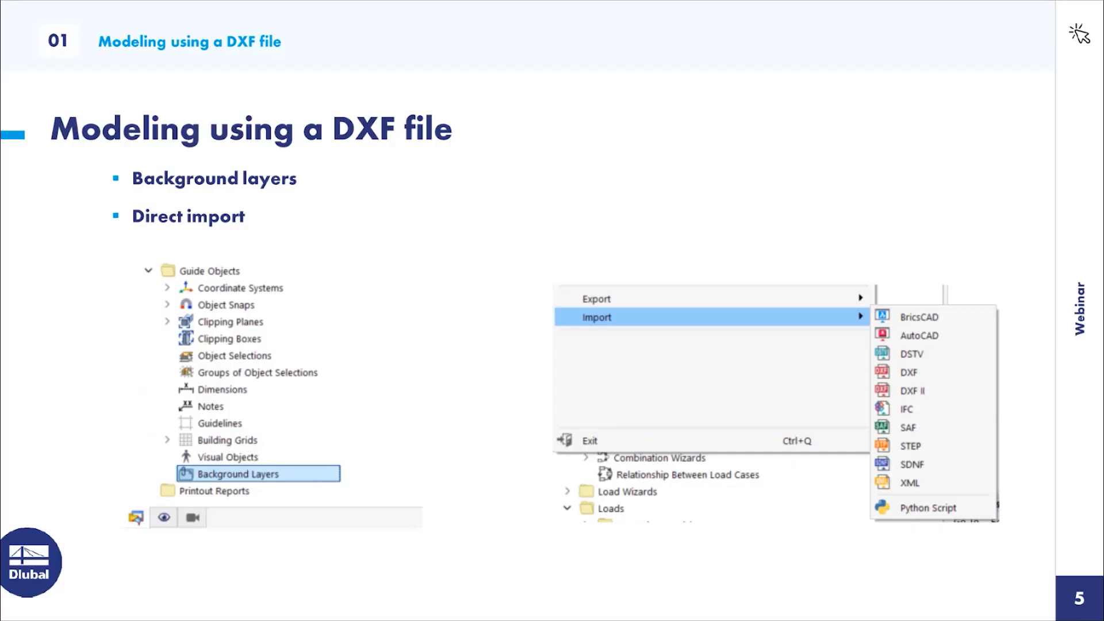
{"action": "left_click", "coordinate": [405, 232]}
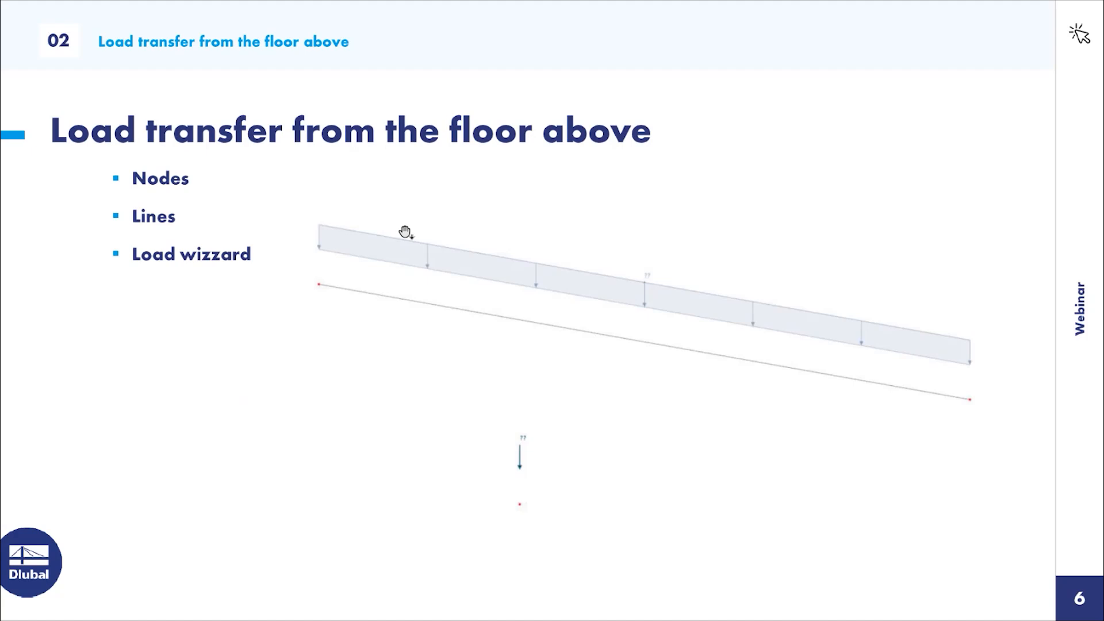
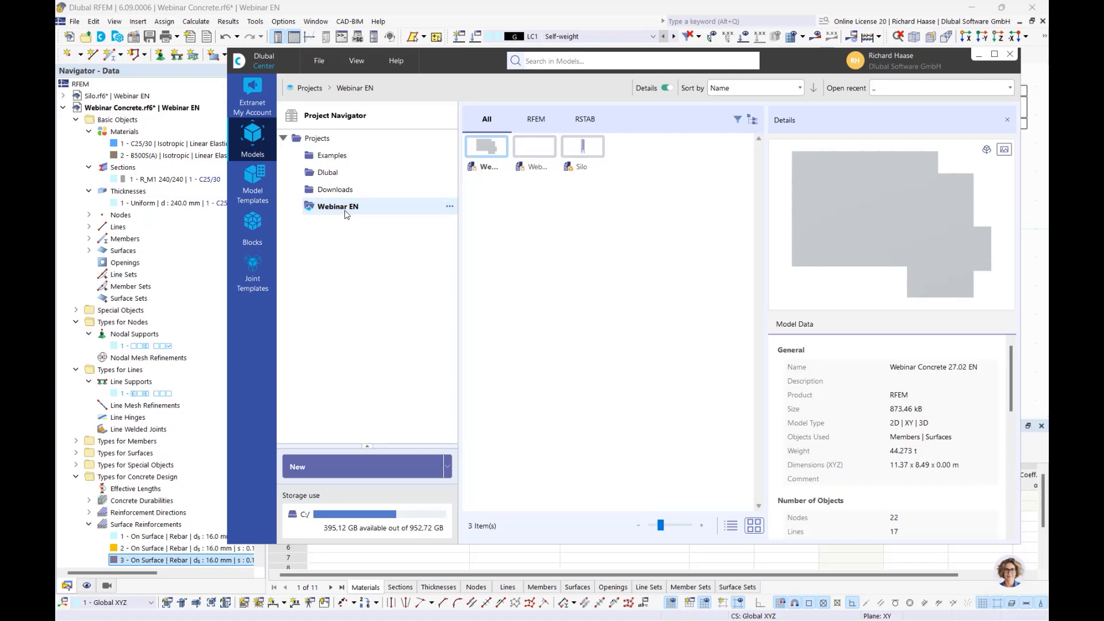
- Switch to Dlubal Center and show the options for creating a new project or connecting a folder as a project
{"action": "right_click", "coordinate": [338, 266]}
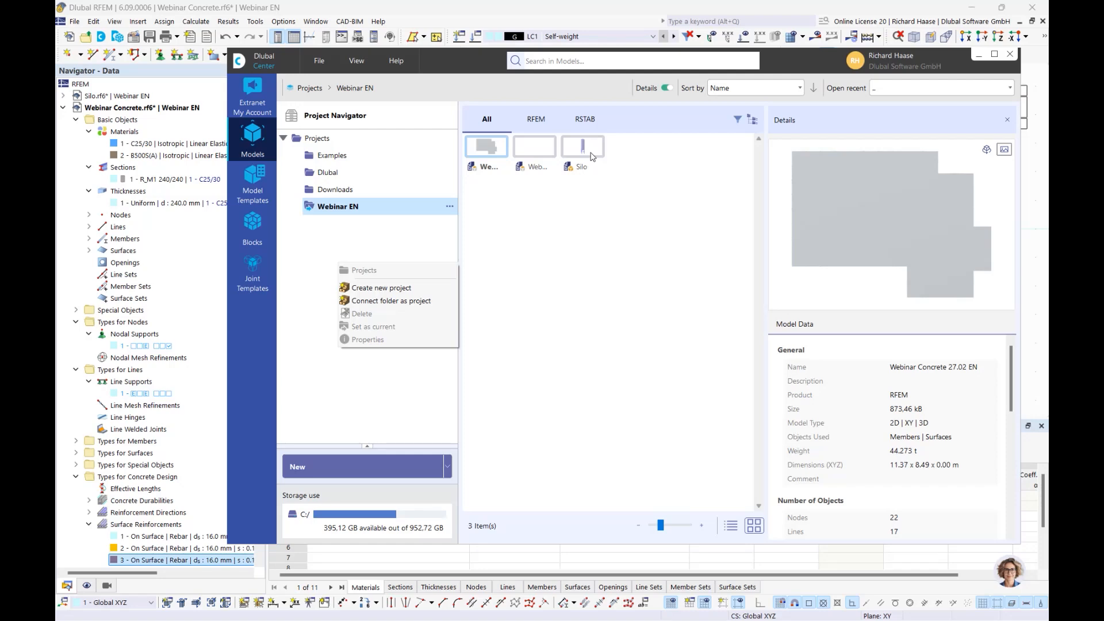
- Close Dlubal Center, return to the concrete slab model in RFEM and add a second load case, LC2
{"action": "left_click", "coordinate": [362, 247]}
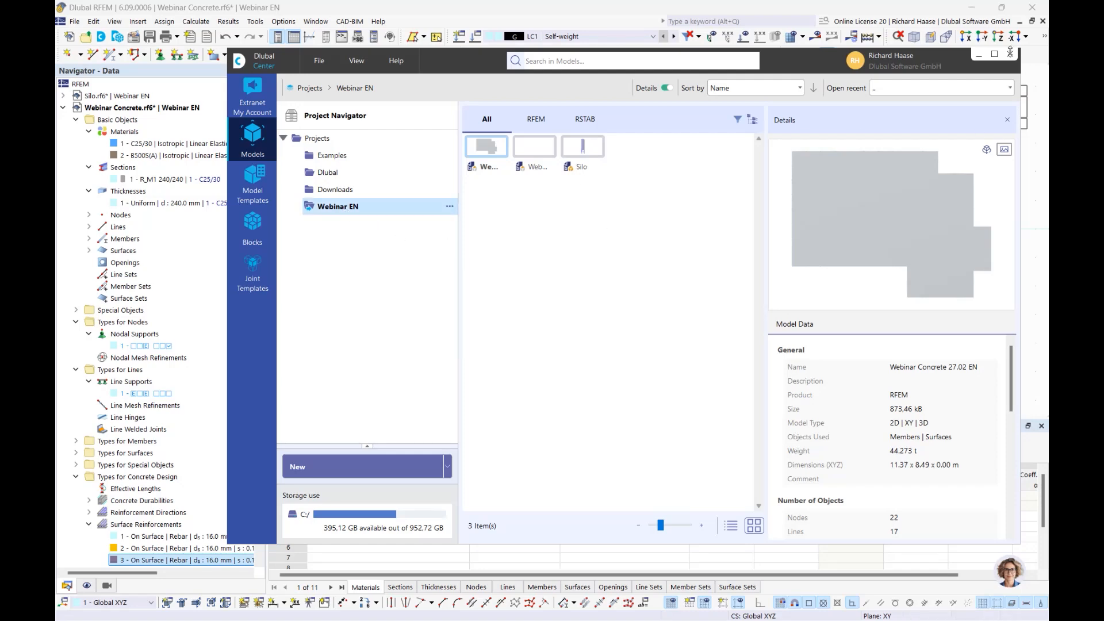
{"action": "left_click", "coordinate": [1009, 54]}
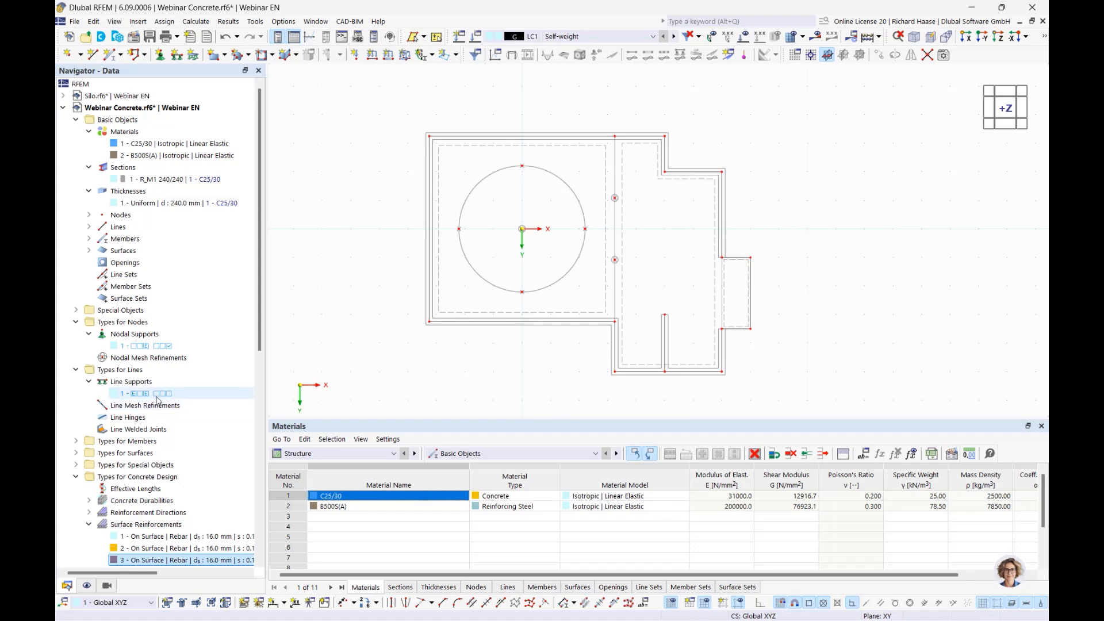
{"action": "scroll", "coordinate": [158, 398], "scroll_direction": "down", "scroll_amount": 6}
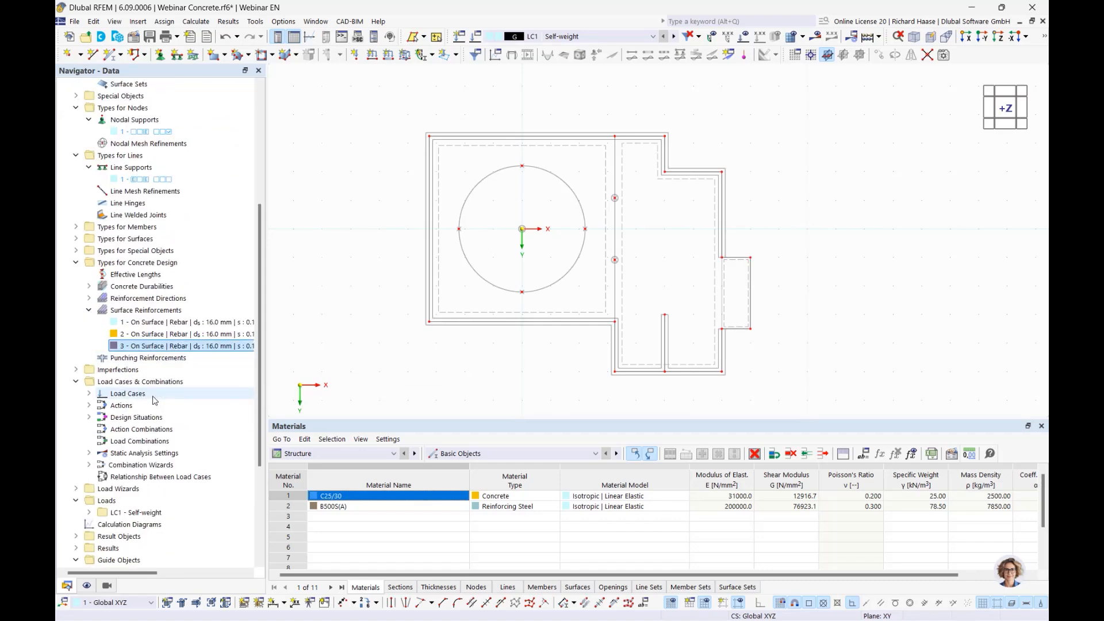
{"action": "left_click", "coordinate": [88, 393]}
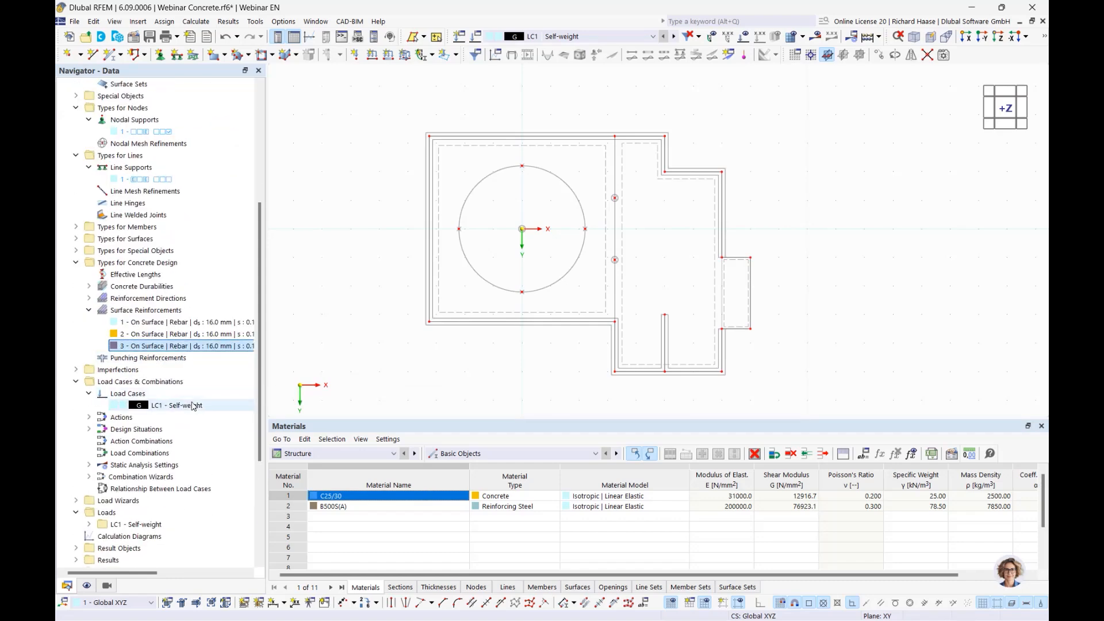
{"action": "right_click", "coordinate": [146, 394]}
{"action": "left_click", "coordinate": [172, 421]}
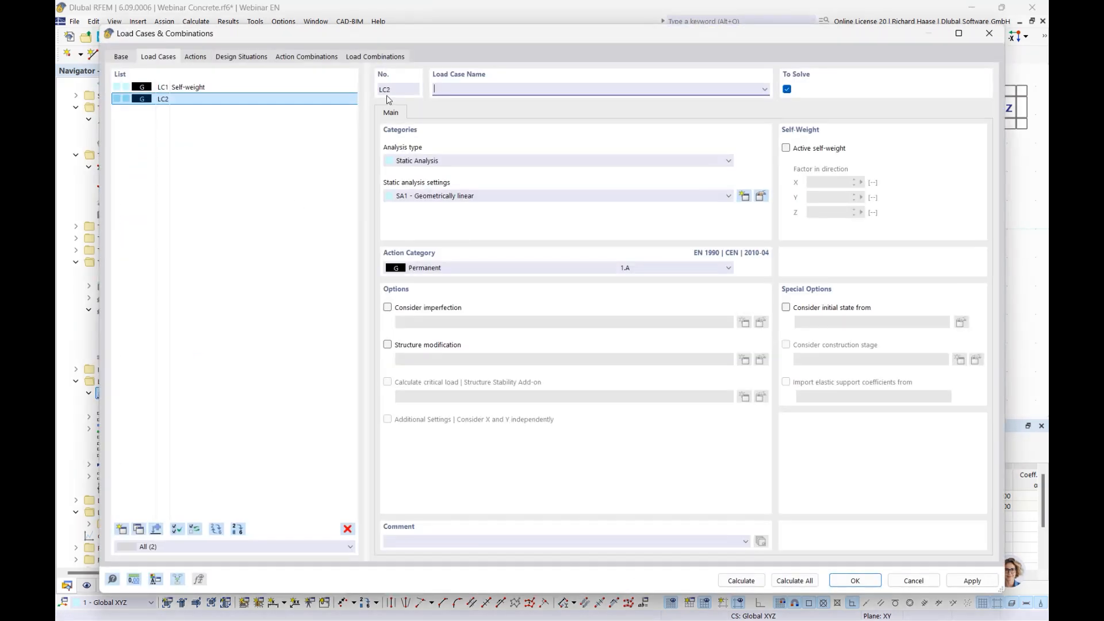
- Assign LC2 the action category Imposed loads - category A: domestic, residential areas, name it Imposed load, and accept
{"action": "left_click", "coordinate": [453, 268]}
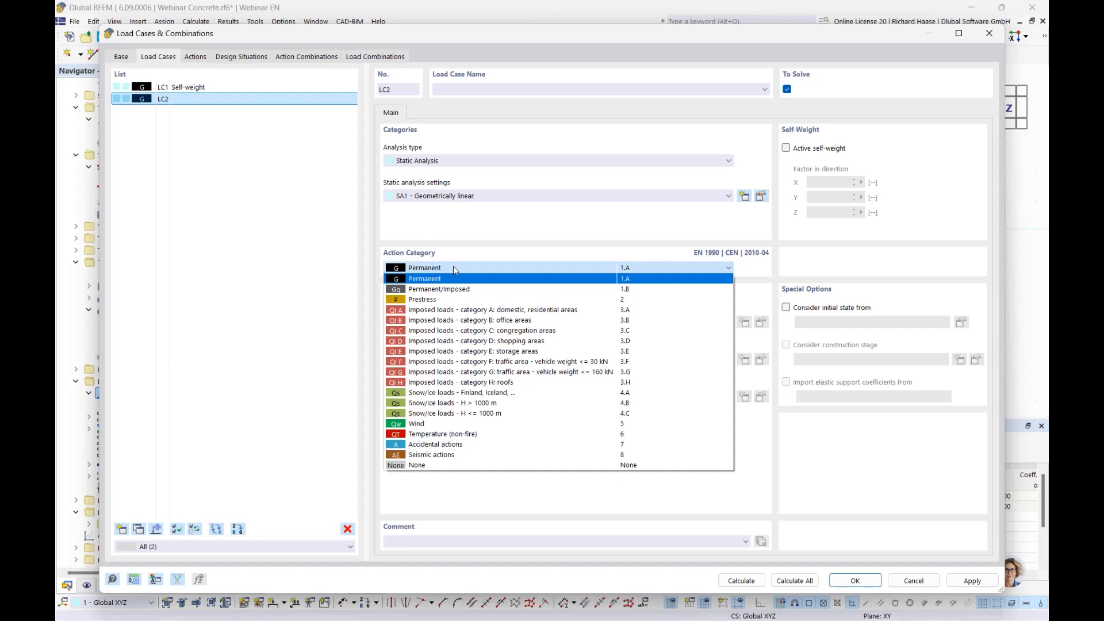
{"action": "left_click", "coordinate": [458, 311]}
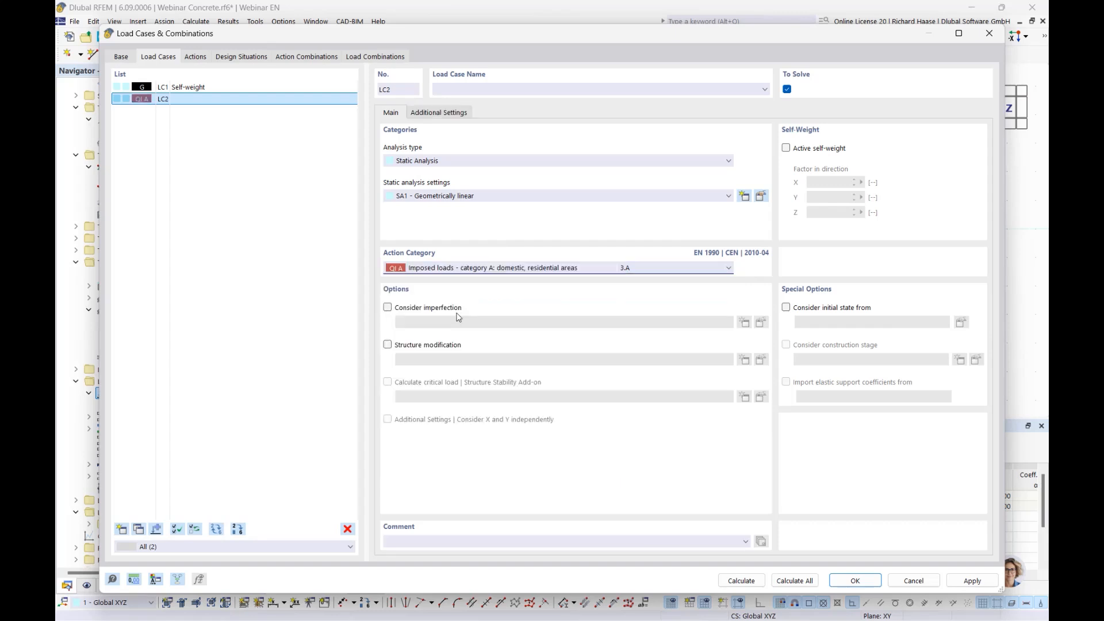
{"action": "left_click", "coordinate": [470, 89]}
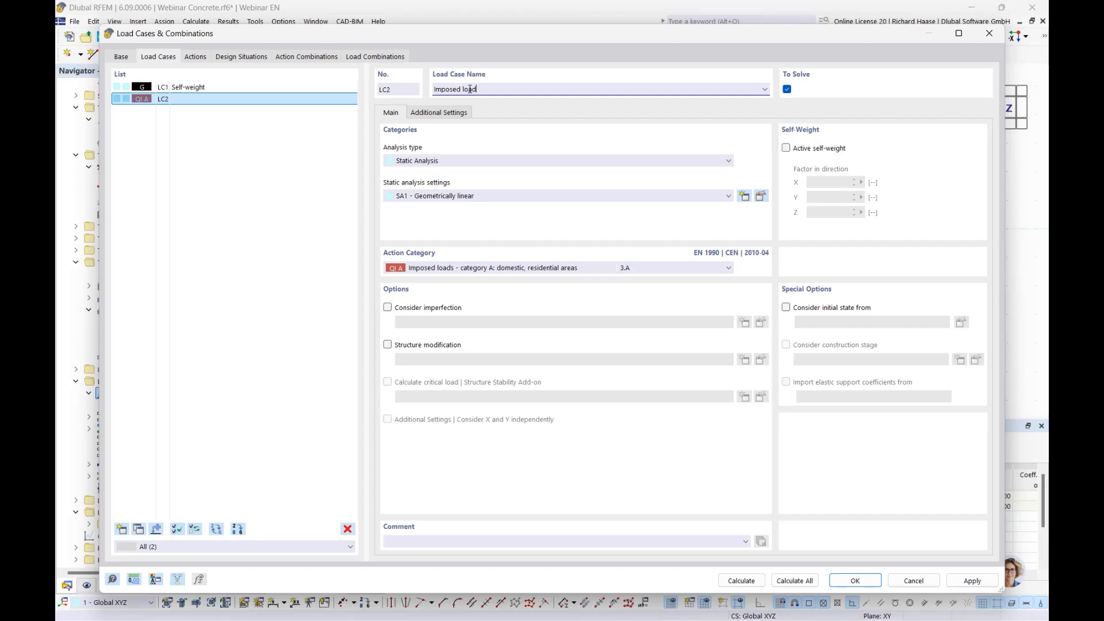
{"action": "left_click", "coordinate": [854, 581]}
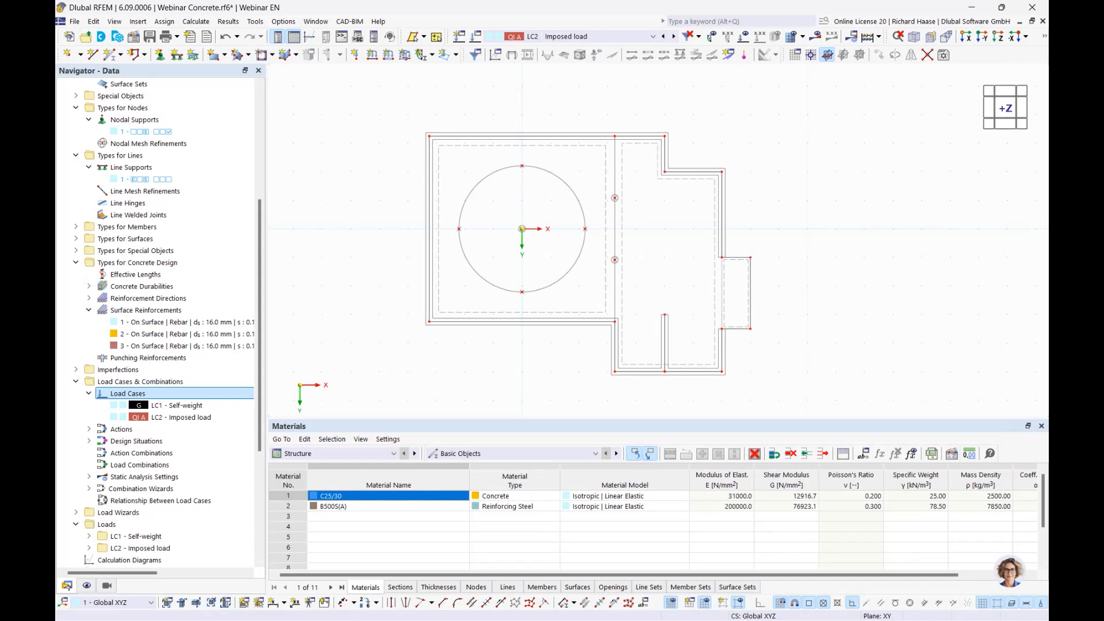
- Start a new nodal load in LC1 - Self-weight, enable importing a support reaction and show its import settings
{"action": "left_click", "coordinate": [89, 536]}
{"action": "scroll", "coordinate": [233, 377], "scroll_direction": "down", "scroll_amount": 4}
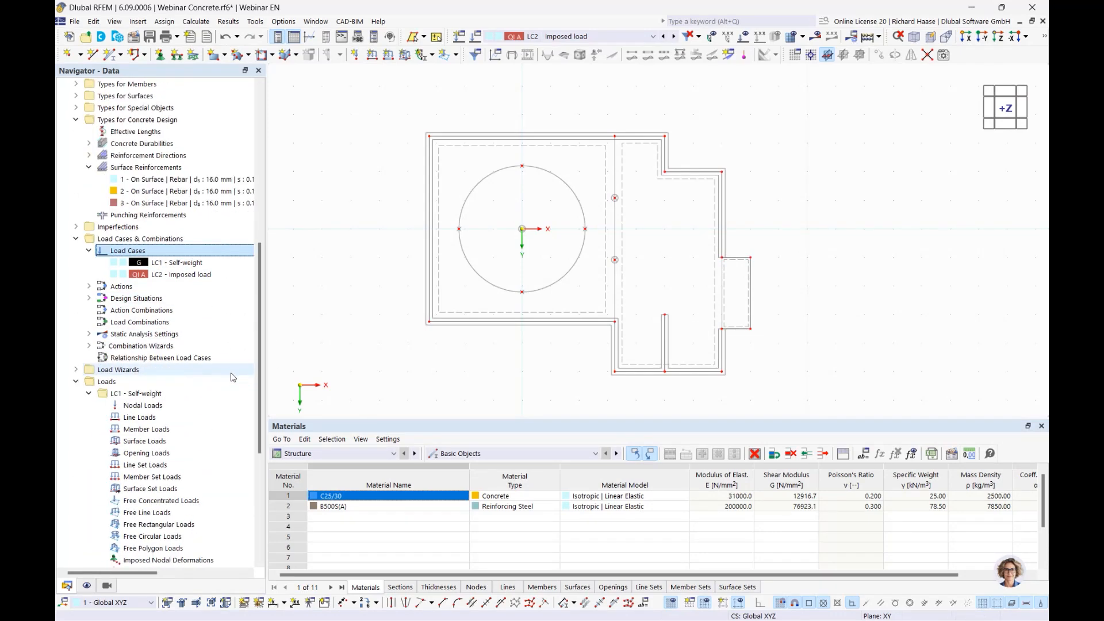
{"action": "left_click", "coordinate": [142, 406]}
{"action": "double_click", "coordinate": [148, 408]}
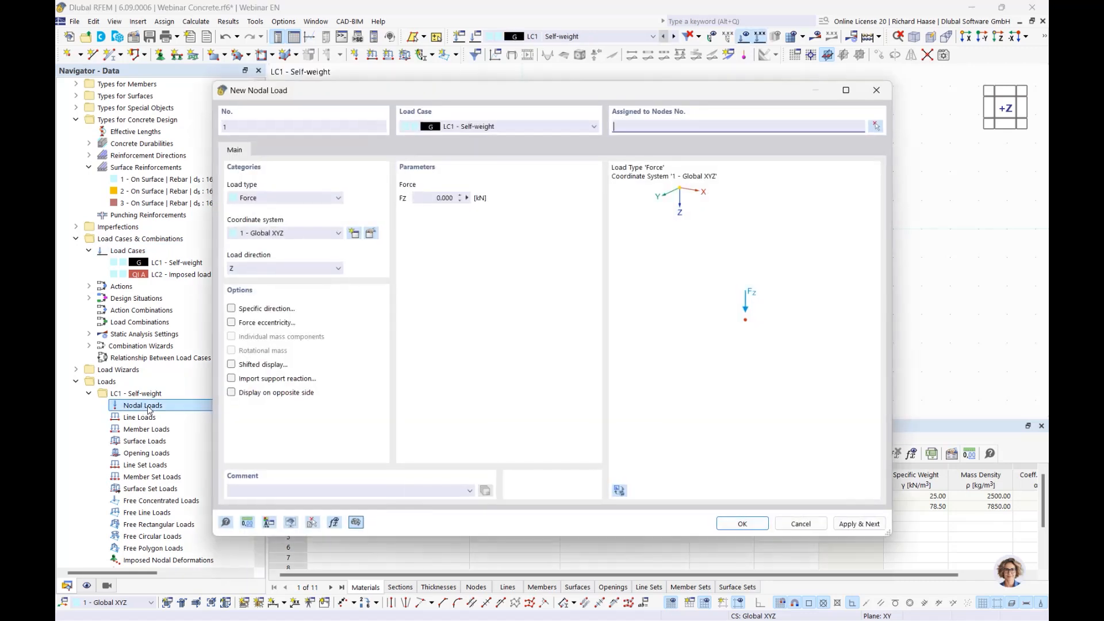
{"action": "left_click_drag", "start_coordinate": [423, 93], "coordinate": [495, 111]}
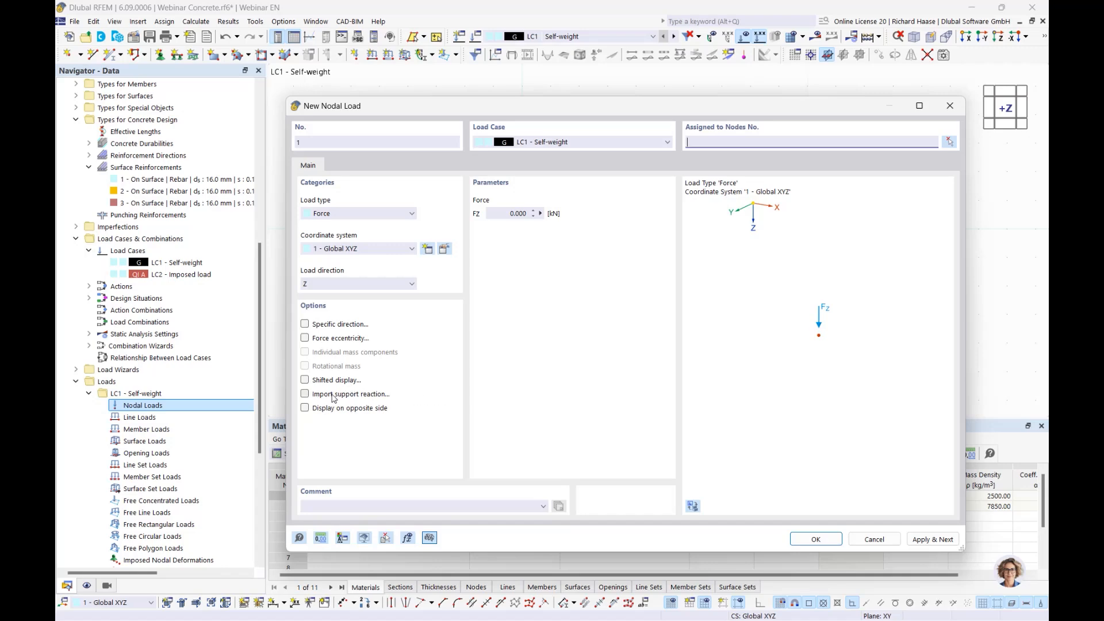
{"action": "left_click", "coordinate": [368, 400]}
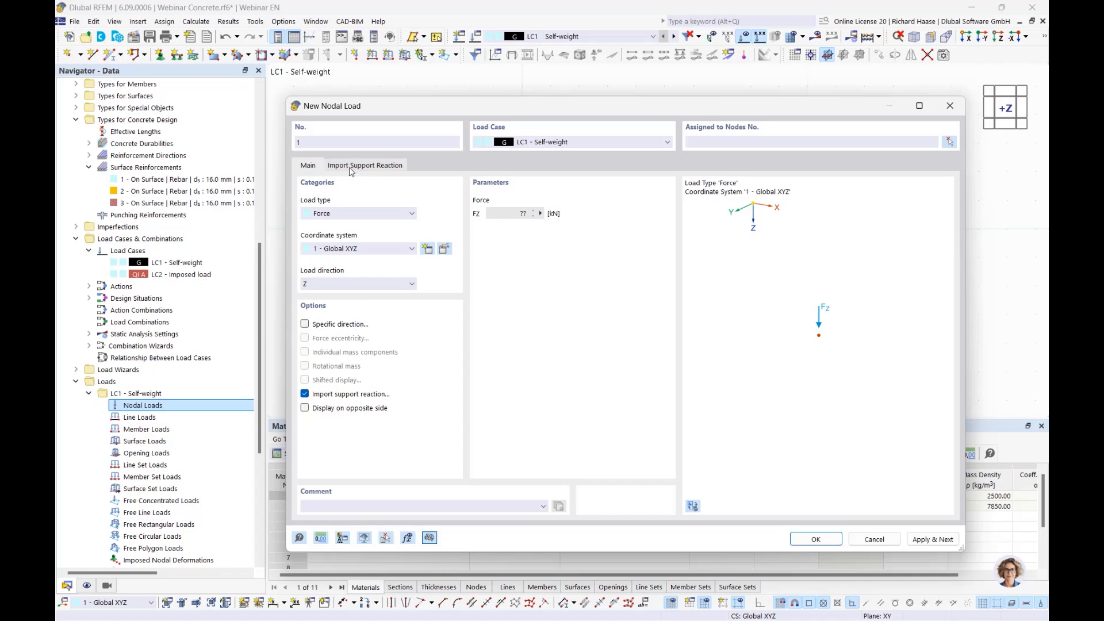
{"action": "left_click", "coordinate": [351, 166]}
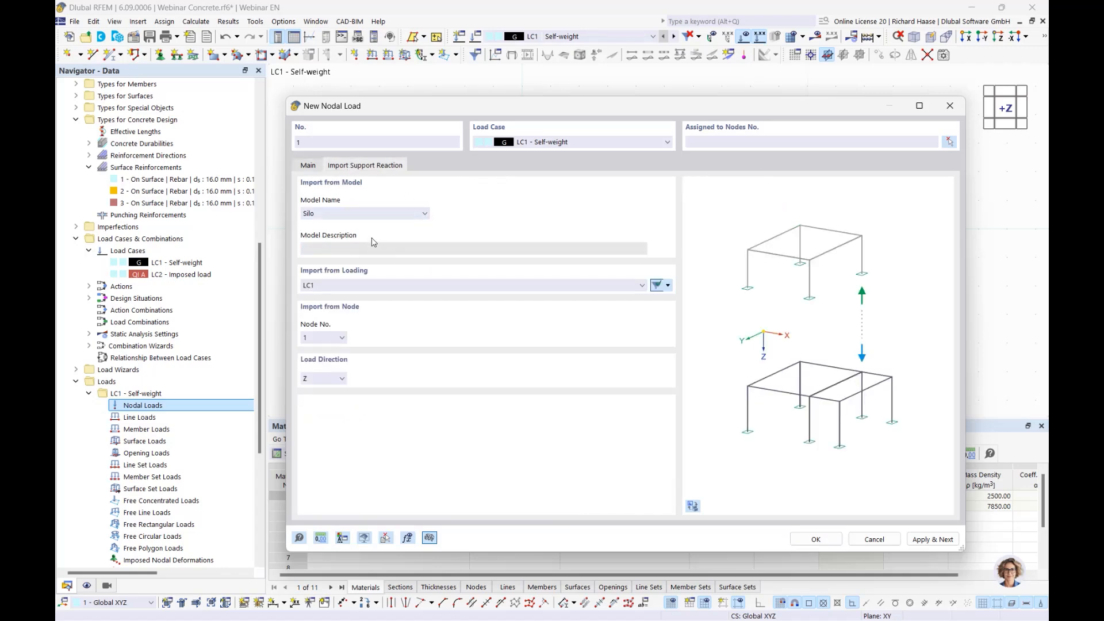
- Examine the source loadings, node numbers and load directions offered for importing a nodal reaction from the Silo model, and discard the load
{"action": "left_click", "coordinate": [337, 286]}
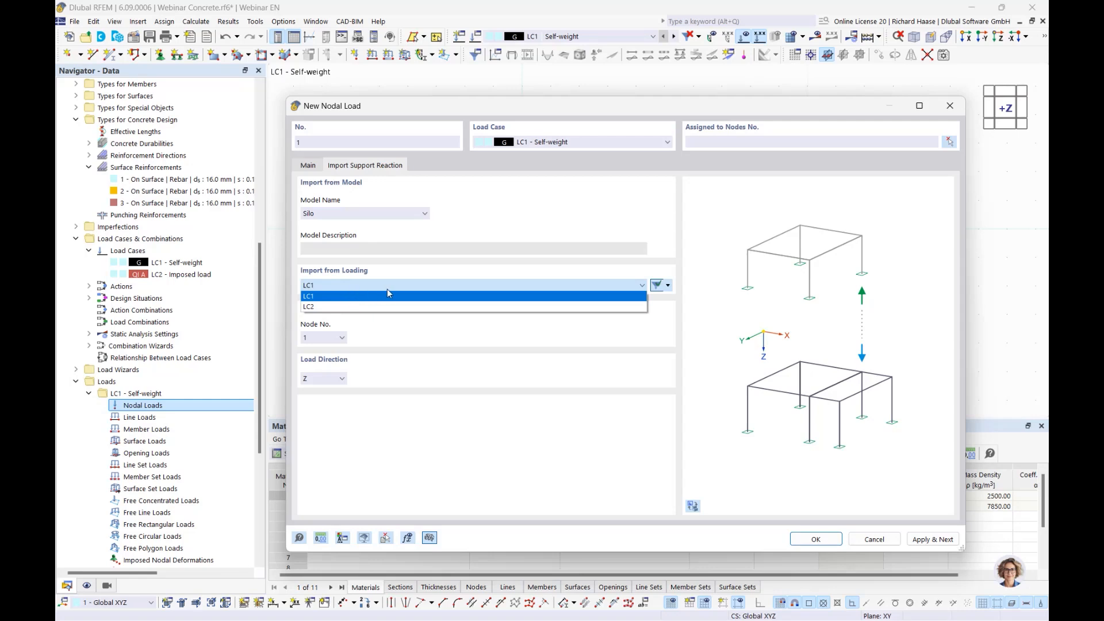
{"action": "left_click", "coordinate": [422, 273]}
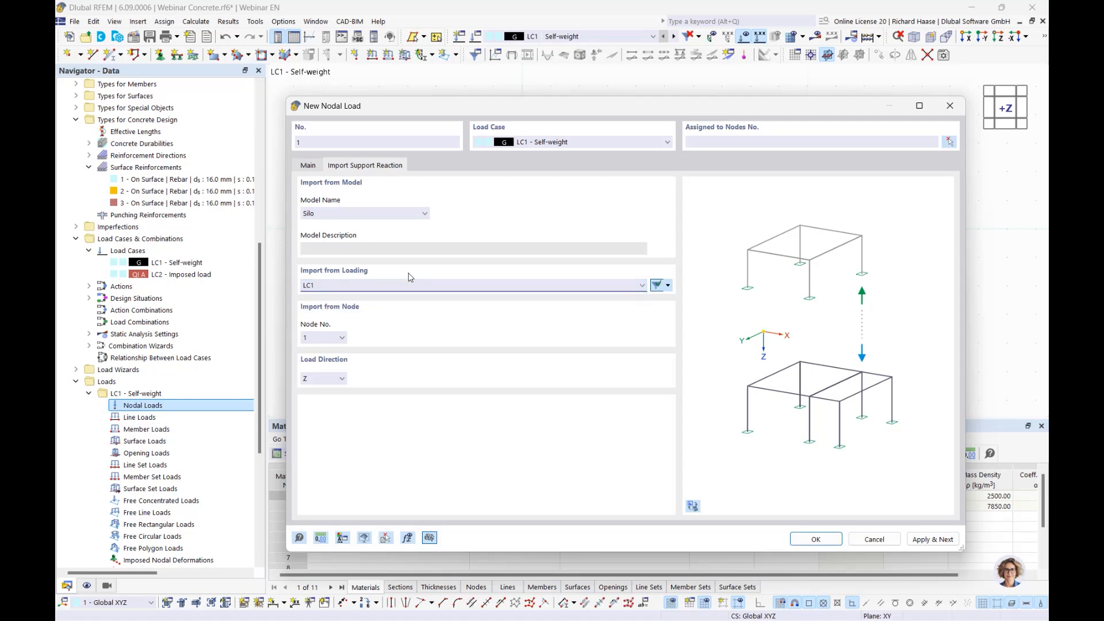
{"action": "left_click", "coordinate": [331, 340]}
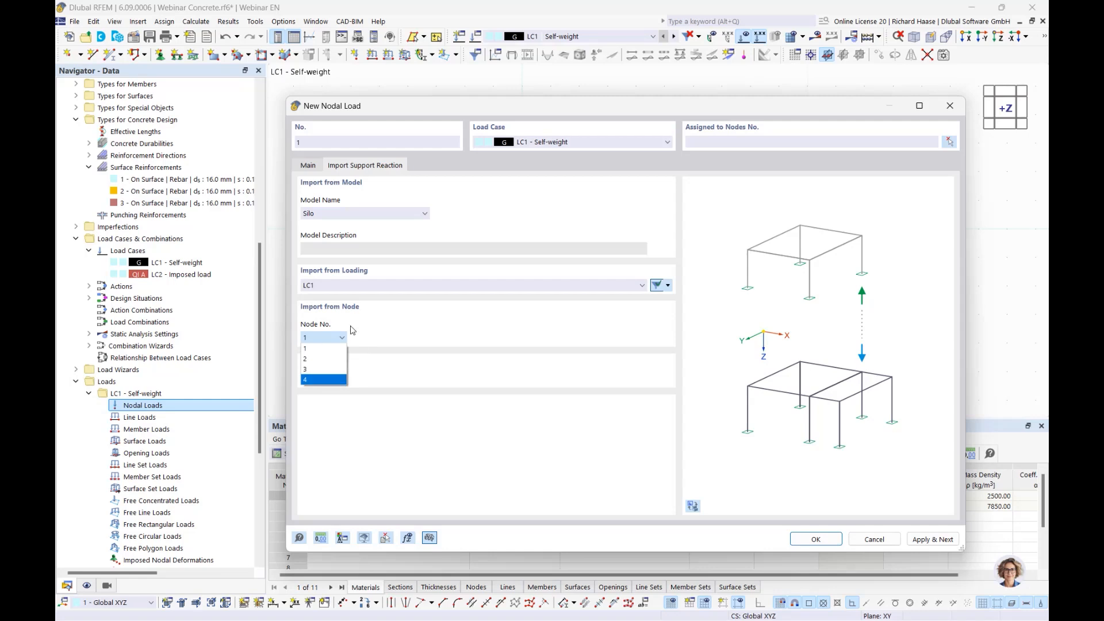
{"action": "left_click", "coordinate": [397, 332]}
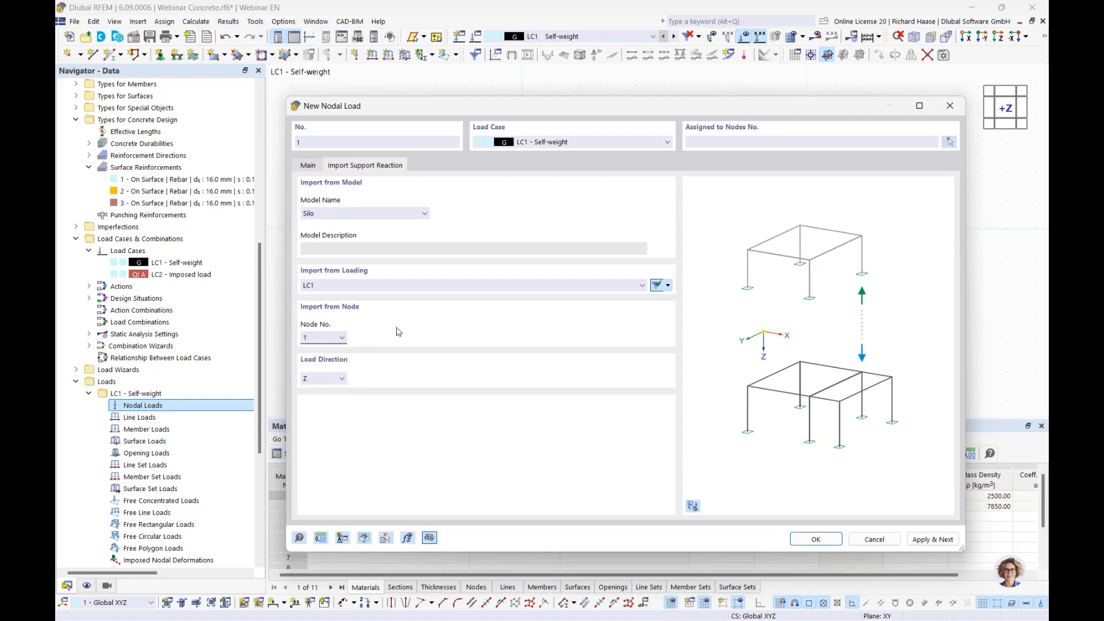
{"action": "left_click", "coordinate": [334, 380]}
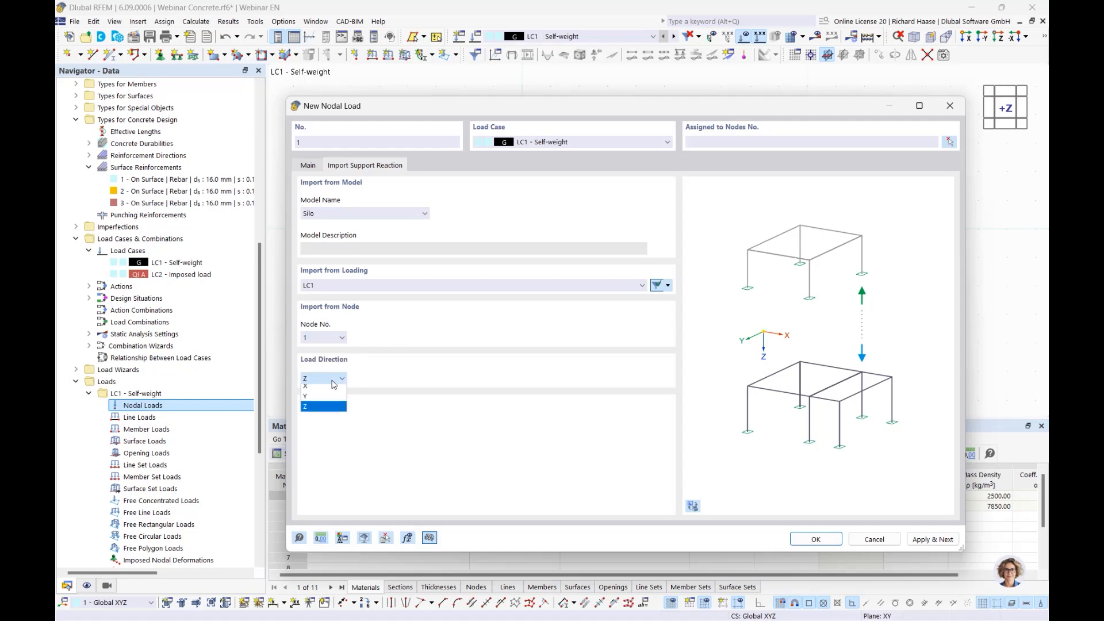
{"action": "left_click", "coordinate": [484, 349]}
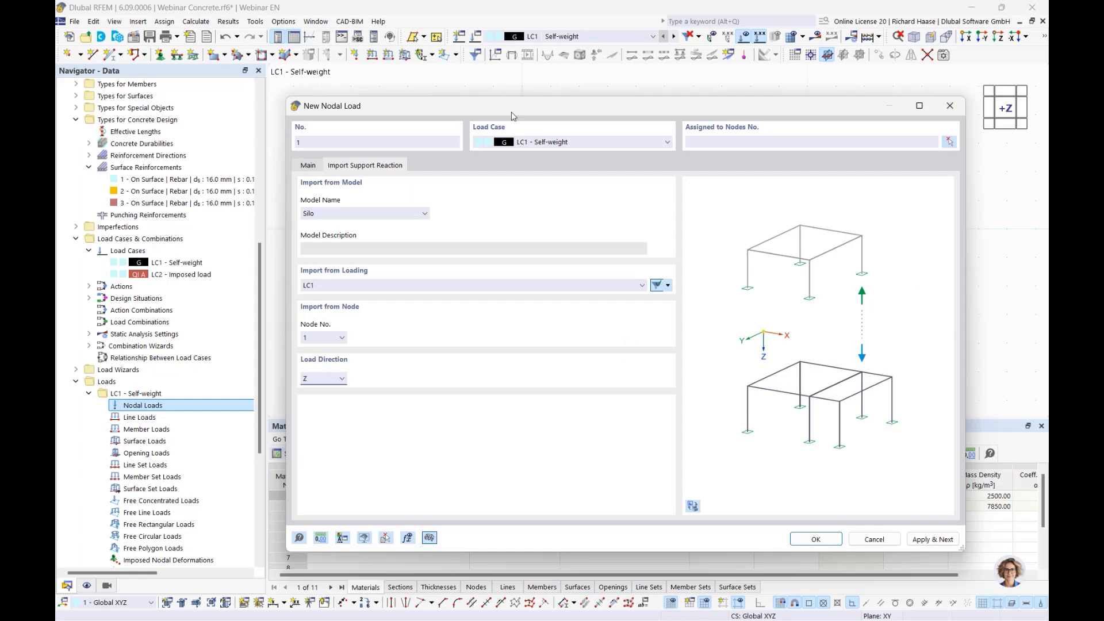
{"action": "left_click_drag", "start_coordinate": [511, 112], "coordinate": [468, 108]}
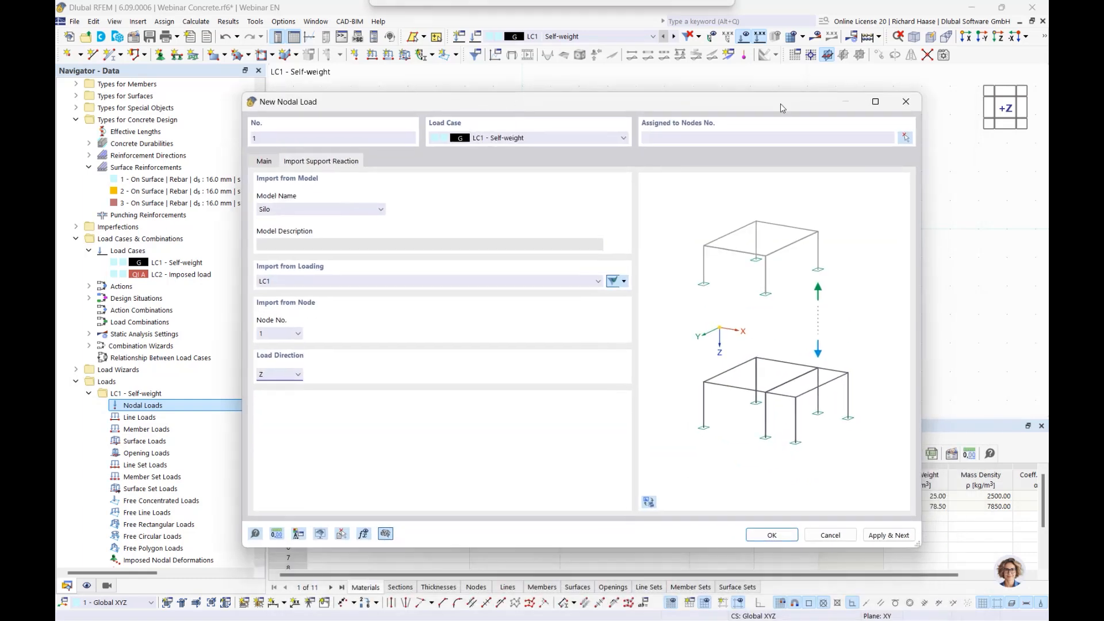
{"action": "left_click", "coordinate": [901, 109]}
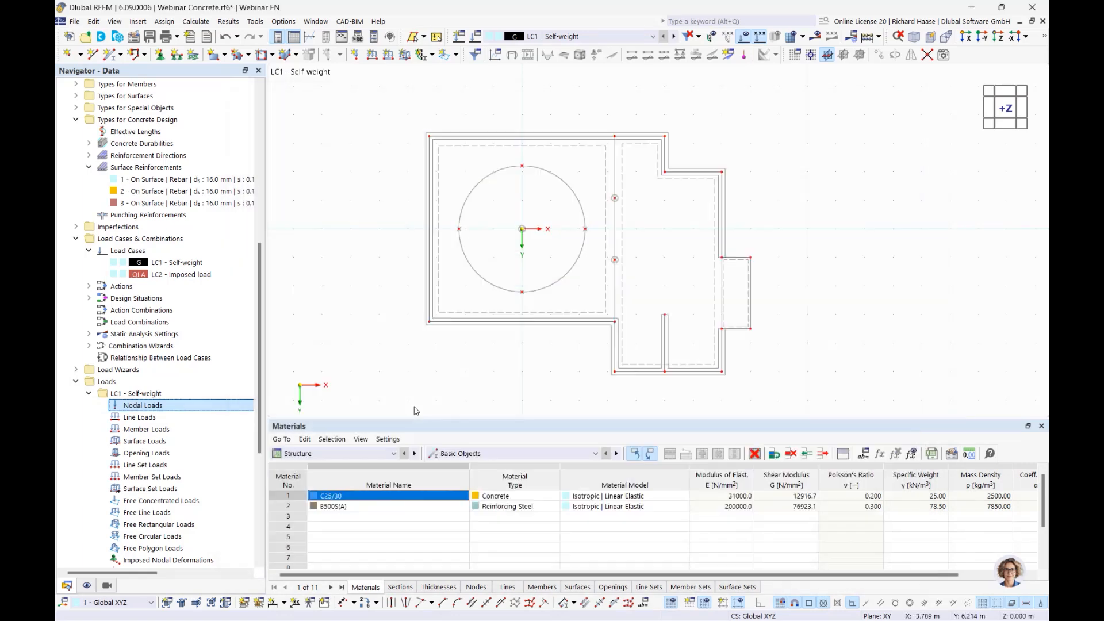
- Start a new line load in LC1 with support reaction import enabled and check which source models are offered
{"action": "double_click", "coordinate": [156, 421]}
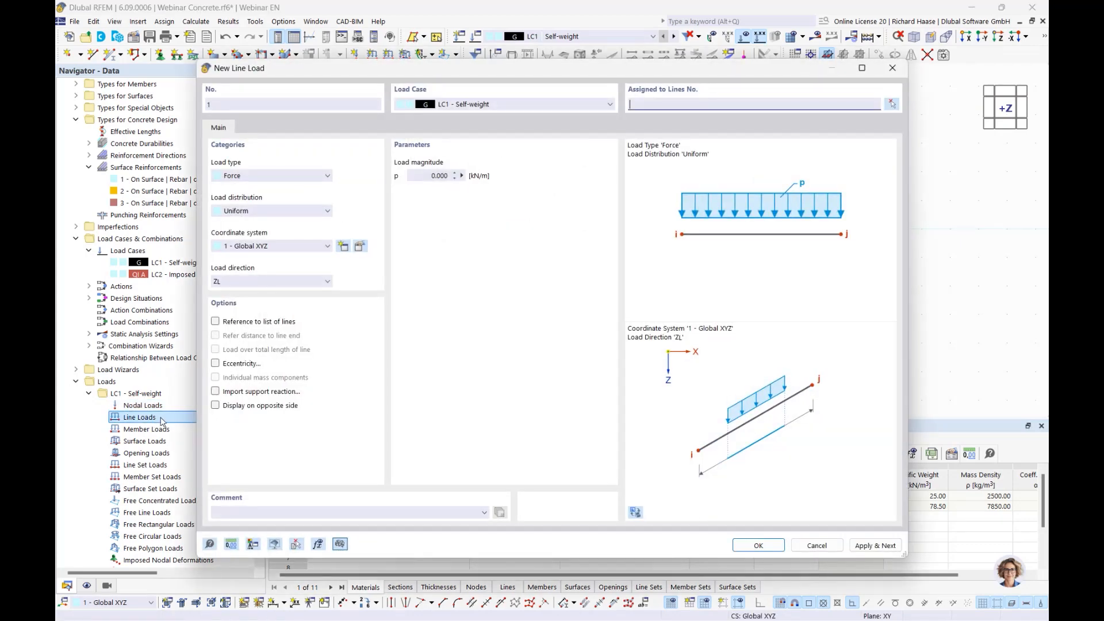
{"action": "left_click", "coordinate": [253, 395]}
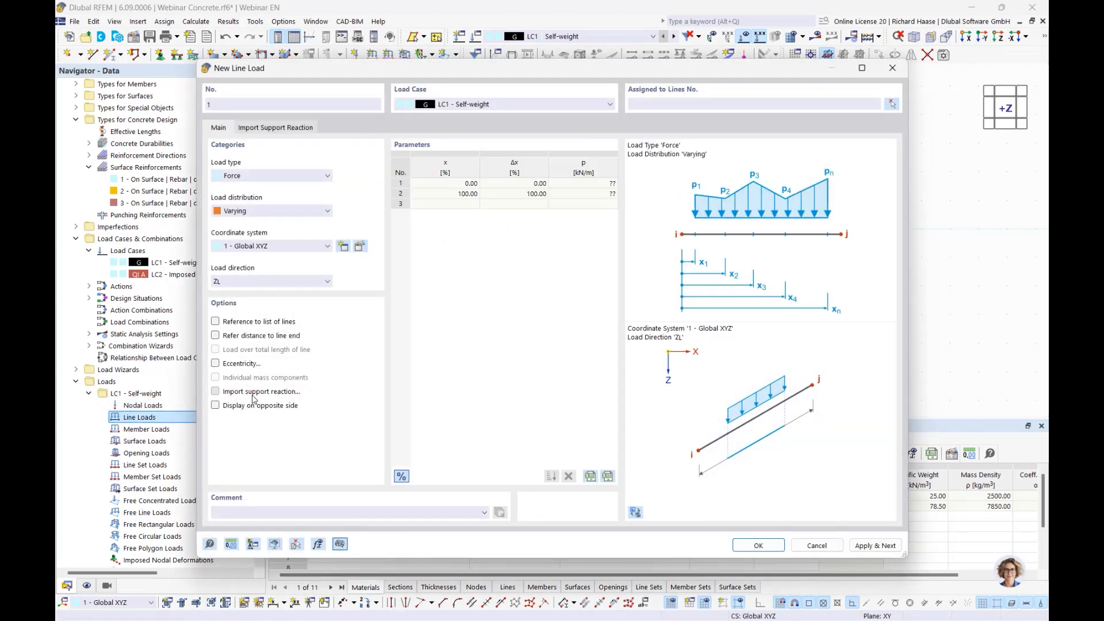
{"action": "left_click", "coordinate": [275, 129]}
{"action": "left_click", "coordinate": [278, 177]}
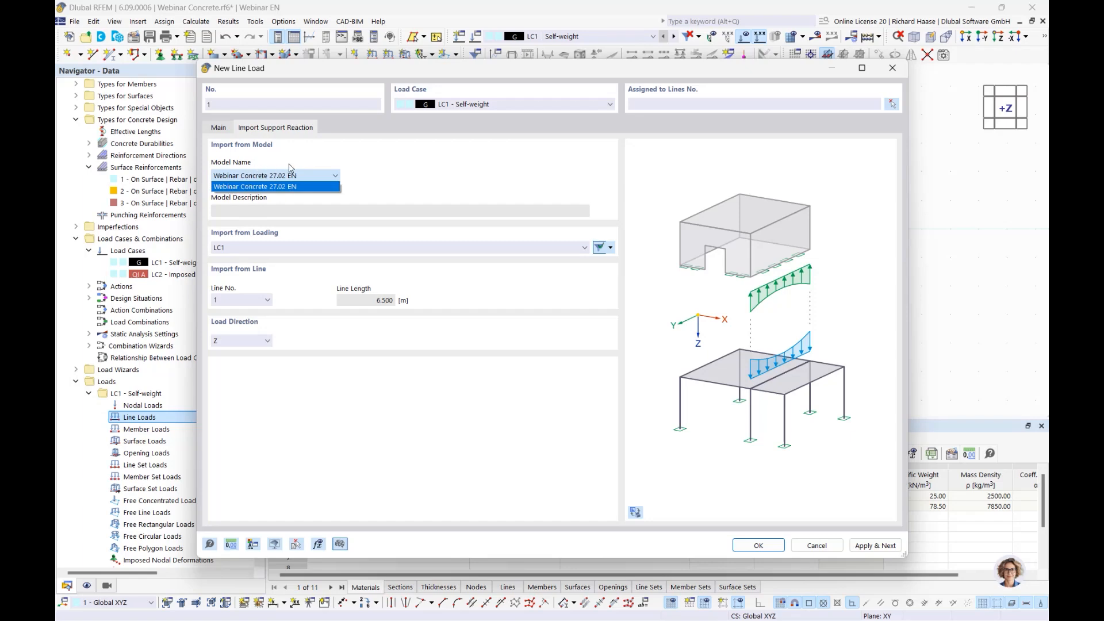
{"action": "left_click", "coordinate": [417, 177]}
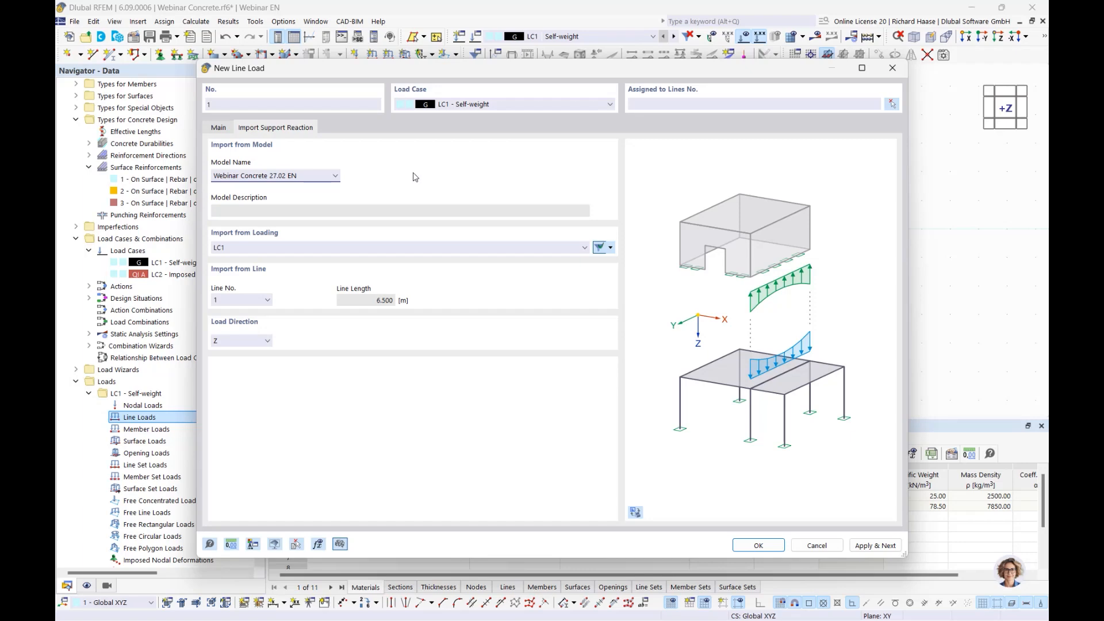
- Review the source line numbers and load directions for importing a line reaction, and discard the line load
{"action": "left_click", "coordinate": [268, 300]}
{"action": "left_click", "coordinate": [242, 352]}
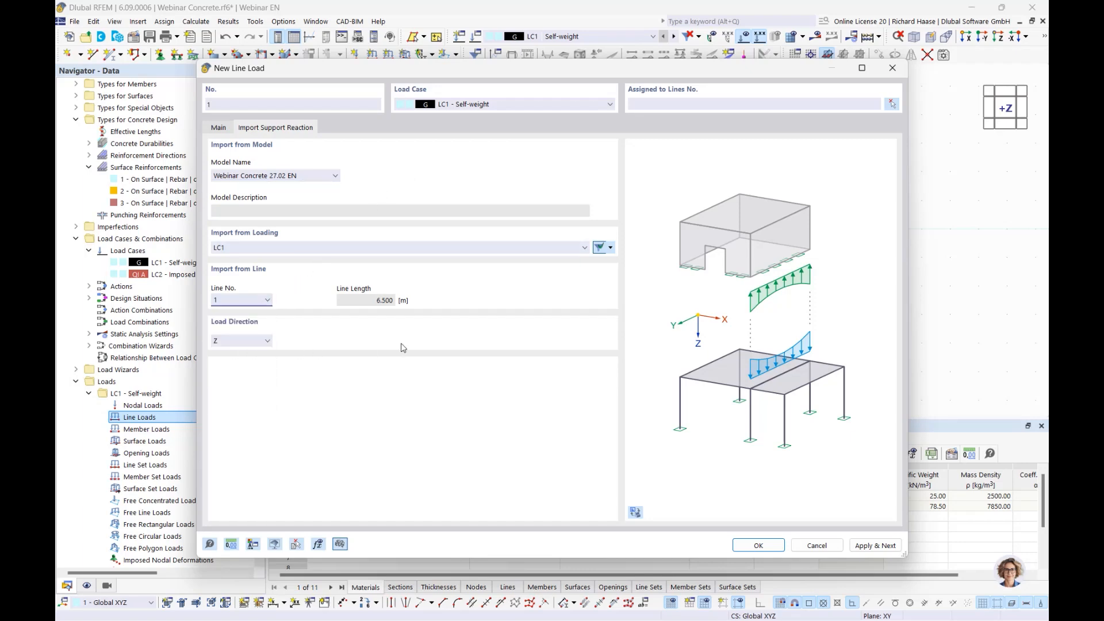
{"action": "left_click", "coordinate": [249, 343]}
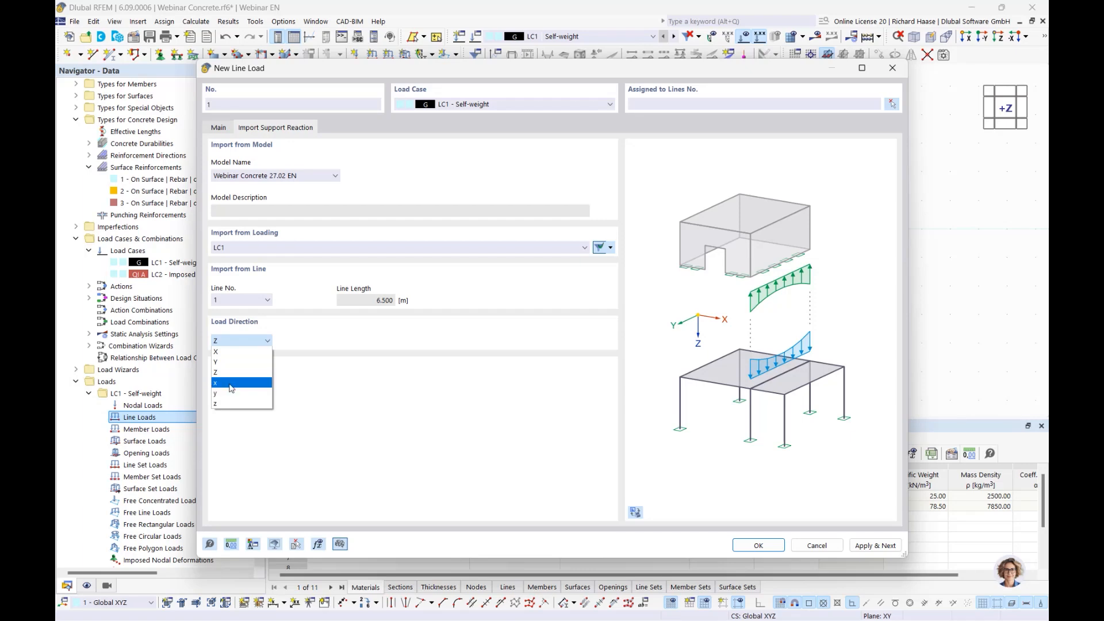
{"action": "left_click", "coordinate": [231, 383]}
{"action": "left_click", "coordinate": [892, 68]}
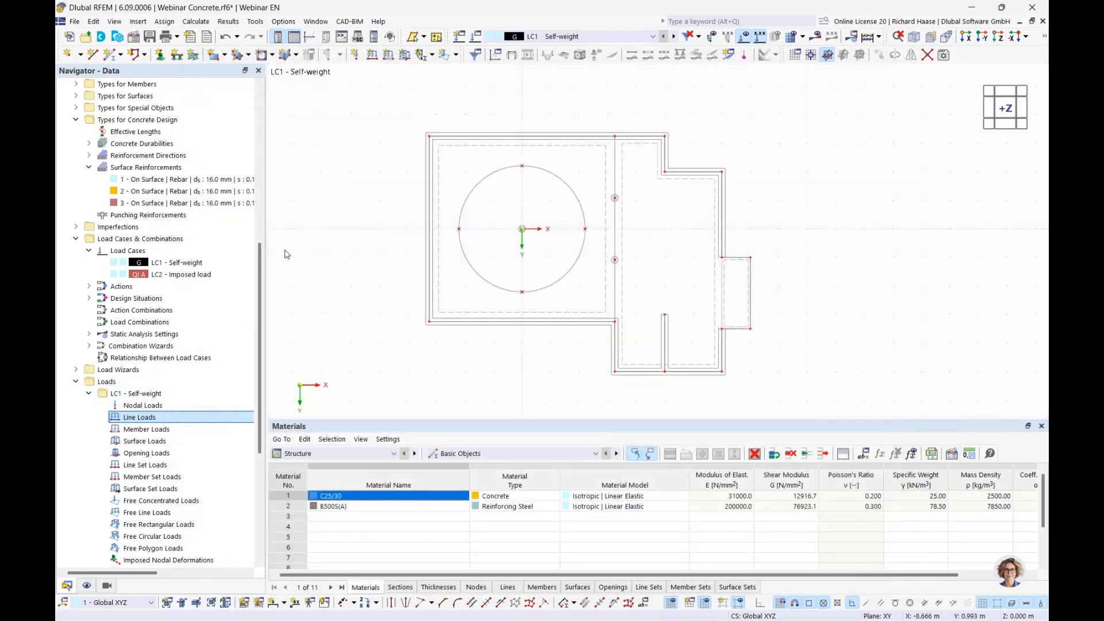
- Show the available load wizards for the slab model, including Import Support Reactions
{"action": "scroll", "coordinate": [184, 325], "scroll_direction": "up", "scroll_amount": 2}
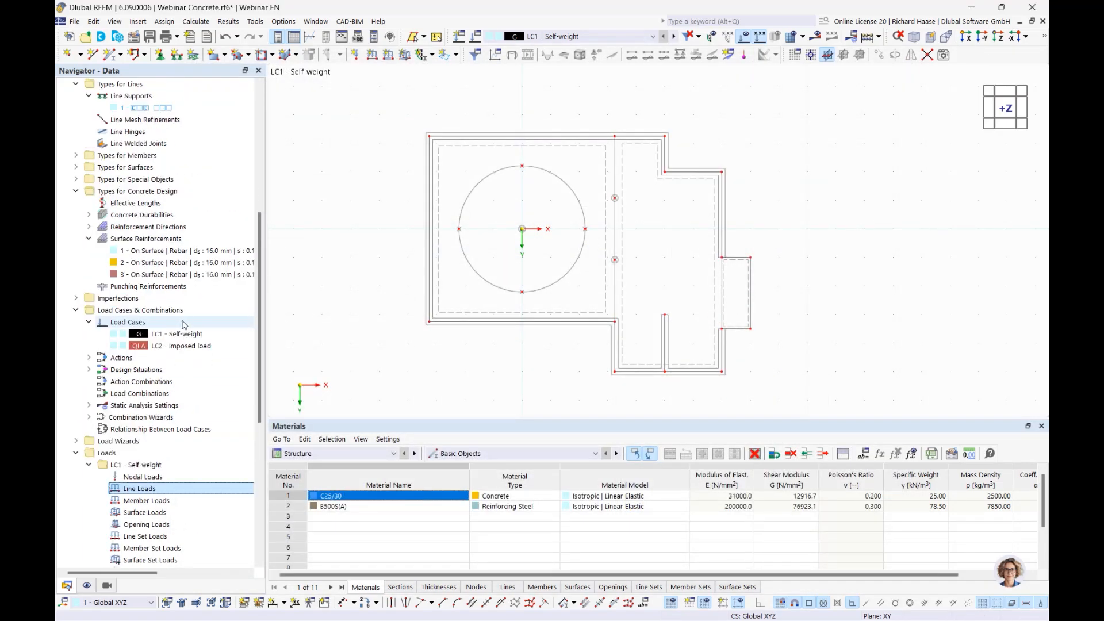
{"action": "scroll", "coordinate": [184, 325], "scroll_direction": "up", "scroll_amount": 3}
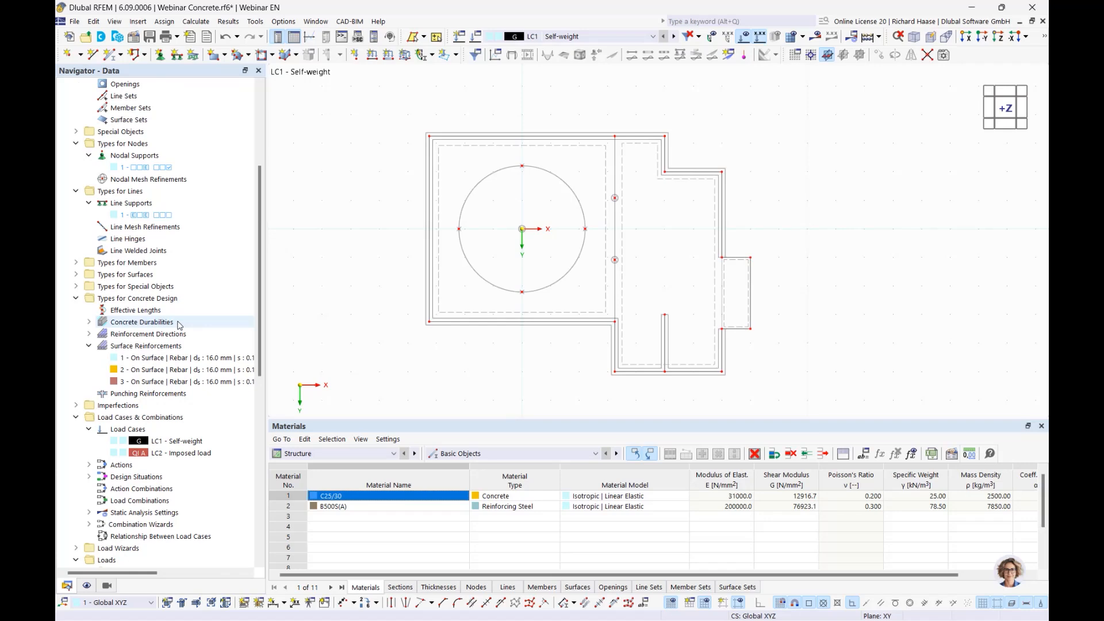
{"action": "scroll", "coordinate": [177, 326], "scroll_direction": "up", "scroll_amount": 5}
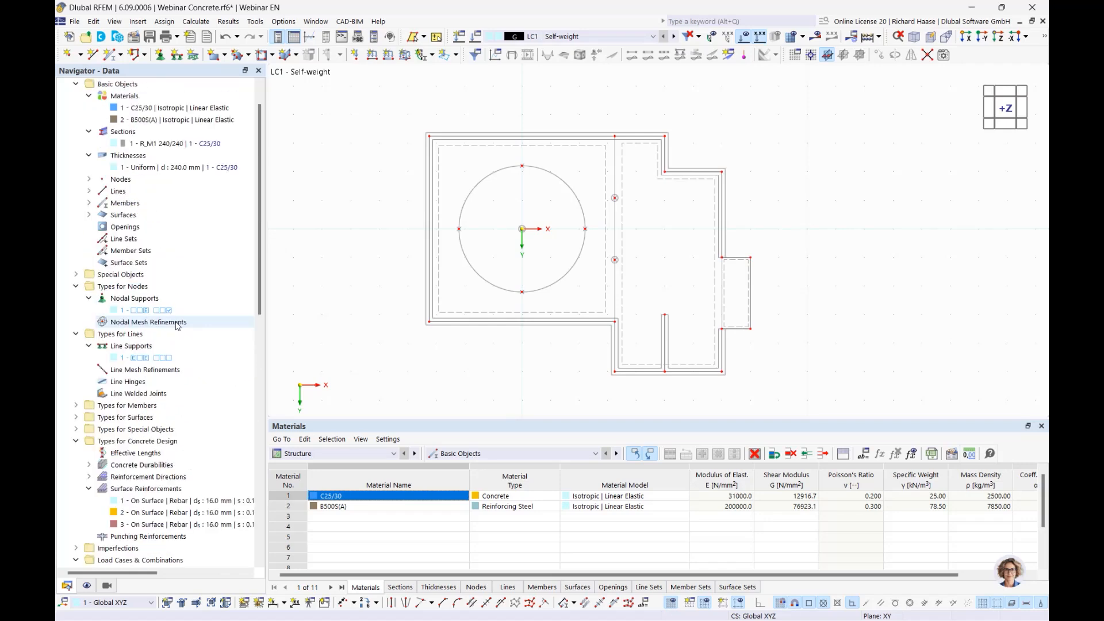
{"action": "scroll", "coordinate": [177, 325], "scroll_direction": "down", "scroll_amount": 8}
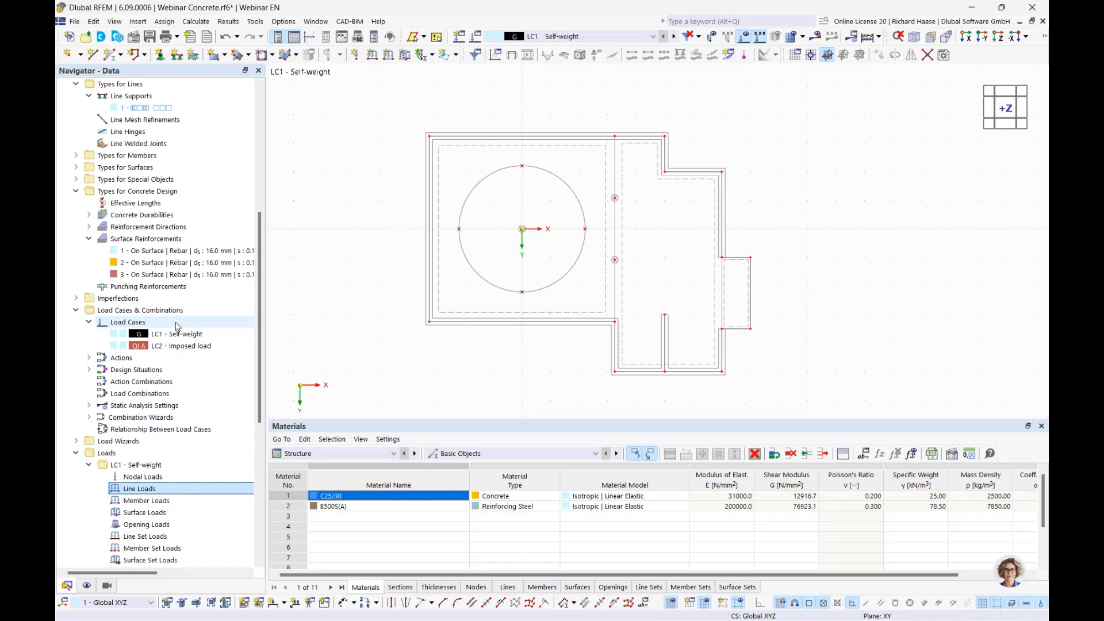
{"action": "left_click", "coordinate": [119, 441]}
{"action": "left_click", "coordinate": [76, 441]}
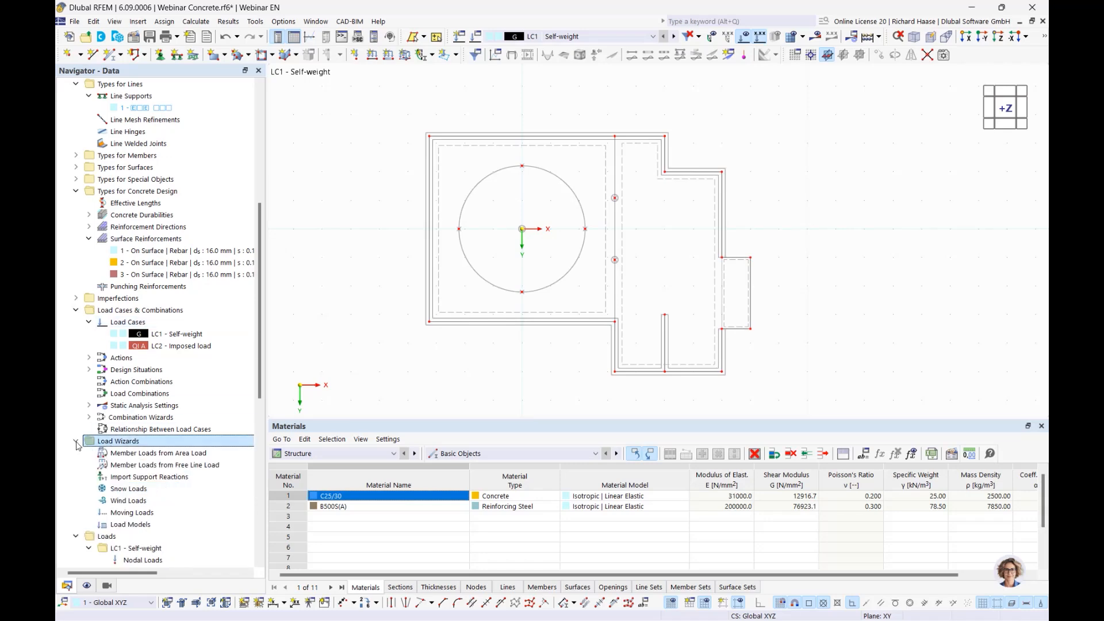
{"action": "scroll", "coordinate": [269, 339], "scroll_direction": "down", "scroll_amount": 2}
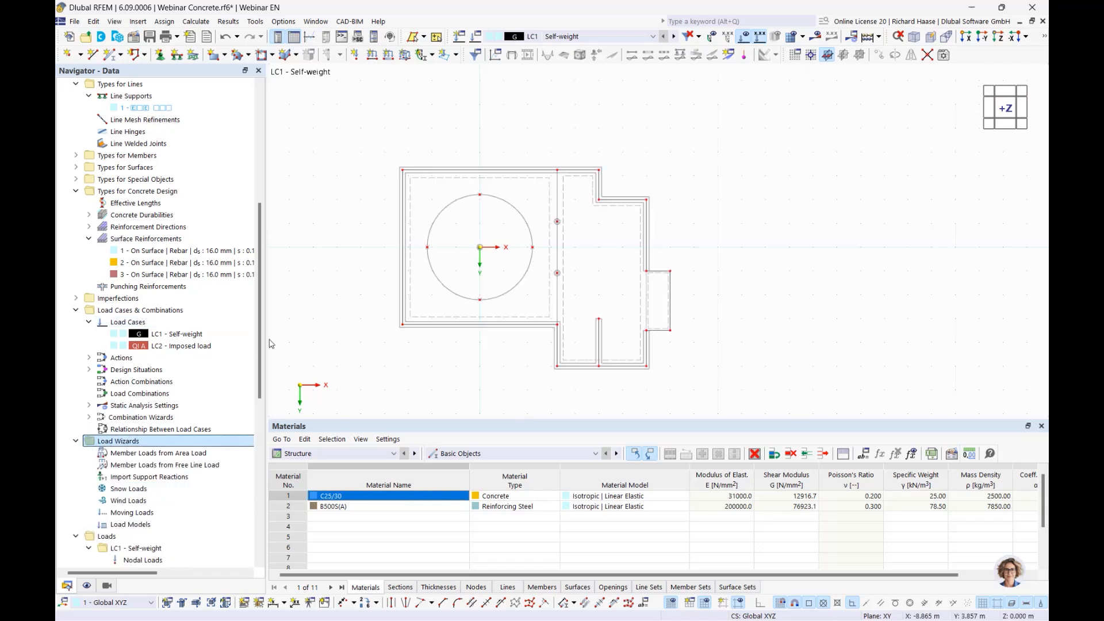
- Start a new Import Support Reactions load wizard from the connected Silo model and review its supported nodes and lines
{"action": "double_click", "coordinate": [151, 477]}
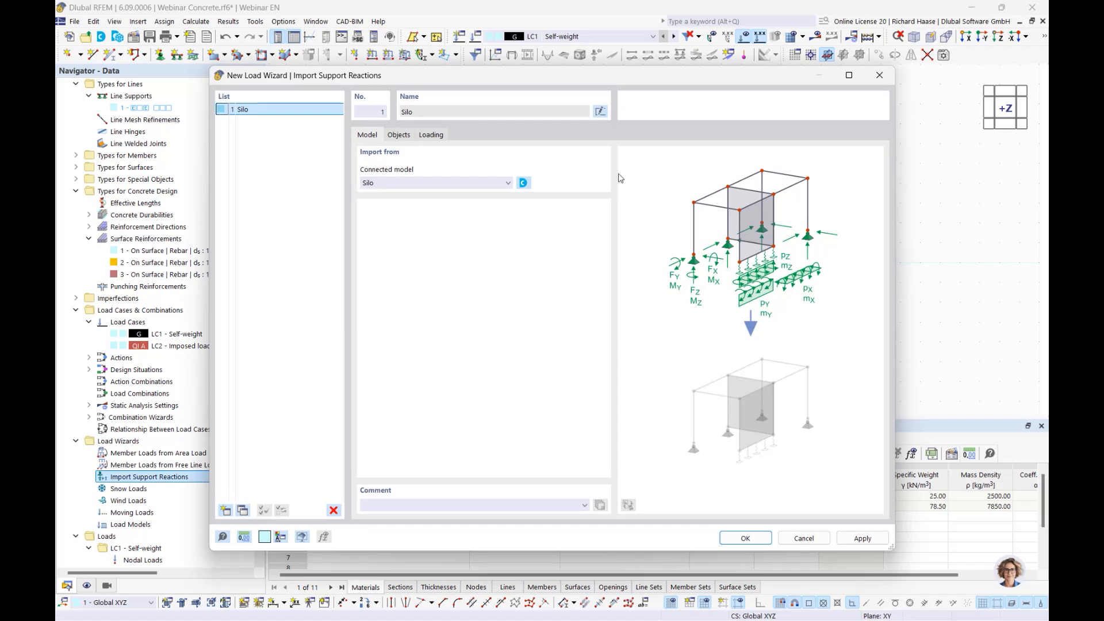
{"action": "left_click", "coordinate": [398, 135]}
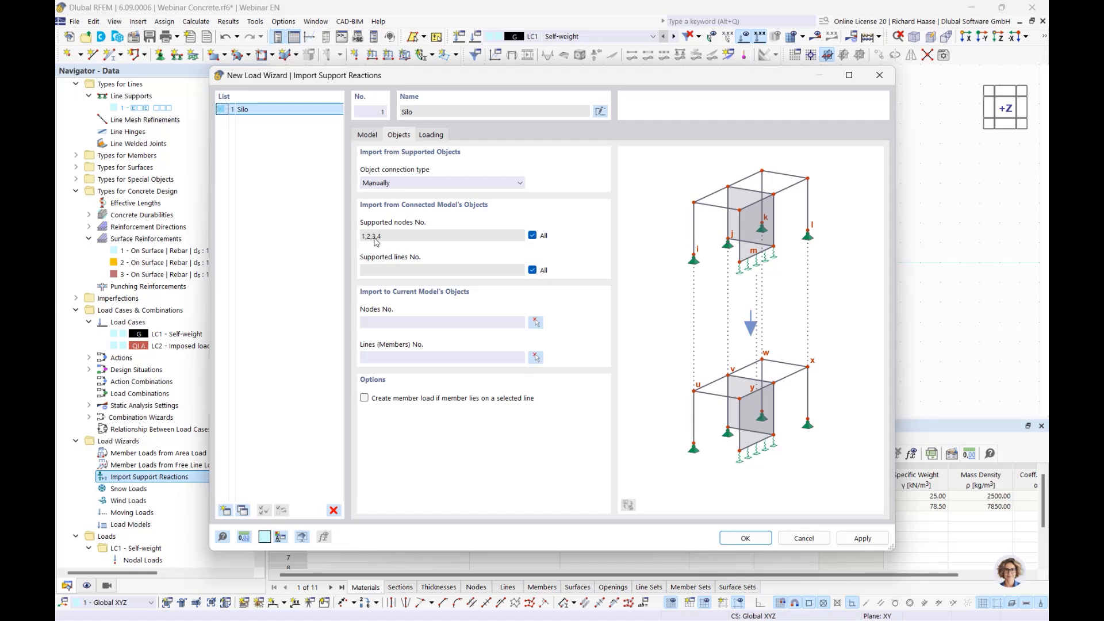
{"action": "left_click", "coordinate": [371, 136]}
{"action": "left_click", "coordinate": [402, 137]}
- Compare the Manually and Free loads object connection types for the imported reactions, and keep Manually
{"action": "left_click", "coordinate": [406, 183]}
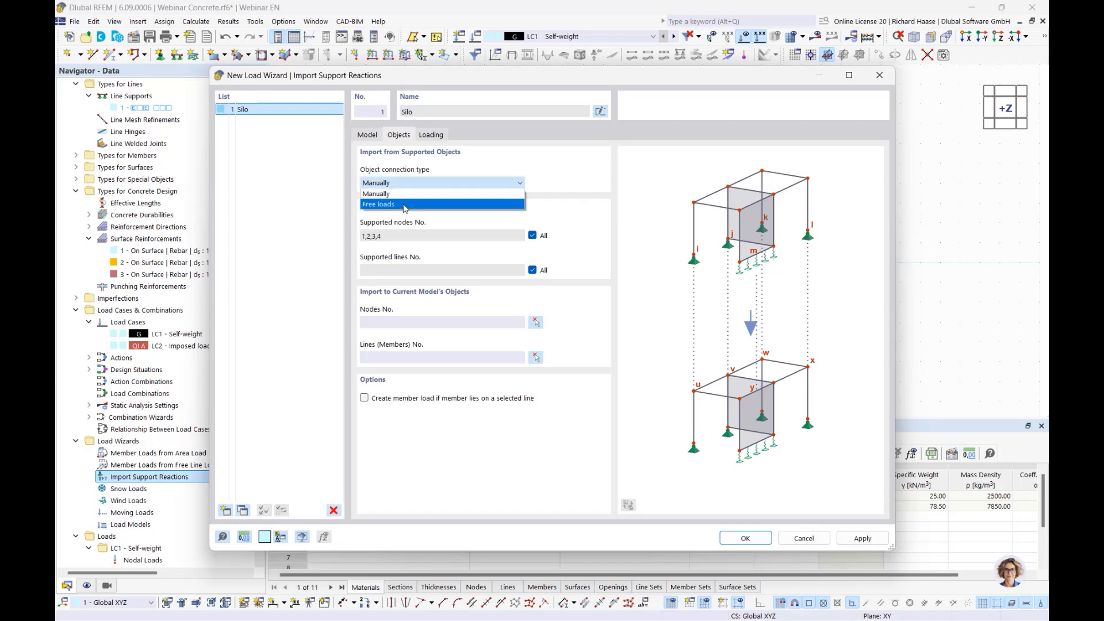
{"action": "left_click", "coordinate": [376, 194]}
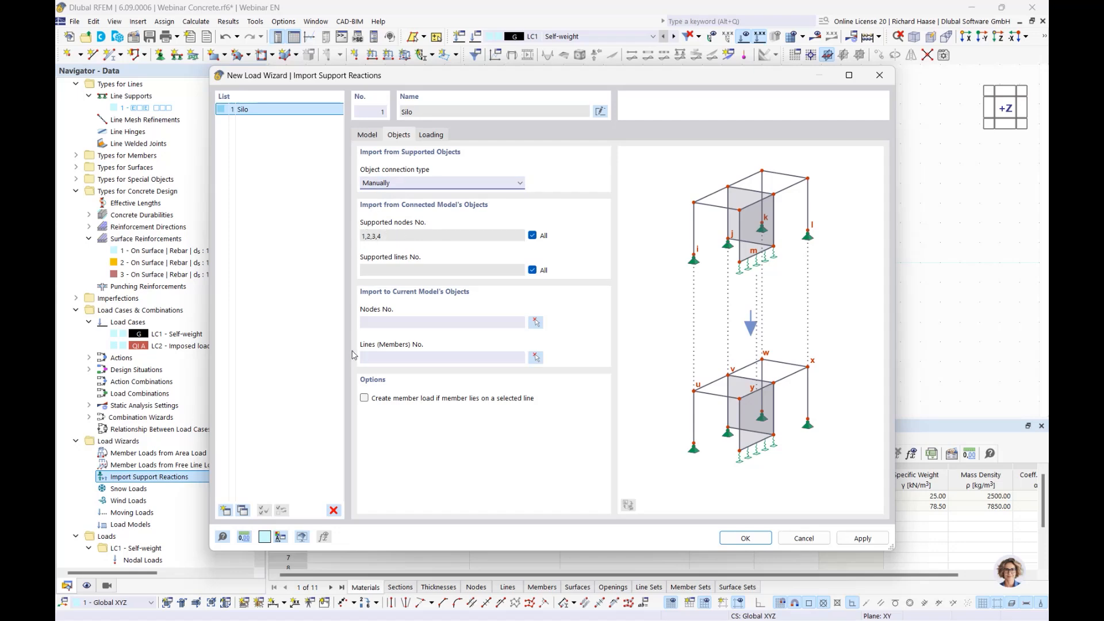
{"action": "left_click", "coordinate": [399, 183]}
{"action": "left_click", "coordinate": [394, 207]}
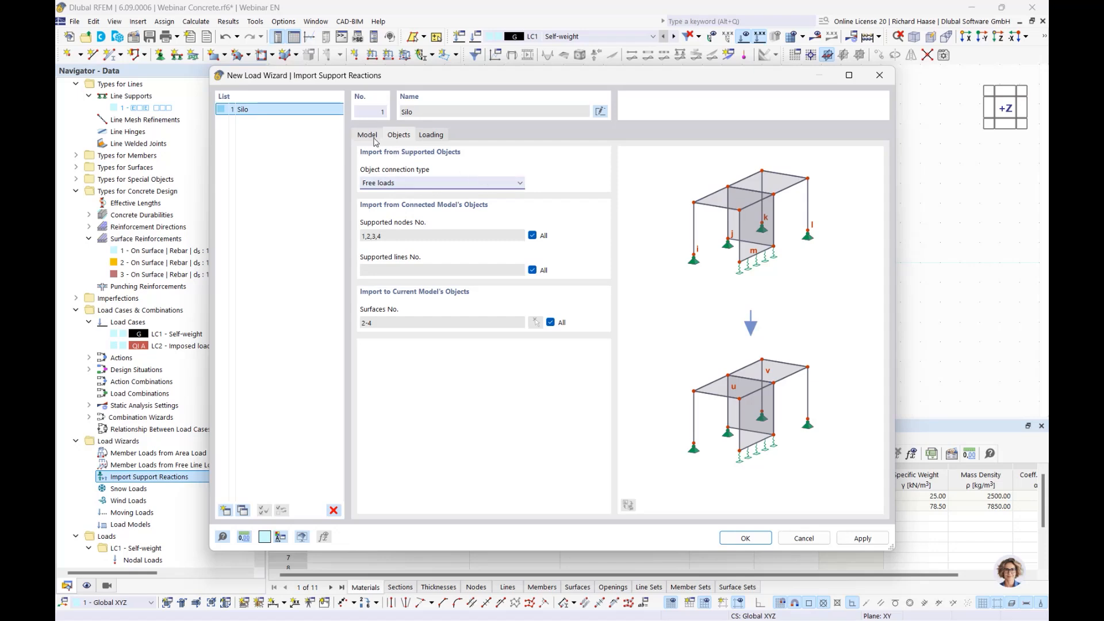
{"action": "left_click", "coordinate": [384, 183]}
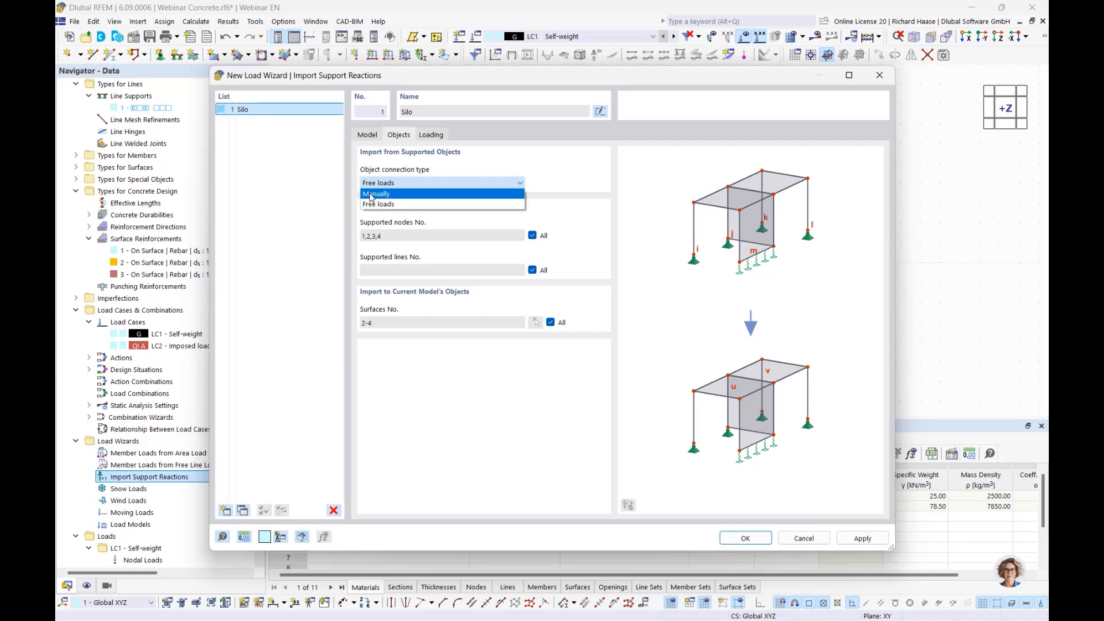
{"action": "left_click", "coordinate": [371, 195]}
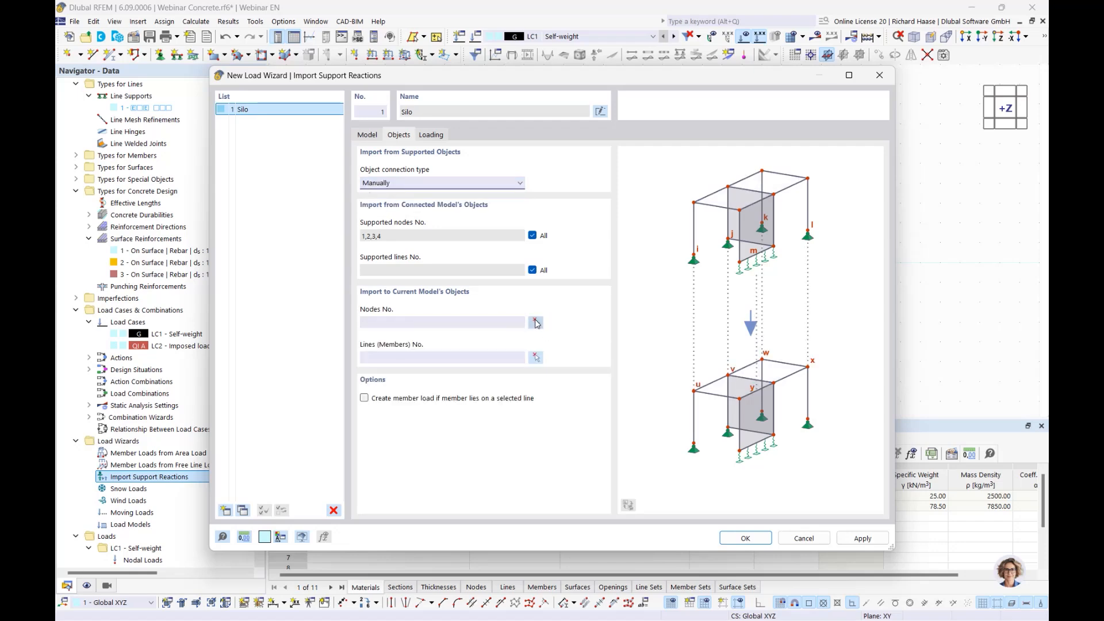
- Assign the imported reactions to nodes 15, 16, 17 and 18 on the circle in the slab
{"action": "left_click", "coordinate": [537, 323]}
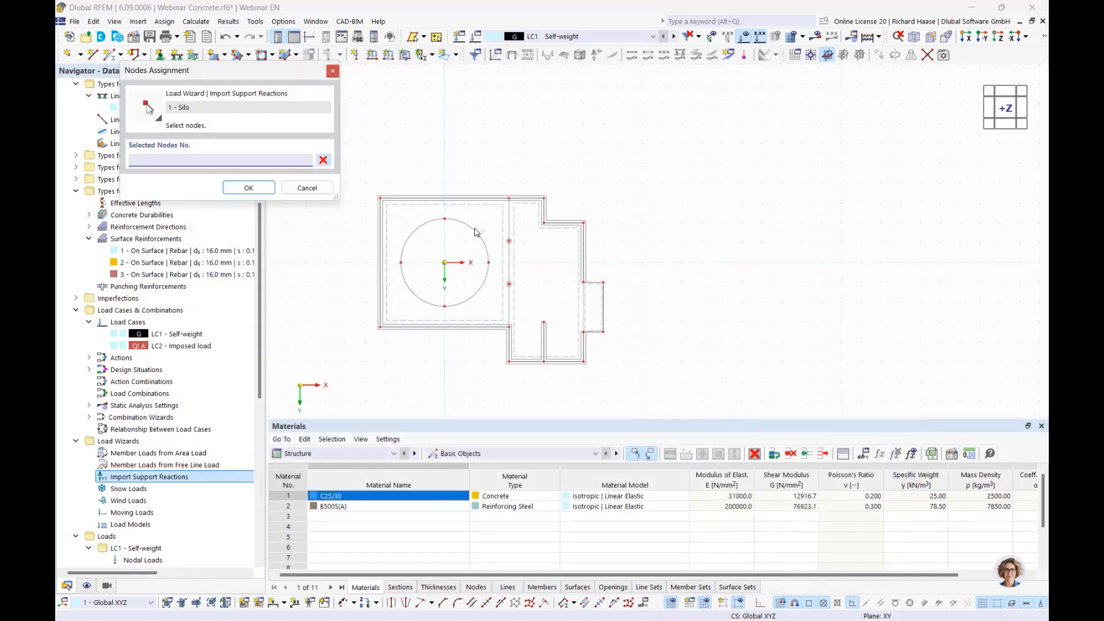
{"action": "scroll", "coordinate": [451, 224], "scroll_direction": "up", "scroll_amount": 2}
{"action": "left_click", "coordinate": [451, 237]}
{"action": "left_click", "coordinate": [530, 311]}
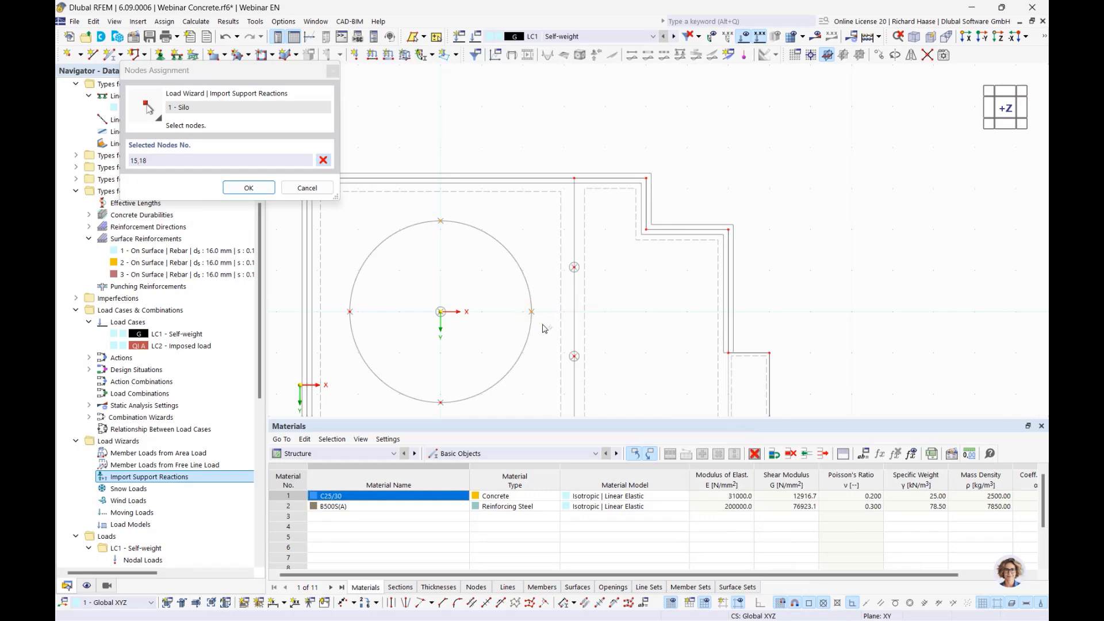
{"action": "left_click", "coordinate": [456, 412]}
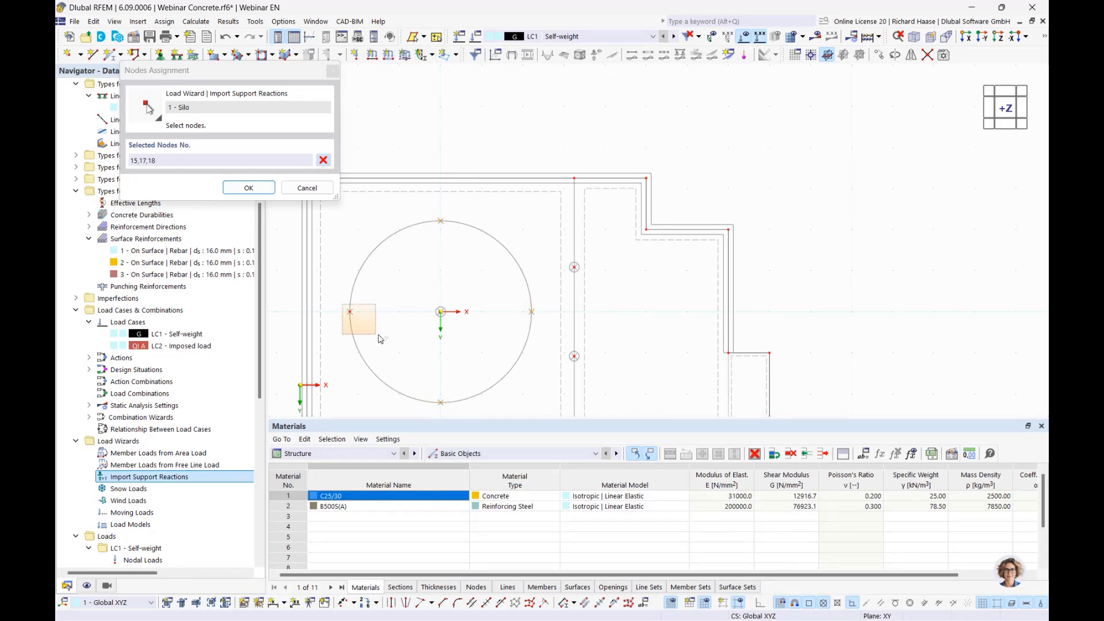
{"action": "left_click", "coordinate": [352, 314]}
{"action": "left_click", "coordinate": [240, 190]}
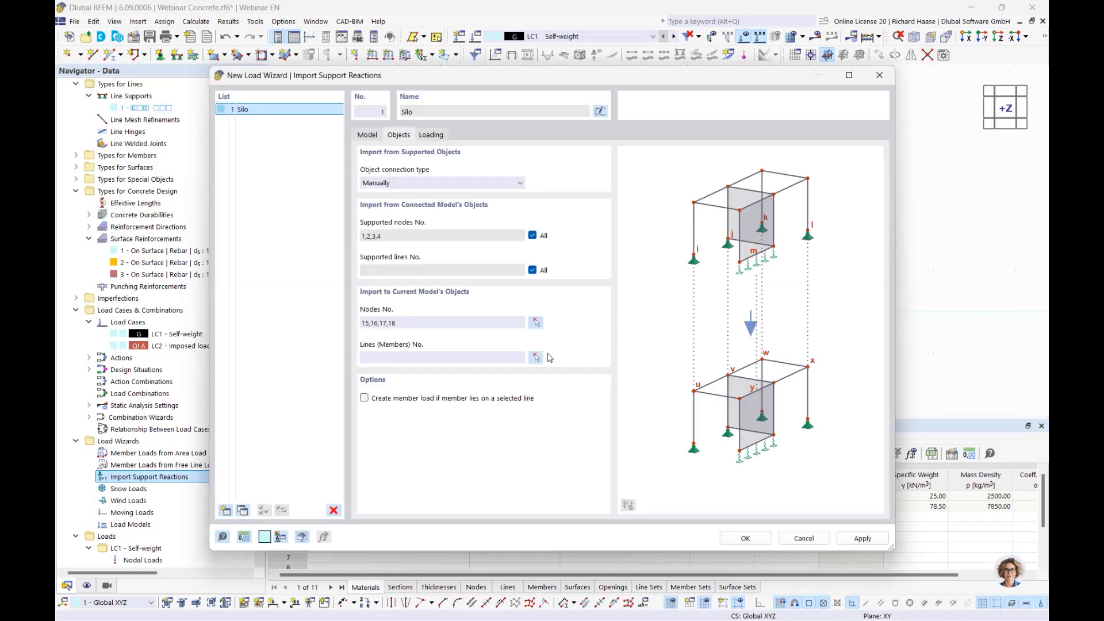
- Set the wizard's loading connection type to Automatically
{"action": "left_click", "coordinate": [431, 136]}
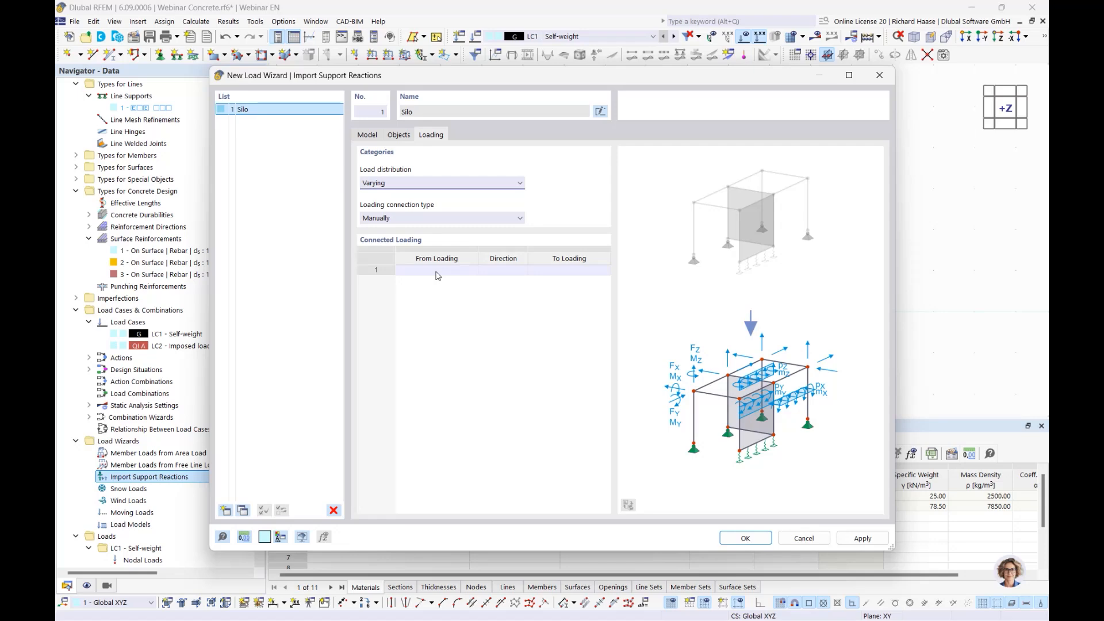
{"action": "left_click", "coordinate": [406, 220]}
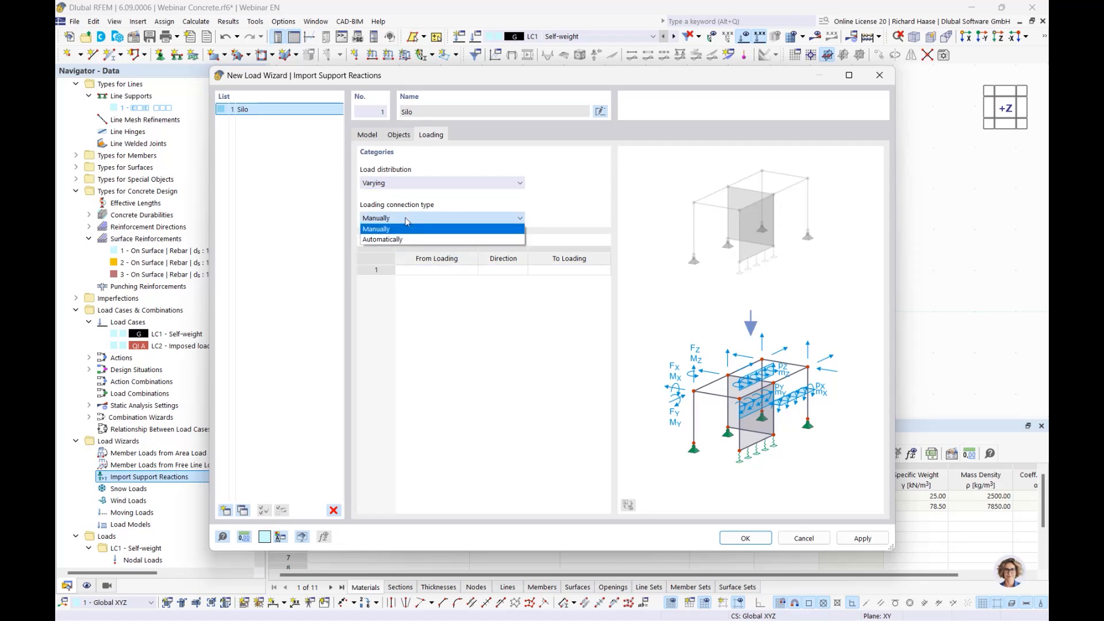
{"action": "left_click", "coordinate": [381, 239]}
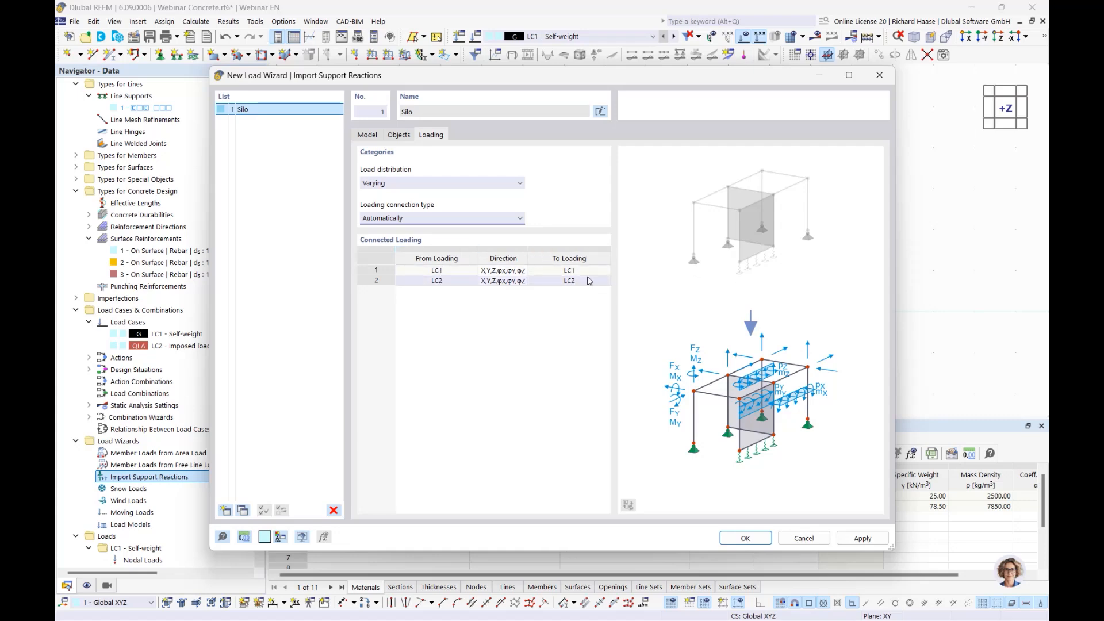
- Limit the LC1 reaction import to direction Z by excluding X, Y, φX, φY and φZ
{"action": "left_click", "coordinate": [511, 271]}
{"action": "left_click", "coordinate": [522, 272]}
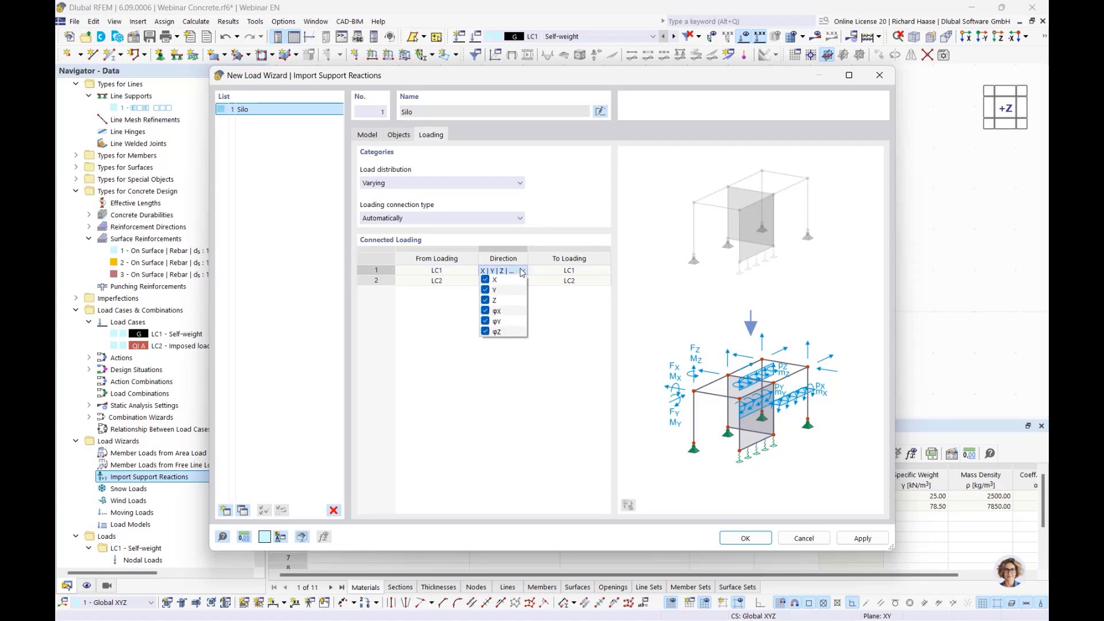
{"action": "left_click", "coordinate": [485, 289]}
{"action": "left_click", "coordinate": [485, 280]}
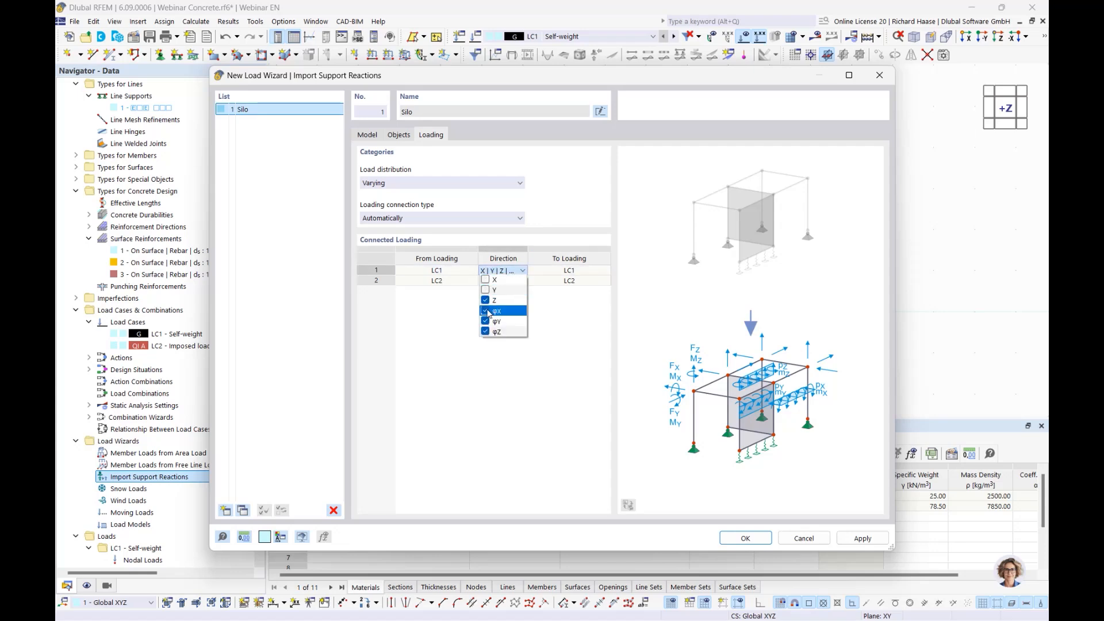
{"action": "left_click", "coordinate": [486, 311]}
{"action": "left_click", "coordinate": [487, 321]}
{"action": "left_click", "coordinate": [486, 332]}
{"action": "left_click", "coordinate": [547, 323]}
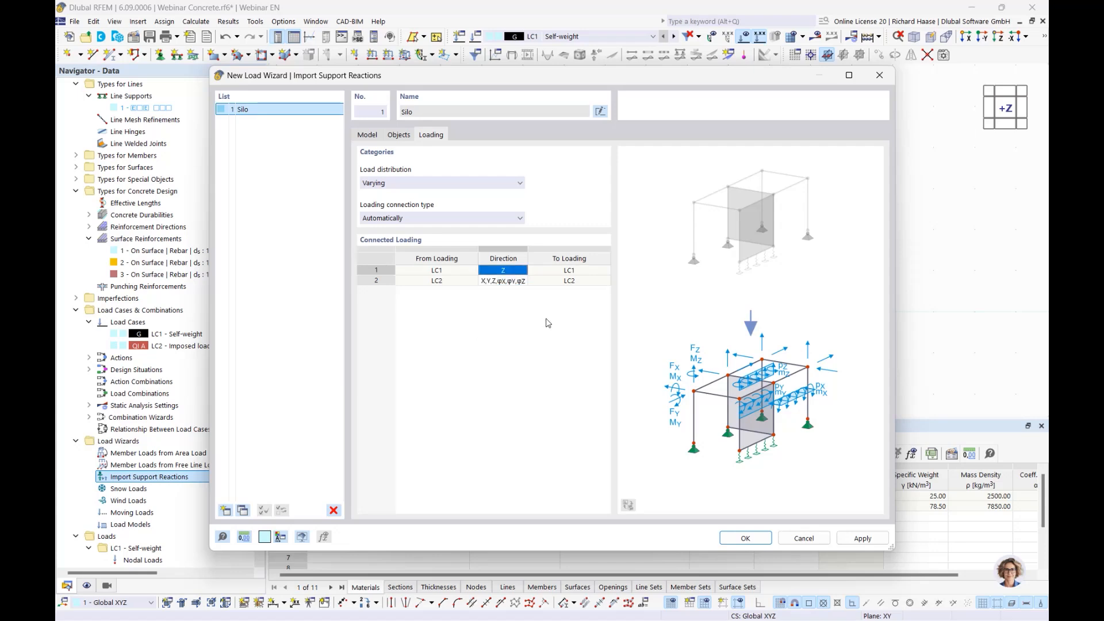
- Limit the LC2 reaction import to direction Z and confirm the load wizard
{"action": "left_click", "coordinate": [505, 281]}
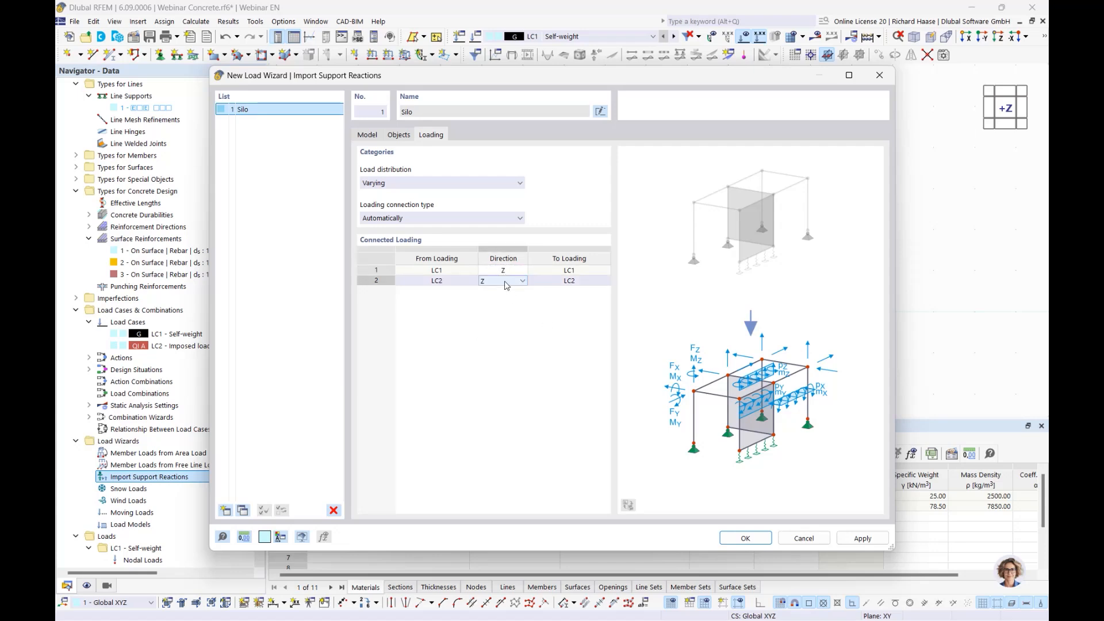
{"action": "left_click", "coordinate": [513, 293]}
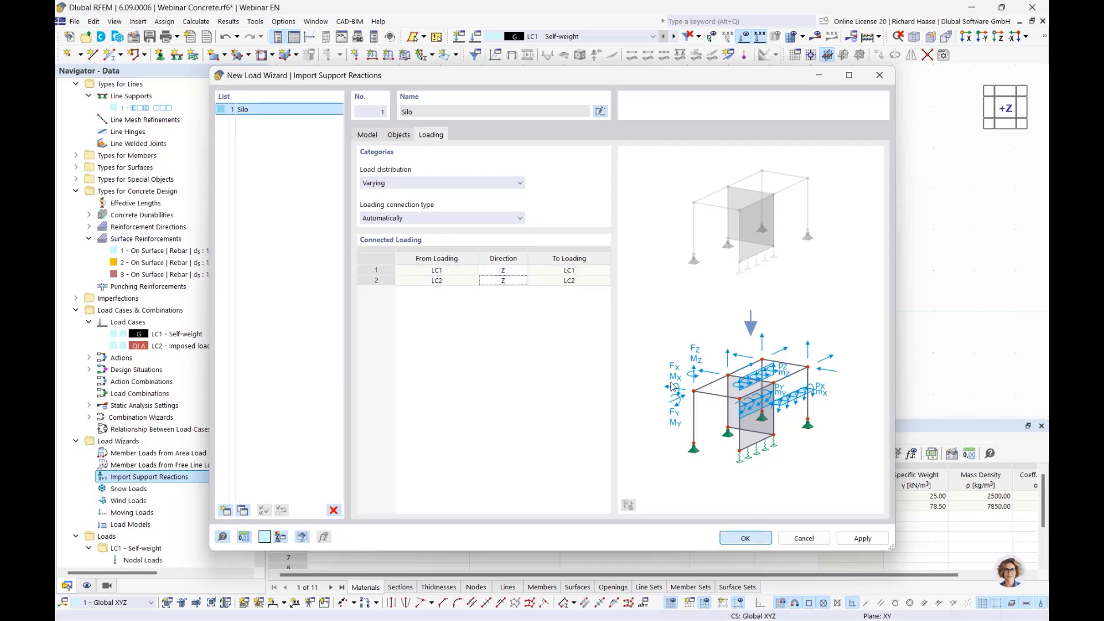
{"action": "left_click", "coordinate": [743, 538]}
- Inspect the imported nodal loads on the circle in 3D for LC1 and LC2
{"action": "middle_click_drag", "start_coordinate": [566, 251], "coordinate": [494, 115], "text": "ctrl"}
{"action": "scroll", "coordinate": [556, 293], "scroll_direction": "up", "scroll_amount": 5}
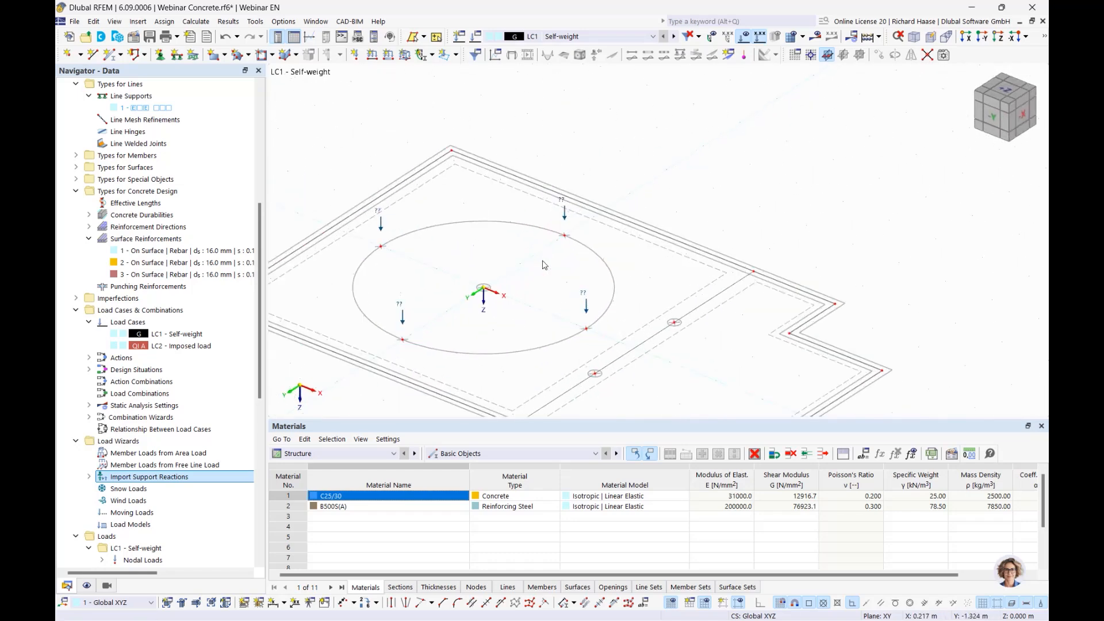
{"action": "left_click", "coordinate": [674, 37]}
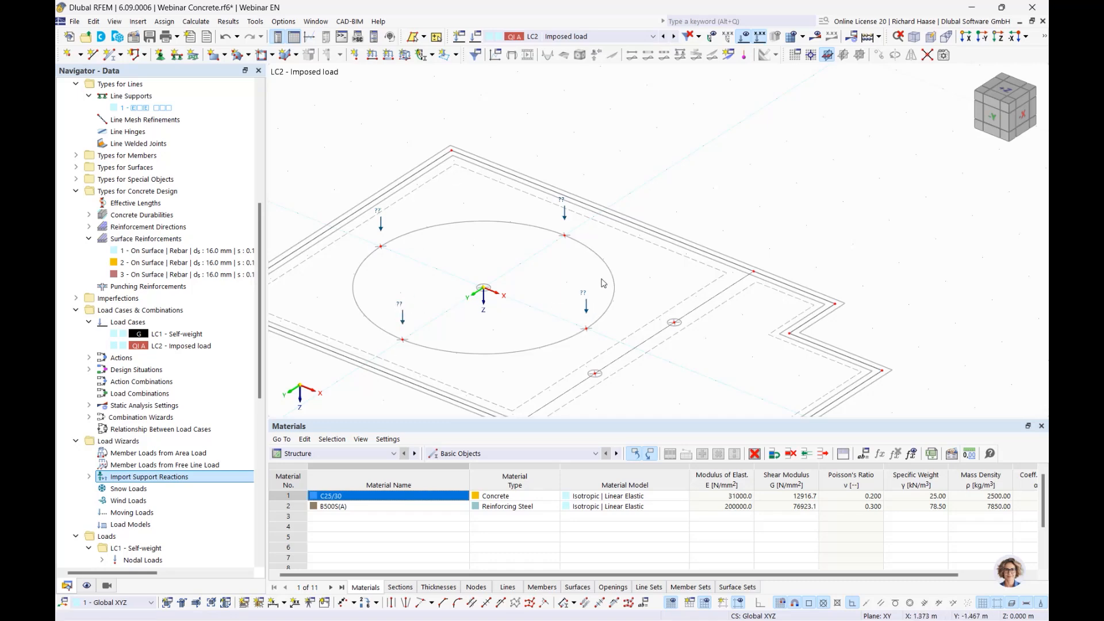
{"action": "middle_click_drag", "start_coordinate": [555, 261], "coordinate": [578, 234]}
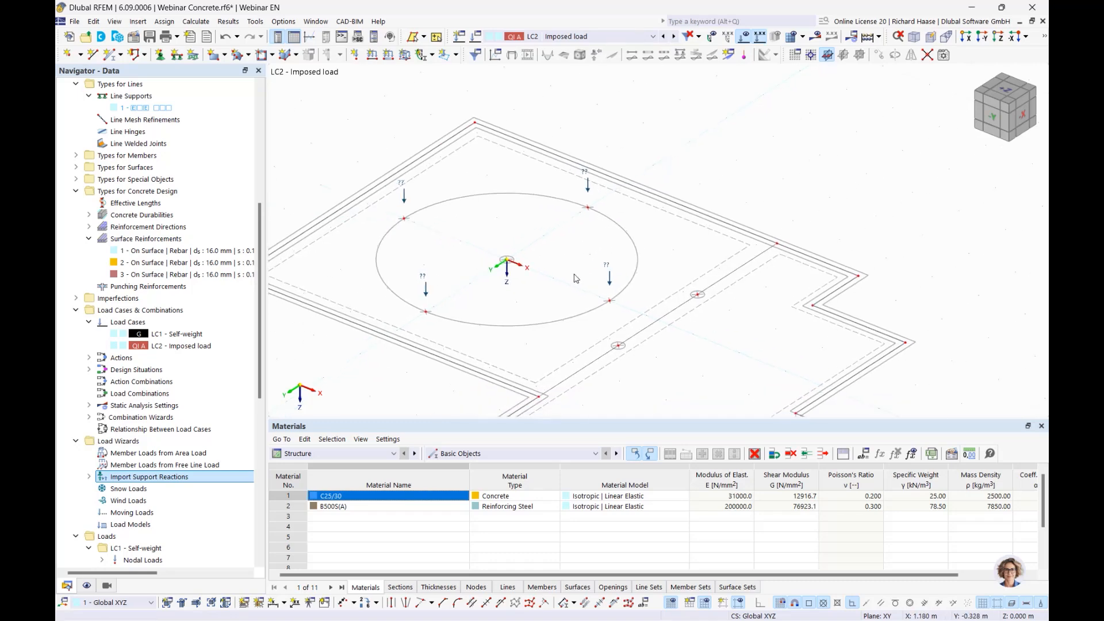
- Calculate load cases LC1 Self-weight and LC2 Imposed load, ignoring the plausibility check warnings
{"action": "left_click", "coordinate": [195, 22]}
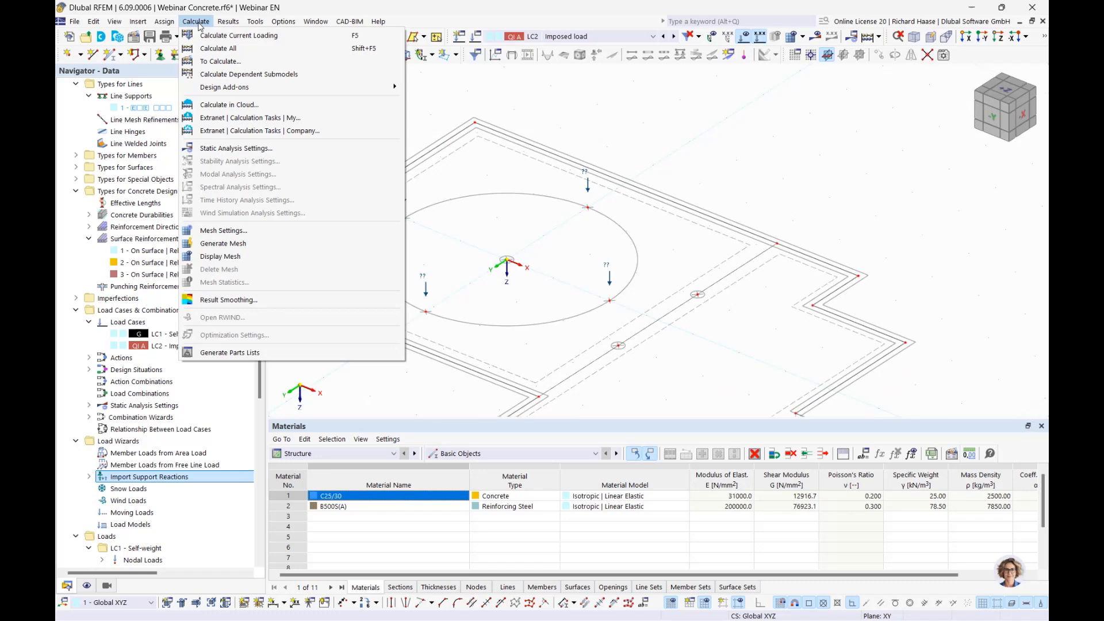
{"action": "left_click", "coordinate": [218, 62]}
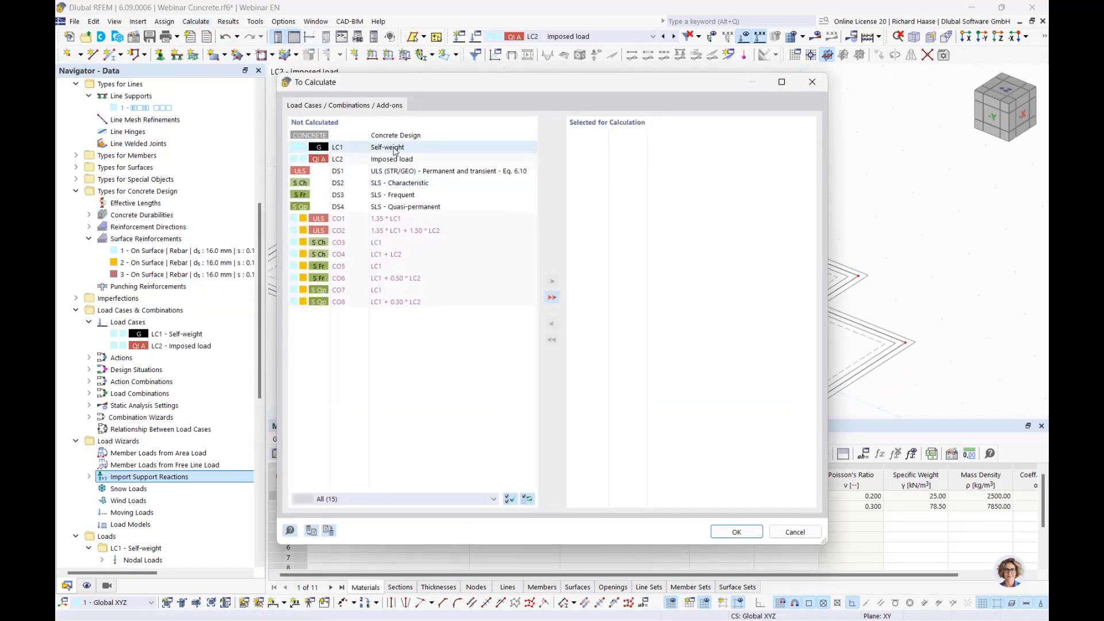
{"action": "left_click", "coordinate": [395, 150]}
{"action": "double_click", "coordinate": [406, 149]}
{"action": "double_click", "coordinate": [406, 149]}
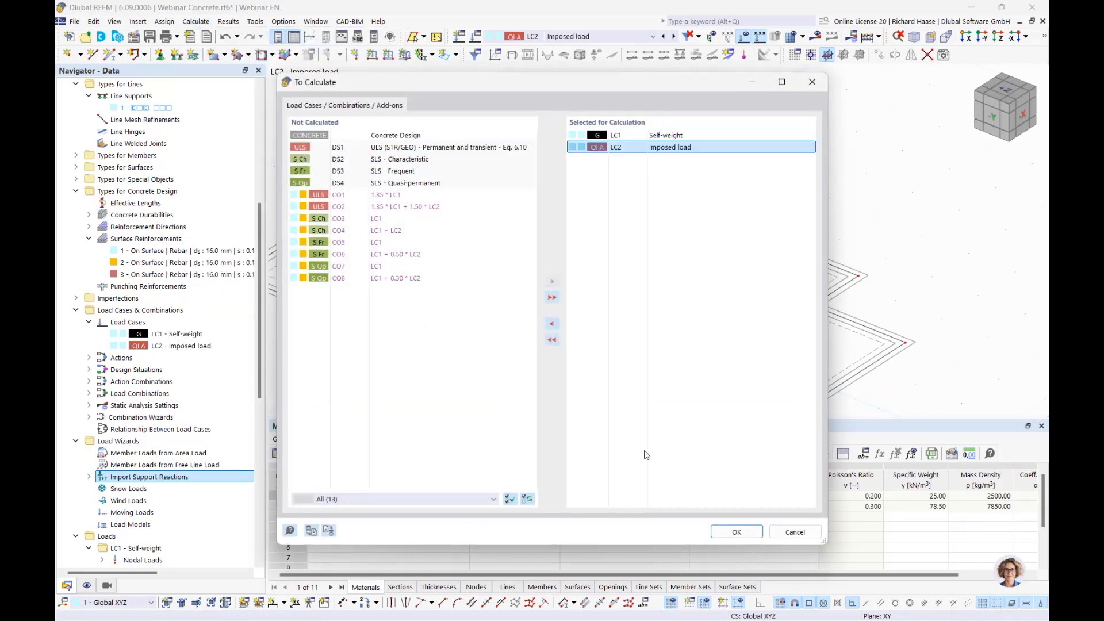
{"action": "left_click", "coordinate": [735, 530]}
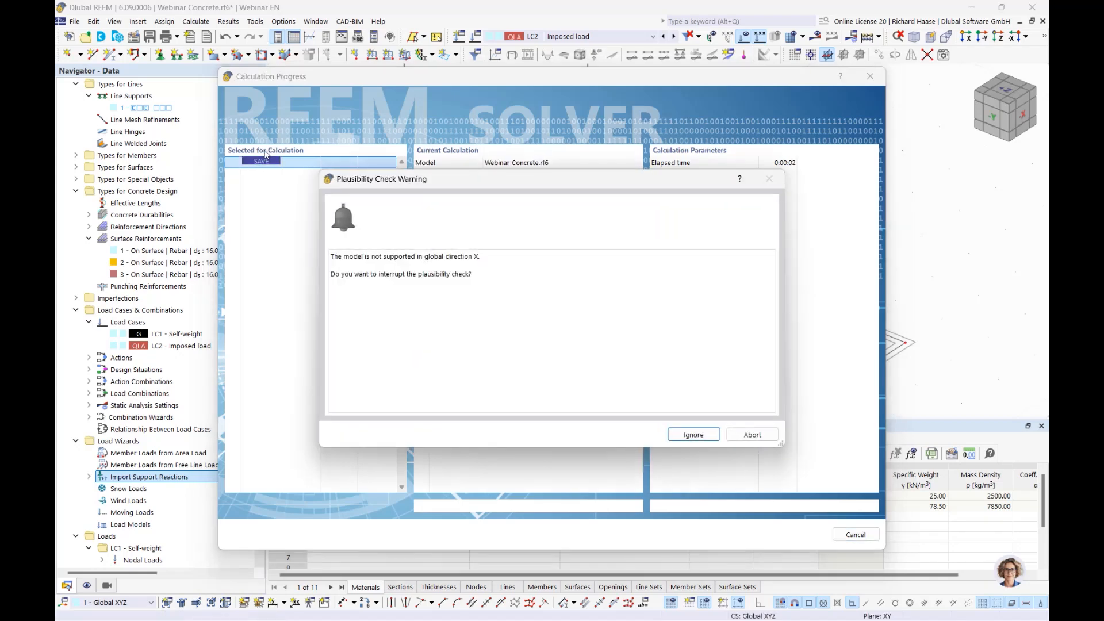
{"action": "left_click", "coordinate": [694, 434]}
{"action": "left_click", "coordinate": [695, 435]}
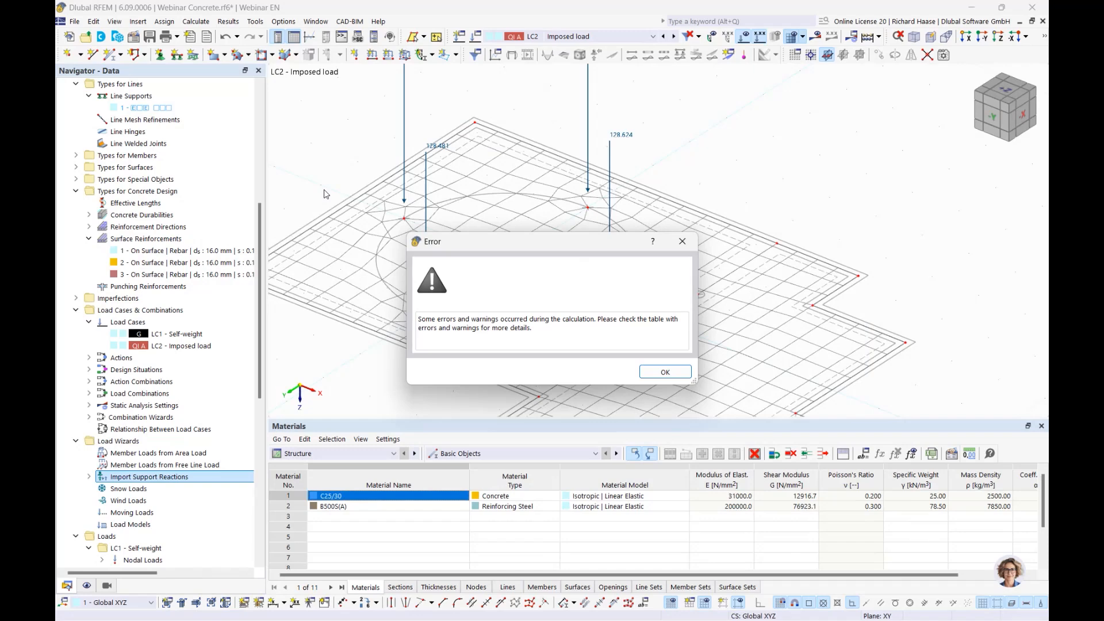
{"action": "left_click", "coordinate": [665, 372]}
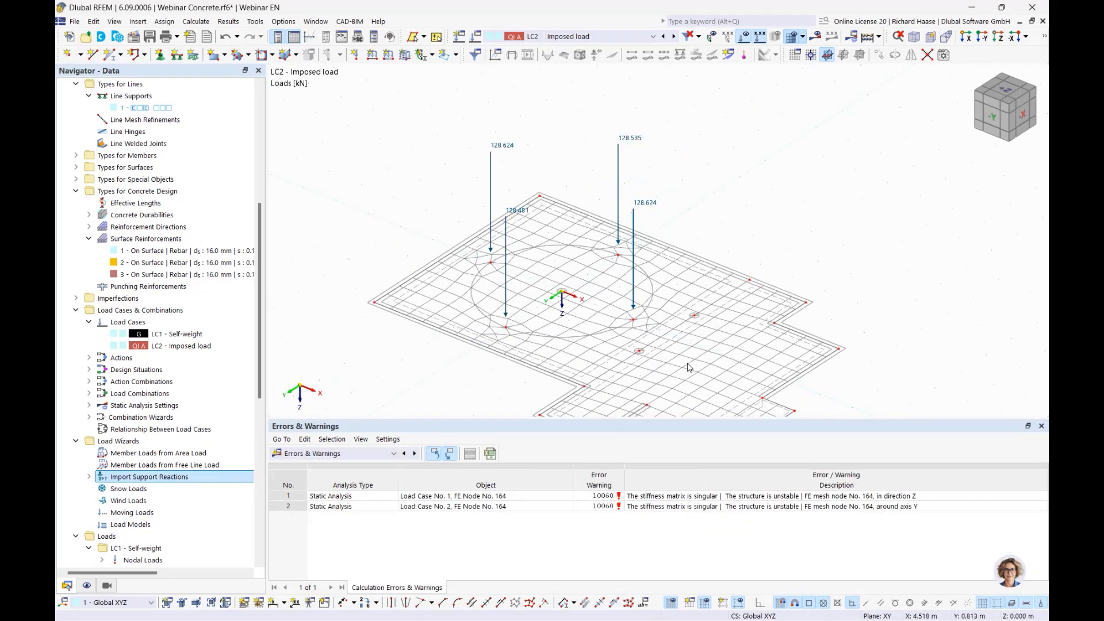
- Check the model type in the base data of the Webinar Concrete model
{"action": "middle_click_drag", "start_coordinate": [689, 366], "coordinate": [649, 277]}
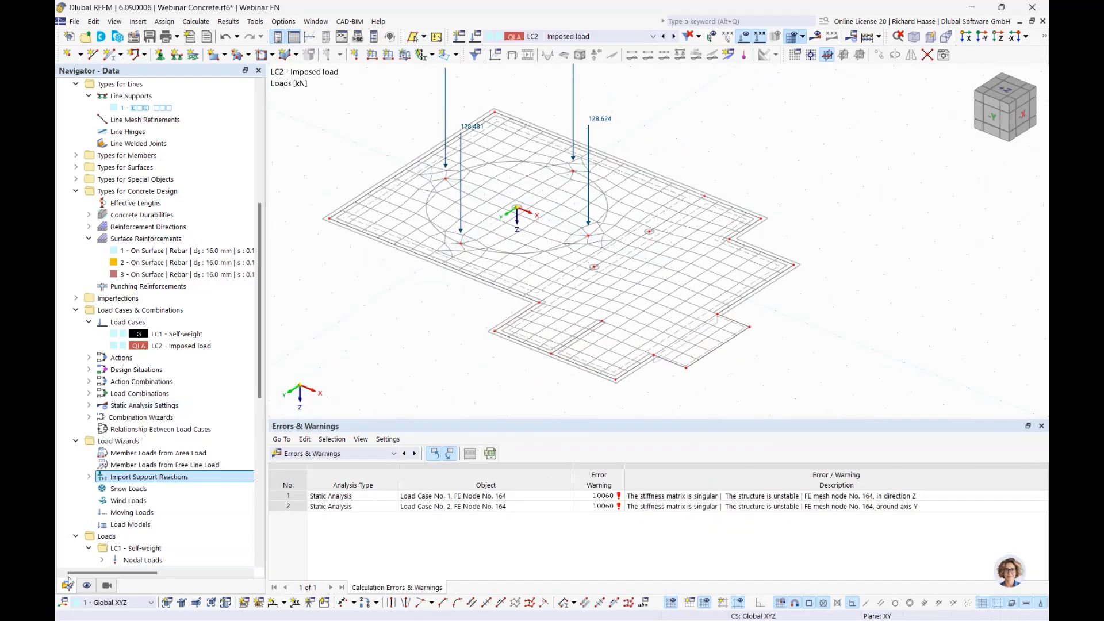
{"action": "scroll", "coordinate": [144, 129], "scroll_direction": "up", "scroll_amount": 8}
{"action": "left_click", "coordinate": [165, 109]}
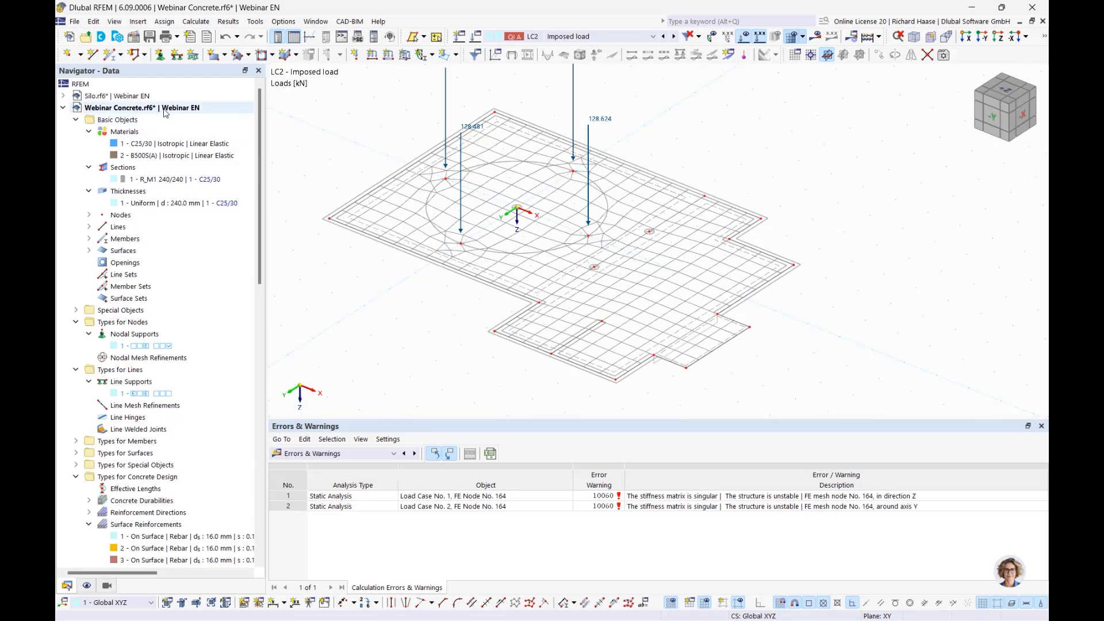
{"action": "right_click", "coordinate": [164, 110]}
{"action": "left_click", "coordinate": [194, 118]}
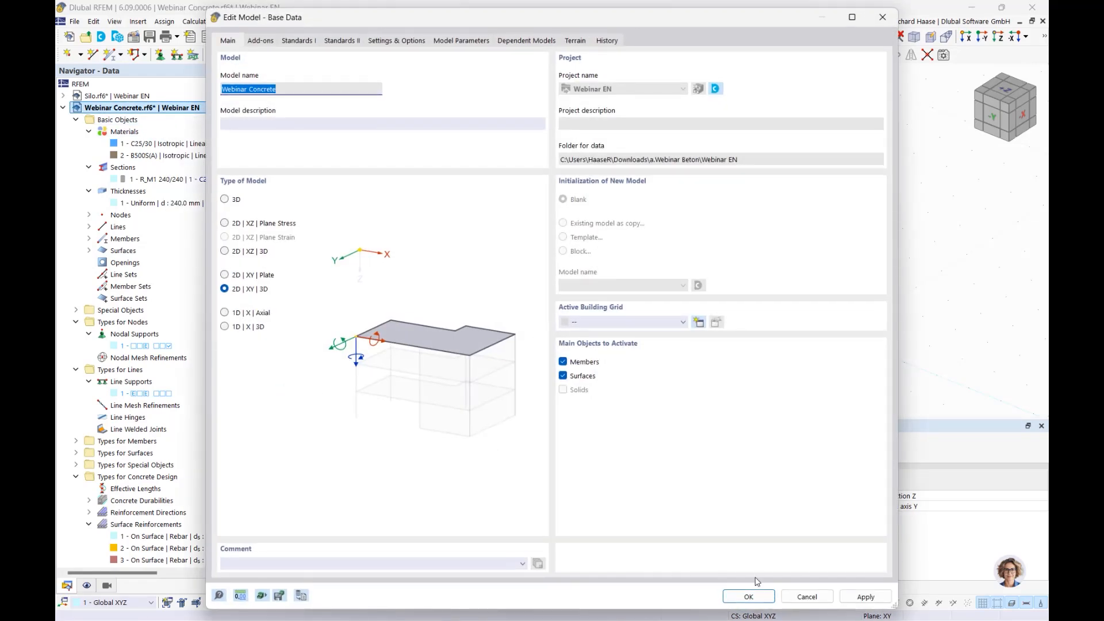
{"action": "left_click", "coordinate": [750, 596]}
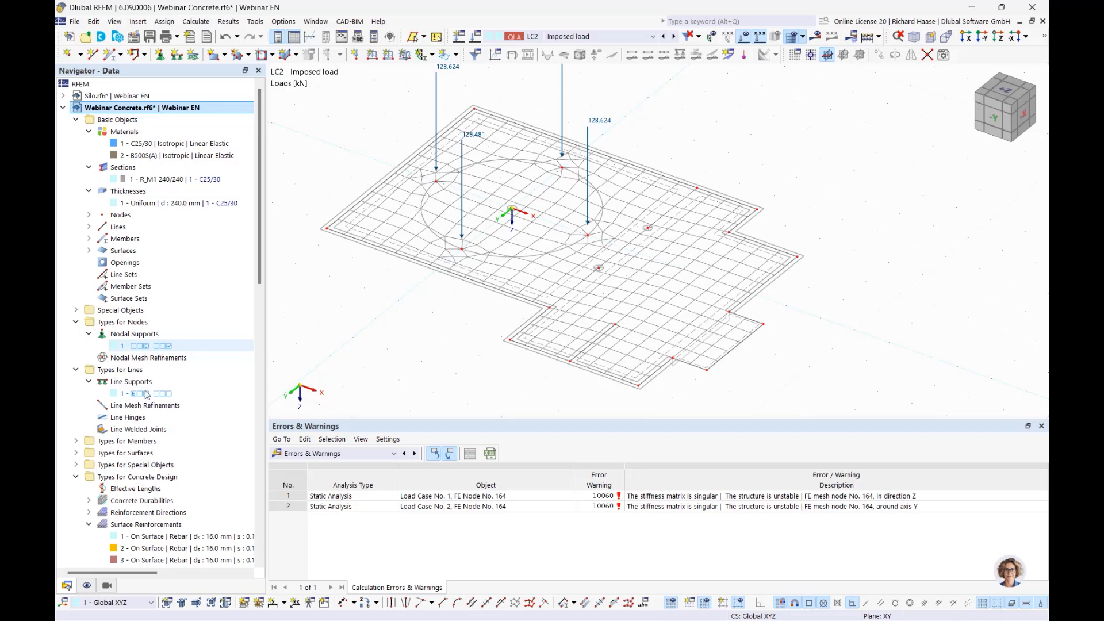
{"action": "double_click", "coordinate": [156, 346]}
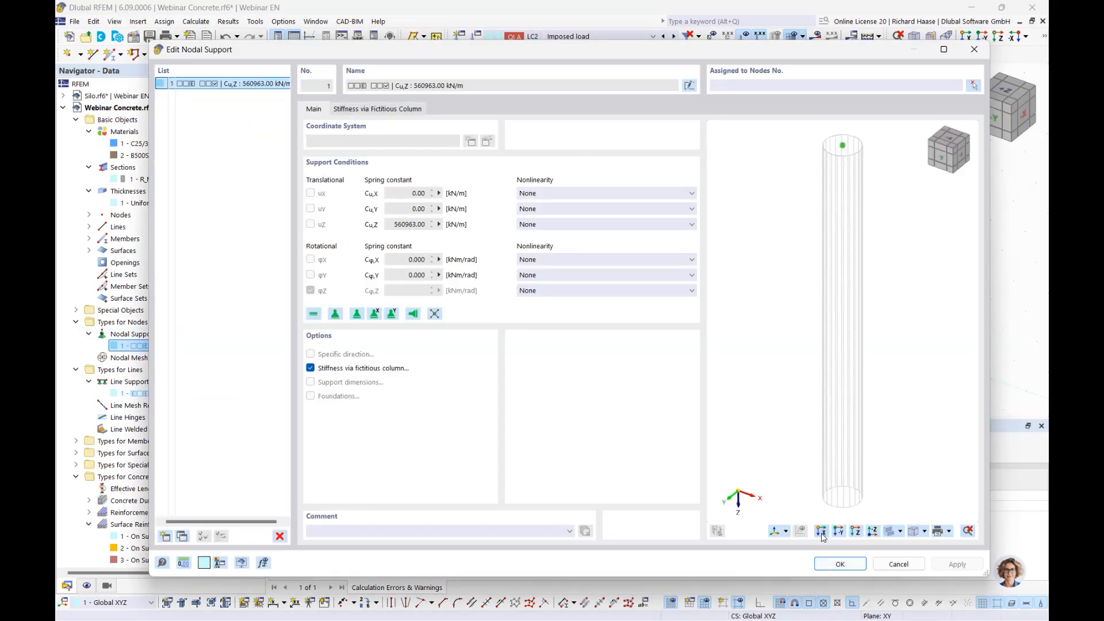
{"action": "left_click", "coordinate": [973, 85]}
{"action": "scroll", "coordinate": [517, 209], "scroll_direction": "up", "scroll_amount": 5}
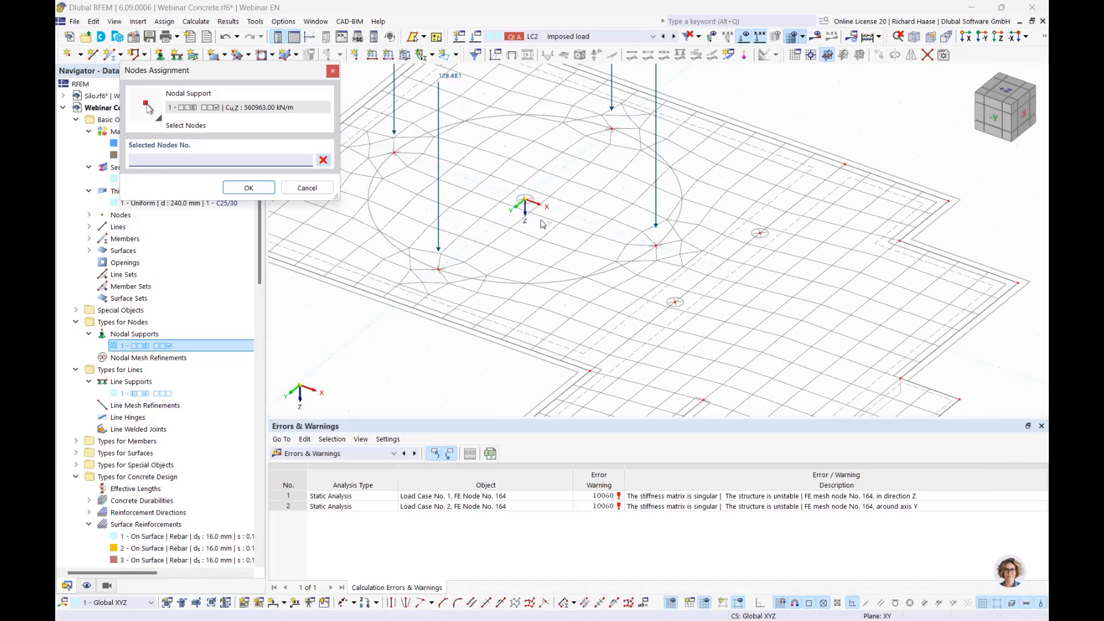
- Hide the FE mesh and assign the existing nodal support to nodes 19-21, accepting the deletion of results
{"action": "left_click", "coordinate": [196, 22]}
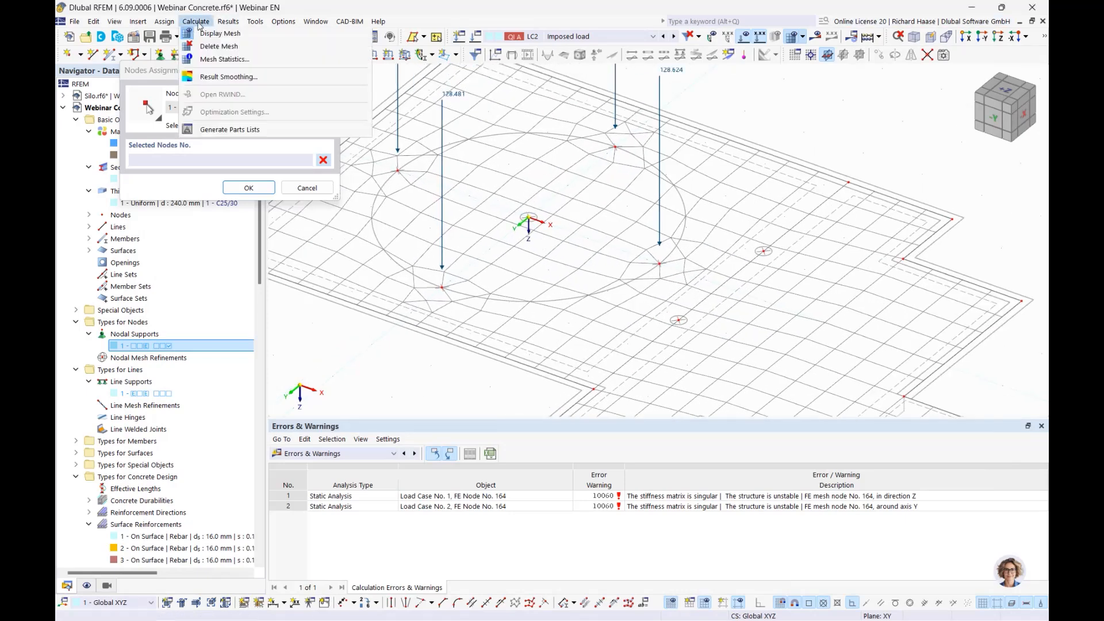
{"action": "left_click", "coordinate": [233, 257]}
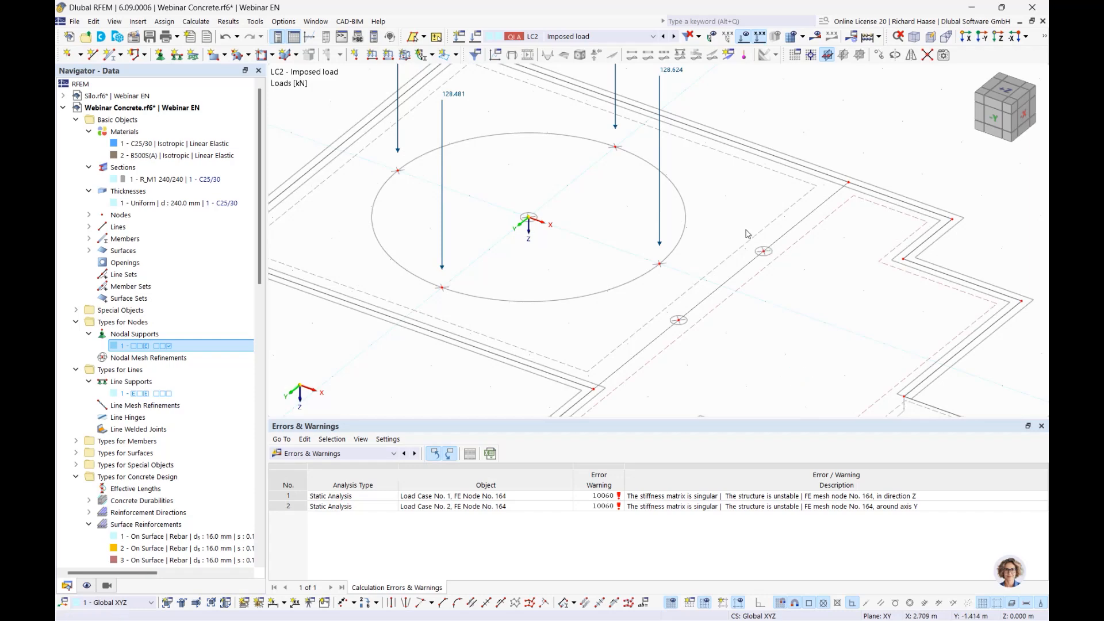
{"action": "double_click", "coordinate": [131, 345]}
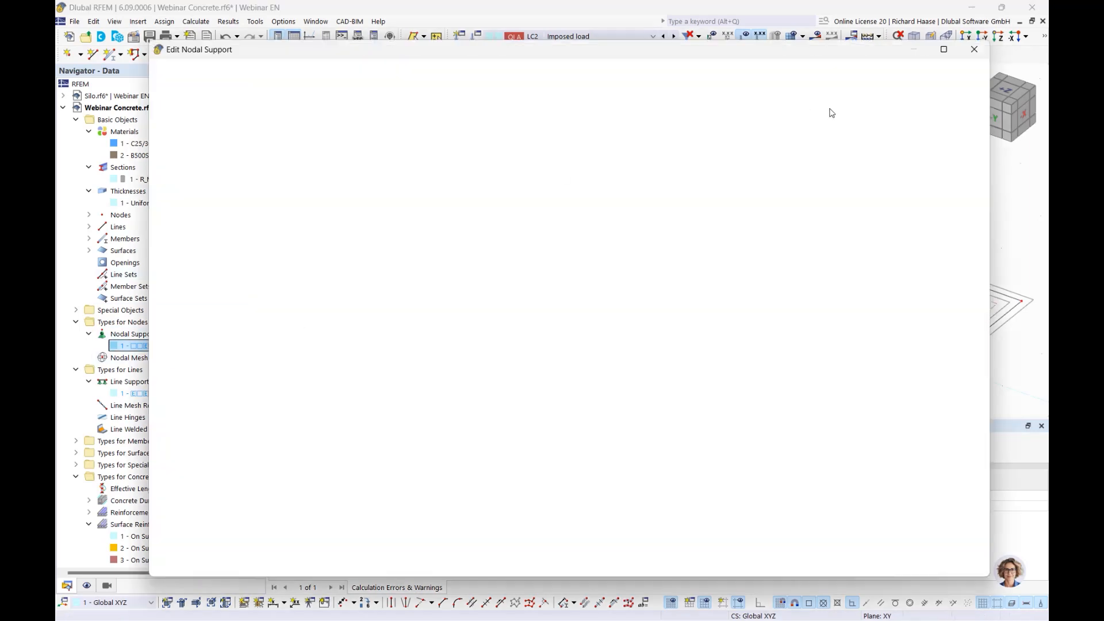
{"action": "left_click", "coordinate": [976, 87]}
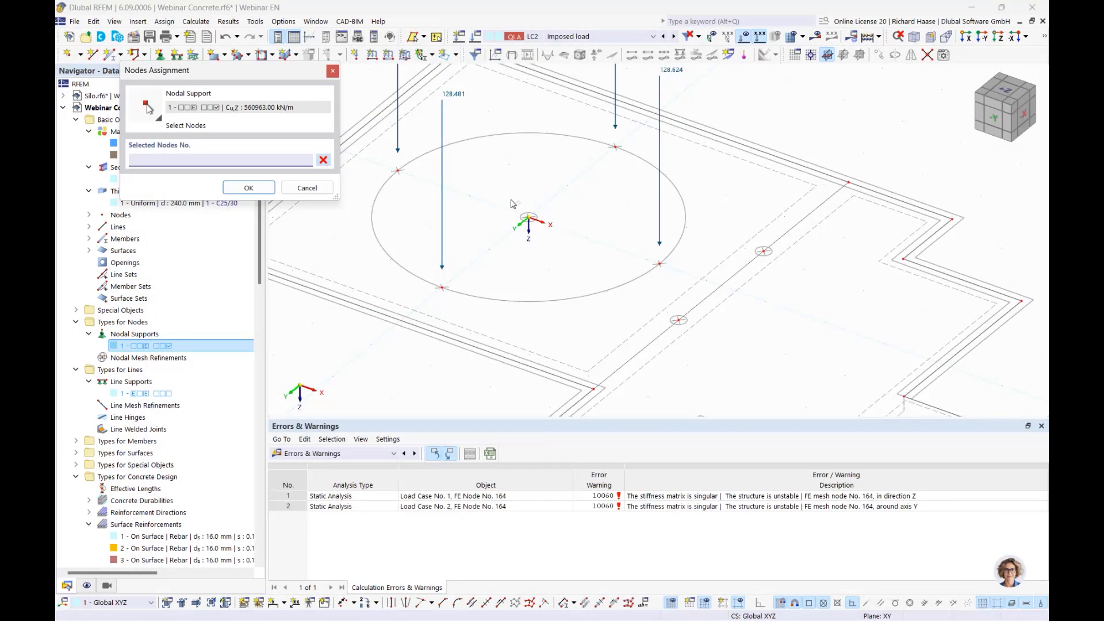
{"action": "left_click", "coordinate": [762, 251]}
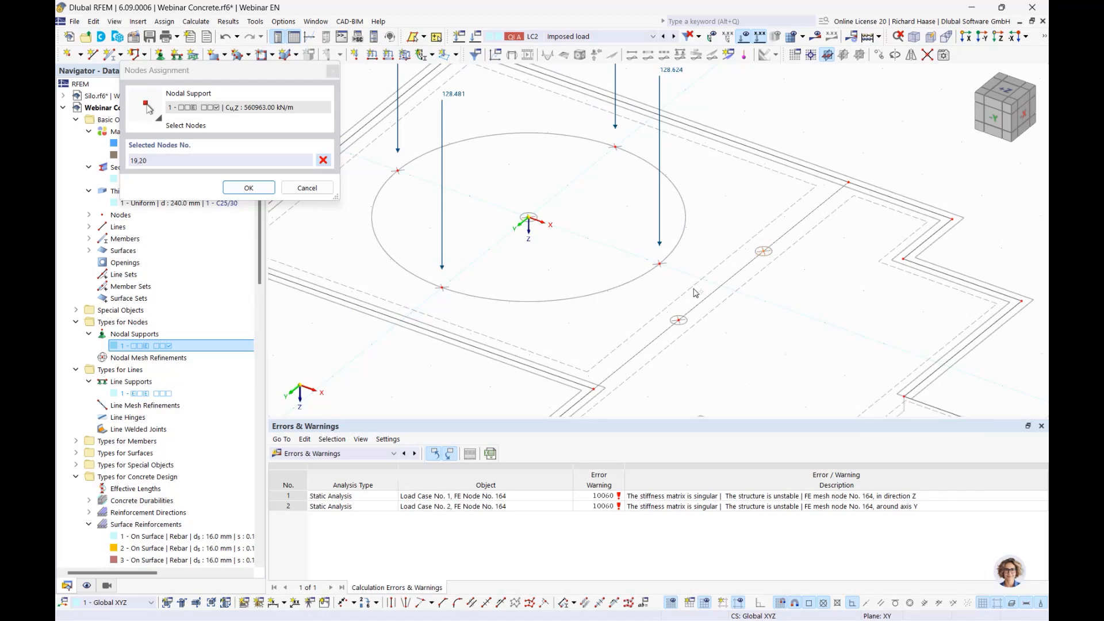
{"action": "left_click", "coordinate": [676, 319]}
{"action": "left_click", "coordinate": [227, 190]}
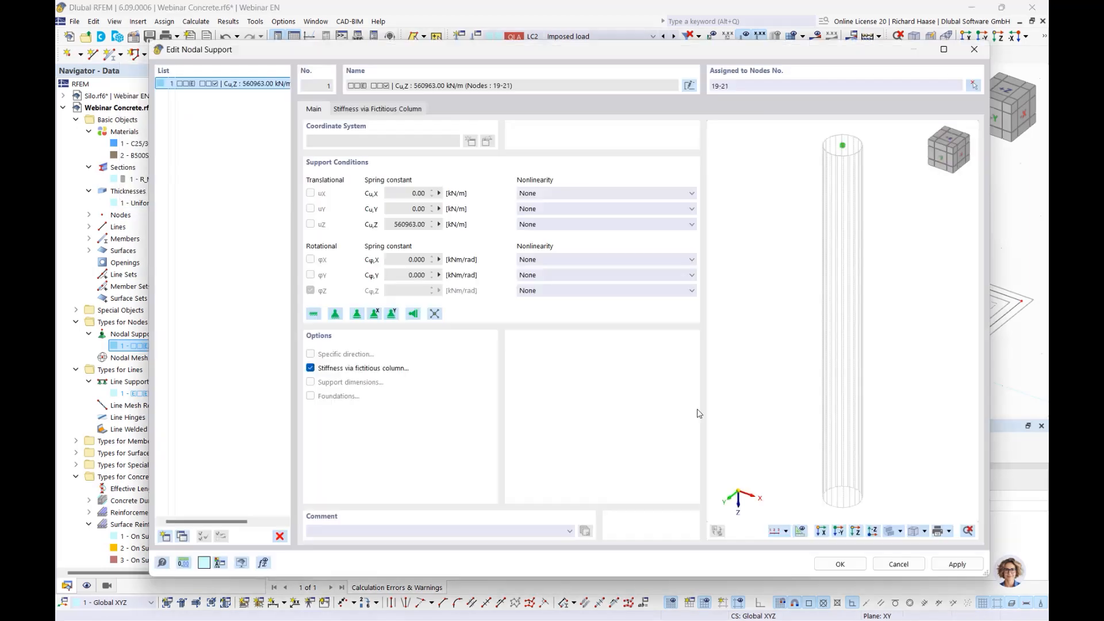
{"action": "left_click", "coordinate": [839, 564]}
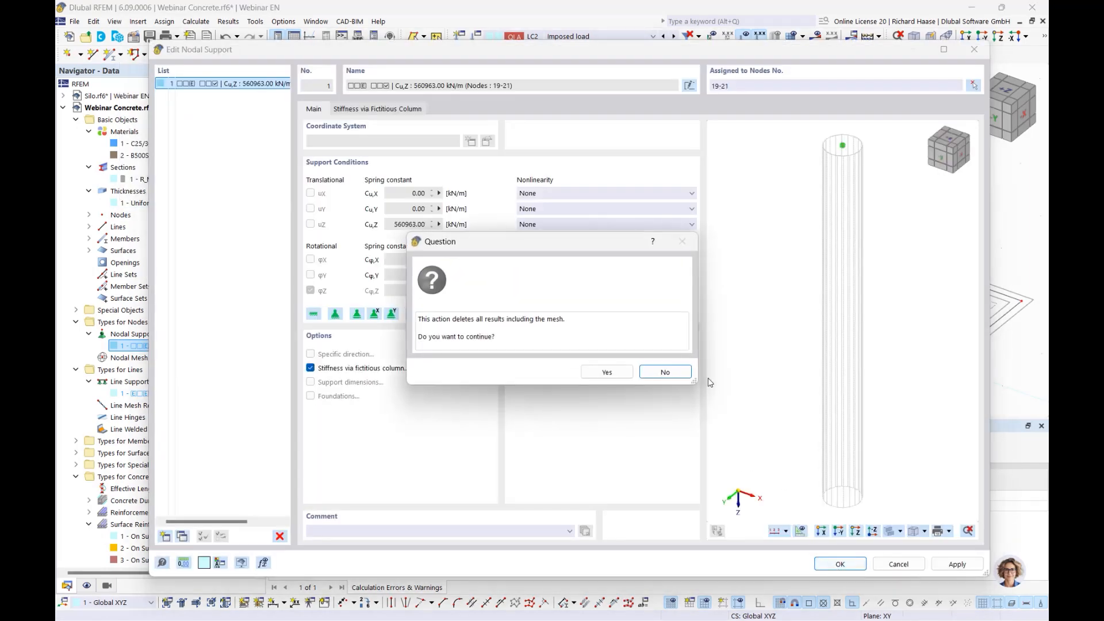
{"action": "left_click", "coordinate": [599, 372]}
- Assign the existing line support to the slab's wall lines 1-9, 16, 18 and 19 and confirm it
{"action": "double_click", "coordinate": [144, 394]}
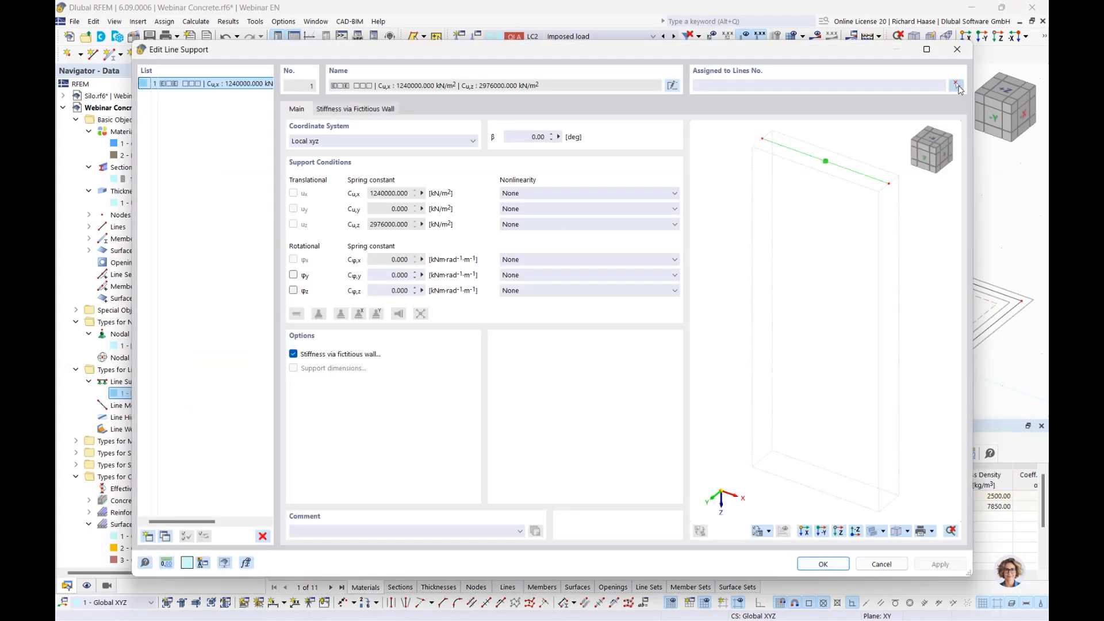
{"action": "left_click", "coordinate": [956, 85]}
{"action": "middle_click_drag", "start_coordinate": [447, 328], "coordinate": [500, 224], "text": "ctrl"}
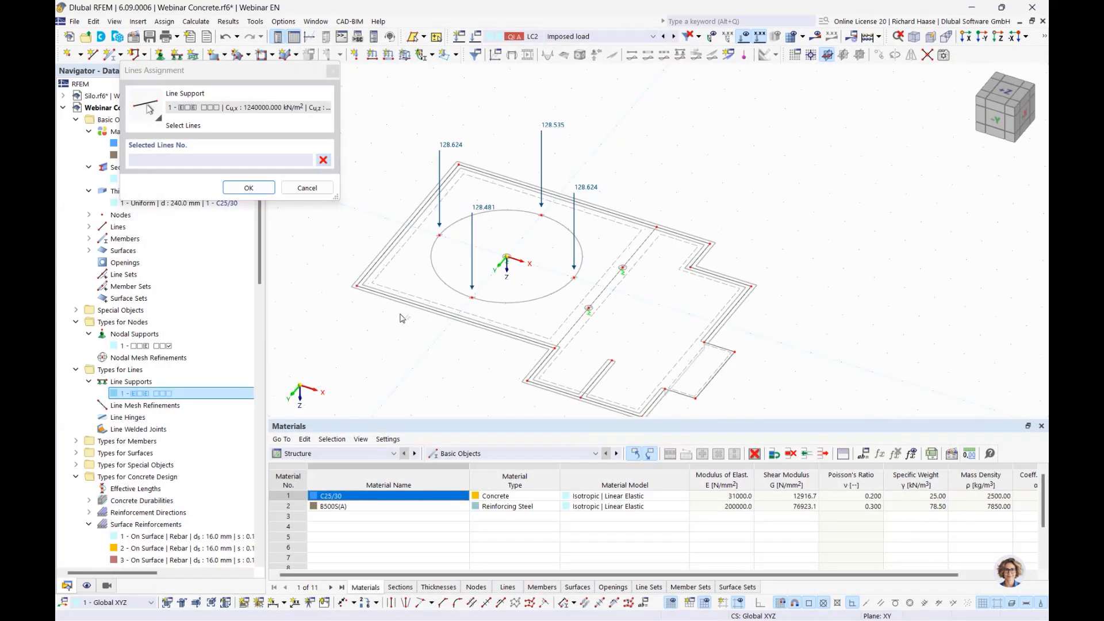
{"action": "left_click_drag", "start_coordinate": [403, 320], "coordinate": [344, 244]}
{"action": "middle_click_drag", "start_coordinate": [614, 241], "coordinate": [666, 295]}
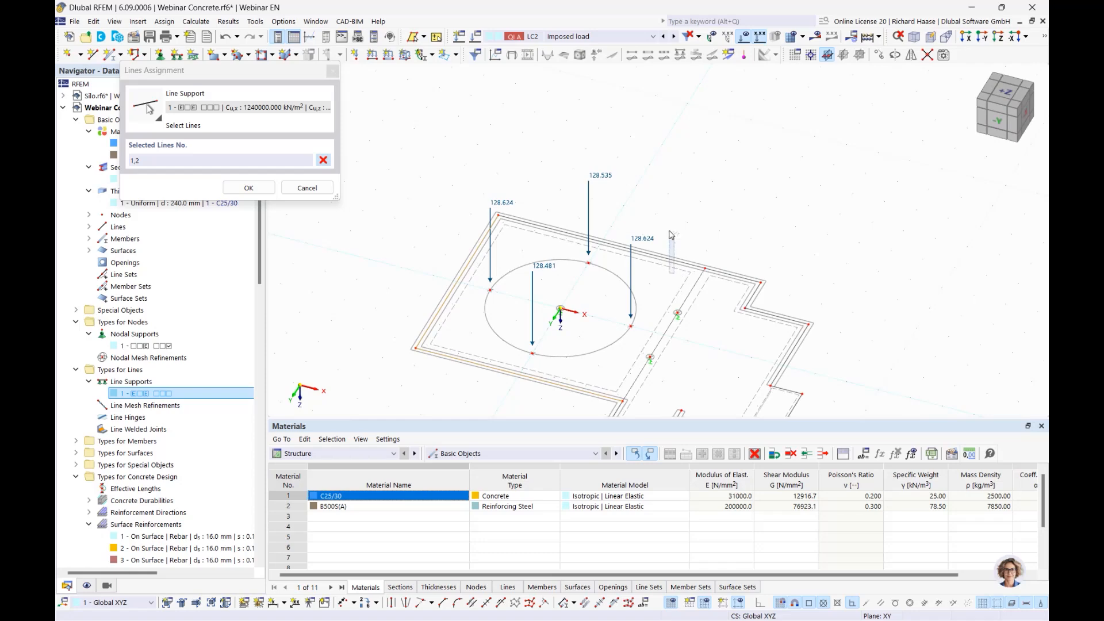
{"action": "left_click_drag", "start_coordinate": [798, 308], "coordinate": [724, 253]}
{"action": "middle_click_drag", "start_coordinate": [855, 319], "coordinate": [793, 191]}
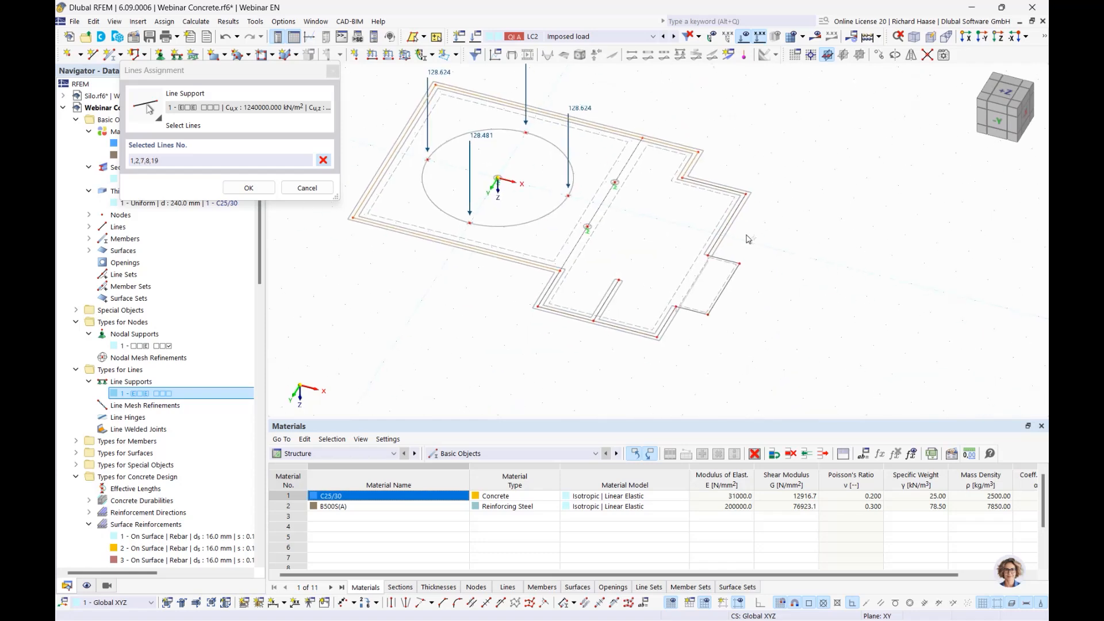
{"action": "left_click_drag", "start_coordinate": [746, 233], "coordinate": [724, 171]}
{"action": "middle_click_drag", "start_coordinate": [782, 260], "coordinate": [805, 198]}
{"action": "left_click_drag", "start_coordinate": [682, 290], "coordinate": [546, 230]}
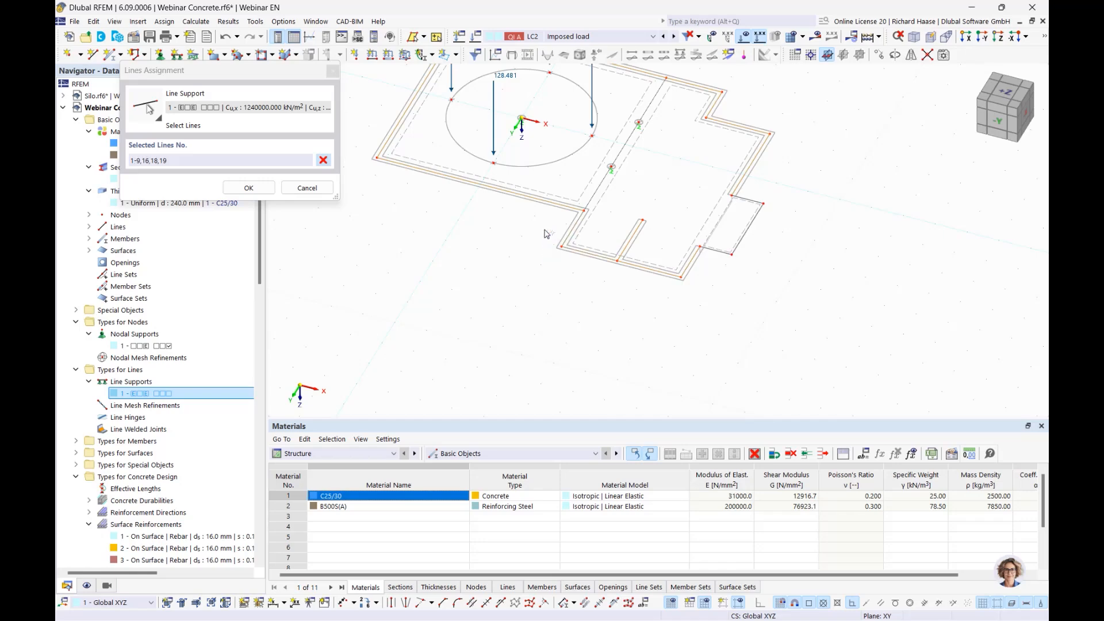
{"action": "middle_click_drag", "start_coordinate": [624, 273], "coordinate": [619, 304]}
{"action": "left_click", "coordinate": [248, 188]}
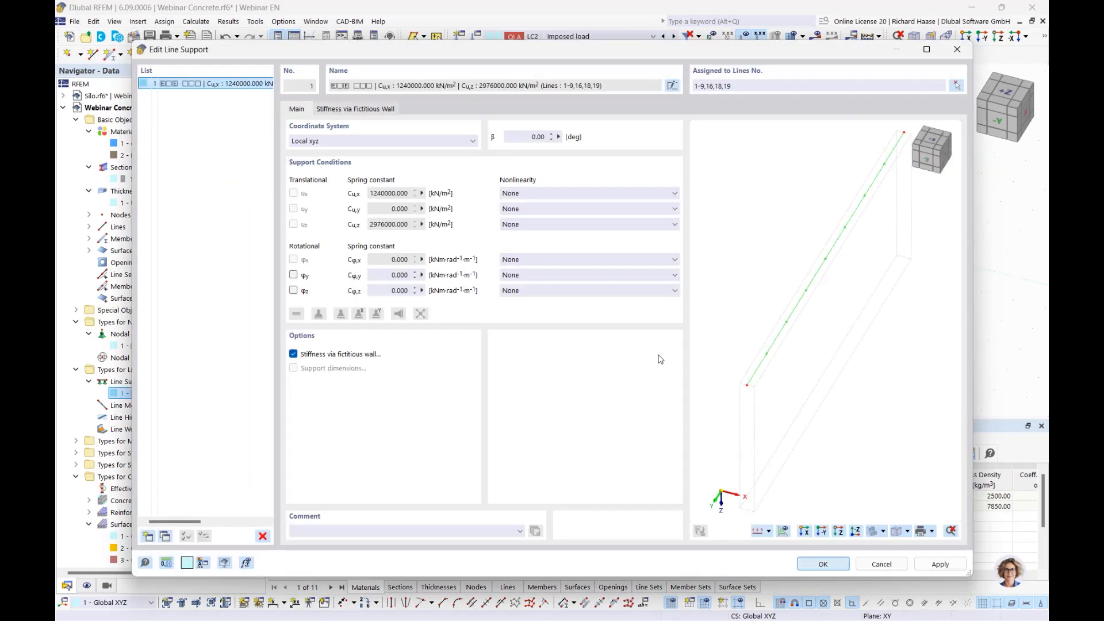
{"action": "key", "text": "Return"}
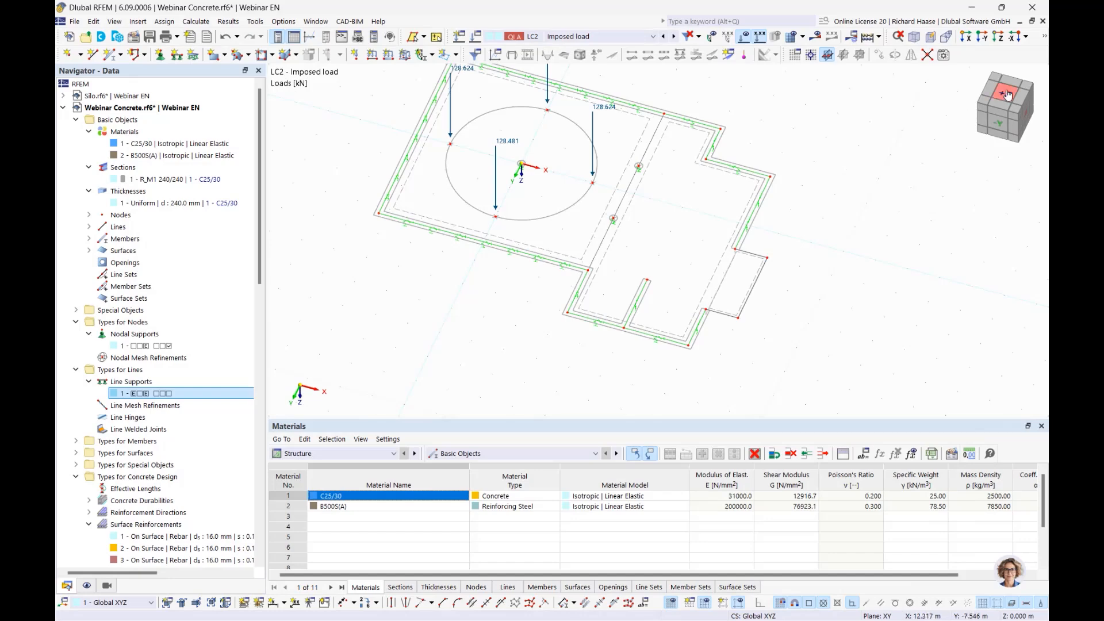
- Turn on the display of the nodal supports' columns in an isometric view of the slab
{"action": "left_click", "coordinate": [1008, 94]}
{"action": "left_click", "coordinate": [988, 91]}
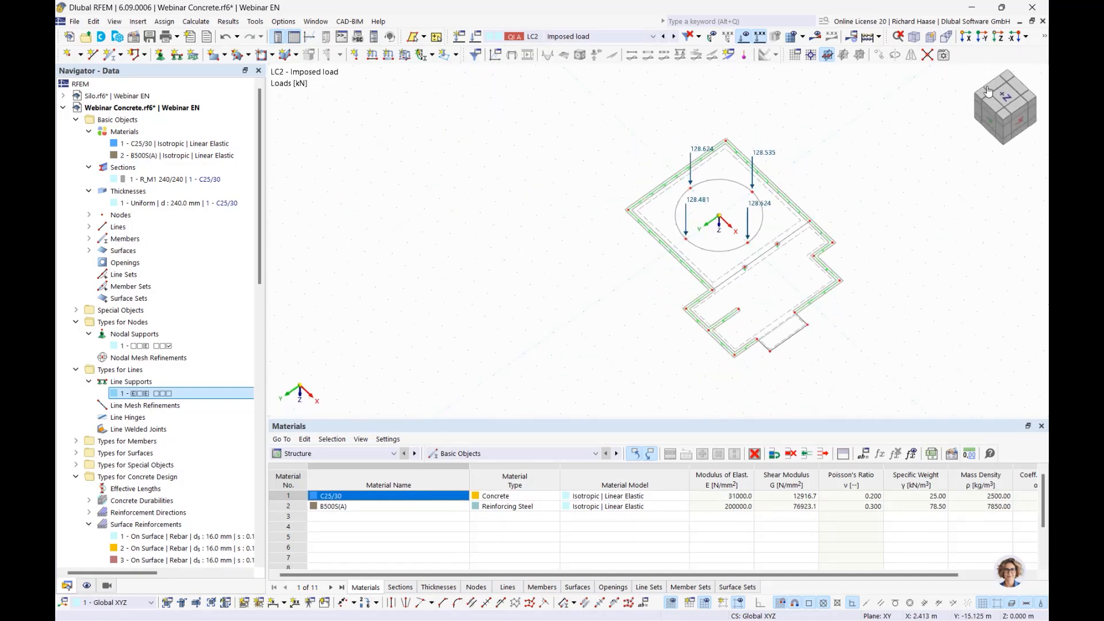
{"action": "left_click", "coordinate": [1003, 123]}
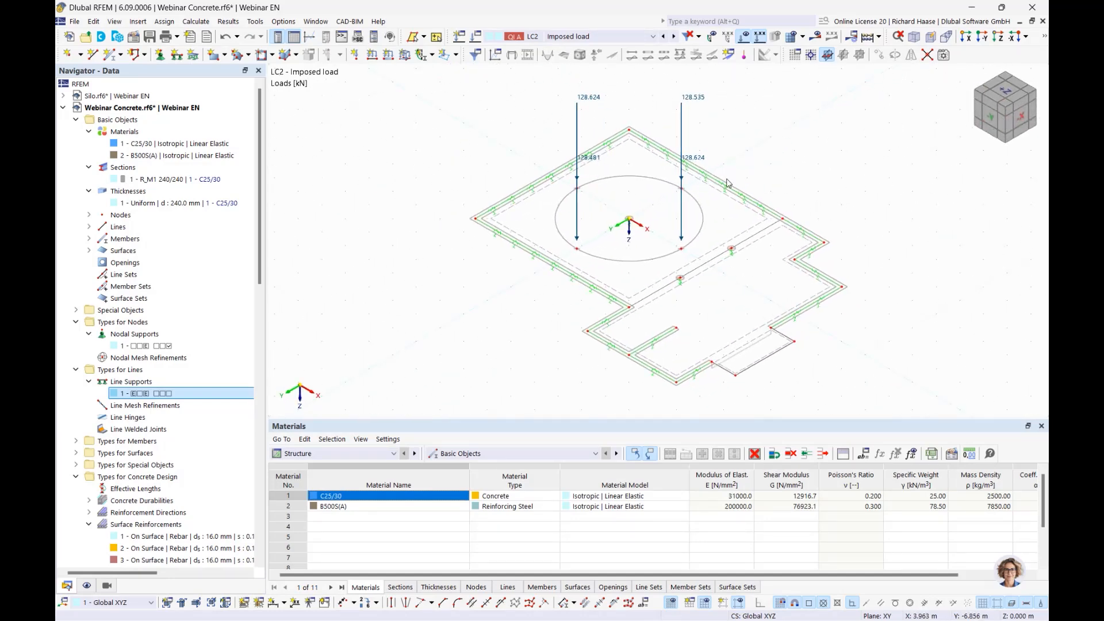
{"action": "left_click", "coordinate": [87, 586]}
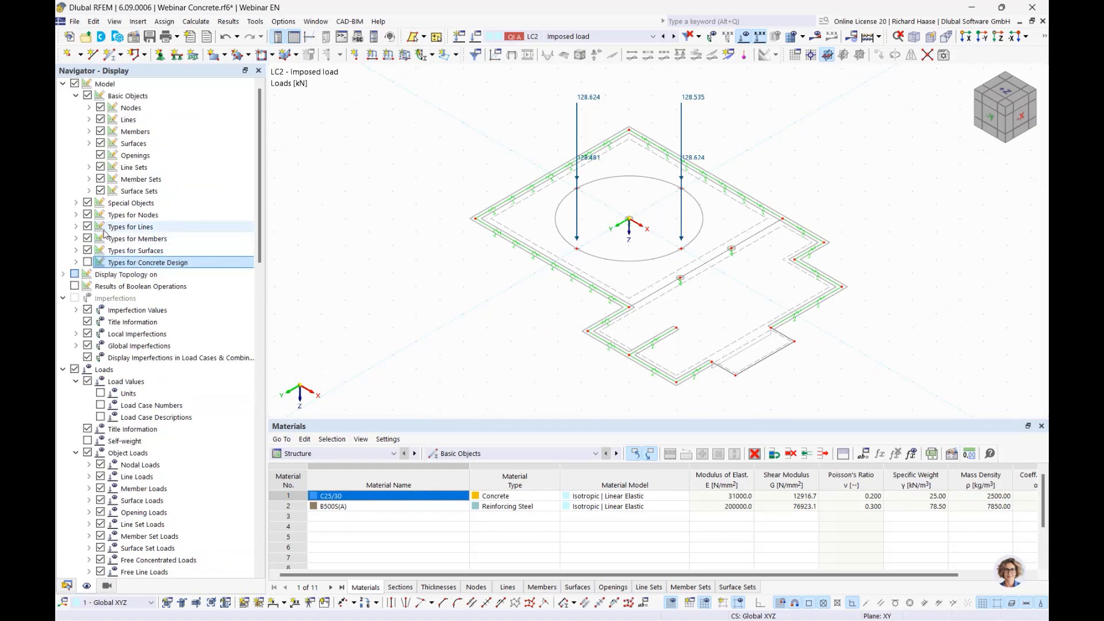
{"action": "left_click", "coordinate": [76, 215]}
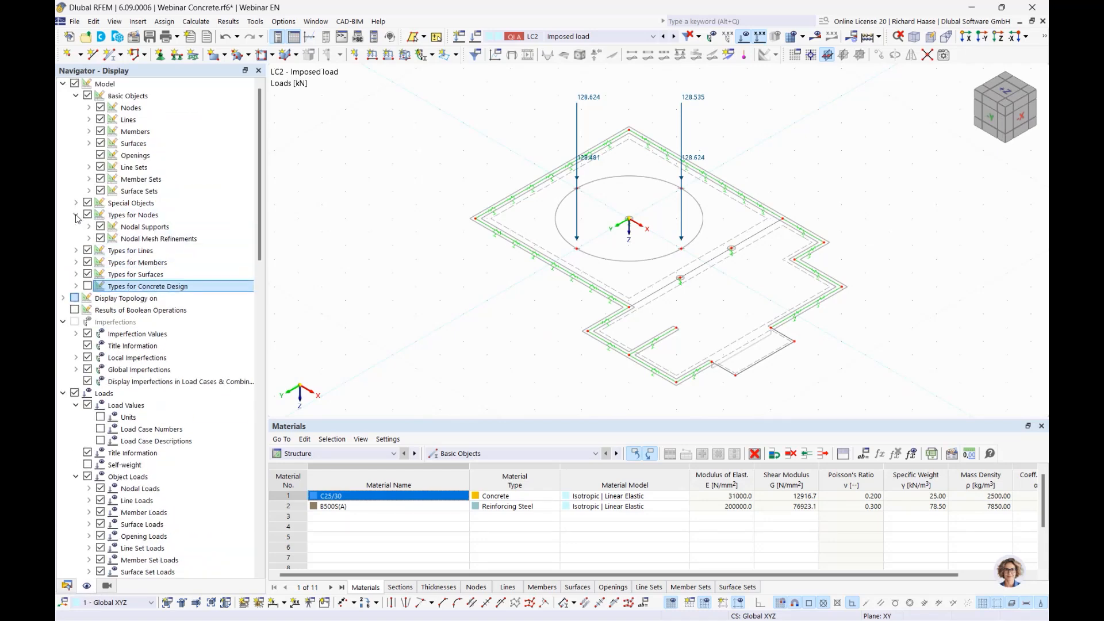
{"action": "left_click", "coordinate": [76, 251]}
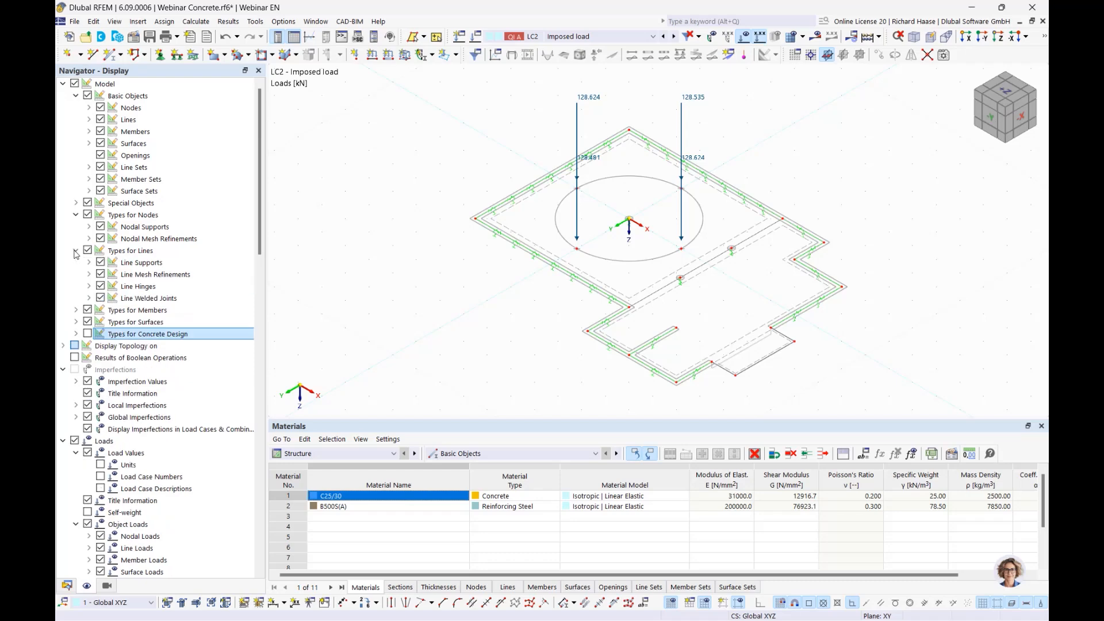
{"action": "left_click", "coordinate": [89, 227]}
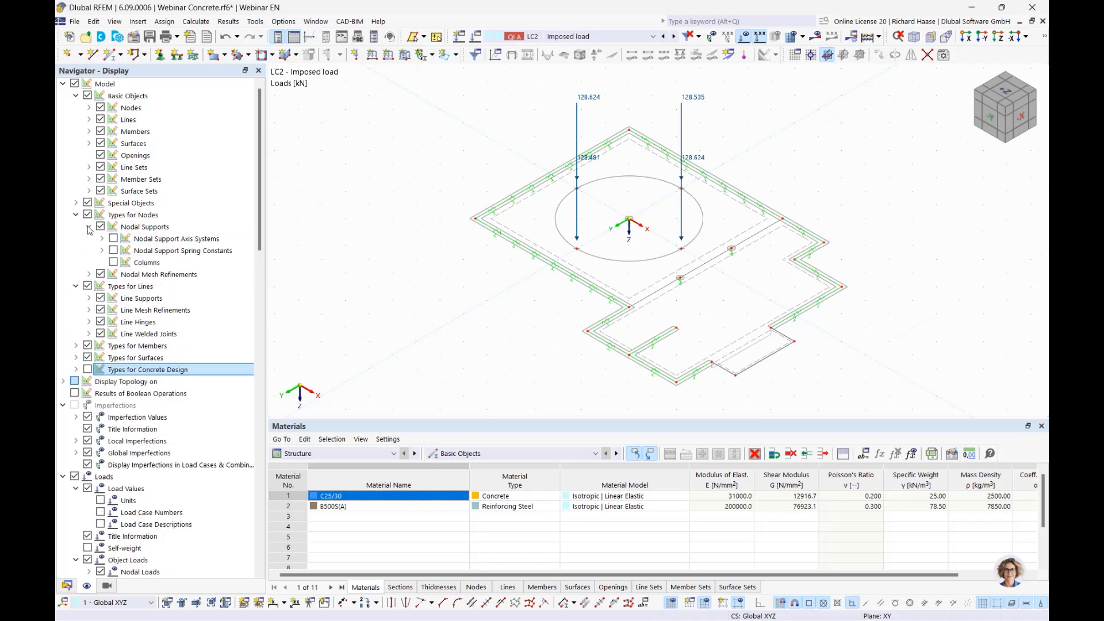
{"action": "left_click", "coordinate": [113, 262]}
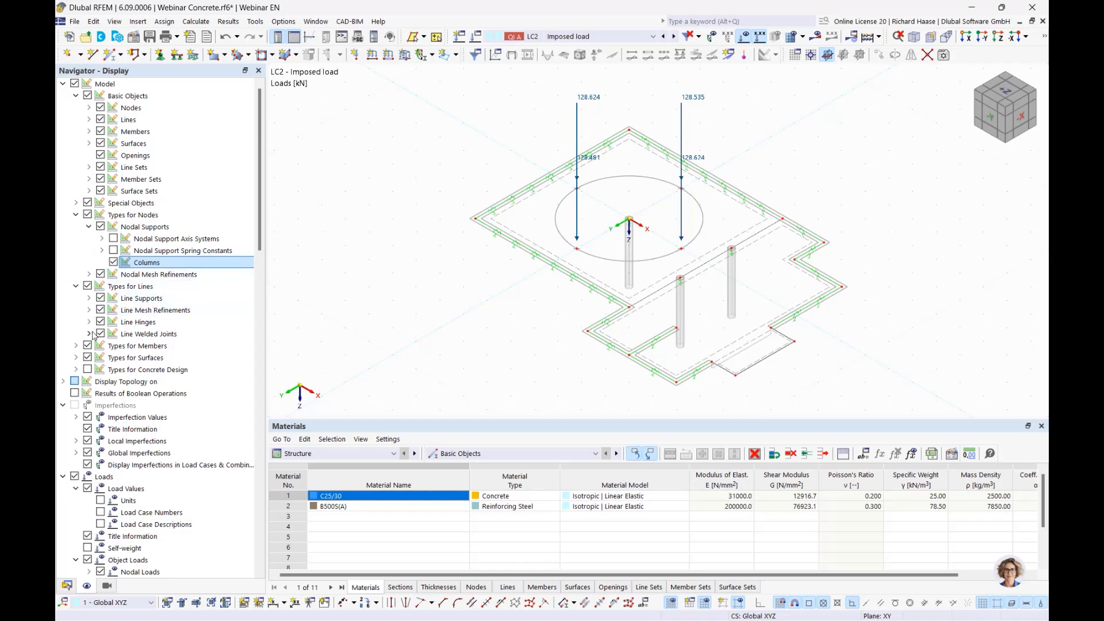
- Turn on the display of the line supports' walls and view the supported slab from the side
{"action": "left_click", "coordinate": [89, 297]}
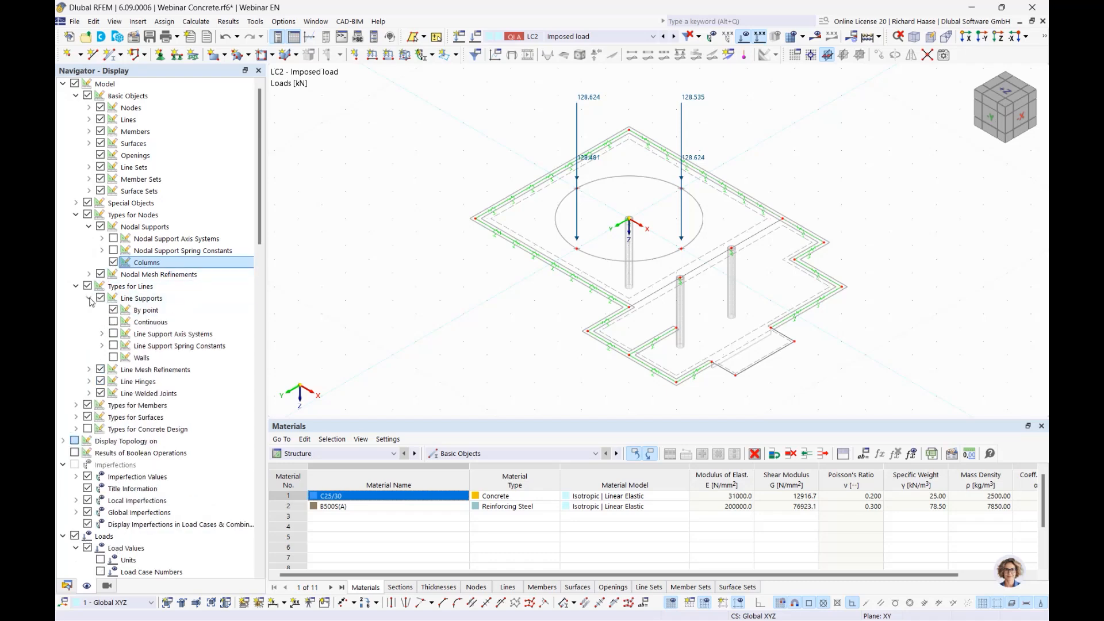
{"action": "left_click", "coordinate": [113, 357]}
{"action": "middle_click_drag", "start_coordinate": [687, 388], "coordinate": [483, 250]}
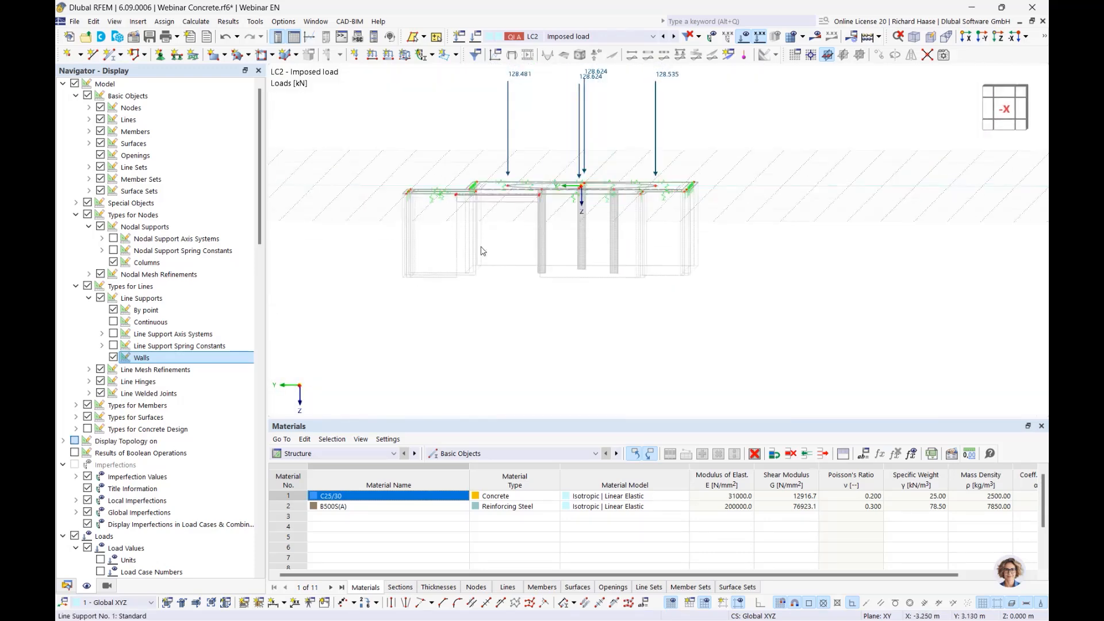
- Turn off the display of the walls at the line supports and the columns at the nodal supports
{"action": "left_click", "coordinate": [1005, 110]}
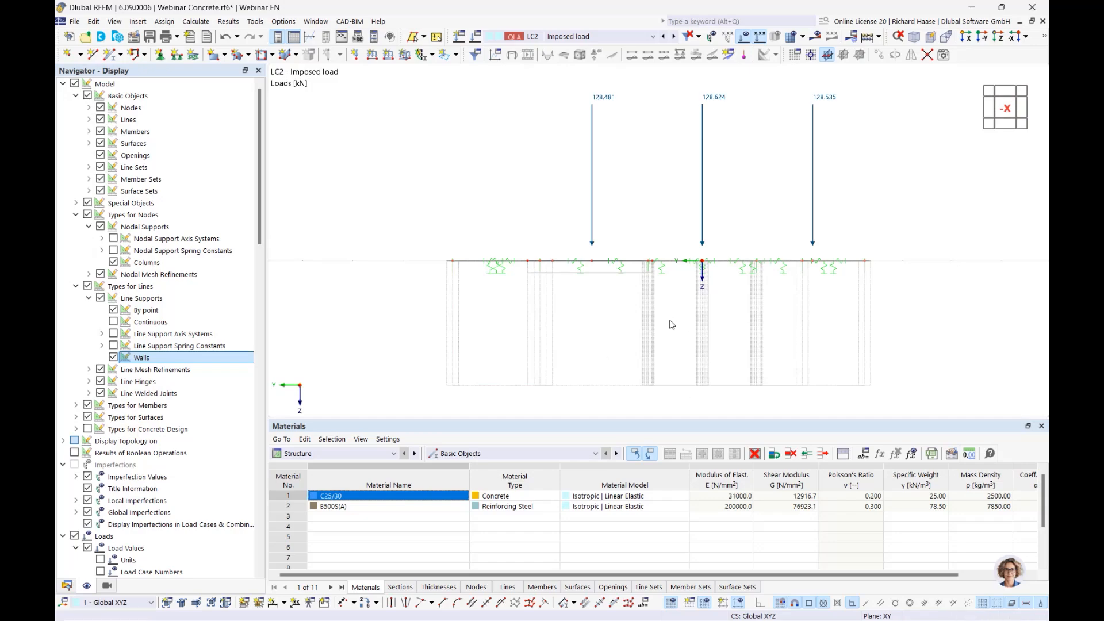
{"action": "middle_click_drag", "start_coordinate": [687, 341], "coordinate": [834, 352], "text": "ctrl"}
{"action": "scroll", "coordinate": [561, 308], "scroll_direction": "up", "scroll_amount": 4}
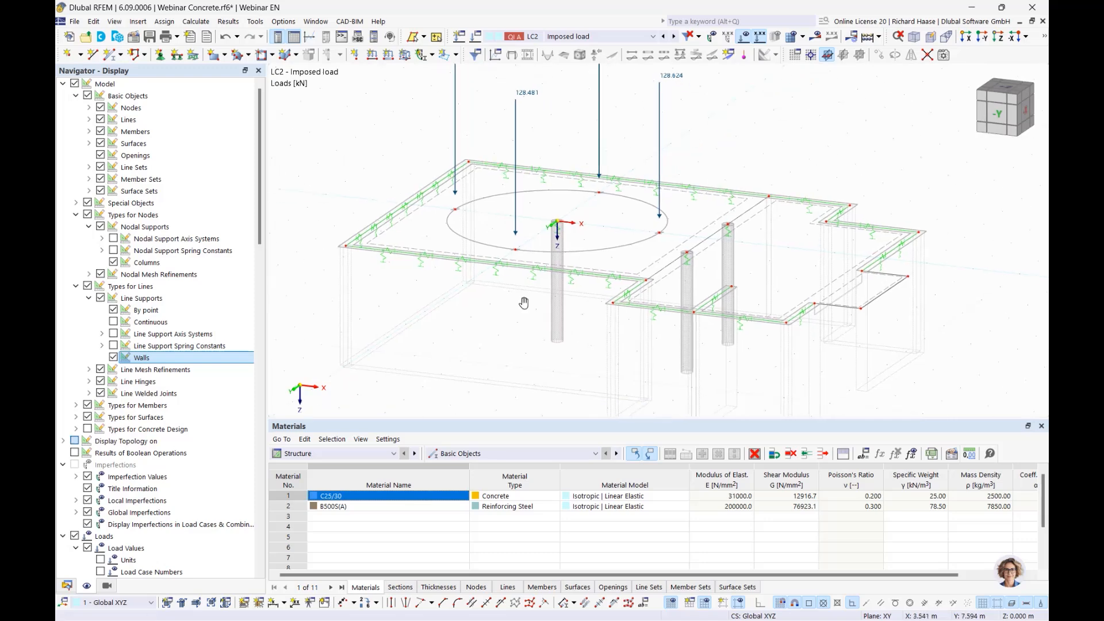
{"action": "scroll", "coordinate": [562, 309], "scroll_direction": "down", "scroll_amount": 3}
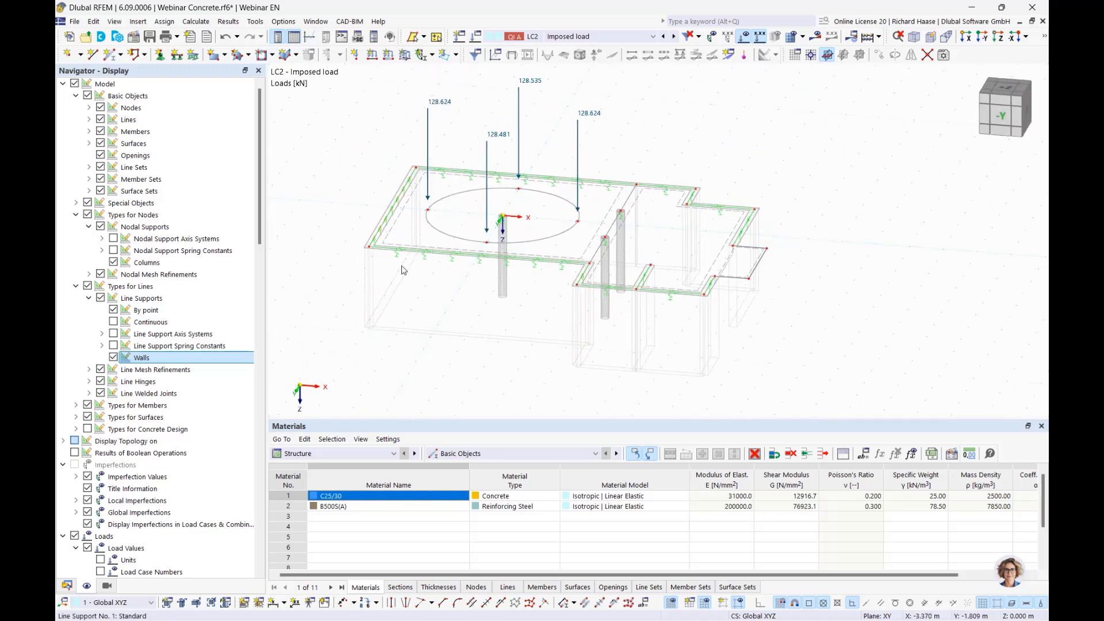
{"action": "left_click", "coordinate": [113, 357]}
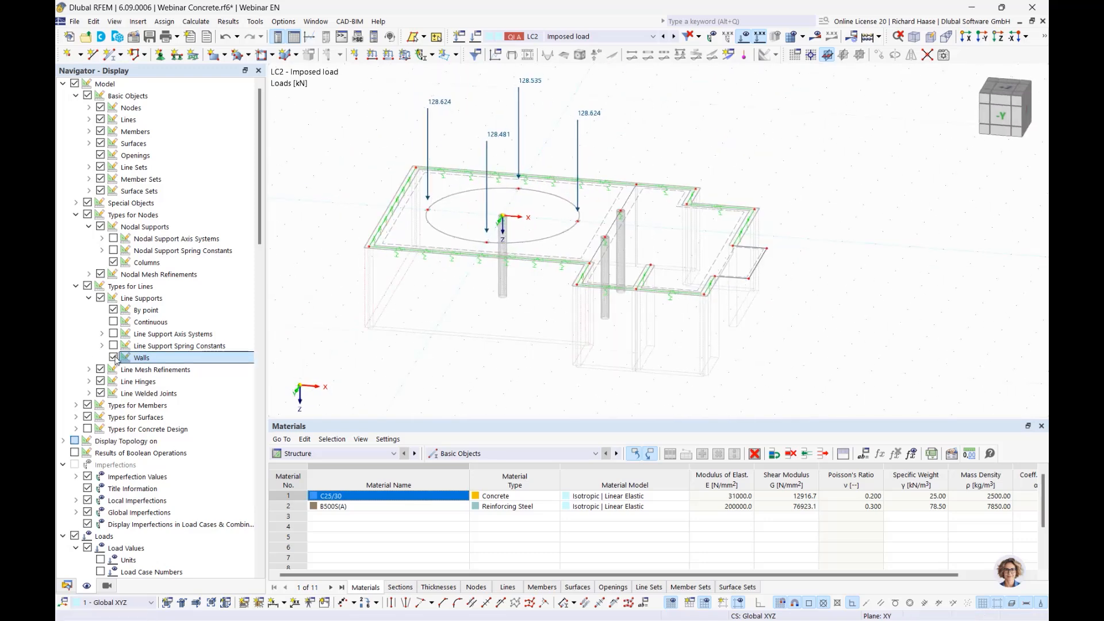
{"action": "left_click", "coordinate": [114, 262]}
{"action": "scroll", "coordinate": [457, 268], "scroll_direction": "up", "scroll_amount": 3}
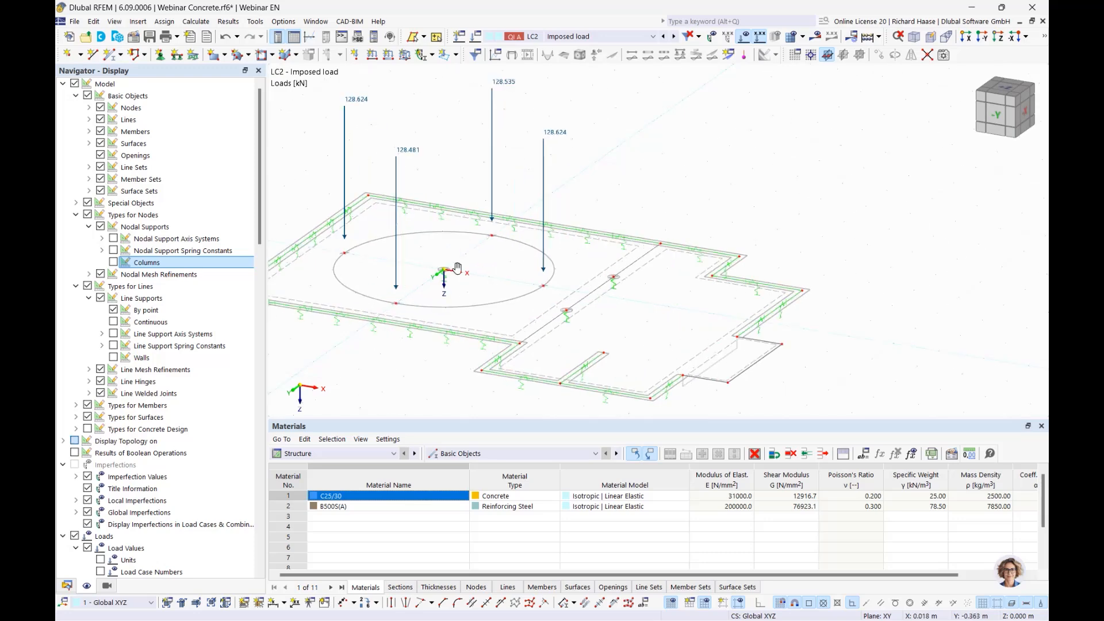
{"action": "scroll", "coordinate": [457, 268], "scroll_direction": "down", "scroll_amount": 1}
{"action": "middle_click_drag", "start_coordinate": [457, 268], "coordinate": [545, 331]}
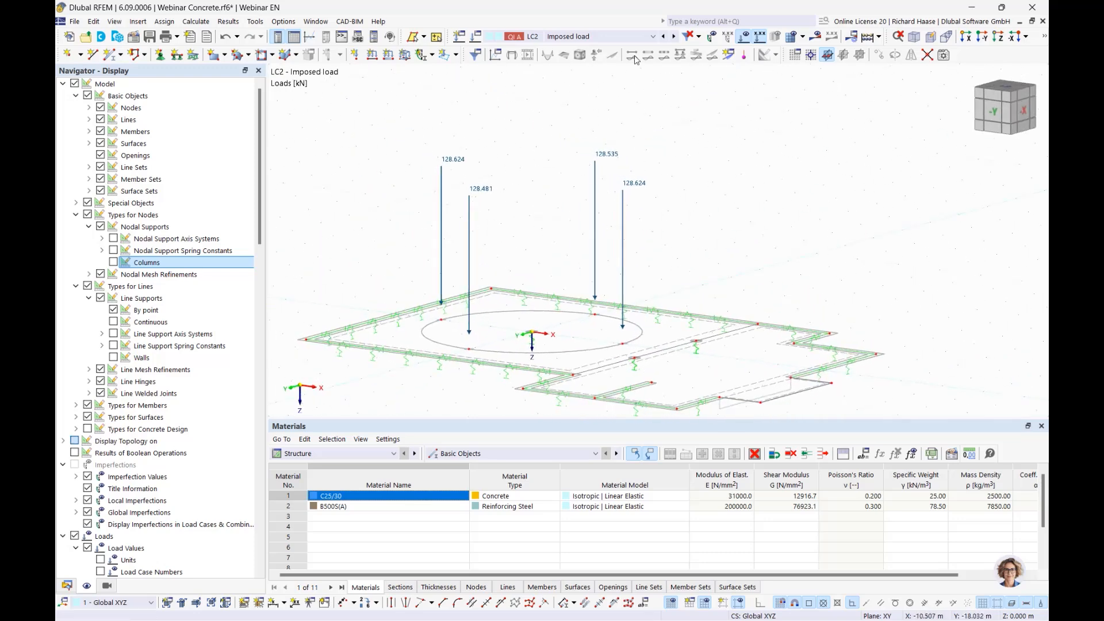
- Switch to load case LC1 Self-weight and examine the nodal loads on the circle of the slab
{"action": "left_click", "coordinate": [663, 37]}
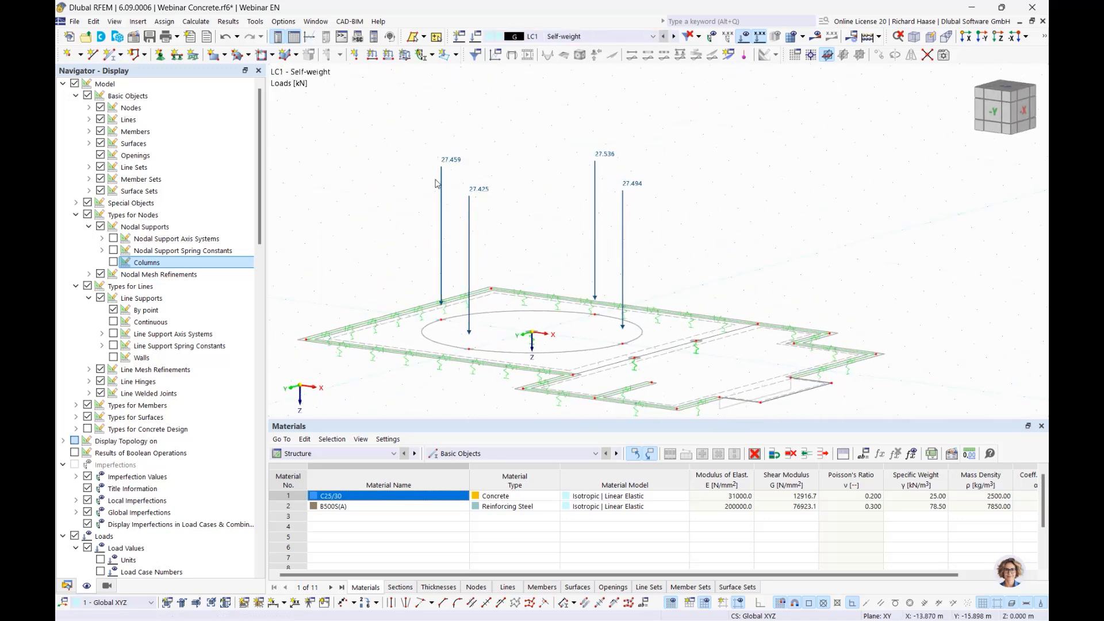
{"action": "middle_click_drag", "start_coordinate": [592, 171], "coordinate": [598, 204], "text": "ctrl"}
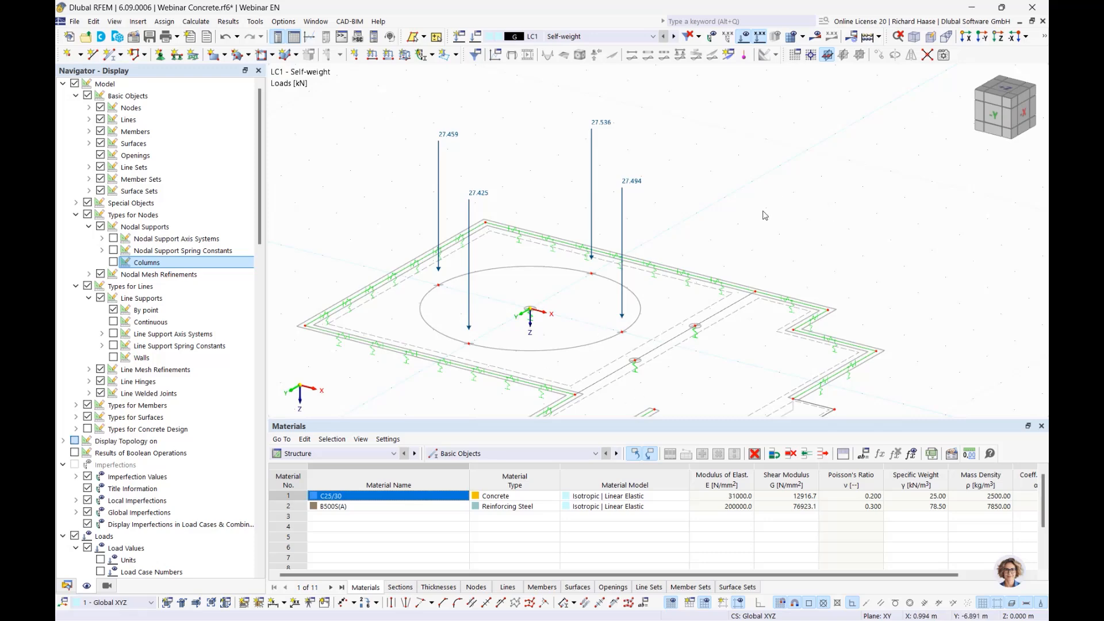
{"action": "middle_click_drag", "start_coordinate": [766, 216], "coordinate": [760, 252], "text": "ctrl"}
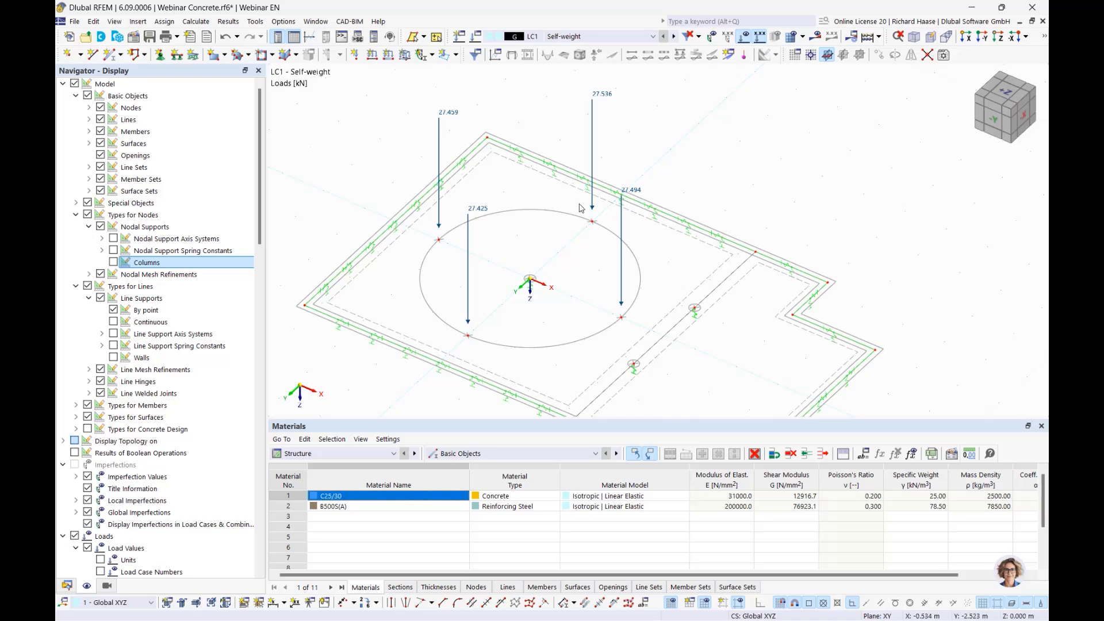
{"action": "middle_click_drag", "start_coordinate": [707, 145], "coordinate": [660, 111], "text": "ctrl"}
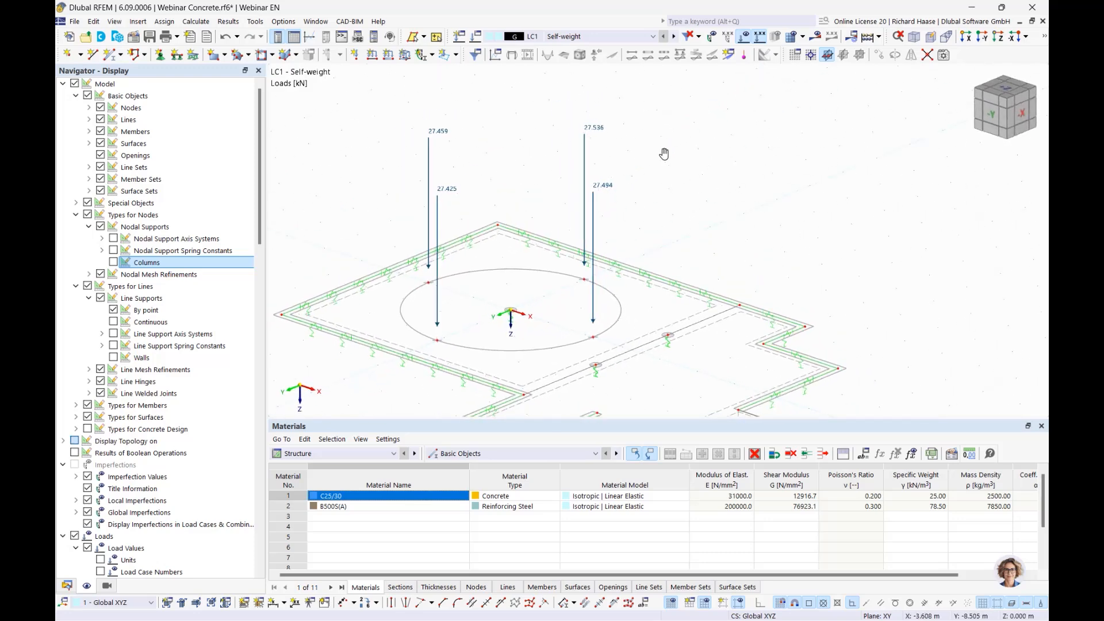
{"action": "middle_click_drag", "start_coordinate": [662, 152], "coordinate": [694, 177]}
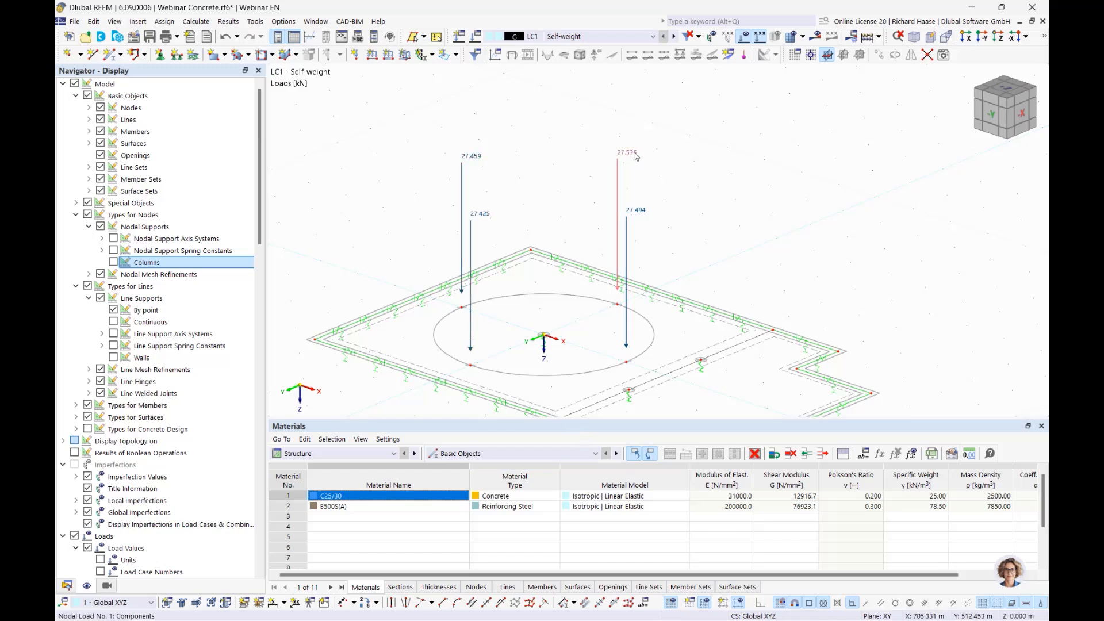
{"action": "mouse_move", "coordinate": [635, 155]}
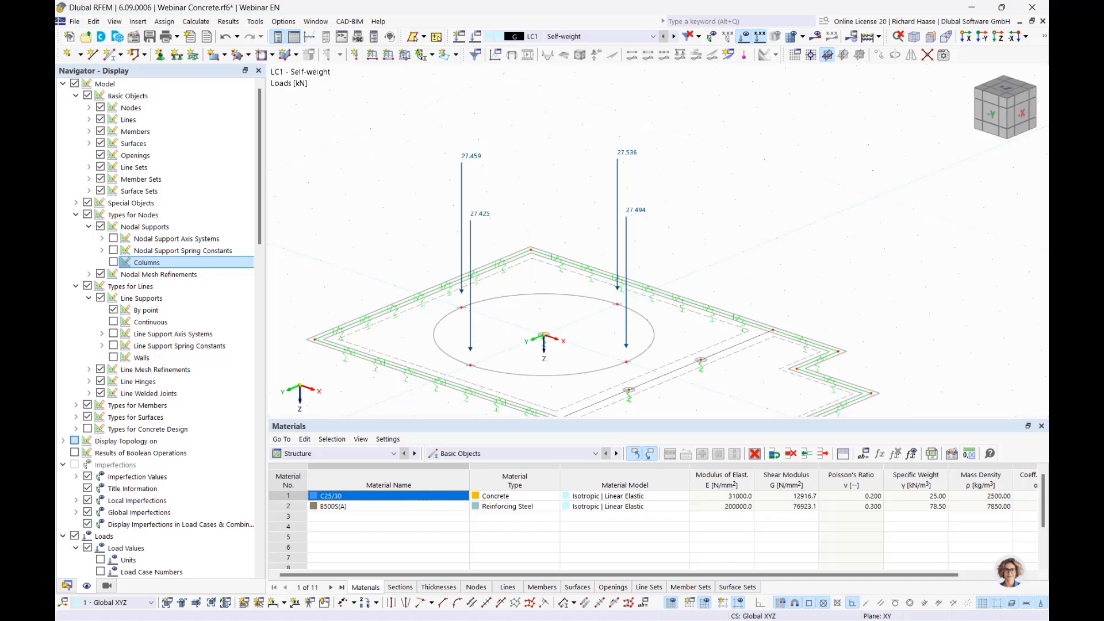
{"action": "key", "text": "alt+Tab"}
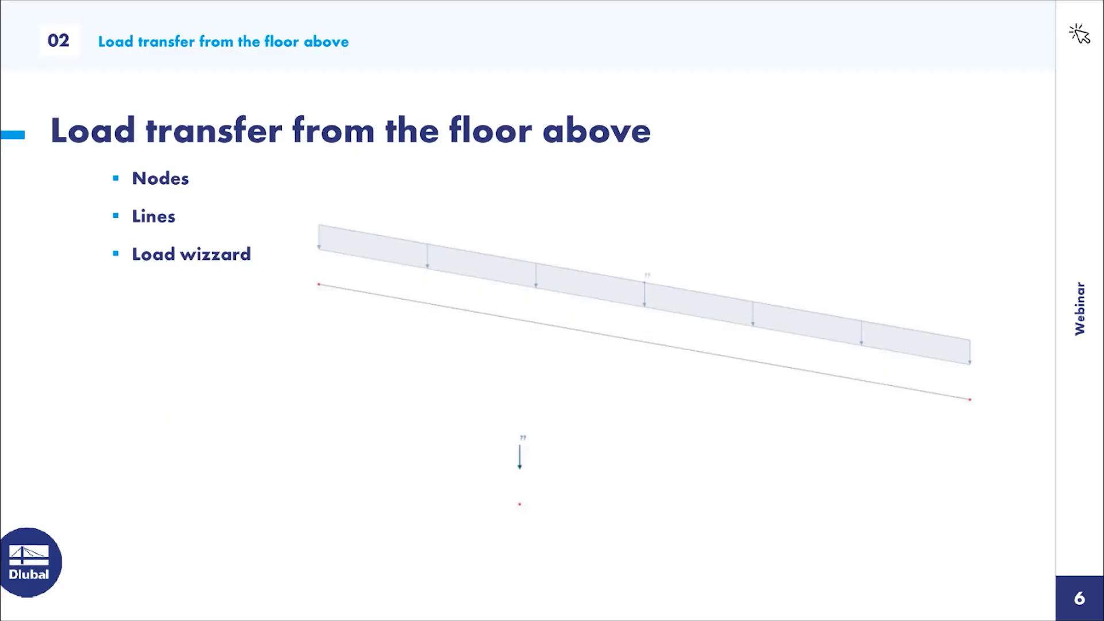
{"action": "left_click", "coordinate": [534, 167]}
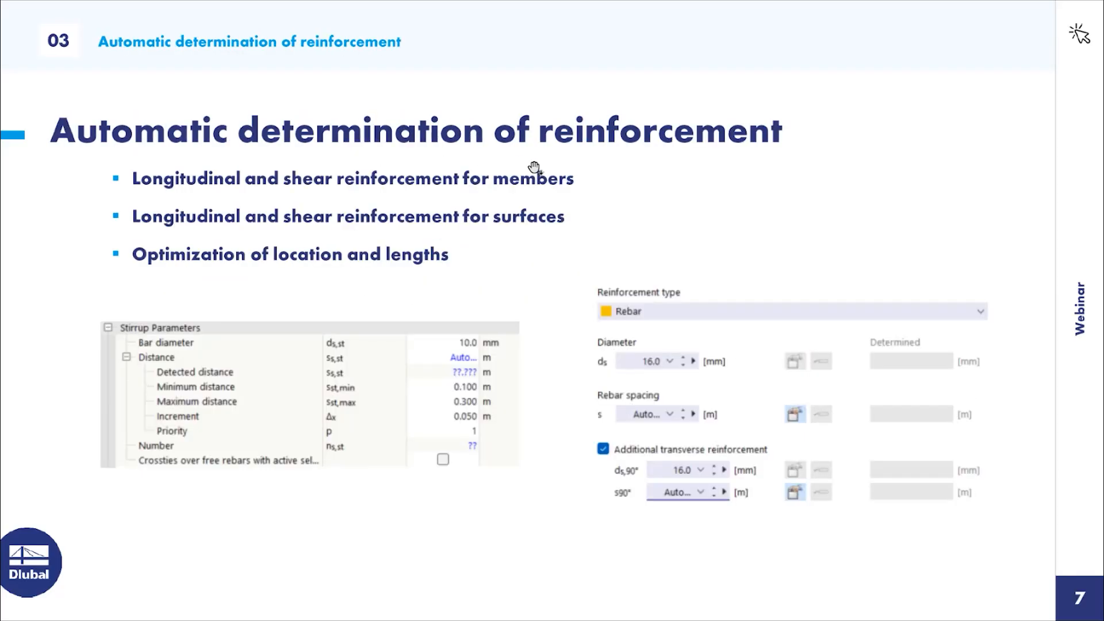
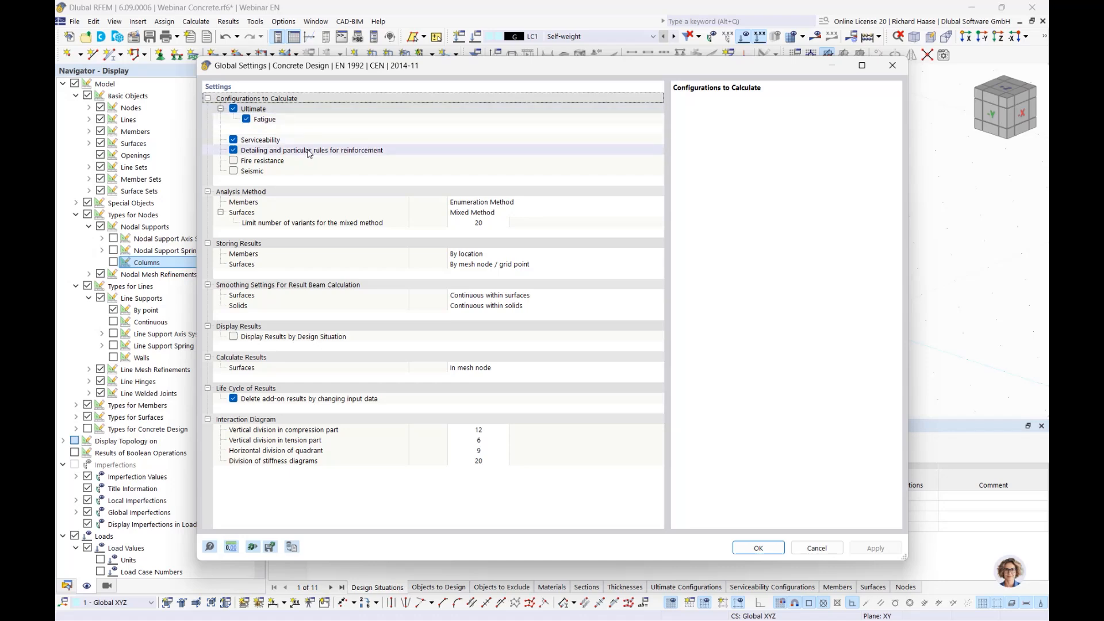
- In the concrete design global settings, disable detailing and particular rules for reinforcement and the deletion of add-on results by changing input data
{"action": "left_click", "coordinate": [309, 152]}
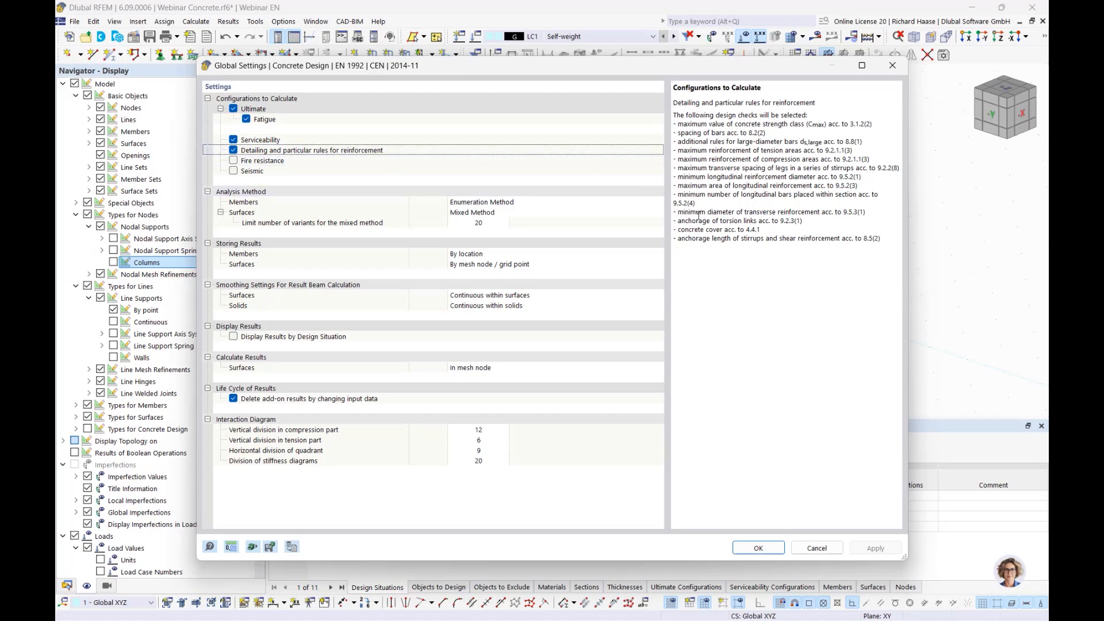
{"action": "left_click_drag", "start_coordinate": [683, 214], "coordinate": [722, 231]}
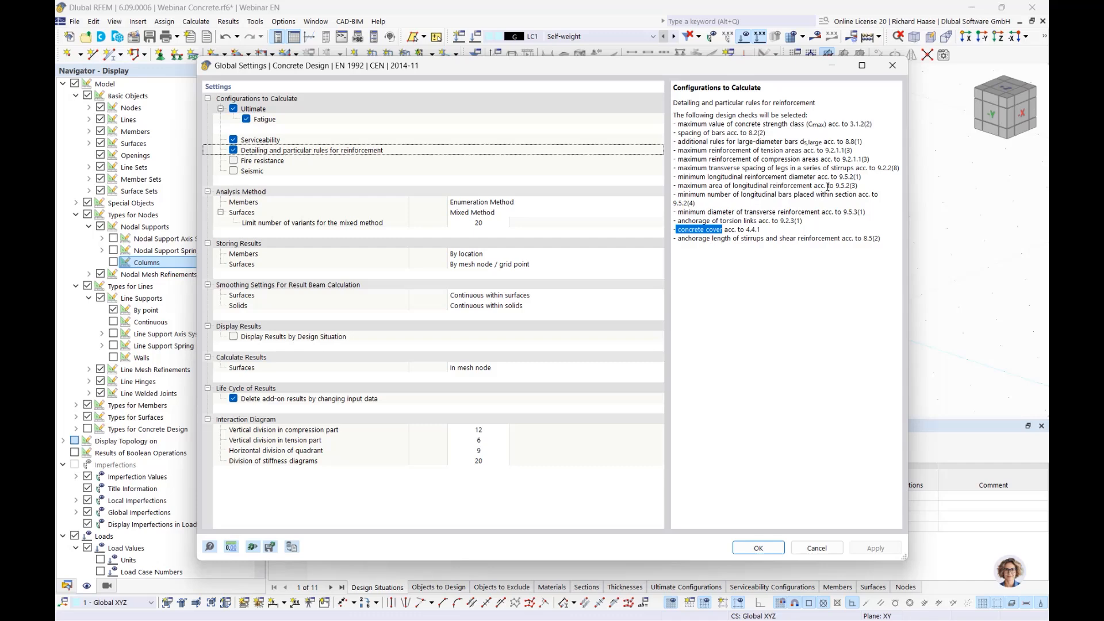
{"action": "left_click", "coordinate": [233, 150]}
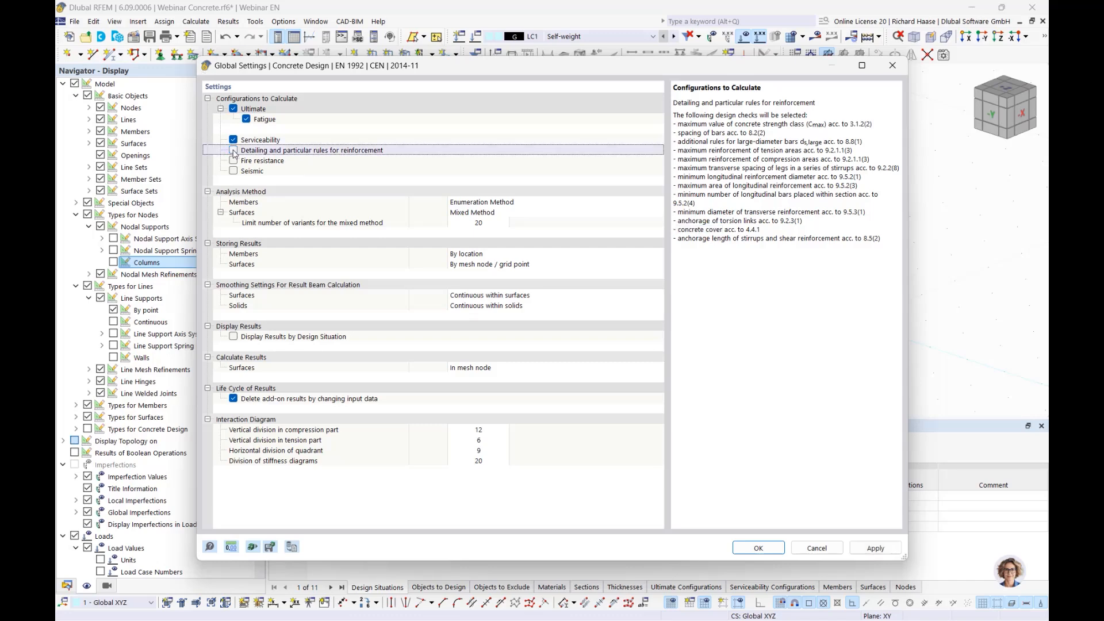
{"action": "left_click", "coordinate": [329, 401]}
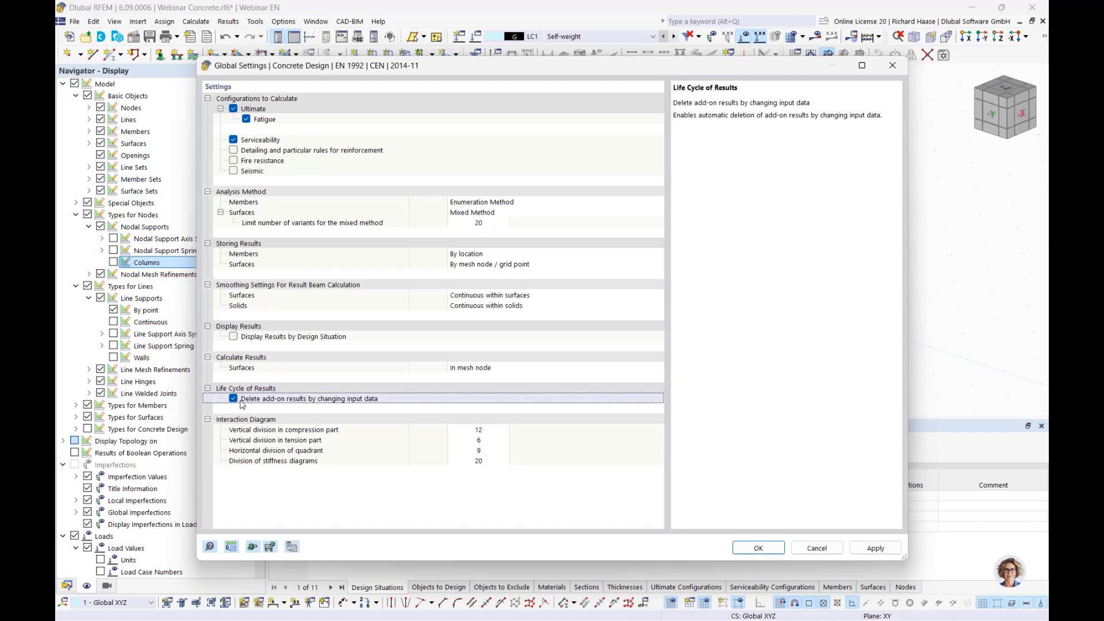
{"action": "left_click", "coordinate": [234, 399]}
{"action": "left_click", "coordinate": [758, 548]}
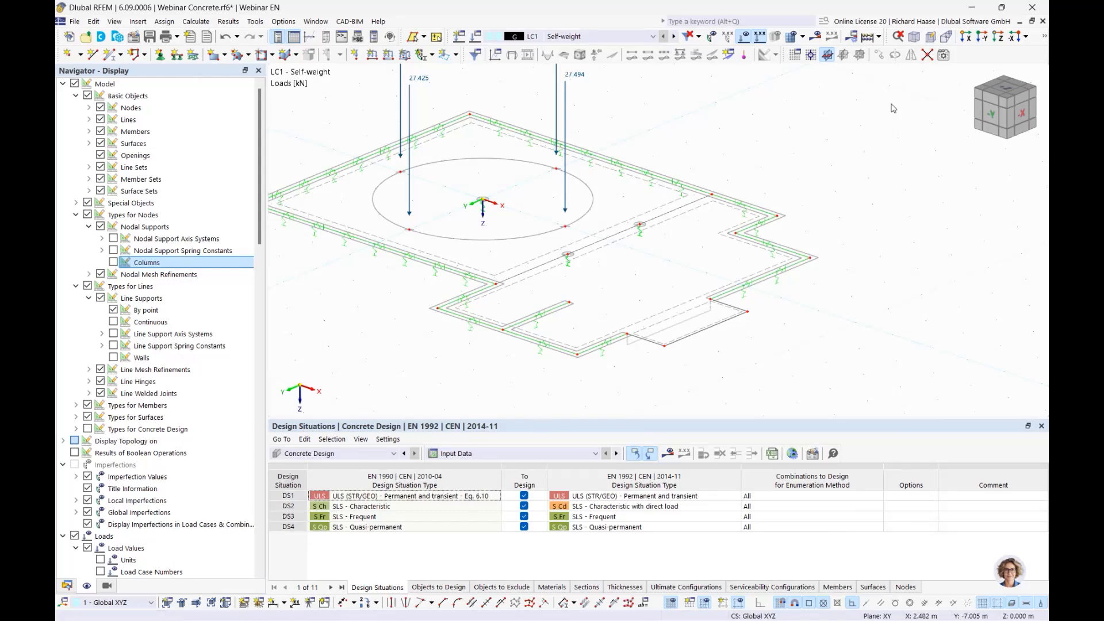
- Create a new surface load in load case LC1 Self-weight with a uniform magnitude of 1.5 kN/m² in global Z direction
{"action": "left_click", "coordinate": [1010, 107]}
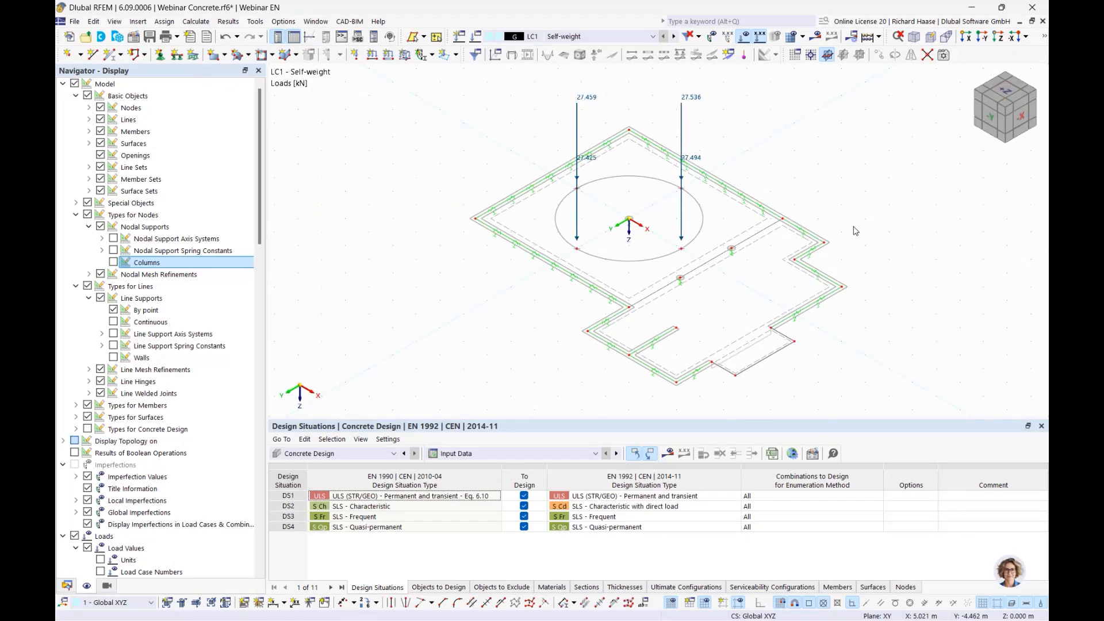
{"action": "left_click", "coordinate": [67, 586]}
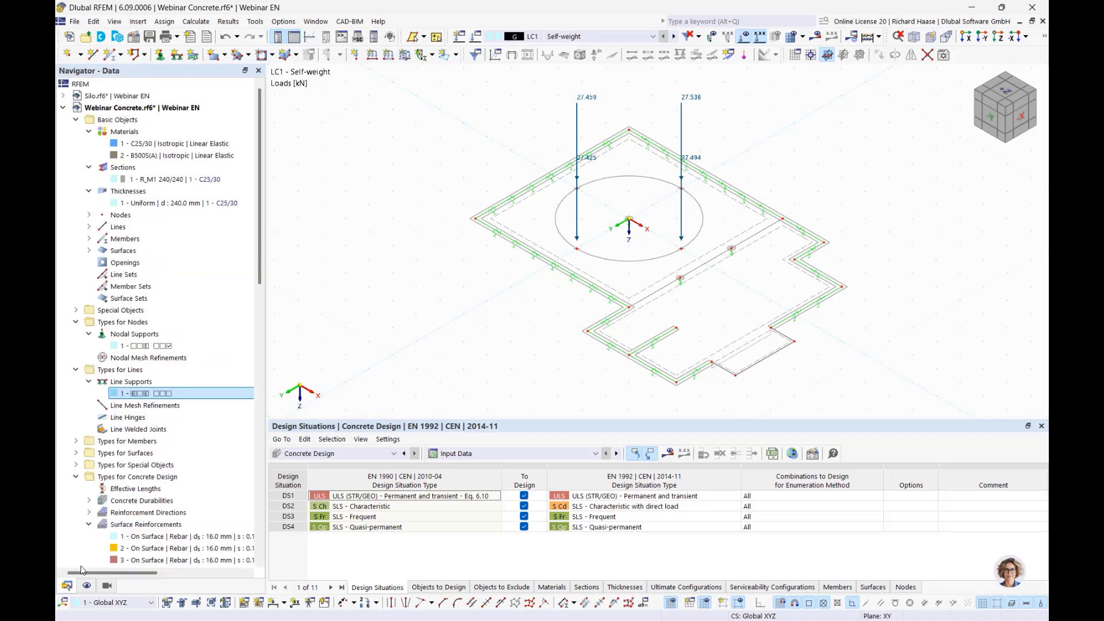
{"action": "scroll", "coordinate": [154, 488], "scroll_direction": "down", "scroll_amount": 1}
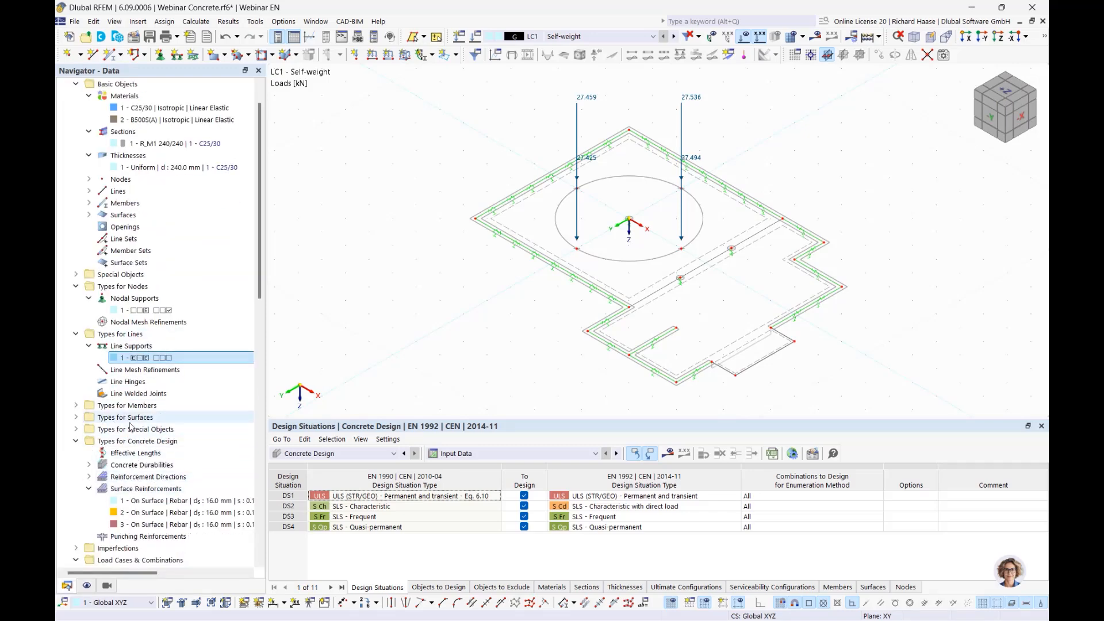
{"action": "scroll", "coordinate": [154, 488], "scroll_direction": "down", "scroll_amount": 2}
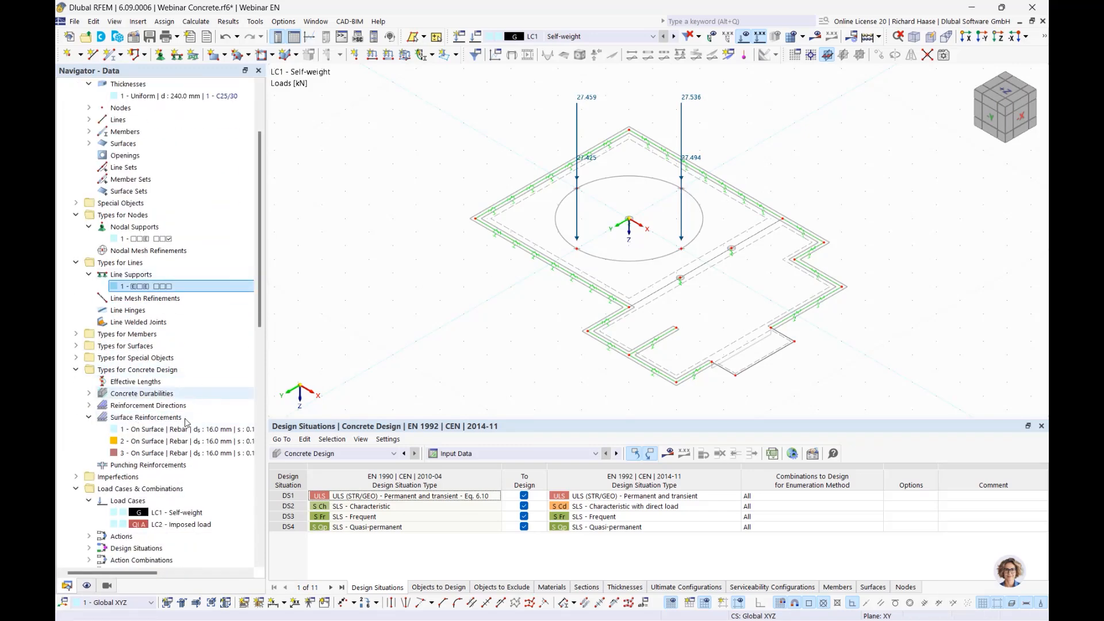
{"action": "scroll", "coordinate": [129, 501], "scroll_direction": "down", "scroll_amount": 1}
{"action": "scroll", "coordinate": [128, 500], "scroll_direction": "down", "scroll_amount": 3}
{"action": "scroll", "coordinate": [131, 437], "scroll_direction": "down", "scroll_amount": 4}
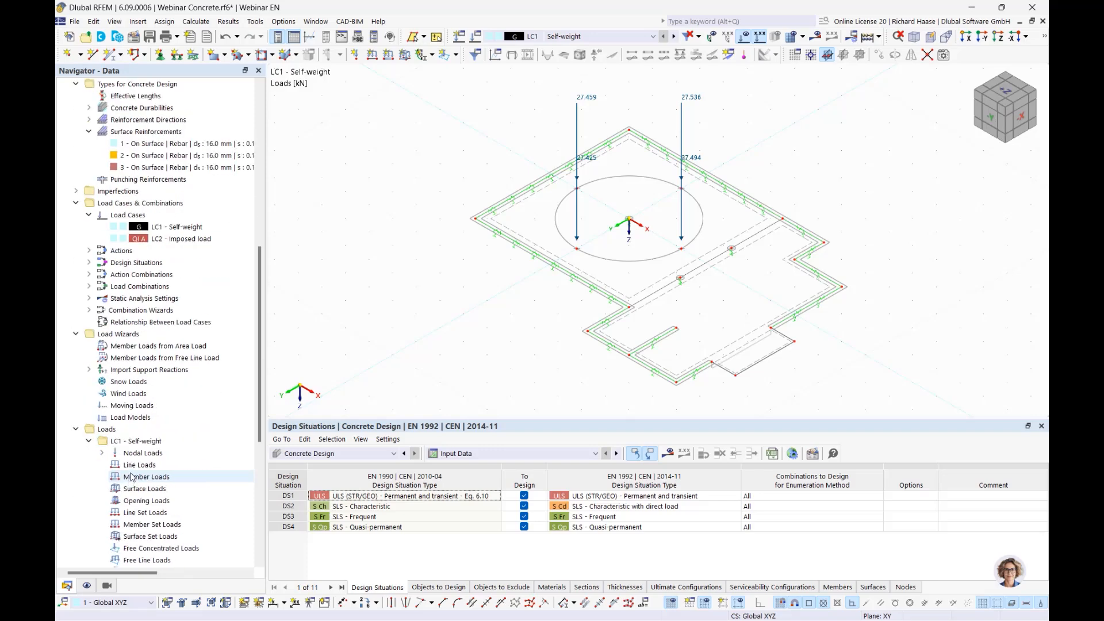
{"action": "scroll", "coordinate": [134, 391], "scroll_direction": "up", "scroll_amount": 4}
{"action": "scroll", "coordinate": [138, 356], "scroll_direction": "up", "scroll_amount": 4}
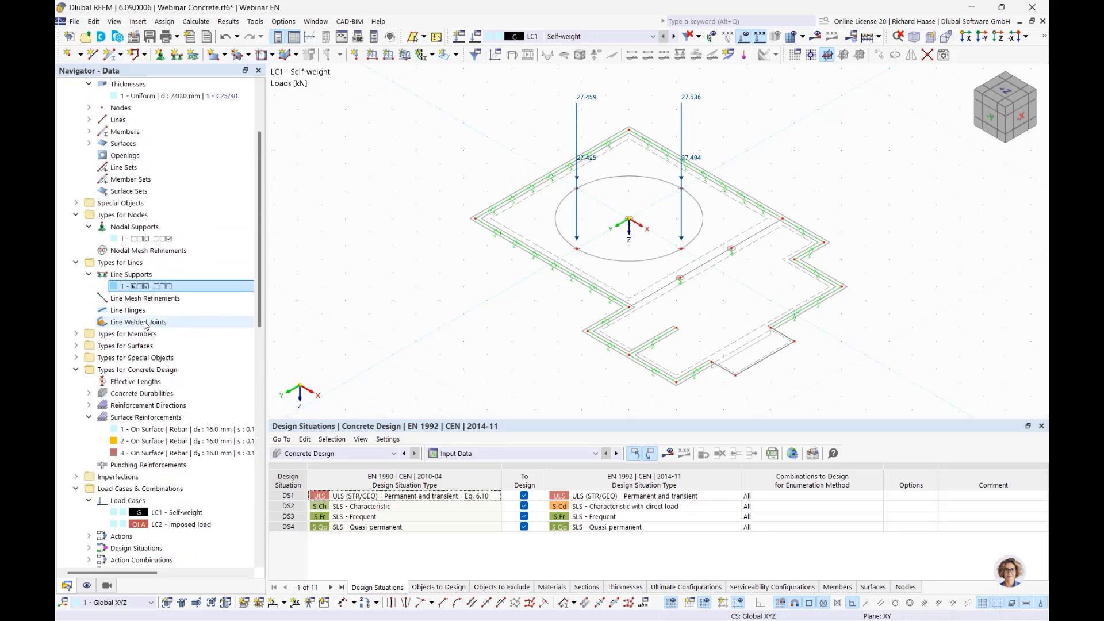
{"action": "scroll", "coordinate": [145, 326], "scroll_direction": "down", "scroll_amount": 11}
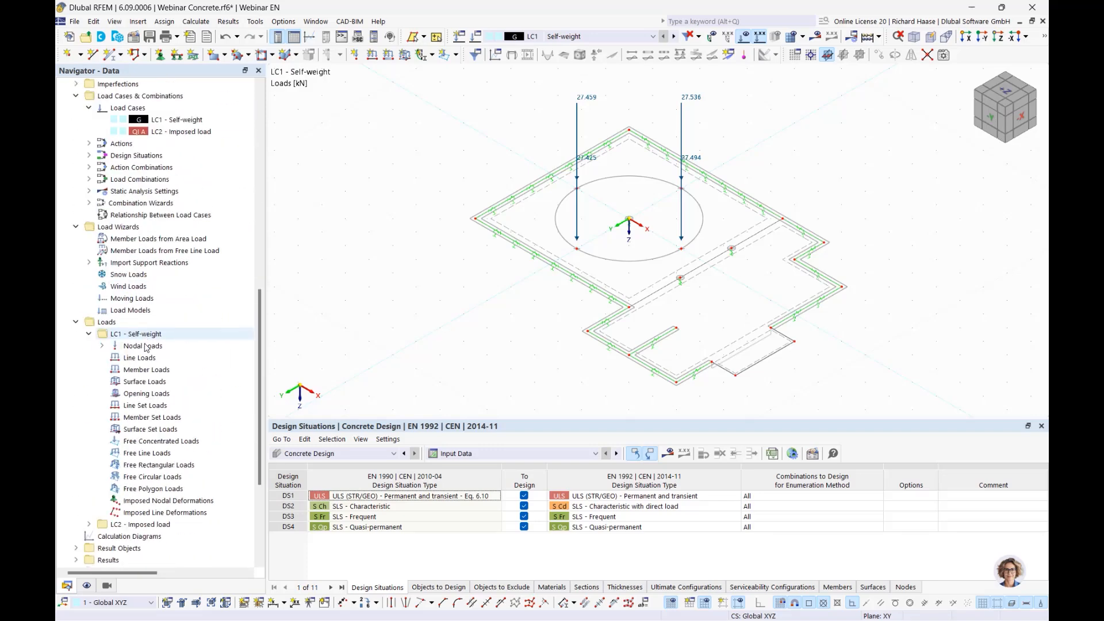
{"action": "left_click", "coordinate": [154, 383]}
{"action": "right_click", "coordinate": [156, 386]}
{"action": "left_click", "coordinate": [190, 403]}
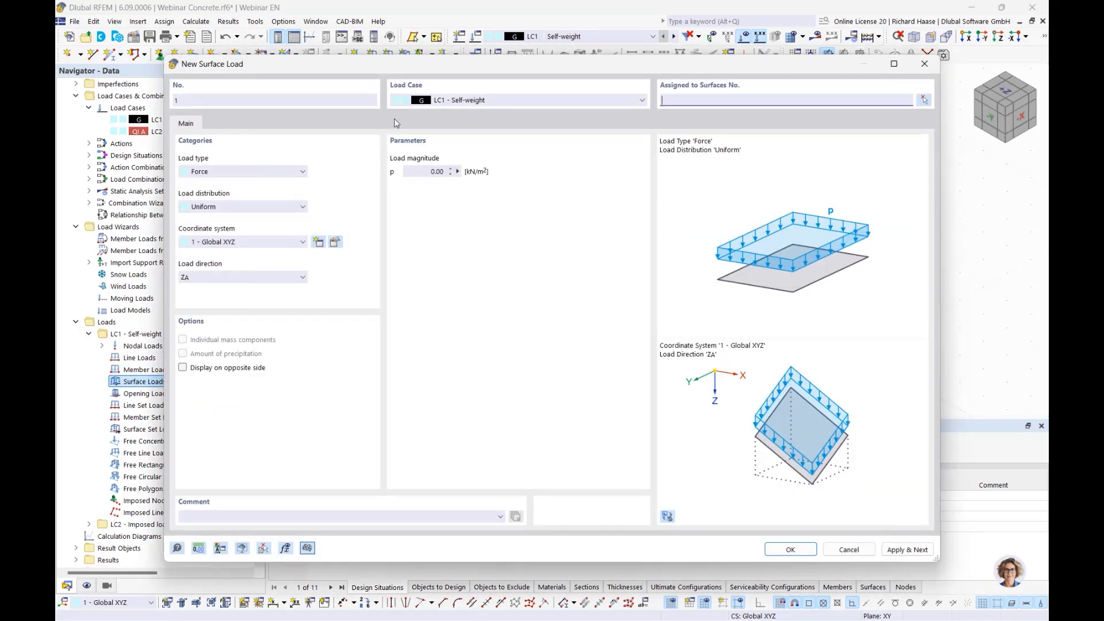
{"action": "double_click", "coordinate": [437, 170]}
{"action": "type", "text": "1,5"}
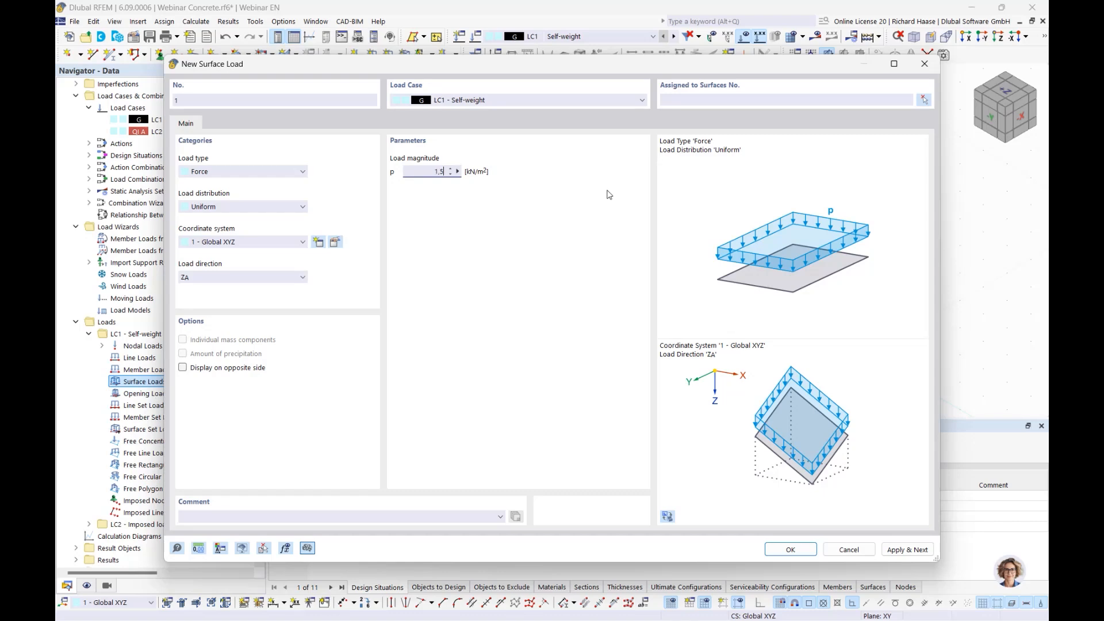
- Assign the self-weight surface load to slab surfaces 2-4 and apply it, continuing with another surface load
{"action": "left_click", "coordinate": [924, 101]}
{"action": "left_click", "coordinate": [583, 166]}
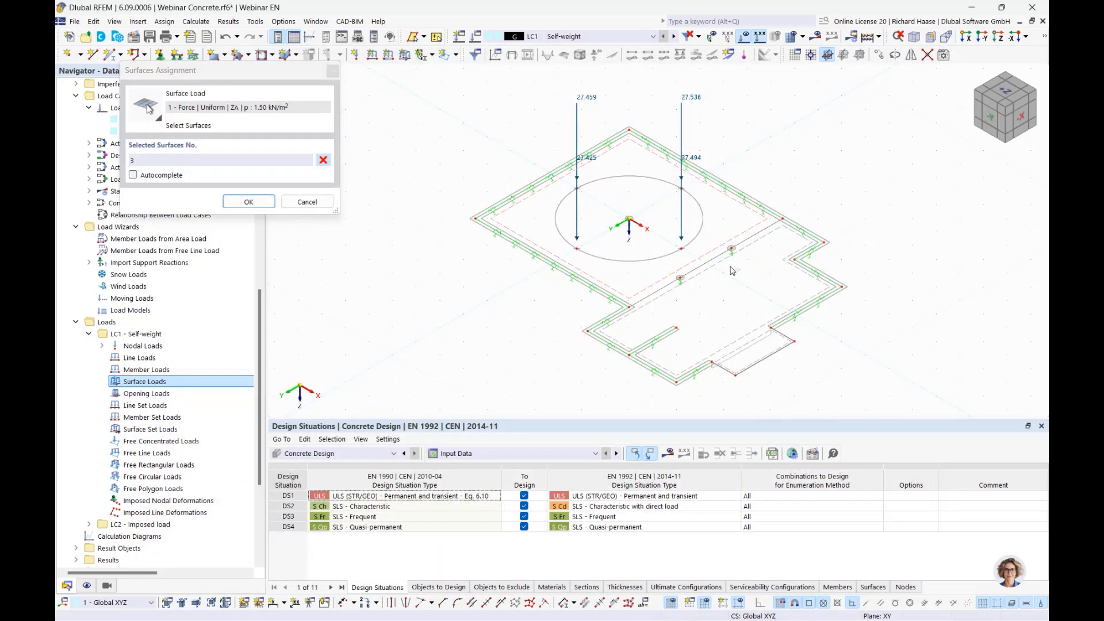
{"action": "left_click", "coordinate": [732, 271]}
{"action": "left_click", "coordinate": [755, 345]}
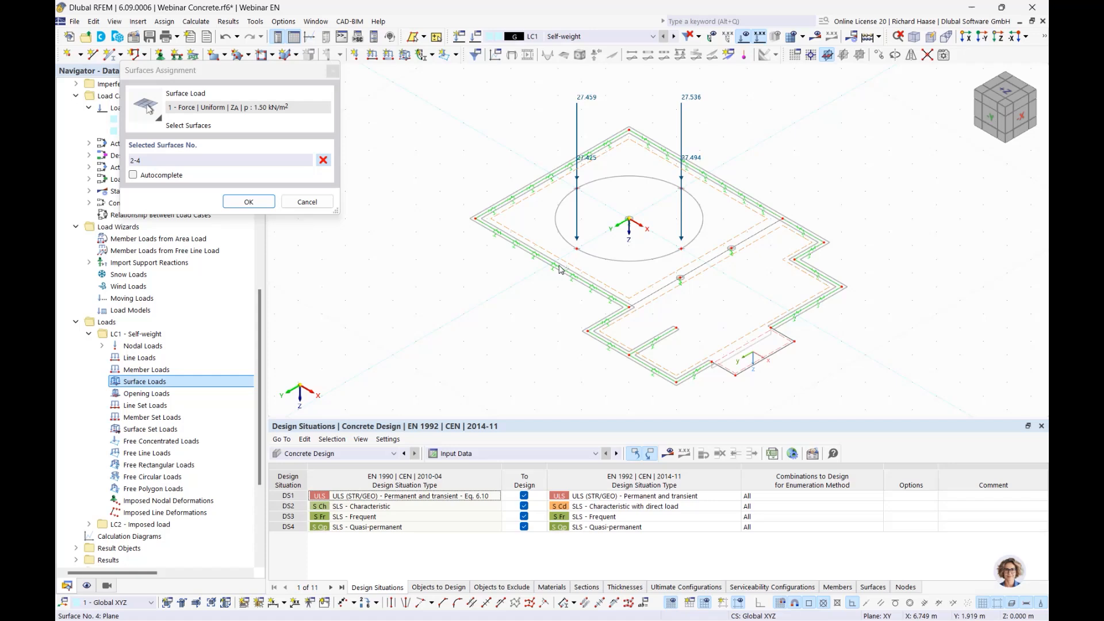
{"action": "left_click", "coordinate": [248, 202]}
{"action": "left_click", "coordinate": [908, 551]}
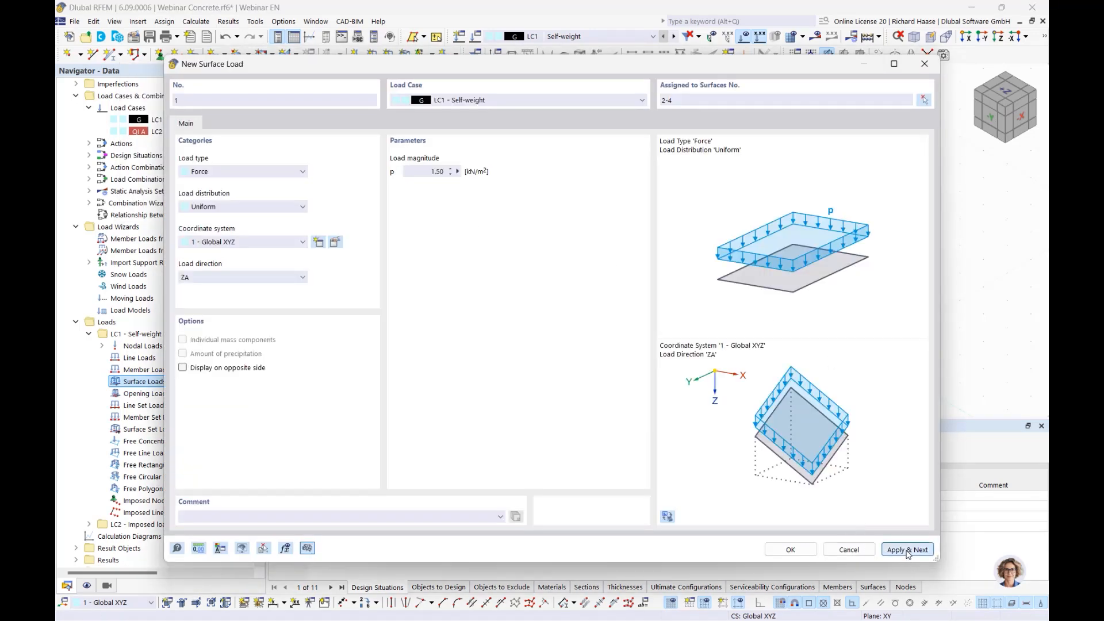
- Create a uniform 2 kN/m² surface load in load case LC2 Imposed load, assign it to surfaces 3 and 4, and continue with another load
{"action": "left_click", "coordinate": [476, 104]}
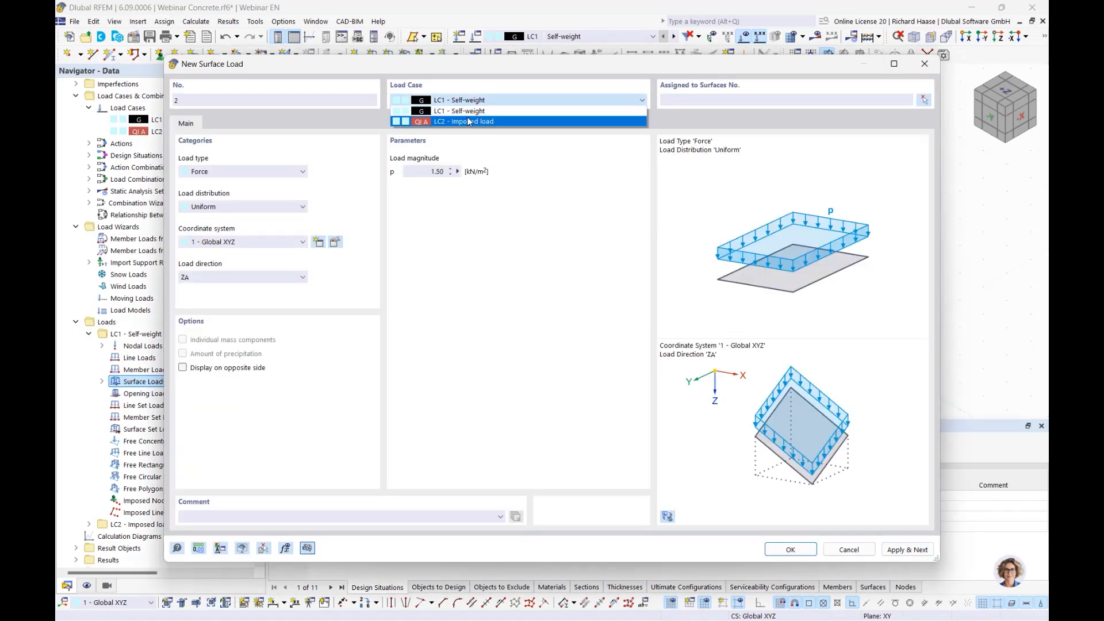
{"action": "left_click", "coordinate": [459, 121]}
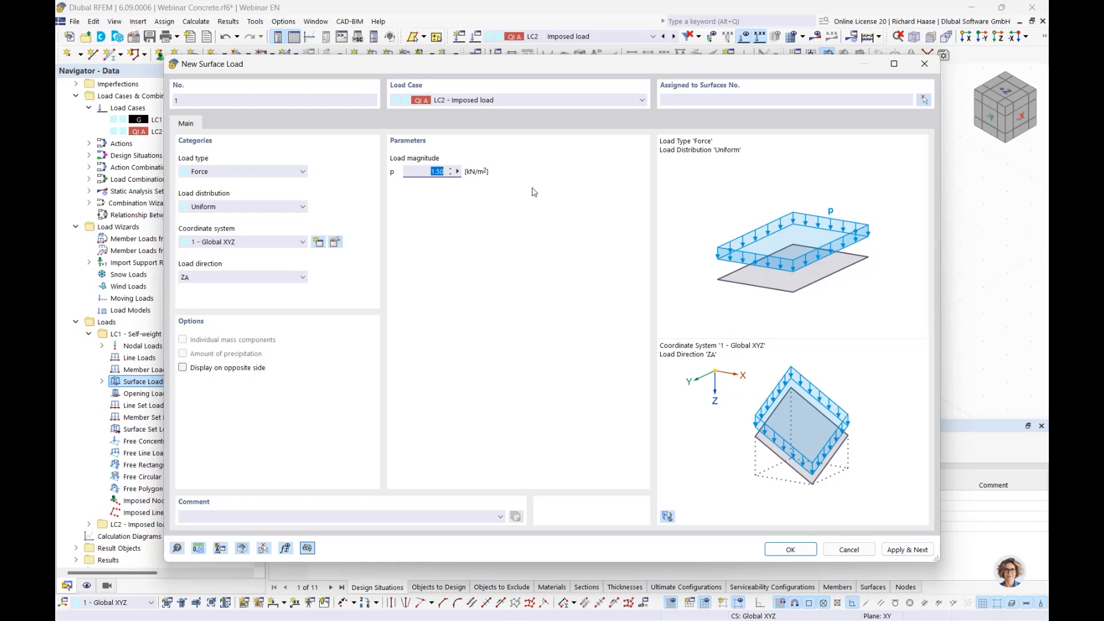
{"action": "type", "text": "2"}
{"action": "left_click", "coordinate": [925, 101]}
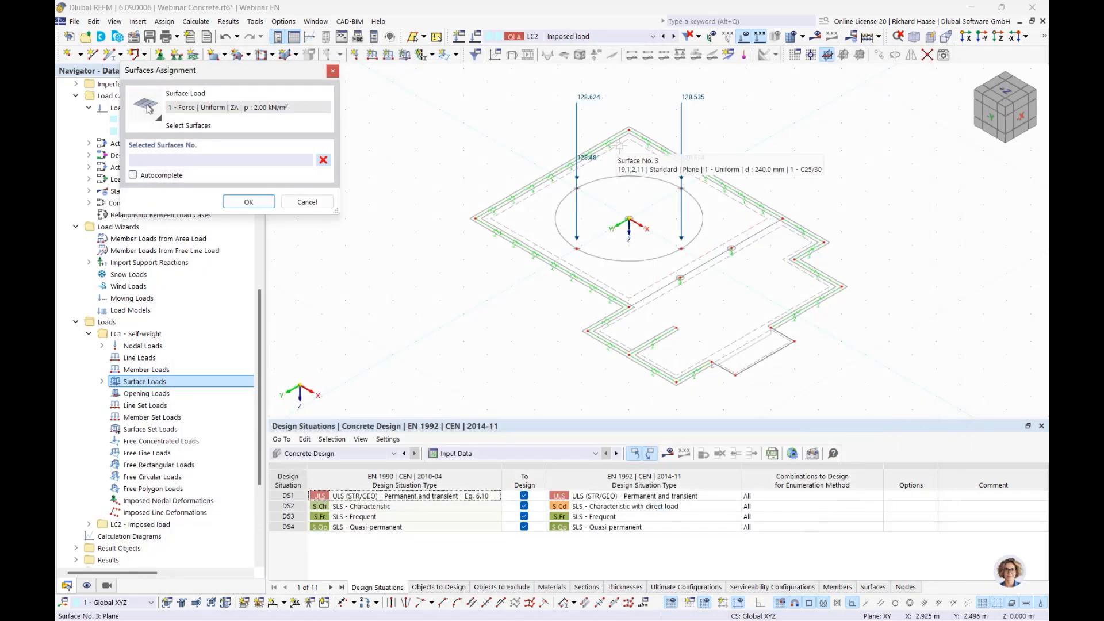
{"action": "left_click", "coordinate": [705, 257]}
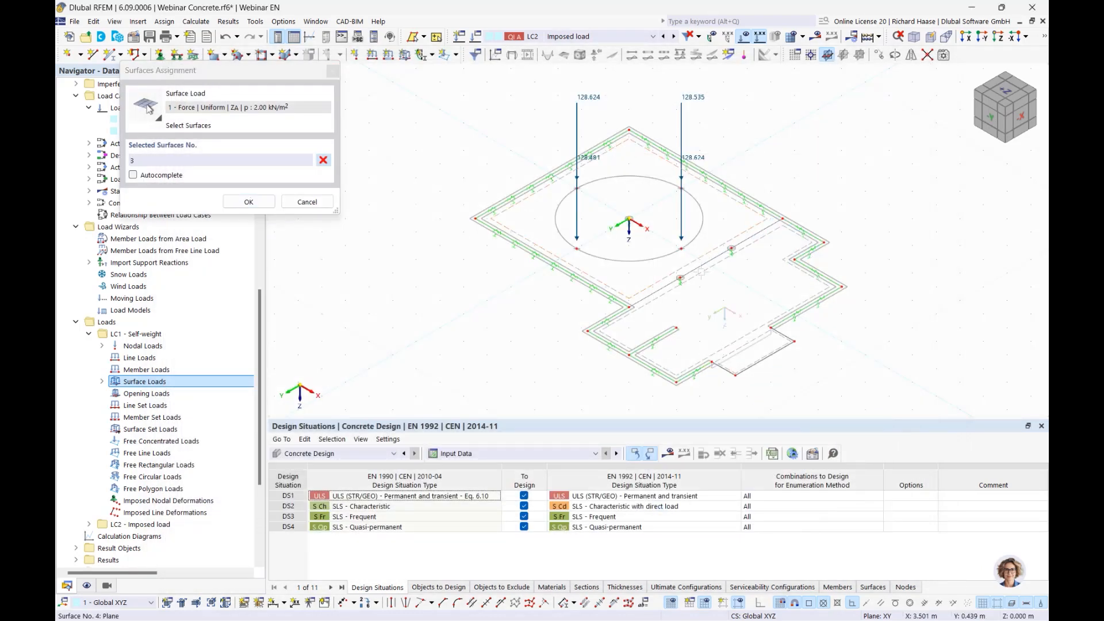
{"action": "left_click", "coordinate": [249, 202]}
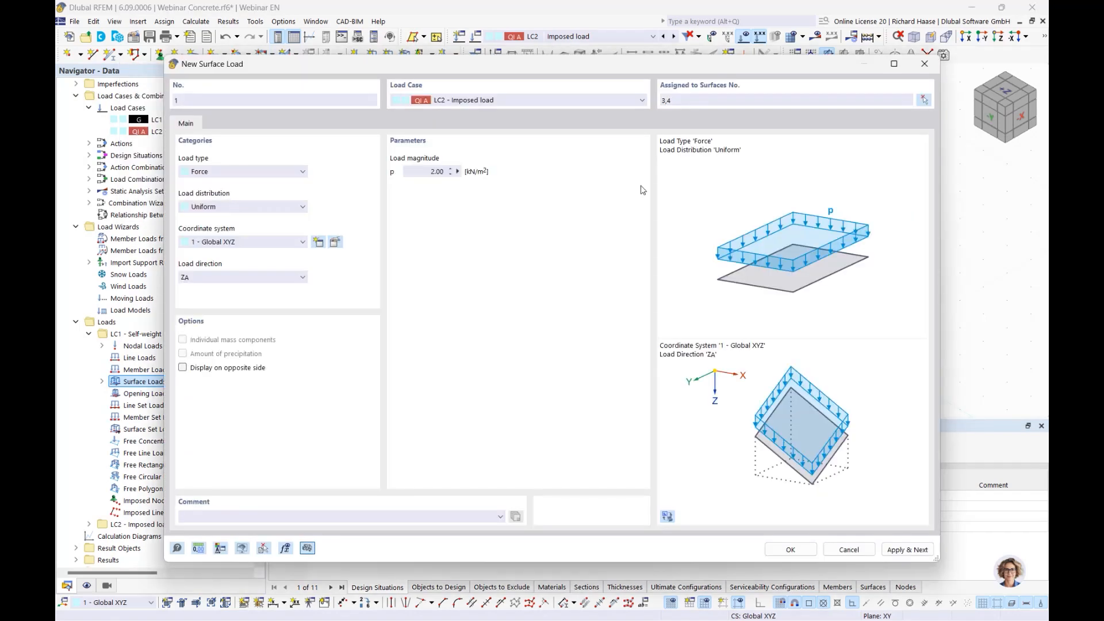
{"action": "left_click", "coordinate": [908, 551]}
- Add a second imposed surface load of 4 kN/m² on surface 2 and finish creating surface loads
{"action": "double_click", "coordinate": [437, 171]}
{"action": "type", "text": "4"}
{"action": "left_click", "coordinate": [923, 100]}
{"action": "left_click", "coordinate": [763, 351]}
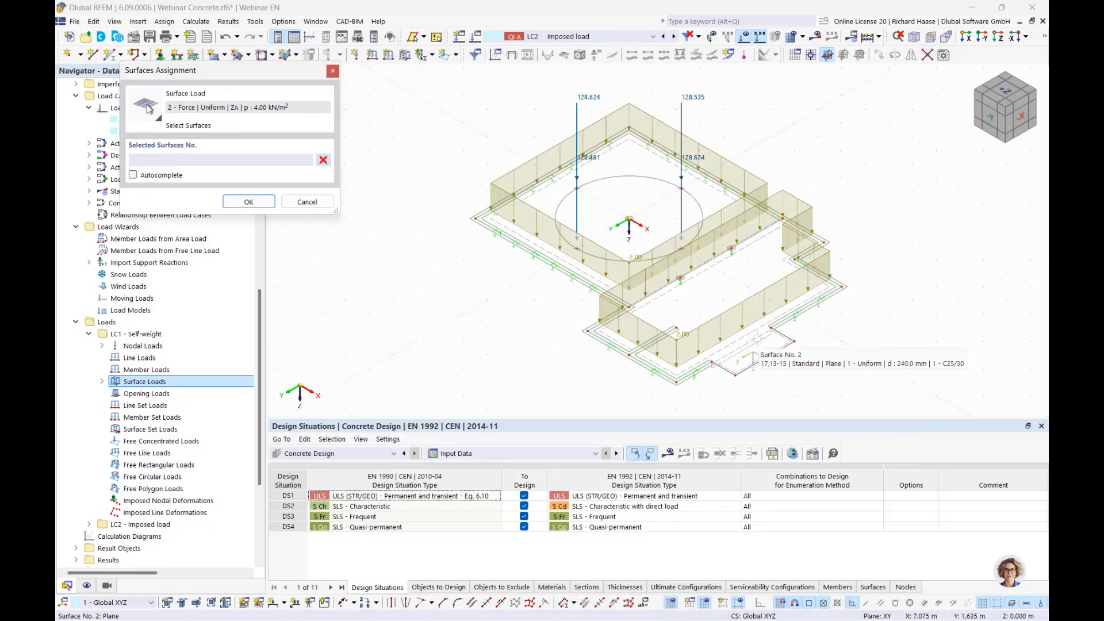
{"action": "left_click", "coordinate": [248, 202]}
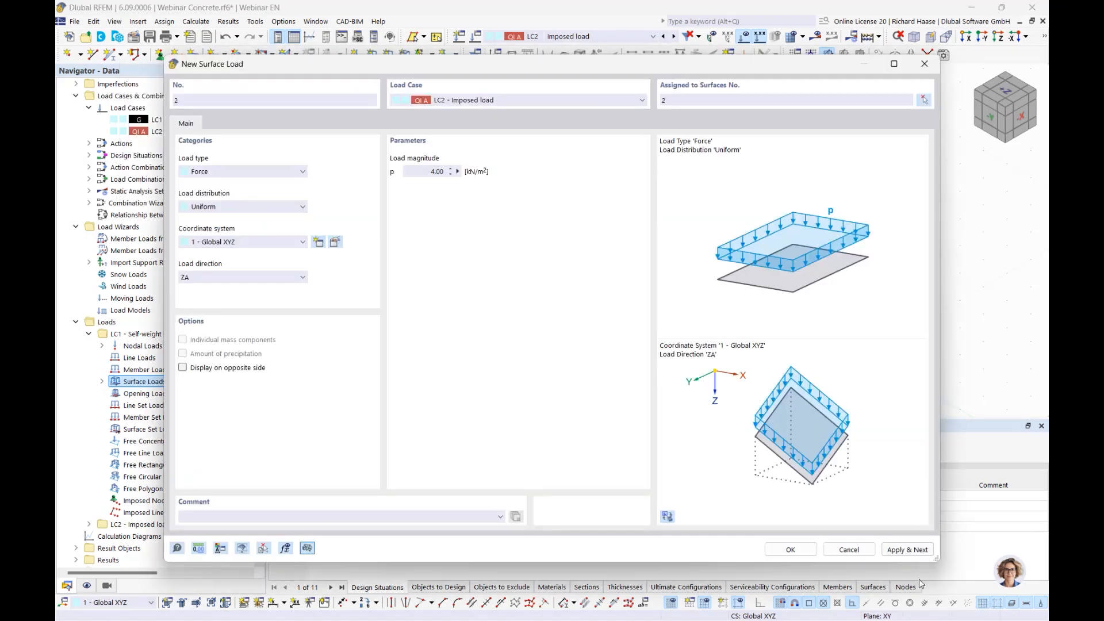
{"action": "left_click", "coordinate": [790, 550]}
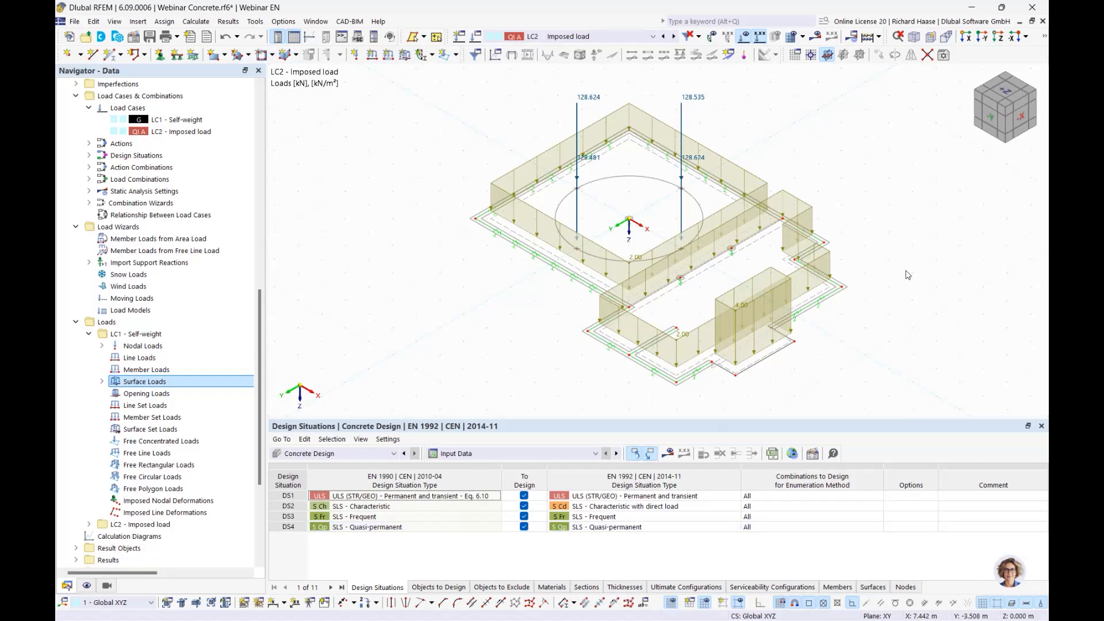
- Switch to load case LC1 Self-weight with the loads hidden and display the concrete design results
{"action": "left_click", "coordinate": [663, 37]}
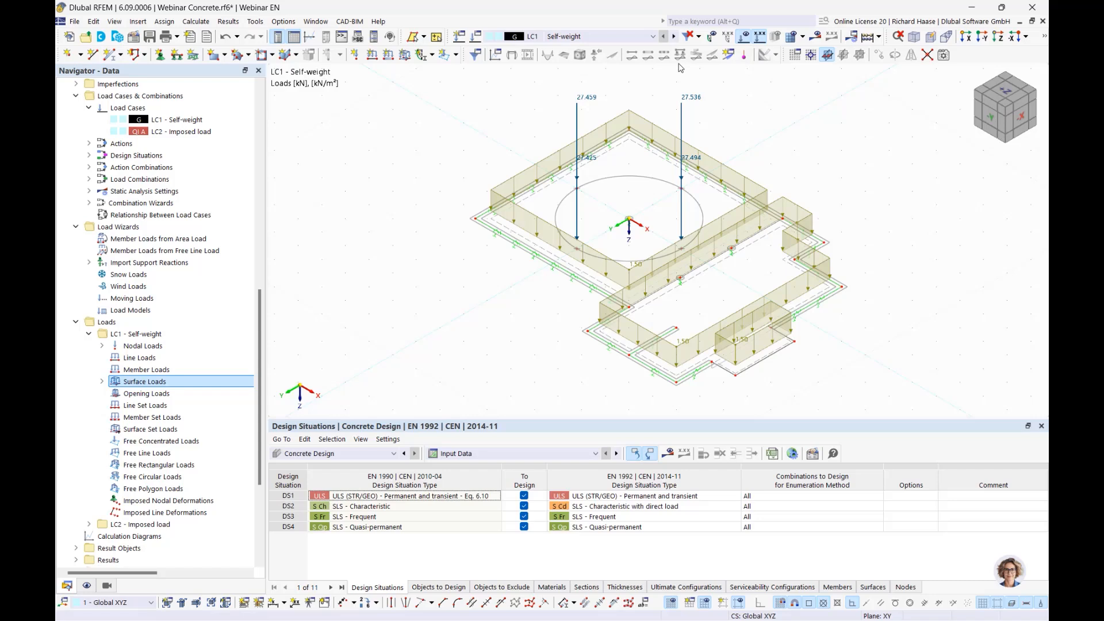
{"action": "left_click", "coordinate": [743, 38]}
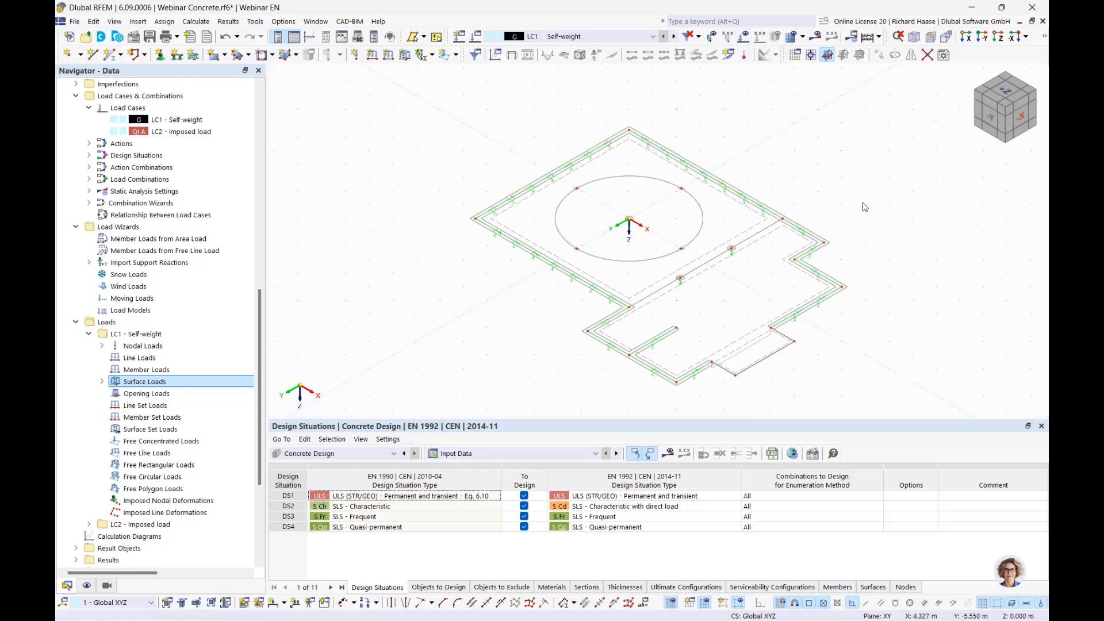
{"action": "middle_click_drag", "start_coordinate": [865, 207], "coordinate": [739, 172]}
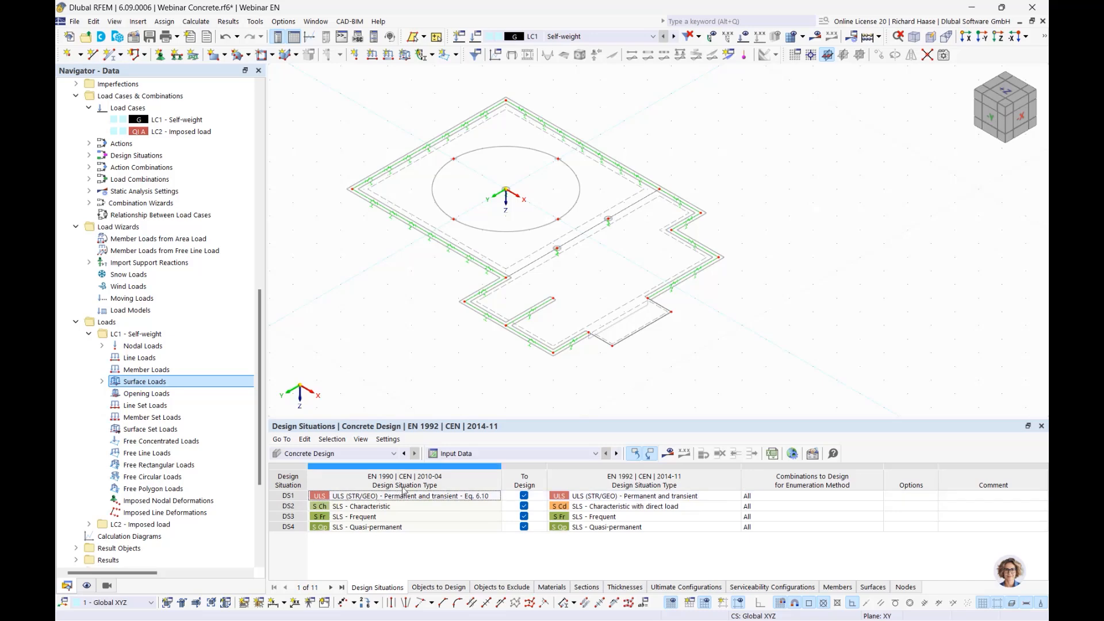
{"action": "left_click", "coordinate": [671, 452]}
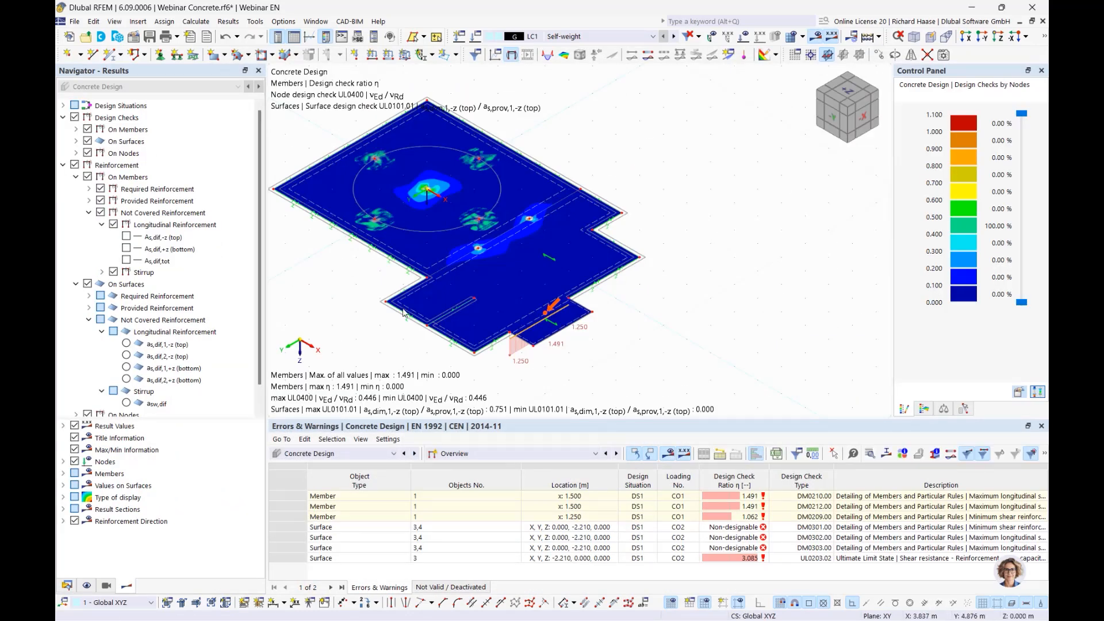
- Hide the design check results and the reinforcement results on members, leaving the surface reinforcement results accessible
{"action": "left_click", "coordinate": [75, 118]}
{"action": "left_click", "coordinate": [63, 117]}
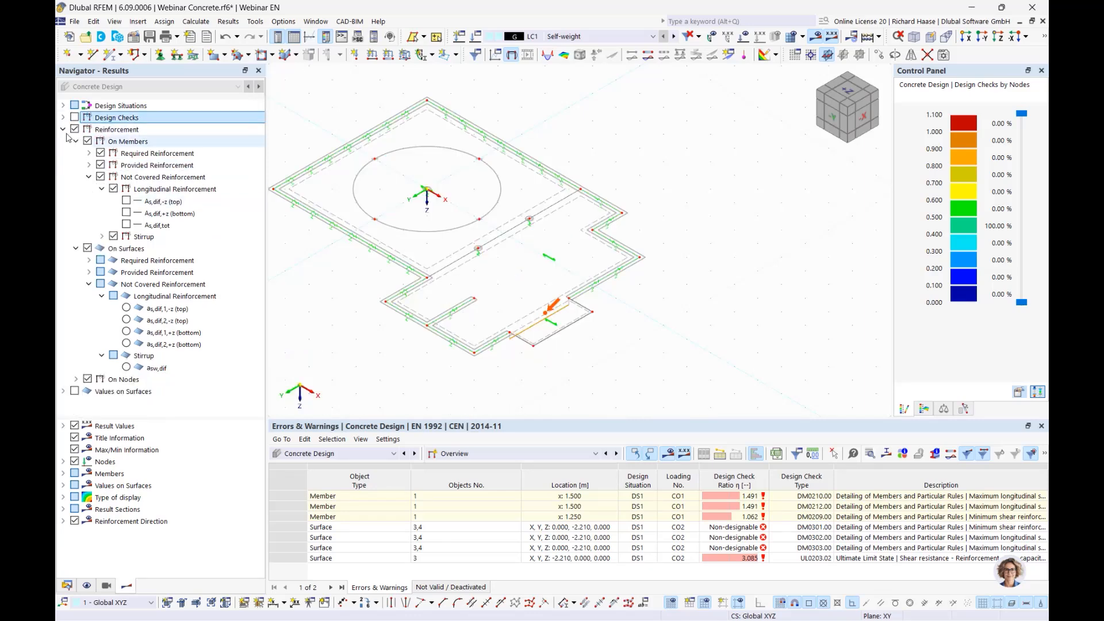
{"action": "left_click", "coordinate": [63, 129]}
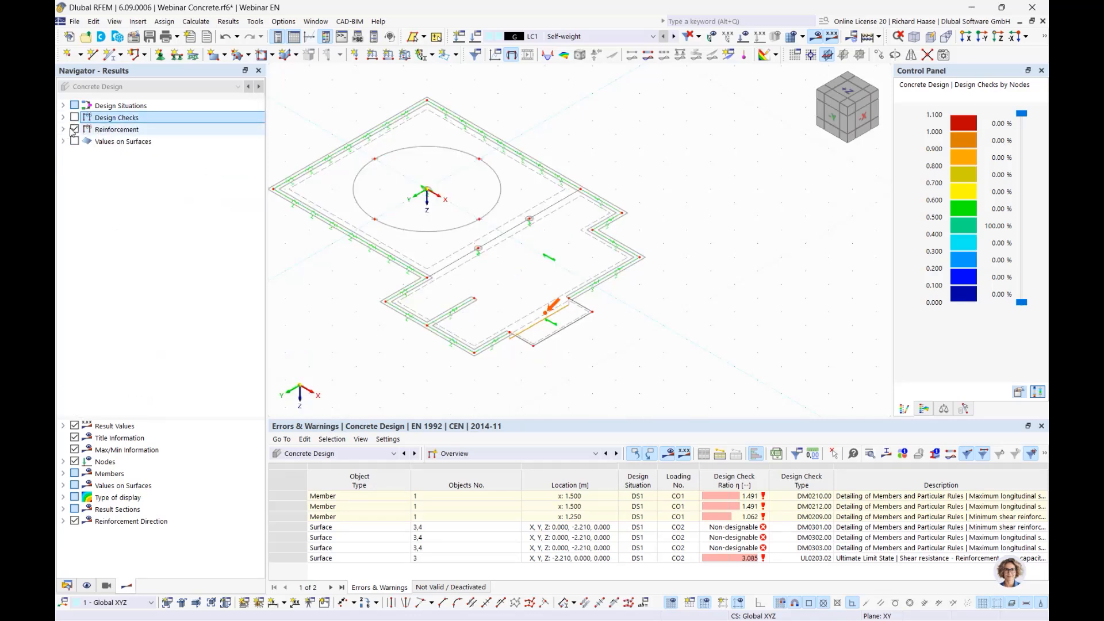
{"action": "left_click", "coordinate": [64, 129]}
{"action": "left_click", "coordinate": [86, 142]}
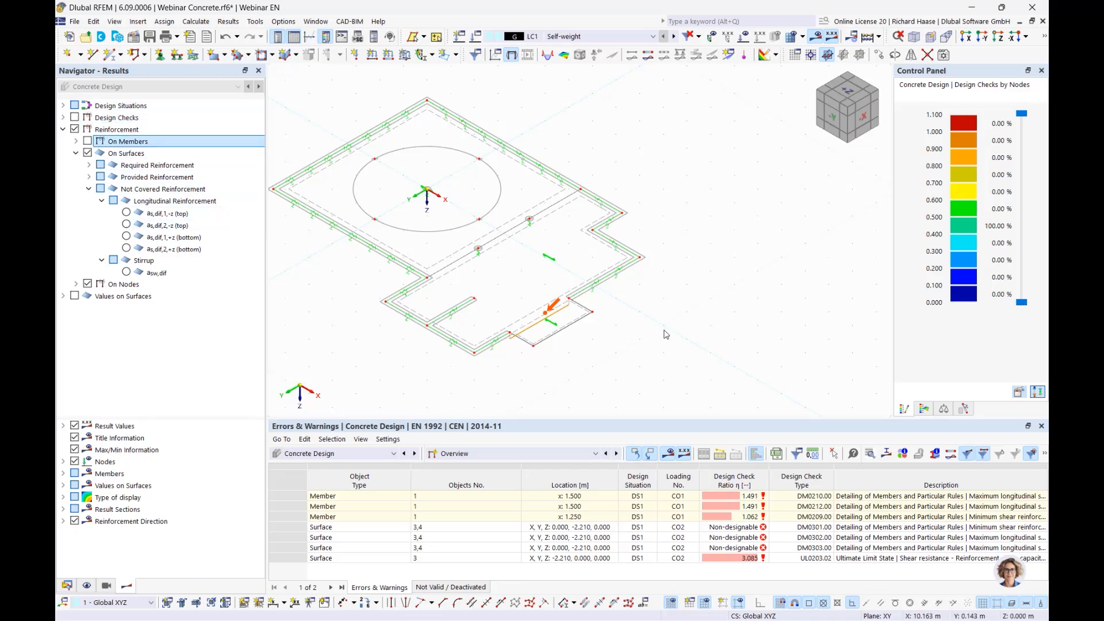
- Examine the longitudinal not covered reinforcement of the slab surfaces in directions 1 and 2, top and bottom
{"action": "middle_click_drag", "start_coordinate": [666, 332], "coordinate": [675, 330]}
{"action": "left_click", "coordinate": [848, 106]}
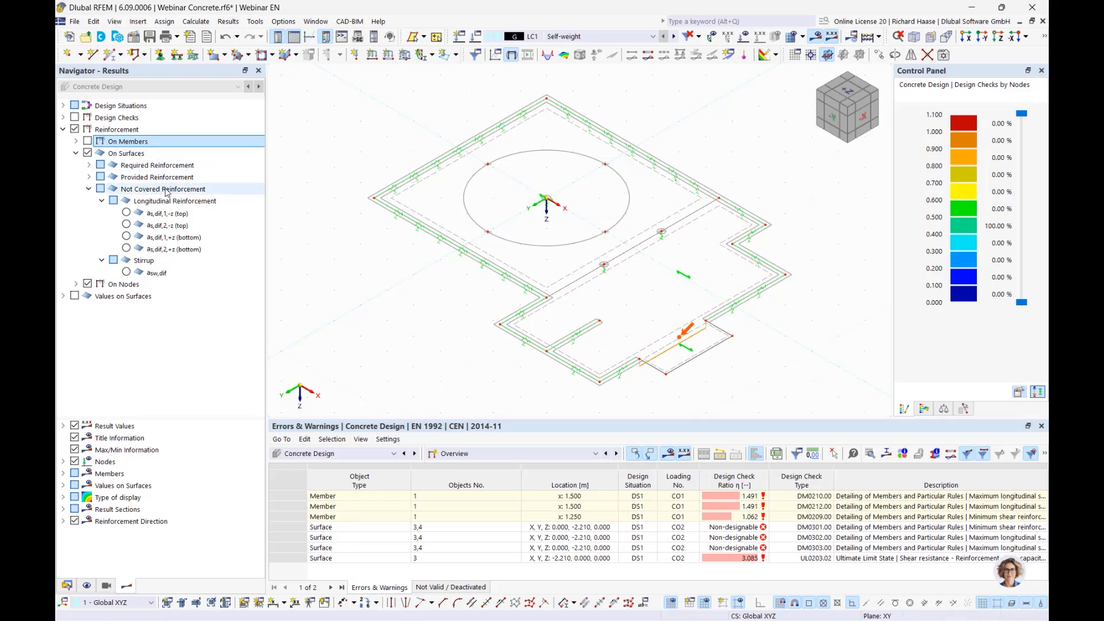
{"action": "left_click", "coordinate": [157, 189]}
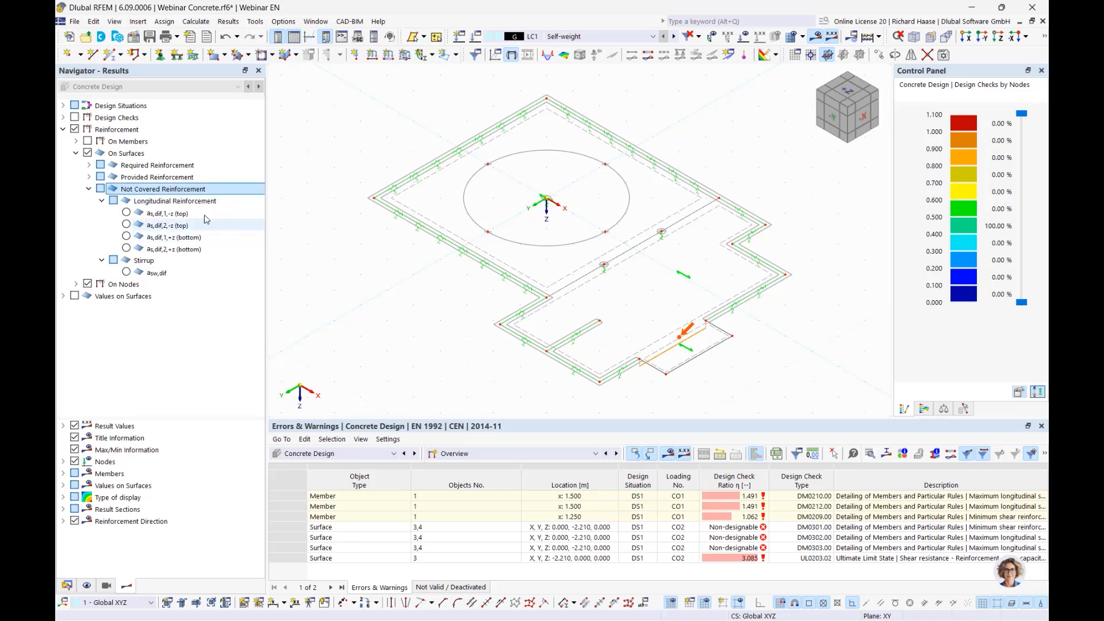
{"action": "left_click", "coordinate": [126, 213]}
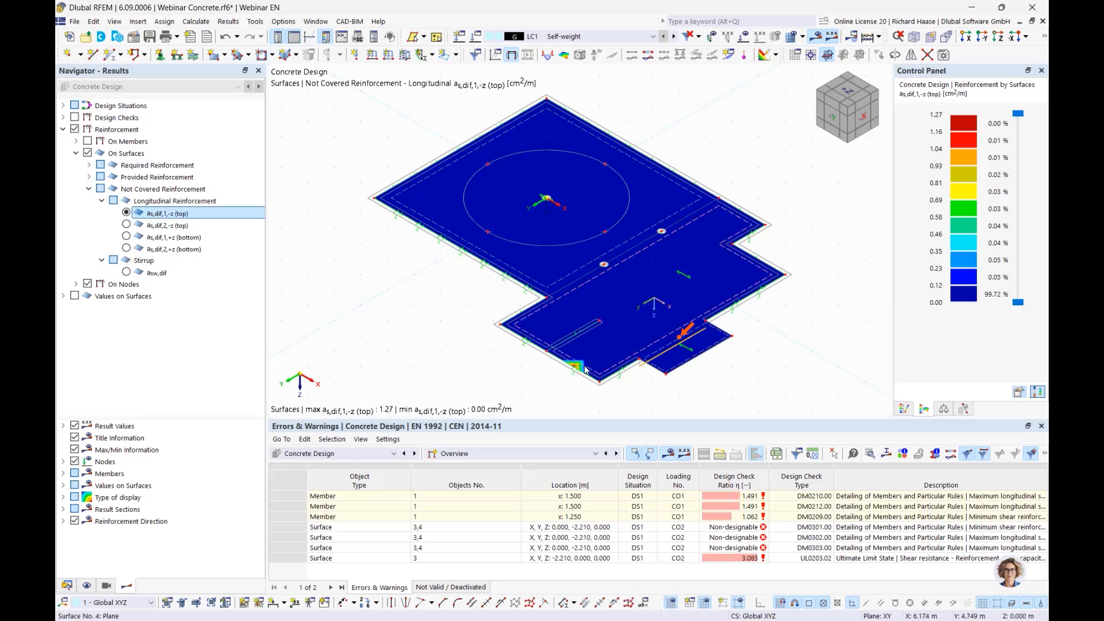
{"action": "left_click", "coordinate": [126, 225]}
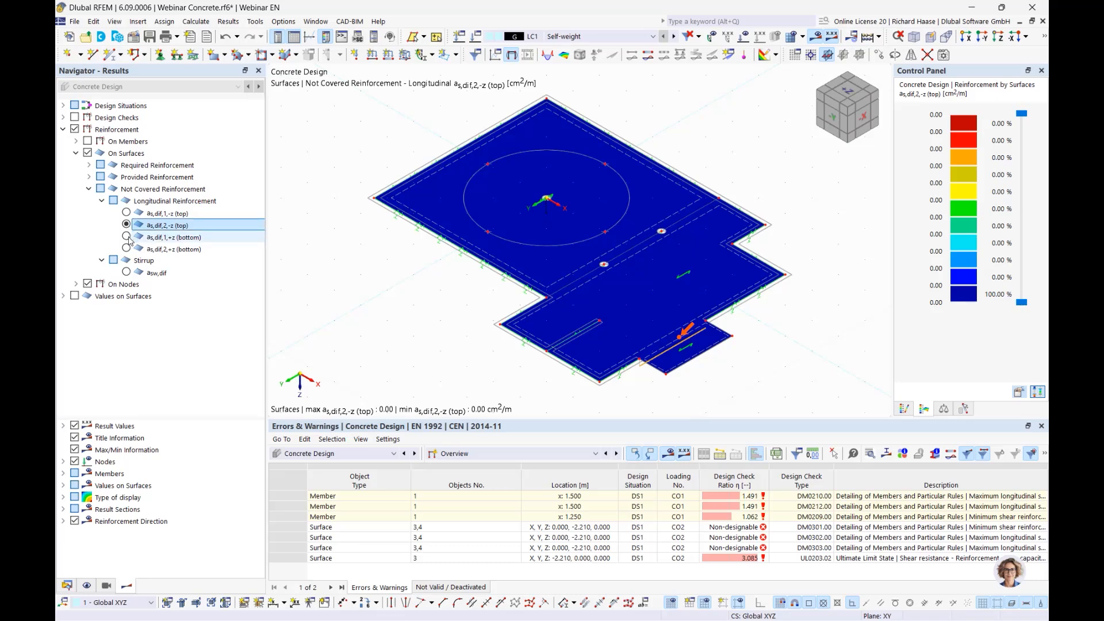
{"action": "left_click", "coordinate": [126, 236]}
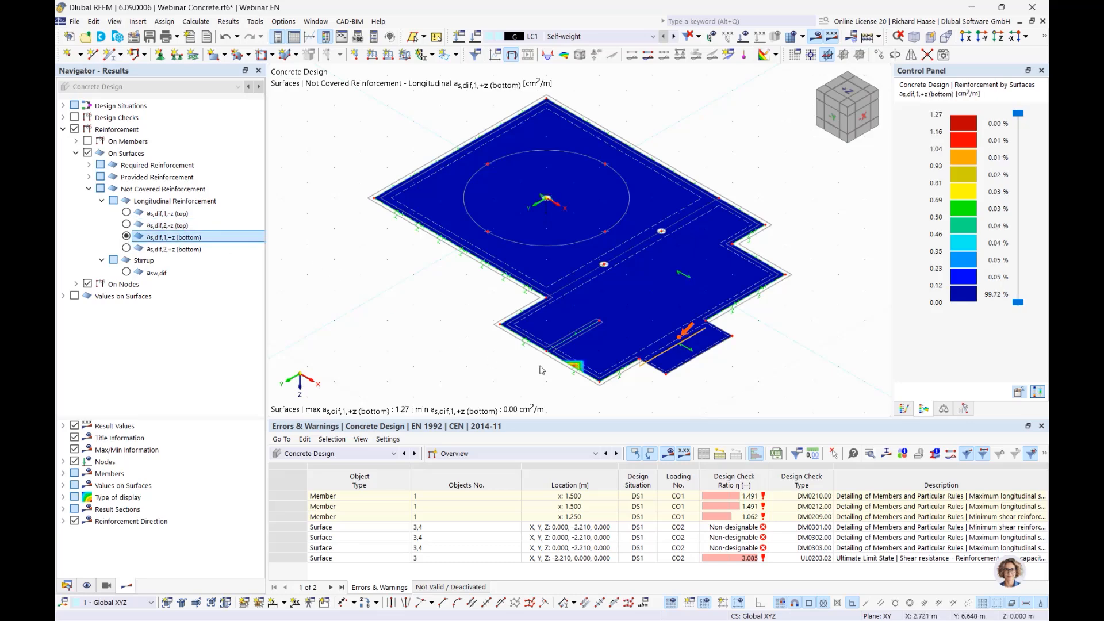
{"action": "left_click", "coordinate": [127, 248]}
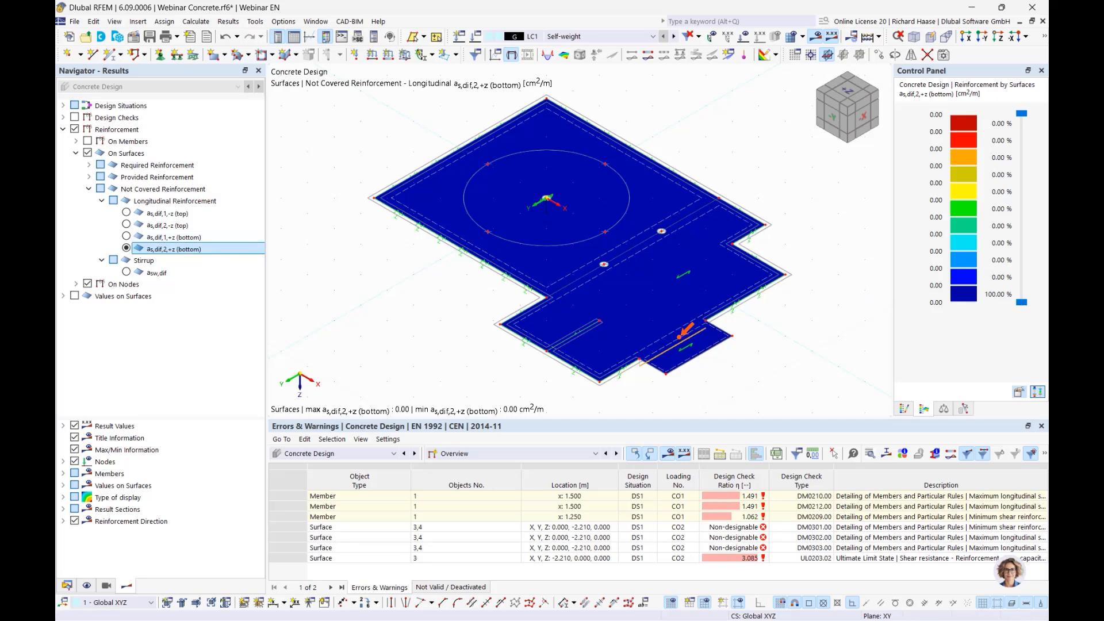
- Inspect the surface reinforcement definition assigned to surface 4 and close it without changes
{"action": "middle_click_drag", "start_coordinate": [715, 316], "coordinate": [669, 332]}
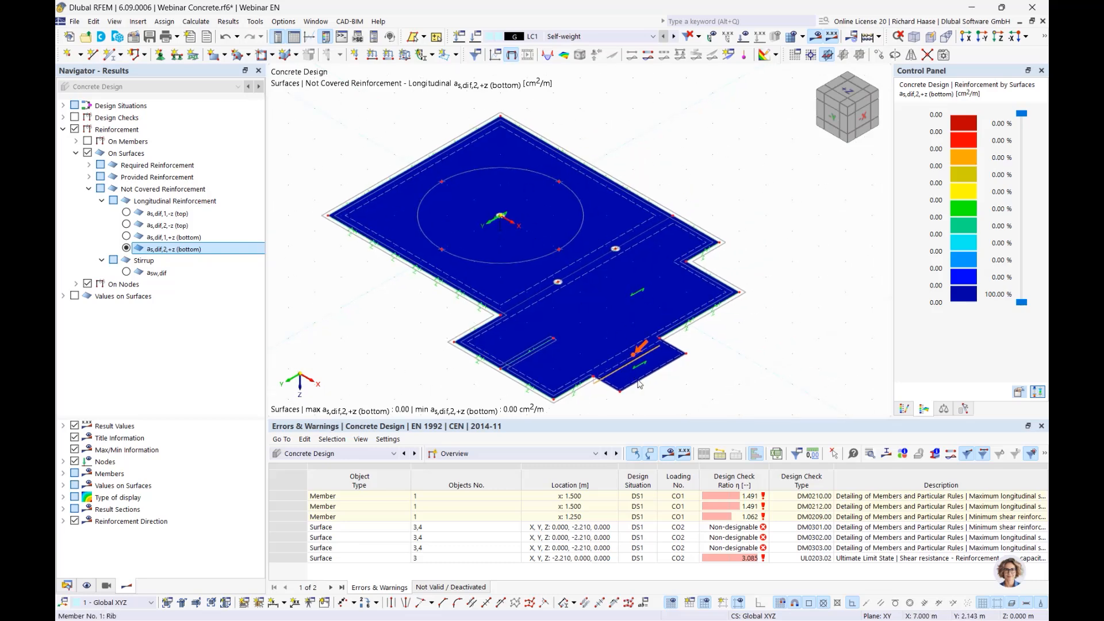
{"action": "double_click", "coordinate": [708, 286]}
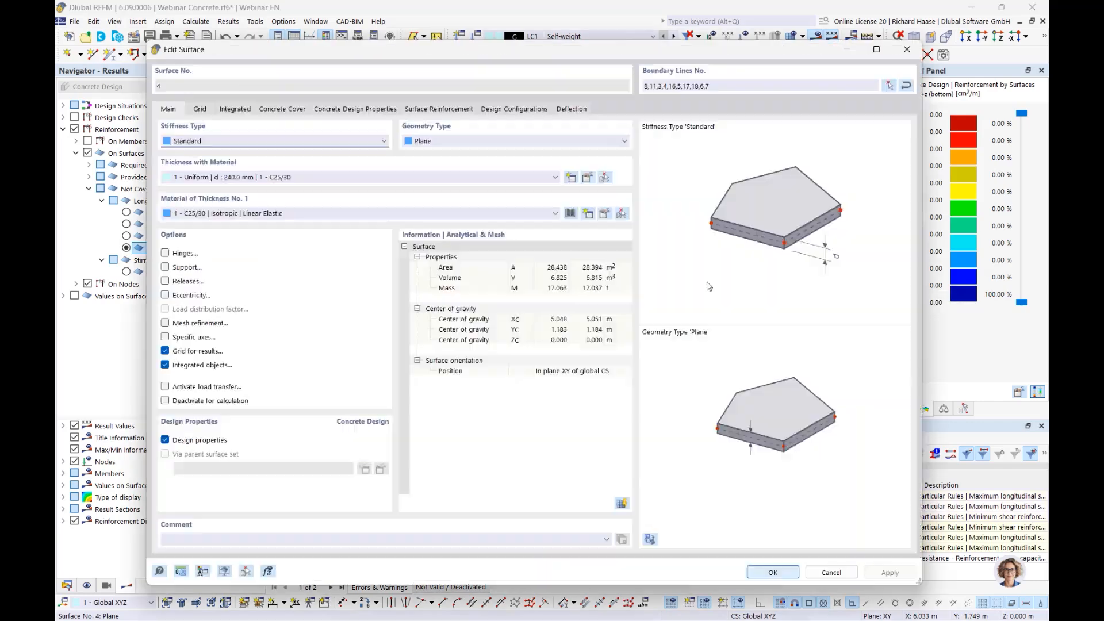
{"action": "left_click", "coordinate": [439, 110]}
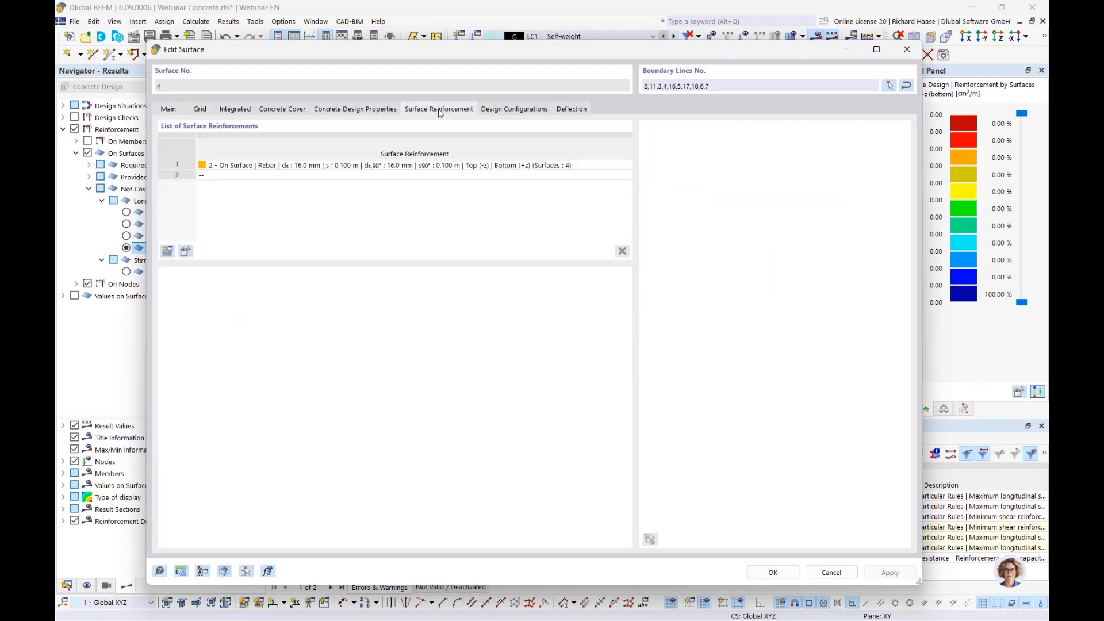
{"action": "left_click", "coordinate": [185, 251]}
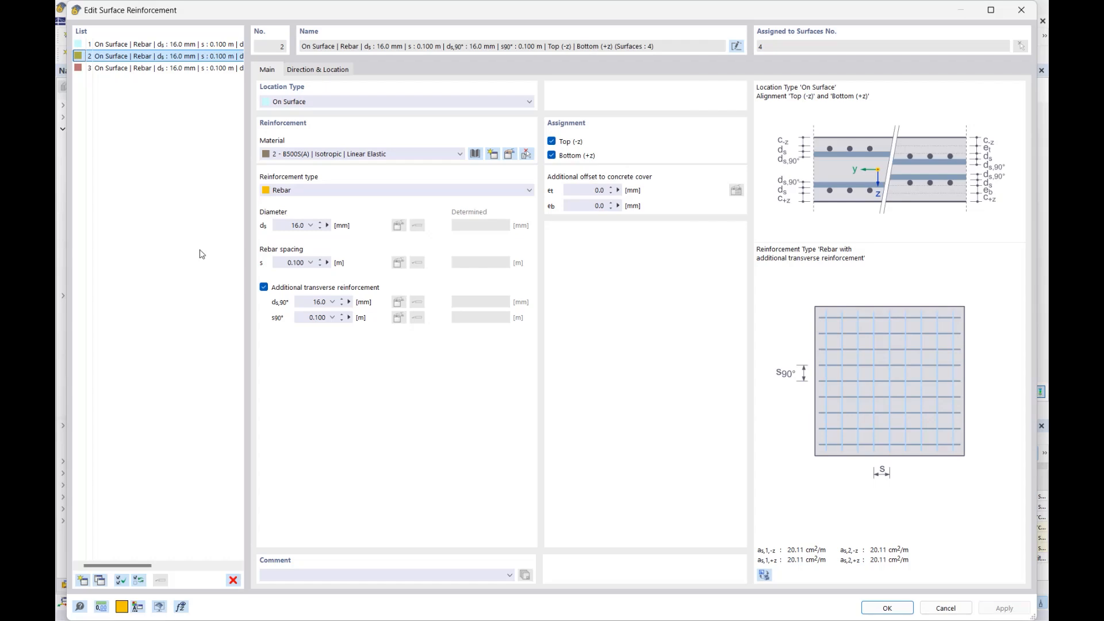
{"action": "left_click", "coordinate": [1021, 10]}
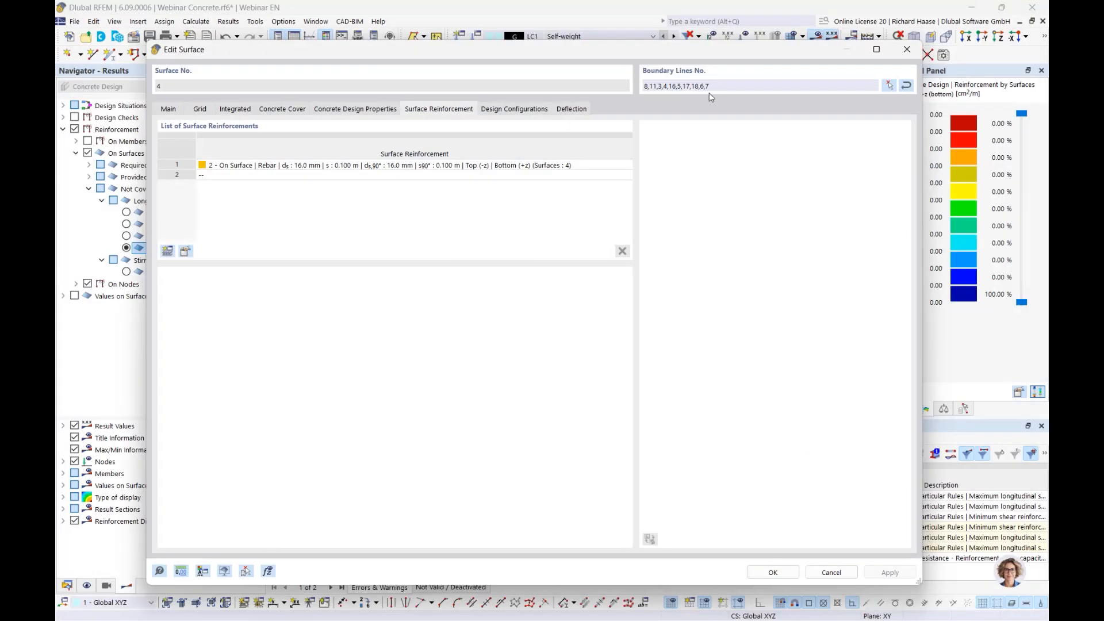
{"action": "left_click", "coordinate": [907, 49]}
- Edit surface reinforcement 2 of surface 4, setting the rebar spacing to automatic with a minimum spacing of 0.075 m
{"action": "left_click", "coordinate": [67, 585]}
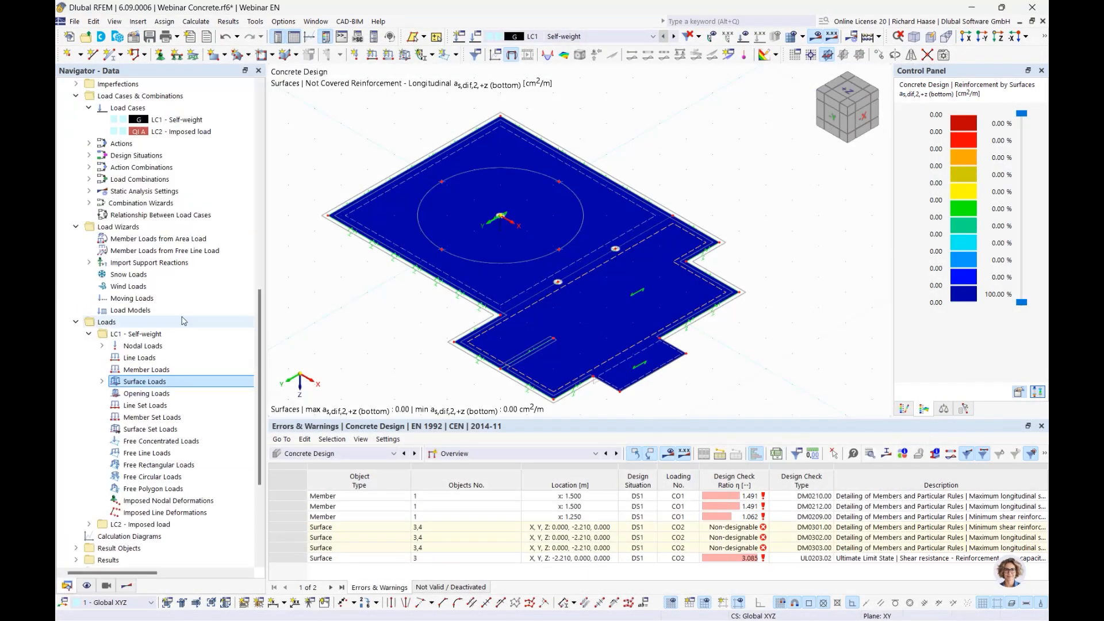
{"action": "left_click", "coordinate": [76, 326]}
{"action": "scroll", "coordinate": [175, 287], "scroll_direction": "up", "scroll_amount": 10}
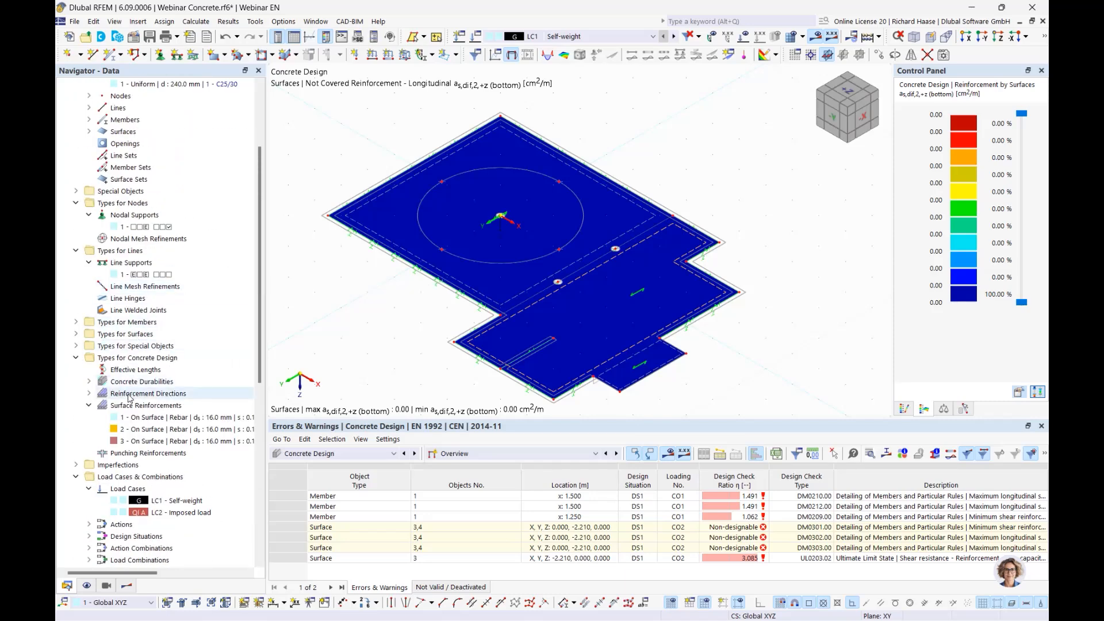
{"action": "left_click", "coordinate": [198, 417]}
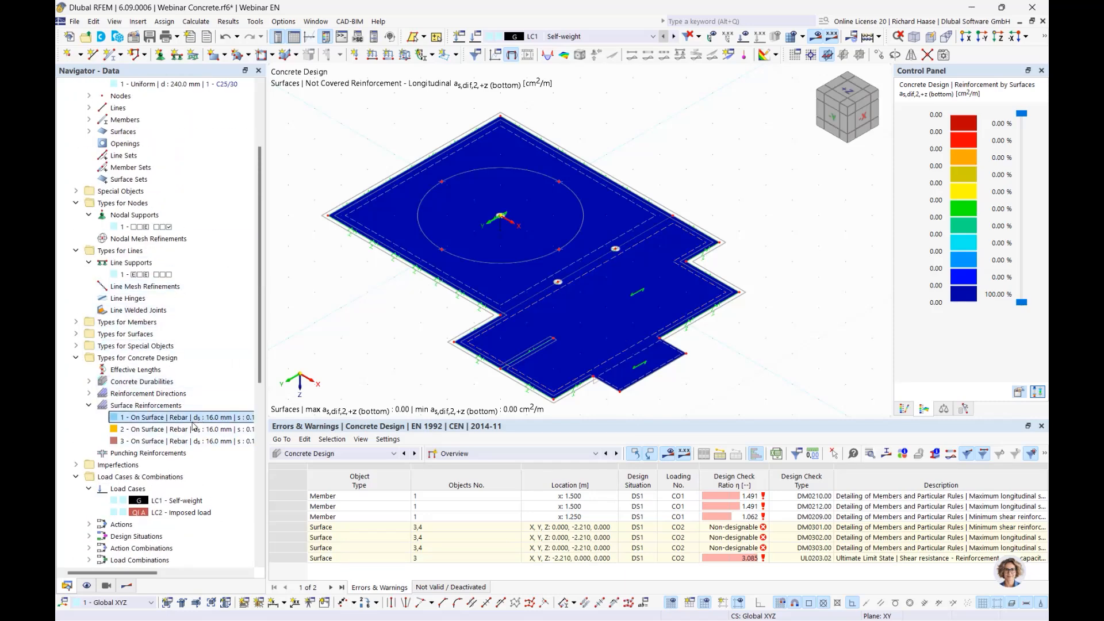
{"action": "double_click", "coordinate": [195, 429]}
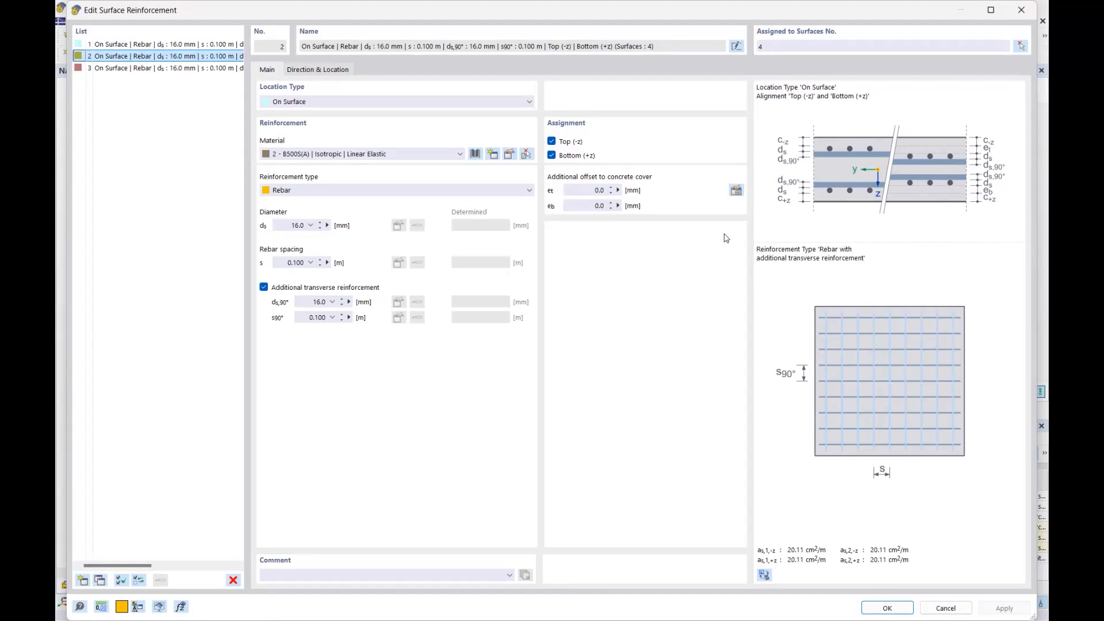
{"action": "left_click", "coordinate": [309, 263]}
{"action": "left_click", "coordinate": [302, 274]}
{"action": "left_click", "coordinate": [706, 251]}
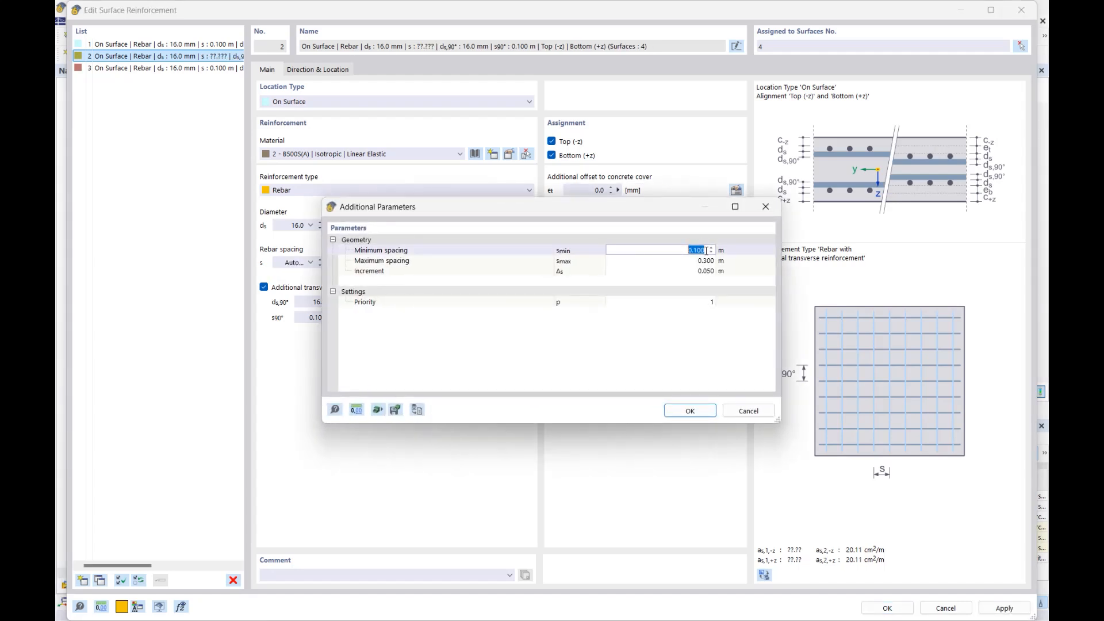
{"action": "key", "text": "BackSpace"}
{"action": "type", "text": ",075"}
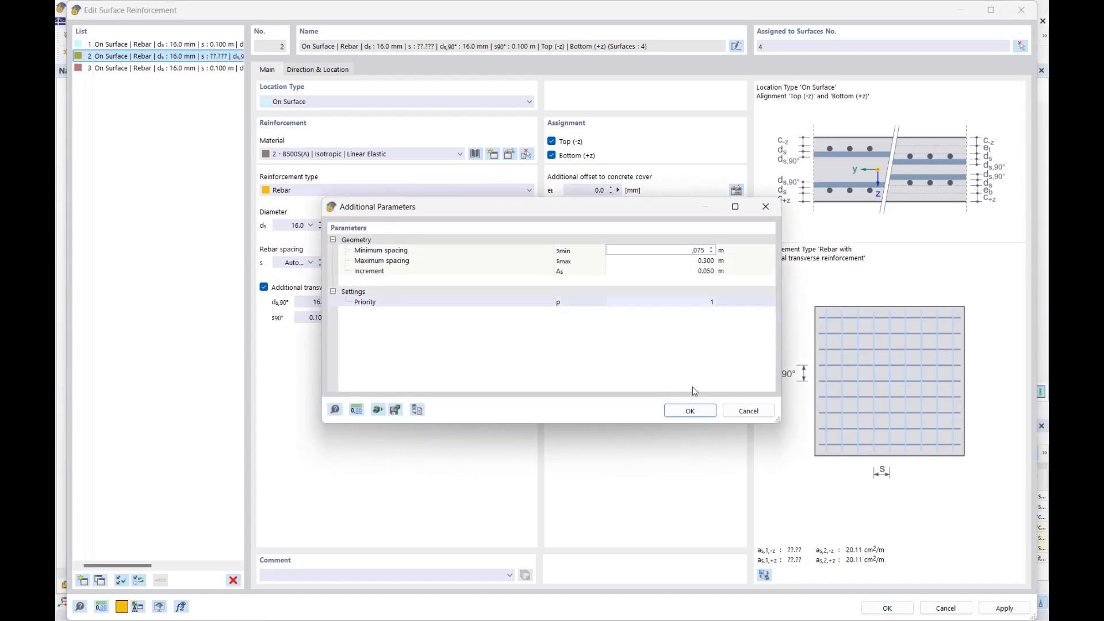
{"action": "left_click", "coordinate": [690, 410]}
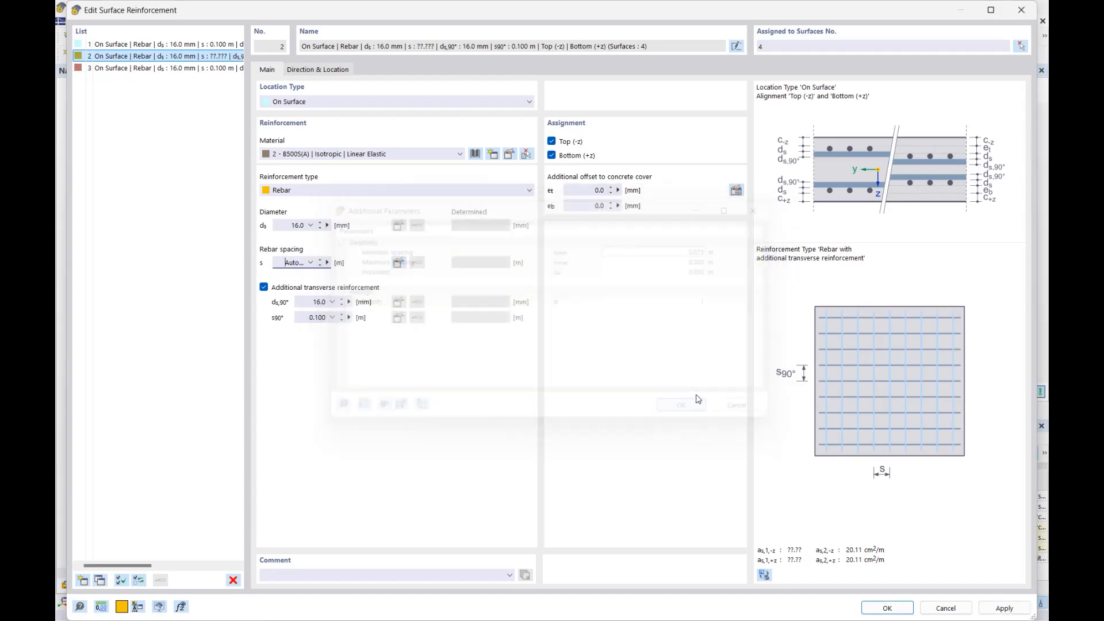
- Set the transverse rebar spacing of surface reinforcement 2 to automatic with a minimum spacing of 0.075 m
{"action": "left_click", "coordinate": [332, 317]}
{"action": "left_click", "coordinate": [310, 329]}
{"action": "key", "text": "BackSpace"}
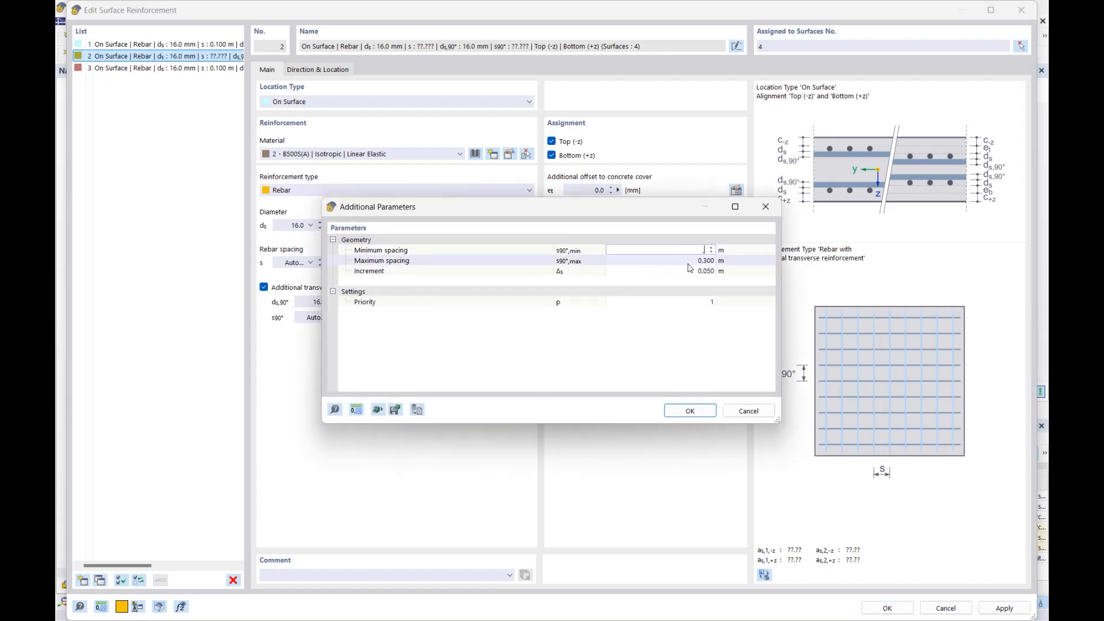
{"action": "type", "text": ",075"}
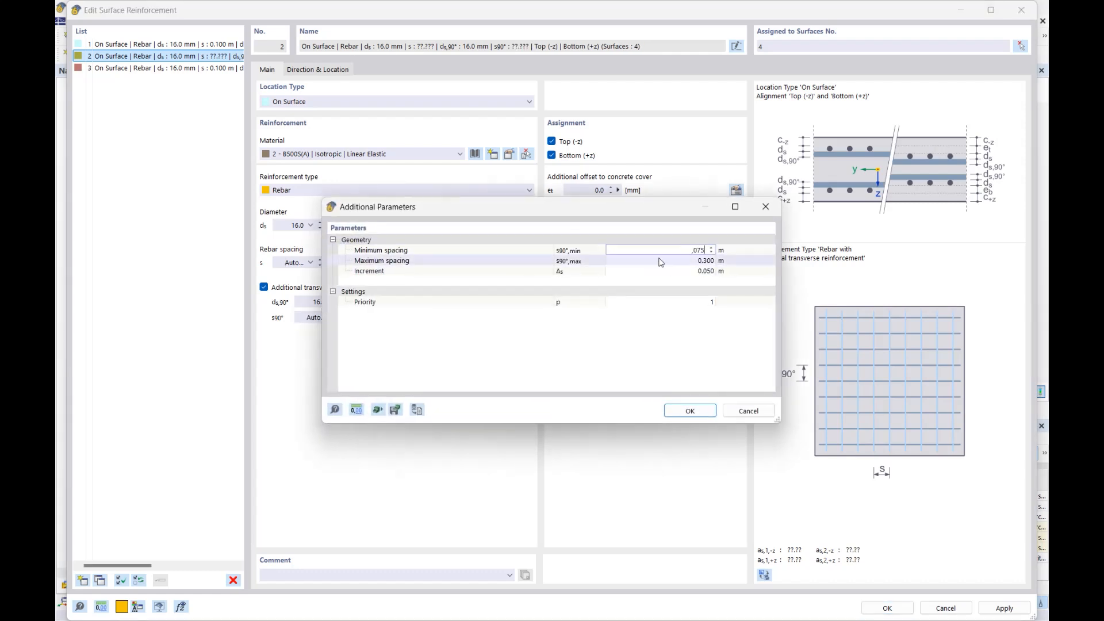
{"action": "left_click", "coordinate": [694, 414]}
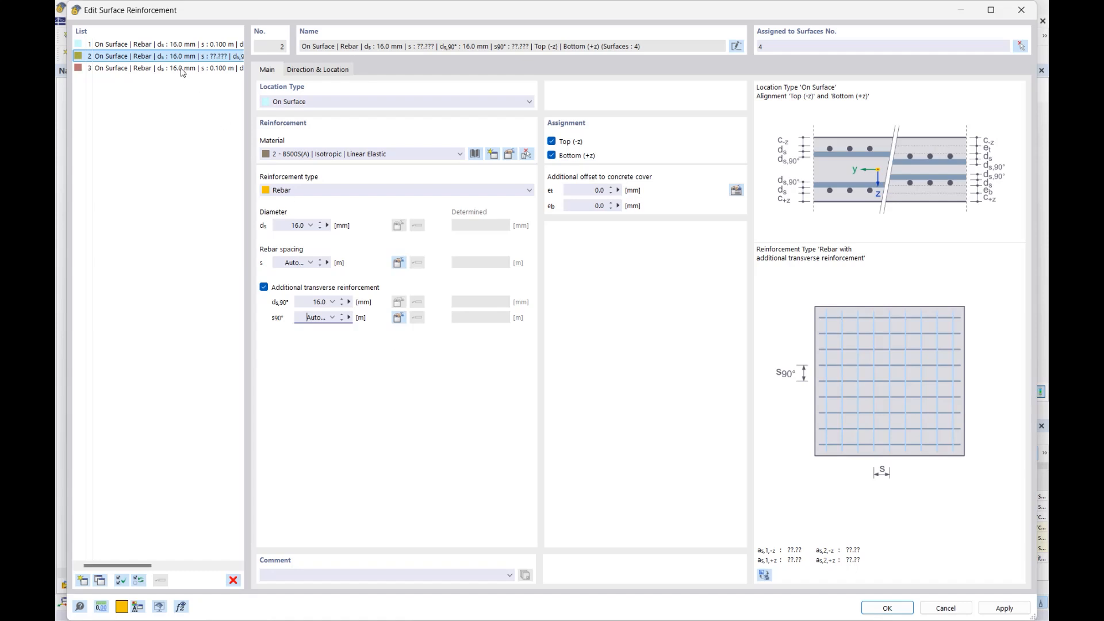
- Set the main and transverse rebar spacing of surface reinforcement 3 to automatic, each with a 0.075 m minimum, and accept the reinforcement edits
{"action": "left_click", "coordinate": [183, 69]}
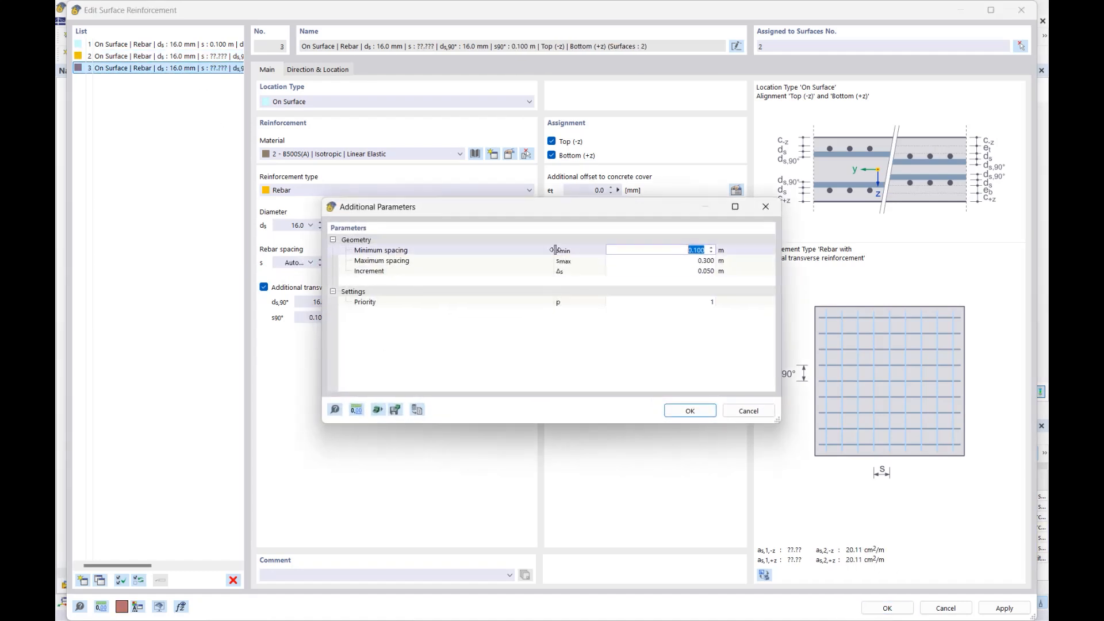
{"action": "type", "text": ",075"}
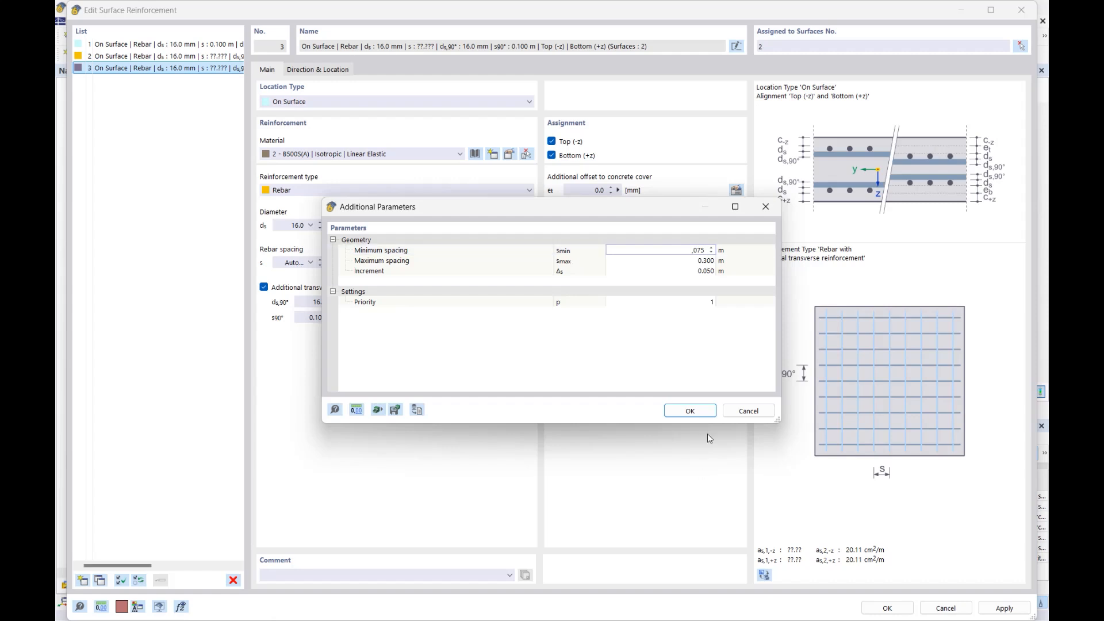
{"action": "left_click", "coordinate": [691, 410]}
{"action": "left_click", "coordinate": [332, 317]}
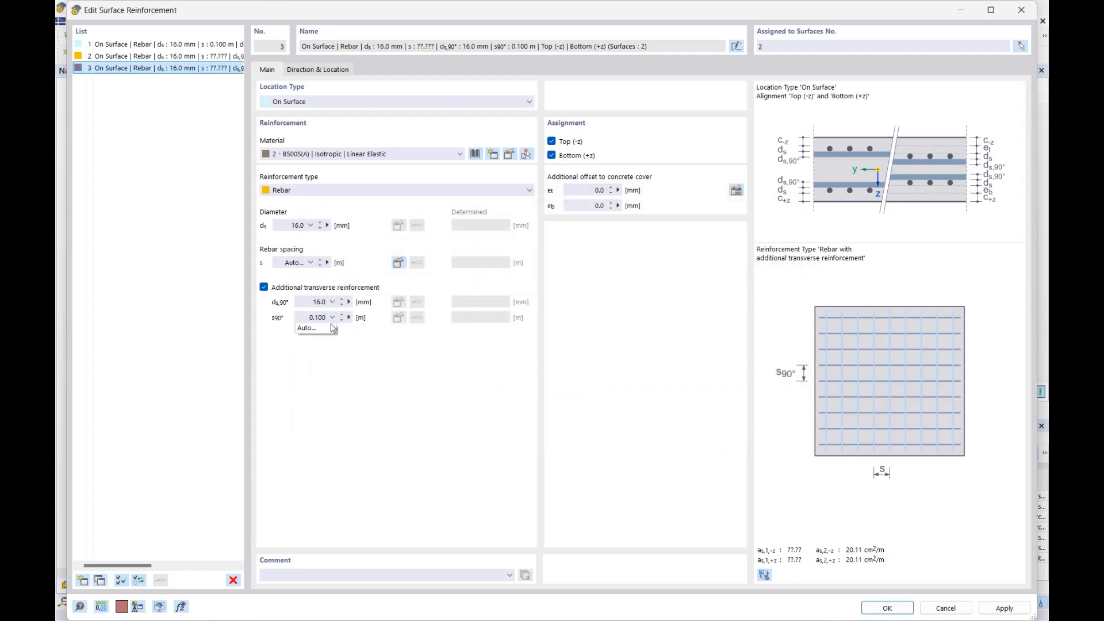
{"action": "left_click", "coordinate": [314, 331]}
{"action": "type", "text": ",07"}
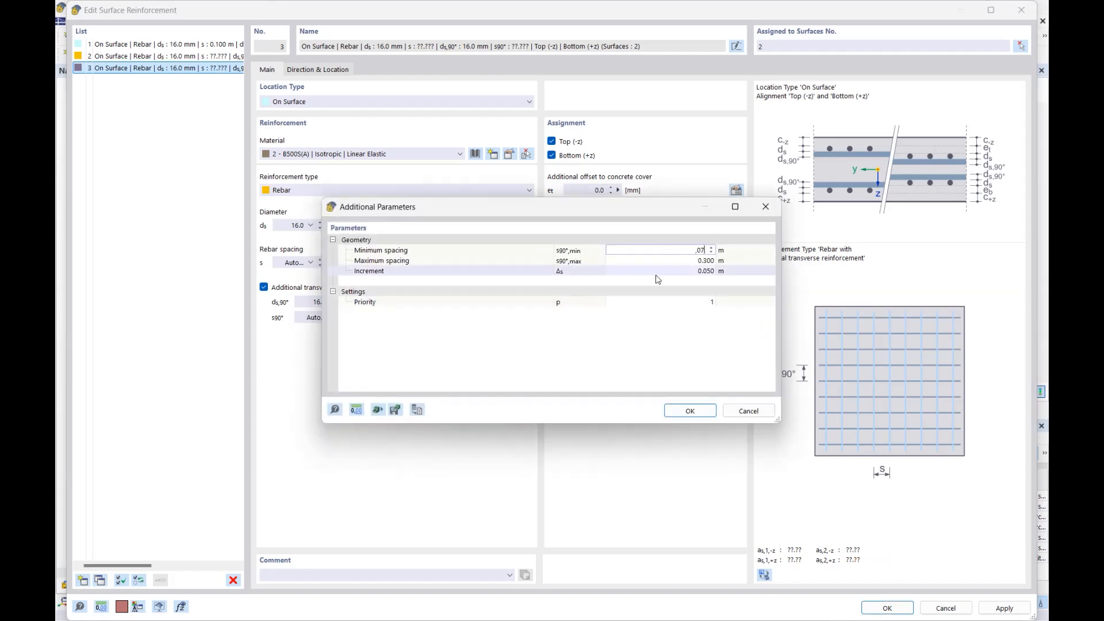
{"action": "type", "text": "5"}
{"action": "left_click", "coordinate": [690, 410]}
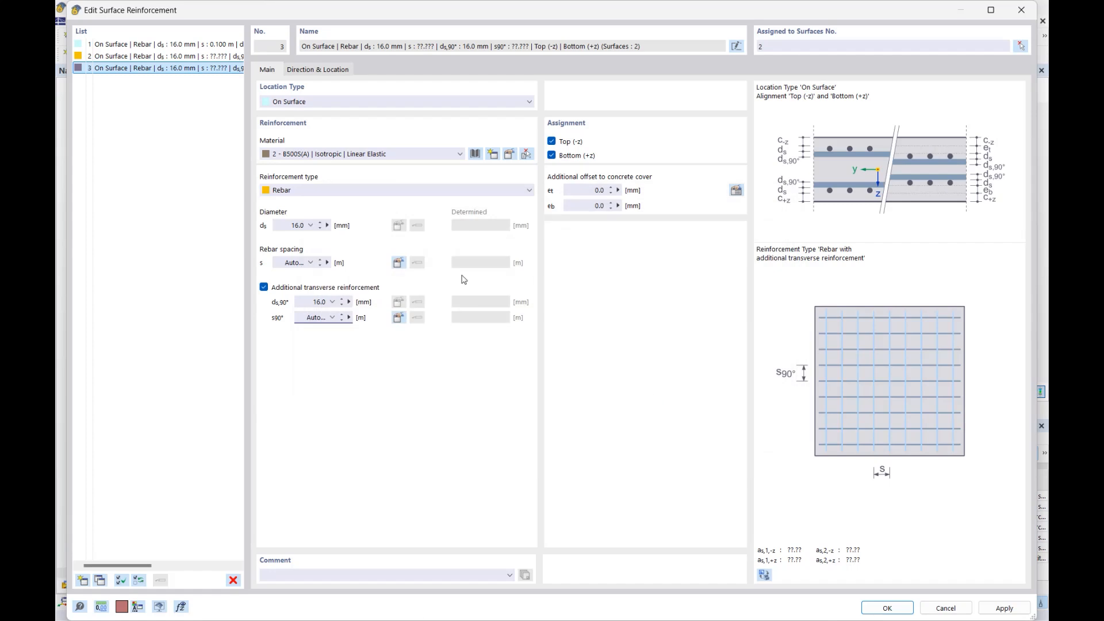
{"action": "left_click", "coordinate": [883, 606]}
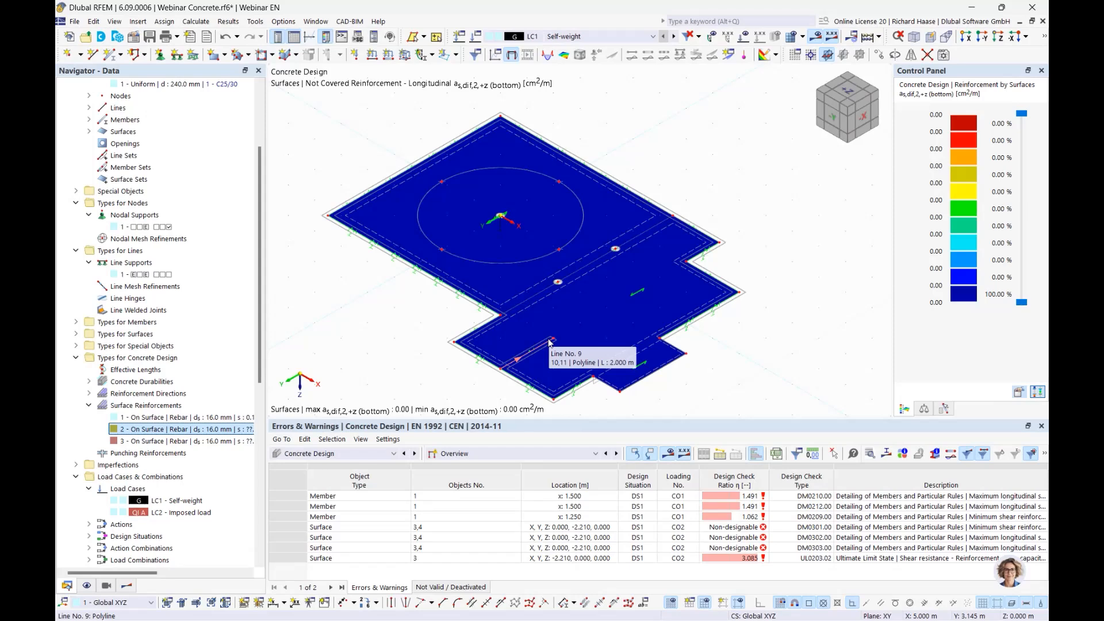
- Bring up the Concrete Design input data and display the not covered stirrup reinforcement of the surfaces
{"action": "left_click", "coordinate": [595, 453]}
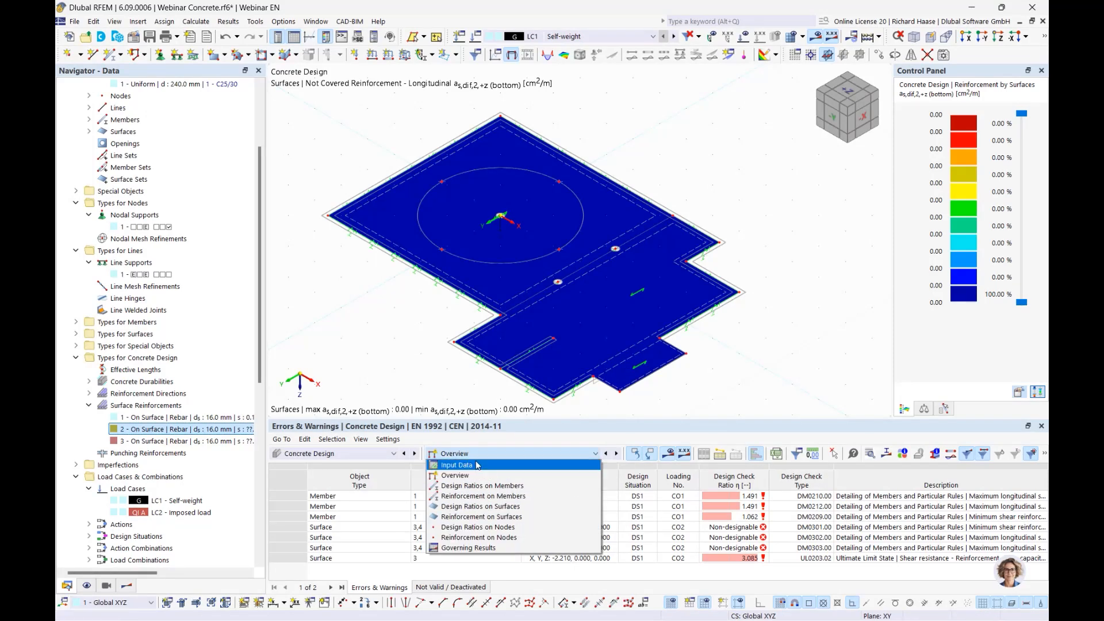
{"action": "left_click", "coordinate": [459, 463]}
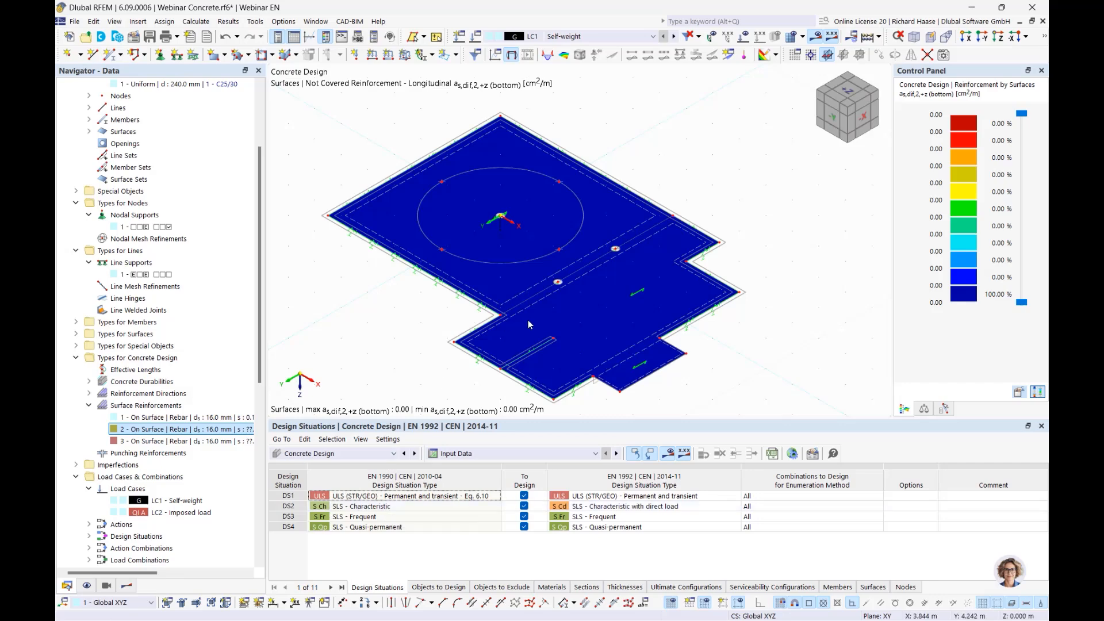
{"action": "middle_click_drag", "start_coordinate": [659, 266], "coordinate": [647, 235]}
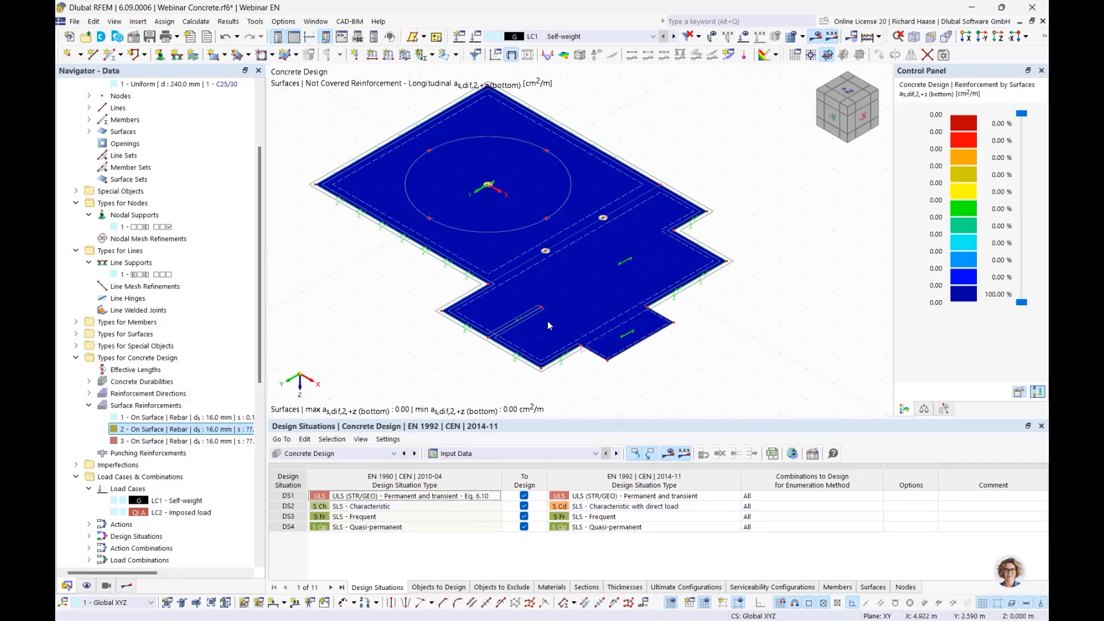
{"action": "left_click", "coordinate": [127, 586]}
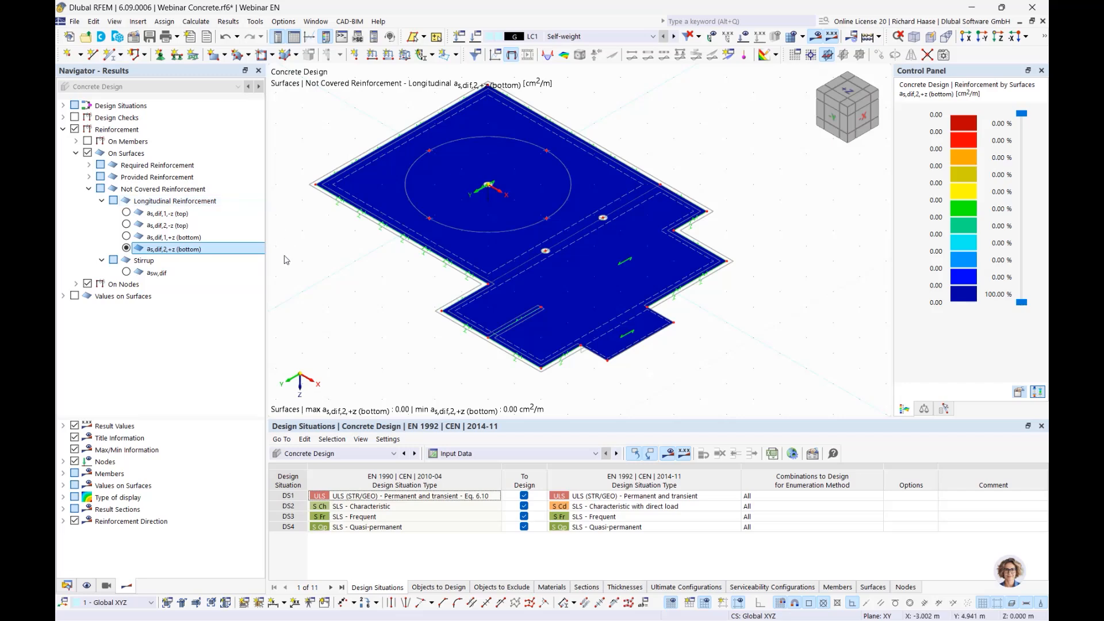
{"action": "left_click", "coordinate": [127, 272]}
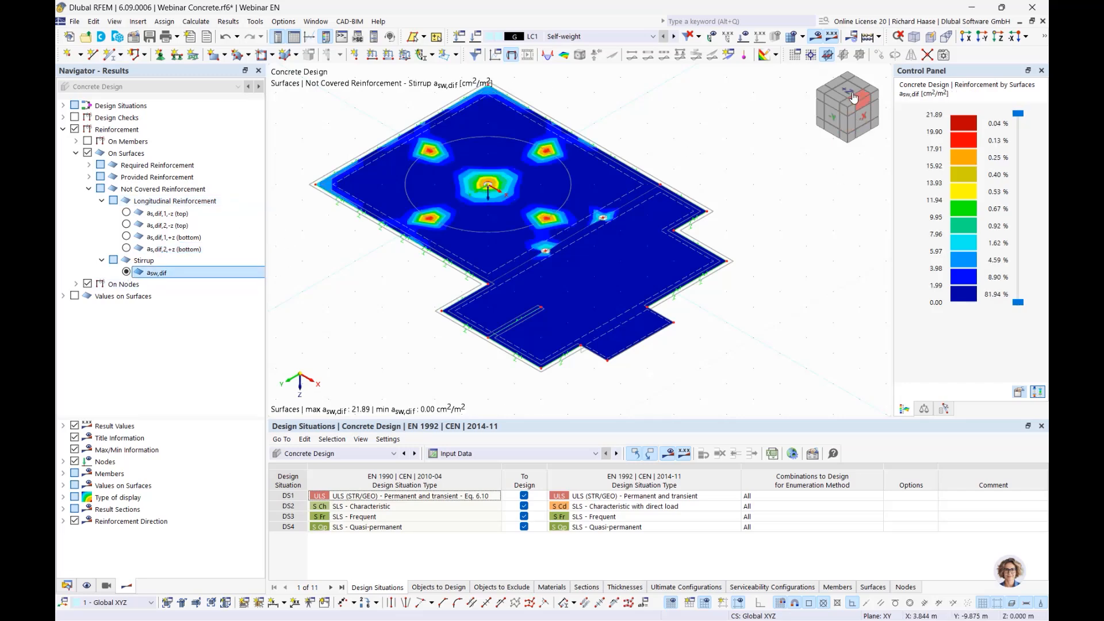
- Change the target length of finite elements in the mesh settings and accept the change
{"action": "left_click", "coordinate": [204, 23]}
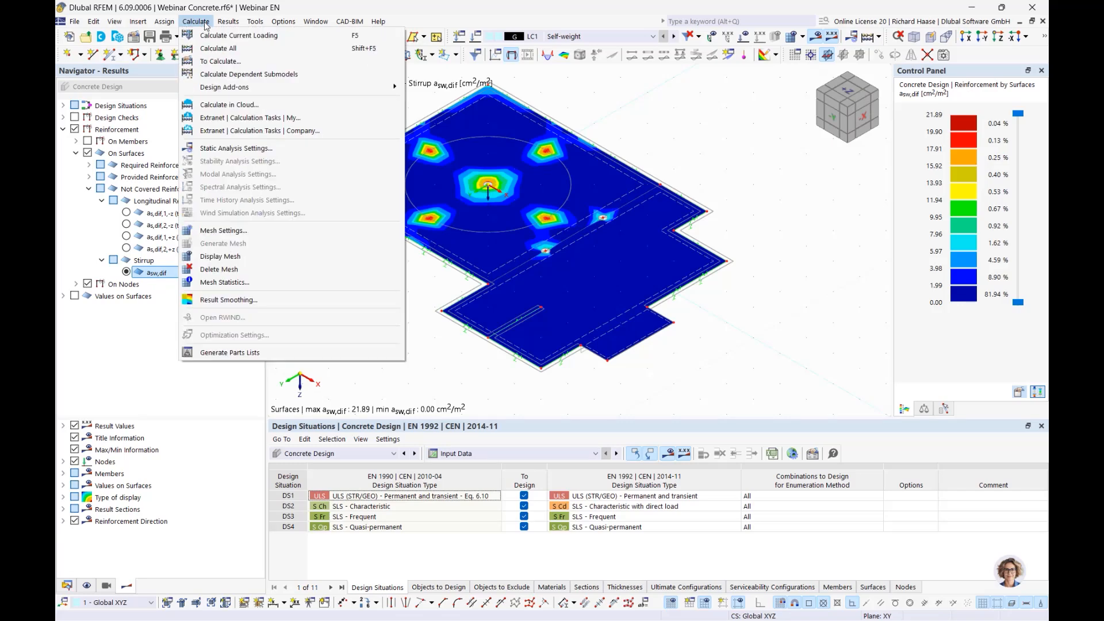
{"action": "left_click", "coordinate": [224, 231]}
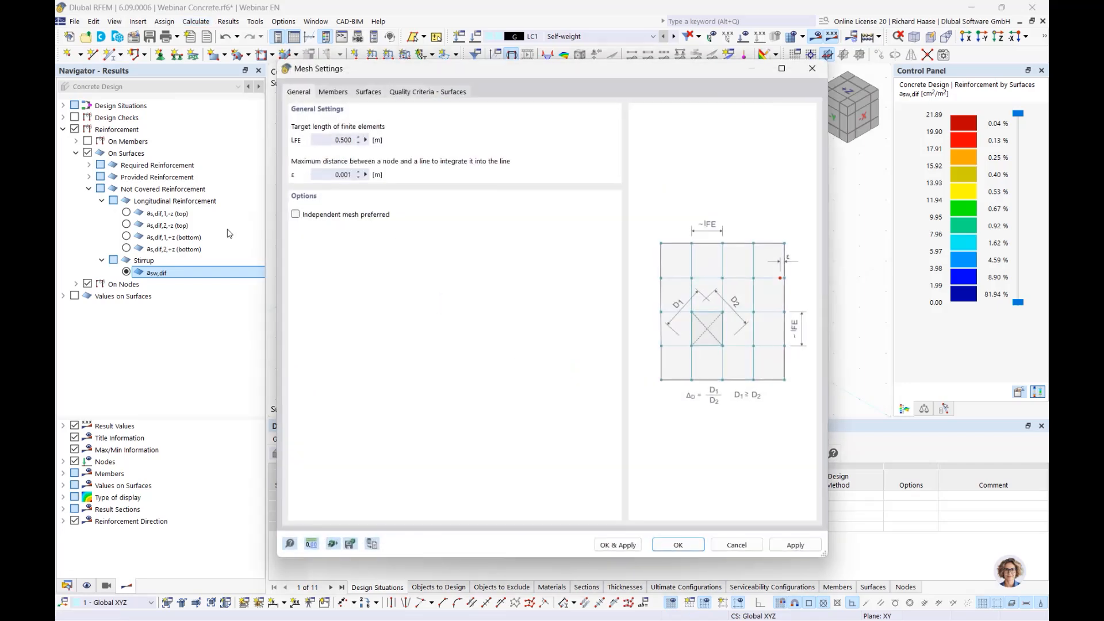
{"action": "left_click_drag", "start_coordinate": [395, 69], "coordinate": [441, 200]}
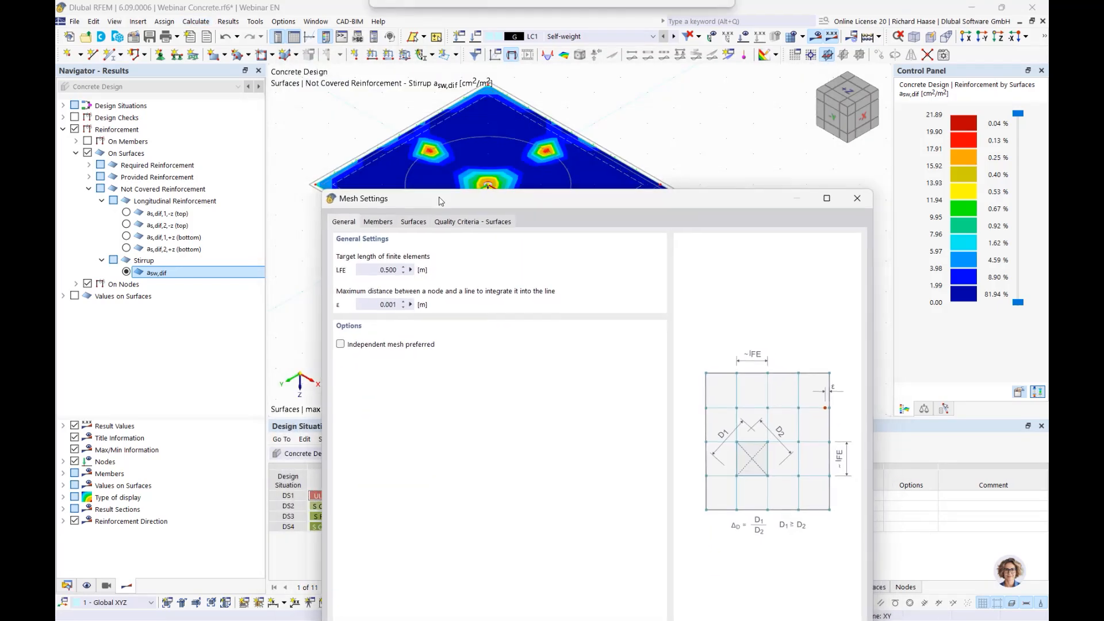
{"action": "double_click", "coordinate": [373, 272]}
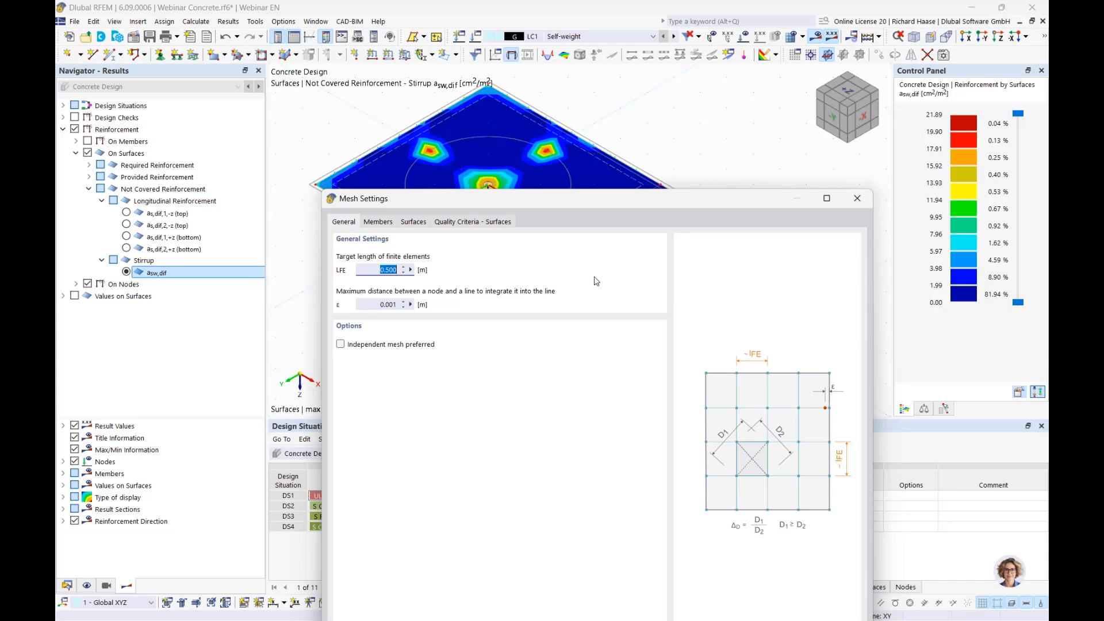
{"action": "key", "text": "BackSpace"}
{"action": "left_click_drag", "start_coordinate": [443, 207], "coordinate": [393, 116]}
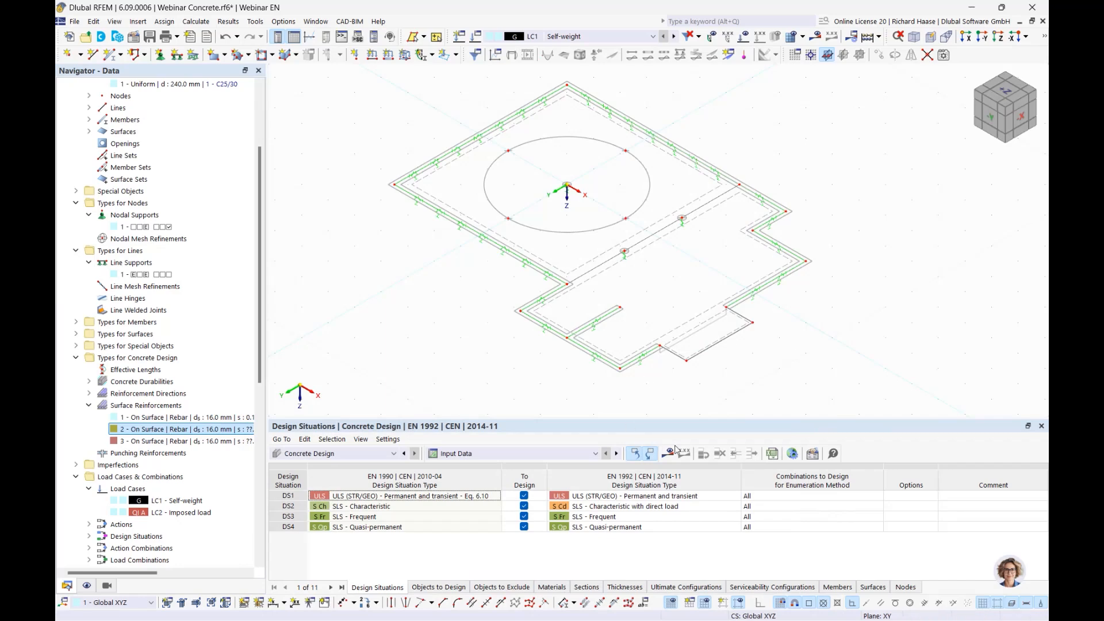
- Calculate the concrete design and examine the slab's not covered stirrup reinforcement in plan and isometric views
{"action": "middle_click_drag", "start_coordinate": [785, 321], "coordinate": [701, 321]}
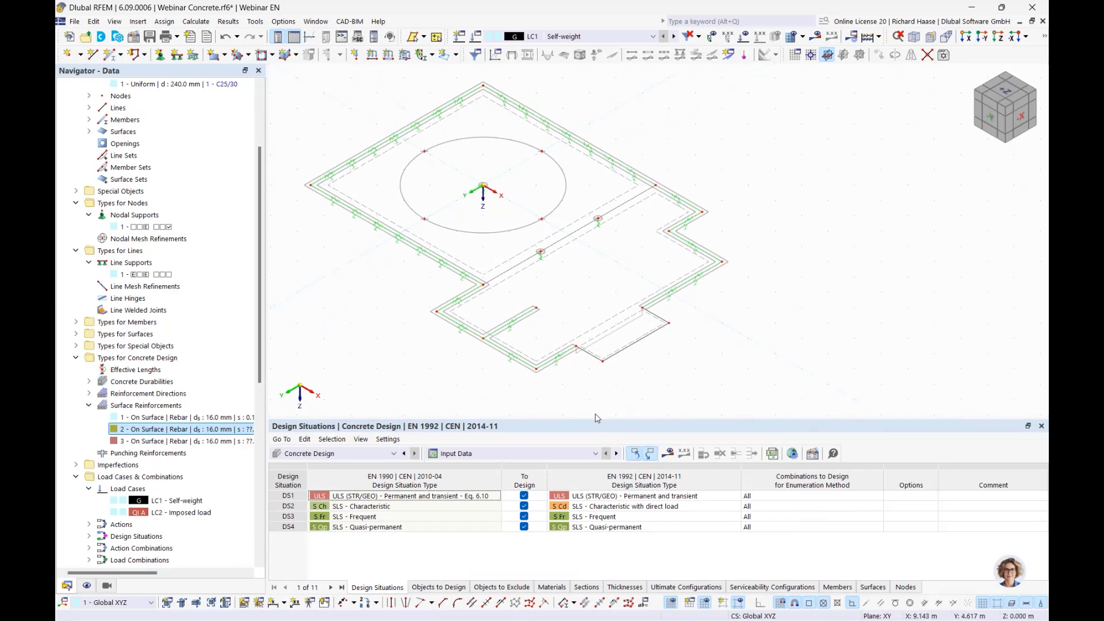
{"action": "left_click", "coordinate": [668, 456]}
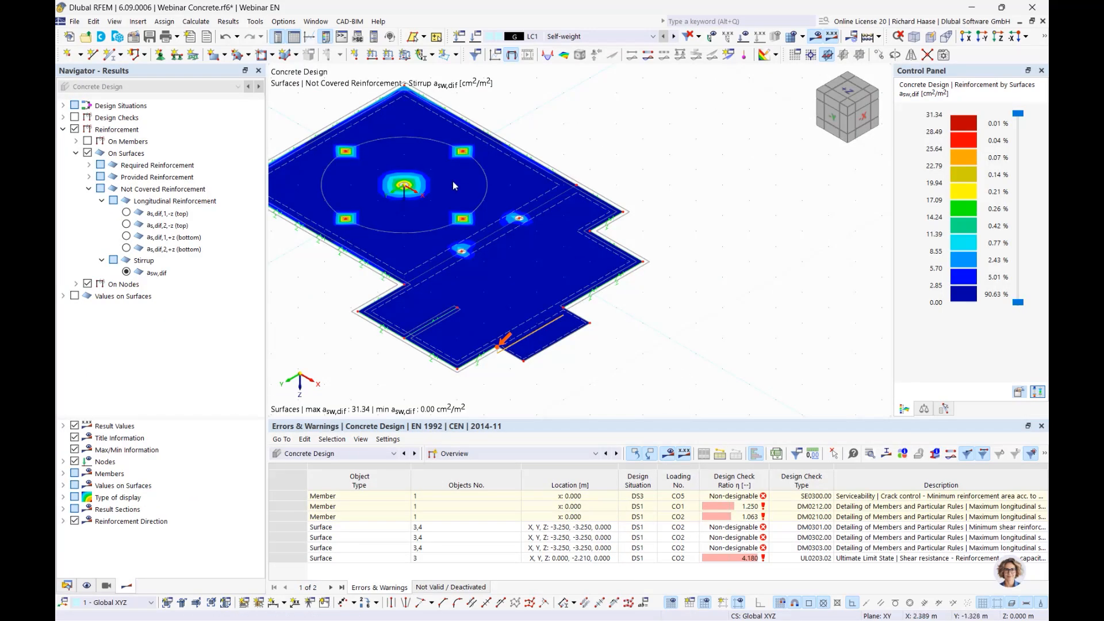
{"action": "middle_click_drag", "start_coordinate": [641, 138], "coordinate": [728, 172]}
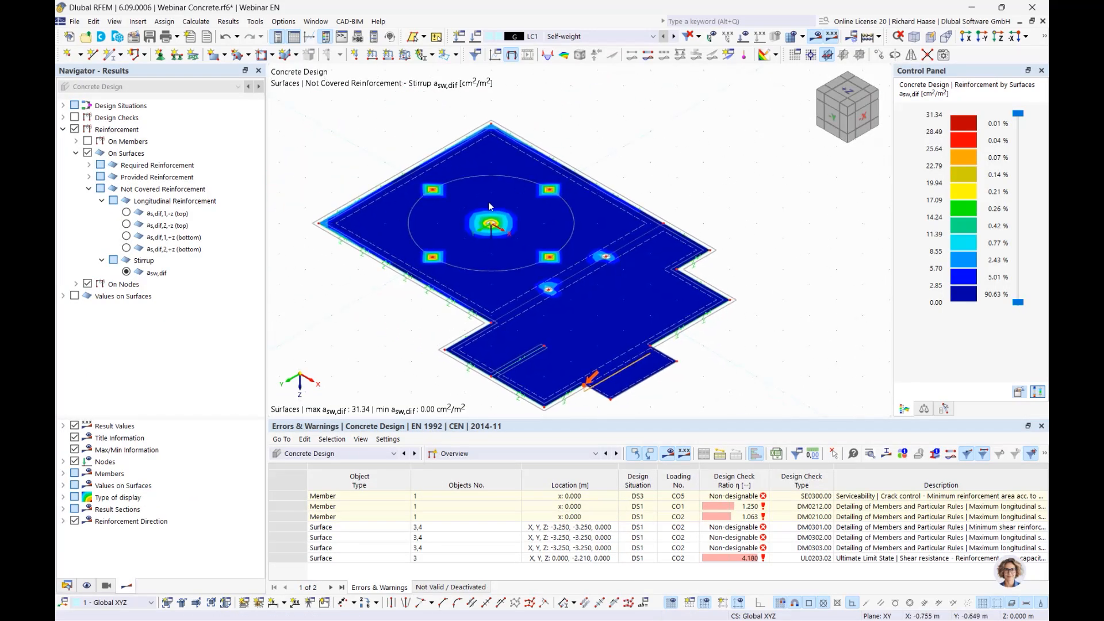
{"action": "left_click", "coordinate": [847, 89]}
{"action": "scroll", "coordinate": [441, 163], "scroll_direction": "up", "scroll_amount": 1}
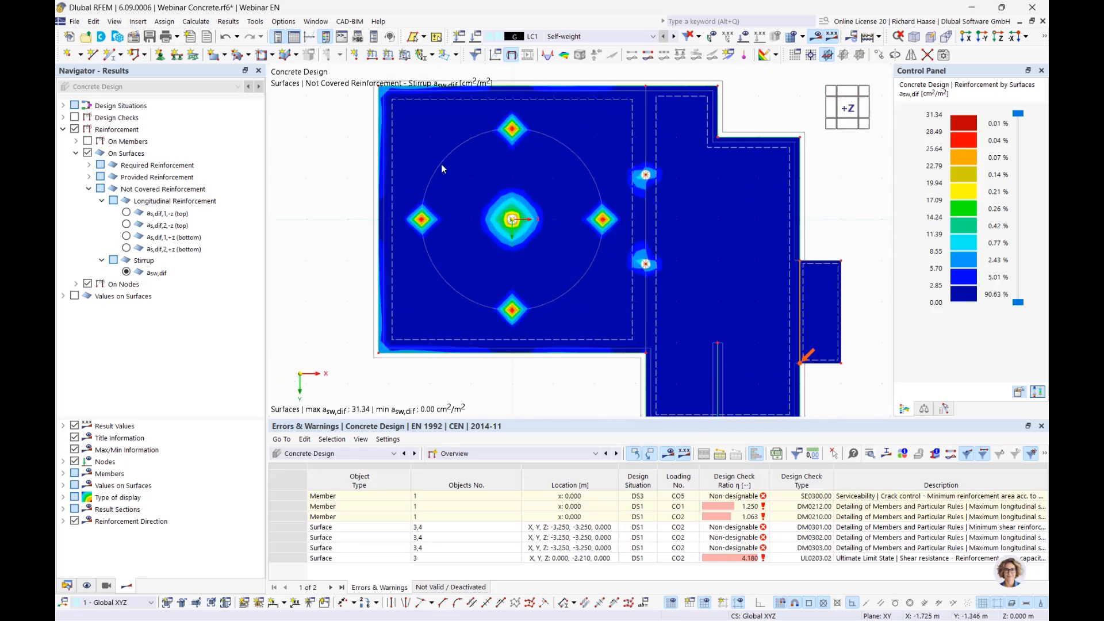
{"action": "middle_click_drag", "start_coordinate": [526, 201], "coordinate": [481, 244]}
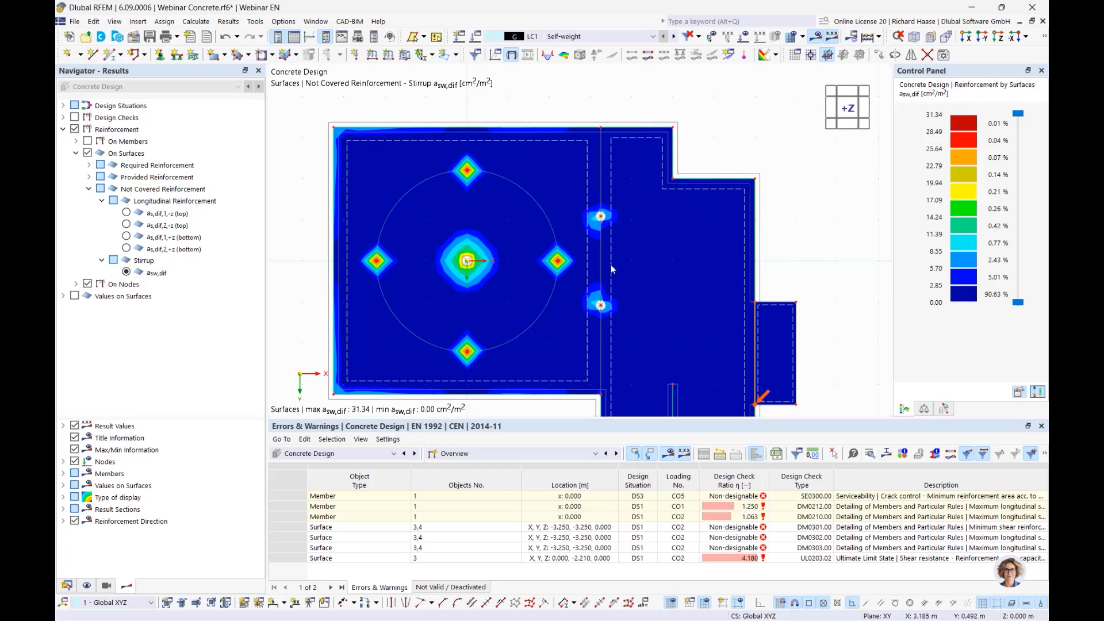
{"action": "middle_click_drag", "start_coordinate": [499, 238], "coordinate": [561, 229]}
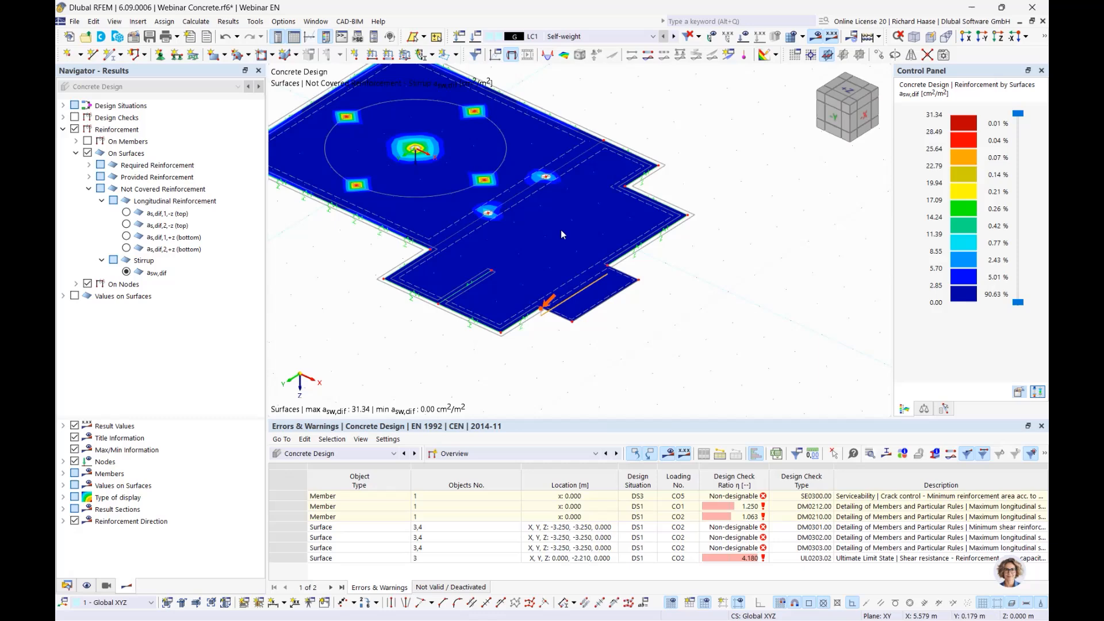
- Hide the surface reinforcement results and show reinforcement on members, excluding the required and provided reinforcement
{"action": "left_click", "coordinate": [87, 153]}
{"action": "left_click", "coordinate": [75, 153]}
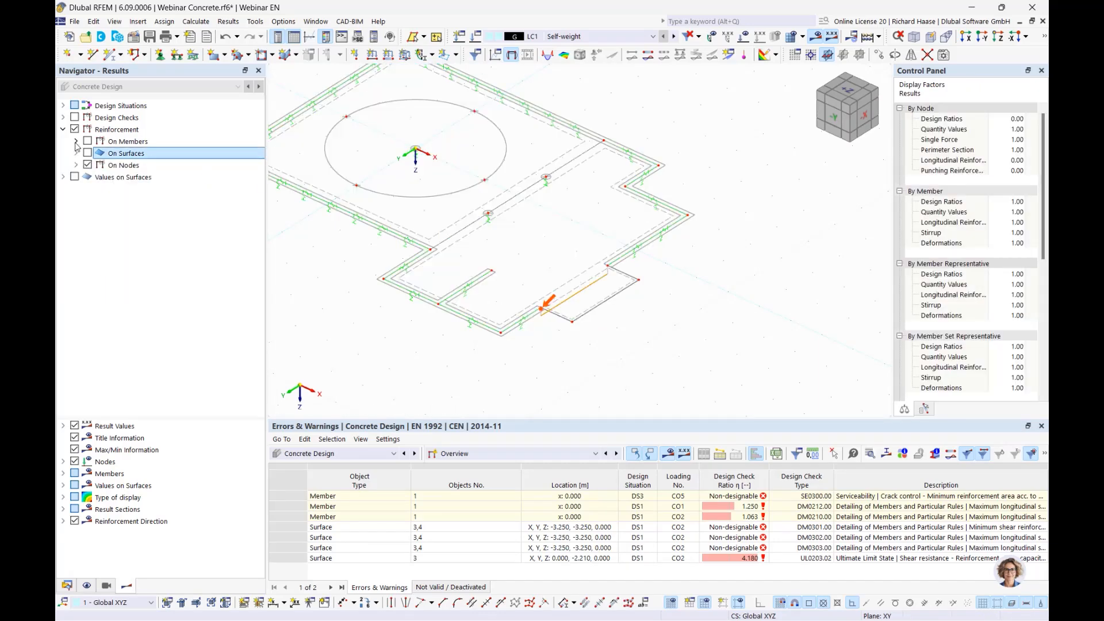
{"action": "left_click", "coordinate": [76, 141]}
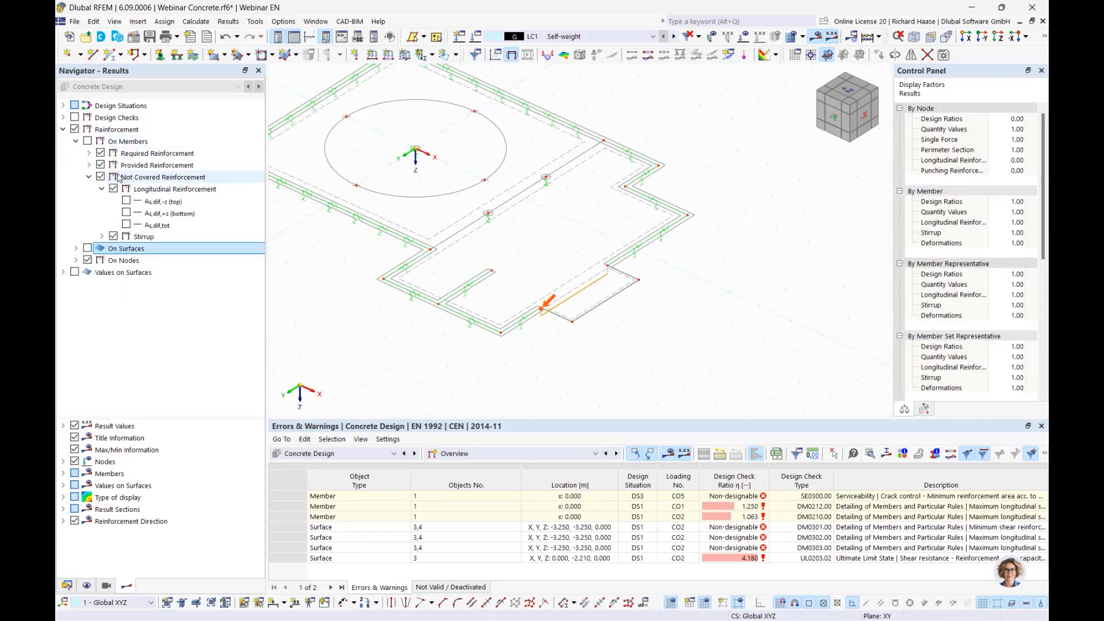
{"action": "left_click", "coordinate": [87, 141]}
{"action": "left_click", "coordinate": [100, 165]}
{"action": "left_click", "coordinate": [101, 153]}
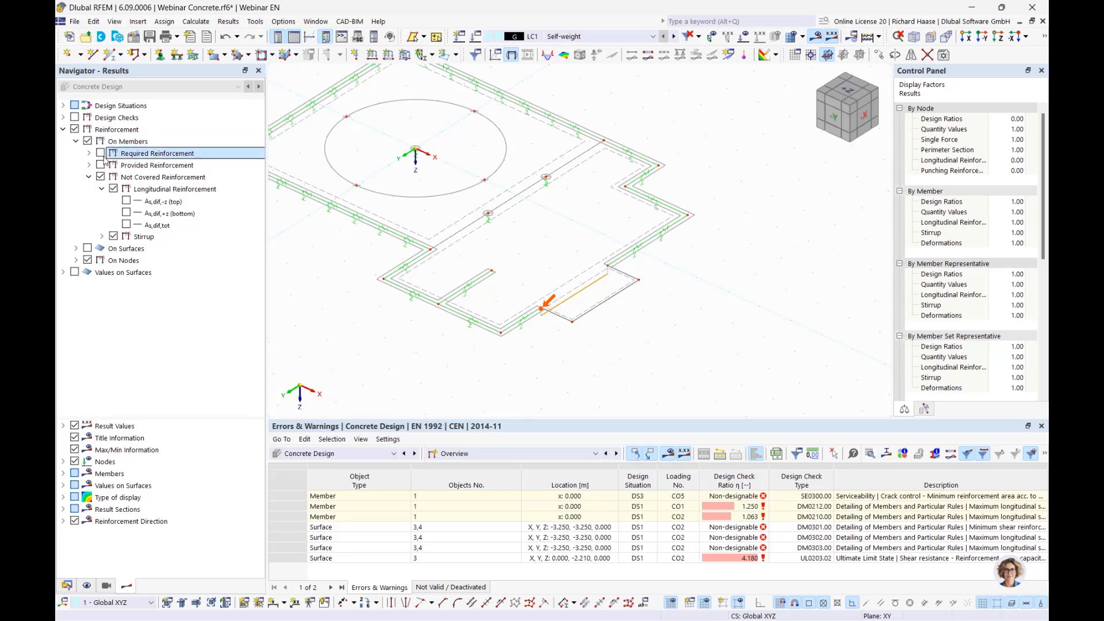
- Display the members' not covered longitudinal reinforcement at top and bottom and their not covered stirrup reinforcement
{"action": "left_click", "coordinate": [126, 200]}
{"action": "left_click", "coordinate": [125, 212]}
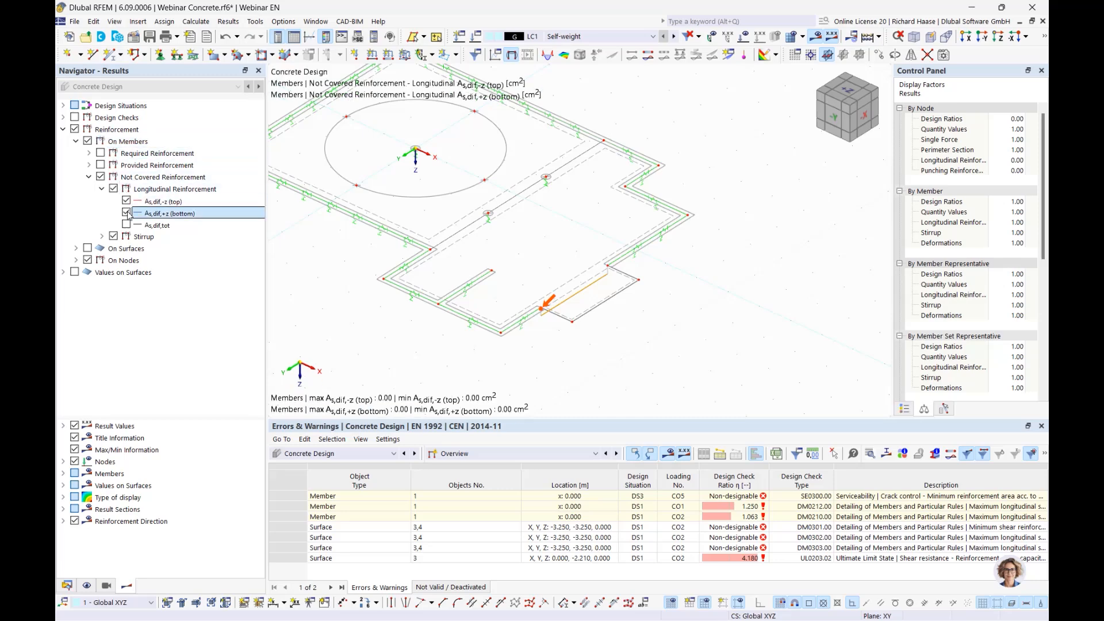
{"action": "left_click", "coordinate": [102, 236]}
{"action": "left_click", "coordinate": [126, 248]}
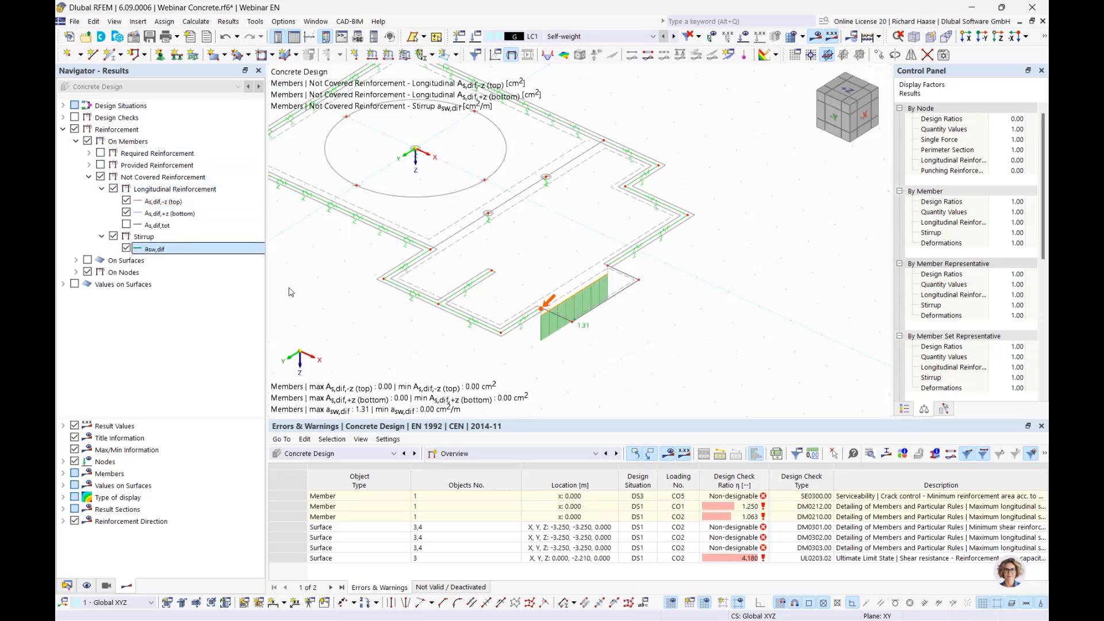
{"action": "middle_click_drag", "start_coordinate": [391, 296], "coordinate": [321, 237]}
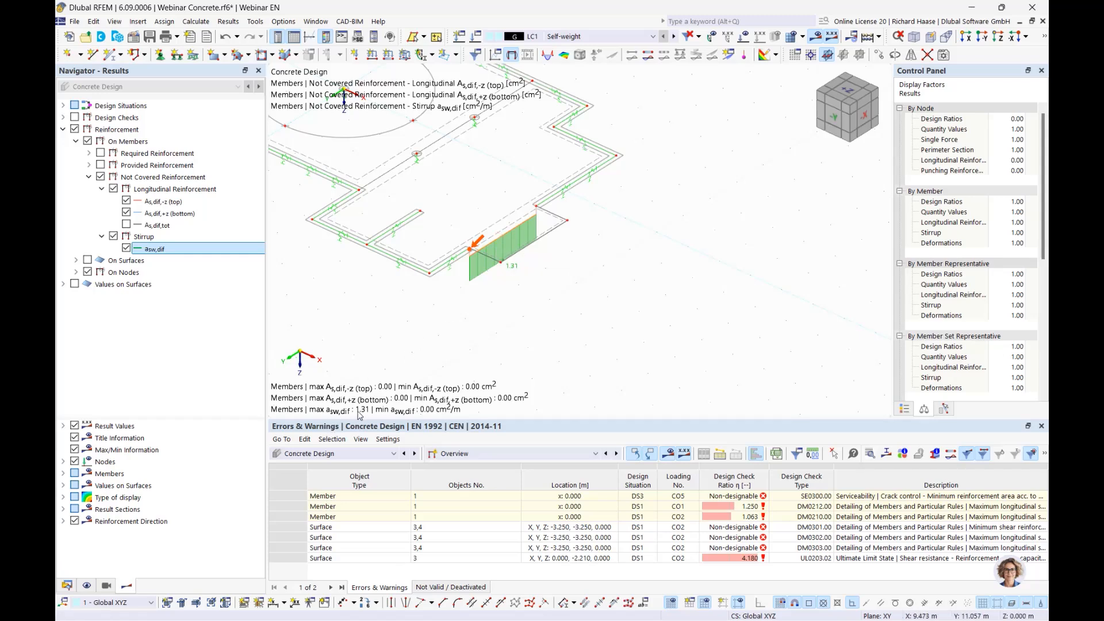
- Open rib member 1 for editing and set the stirrup distance of its shear reinforcement to automatic
{"action": "double_click", "coordinate": [507, 237]}
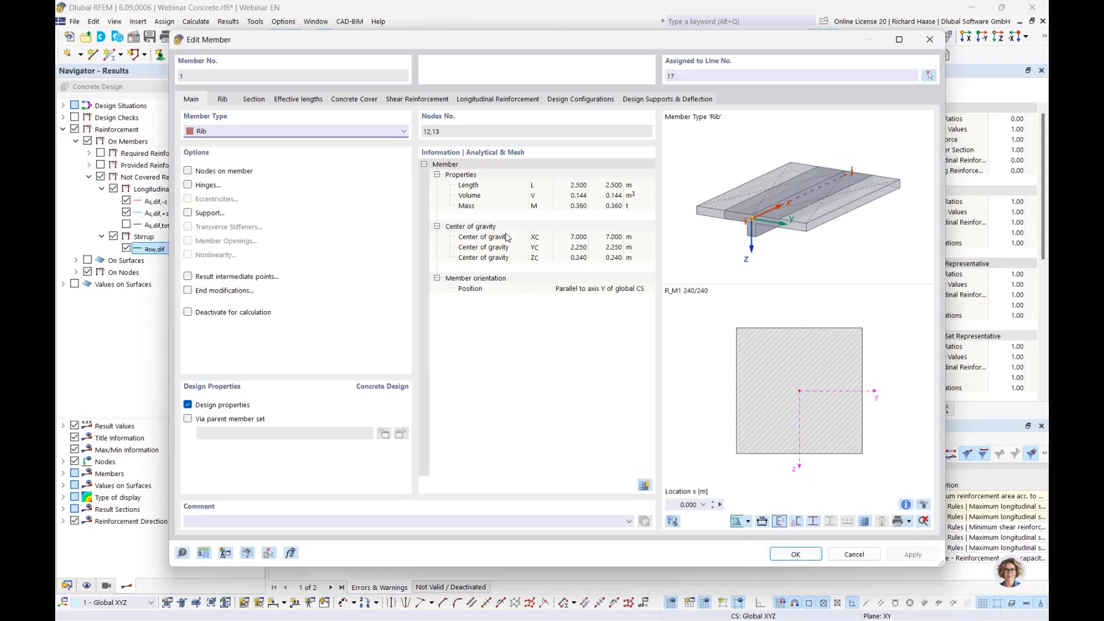
{"action": "left_click", "coordinate": [417, 99]}
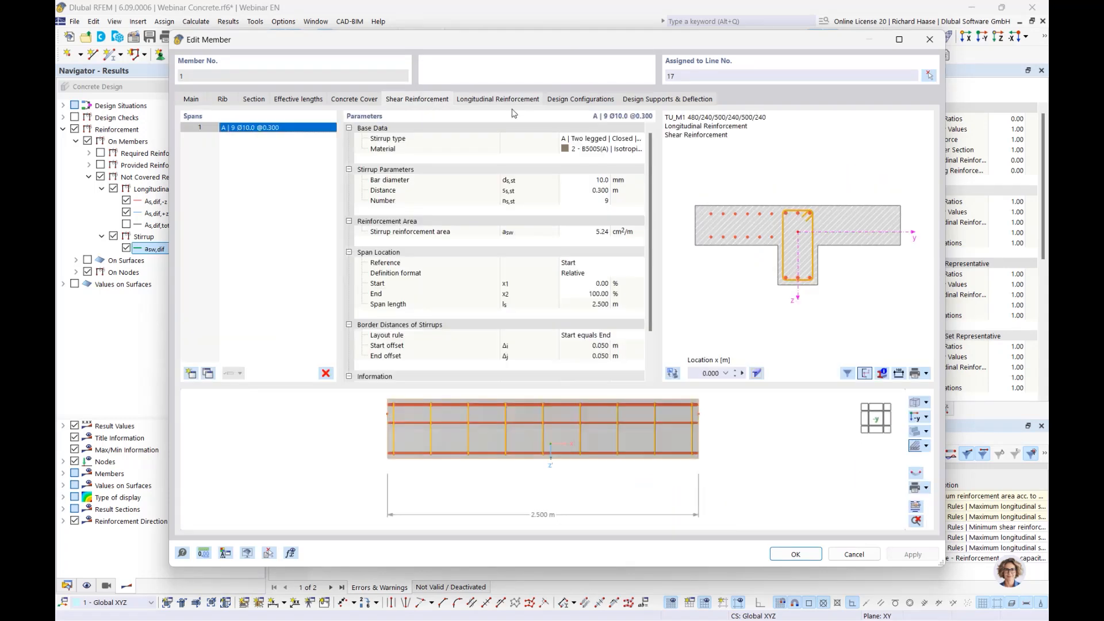
{"action": "left_click", "coordinate": [592, 192]}
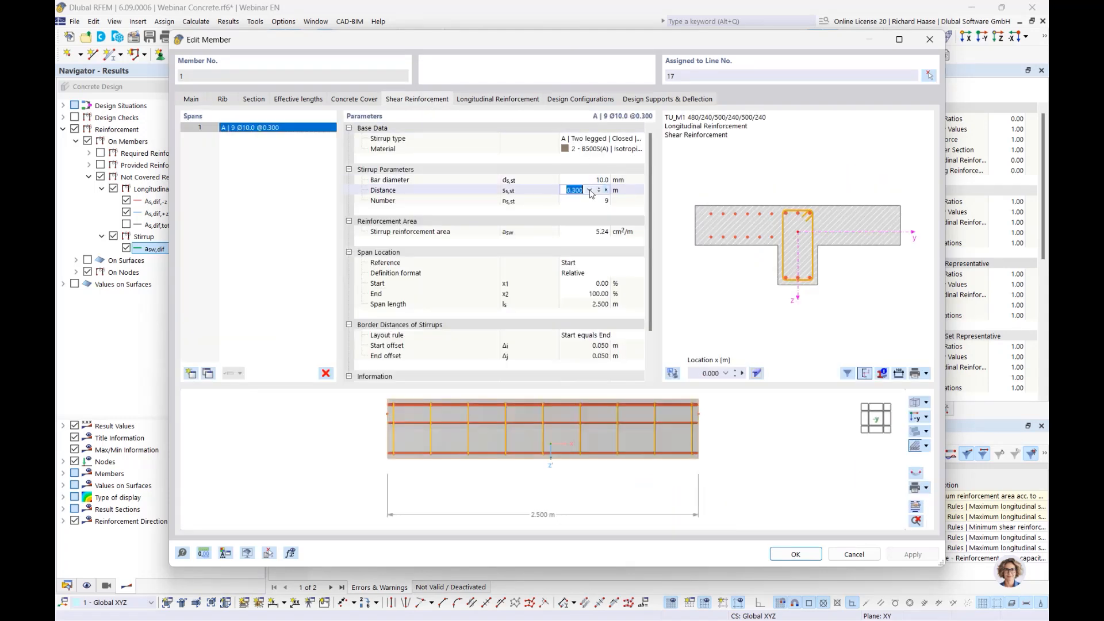
{"action": "left_click", "coordinate": [589, 190]}
{"action": "left_click", "coordinate": [575, 199]}
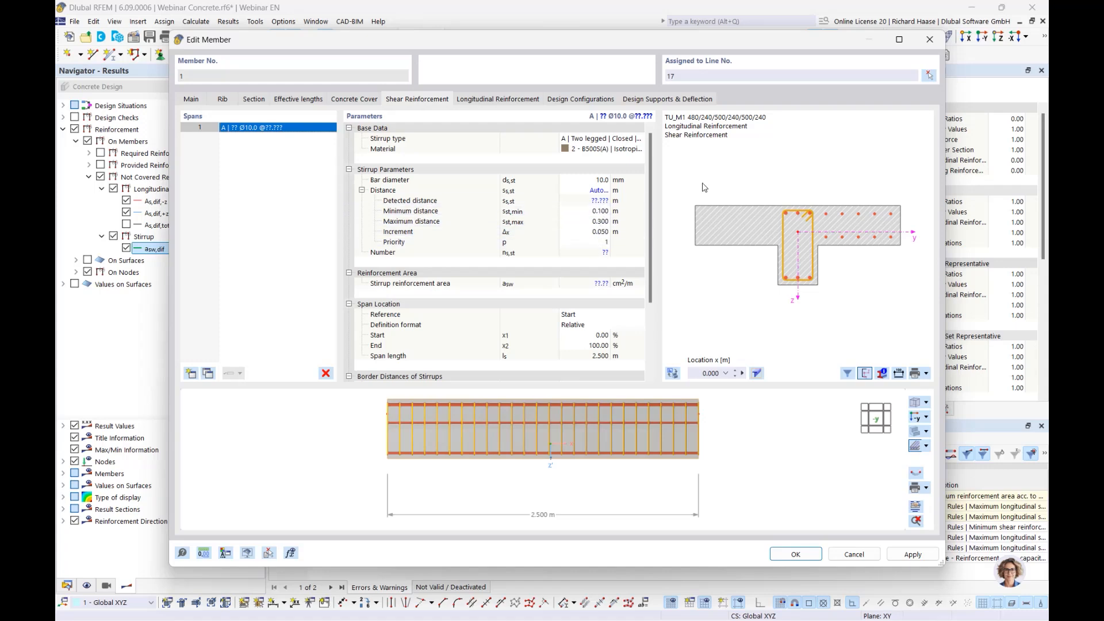
- Accept the member change and enable deletion of add-on results on input data changes in the Concrete Design global settings
{"action": "left_click", "coordinate": [793, 557]}
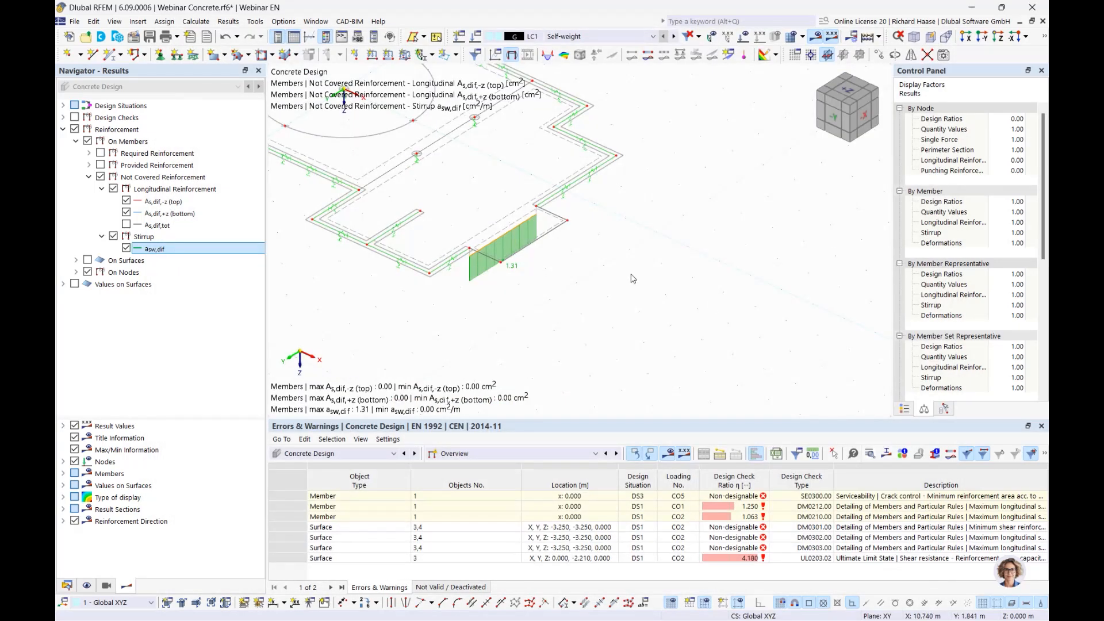
{"action": "middle_click_drag", "start_coordinate": [643, 260], "coordinate": [670, 257]}
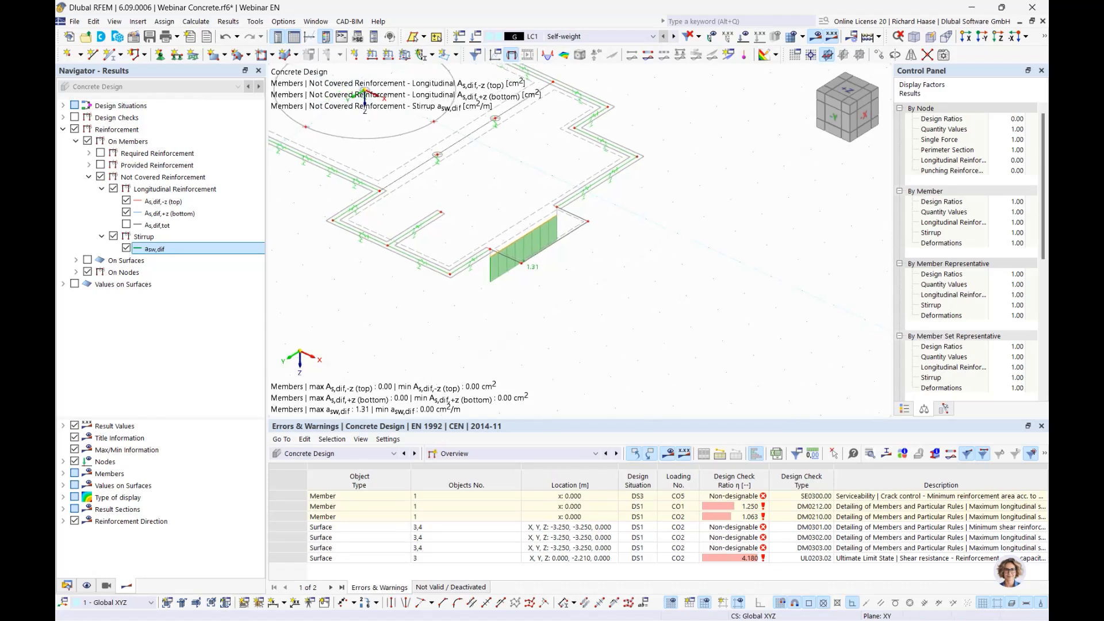
{"action": "middle_click_drag", "start_coordinate": [674, 188], "coordinate": [692, 251]}
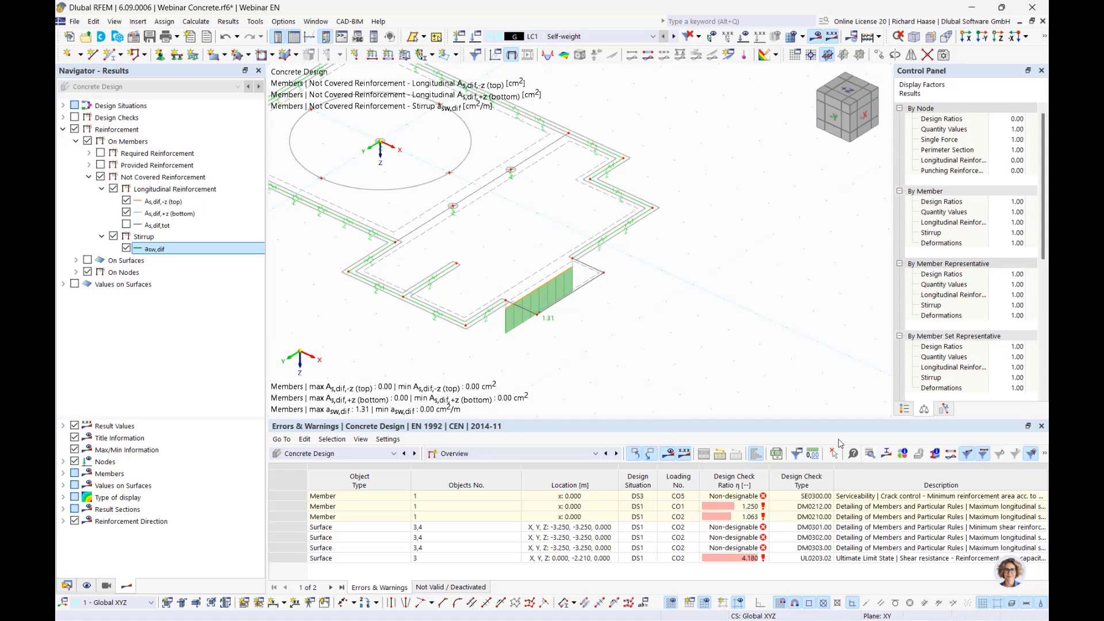
{"action": "left_click", "coordinate": [584, 458]}
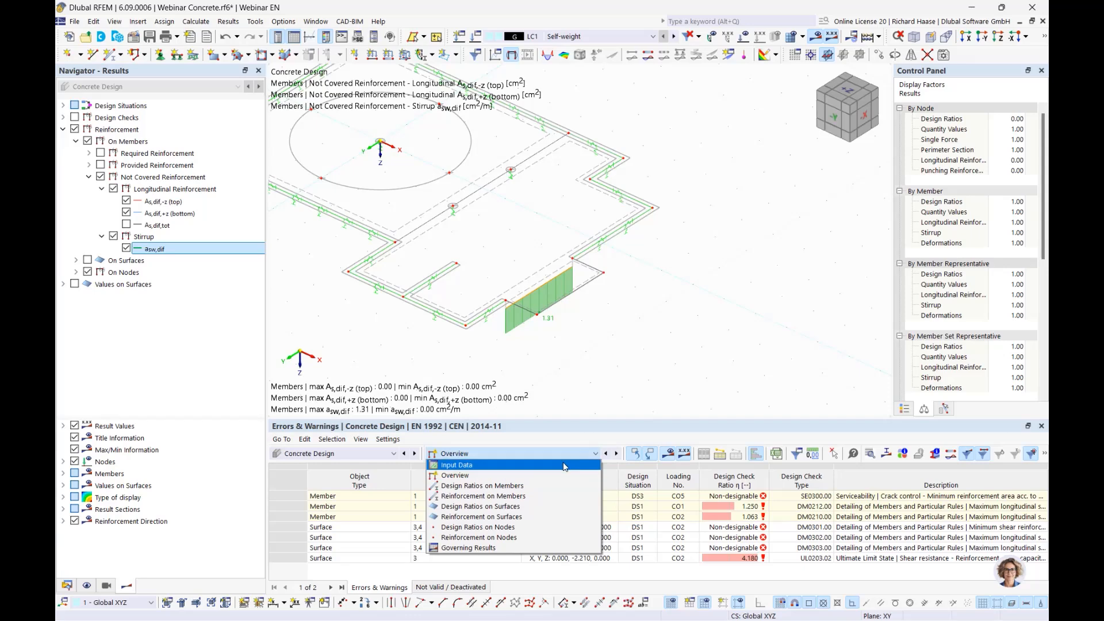
{"action": "left_click", "coordinate": [577, 467]}
{"action": "left_click", "coordinate": [811, 455]}
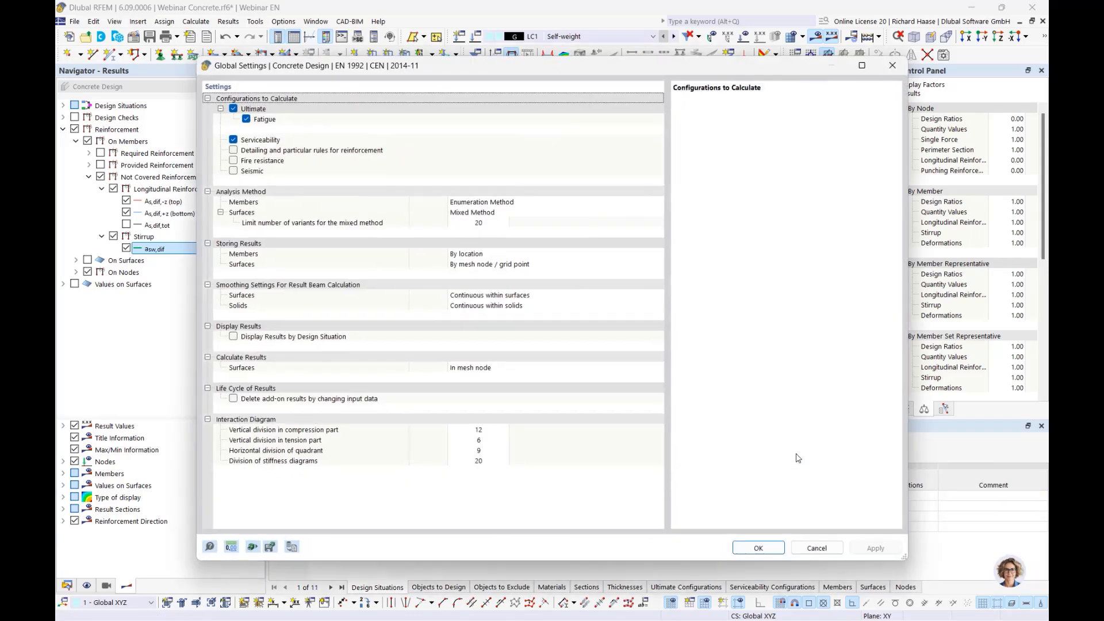
{"action": "left_click", "coordinate": [233, 399]}
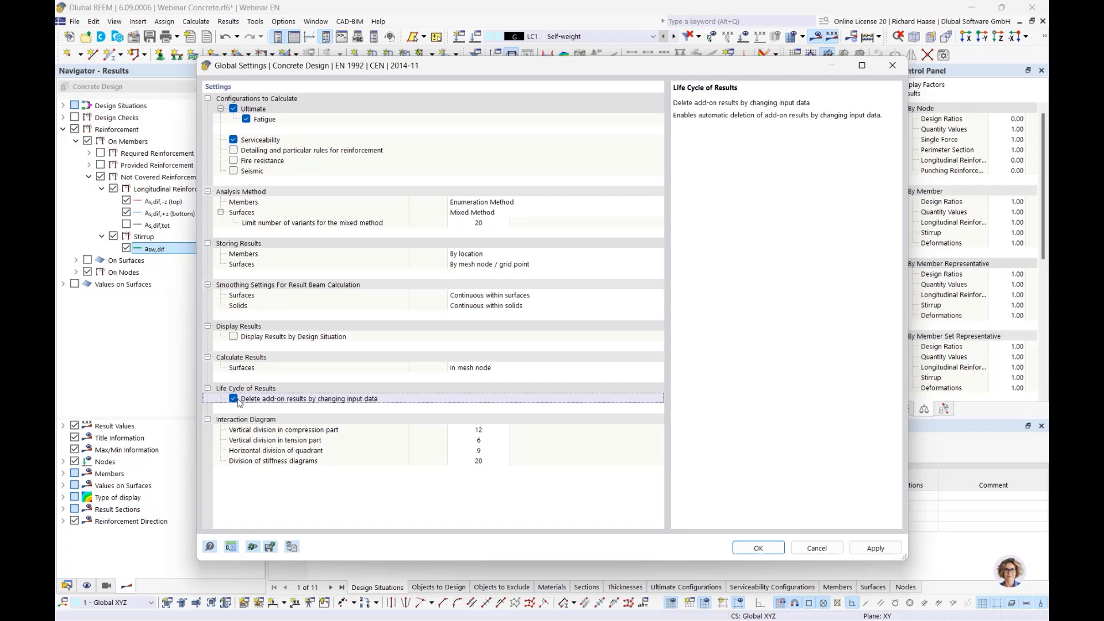
{"action": "left_click", "coordinate": [758, 548]}
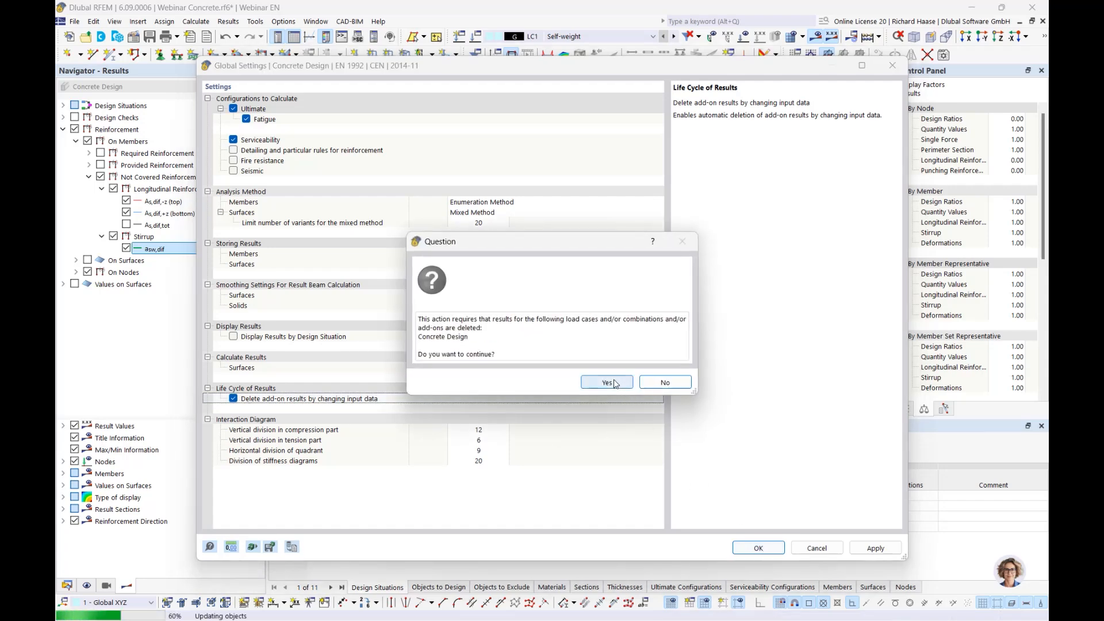
{"action": "left_click", "coordinate": [605, 382]}
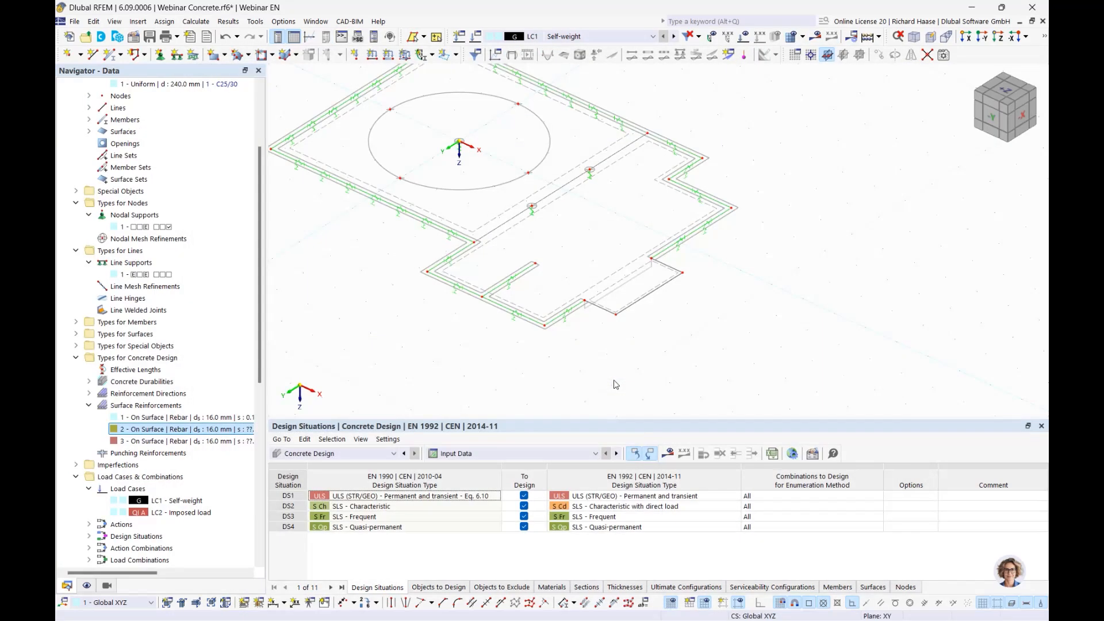
- Recalculate the concrete design and check the rib's not covered longitudinal and stirrup reinforcement
{"action": "left_click", "coordinate": [667, 457]}
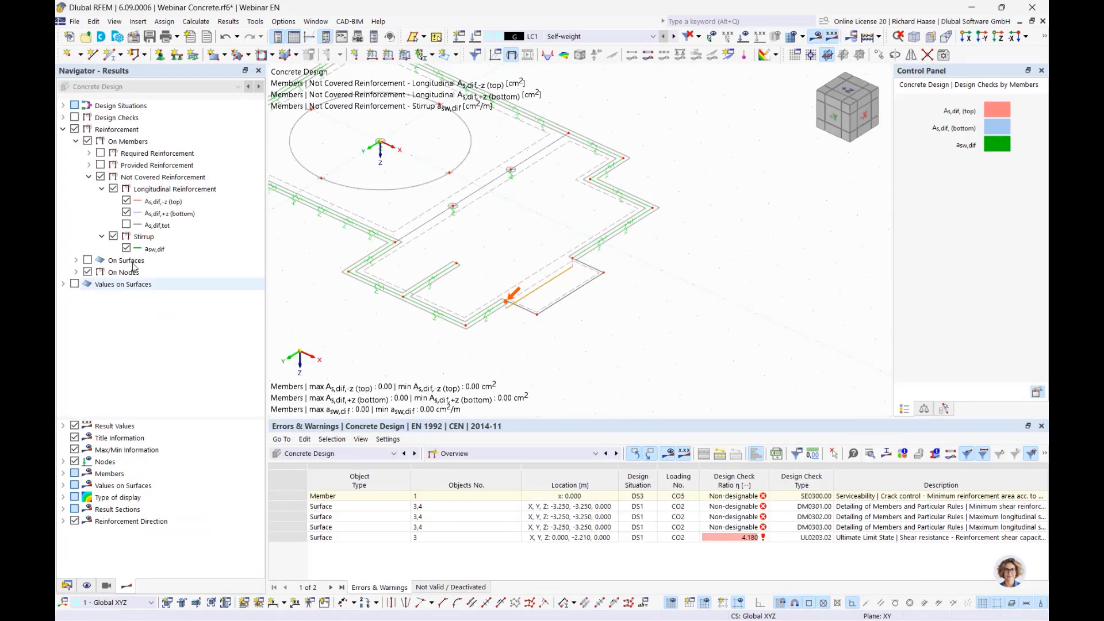
{"action": "middle_click_drag", "start_coordinate": [649, 323], "coordinate": [700, 330]}
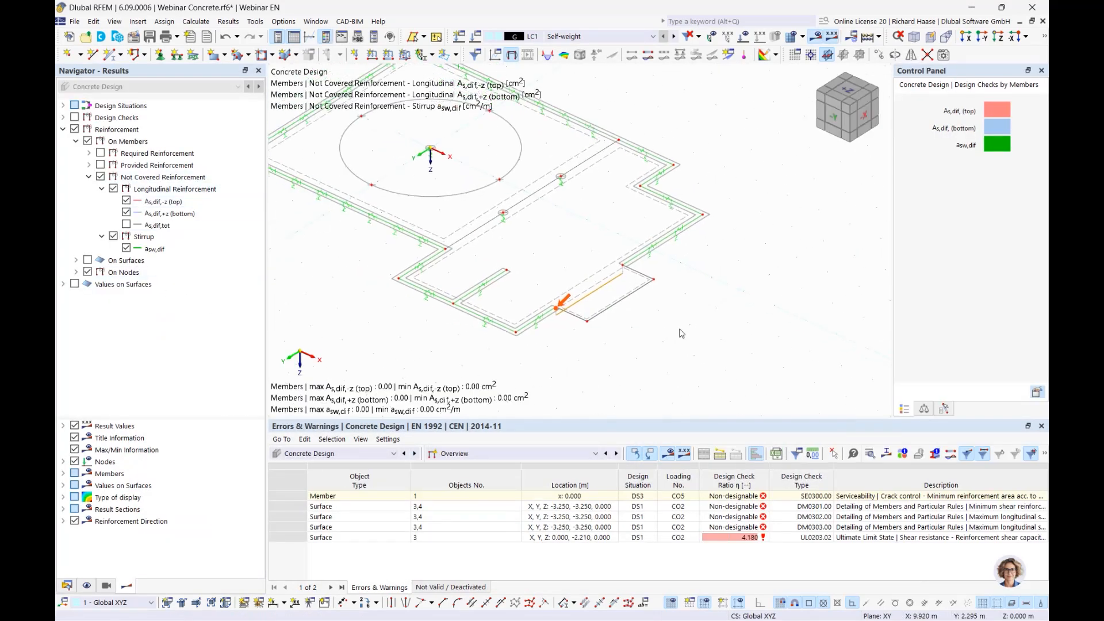
{"action": "scroll", "coordinate": [618, 320], "scroll_direction": "up", "scroll_amount": 1}
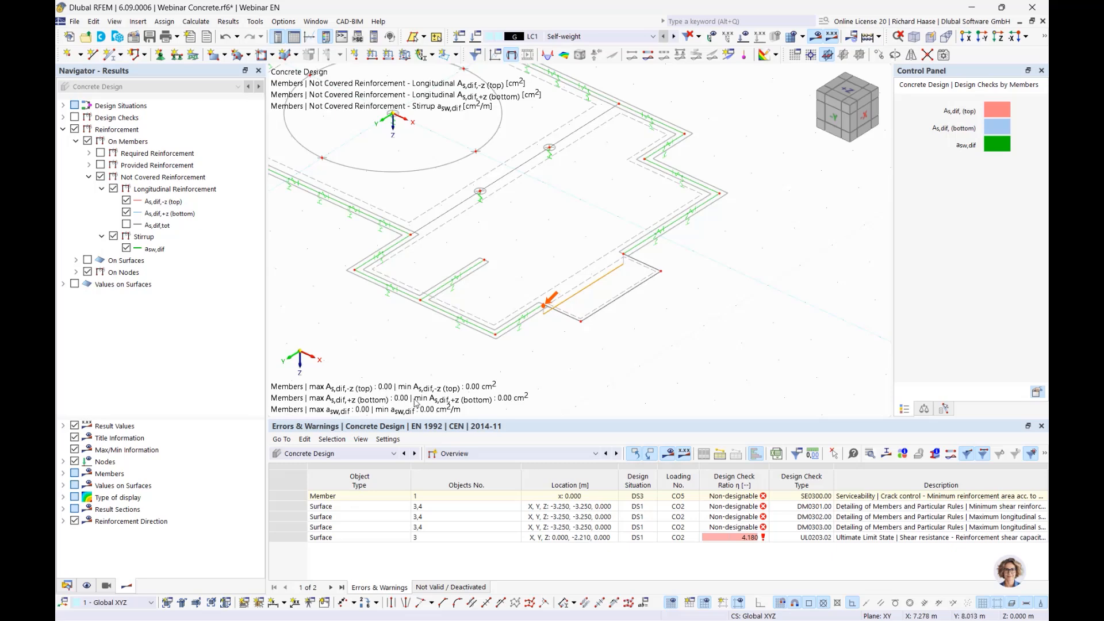
- Hide the member reinforcement and check the surfaces' not covered longitudinal reinforcement in both directions, top and bottom, and their not covered stirrups
{"action": "left_click", "coordinate": [88, 141]}
{"action": "left_click", "coordinate": [76, 141]}
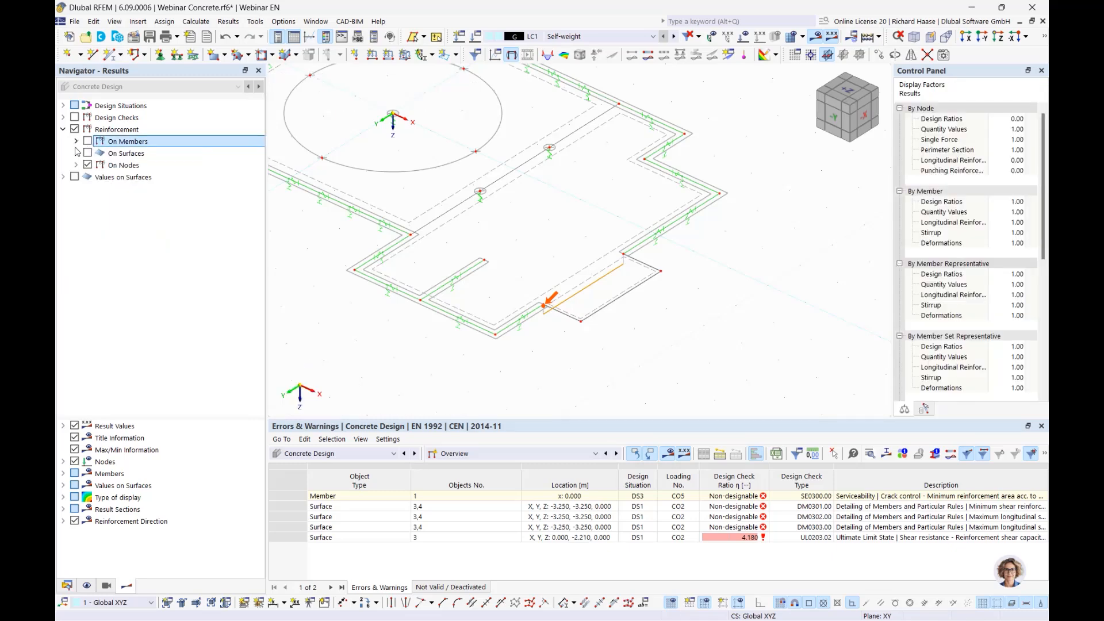
{"action": "left_click", "coordinate": [76, 153]}
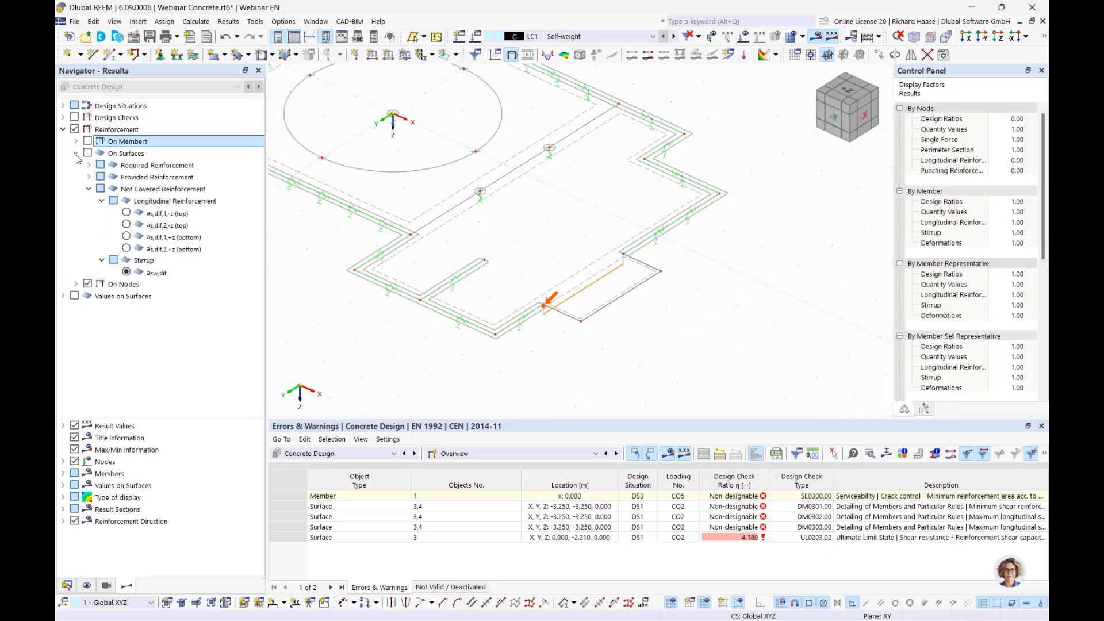
{"action": "left_click", "coordinate": [126, 213]}
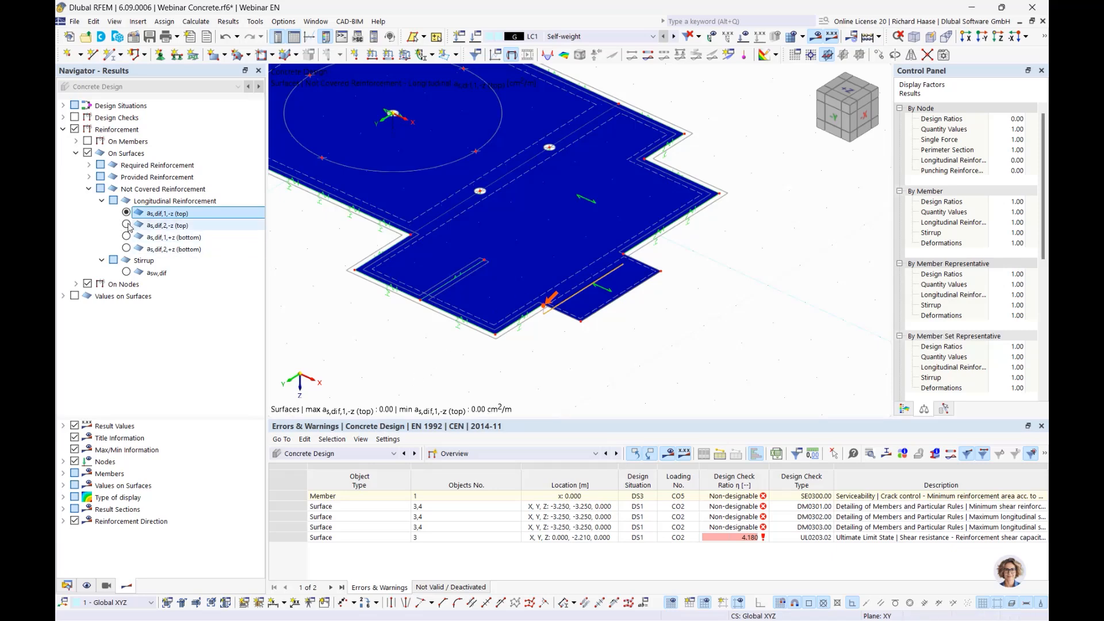
{"action": "left_click", "coordinate": [127, 225]}
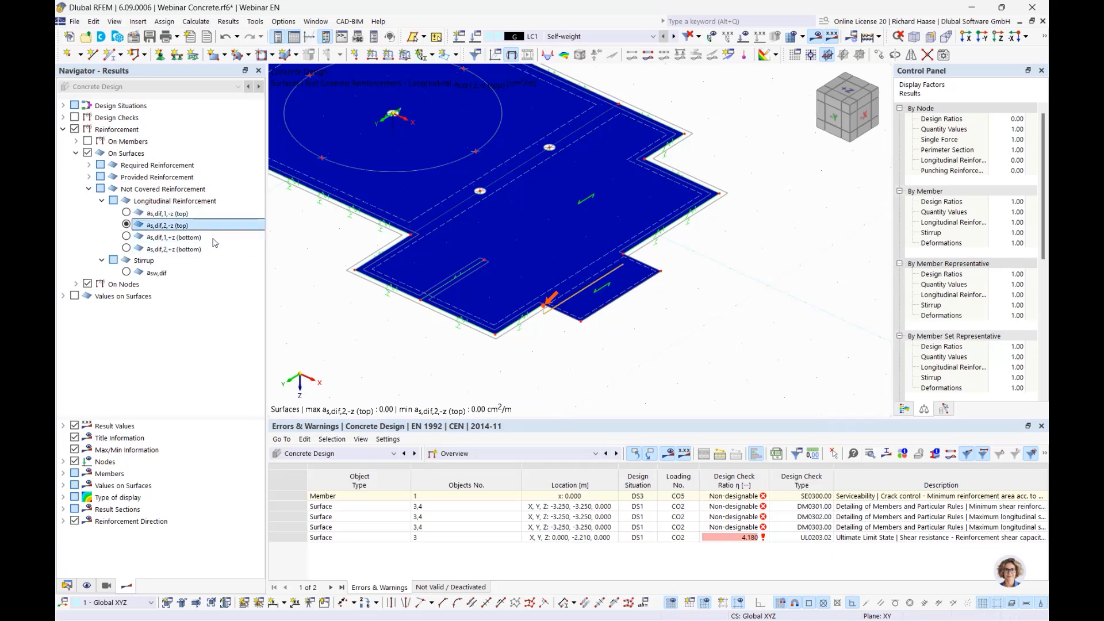
{"action": "left_click", "coordinate": [126, 237]}
{"action": "key", "text": "Down"}
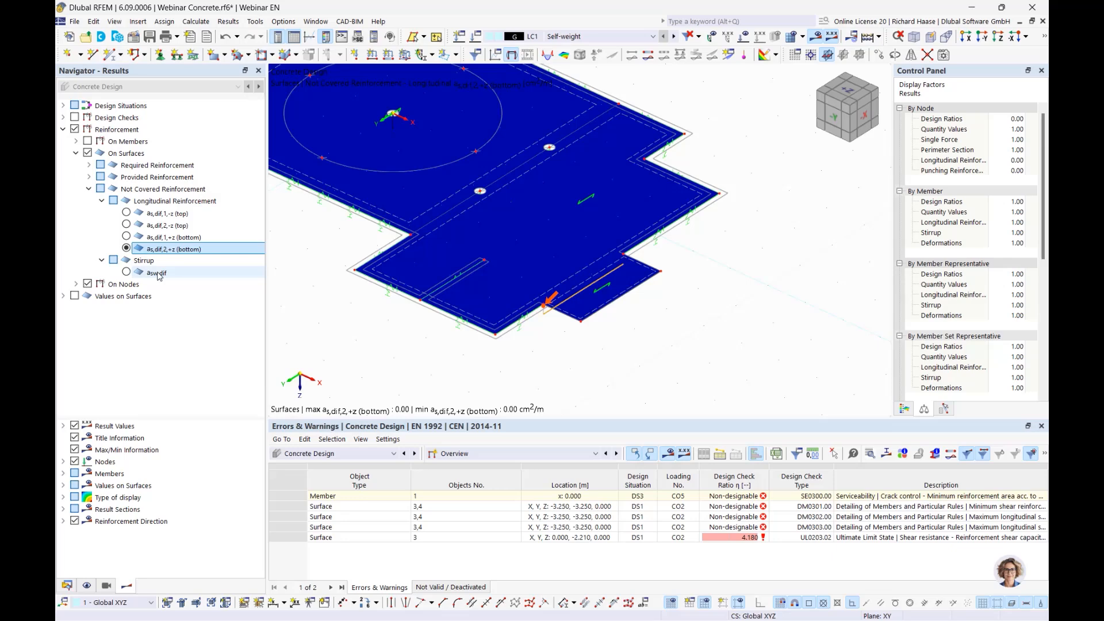
{"action": "left_click", "coordinate": [156, 274]}
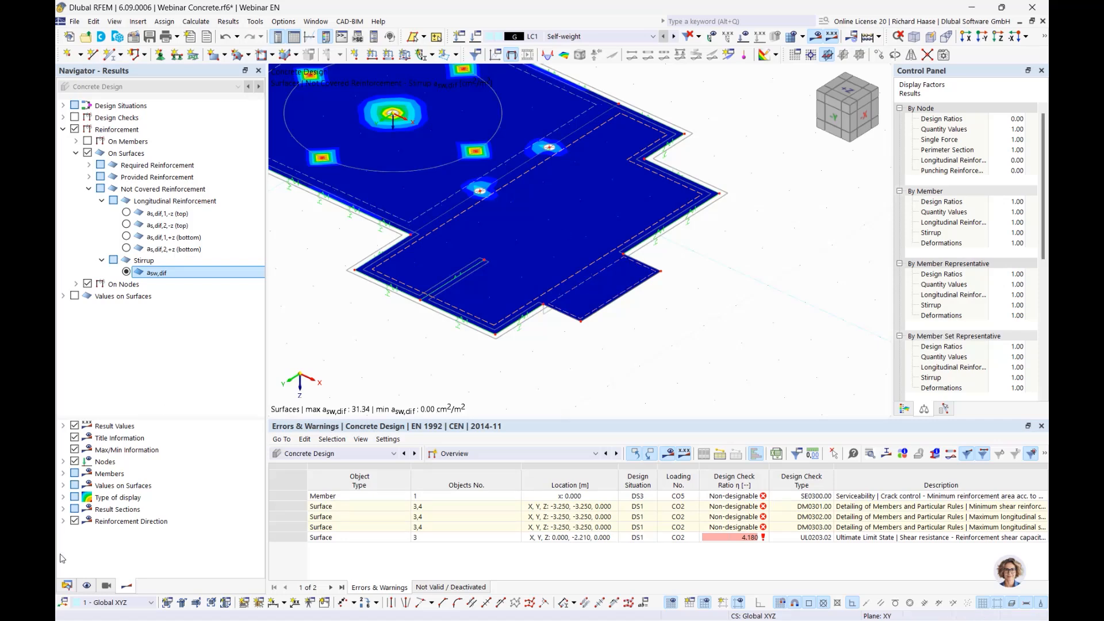
- Adopt the determined 0.075 m spacing for both the main and transverse rebars of surface reinforcement 2
{"action": "left_click", "coordinate": [67, 586]}
{"action": "double_click", "coordinate": [218, 430]}
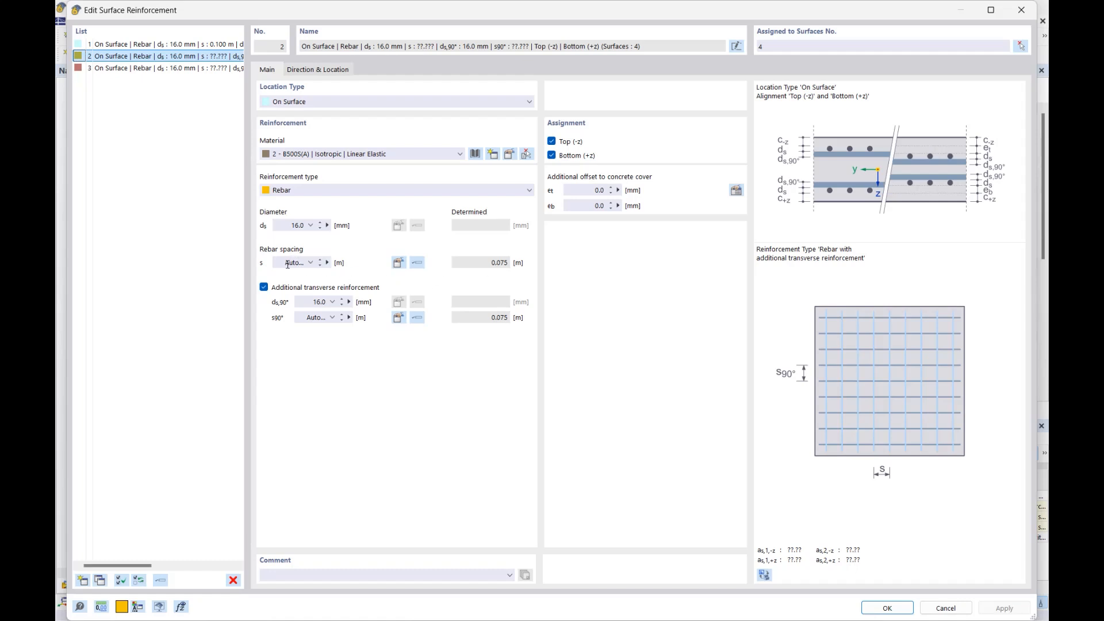
{"action": "left_click", "coordinate": [421, 264]}
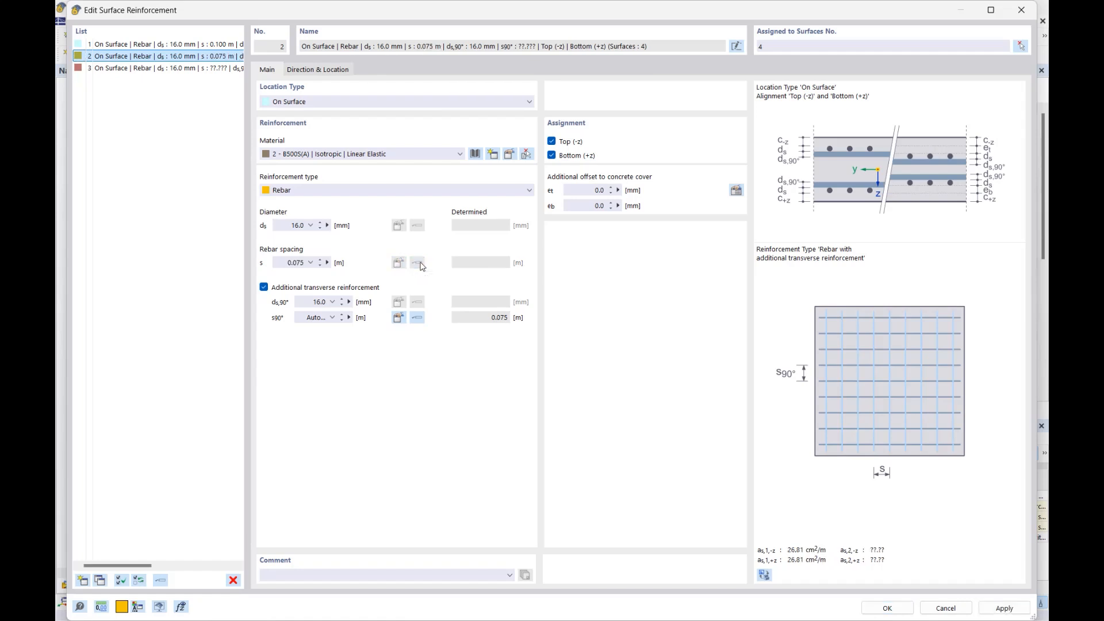
{"action": "left_click", "coordinate": [418, 319]}
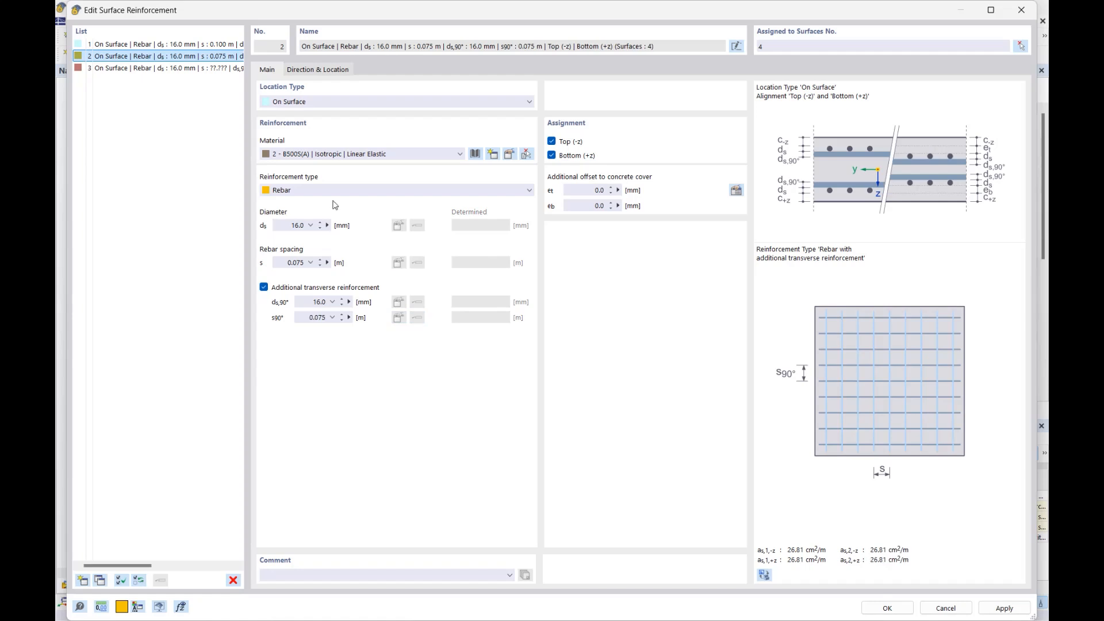
- Adopt the determined spacings for surface reinforcement 3, 0.075 m main and 0.100 m transverse, and accept deleting the existing results
{"action": "left_click", "coordinate": [195, 70]}
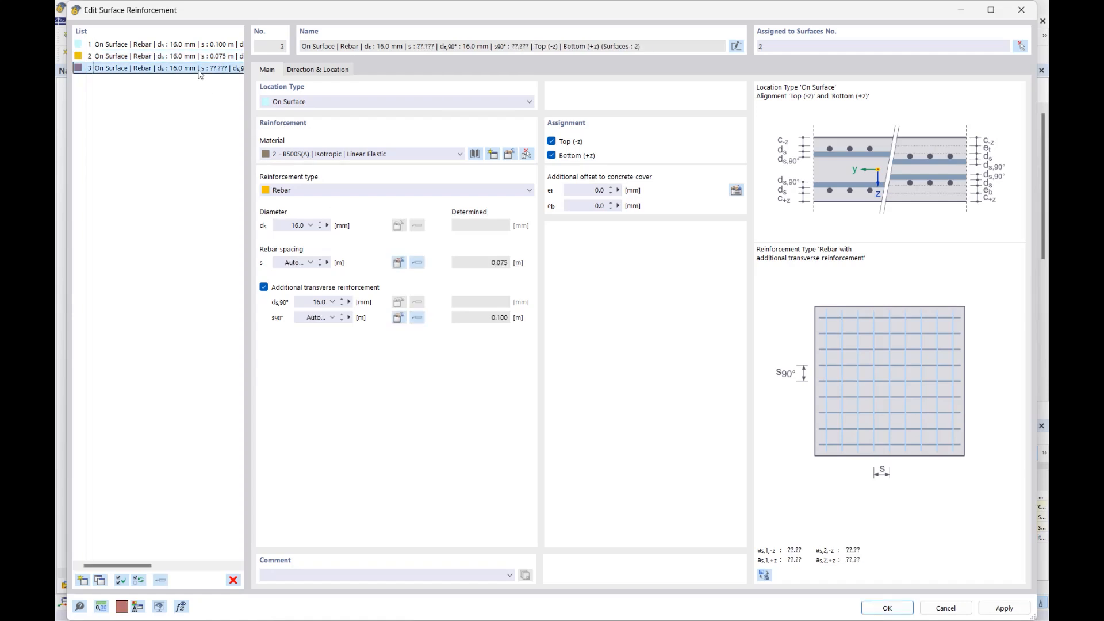
{"action": "left_click", "coordinate": [418, 266]}
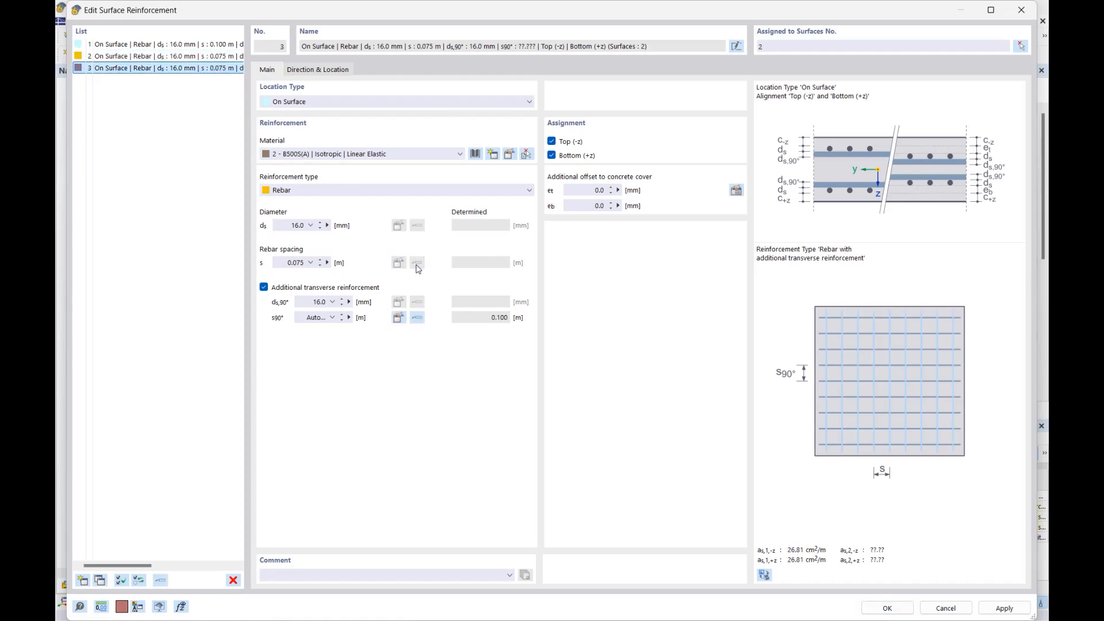
{"action": "left_click", "coordinate": [417, 318]}
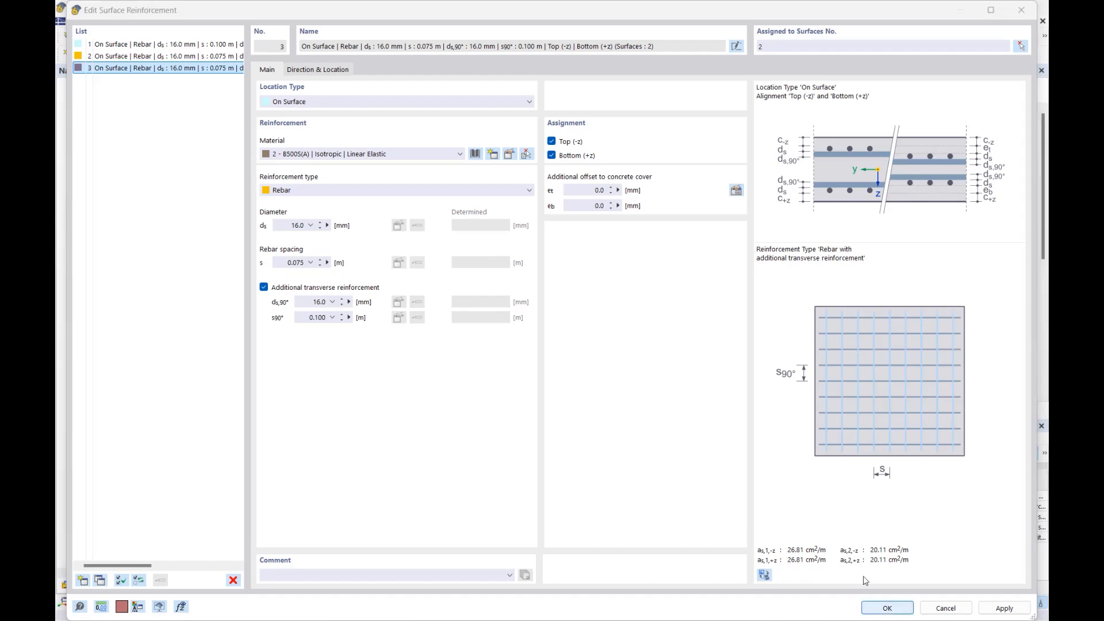
{"action": "left_click", "coordinate": [887, 608]}
{"action": "left_click", "coordinate": [602, 382]}
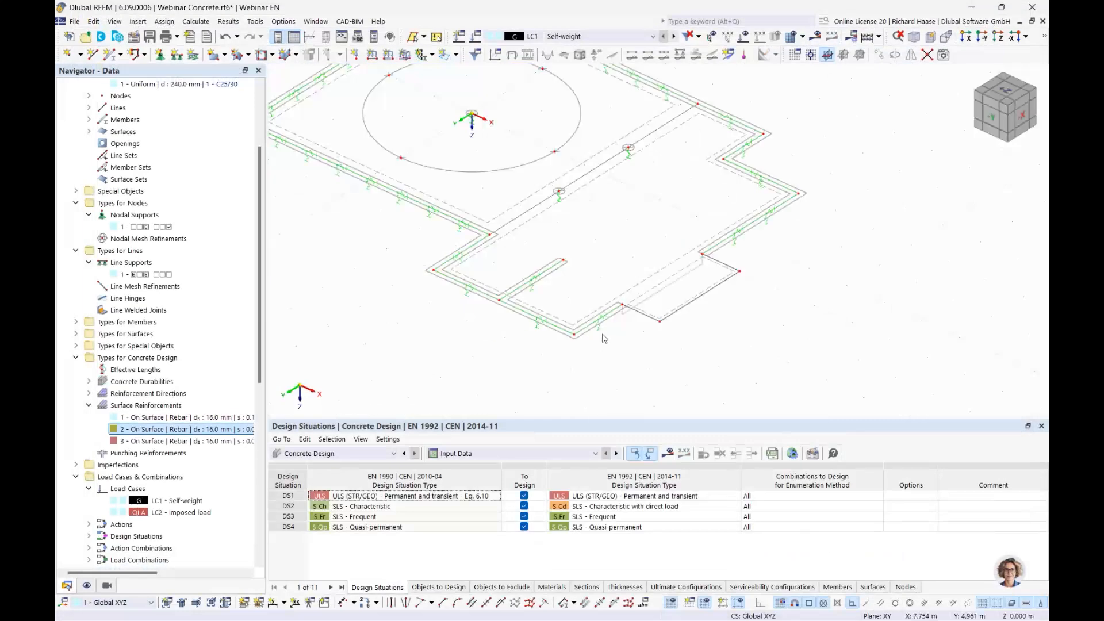
- Convert rib member 1's automatic stirrup distance to the determined 0.200 m and accept the change
{"action": "double_click", "coordinate": [829, 344]}
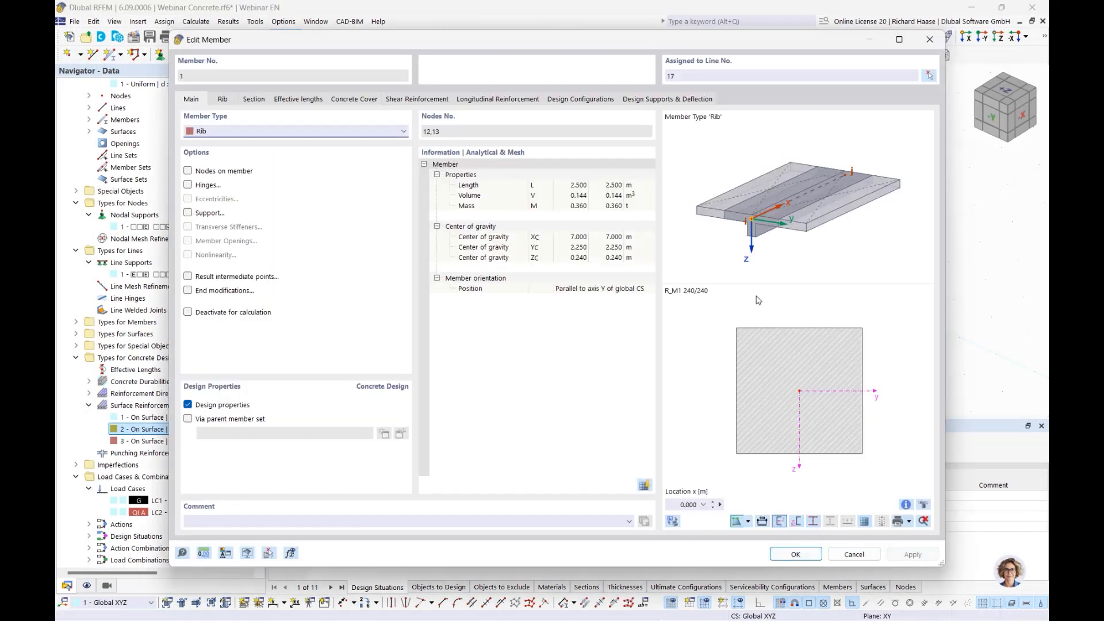
{"action": "left_click", "coordinate": [426, 103]}
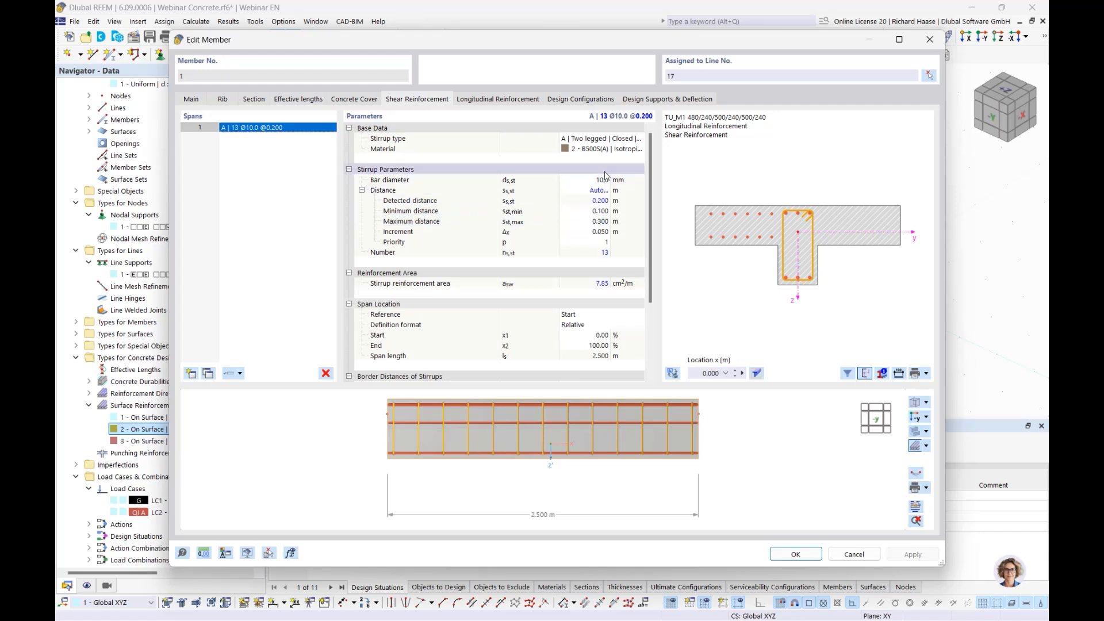
{"action": "left_click", "coordinate": [229, 376]}
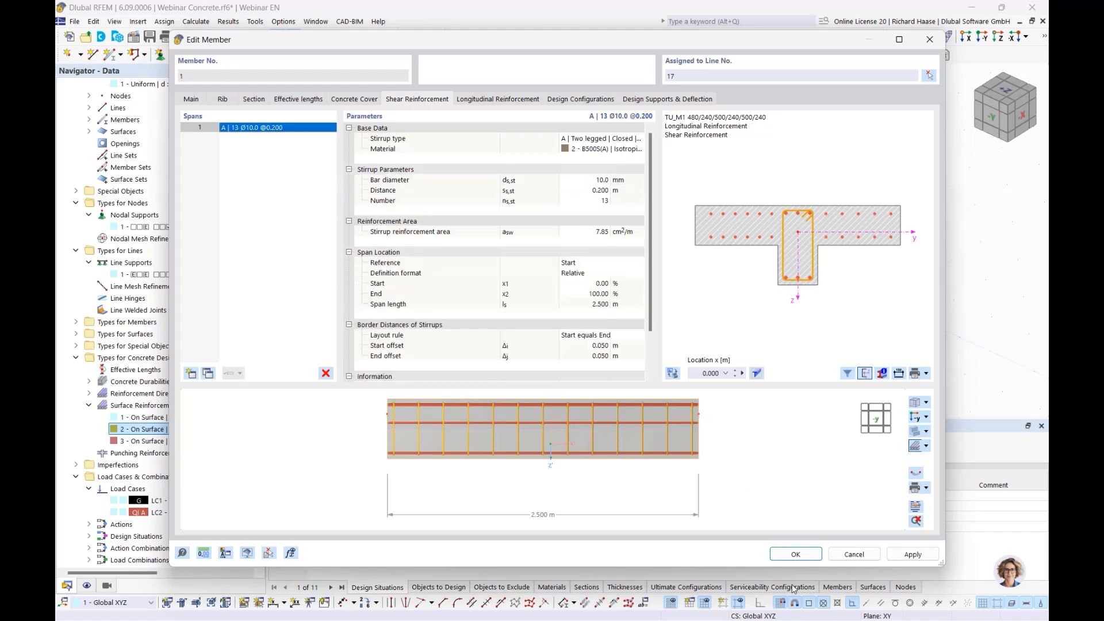
{"action": "key", "text": "Return"}
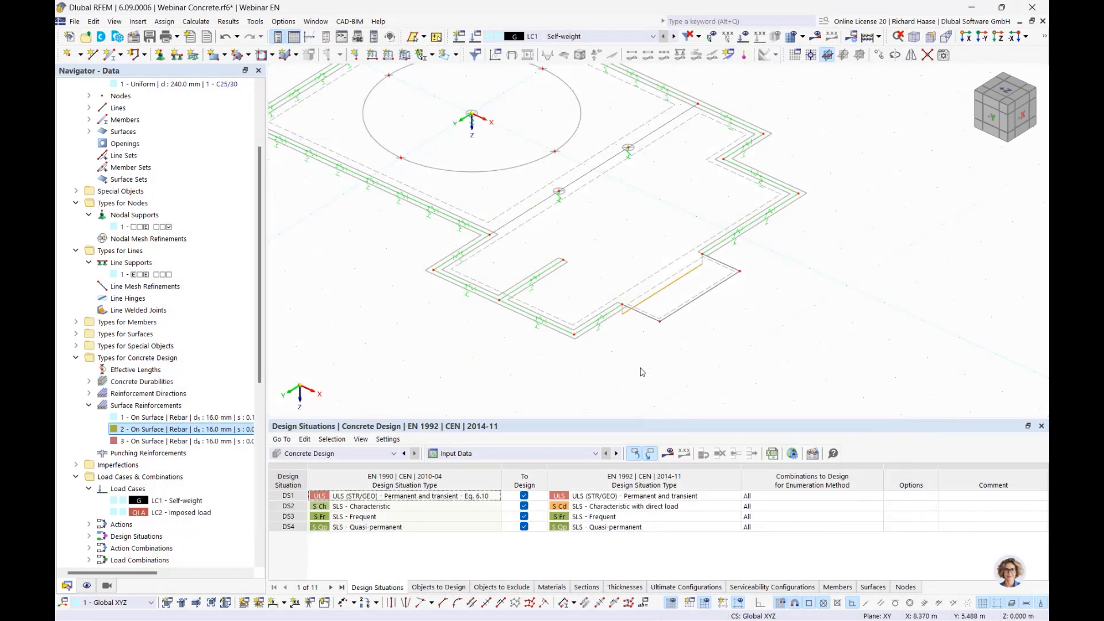
- Recalculate the concrete design with the adopted spacings and collapse the surface reinforcement results list
{"action": "left_click", "coordinate": [666, 454]}
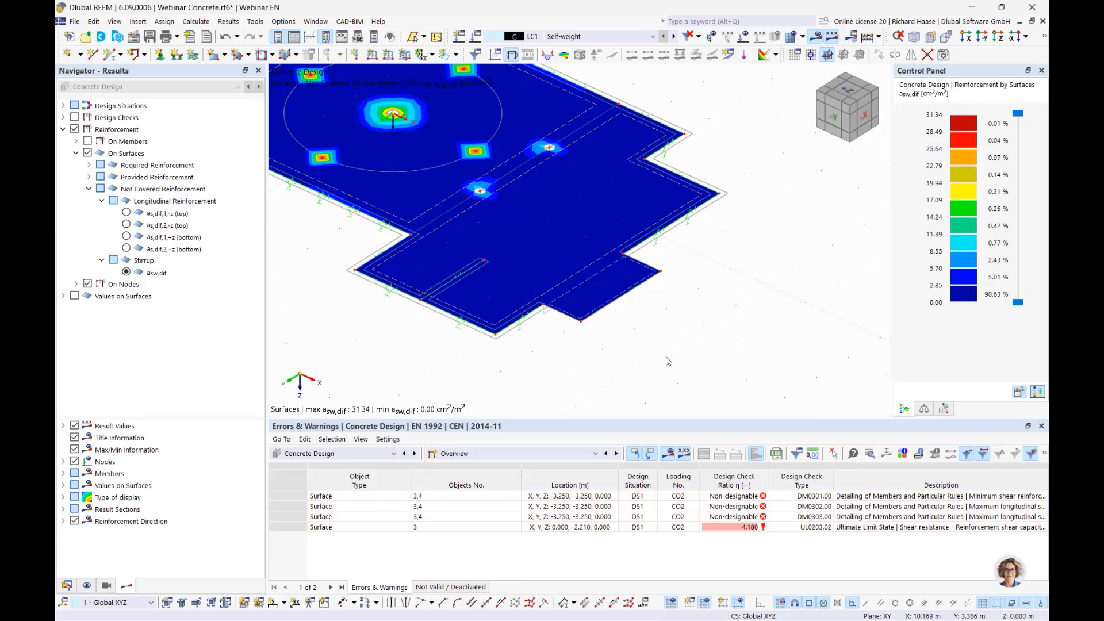
{"action": "left_click", "coordinate": [76, 154]}
{"action": "left_click", "coordinate": [143, 154]}
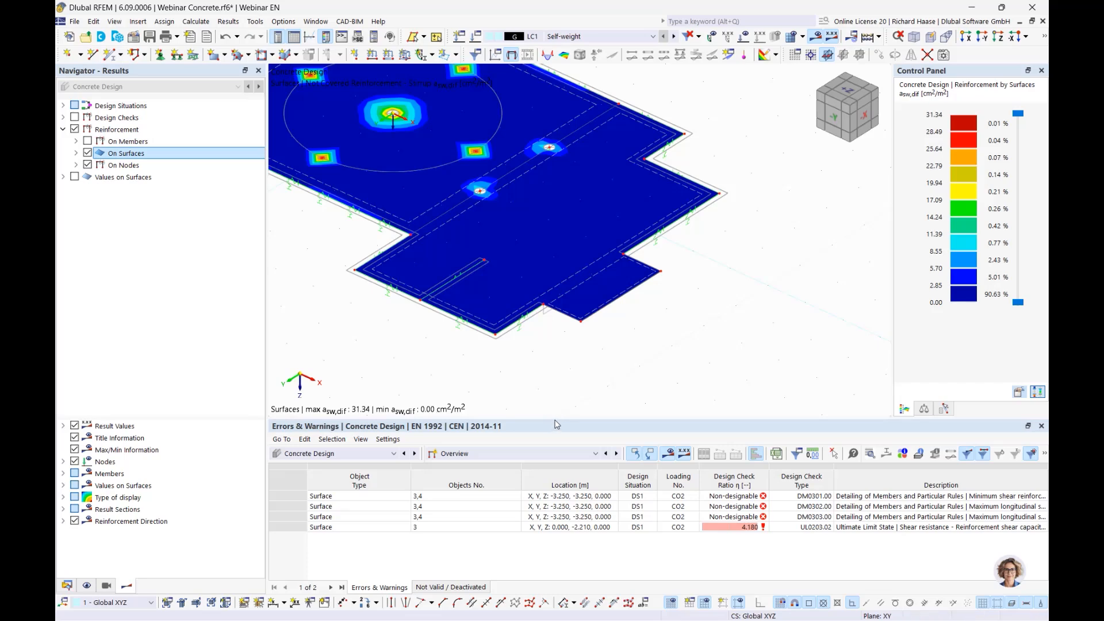
- Enlarge the results table and examine the design ratios on members for each design situation
{"action": "left_click_drag", "start_coordinate": [558, 418], "coordinate": [550, 349]}
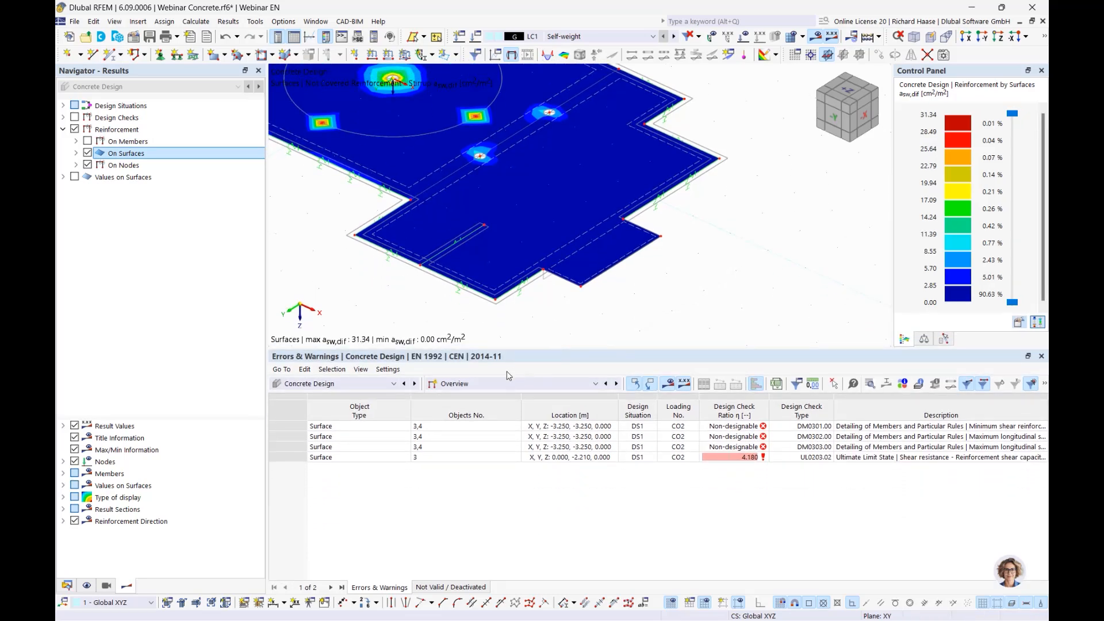
{"action": "left_click", "coordinate": [482, 386]}
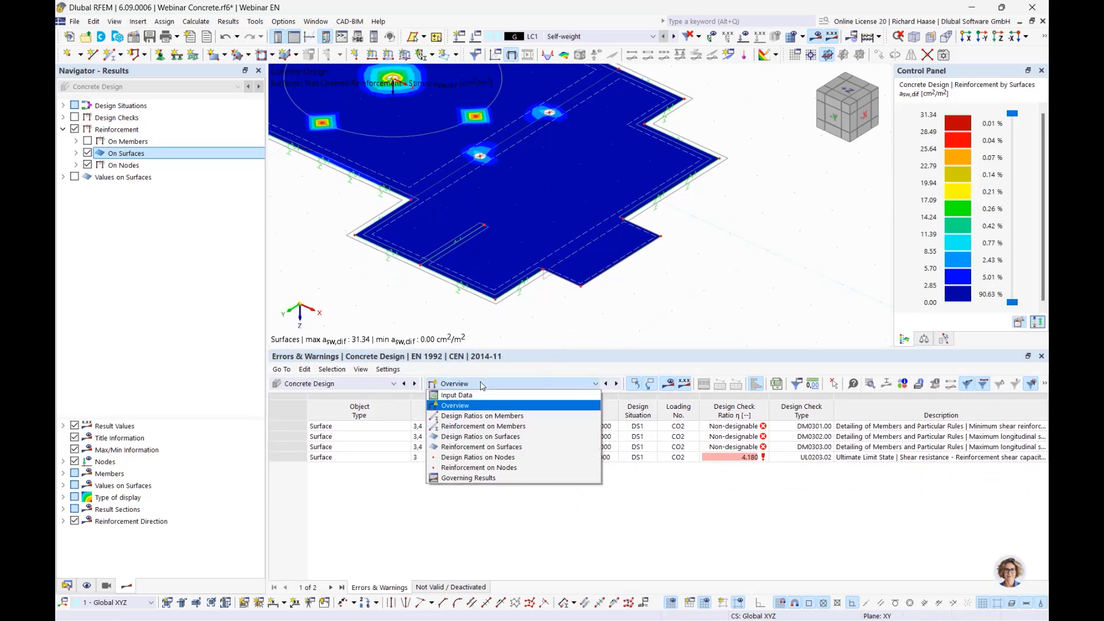
{"action": "left_click", "coordinate": [459, 421]}
{"action": "left_click_drag", "start_coordinate": [572, 349], "coordinate": [582, 269]}
{"action": "scroll", "coordinate": [495, 357], "scroll_direction": "down", "scroll_amount": 1}
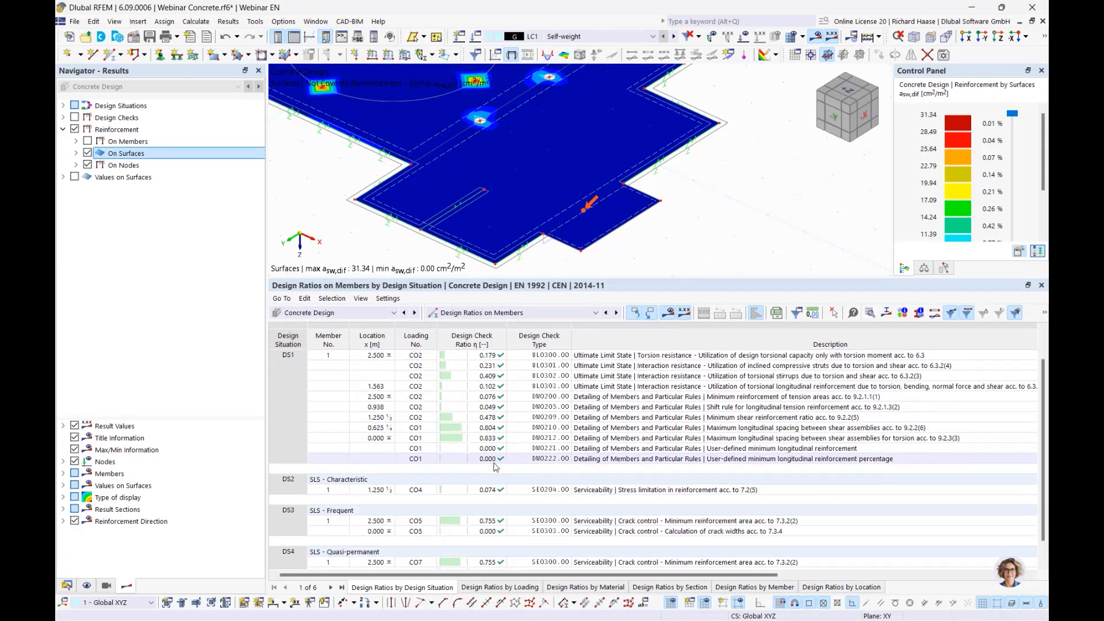
{"action": "scroll", "coordinate": [496, 467], "scroll_direction": "down", "scroll_amount": 1}
{"action": "scroll", "coordinate": [498, 535], "scroll_direction": "up", "scroll_amount": 2}
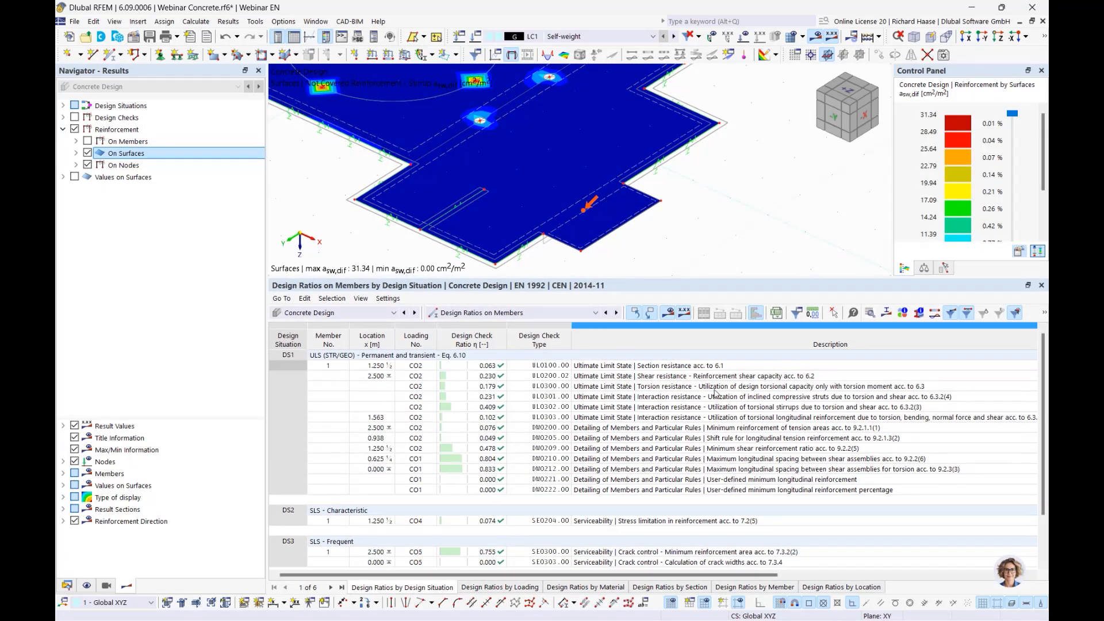
- List the design ratios on surfaces and locate the reinforcement shear capacity check acc. to 6.2 in the model
{"action": "left_click", "coordinate": [541, 313]}
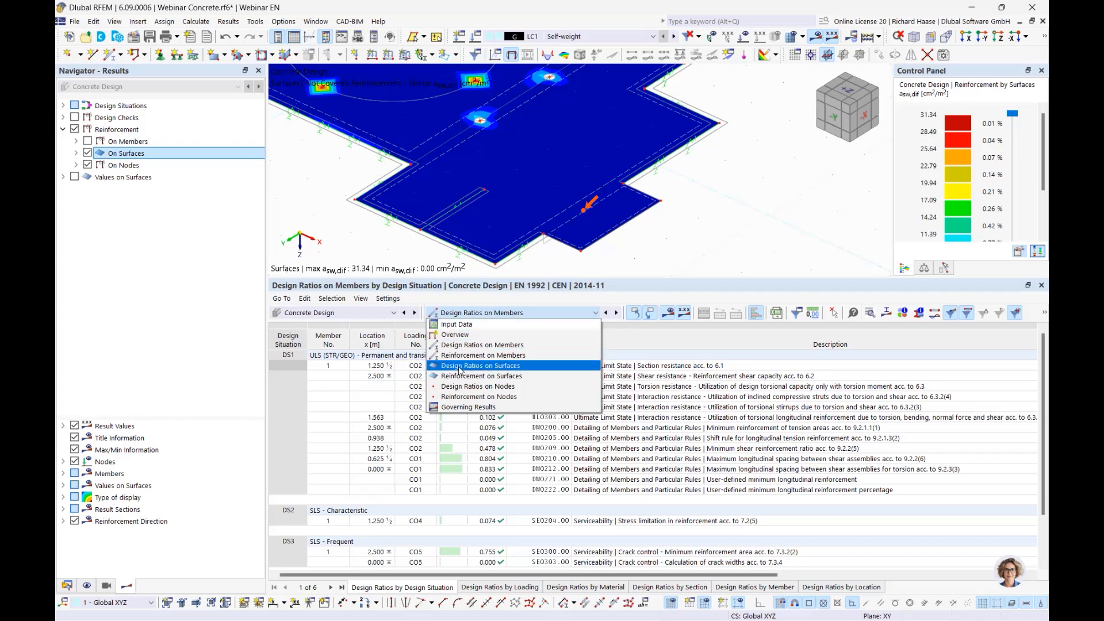
{"action": "left_click", "coordinate": [505, 368]}
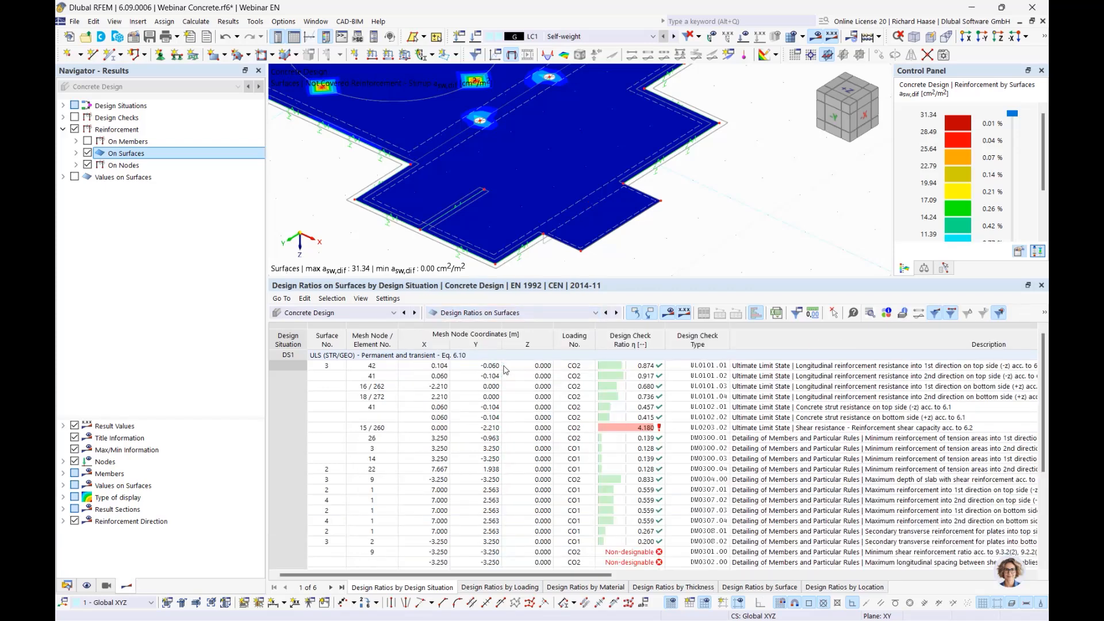
{"action": "left_click", "coordinate": [781, 429]}
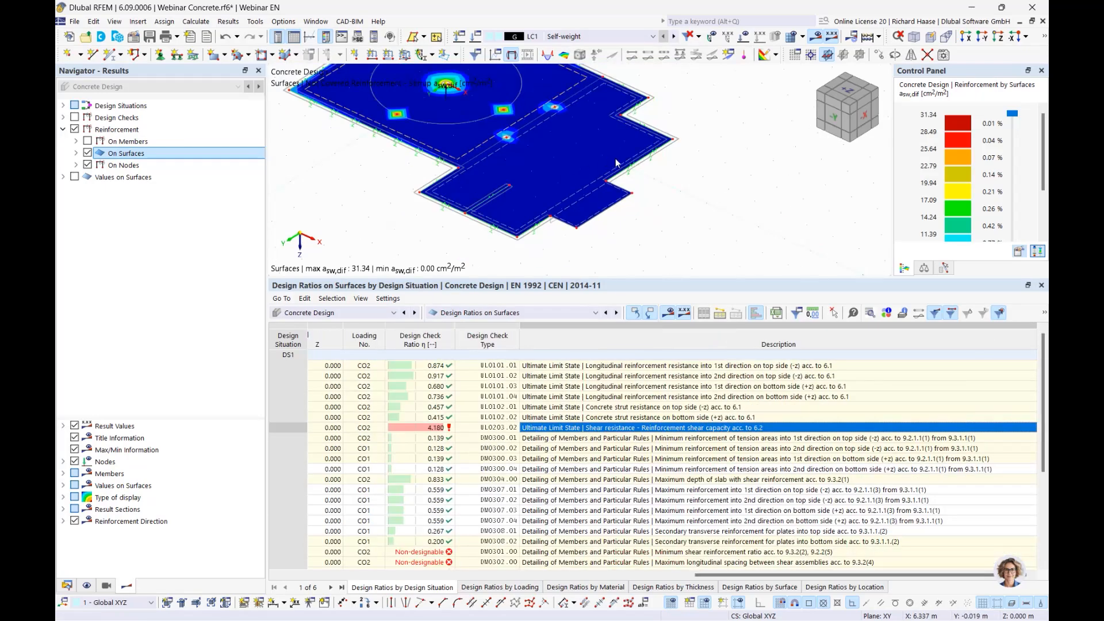
{"action": "scroll", "coordinate": [520, 162], "scroll_direction": "up", "scroll_amount": 2}
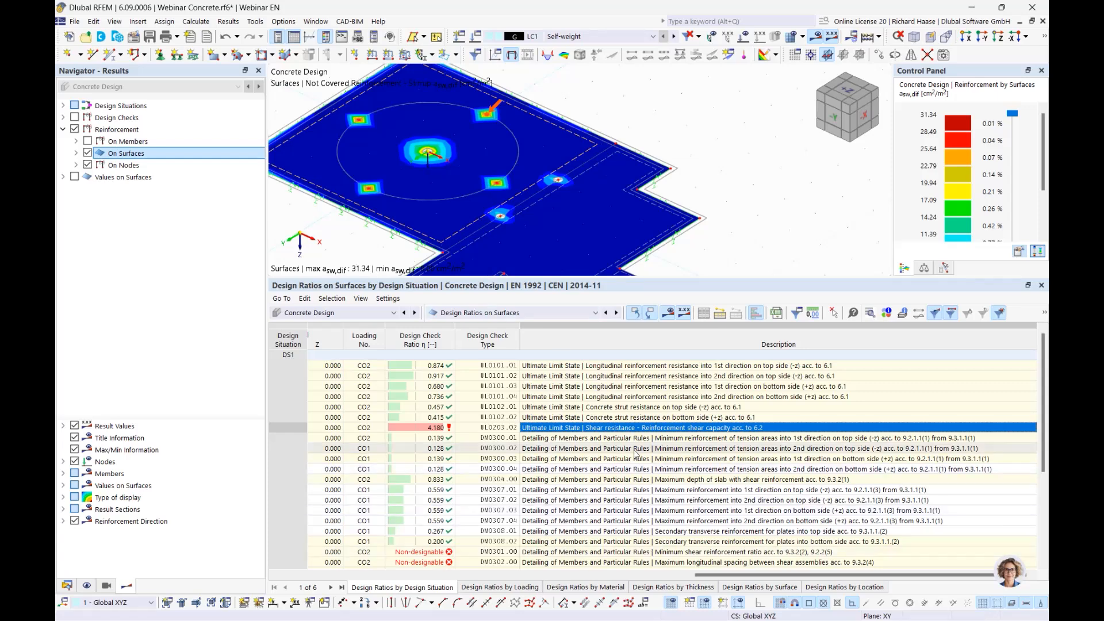
- Examine the minimum shear reinforcement ratio check and the serviceability checks on surfaces, and shrink the results table
{"action": "scroll", "coordinate": [568, 525], "scroll_direction": "down", "scroll_amount": 1}
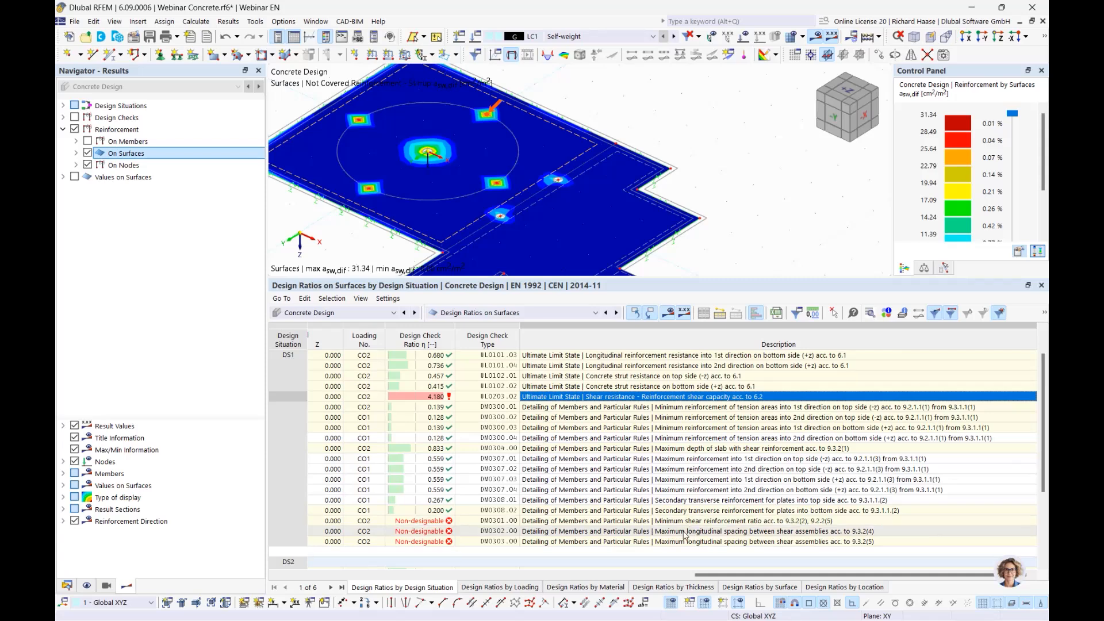
{"action": "left_click", "coordinate": [651, 520]}
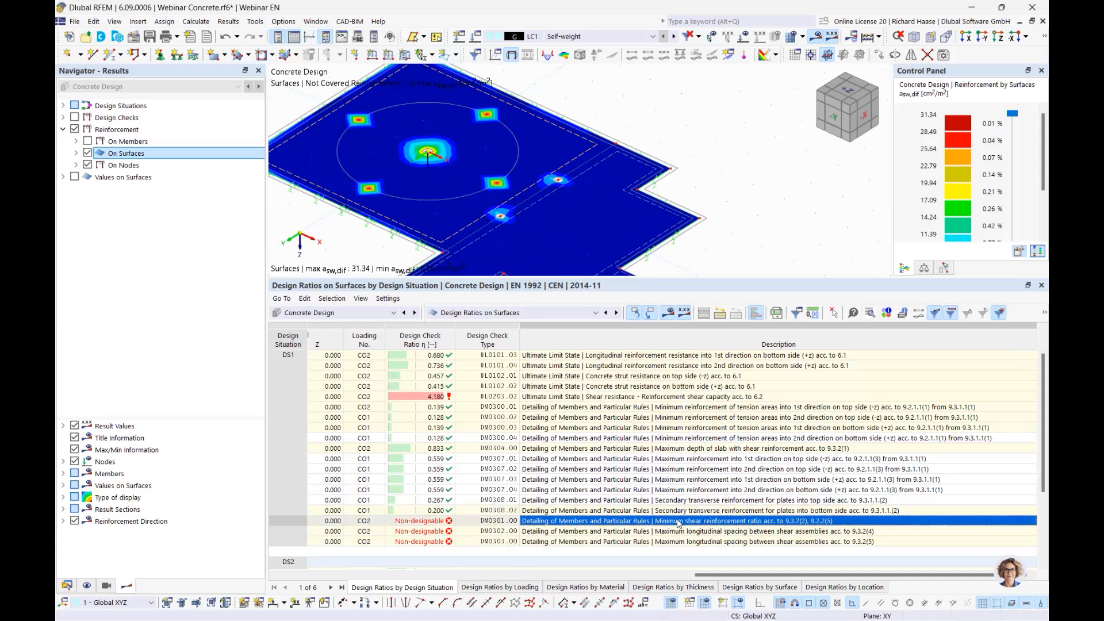
{"action": "scroll", "coordinate": [598, 512], "scroll_direction": "down", "scroll_amount": 3}
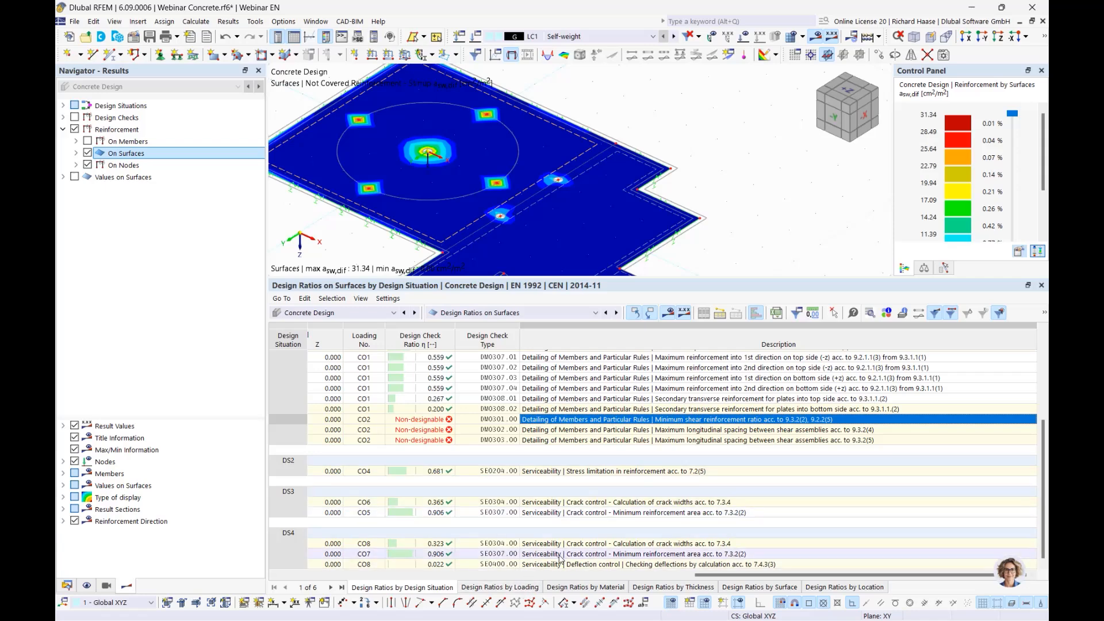
{"action": "scroll", "coordinate": [494, 503], "scroll_direction": "up", "scroll_amount": 5}
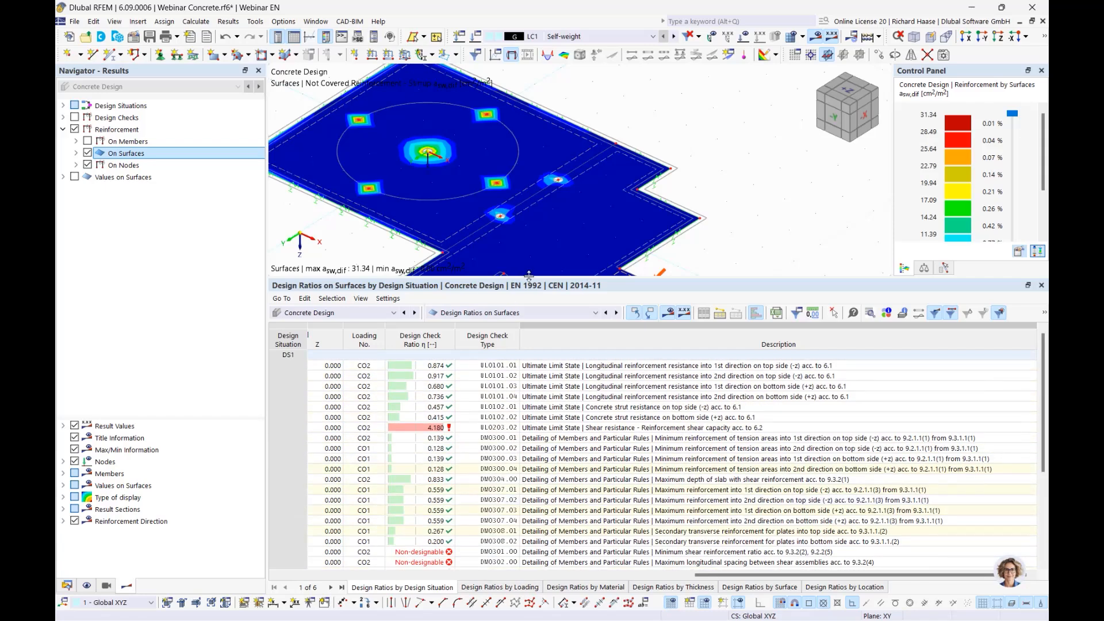
{"action": "left_click_drag", "start_coordinate": [528, 278], "coordinate": [529, 488]}
{"action": "scroll", "coordinate": [685, 345], "scroll_direction": "down", "scroll_amount": 1}
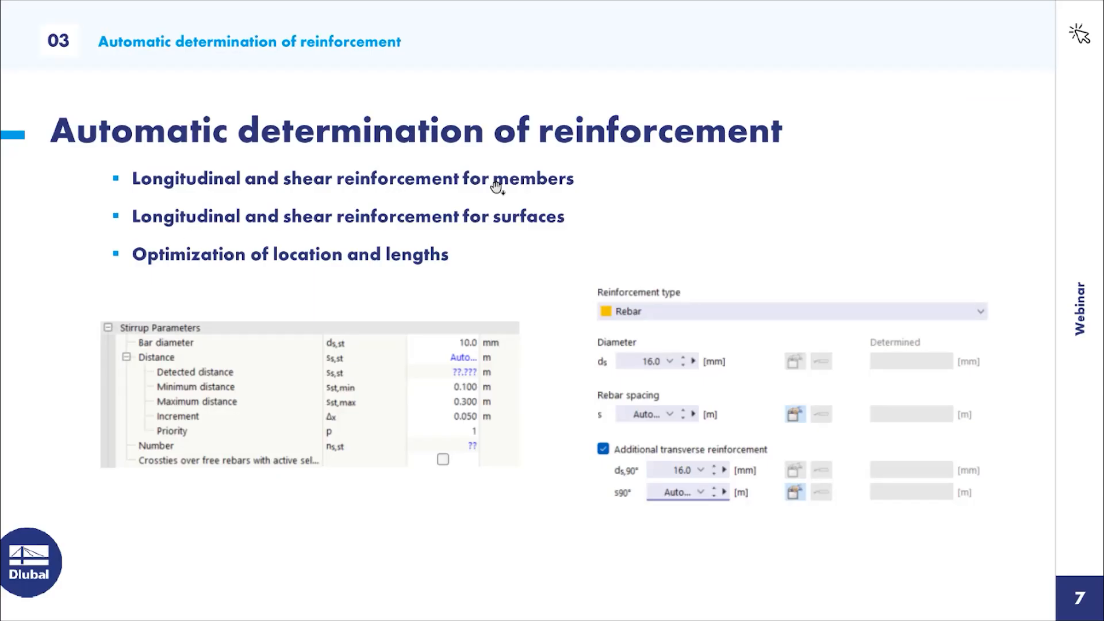
{"action": "key", "text": "Right"}
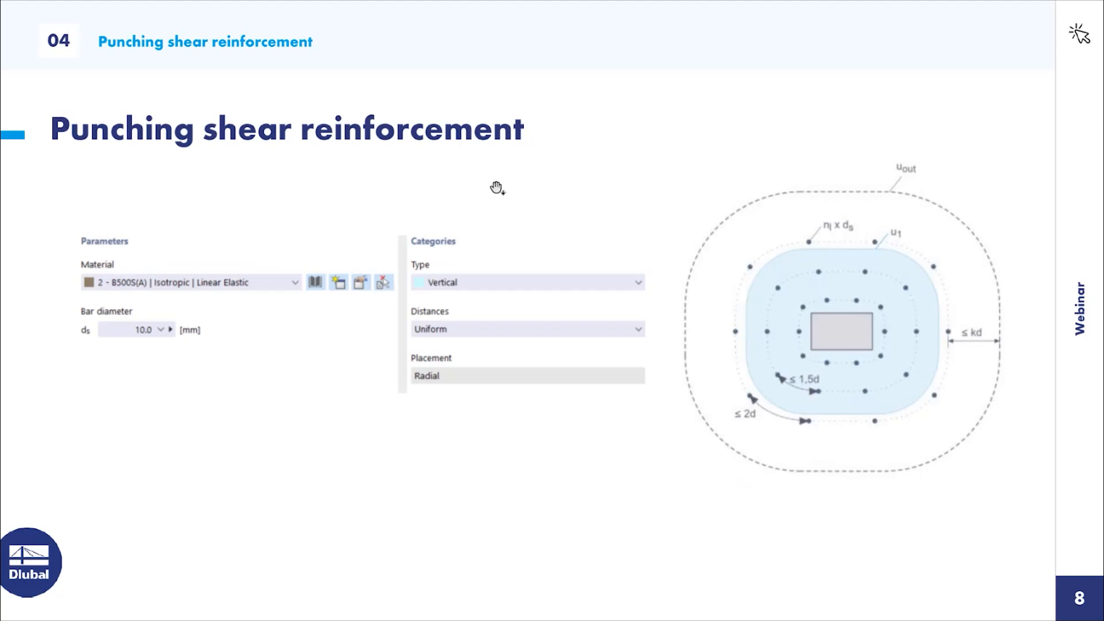
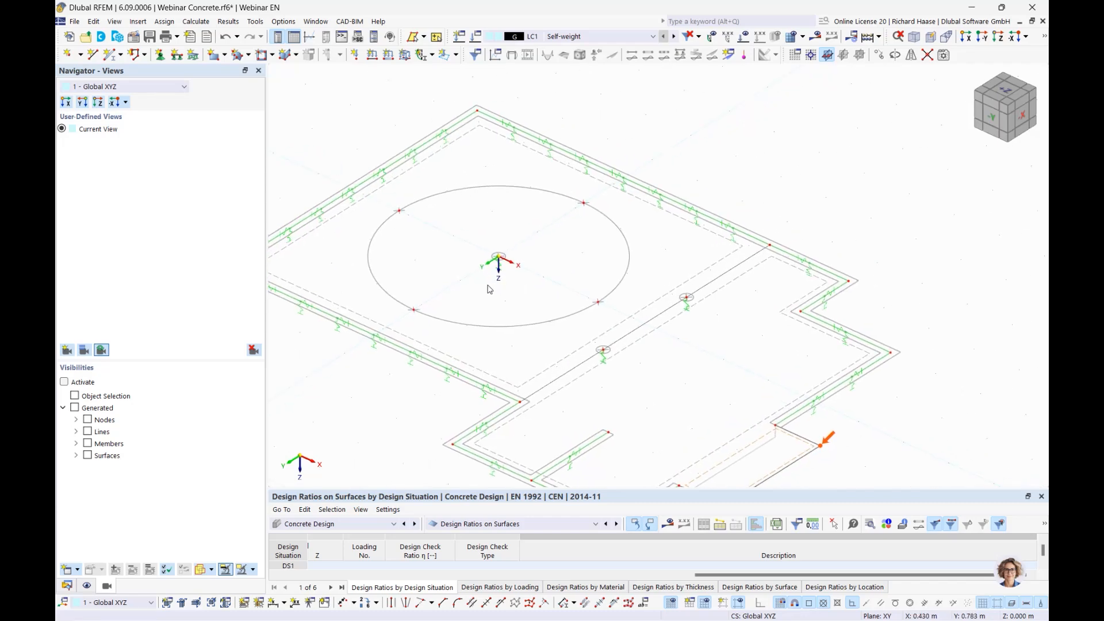
- Open nodes 19-21 at the three column supports for editing together and activate punching design for them
{"action": "scroll", "coordinate": [609, 361], "scroll_direction": "up", "scroll_amount": 2}
{"action": "scroll", "coordinate": [609, 361], "scroll_direction": "up", "scroll_amount": 2}
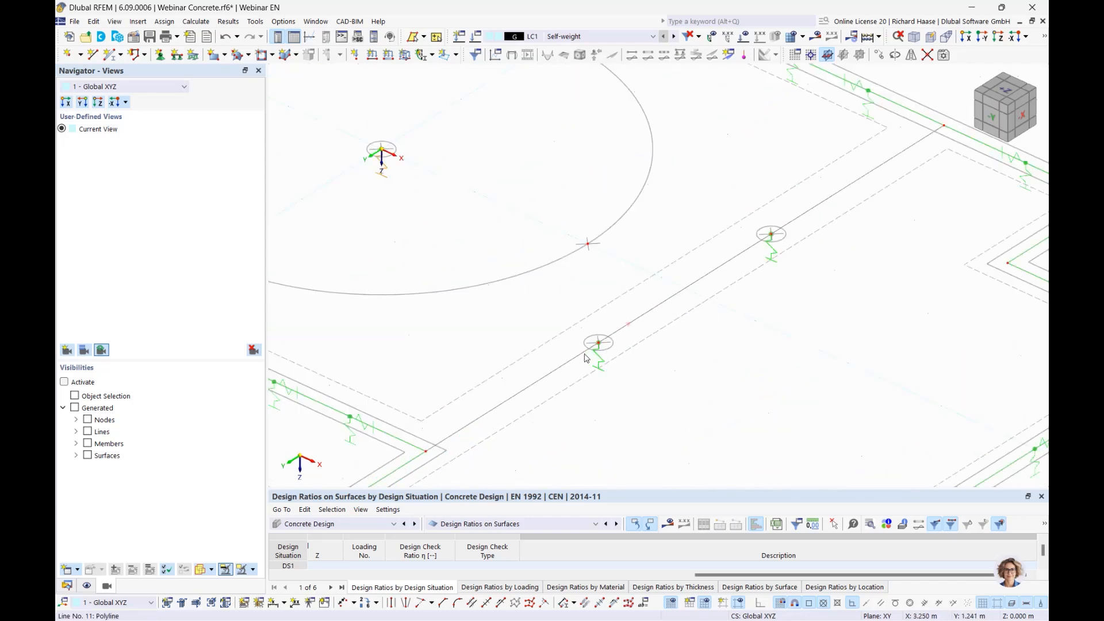
{"action": "right_click", "coordinate": [773, 236]}
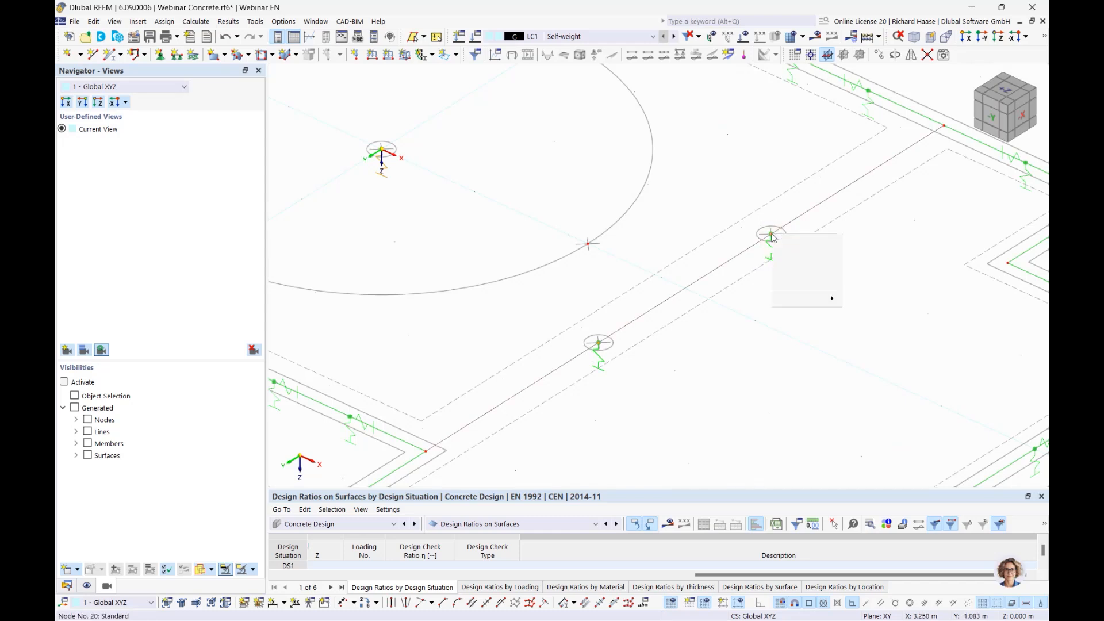
{"action": "left_click", "coordinate": [753, 264]}
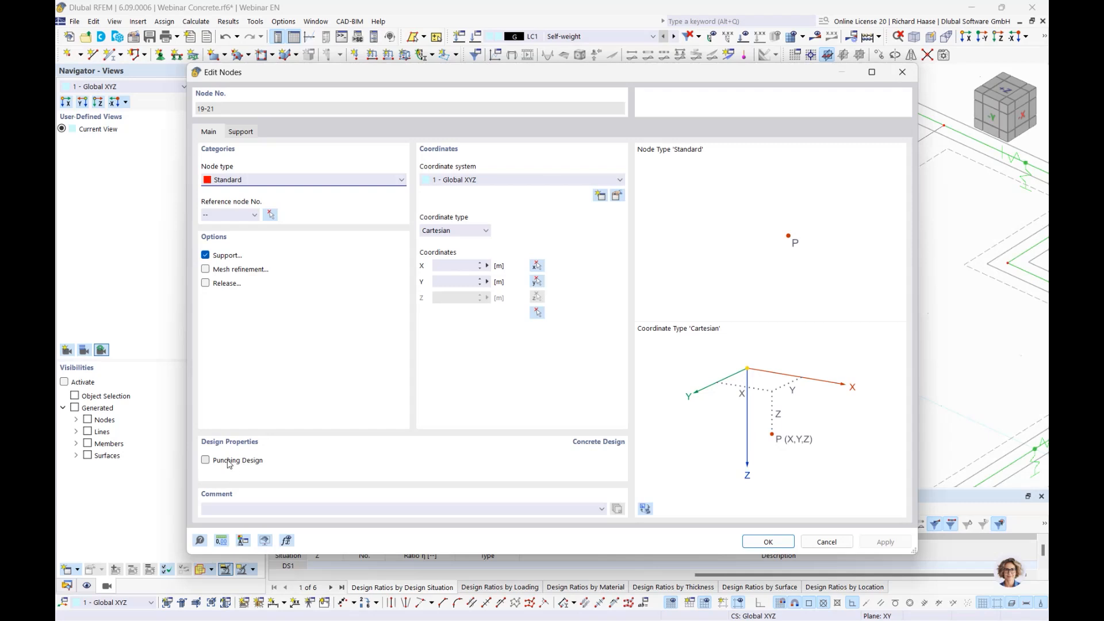
{"action": "left_click", "coordinate": [224, 463]}
- Assign the ultimate configuration 1 - Default to nodes 19-21 and confirm the change
{"action": "left_click", "coordinate": [409, 133]}
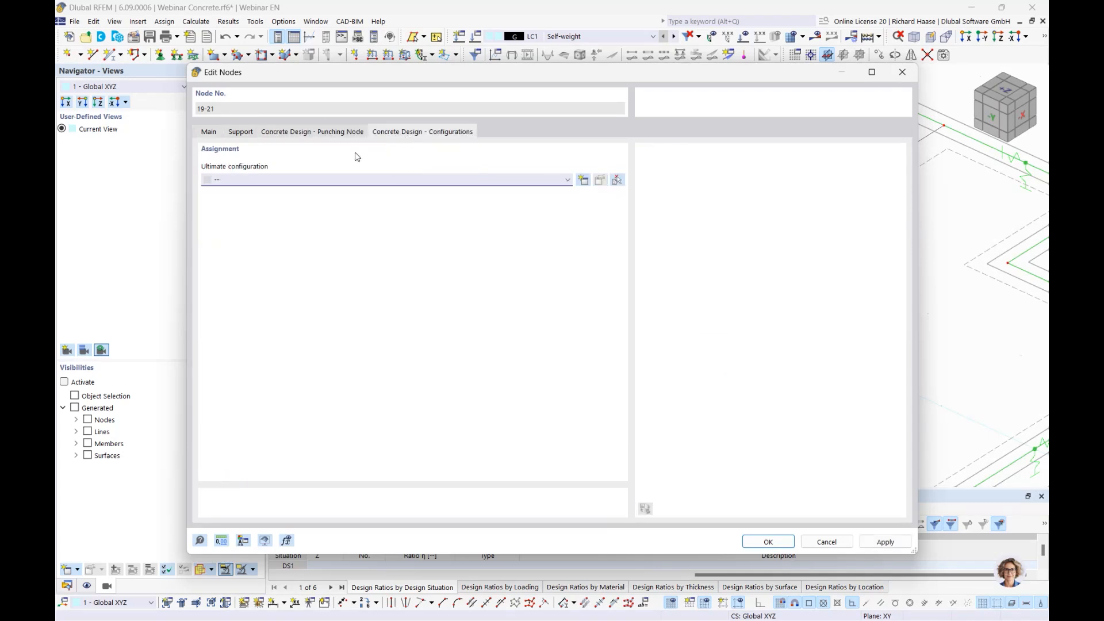
{"action": "left_click", "coordinate": [317, 181]}
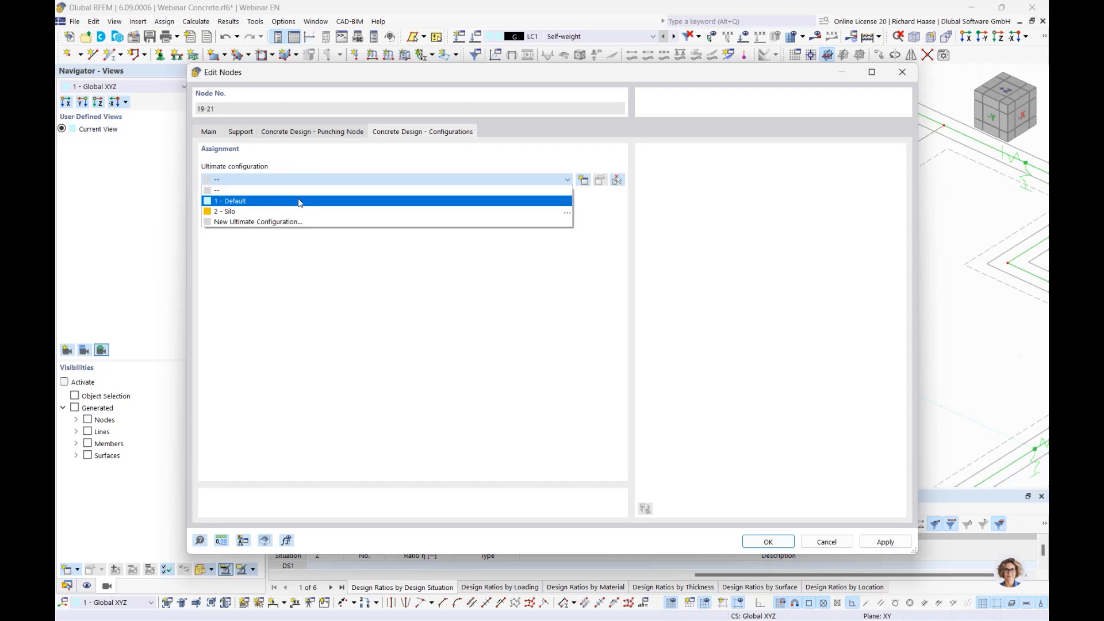
{"action": "left_click", "coordinate": [299, 201]}
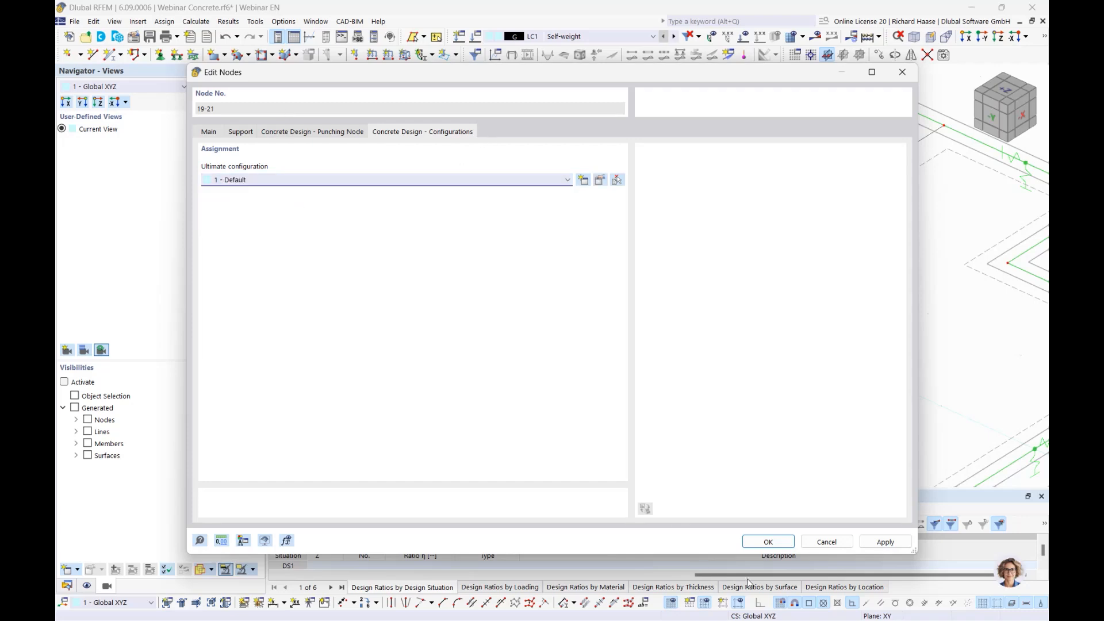
{"action": "left_click", "coordinate": [768, 541]}
{"action": "left_click", "coordinate": [604, 383]}
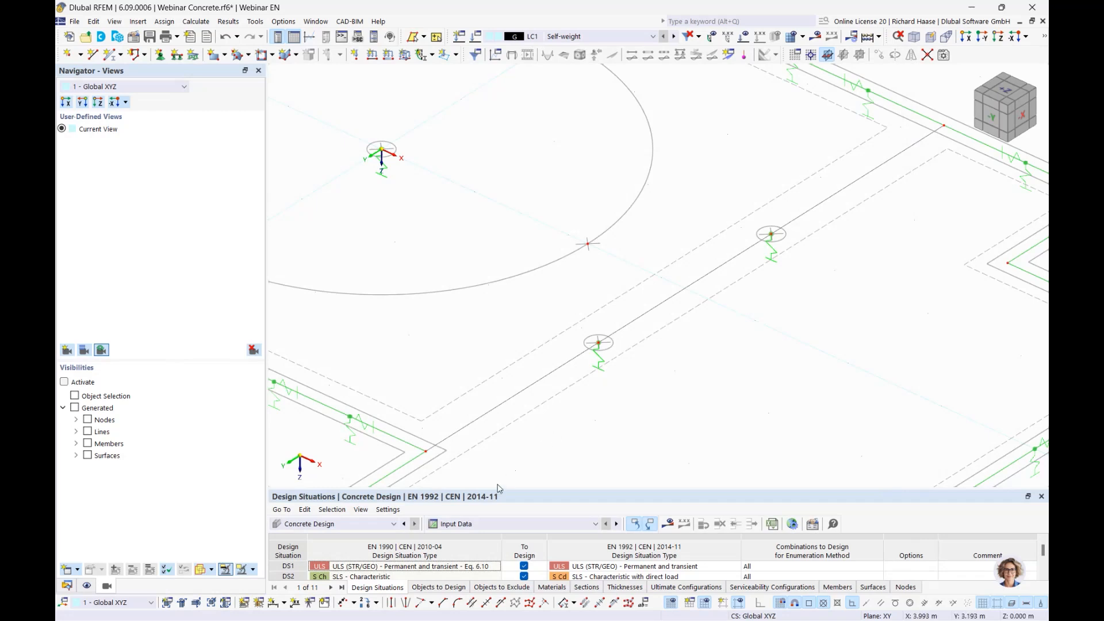
- Check which nodes with punching are set to be designed in the enlarged table, and recalculate the concrete design
{"action": "left_click_drag", "start_coordinate": [498, 488], "coordinate": [498, 308]}
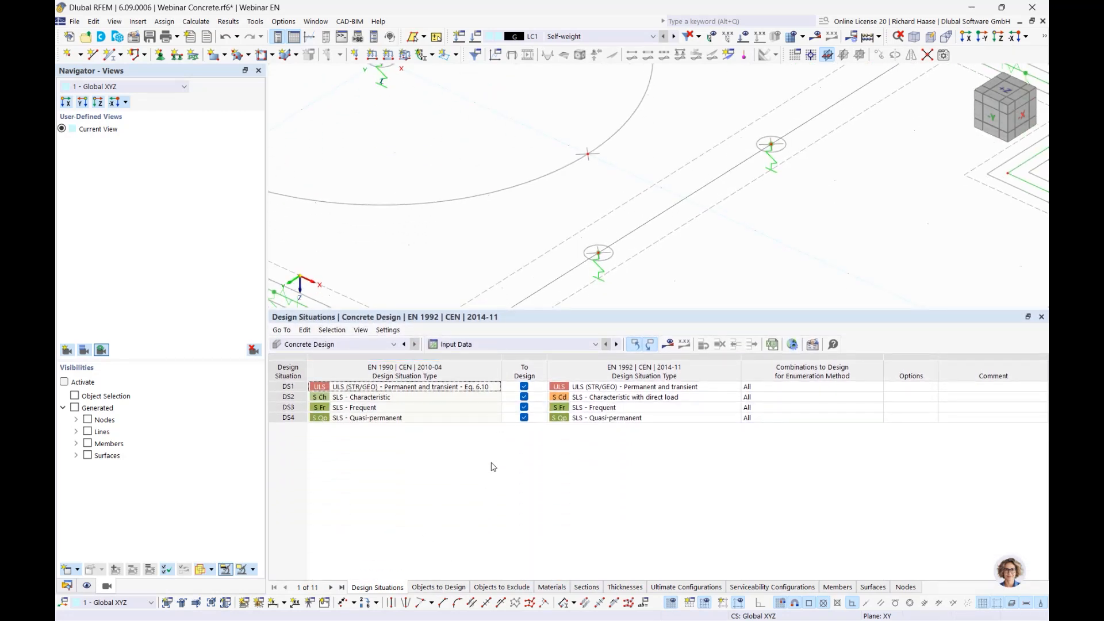
{"action": "left_click", "coordinate": [454, 587]}
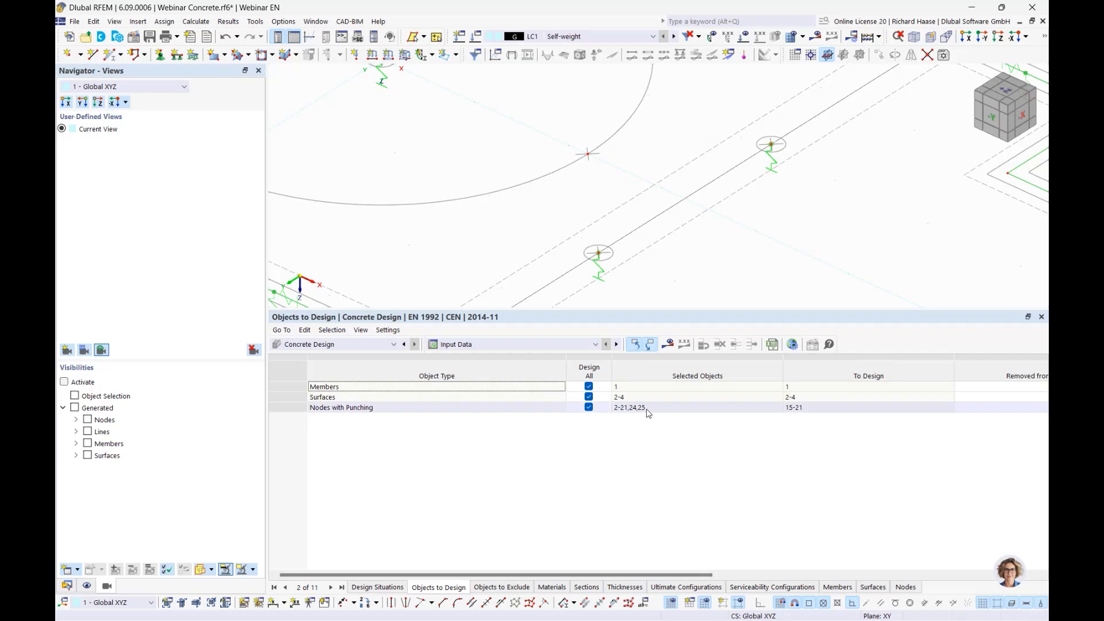
{"action": "left_click", "coordinate": [668, 348]}
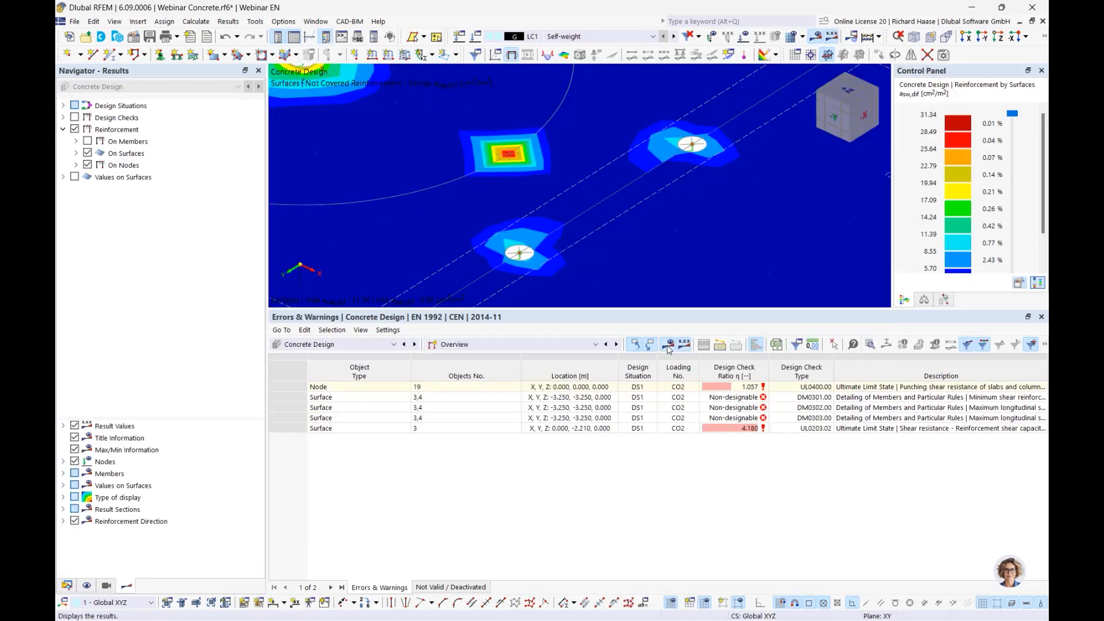
- Examine the design ratios on nodes by node and locate the punching shear resistance check of node 19 in the model
{"action": "left_click", "coordinate": [478, 344]}
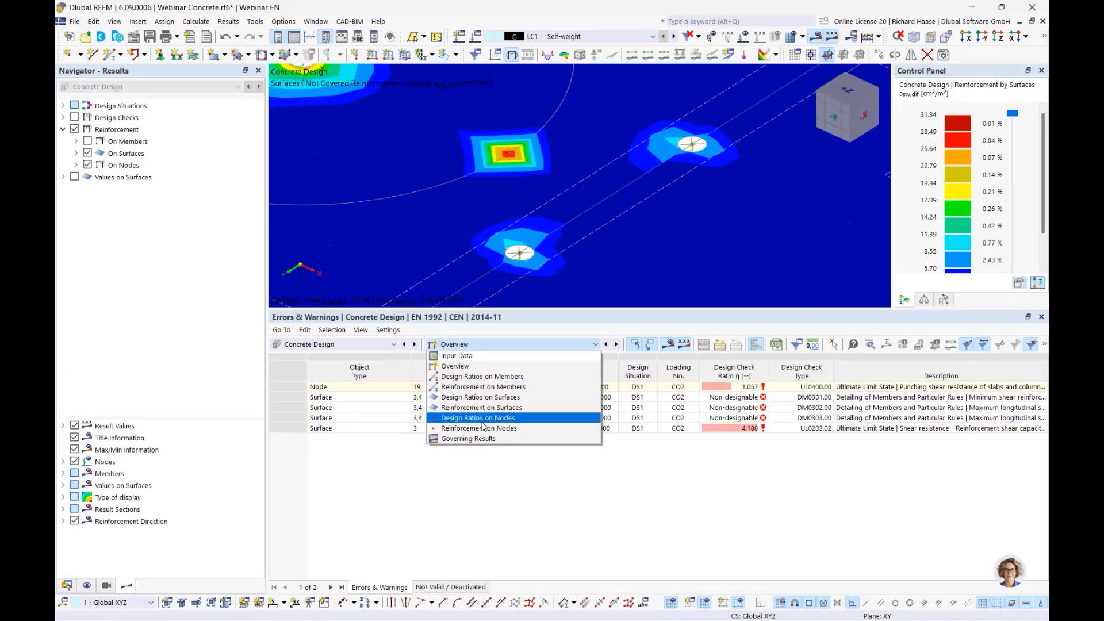
{"action": "left_click", "coordinate": [458, 418]}
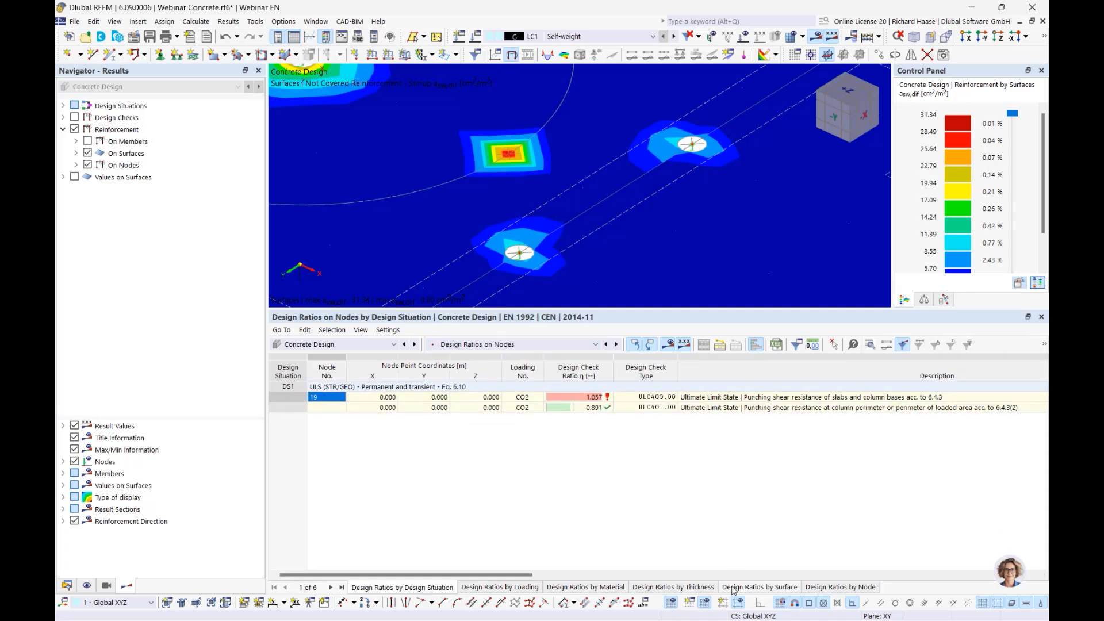
{"action": "left_click", "coordinate": [844, 588]}
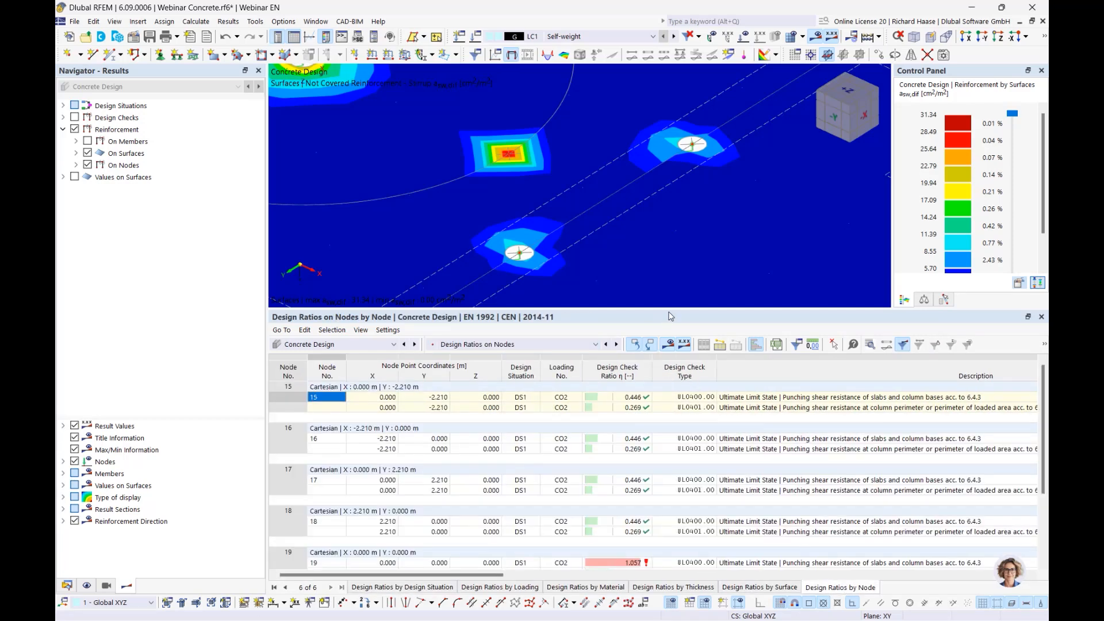
{"action": "left_click_drag", "start_coordinate": [672, 310], "coordinate": [673, 253]}
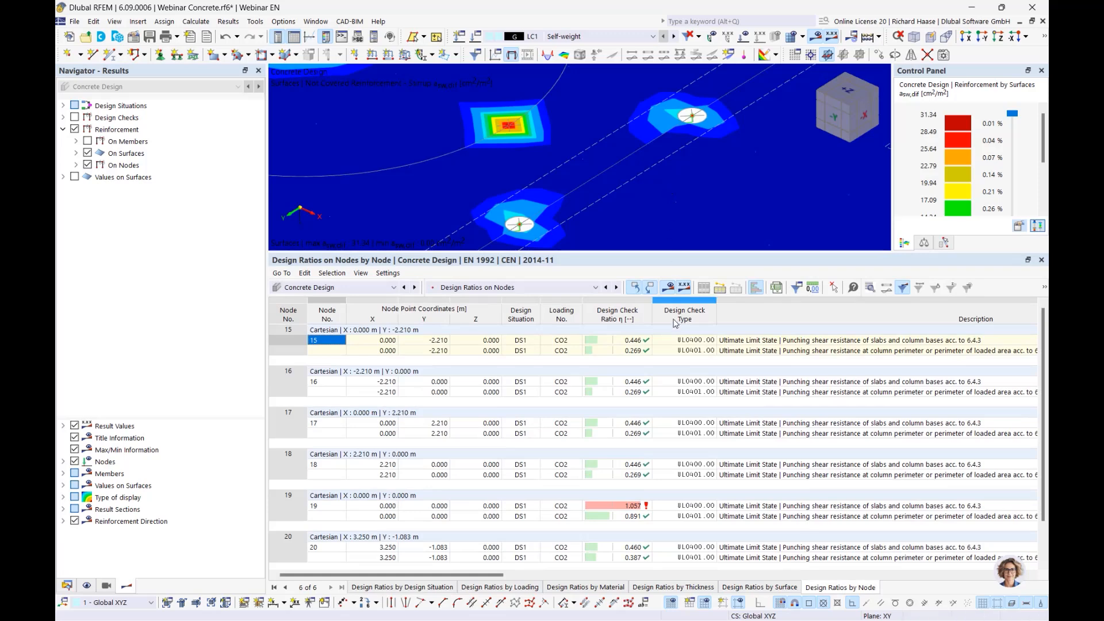
{"action": "left_click", "coordinate": [795, 509]}
{"action": "scroll", "coordinate": [495, 158], "scroll_direction": "down", "scroll_amount": 5}
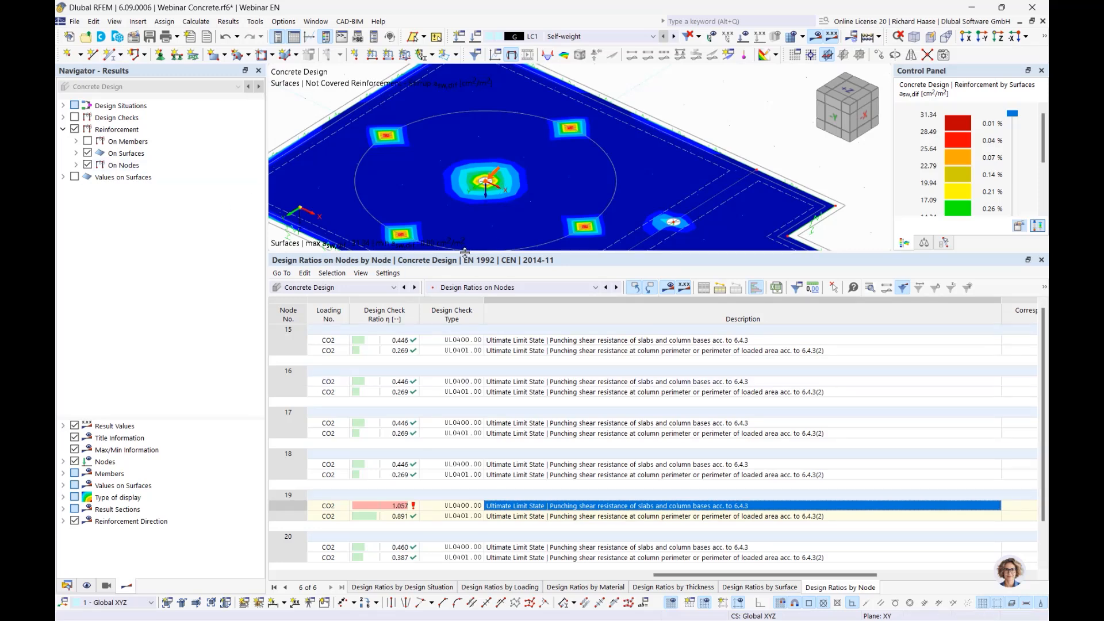
{"action": "left_click_drag", "start_coordinate": [466, 253], "coordinate": [485, 409]}
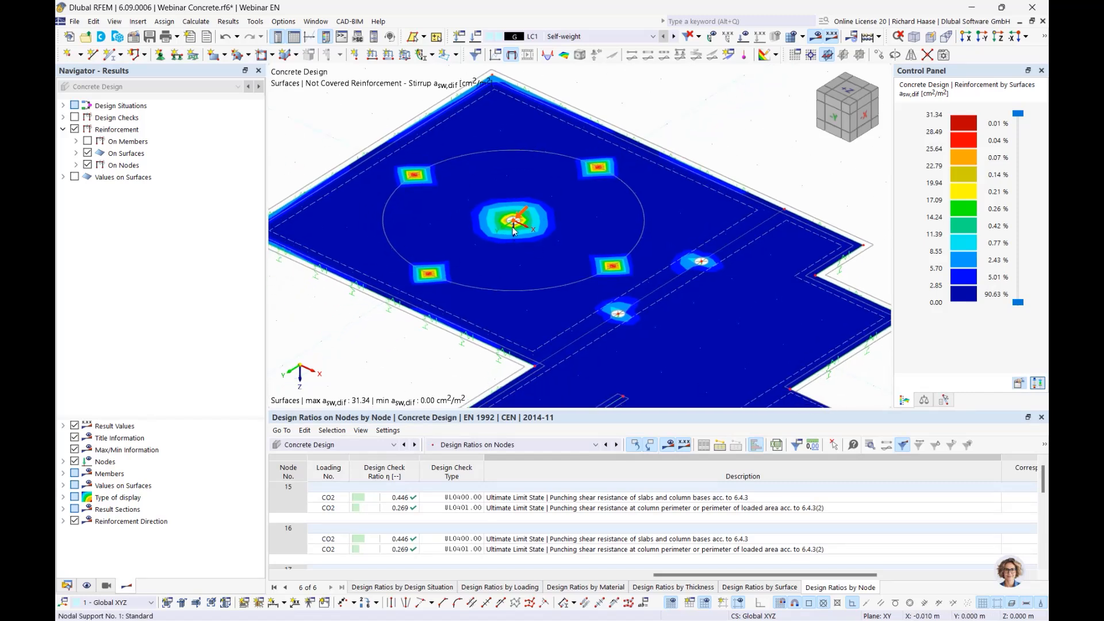
- Create a new punching reinforcement for node 19 at the circle's centre, with vertical type and uniform distances
{"action": "mouse_move", "coordinate": [513, 230]}
{"action": "double_click", "coordinate": [513, 223]}
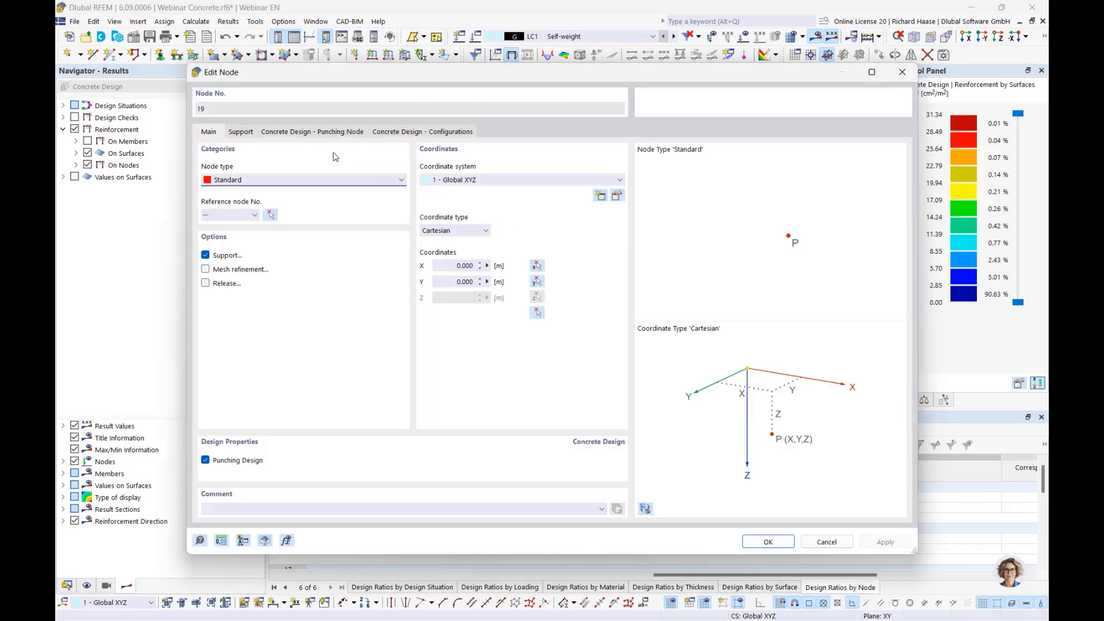
{"action": "left_click", "coordinate": [312, 131]}
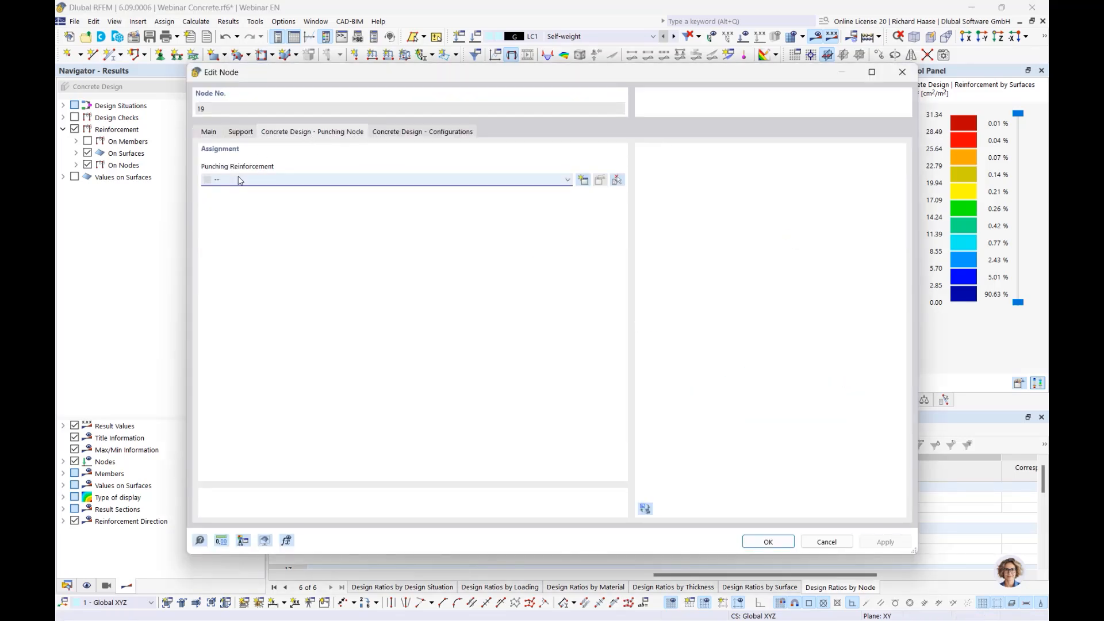
{"action": "left_click", "coordinate": [583, 180]}
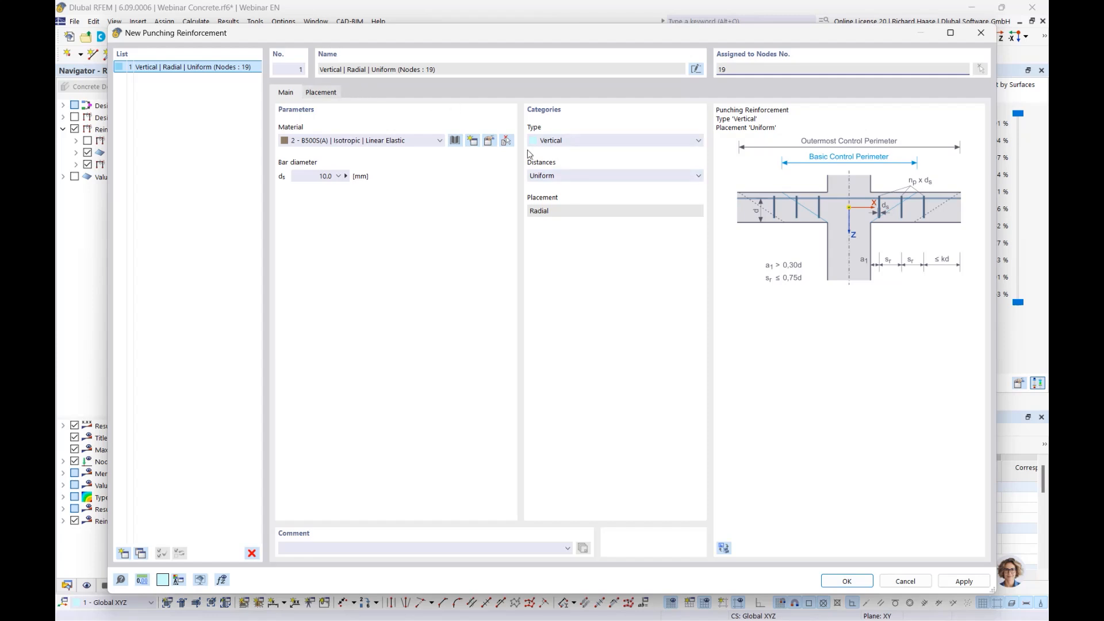
{"action": "left_click", "coordinate": [567, 175]}
{"action": "left_click", "coordinate": [561, 175]}
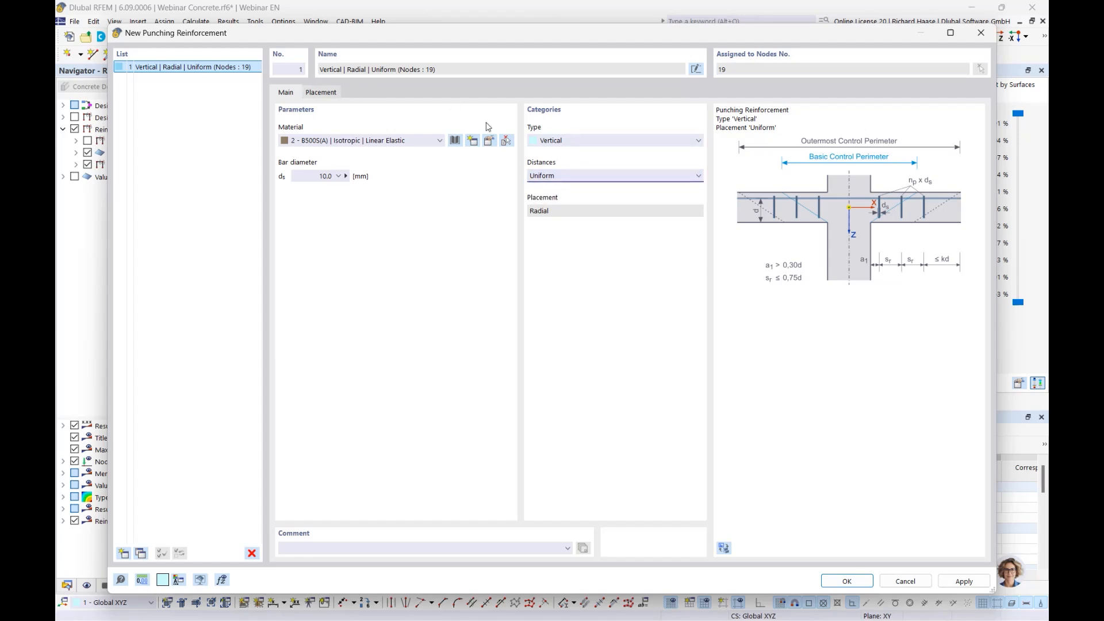
- Give the punching reinforcement 5 perimeters with 16 legs each, accept deleting the existing results, and recalculate the concrete design
{"action": "left_click", "coordinate": [310, 92]}
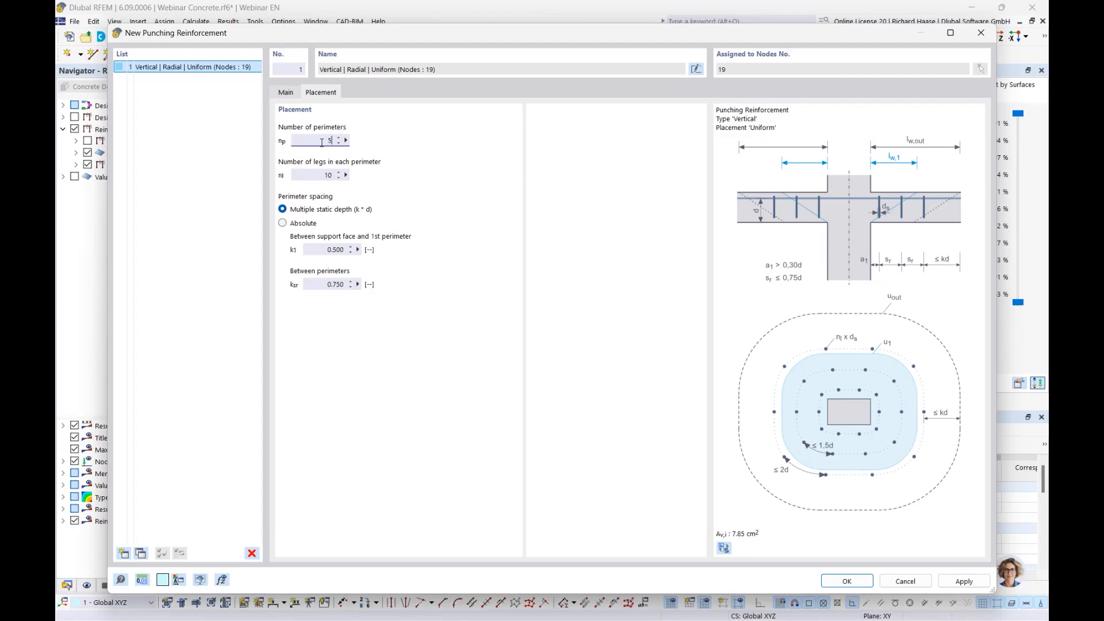
{"action": "left_click", "coordinate": [312, 175]}
{"action": "left_click", "coordinate": [852, 582]}
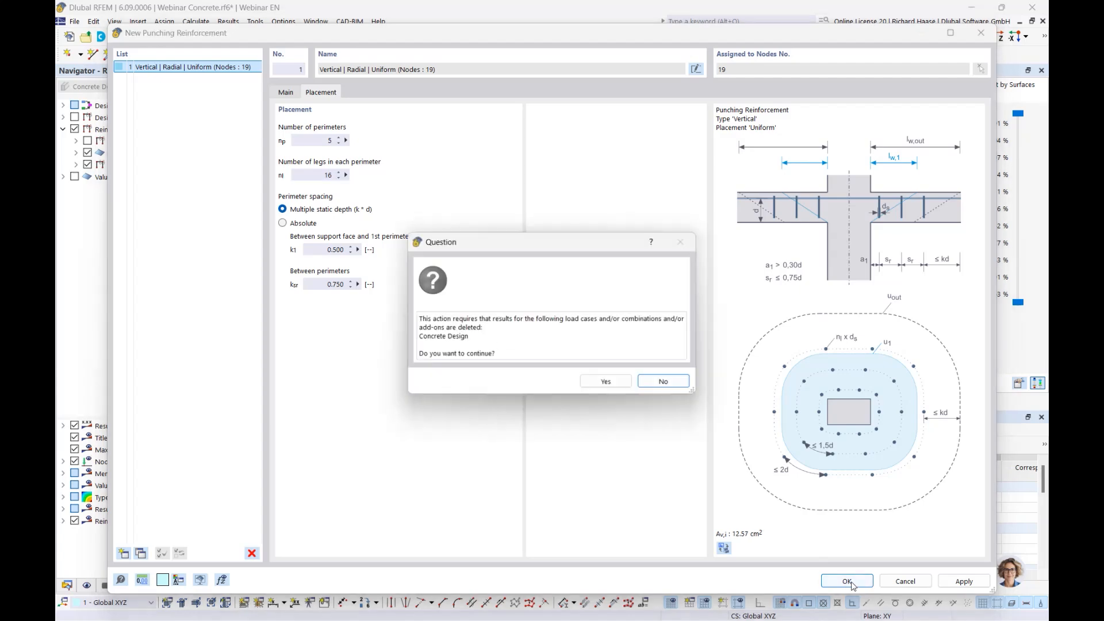
{"action": "left_click", "coordinate": [620, 384]}
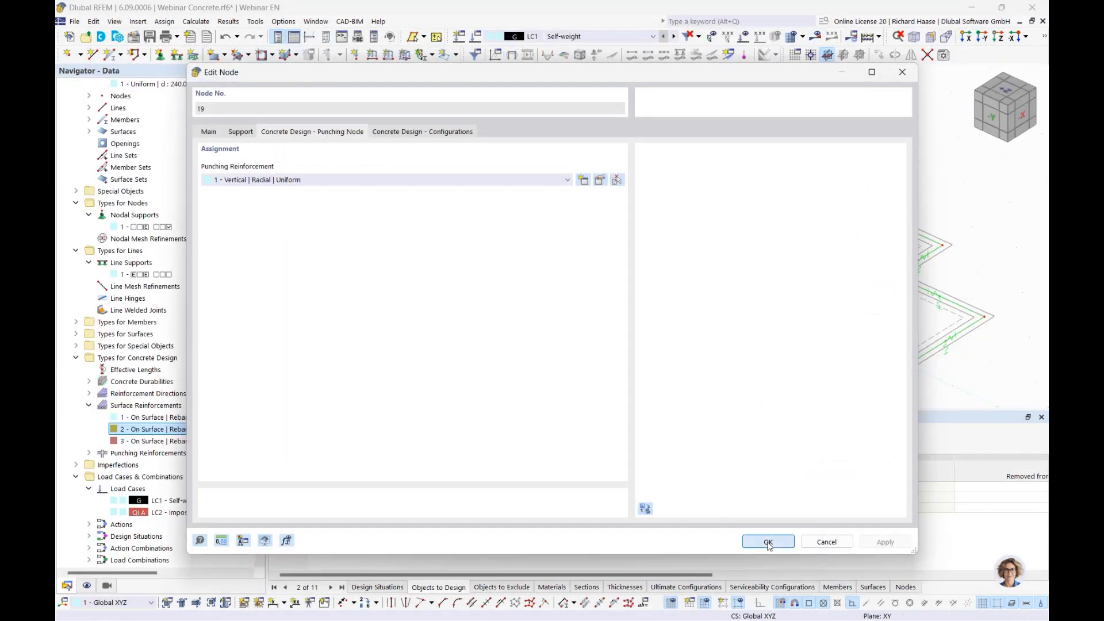
{"action": "left_click", "coordinate": [769, 542]}
{"action": "left_click", "coordinate": [665, 446]}
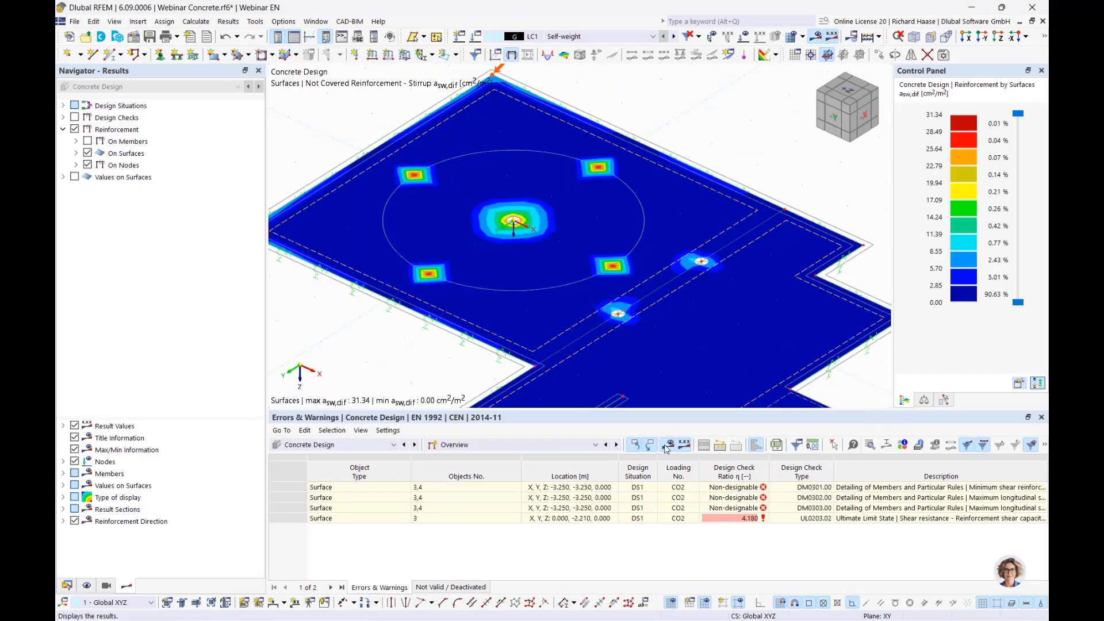
- Examine the design ratios on nodes by design situation for node 19 in the enlarged results table
{"action": "left_click", "coordinate": [451, 445]}
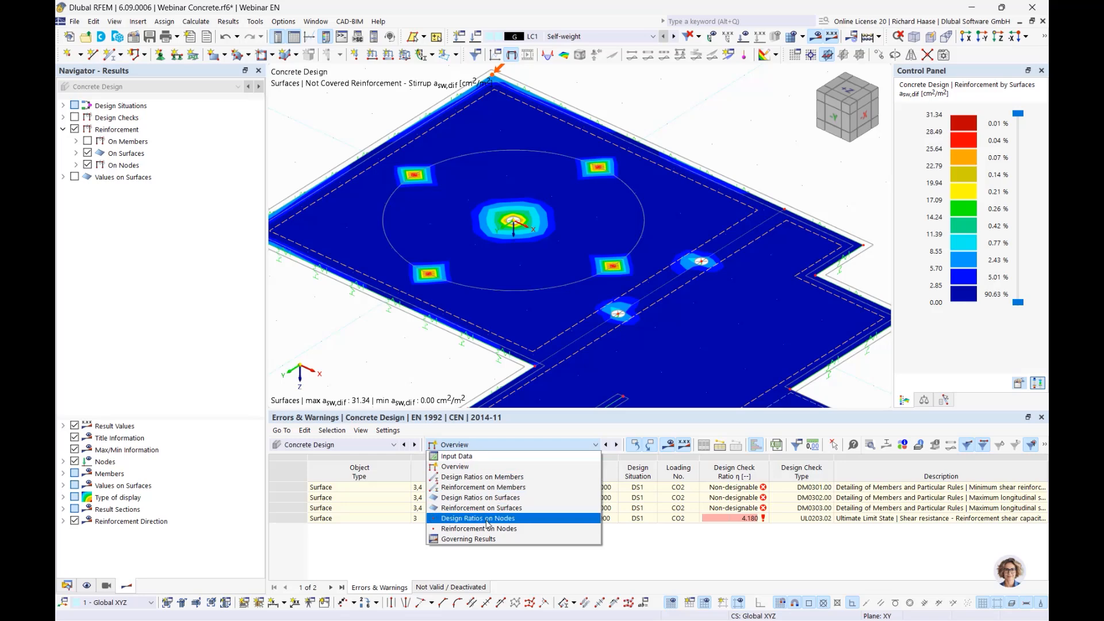
{"action": "left_click", "coordinate": [487, 519]}
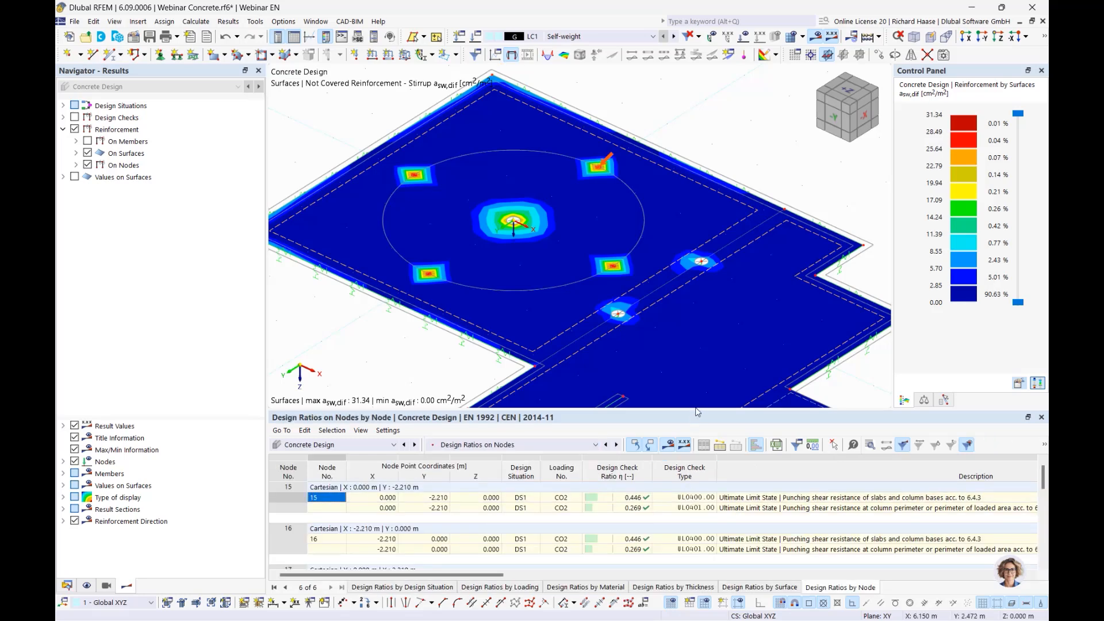
{"action": "left_click_drag", "start_coordinate": [697, 409], "coordinate": [695, 277]}
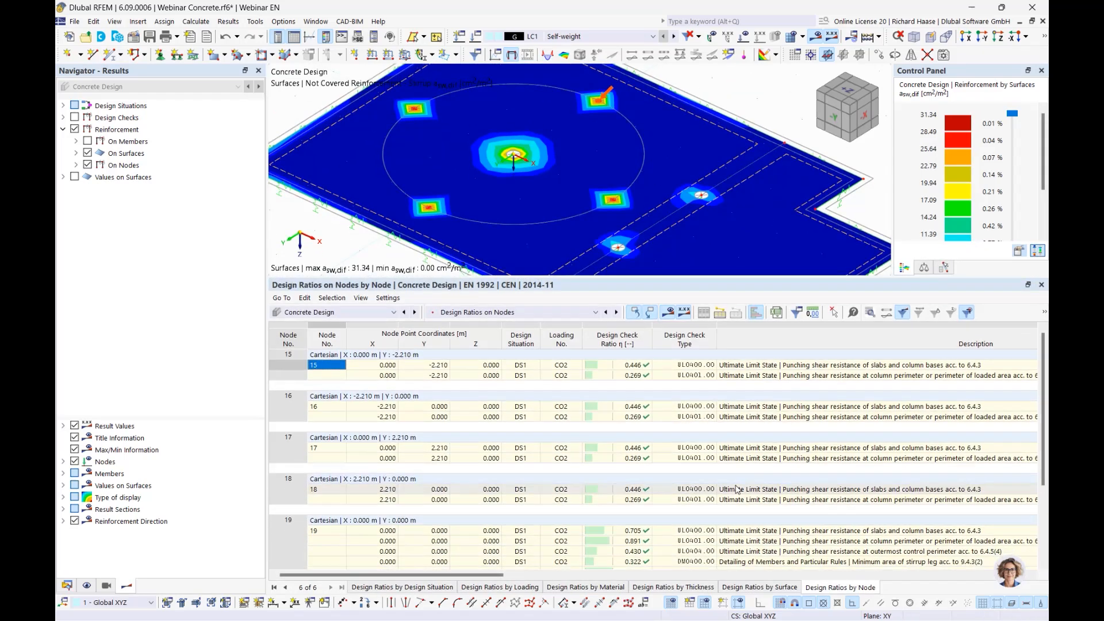
{"action": "left_click", "coordinate": [448, 587]}
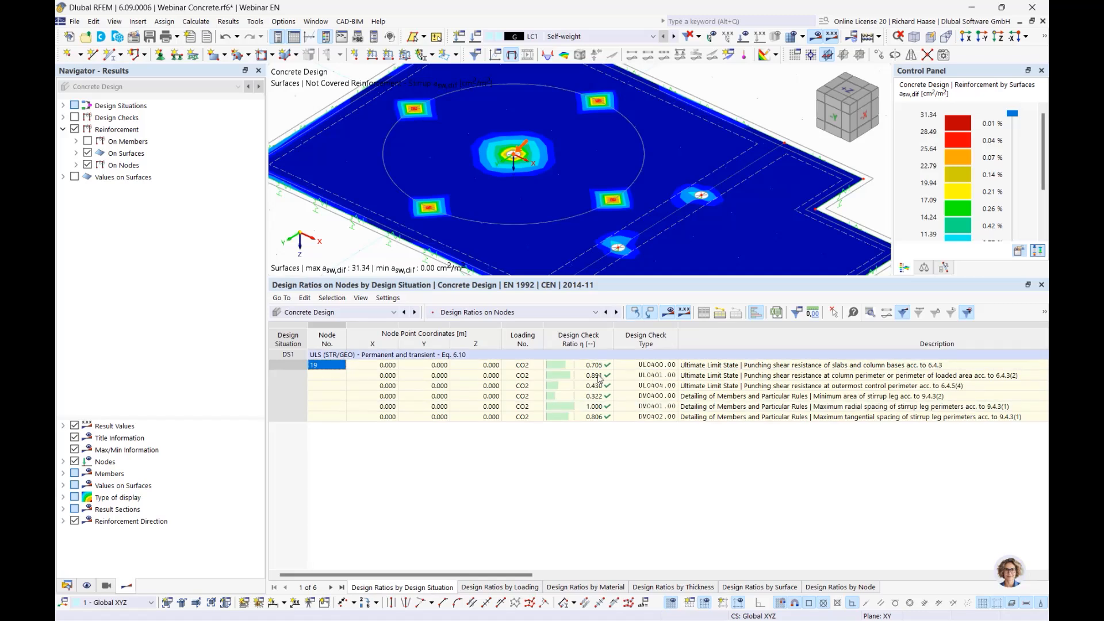
- Display only the design check UL0400 on nodes in the model, hiding the member and surface checks and the reinforcement results
{"action": "left_click", "coordinate": [77, 165]}
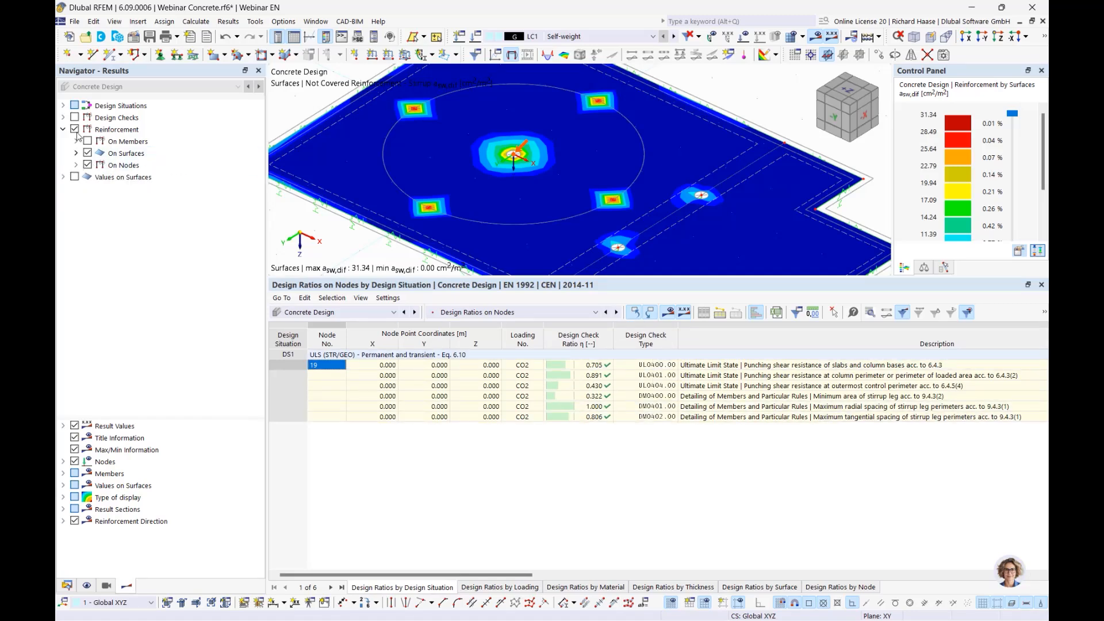
{"action": "left_click", "coordinate": [63, 118]}
{"action": "left_click", "coordinate": [75, 117]}
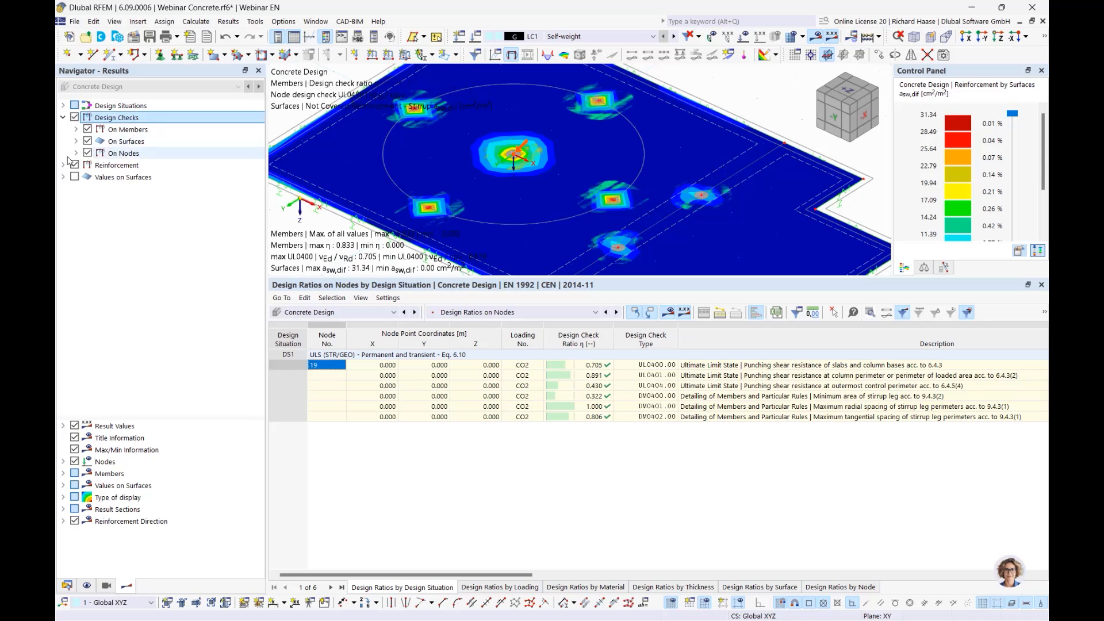
{"action": "left_click", "coordinate": [63, 165]}
{"action": "left_click", "coordinate": [88, 130]}
{"action": "left_click", "coordinate": [87, 141]}
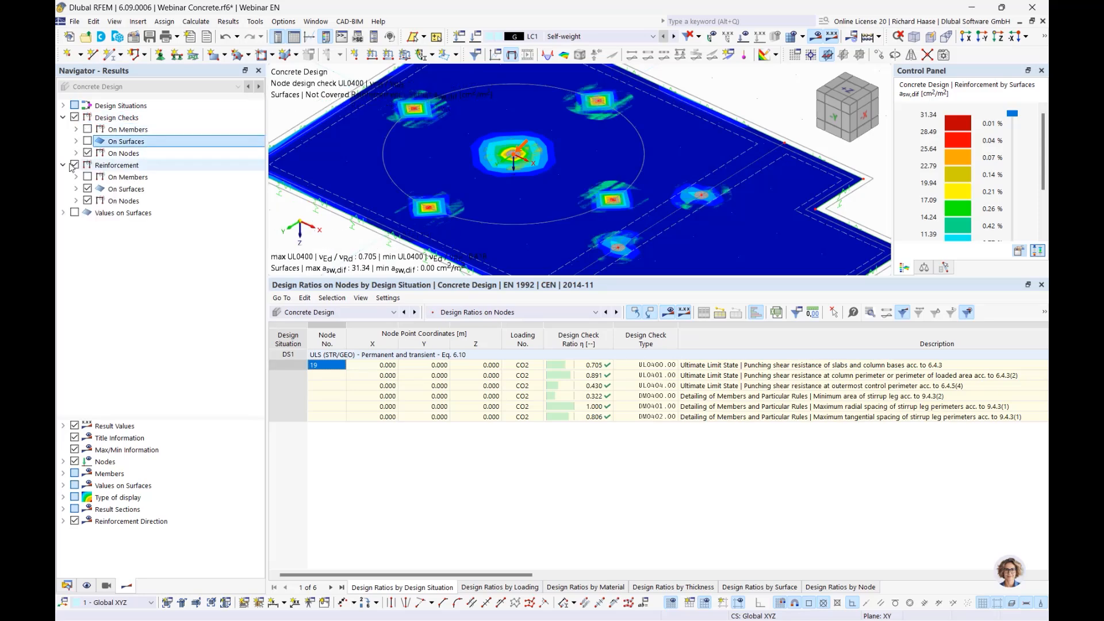
{"action": "left_click", "coordinate": [75, 165]}
{"action": "left_click", "coordinate": [76, 153]}
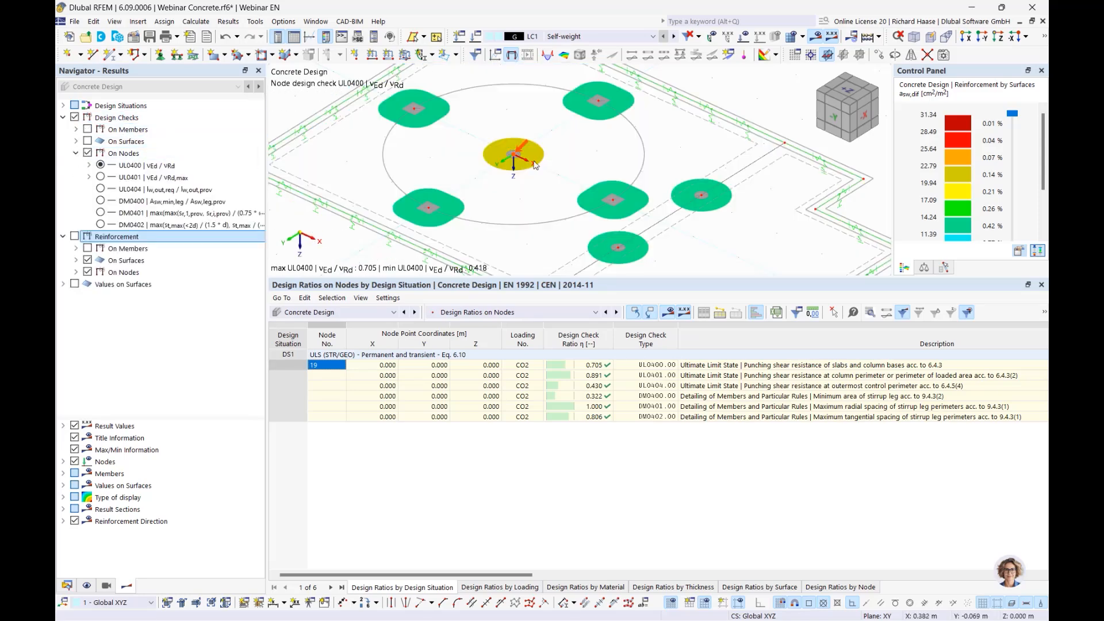
- Show the result values on the slab in the +Z plan view and enlarge the model area
{"action": "left_click", "coordinate": [75, 284]}
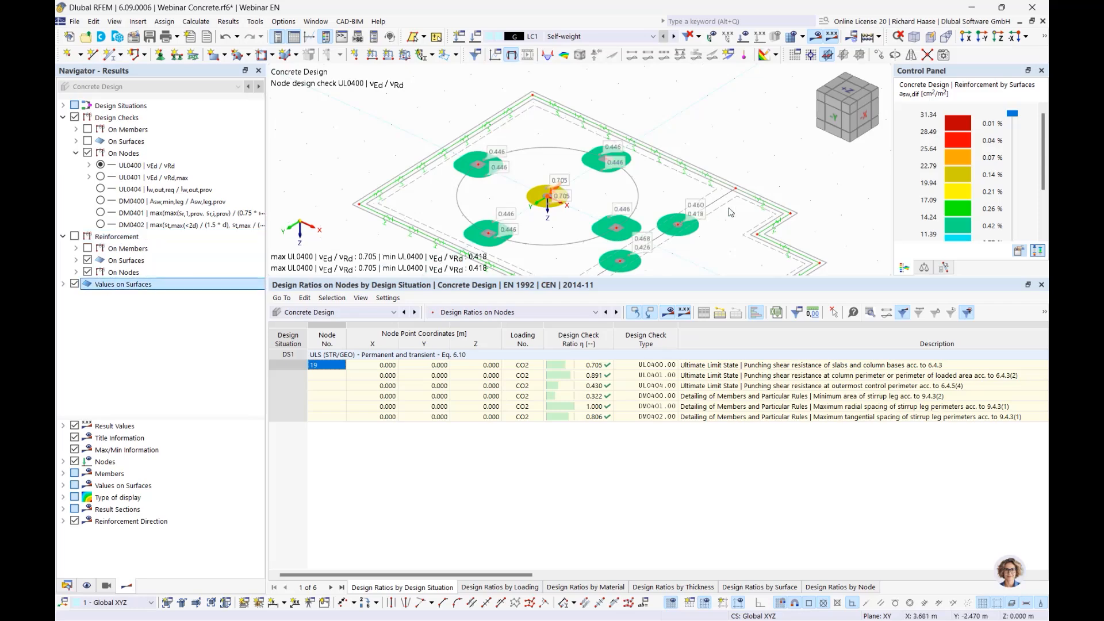
{"action": "left_click", "coordinate": [847, 89]}
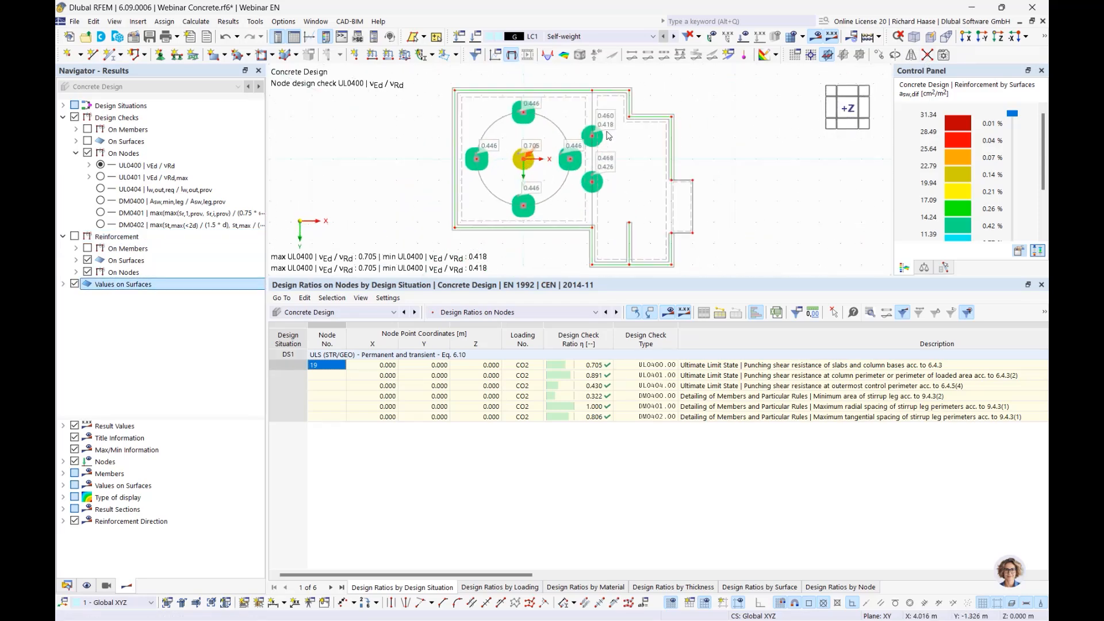
{"action": "scroll", "coordinate": [614, 132], "scroll_direction": "up", "scroll_amount": 2}
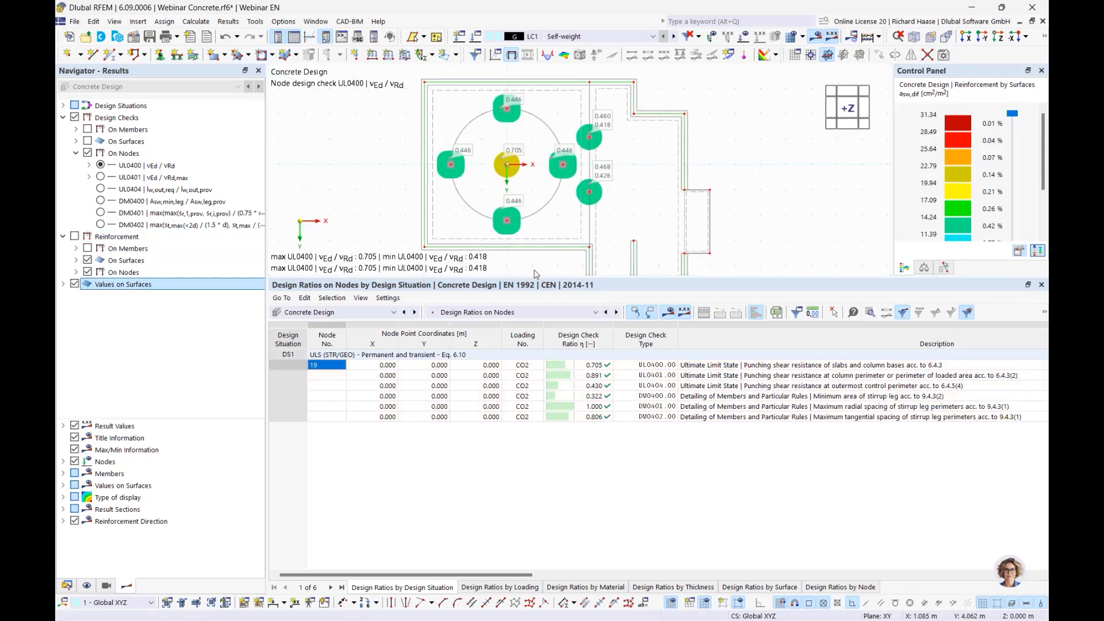
{"action": "left_click_drag", "start_coordinate": [534, 278], "coordinate": [536, 446]}
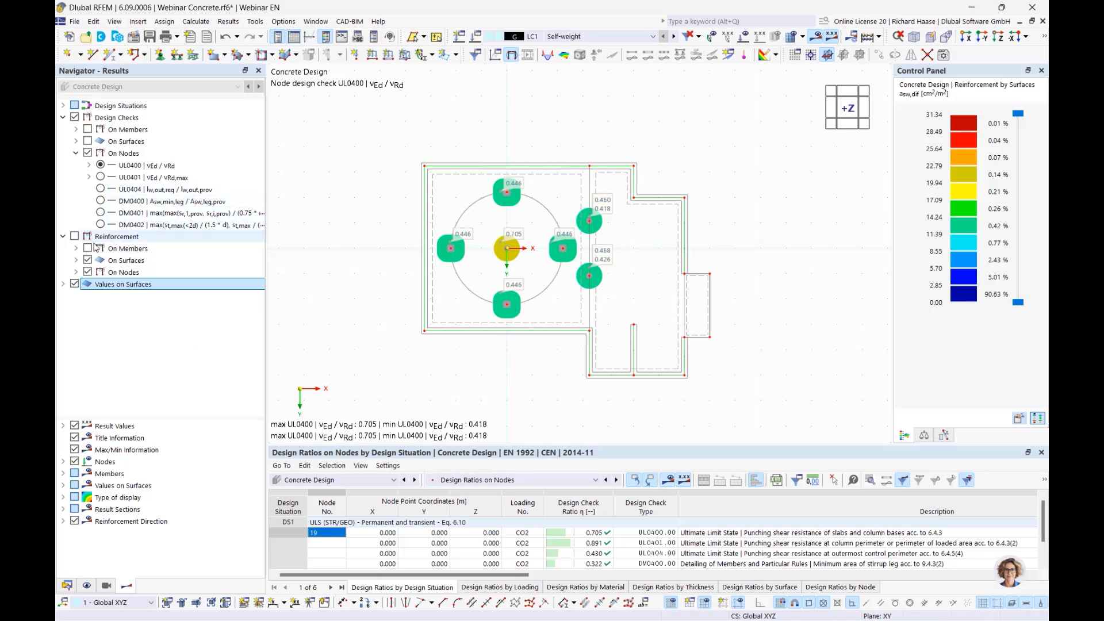
- Overlay the not covered stirrup reinforcement of the surfaces on the node checks and display the results as isolines
{"action": "left_click", "coordinate": [75, 237]}
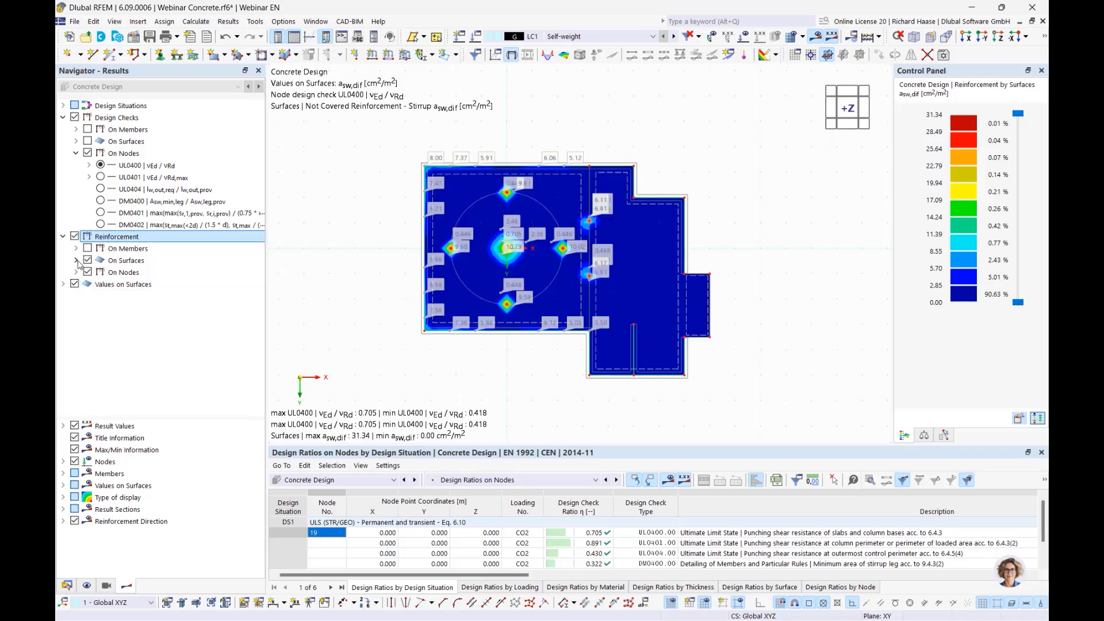
{"action": "left_click", "coordinate": [75, 261]}
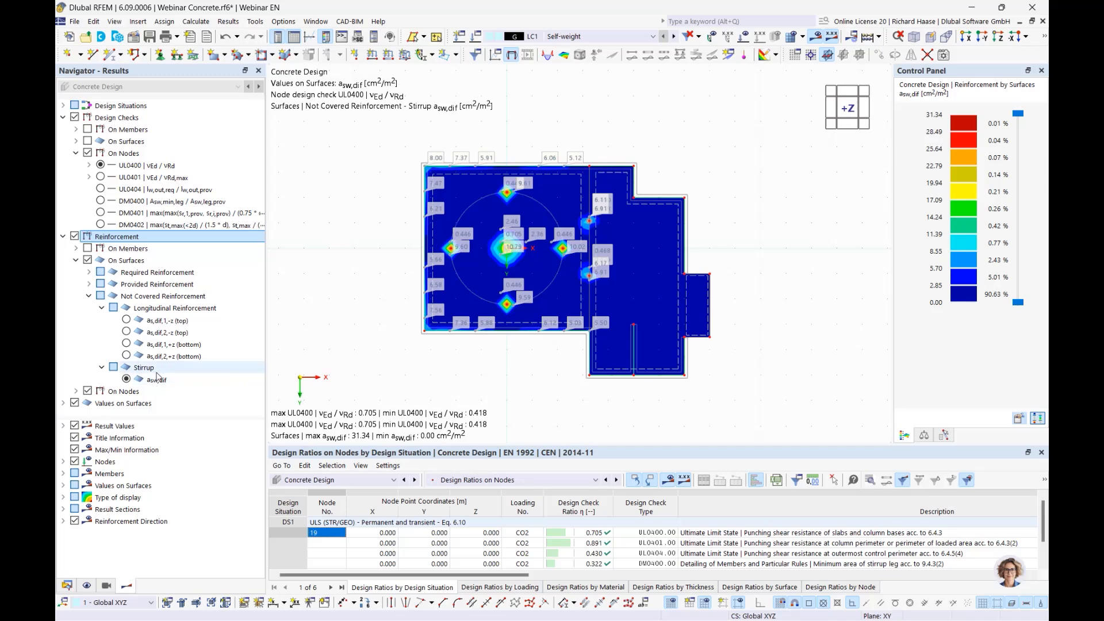
{"action": "scroll", "coordinate": [478, 254], "scroll_direction": "up", "scroll_amount": 3}
{"action": "scroll", "coordinate": [478, 253], "scroll_direction": "up", "scroll_amount": 3}
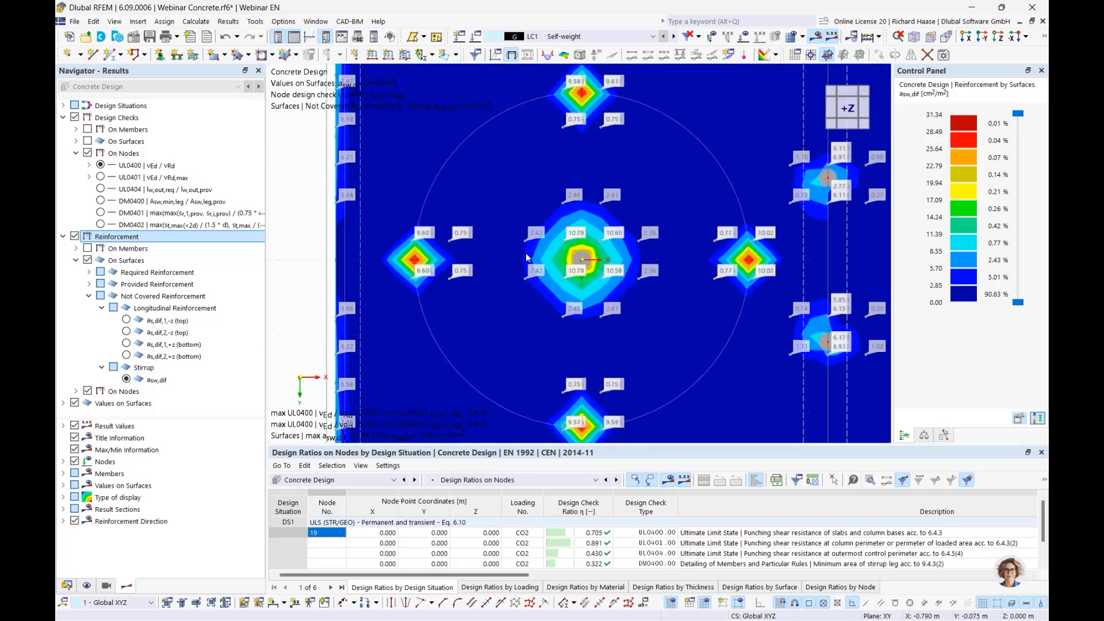
{"action": "left_click", "coordinate": [776, 55]}
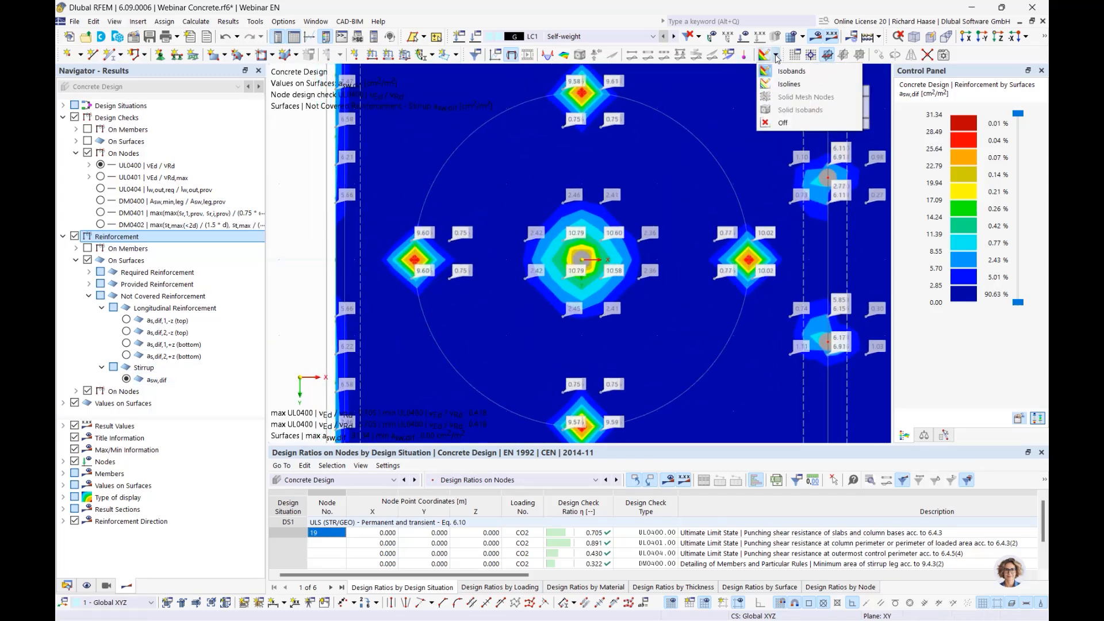
{"action": "left_click", "coordinate": [789, 85]}
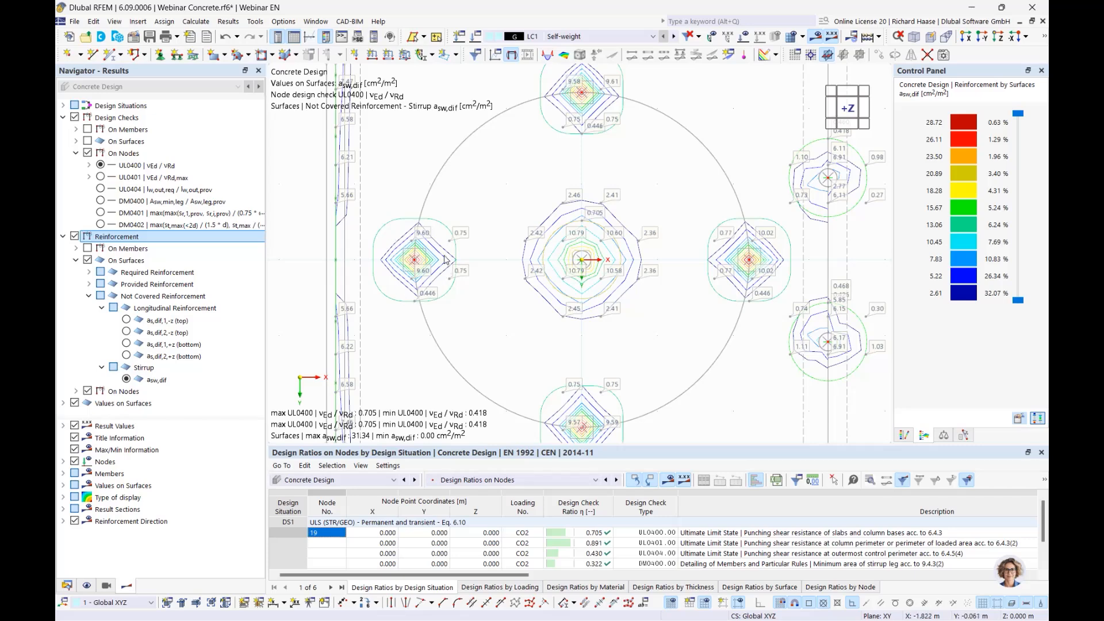
- Compare the isolines of the not covered stirrup reinforcement with the punching control perimeters around each column node
{"action": "middle_click_drag", "start_coordinate": [592, 167], "coordinate": [538, 228]}
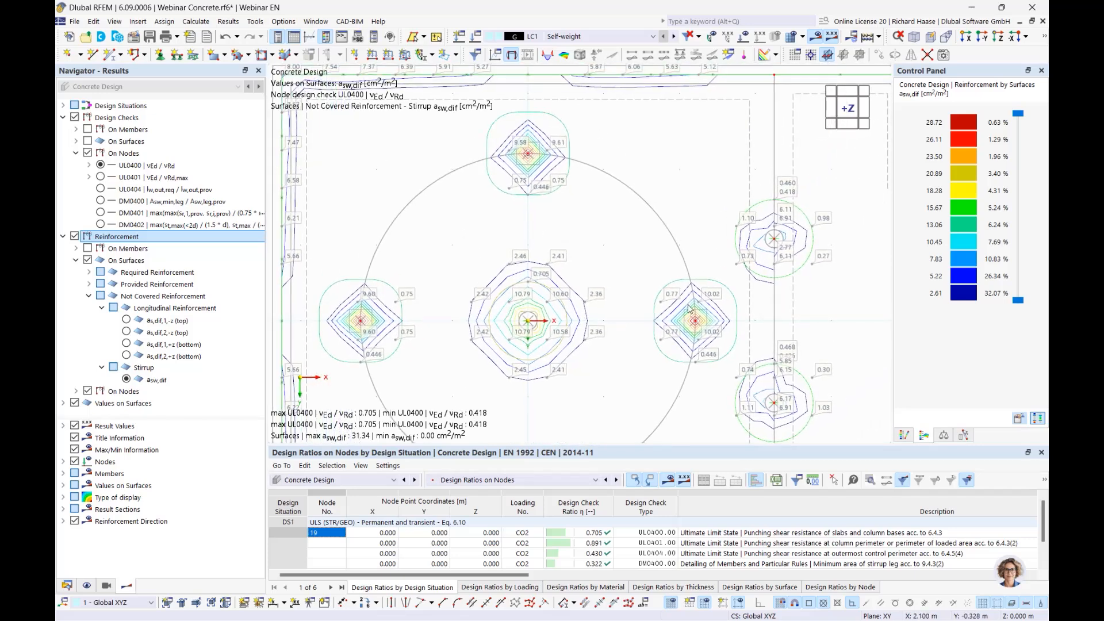
{"action": "middle_click_drag", "start_coordinate": [769, 228], "coordinate": [745, 208]}
{"action": "middle_click_drag", "start_coordinate": [788, 266], "coordinate": [758, 230]}
{"action": "scroll", "coordinate": [756, 228], "scroll_direction": "up", "scroll_amount": 2}
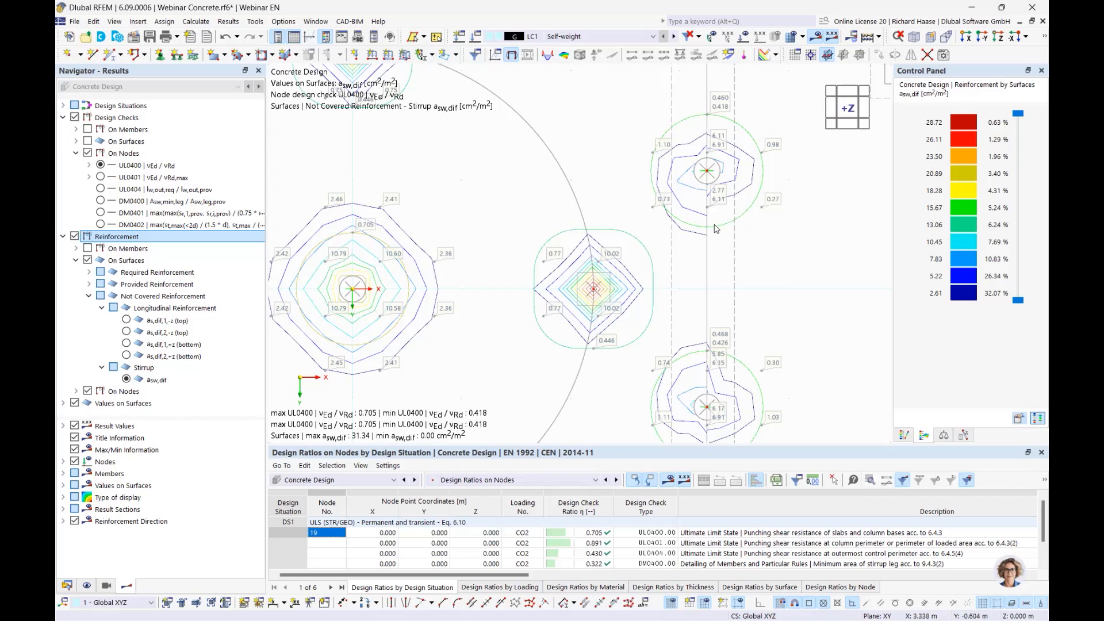
{"action": "scroll", "coordinate": [549, 310], "scroll_direction": "down", "scroll_amount": 3}
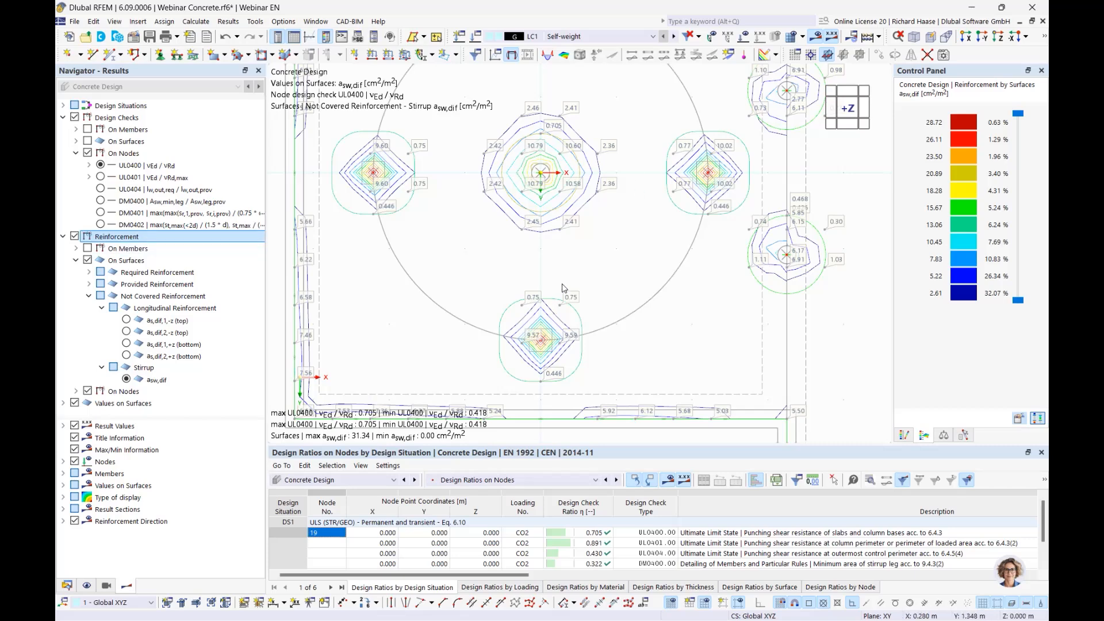
{"action": "scroll", "coordinate": [610, 301], "scroll_direction": "down", "scroll_amount": 2}
{"action": "scroll", "coordinate": [618, 247], "scroll_direction": "up", "scroll_amount": 1}
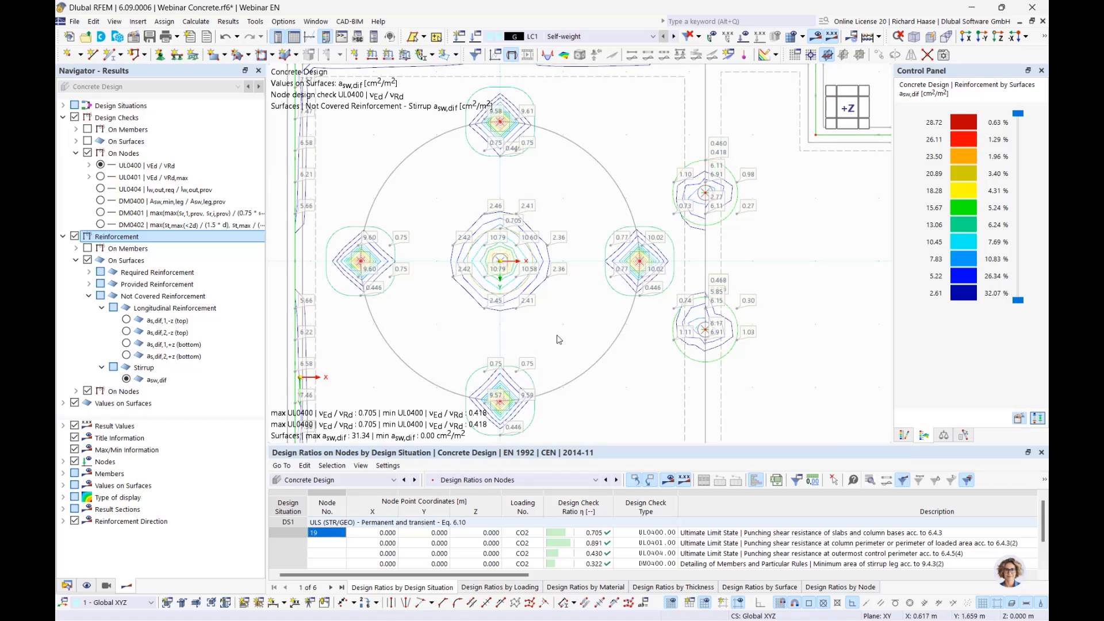
{"action": "scroll", "coordinate": [555, 335], "scroll_direction": "down", "scroll_amount": 1}
{"action": "middle_click_drag", "start_coordinate": [554, 333], "coordinate": [507, 327]}
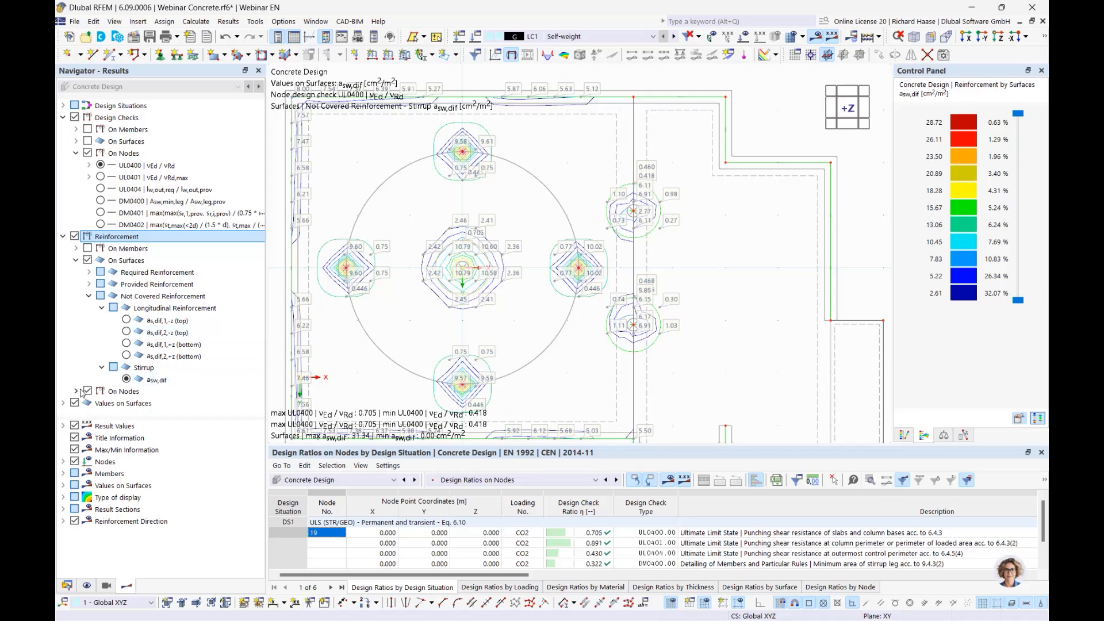
- Display the provided punching reinforcement Av,prov on nodes and switch the results to isobands
{"action": "double_click", "coordinate": [143, 391]}
{"action": "scroll", "coordinate": [144, 389], "scroll_direction": "down", "scroll_amount": 1}
{"action": "double_click", "coordinate": [145, 391]}
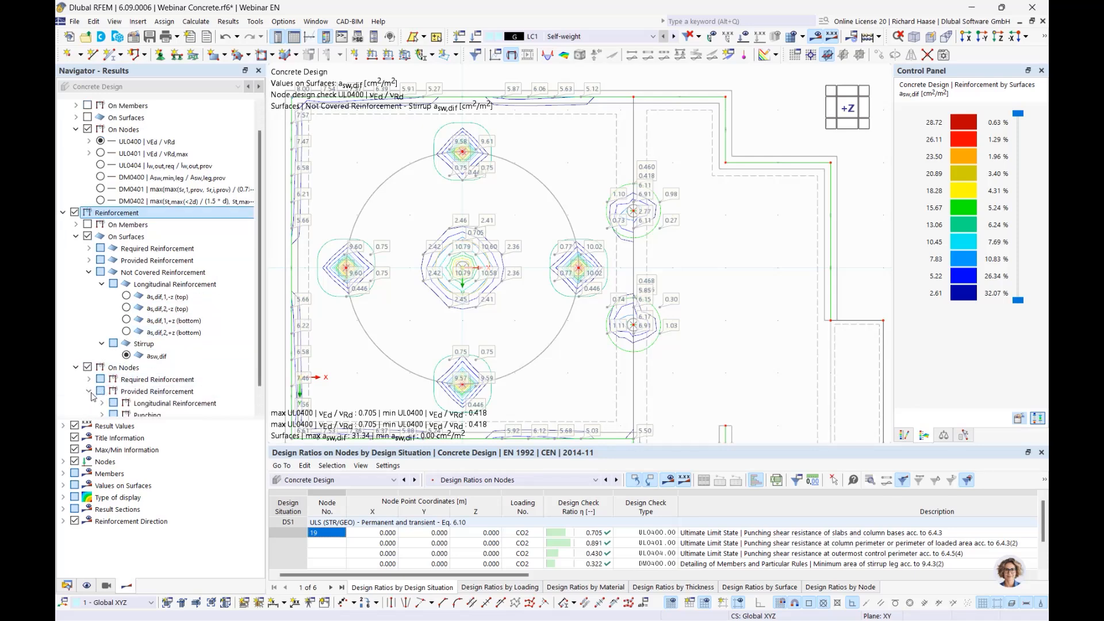
{"action": "scroll", "coordinate": [145, 396], "scroll_direction": "down", "scroll_amount": 1}
{"action": "double_click", "coordinate": [146, 391]}
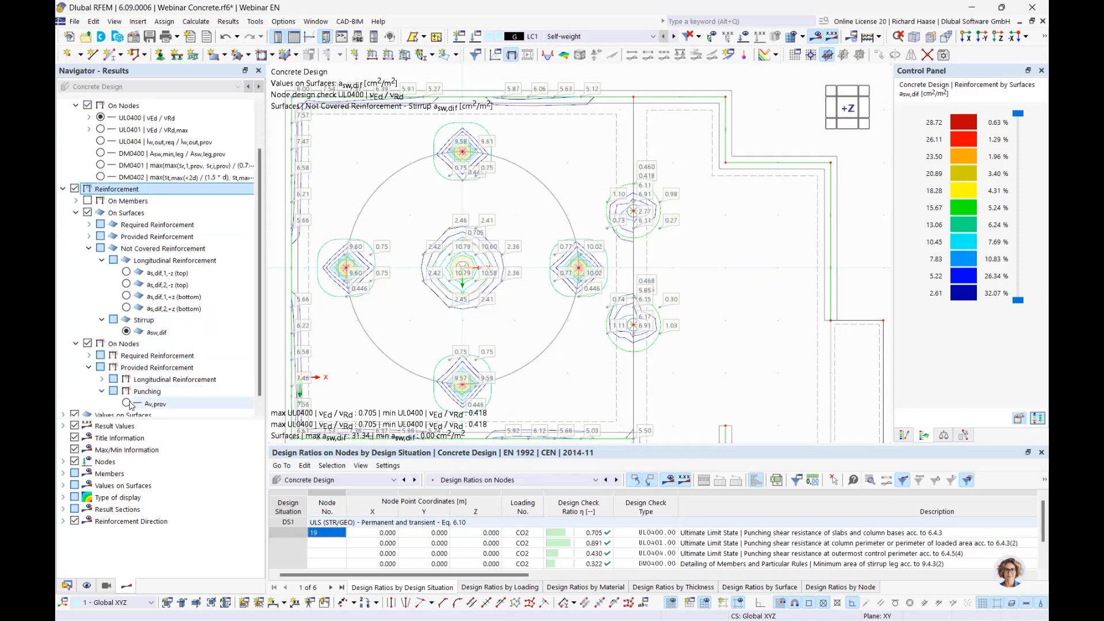
{"action": "left_click", "coordinate": [126, 403]}
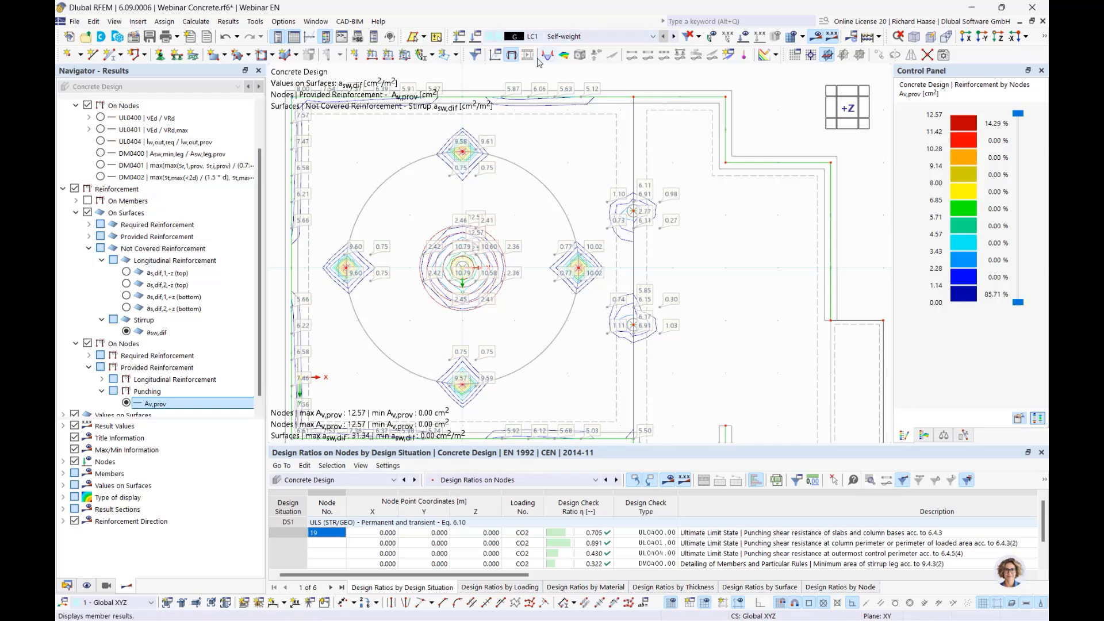
{"action": "left_click", "coordinate": [775, 55]}
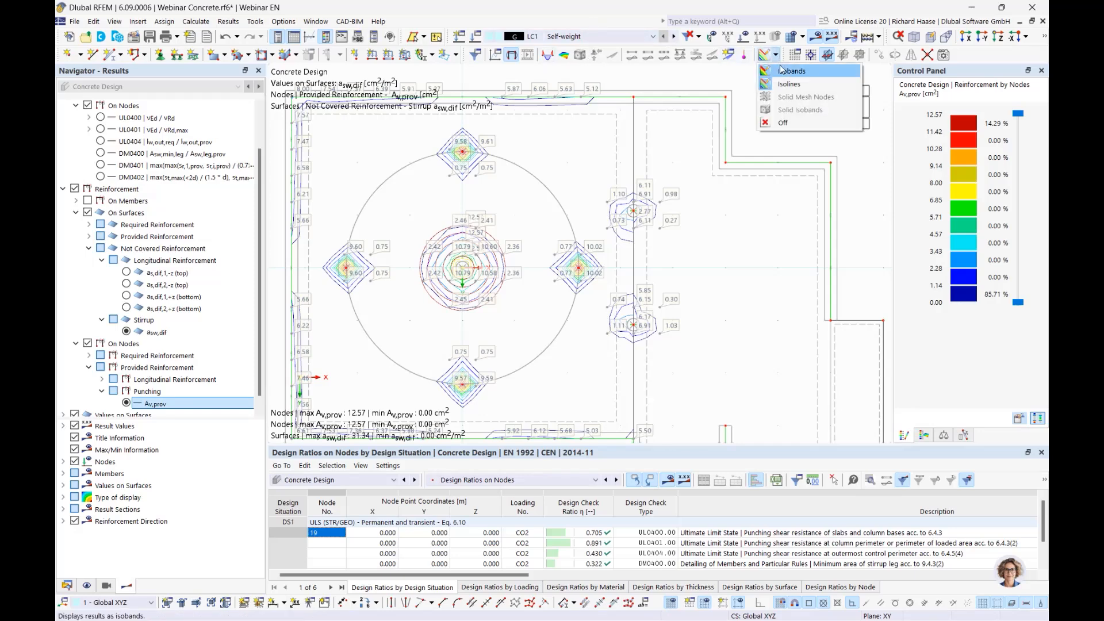
{"action": "left_click", "coordinate": [782, 72]}
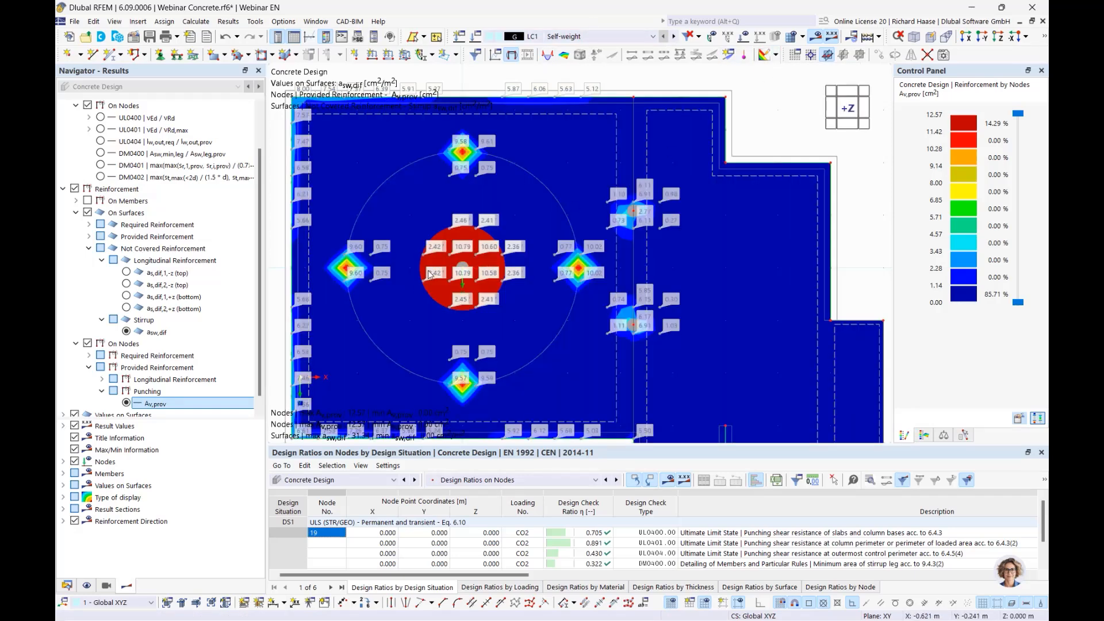
- Toggle the reinforcement on nodes to compare the punching reinforcement area with the not covered stirrup reinforcement, leaving it hidden
{"action": "left_click", "coordinate": [88, 343]}
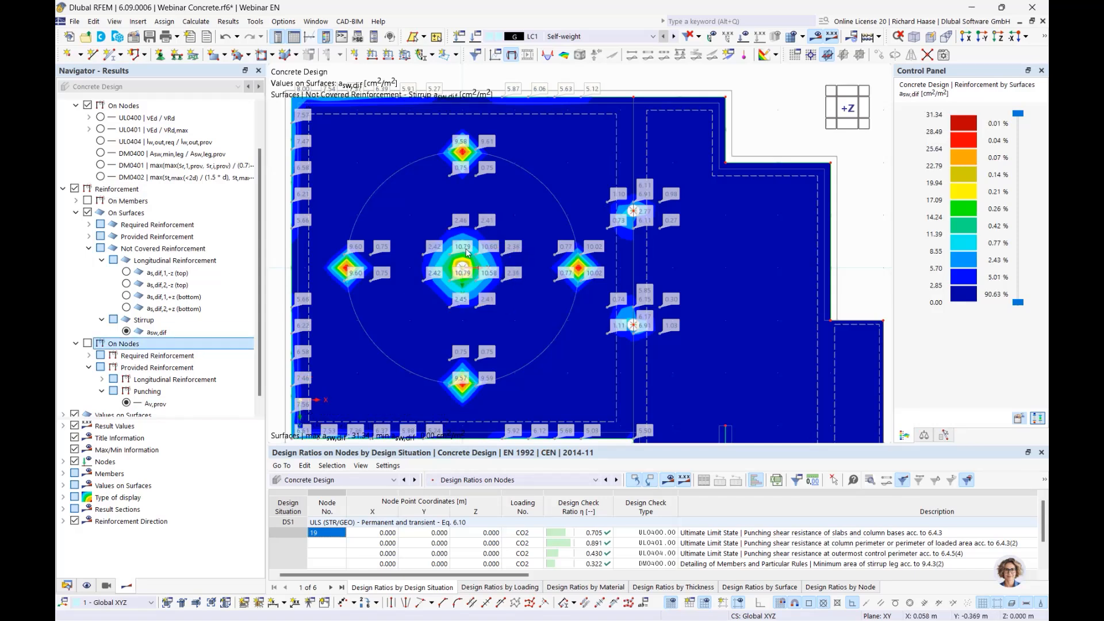
{"action": "left_click", "coordinate": [87, 343]}
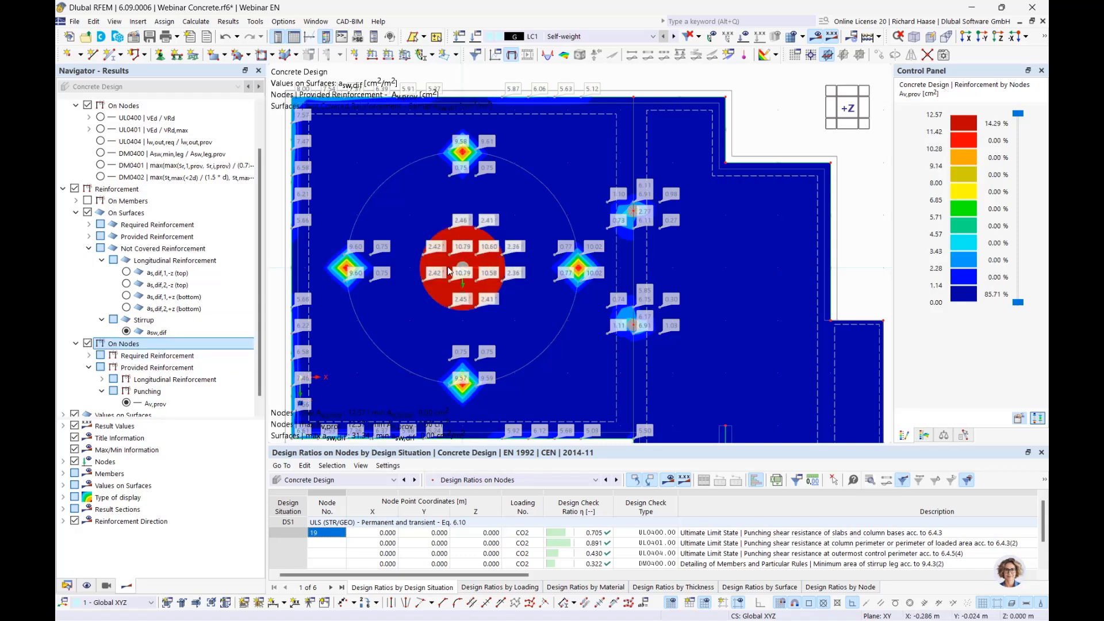
{"action": "left_click", "coordinate": [87, 344]}
{"action": "left_click", "coordinate": [87, 343]}
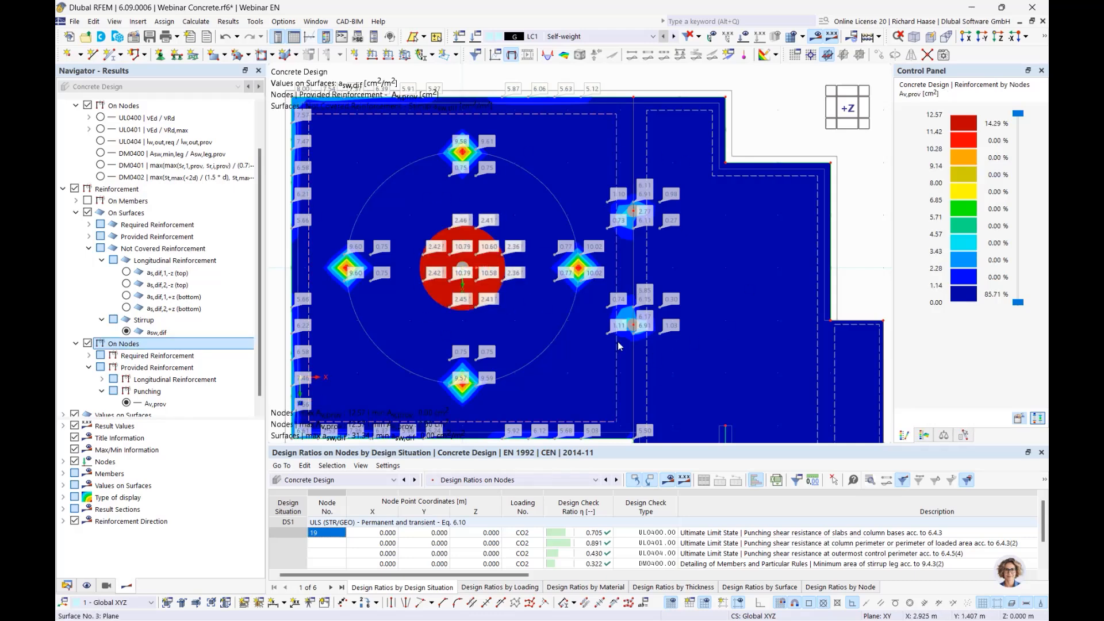
{"action": "mouse_move", "coordinate": [619, 346]}
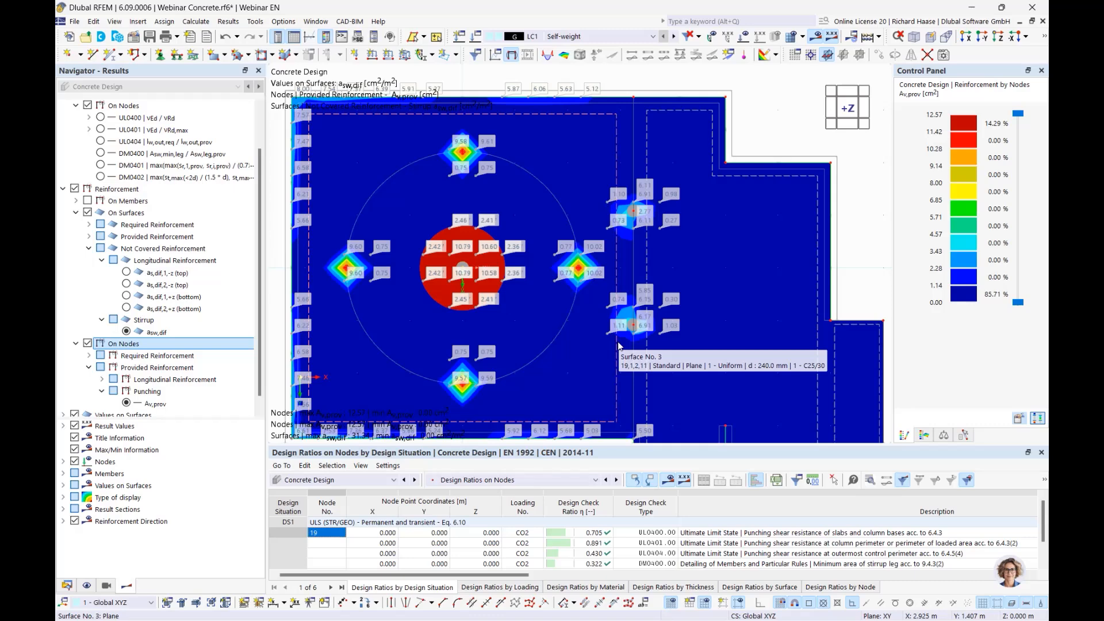
{"action": "left_click", "coordinate": [87, 344]}
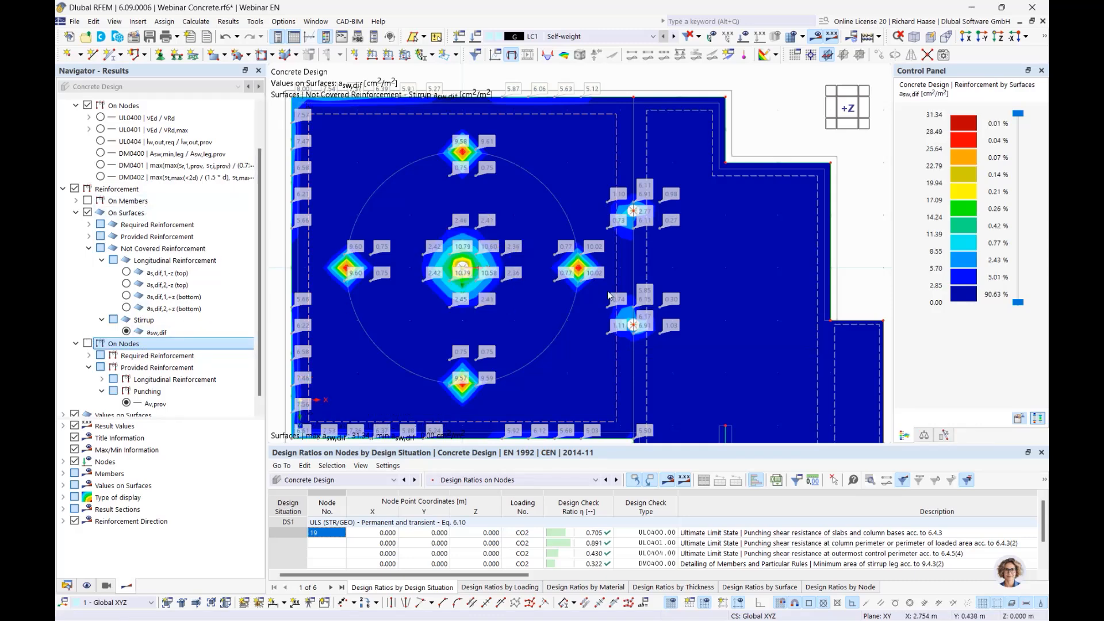
- Enlarge the model view above the results table and hide the not covered reinforcement results on surfaces
{"action": "left_click_drag", "start_coordinate": [609, 445], "coordinate": [610, 451]}
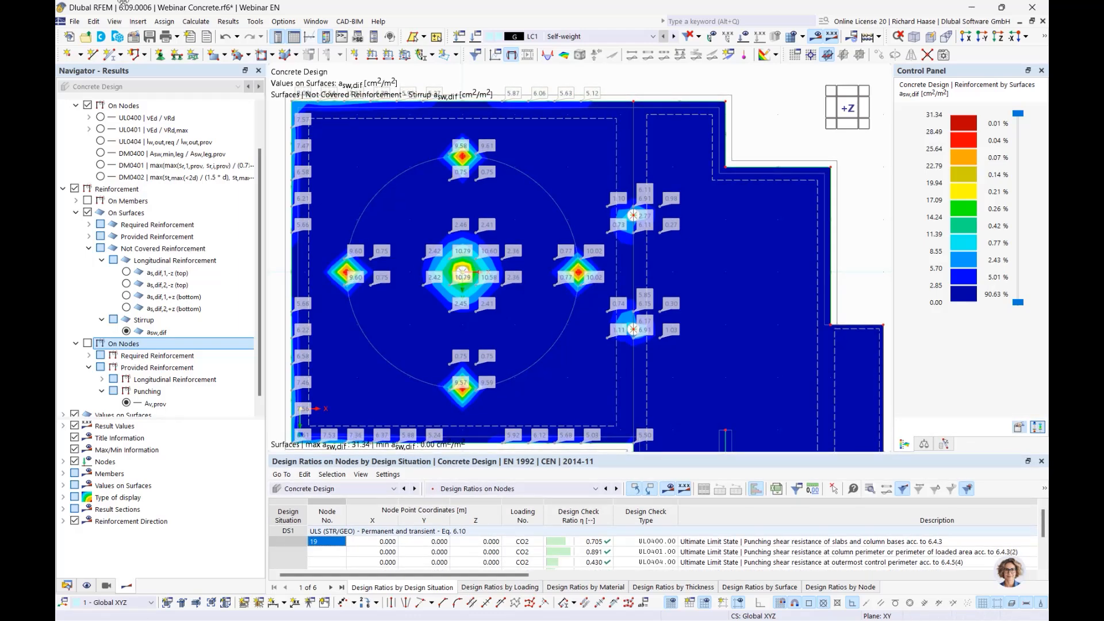
{"action": "scroll", "coordinate": [208, 259], "scroll_direction": "up", "scroll_amount": 2}
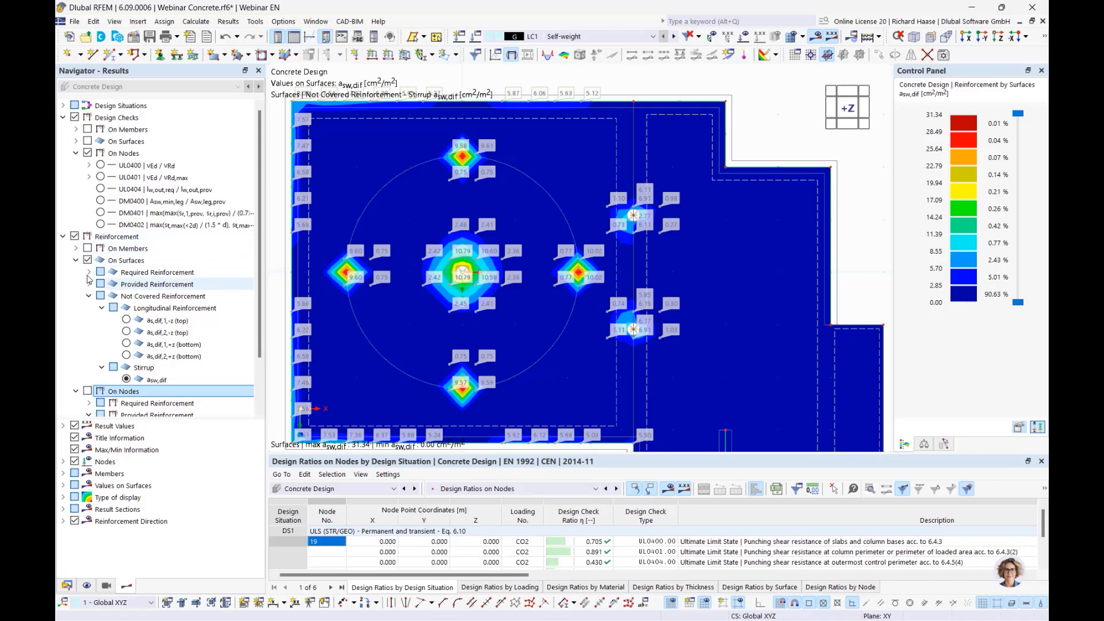
{"action": "left_click", "coordinate": [76, 260]}
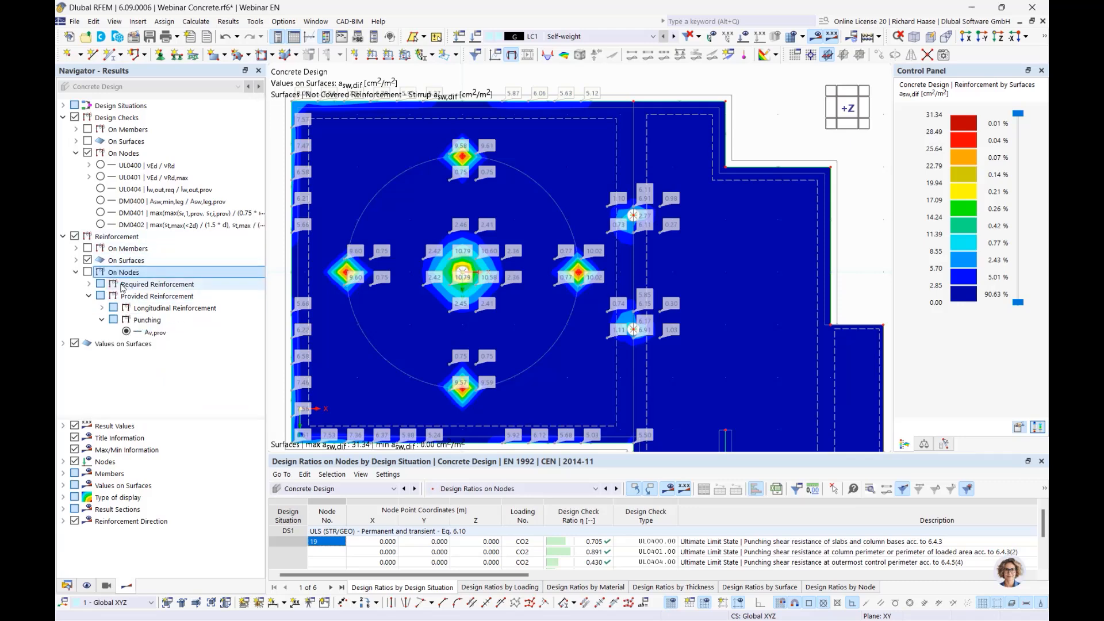
{"action": "left_click", "coordinate": [88, 261]}
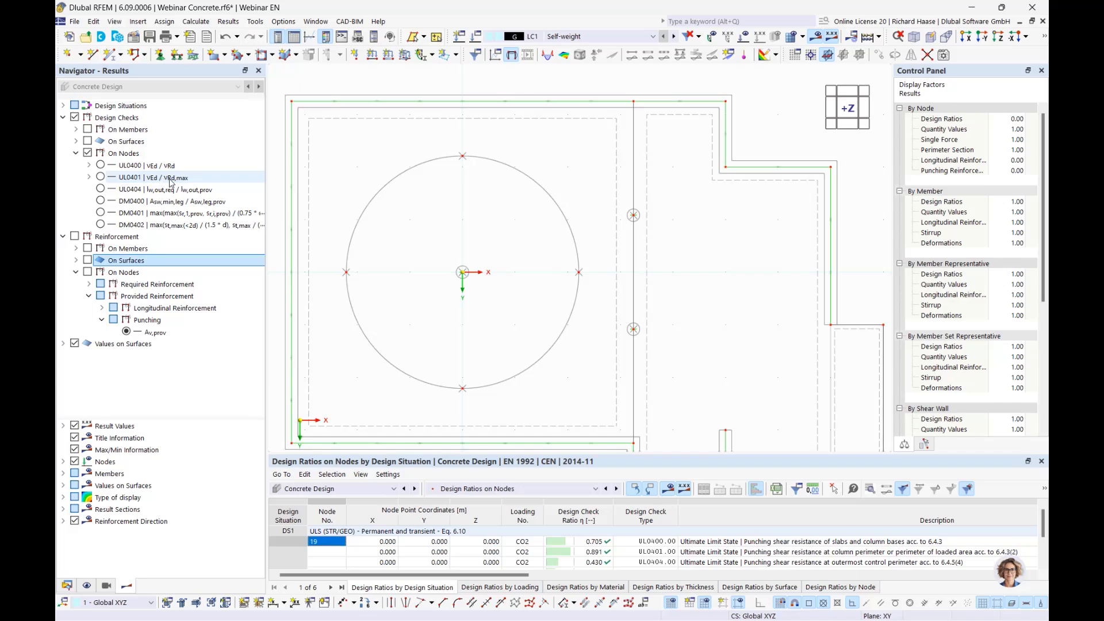
- Show the node design check UL0401 vEd / vRd,max for the columns, and hide the node checks again
{"action": "left_click", "coordinate": [89, 178]}
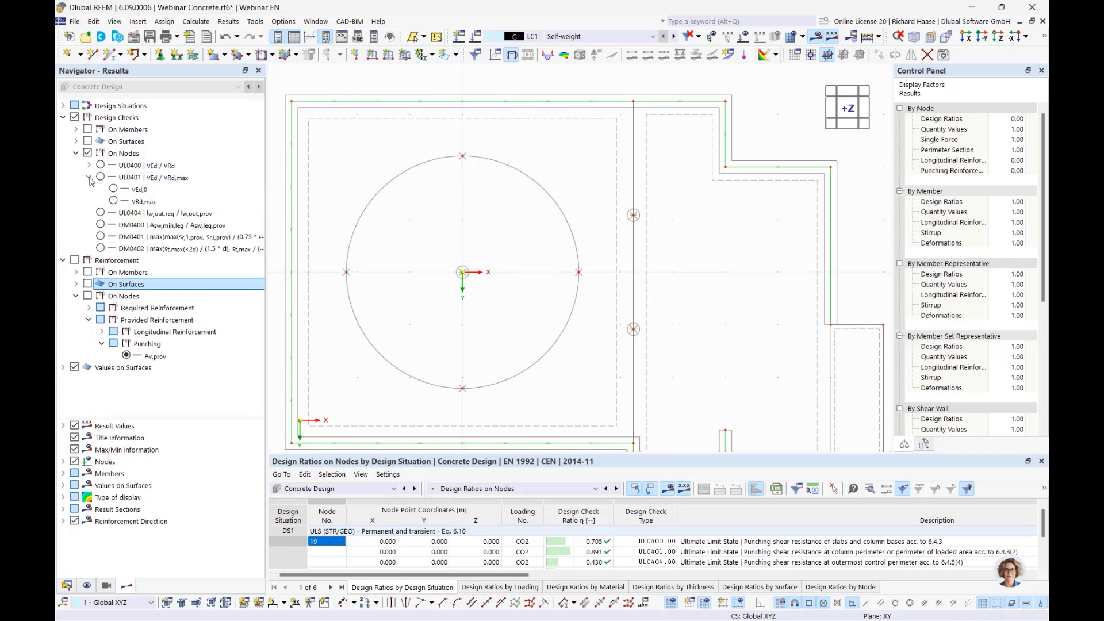
{"action": "left_click", "coordinate": [100, 177]}
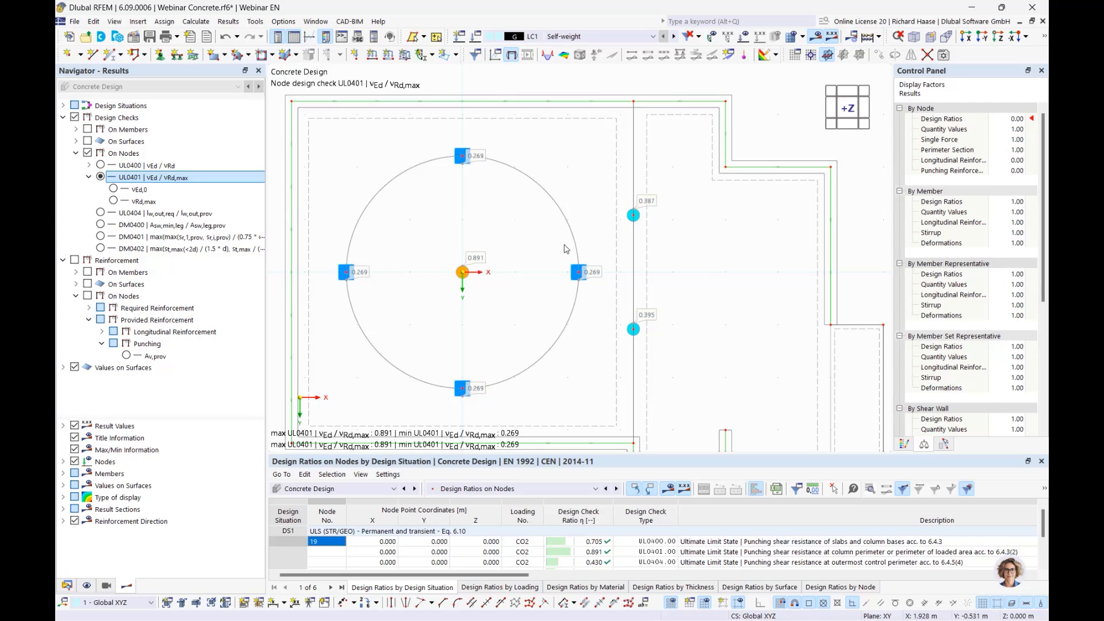
{"action": "left_click", "coordinate": [87, 153]}
{"action": "left_click", "coordinate": [76, 153]}
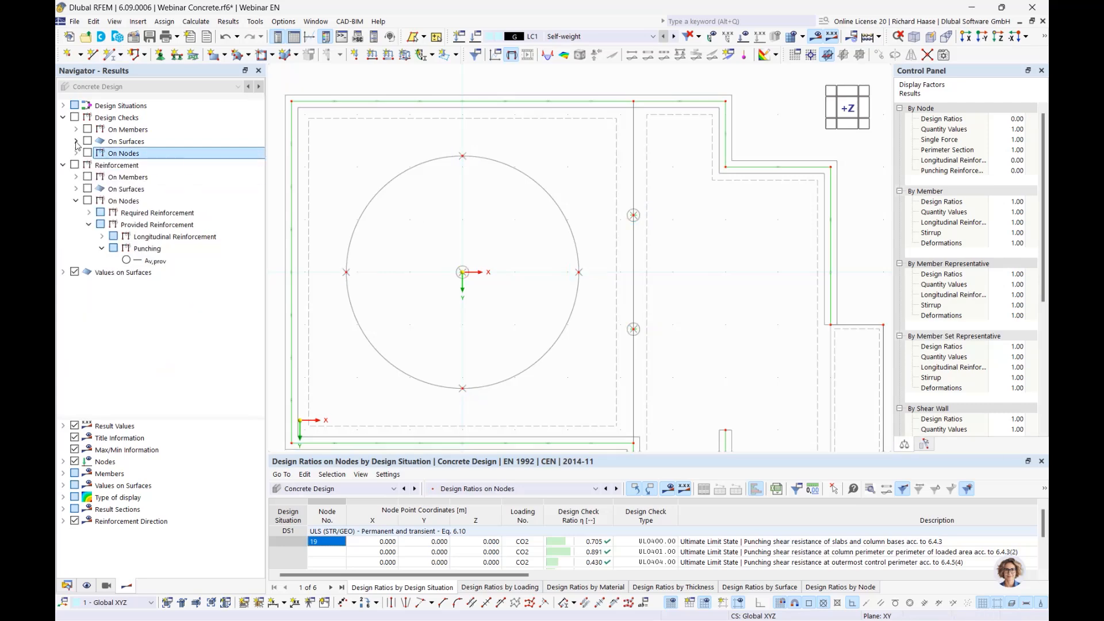
- Display the ultimate limit state surface check UL0203.02 vEd / vRd with the values on surfaces hidden
{"action": "left_click", "coordinate": [76, 141]}
{"action": "left_click", "coordinate": [89, 153]}
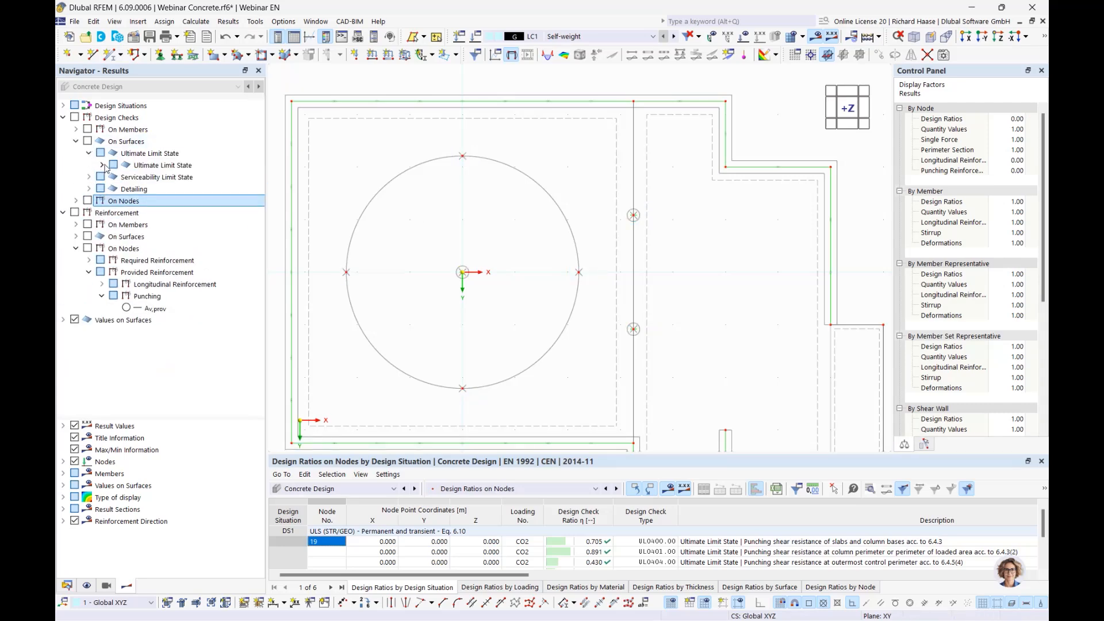
{"action": "left_click", "coordinate": [102, 165]}
{"action": "left_click", "coordinate": [126, 249]}
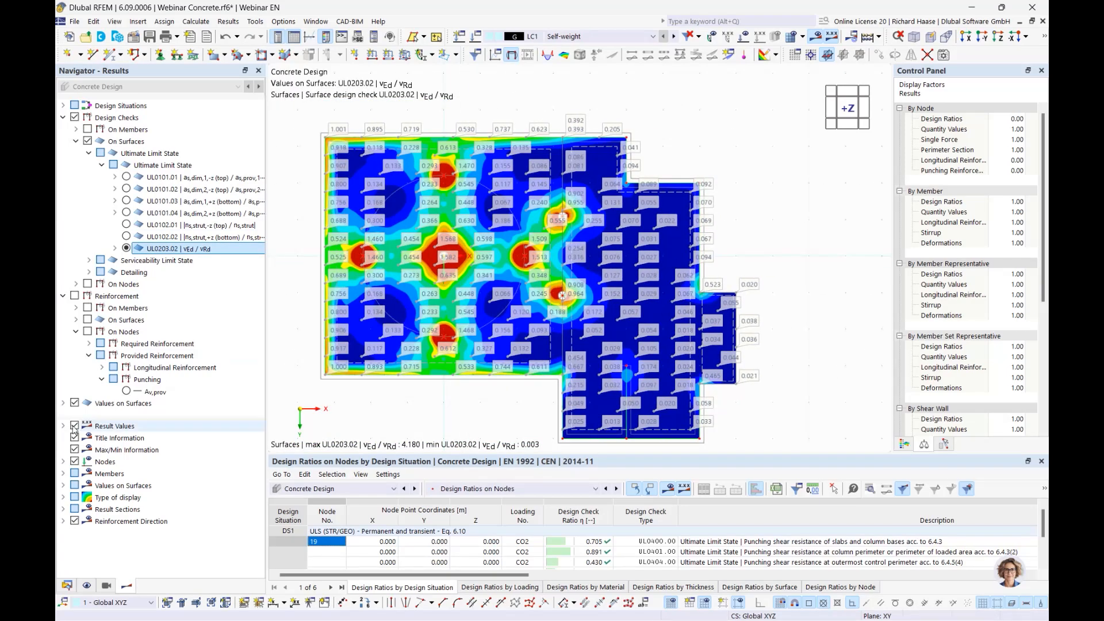
{"action": "left_click", "coordinate": [74, 402]}
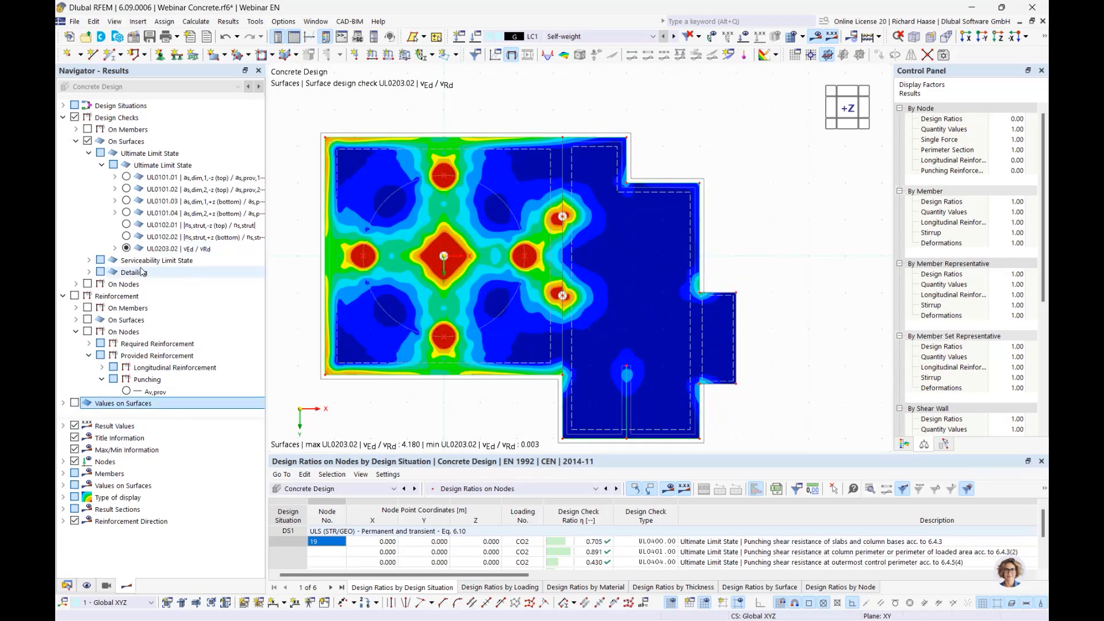
- Show the vEd / vRd,max component of surface check UL0203.02, and switch the display to vEd / vRd,c
{"action": "left_click", "coordinate": [115, 248]}
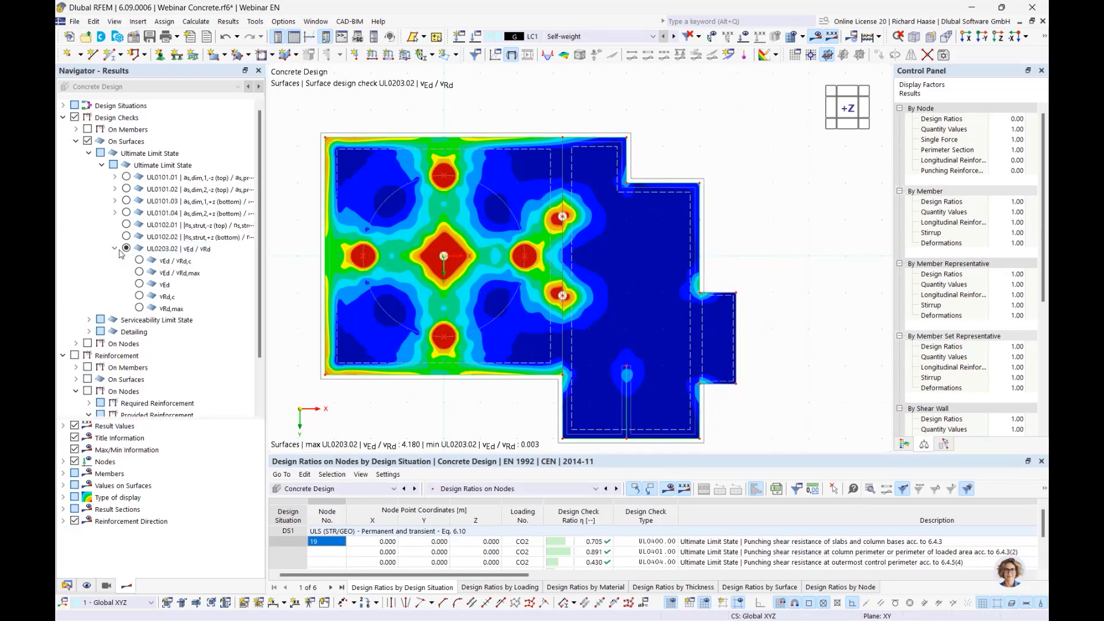
{"action": "left_click", "coordinate": [177, 287]}
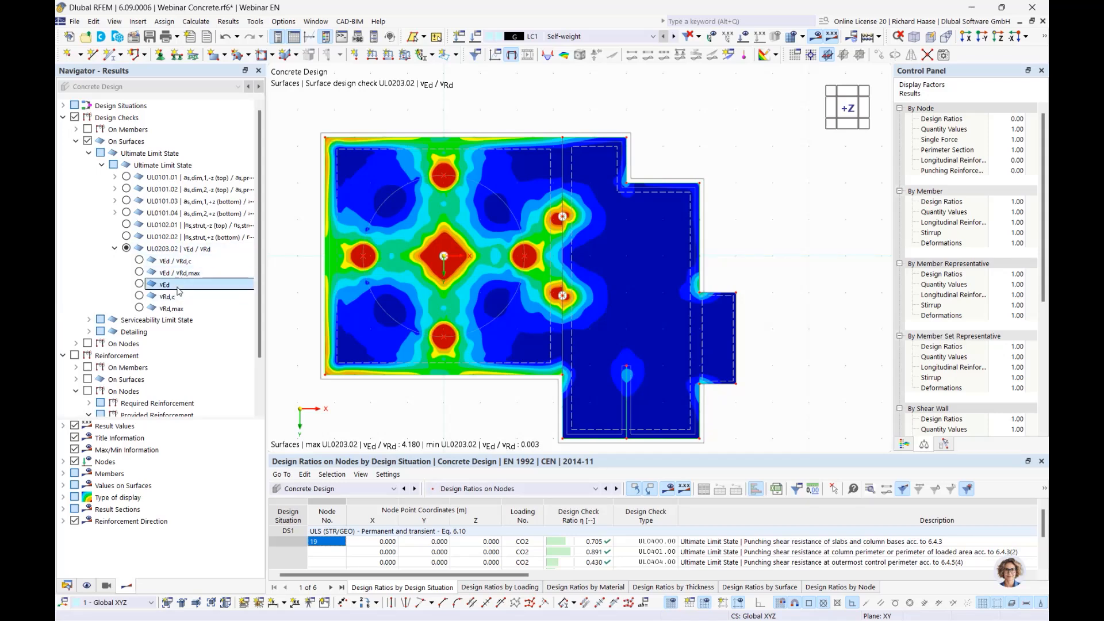
{"action": "left_click", "coordinate": [178, 297]}
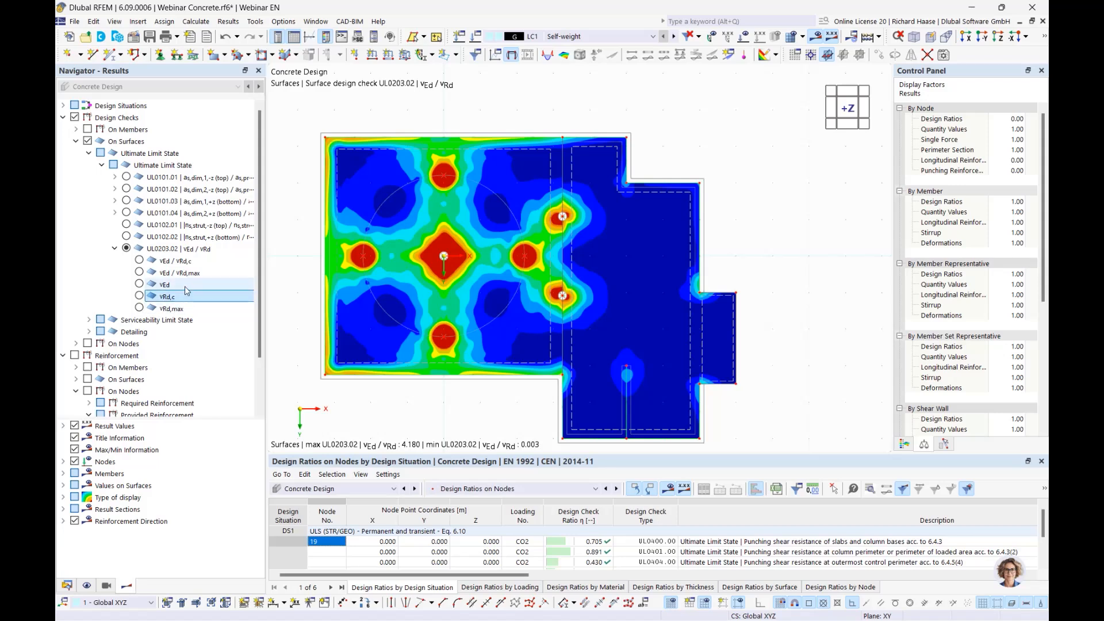
{"action": "left_click", "coordinate": [186, 290]}
{"action": "left_click", "coordinate": [178, 273]}
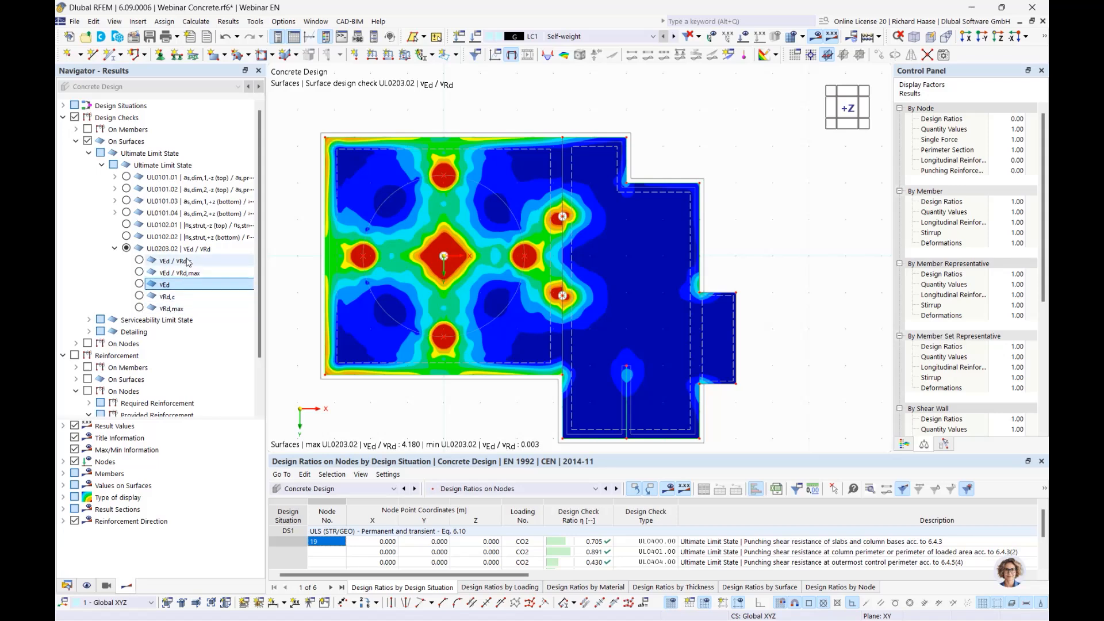
{"action": "left_click", "coordinate": [139, 273]}
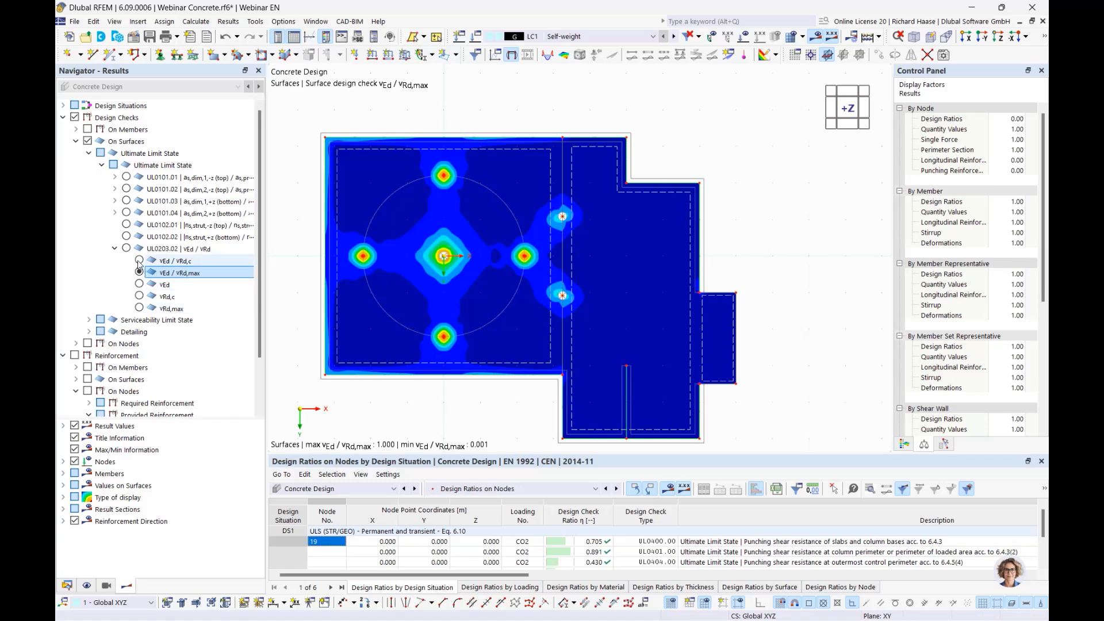
{"action": "left_click", "coordinate": [182, 260]}
{"action": "left_click", "coordinate": [139, 261]}
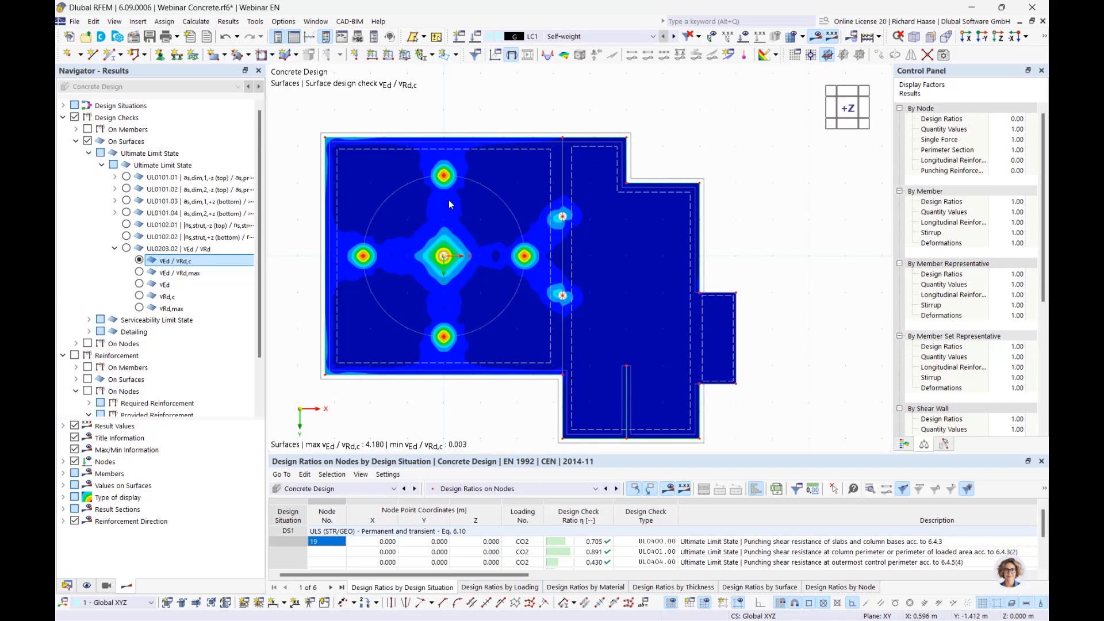
- Turn the values on surfaces back on and try limiting them to the extreme values
{"action": "scroll", "coordinate": [128, 367], "scroll_direction": "down", "scroll_amount": 2}
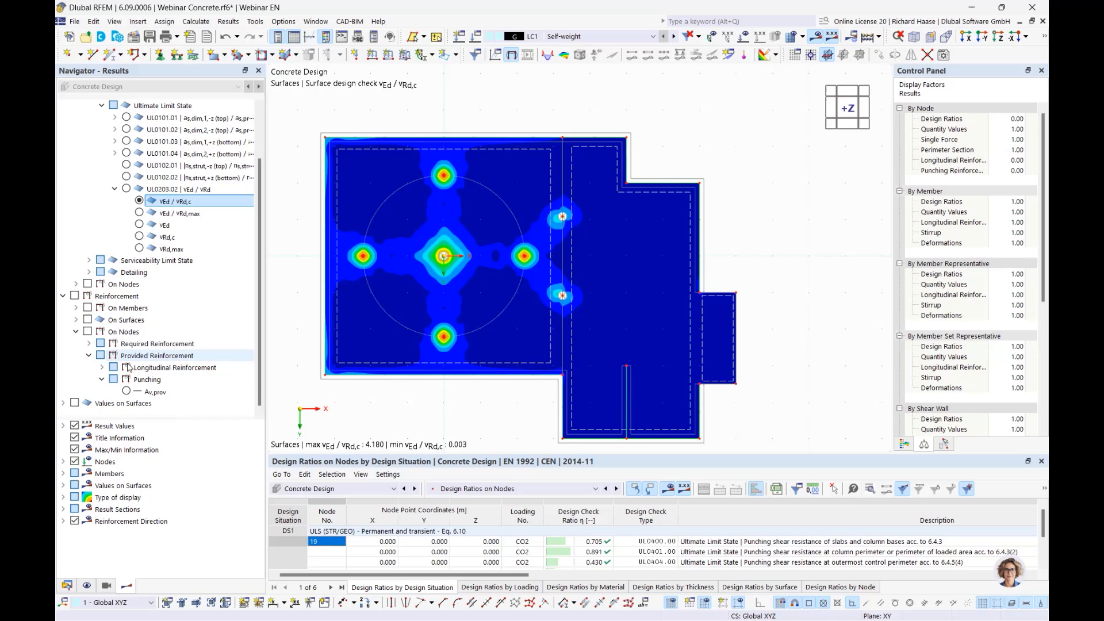
{"action": "left_click", "coordinate": [75, 403]}
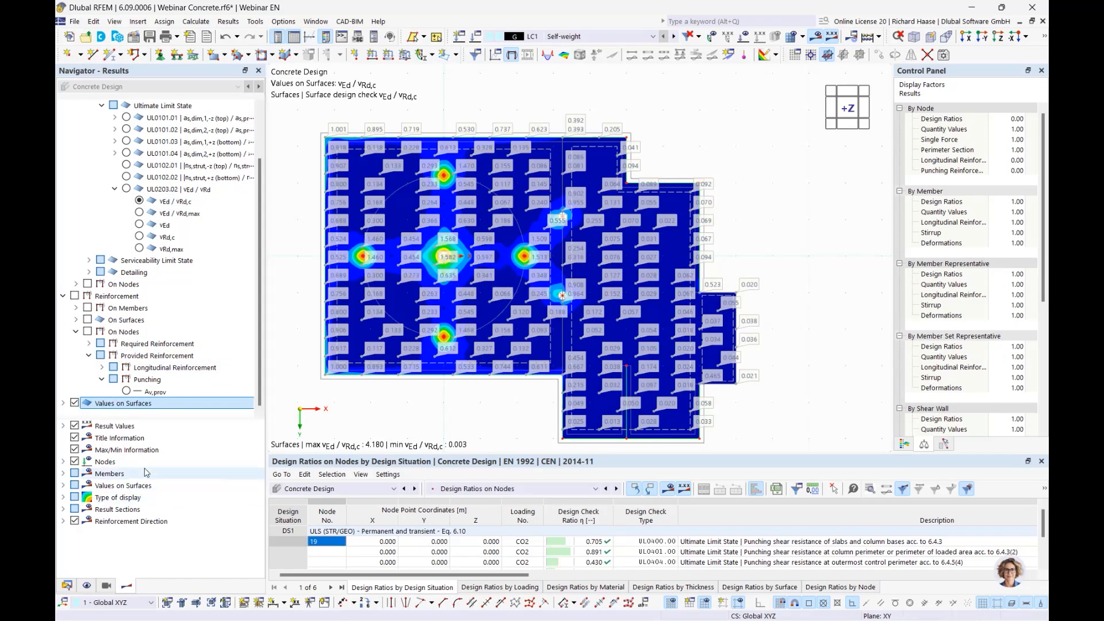
{"action": "left_click", "coordinate": [63, 485]}
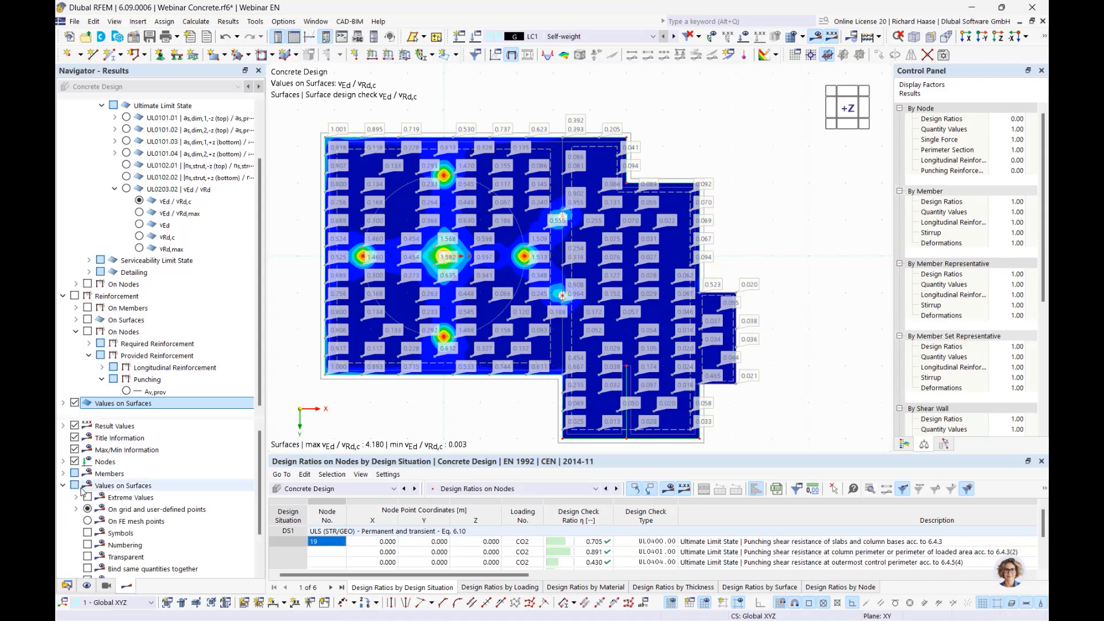
{"action": "left_click", "coordinate": [88, 496]}
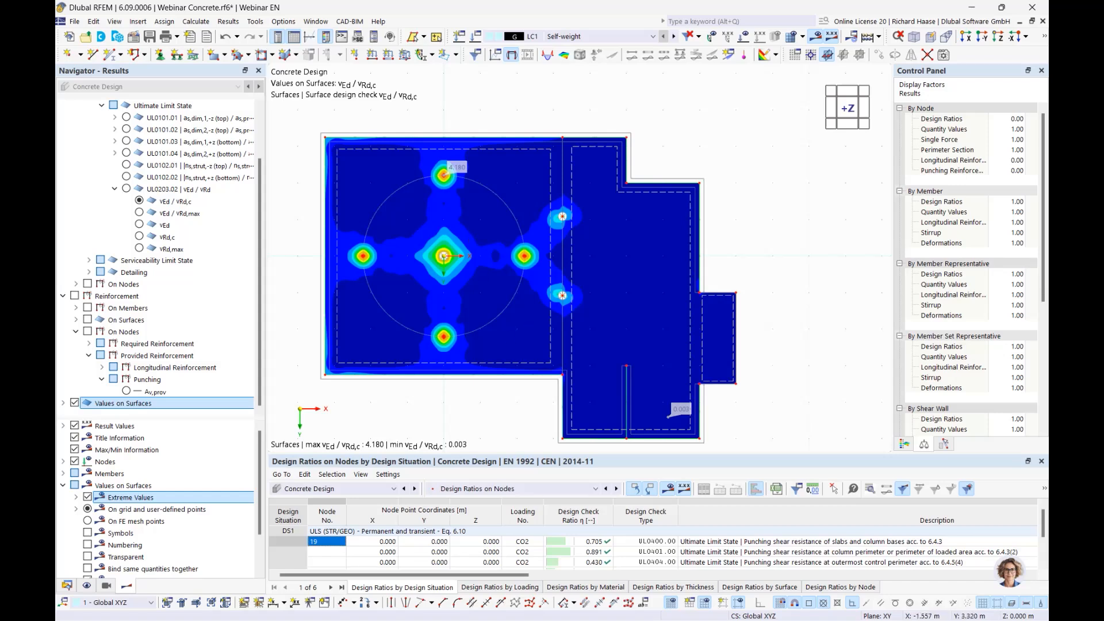
{"action": "left_click", "coordinate": [88, 497]}
- Hide the surface values on grid points and set the model display to transparent mode
{"action": "left_click", "coordinate": [76, 509]}
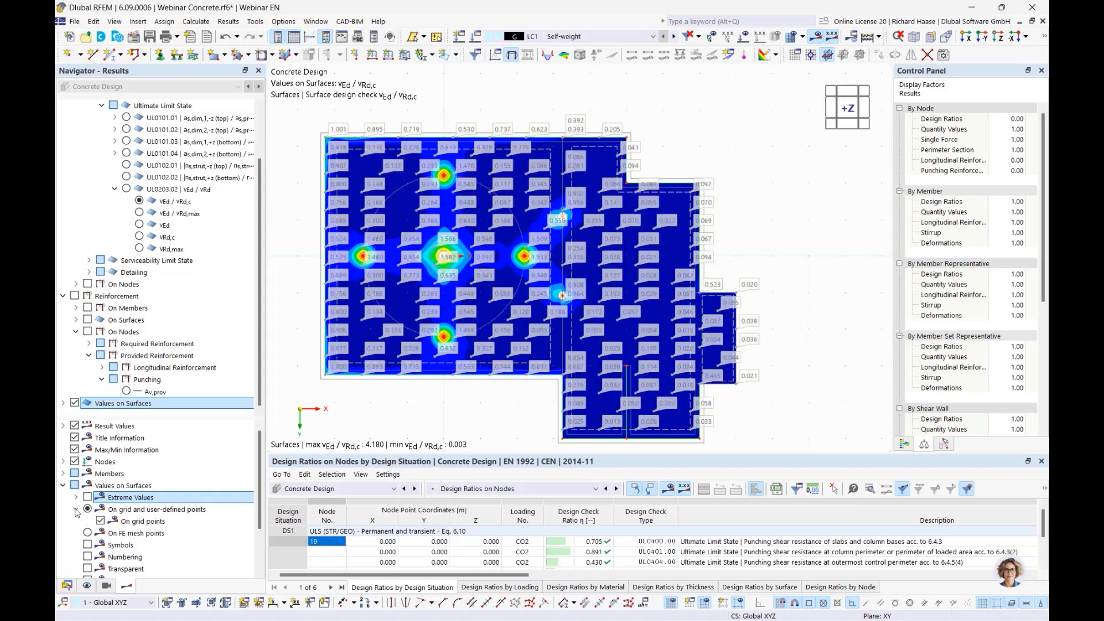
{"action": "left_click", "coordinate": [101, 521]}
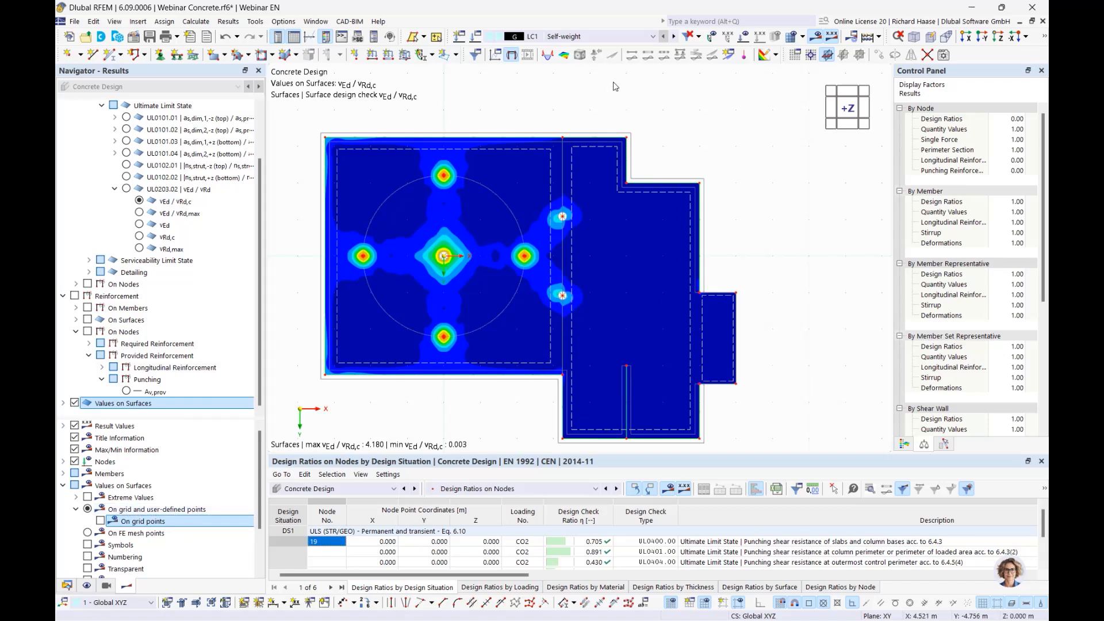
{"action": "left_click", "coordinate": [743, 57]}
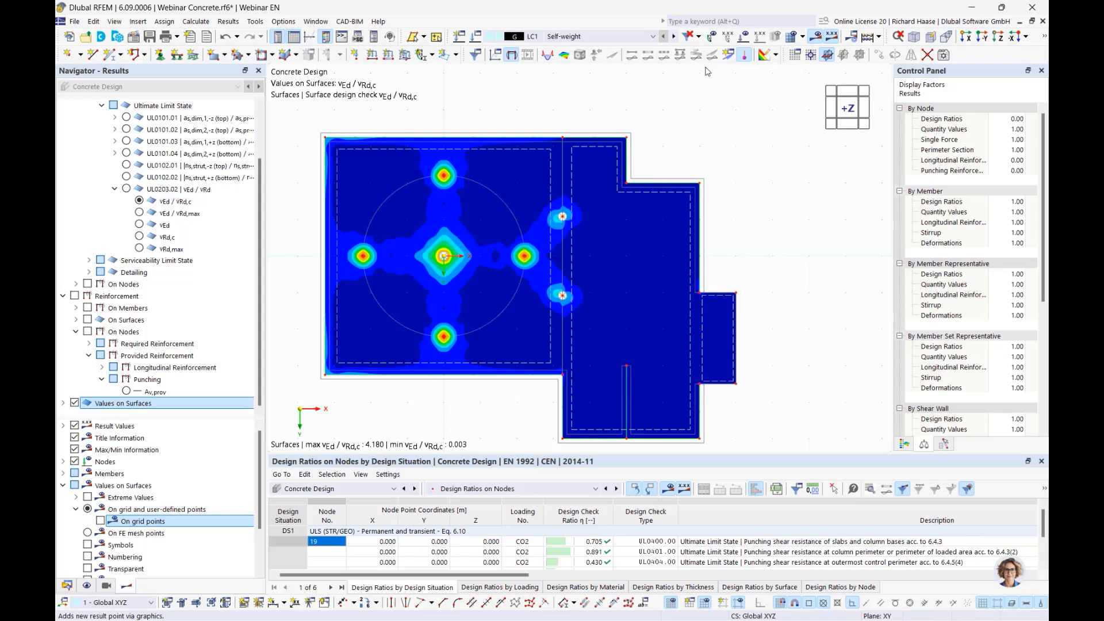
{"action": "left_click", "coordinate": [1043, 37]}
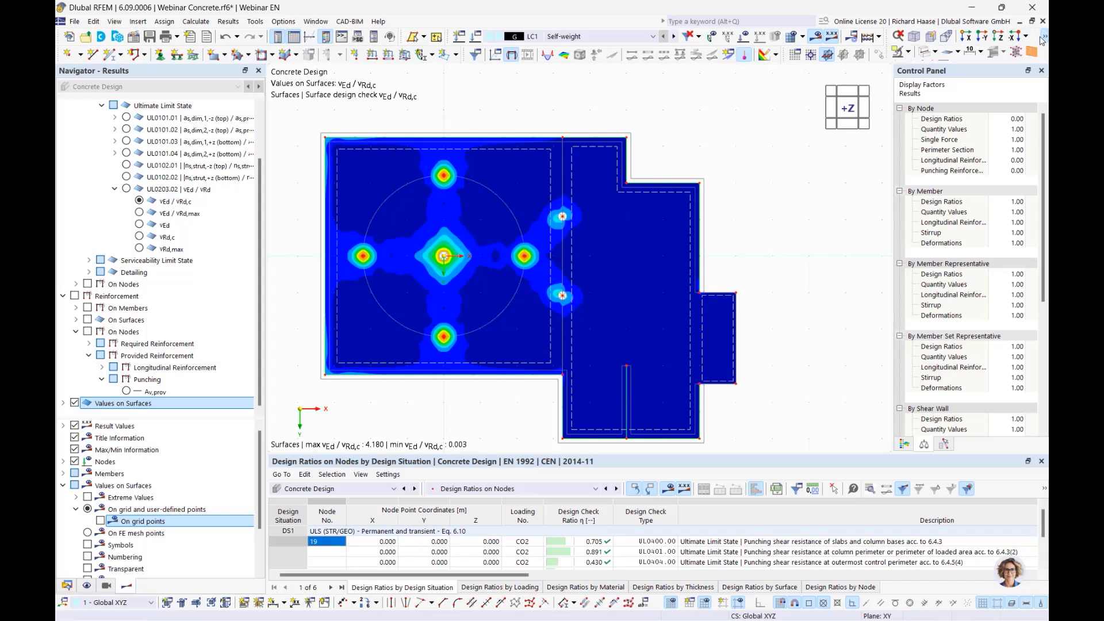
{"action": "left_click", "coordinate": [935, 52]}
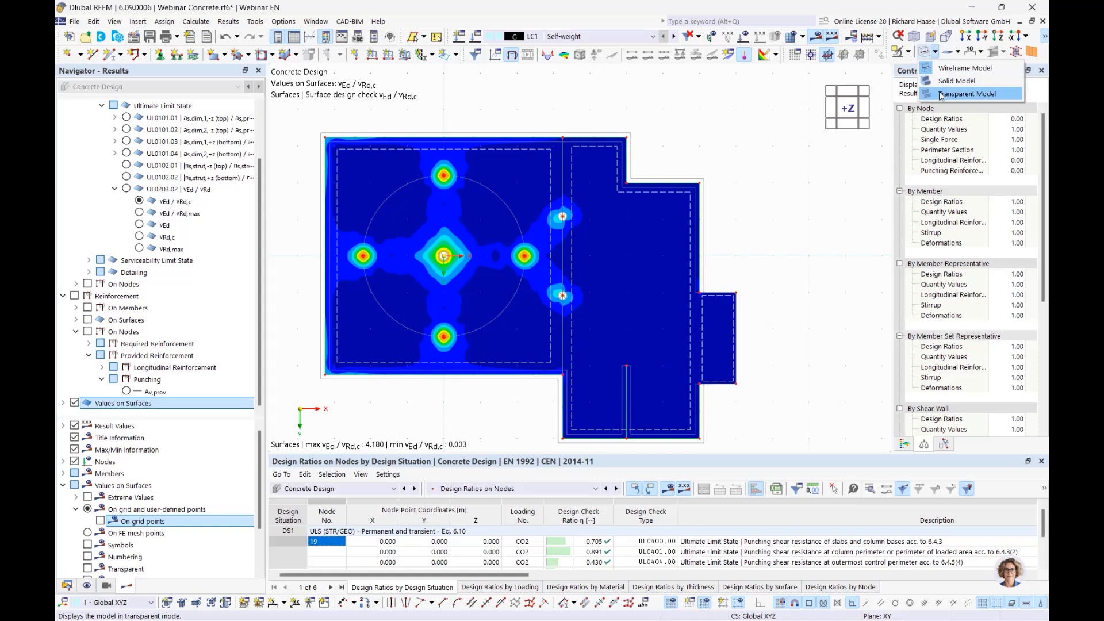
{"action": "left_click", "coordinate": [940, 94]}
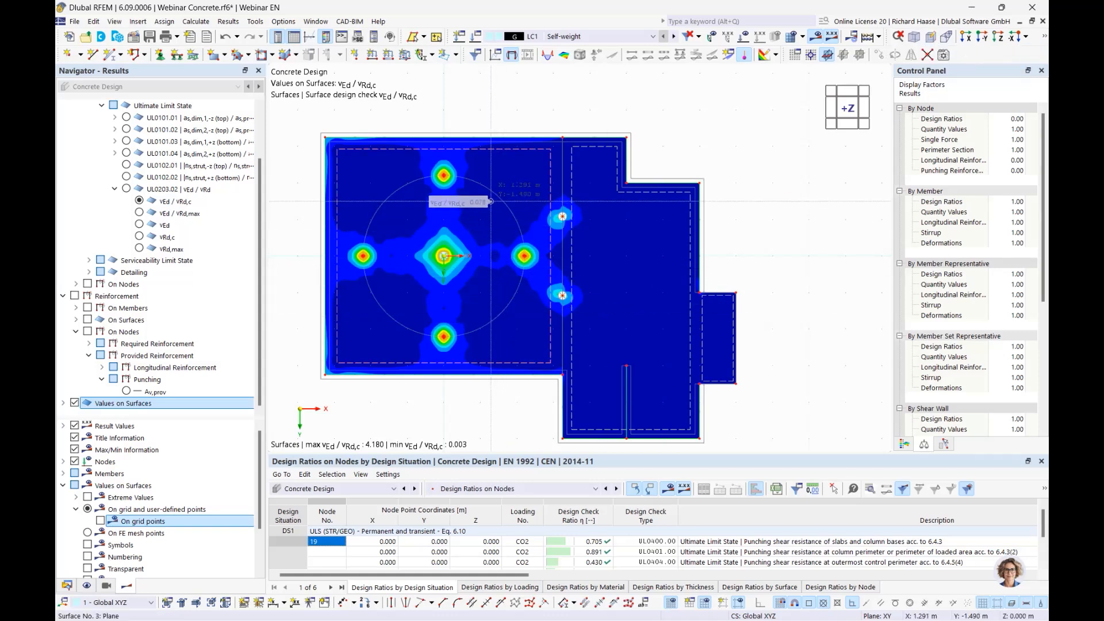
- Place user-defined result points beside the central column and beside the circle's columns on the positive X and positive Y sides
{"action": "scroll", "coordinate": [443, 193], "scroll_direction": "up", "scroll_amount": 4}
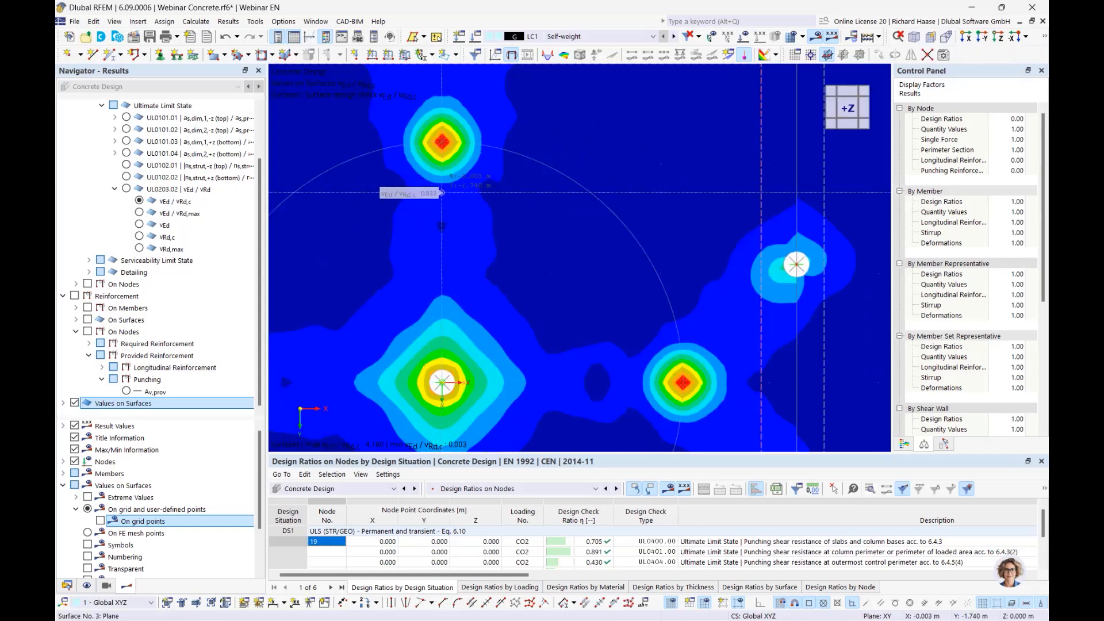
{"action": "scroll", "coordinate": [442, 192], "scroll_direction": "up", "scroll_amount": 2}
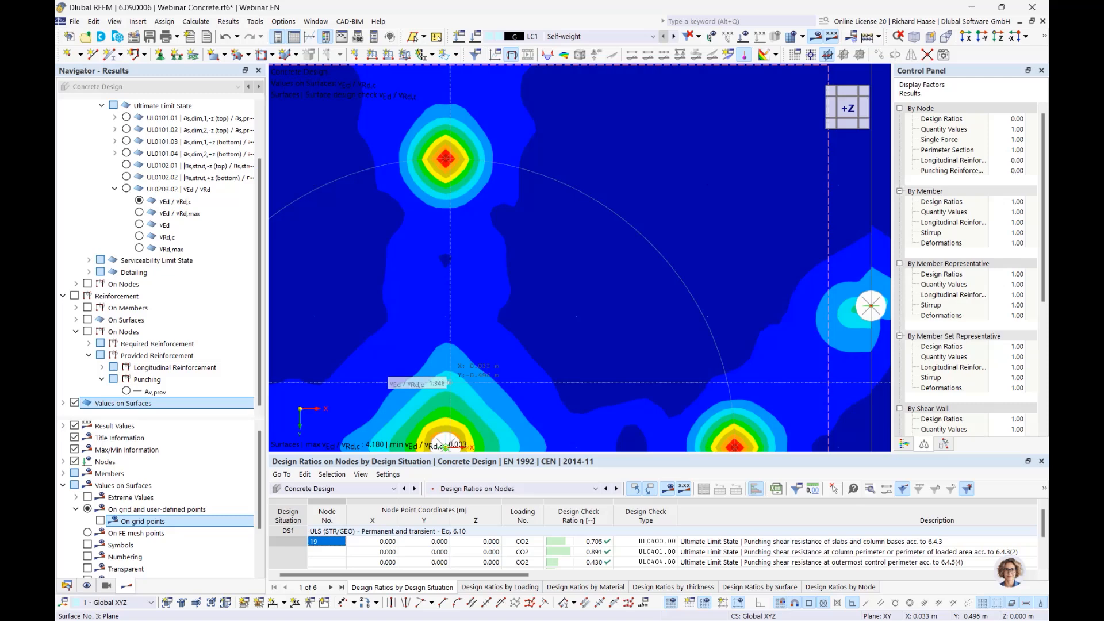
{"action": "scroll", "coordinate": [647, 286], "scroll_direction": "down", "scroll_amount": 3}
{"action": "scroll", "coordinate": [646, 286], "scroll_direction": "up", "scroll_amount": 2}
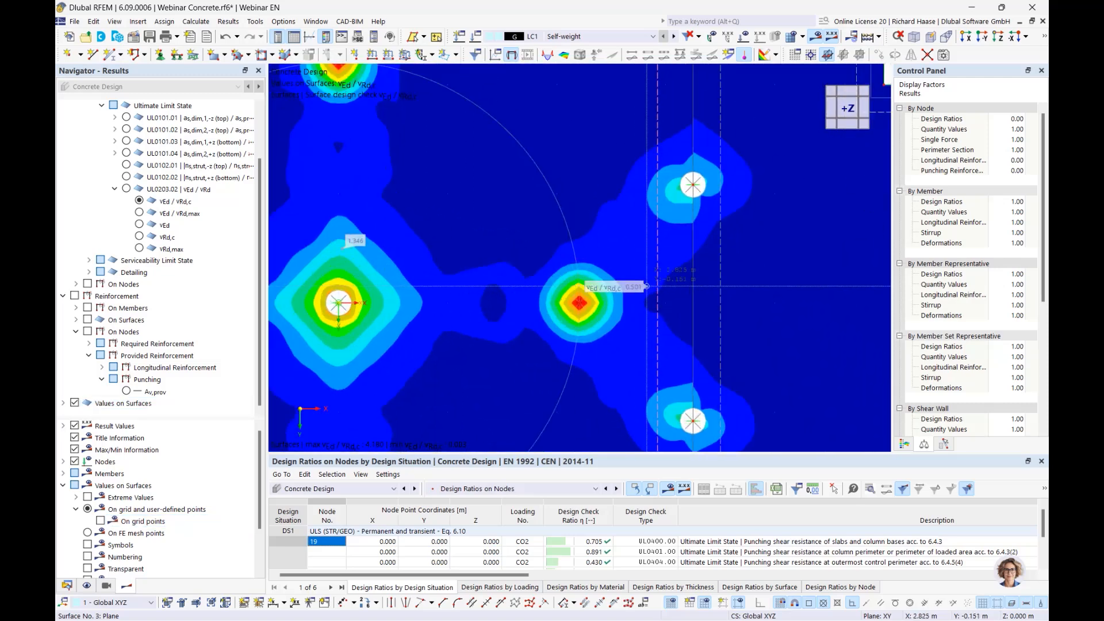
{"action": "scroll", "coordinate": [608, 303], "scroll_direction": "up", "scroll_amount": 1}
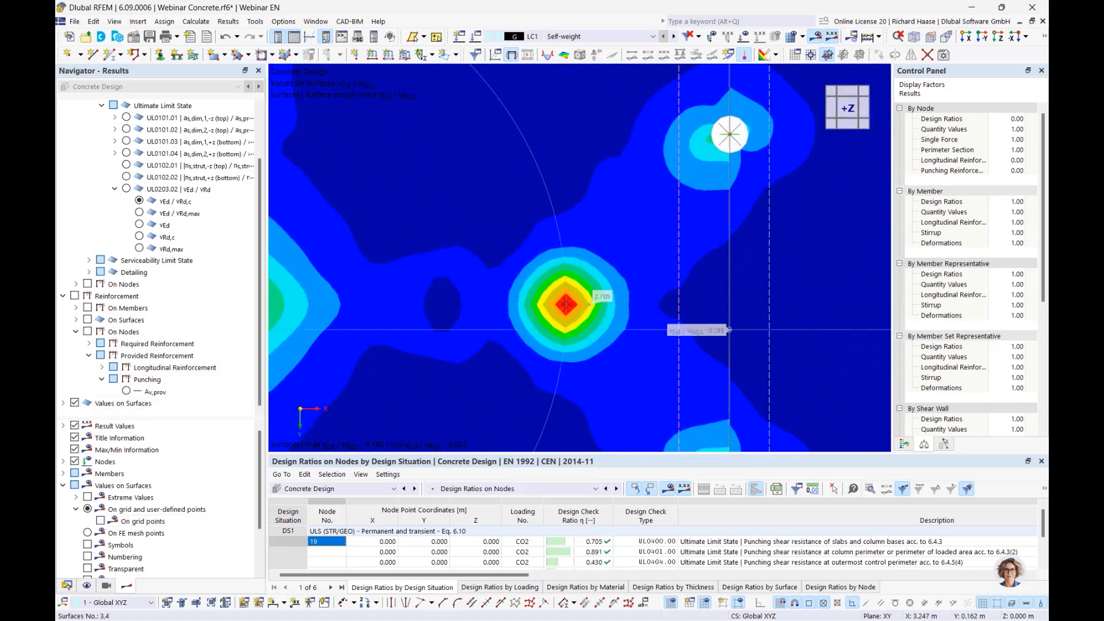
{"action": "scroll", "coordinate": [729, 330], "scroll_direction": "down", "scroll_amount": 3}
{"action": "scroll", "coordinate": [417, 304], "scroll_direction": "up", "scroll_amount": 3}
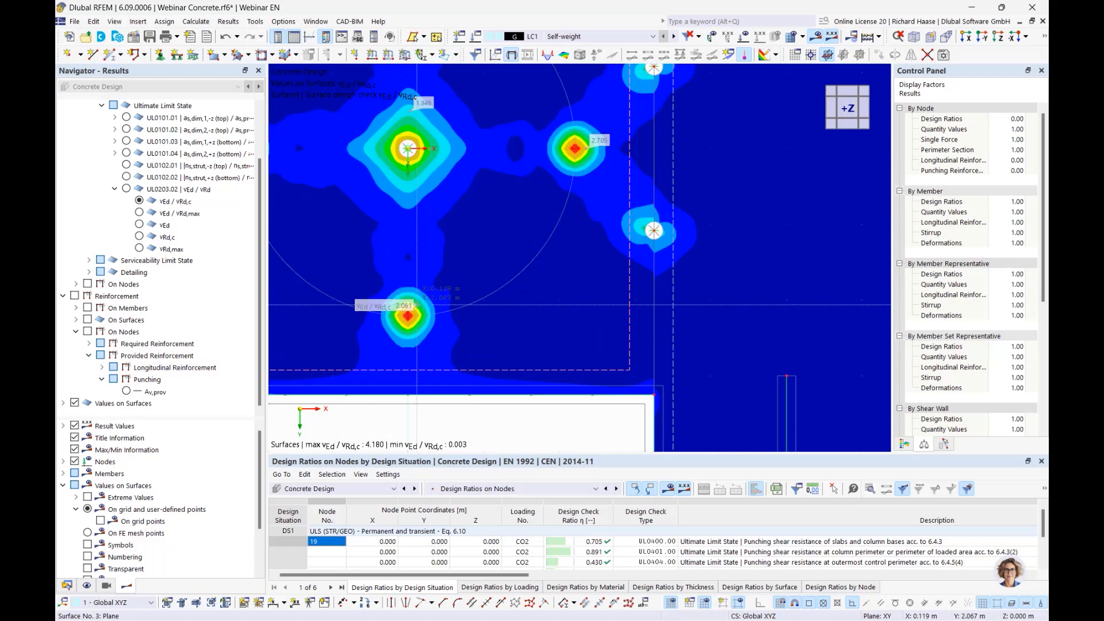
{"action": "scroll", "coordinate": [669, 229], "scroll_direction": "down", "scroll_amount": 3}
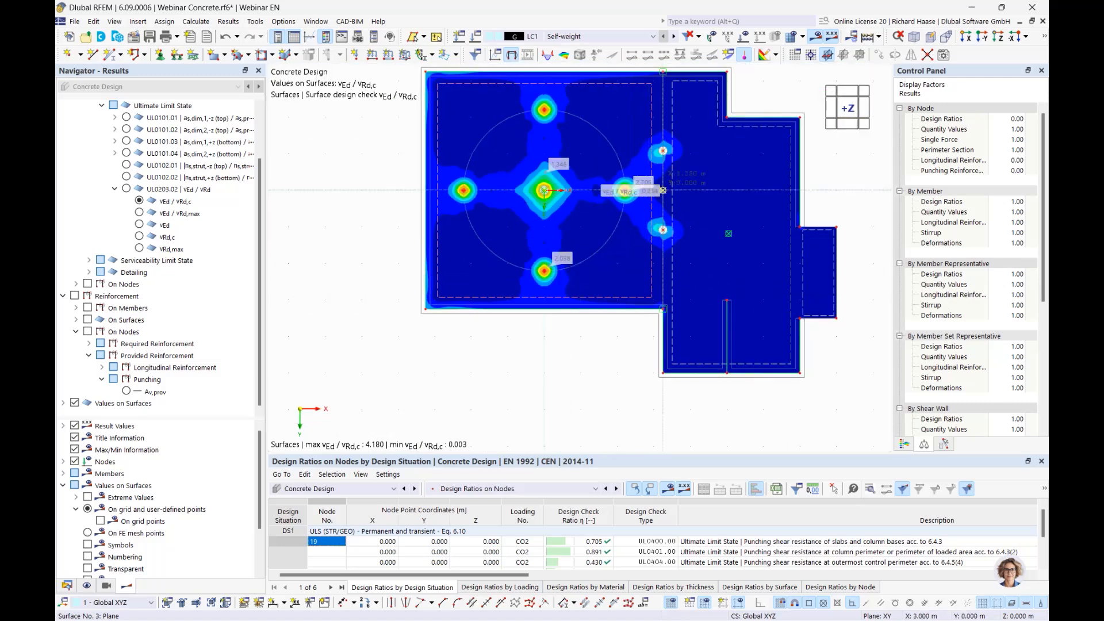
{"action": "middle_click_drag", "start_coordinate": [663, 190], "coordinate": [594, 255]}
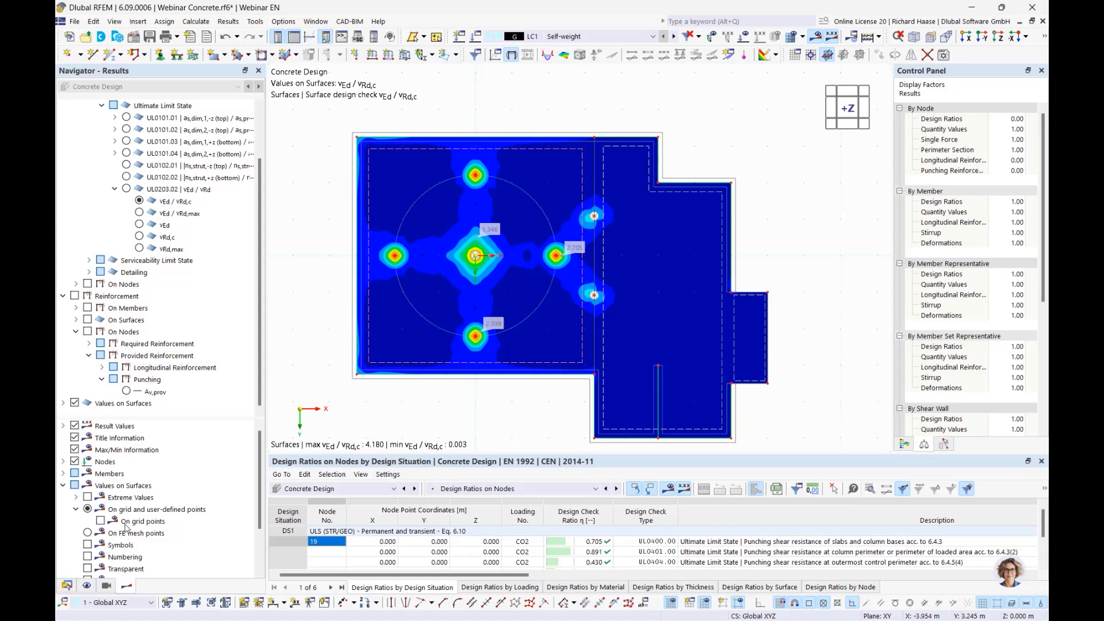
- Delete all three user-defined result points from the model
{"action": "left_click", "coordinate": [67, 585]}
{"action": "scroll", "coordinate": [187, 437], "scroll_direction": "down", "scroll_amount": 4}
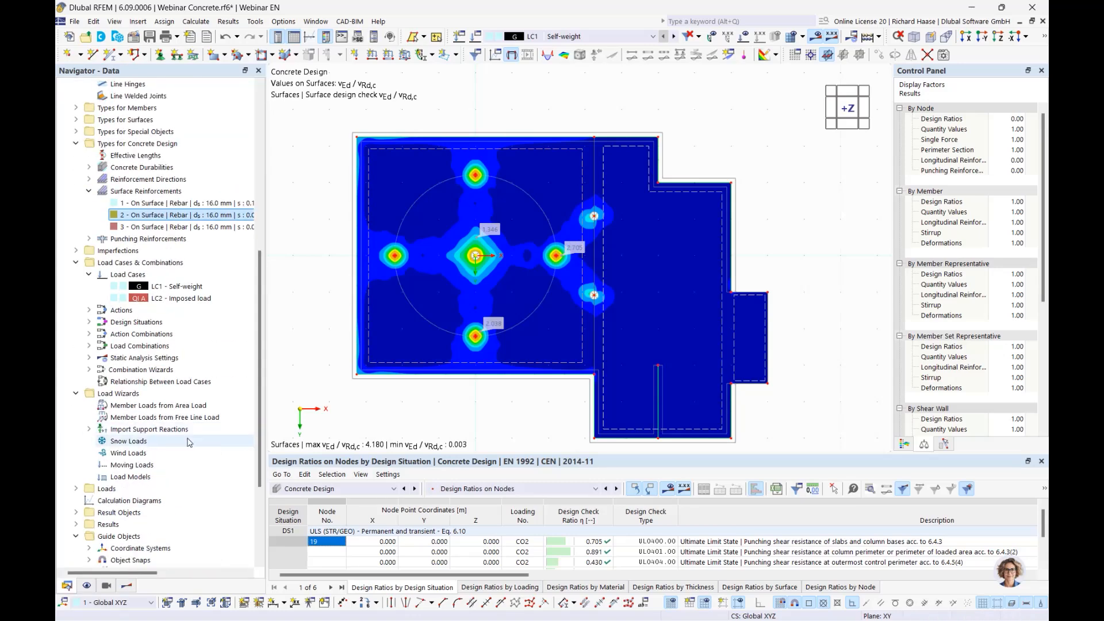
{"action": "scroll", "coordinate": [186, 442], "scroll_direction": "down", "scroll_amount": 4}
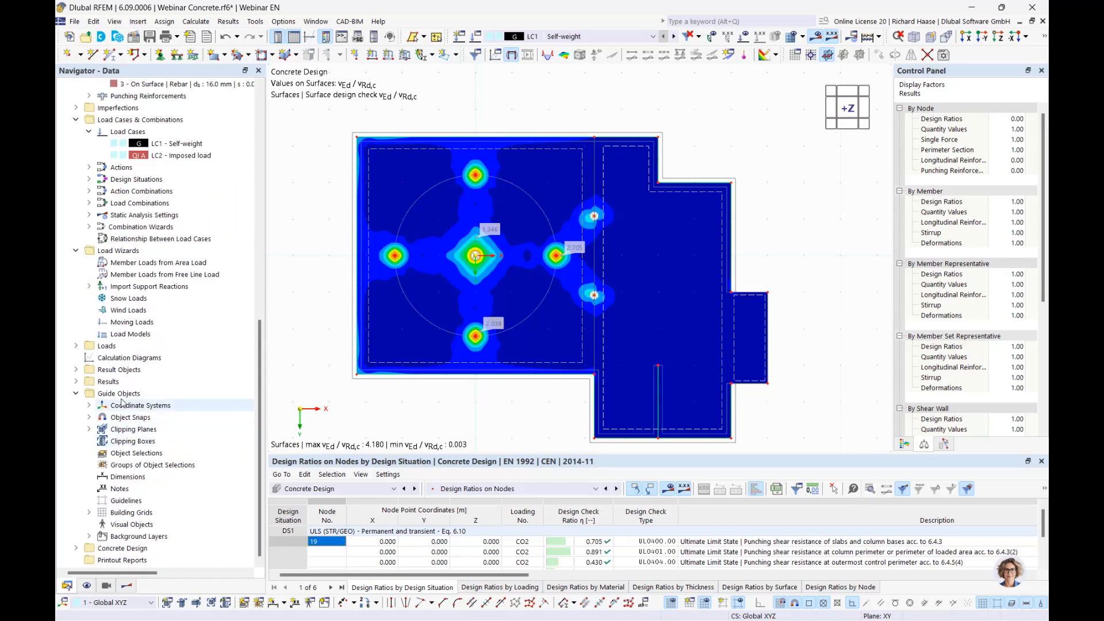
{"action": "double_click", "coordinate": [127, 372]}
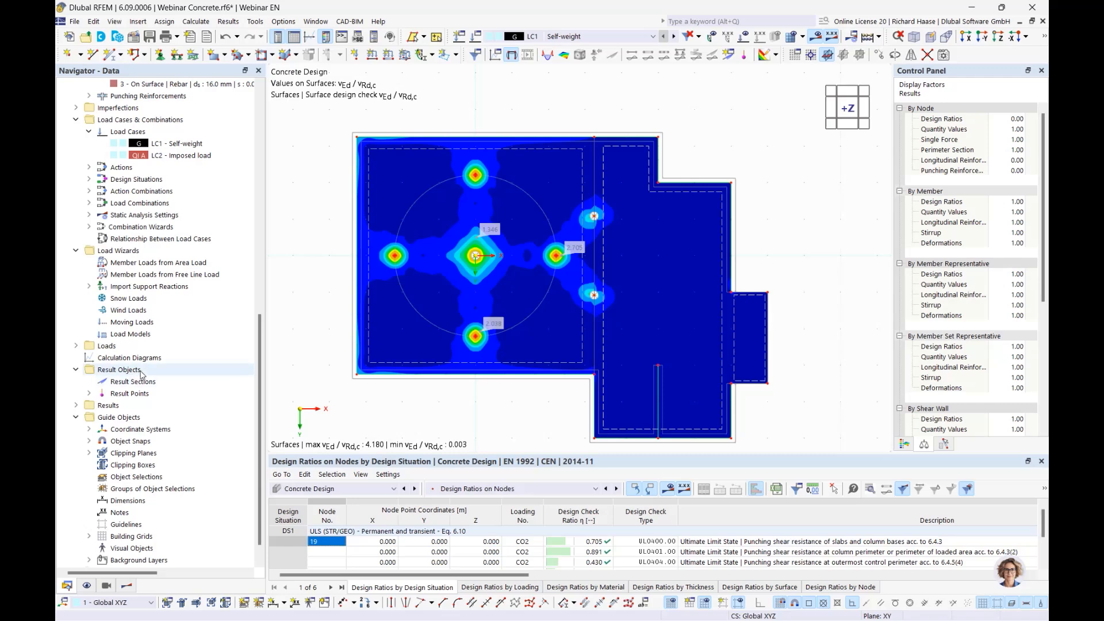
{"action": "double_click", "coordinate": [129, 393]}
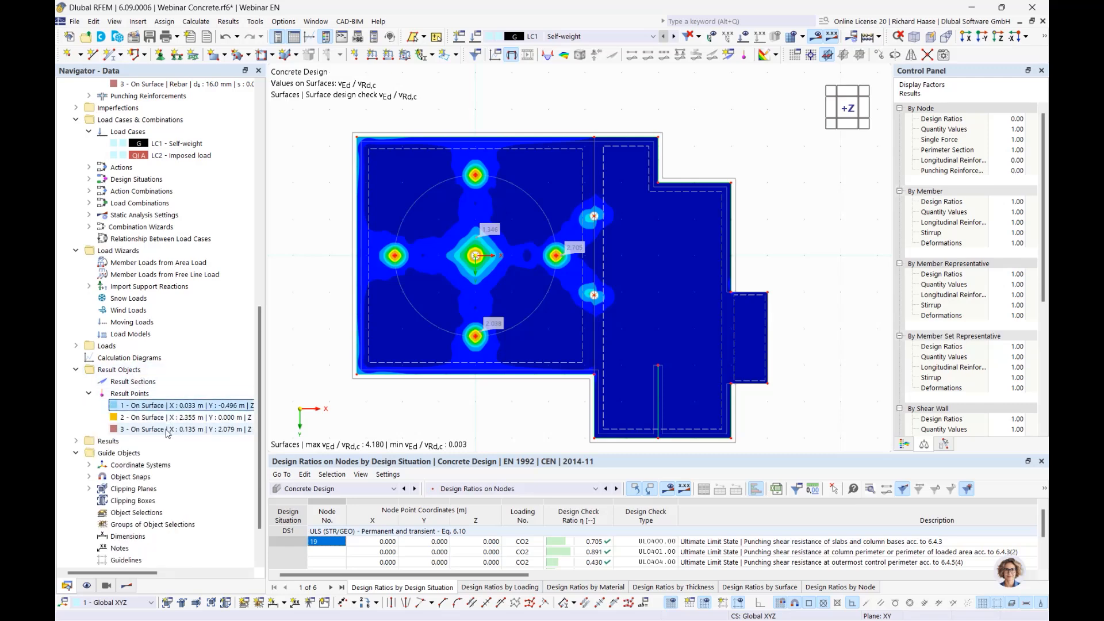
{"action": "left_click", "coordinate": [196, 430], "text": "shift"}
{"action": "left_click", "coordinate": [563, 354]}
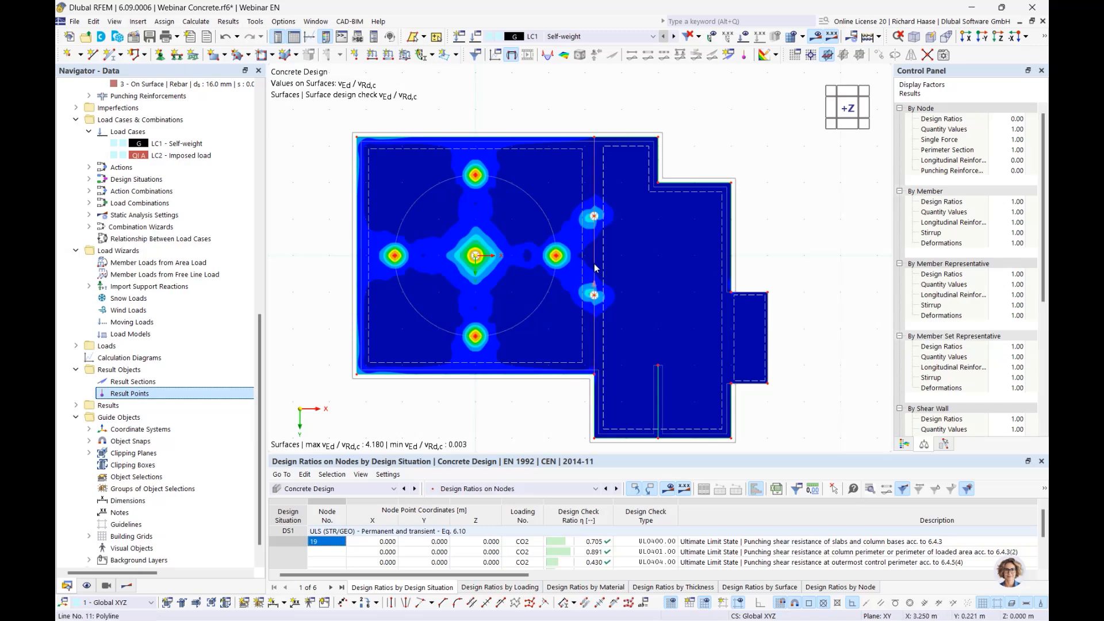
- Open the default serviceability configuration of the concrete design to review its design parameters
{"action": "scroll", "coordinate": [185, 512], "scroll_direction": "down", "scroll_amount": 1}
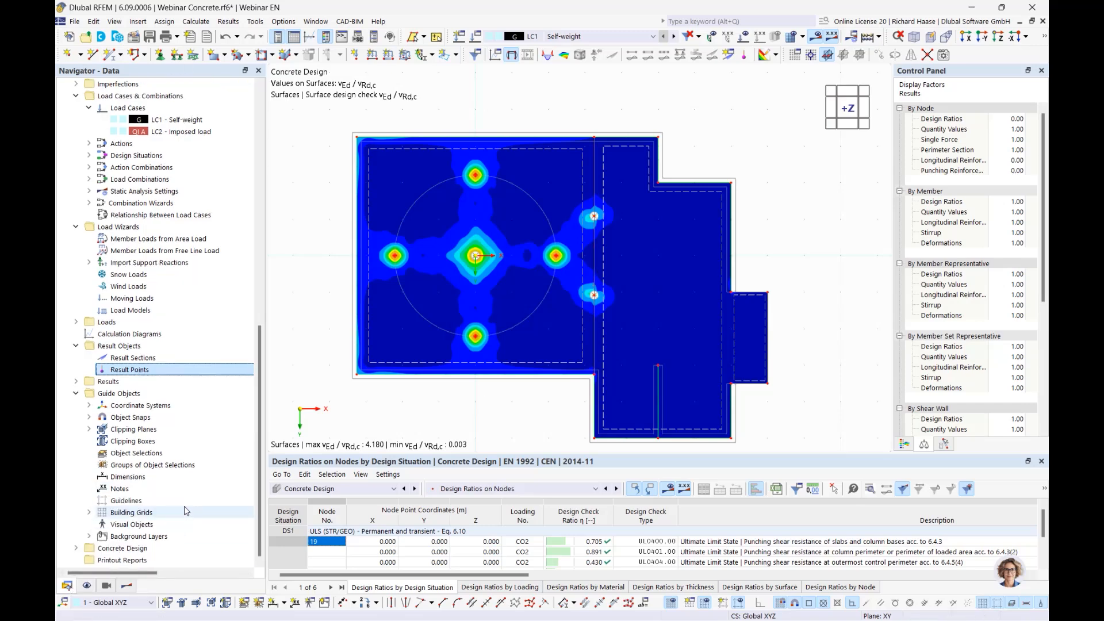
{"action": "left_click", "coordinate": [76, 548]}
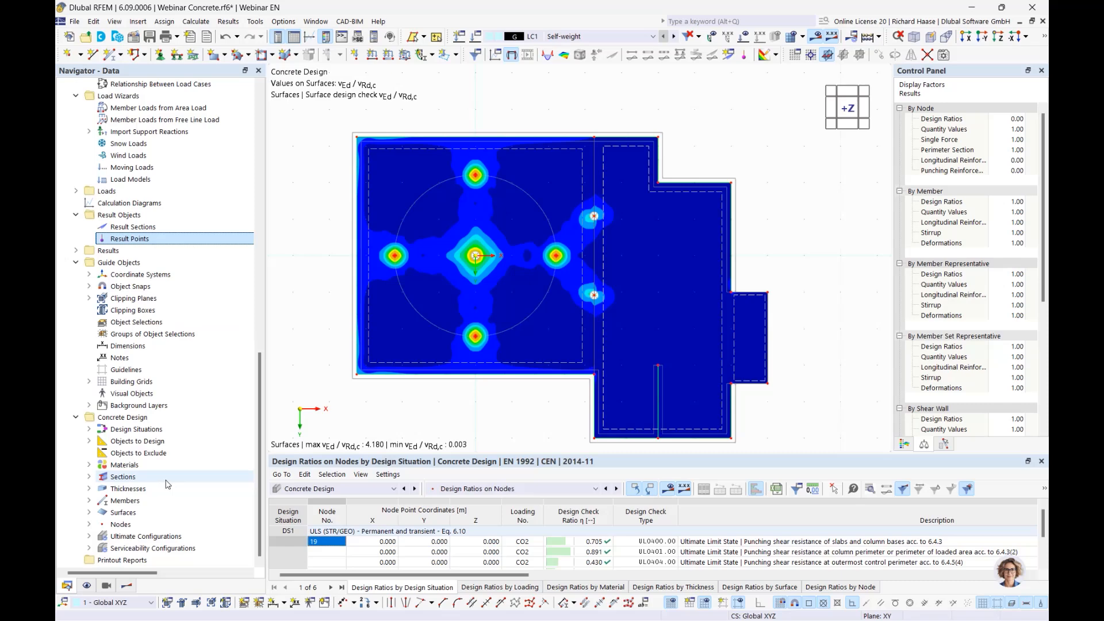
{"action": "left_click", "coordinate": [89, 548]}
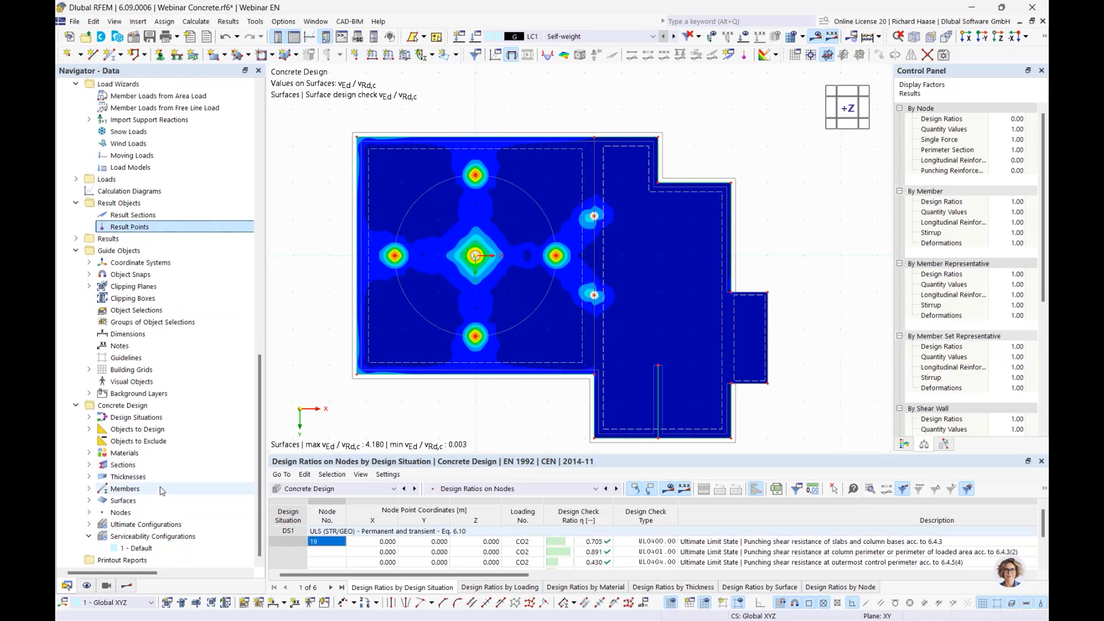
{"action": "double_click", "coordinate": [147, 548]}
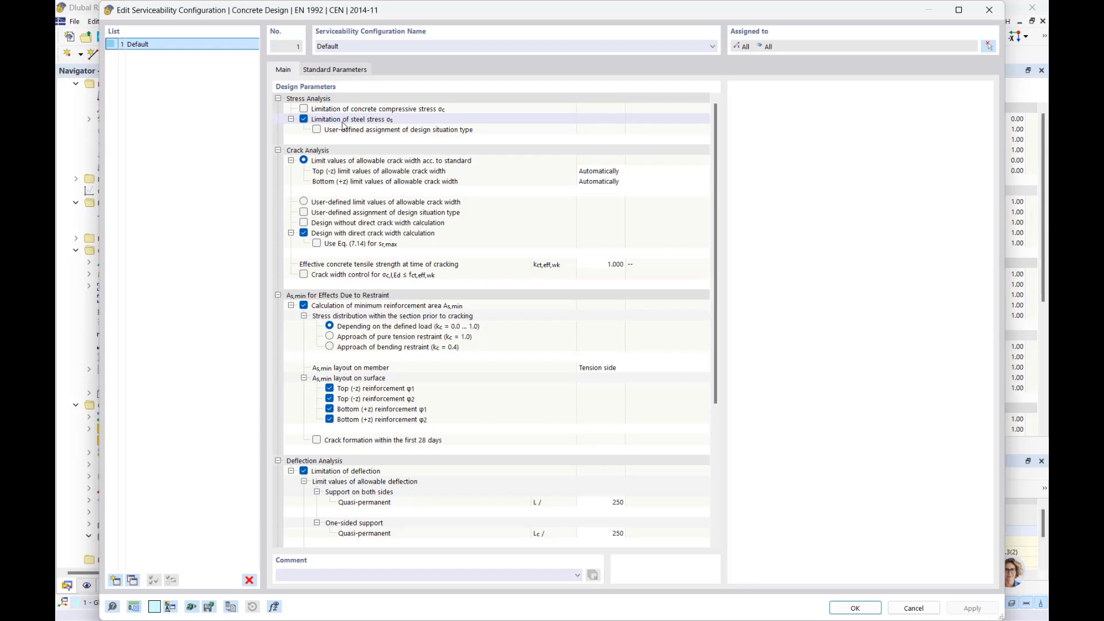
{"action": "left_click_drag", "start_coordinate": [433, 8], "coordinate": [516, 96]}
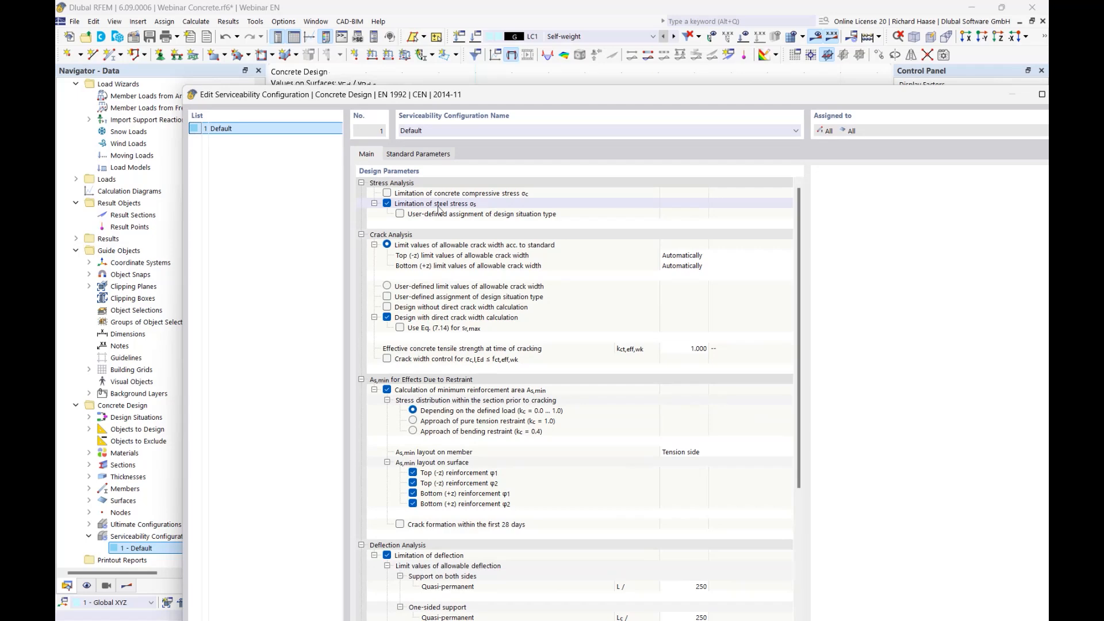
- Enable user-defined assignment of design situation type for the steel stress limitation, review its options, and disable it again
{"action": "left_click", "coordinate": [400, 214]}
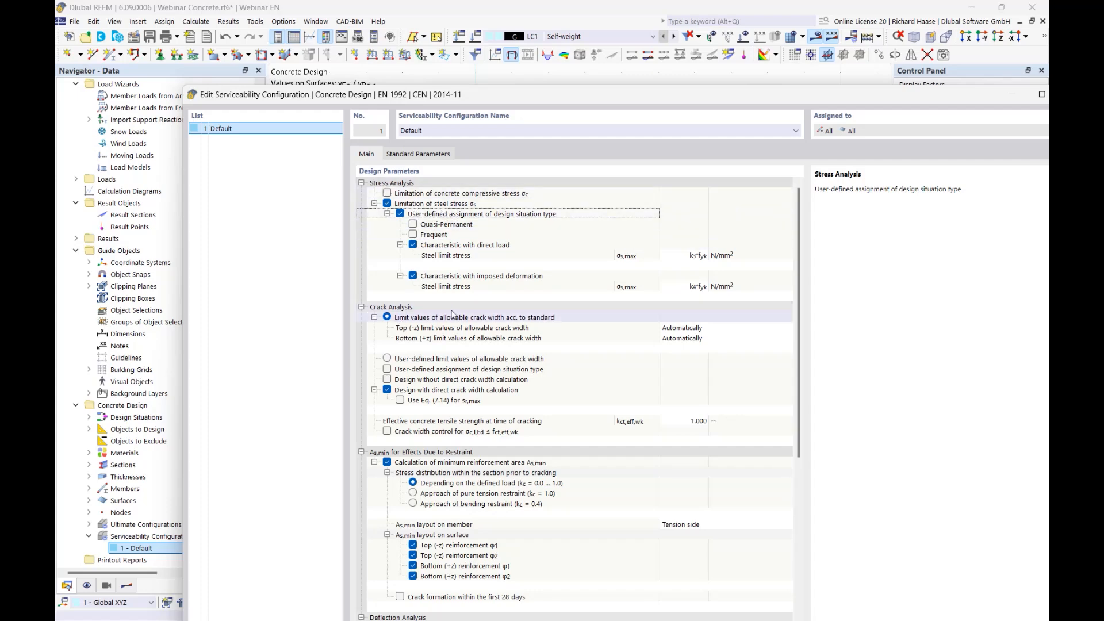
{"action": "scroll", "coordinate": [477, 402], "scroll_direction": "down", "scroll_amount": 3}
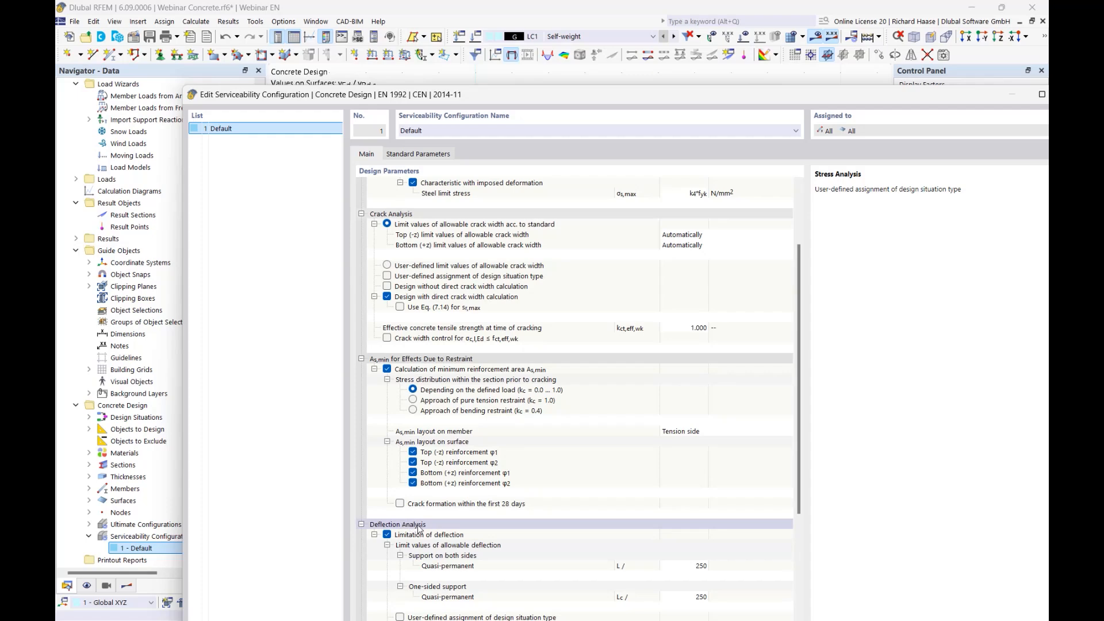
{"action": "scroll", "coordinate": [501, 351], "scroll_direction": "up", "scroll_amount": 3}
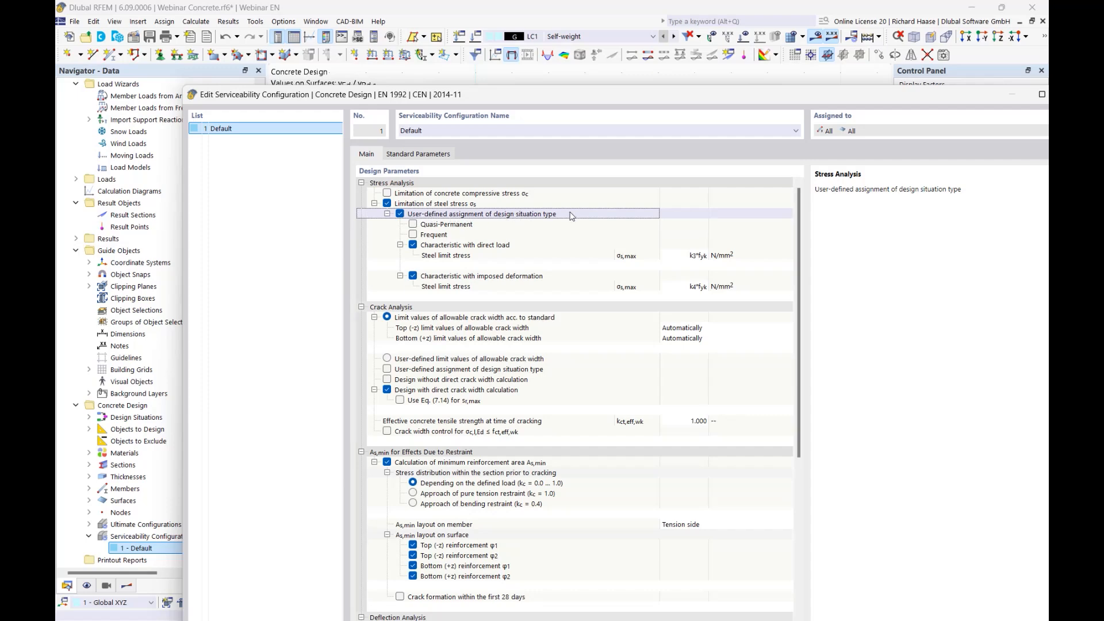
{"action": "left_click", "coordinate": [401, 215]}
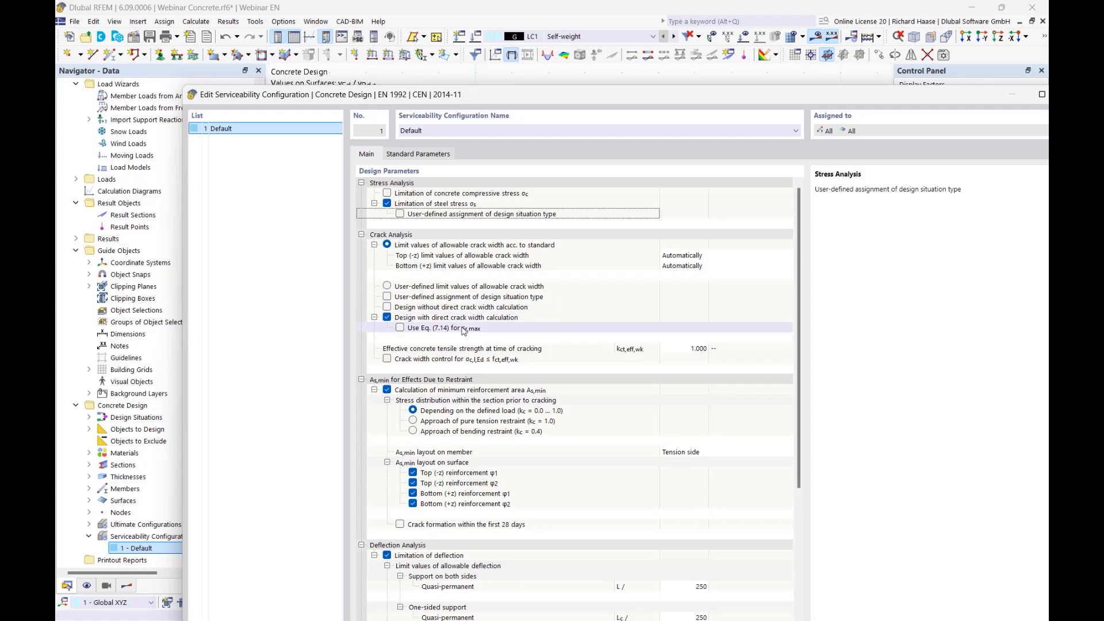
- Enable user-defined assignment of design situation type for the crack analysis, review its options, disable it again, and close the configuration
{"action": "scroll", "coordinate": [413, 313], "scroll_direction": "down", "scroll_amount": 1}
{"action": "scroll", "coordinate": [413, 314], "scroll_direction": "up", "scroll_amount": 1}
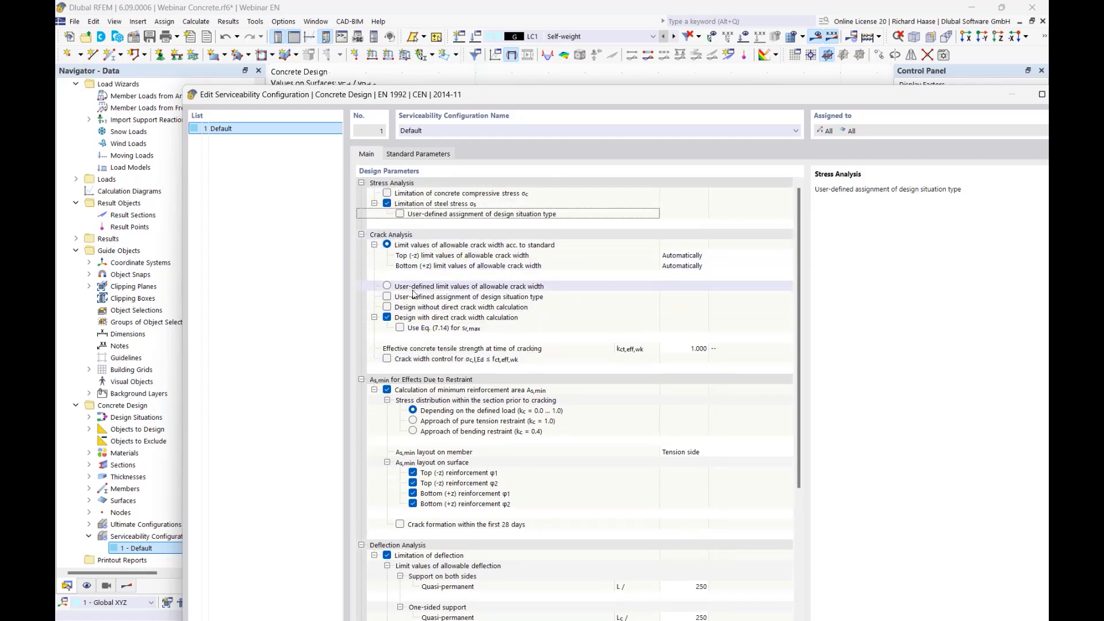
{"action": "left_click", "coordinate": [387, 297]}
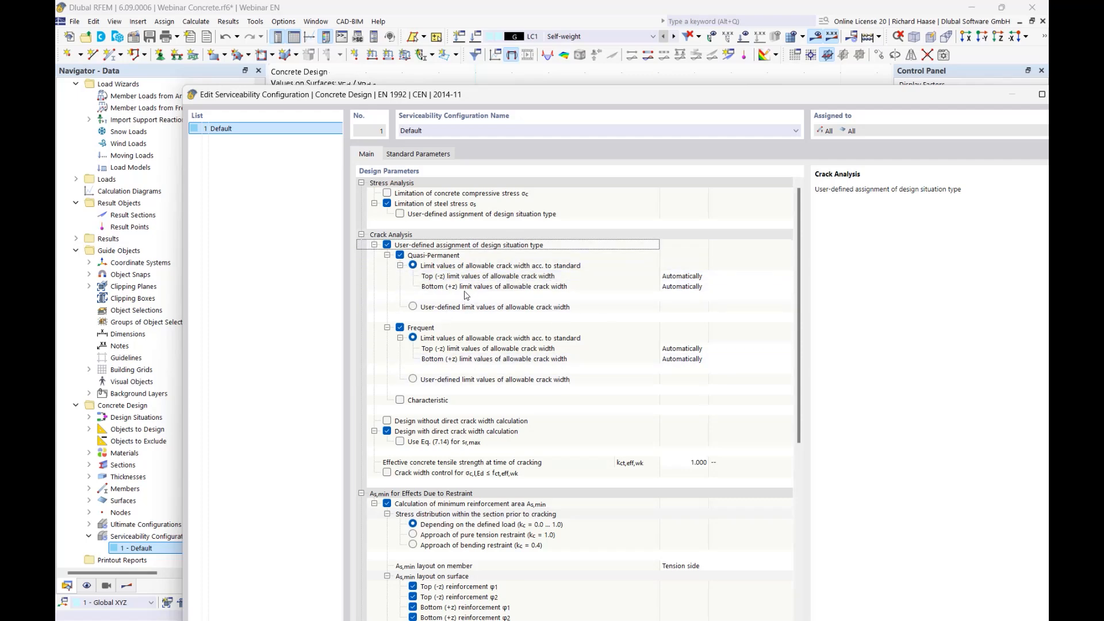
{"action": "left_click", "coordinate": [388, 245]}
{"action": "left_click_drag", "start_coordinate": [883, 95], "coordinate": [585, 84]}
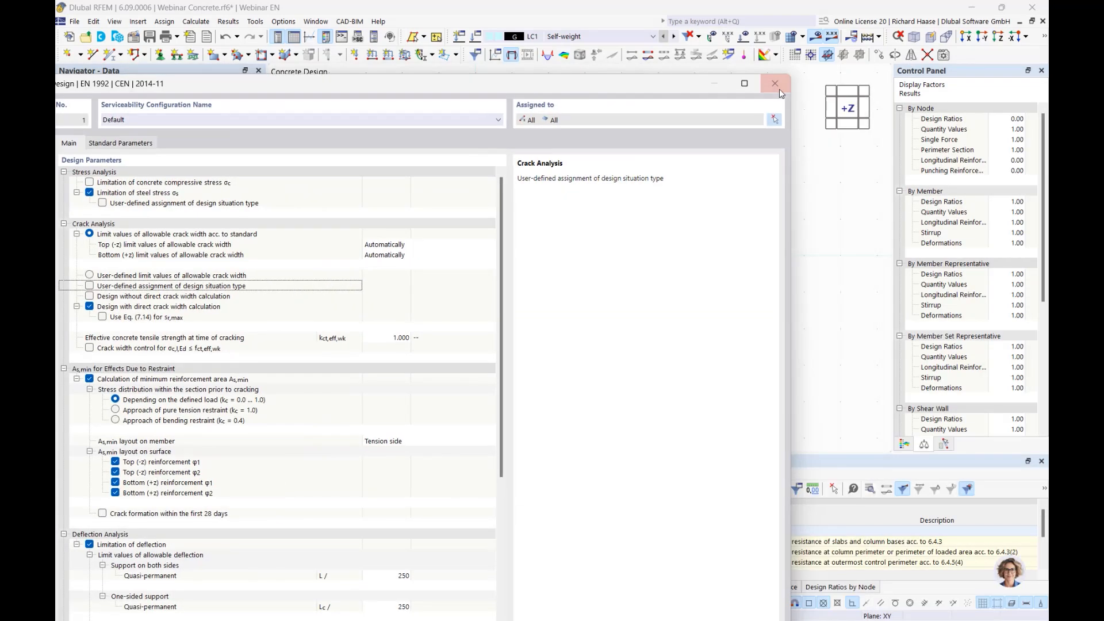
{"action": "left_click", "coordinate": [777, 88]}
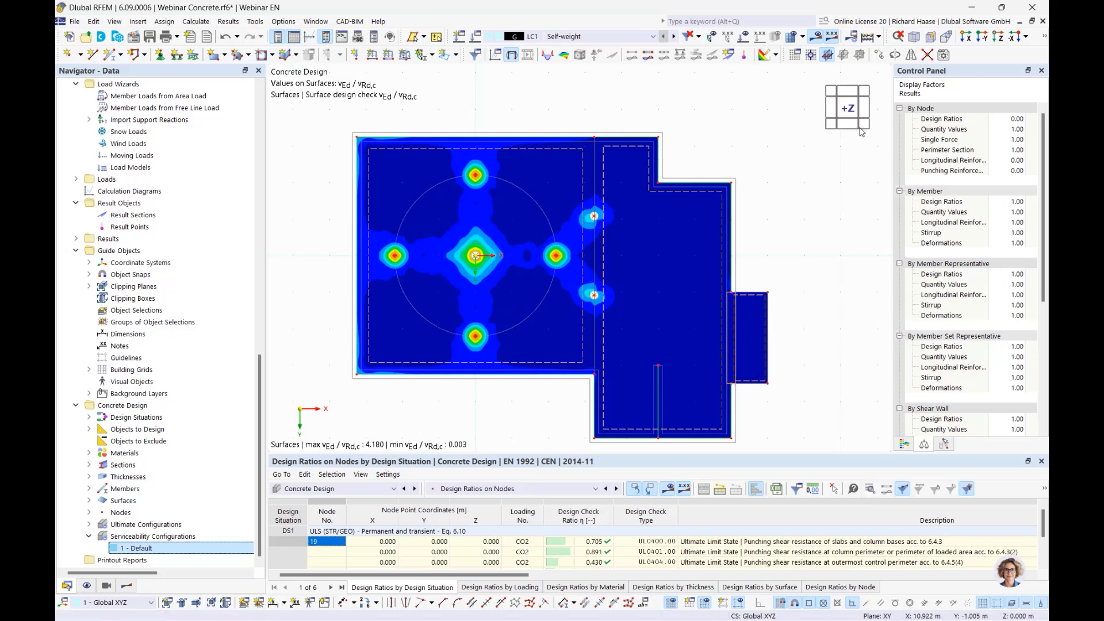
- Show the slab in isometric view, hide the results, and set the model display to wireframe
{"action": "left_click_drag", "start_coordinate": [864, 129], "coordinate": [867, 133]}
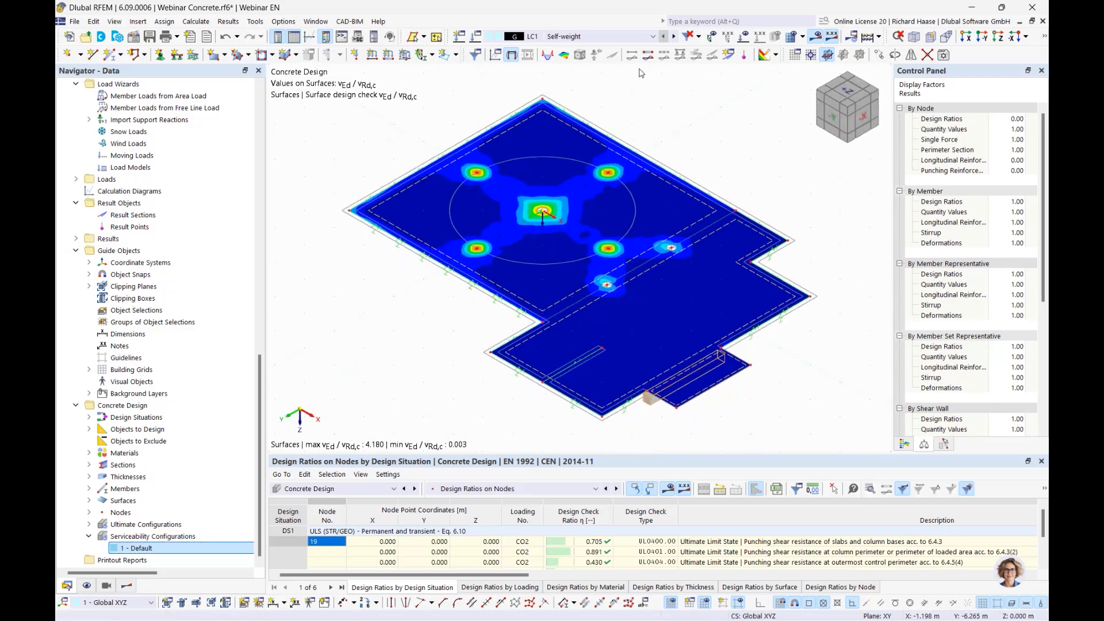
{"action": "left_click", "coordinate": [816, 37]}
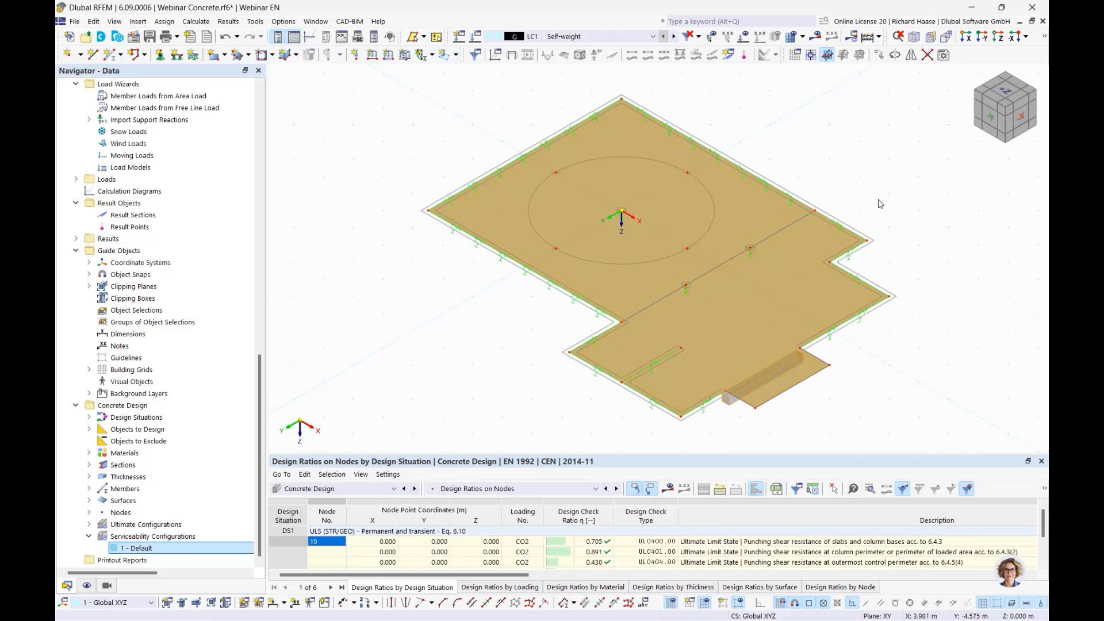
{"action": "middle_click_drag", "start_coordinate": [883, 201], "coordinate": [837, 169]}
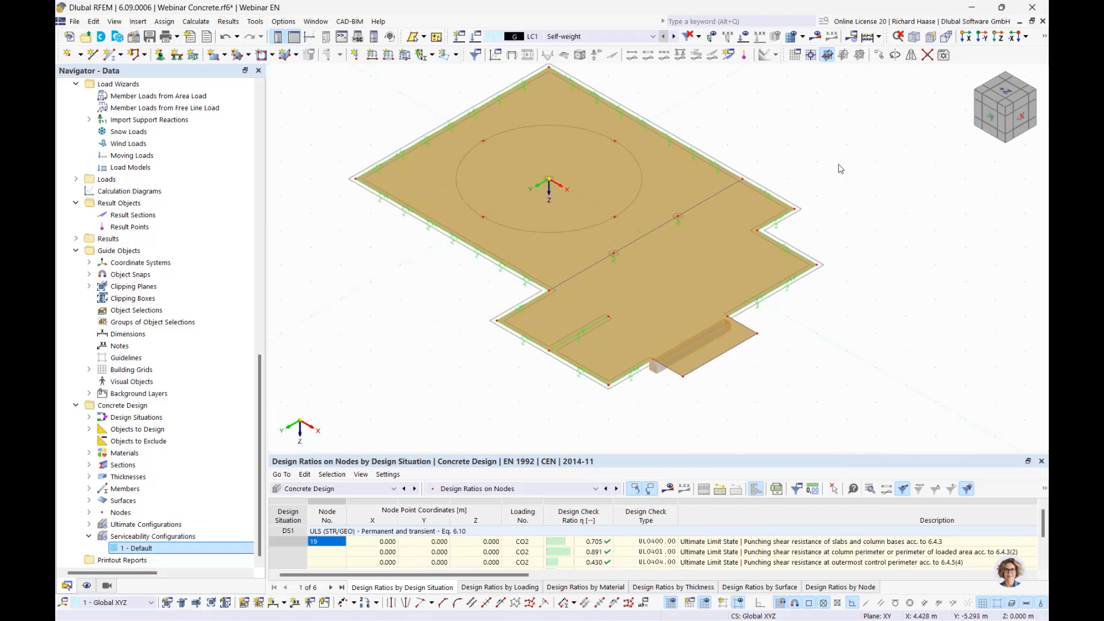
{"action": "left_click", "coordinate": [1044, 39]}
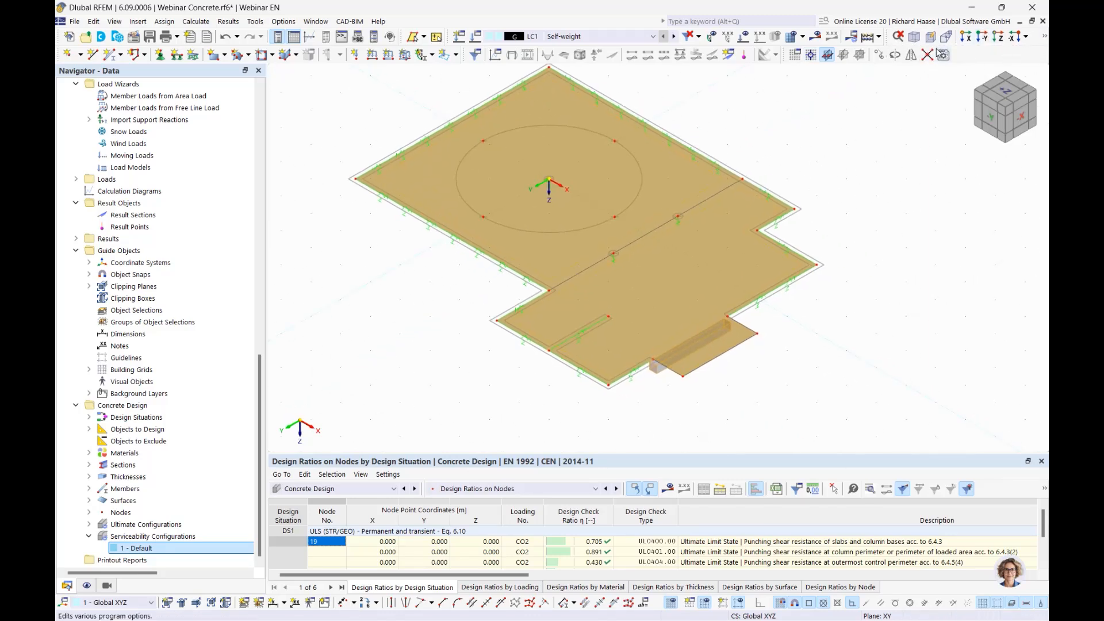
{"action": "left_click", "coordinate": [935, 52]}
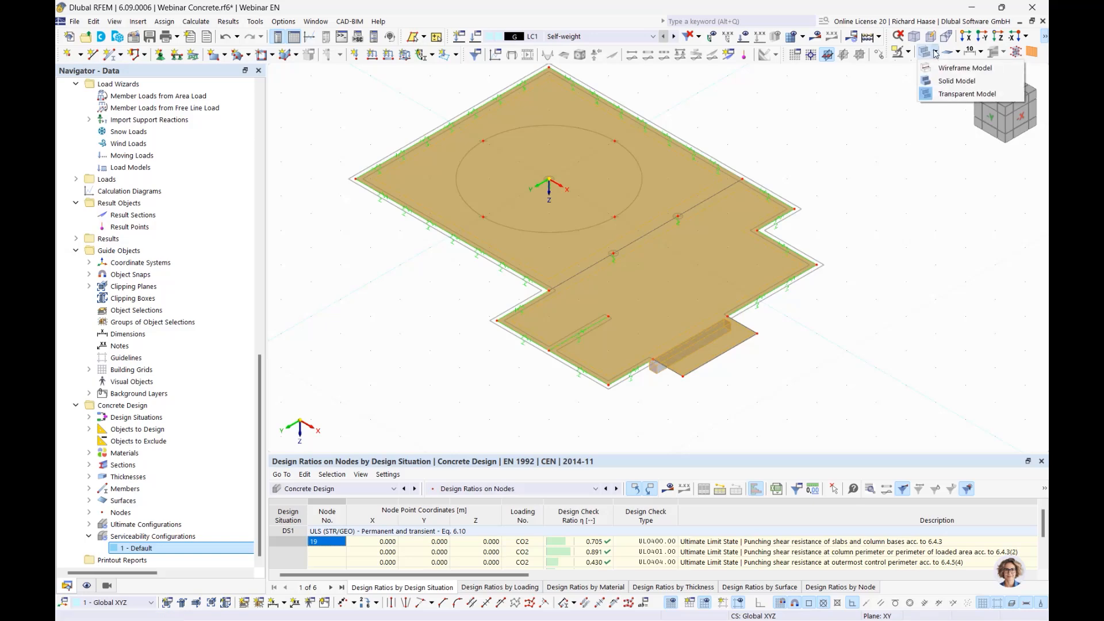
{"action": "left_click", "coordinate": [936, 68]}
{"action": "middle_click_drag", "start_coordinate": [803, 223], "coordinate": [902, 234]}
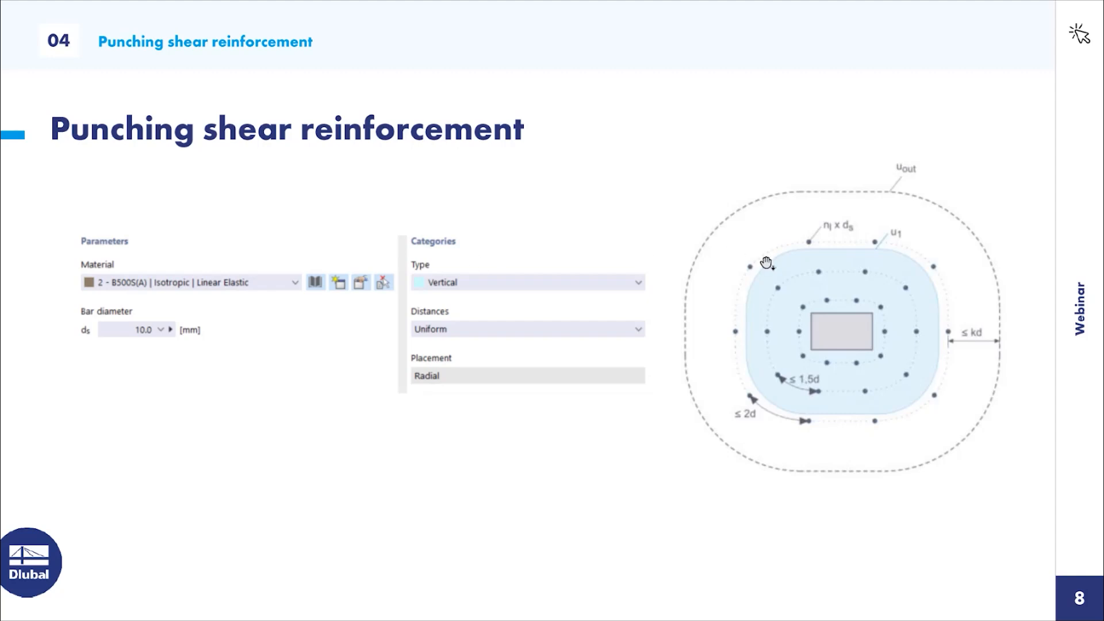
{"action": "left_click", "coordinate": [768, 264]}
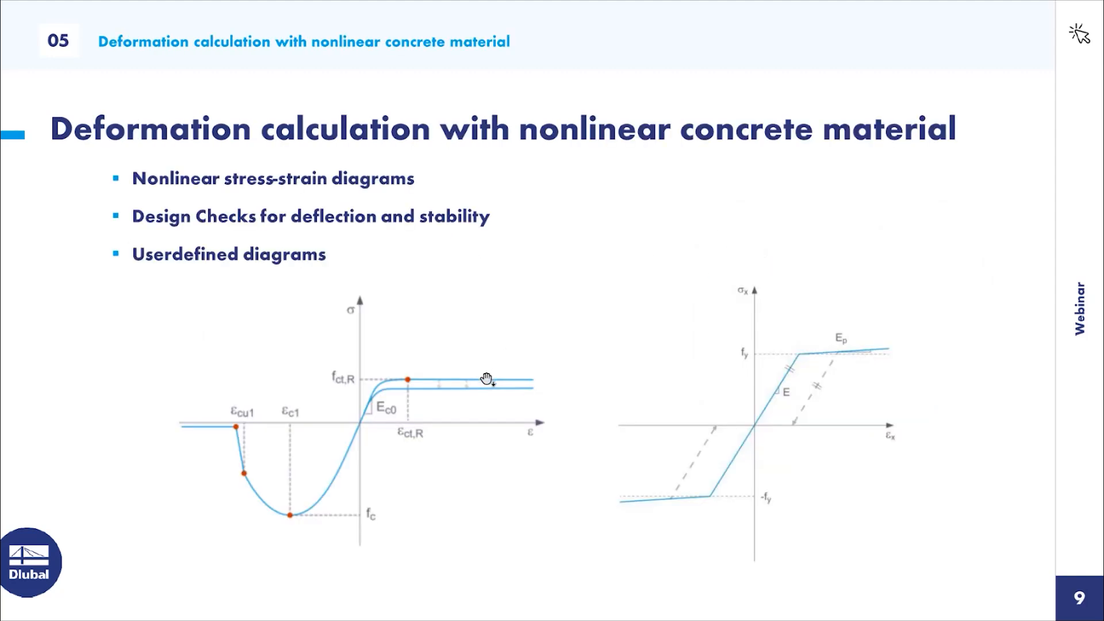
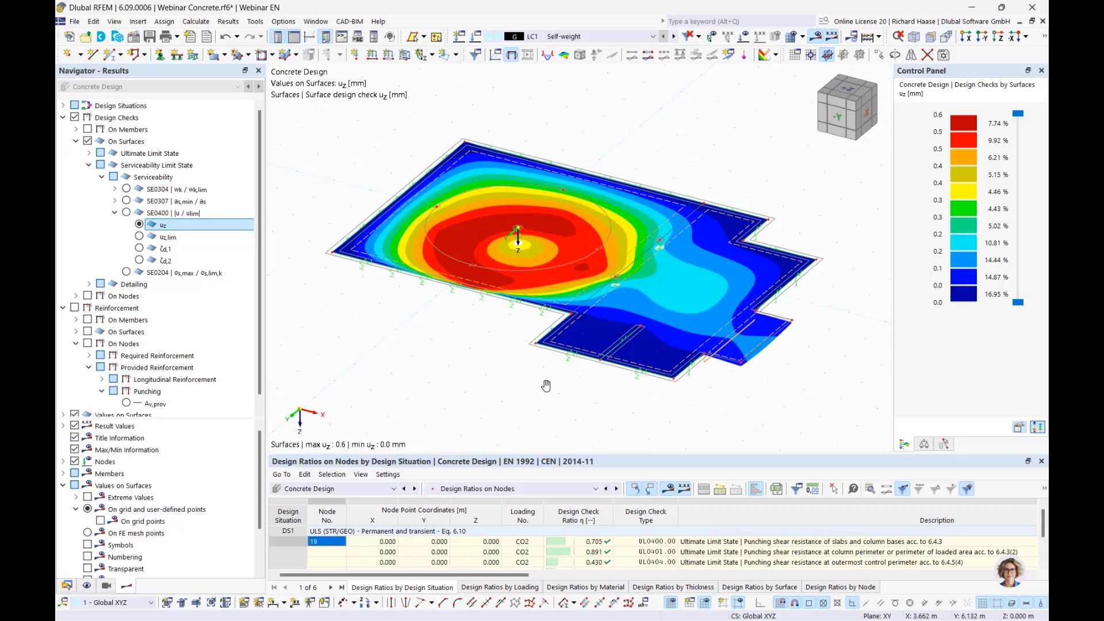
- Activate the Nonlinear Material Behavior add-on in the base data of the Webinar Concrete model
{"action": "middle_click_drag", "start_coordinate": [544, 385], "coordinate": [576, 412]}
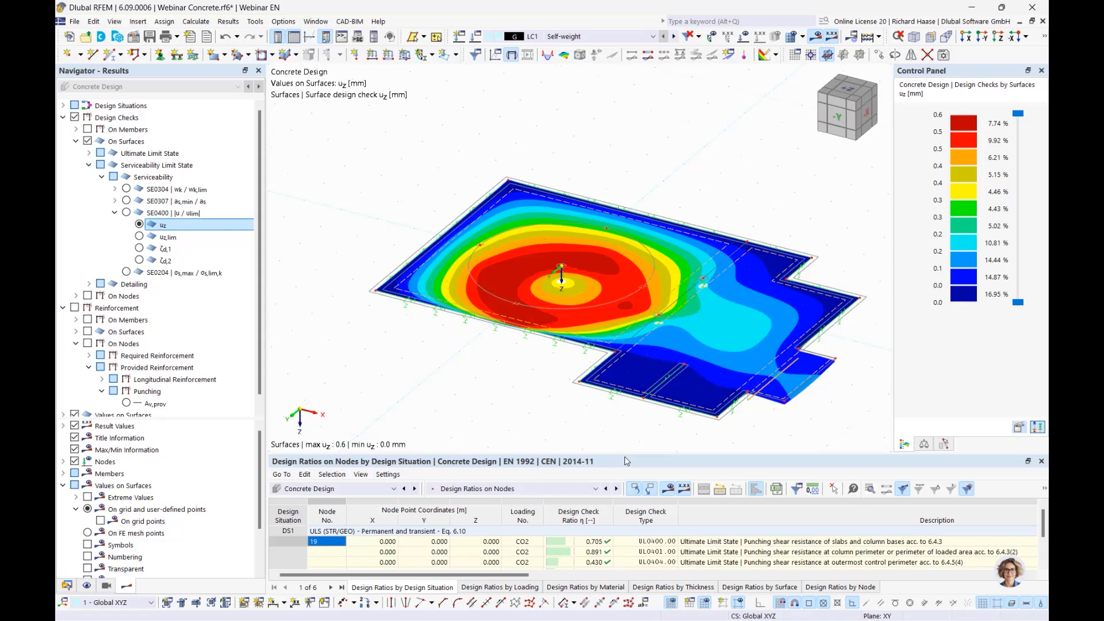
{"action": "left_click", "coordinate": [67, 586]}
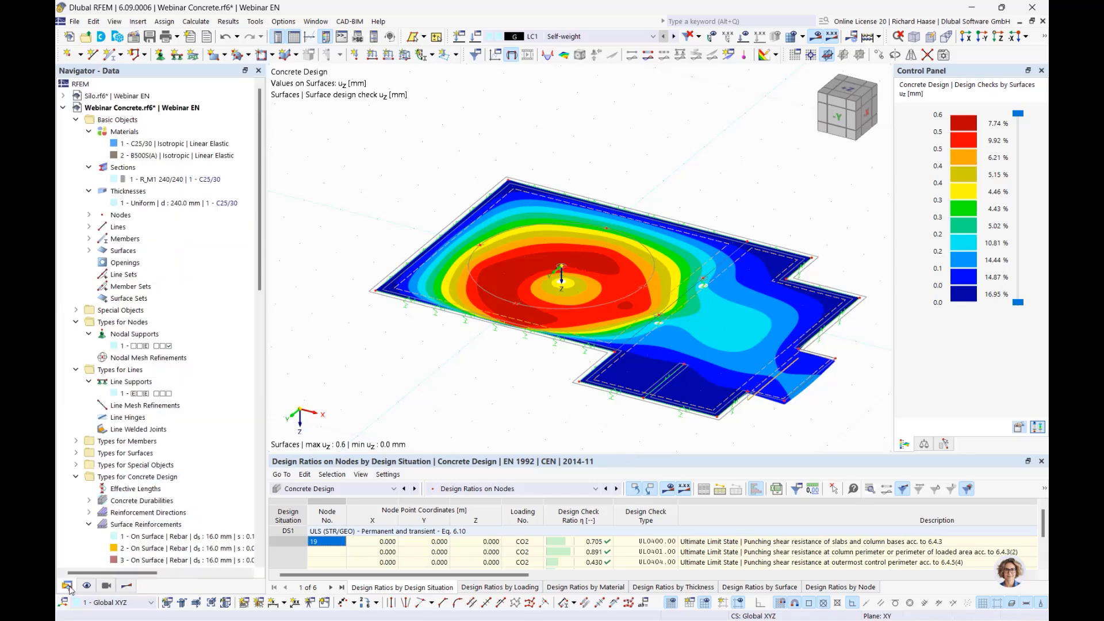
{"action": "right_click", "coordinate": [167, 108]}
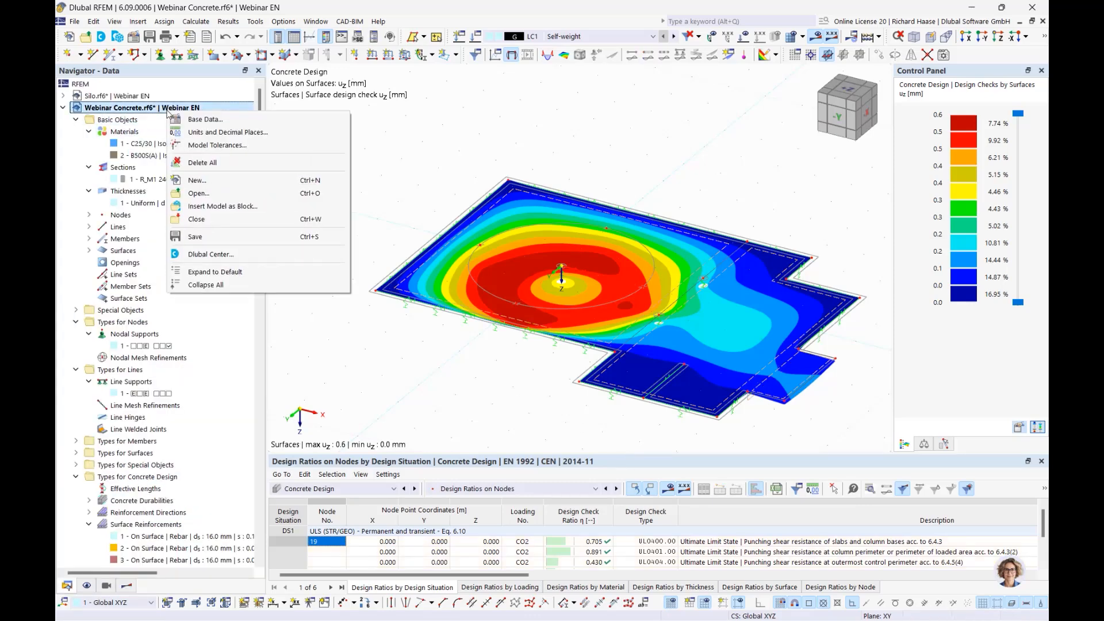
{"action": "left_click", "coordinate": [217, 120]}
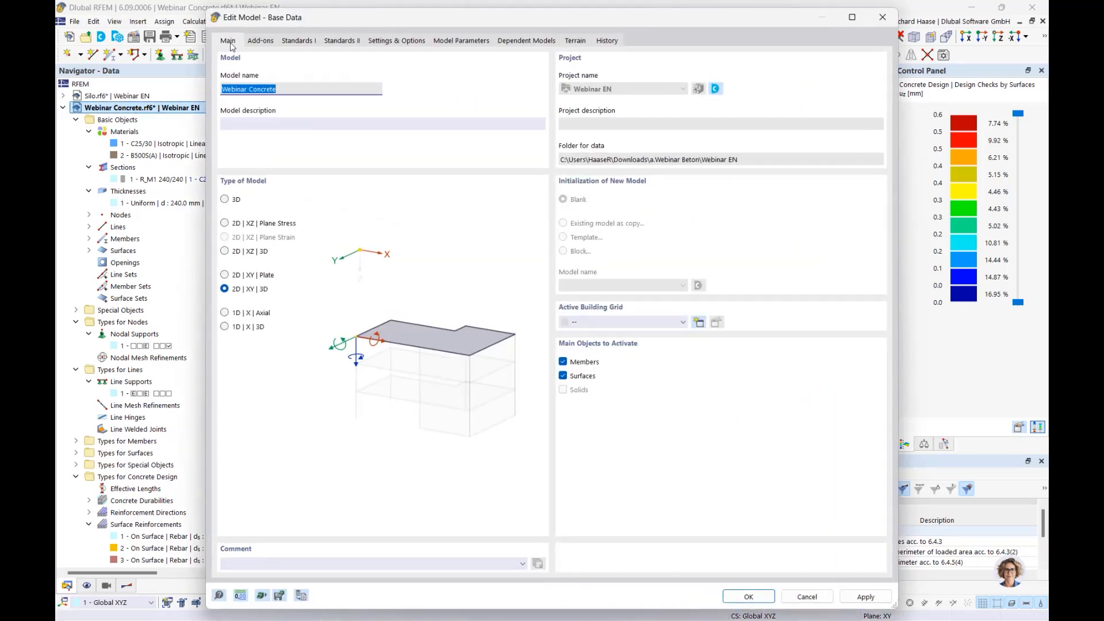
{"action": "left_click", "coordinate": [253, 44]}
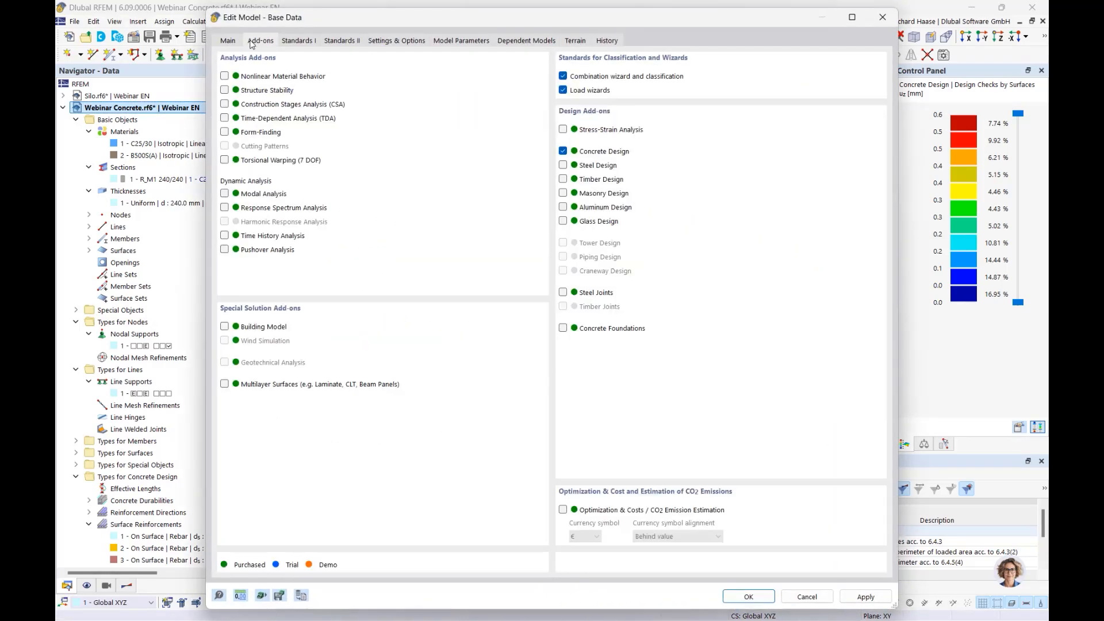
{"action": "left_click", "coordinate": [253, 77]}
{"action": "left_click", "coordinate": [750, 597]}
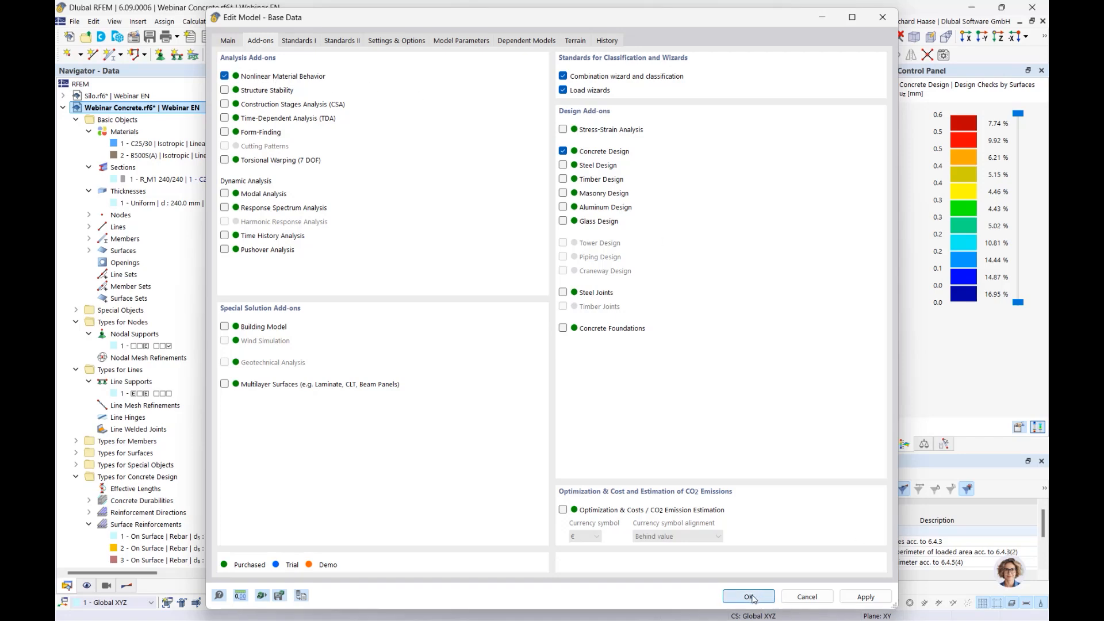
- Enable creep in the time-dependent properties of concrete material 1, C25/30
{"action": "double_click", "coordinate": [165, 147]}
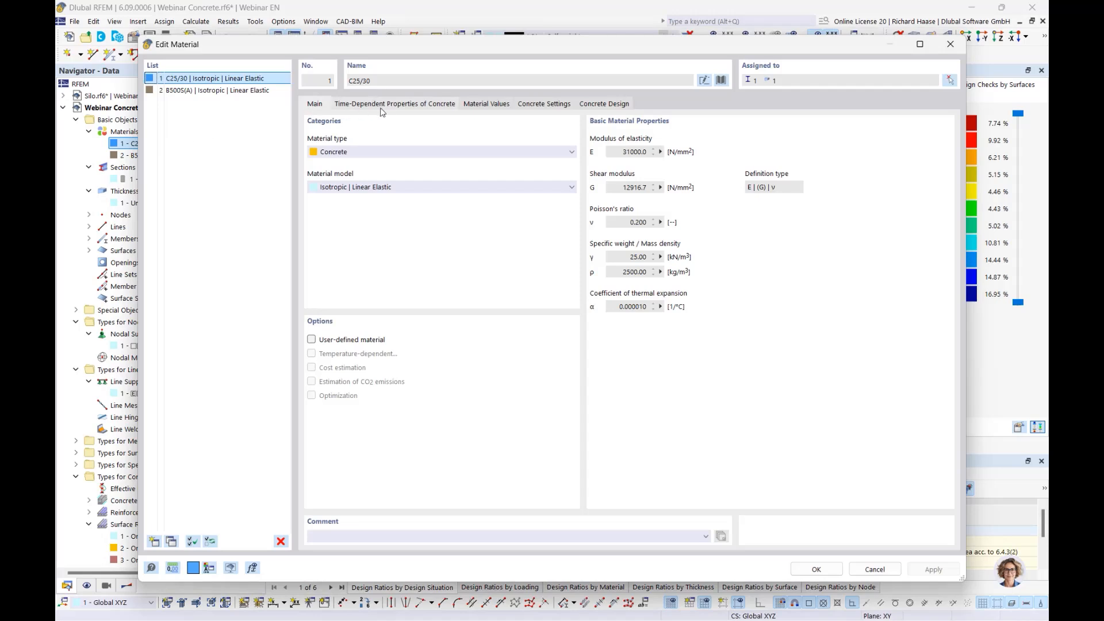
{"action": "left_click", "coordinate": [396, 105]}
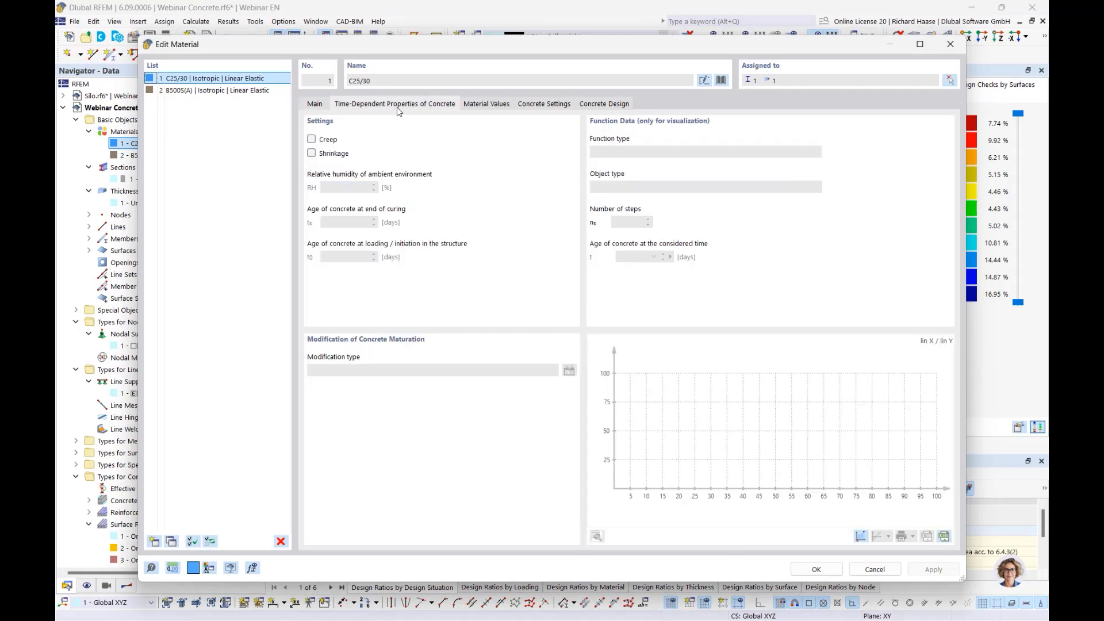
{"action": "left_click", "coordinate": [311, 140]}
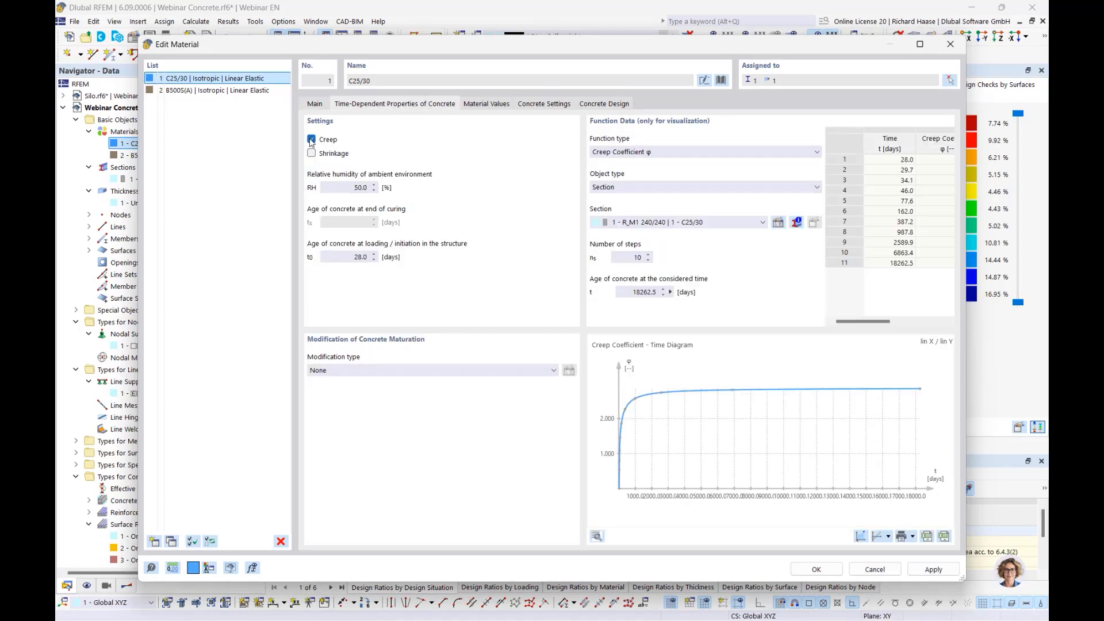
- Duplicate both the C25/30 and B500S(A) materials and set the copied concrete's material model to Anisotropic | Damage
{"action": "left_click", "coordinate": [234, 91], "text": "shift"}
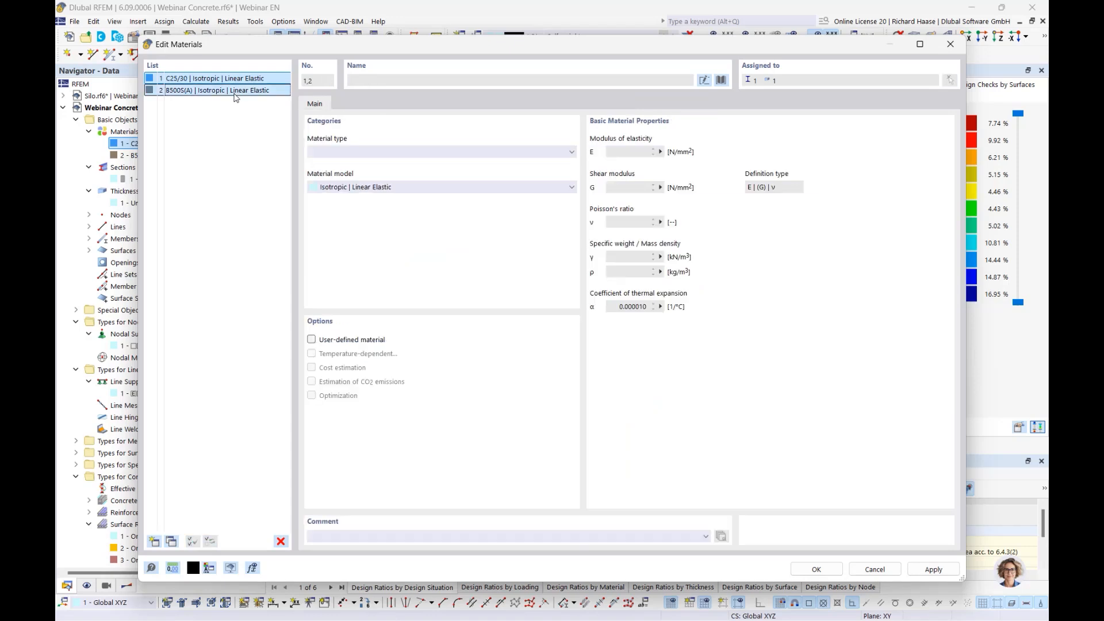
{"action": "left_click", "coordinate": [172, 541]}
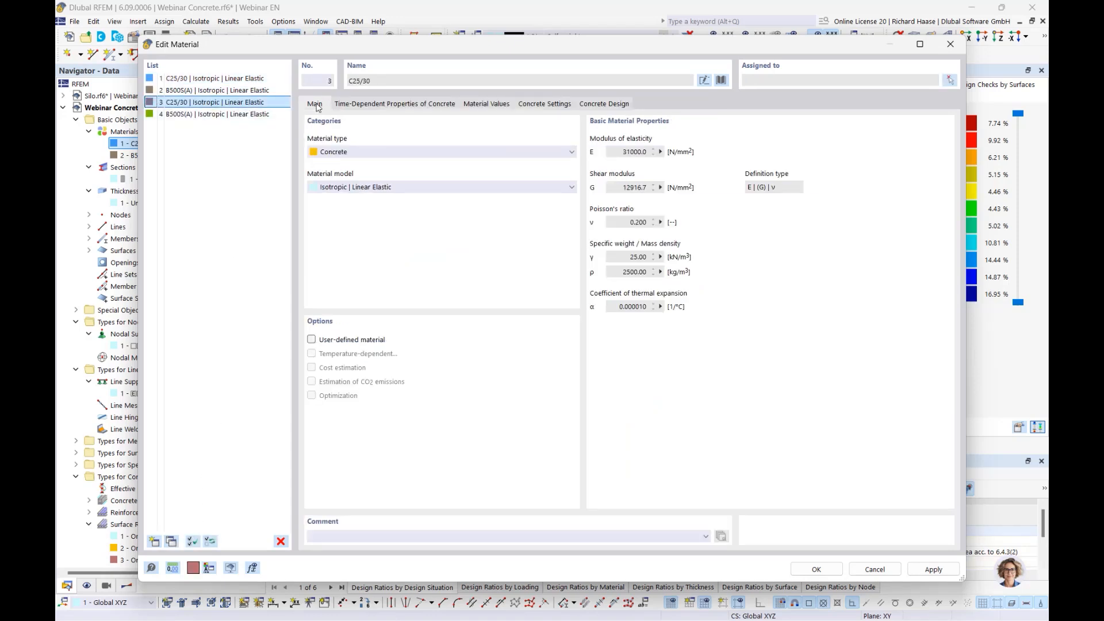
{"action": "left_click", "coordinate": [389, 189]}
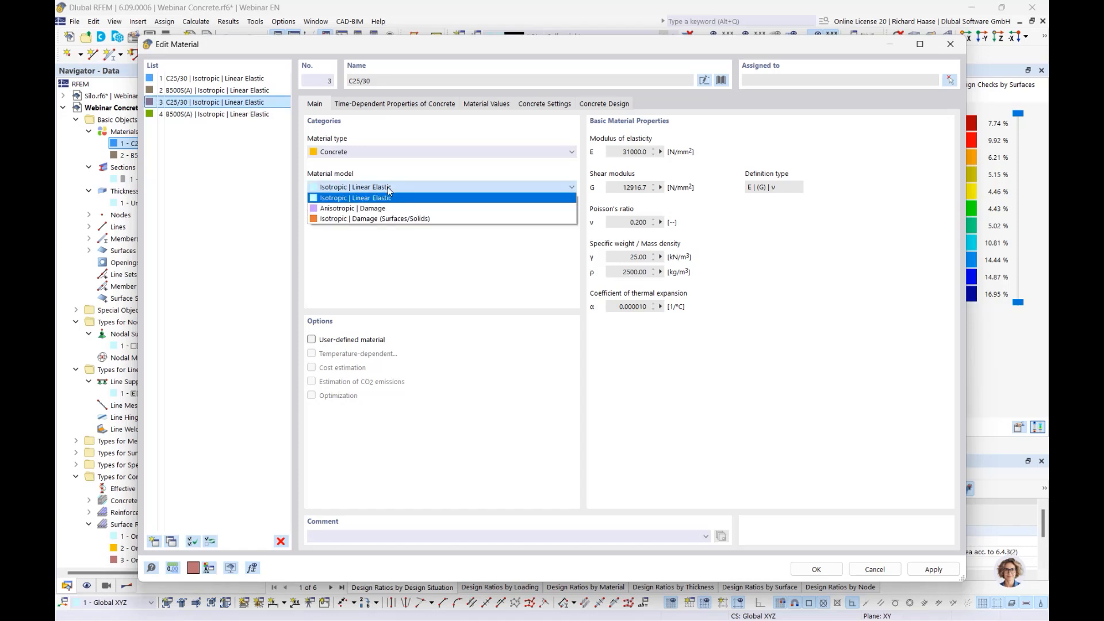
{"action": "left_click", "coordinate": [343, 210]}
- Review the copied concrete's damage parameters, including the diagram definition options, and switch tension stiffening off and on again to compare the diagrams
{"action": "left_click", "coordinate": [366, 107]}
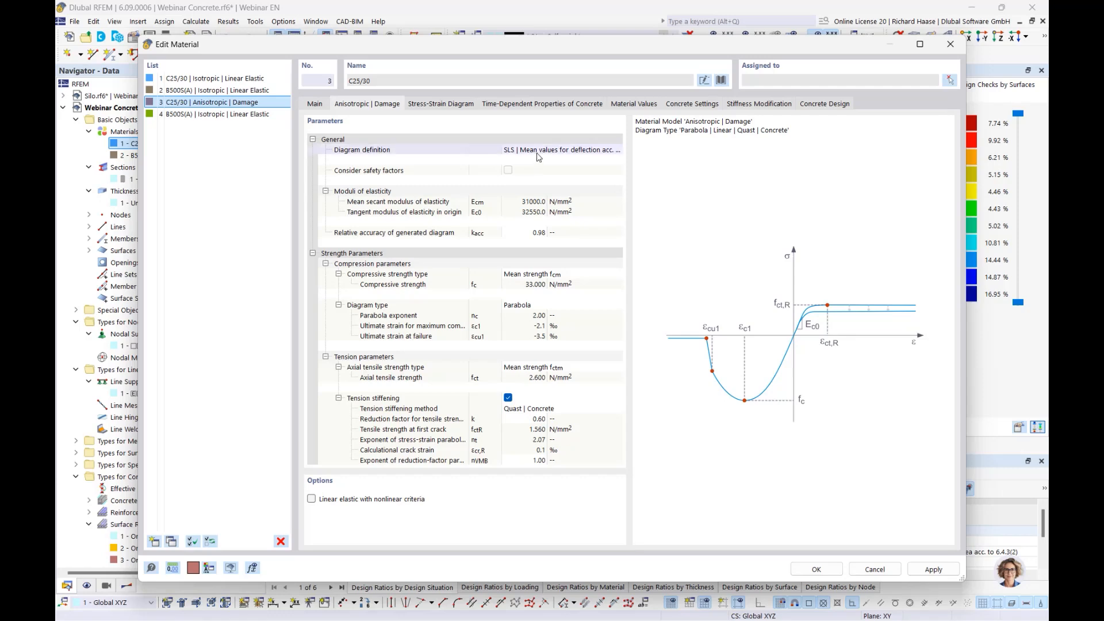
{"action": "left_click", "coordinate": [509, 153]}
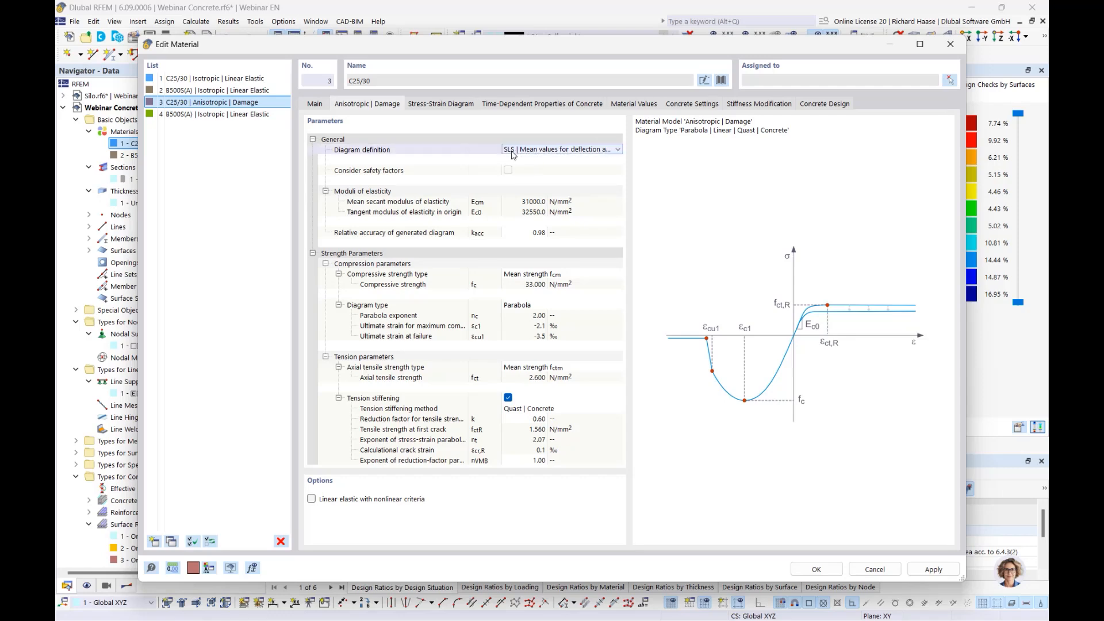
{"action": "left_click", "coordinate": [528, 152]}
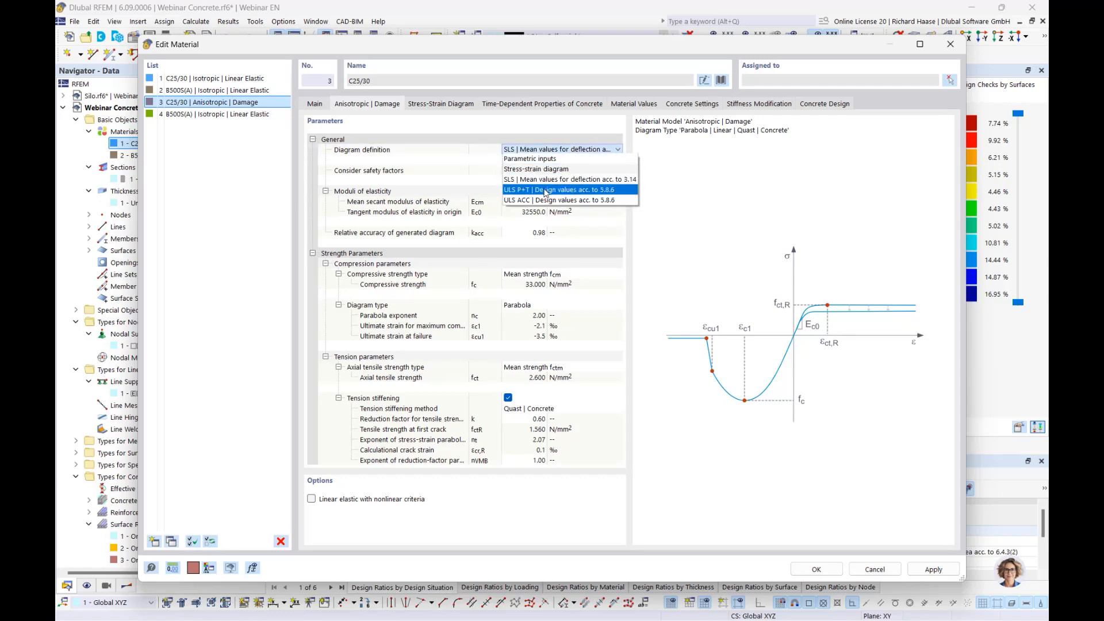
{"action": "left_click", "coordinate": [469, 139]}
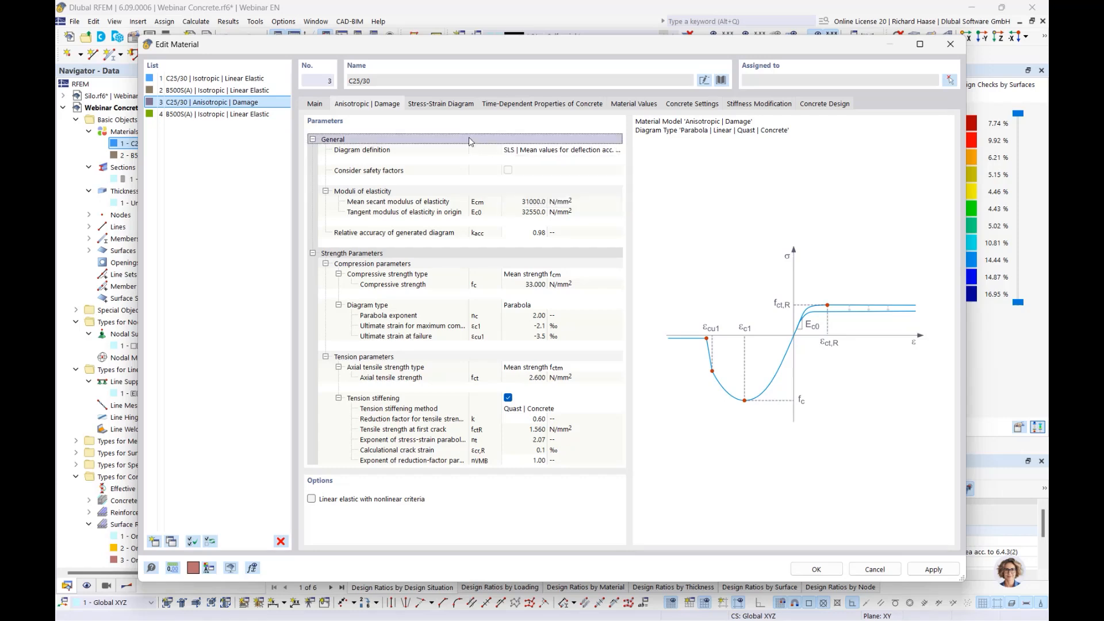
{"action": "left_click", "coordinate": [508, 397]}
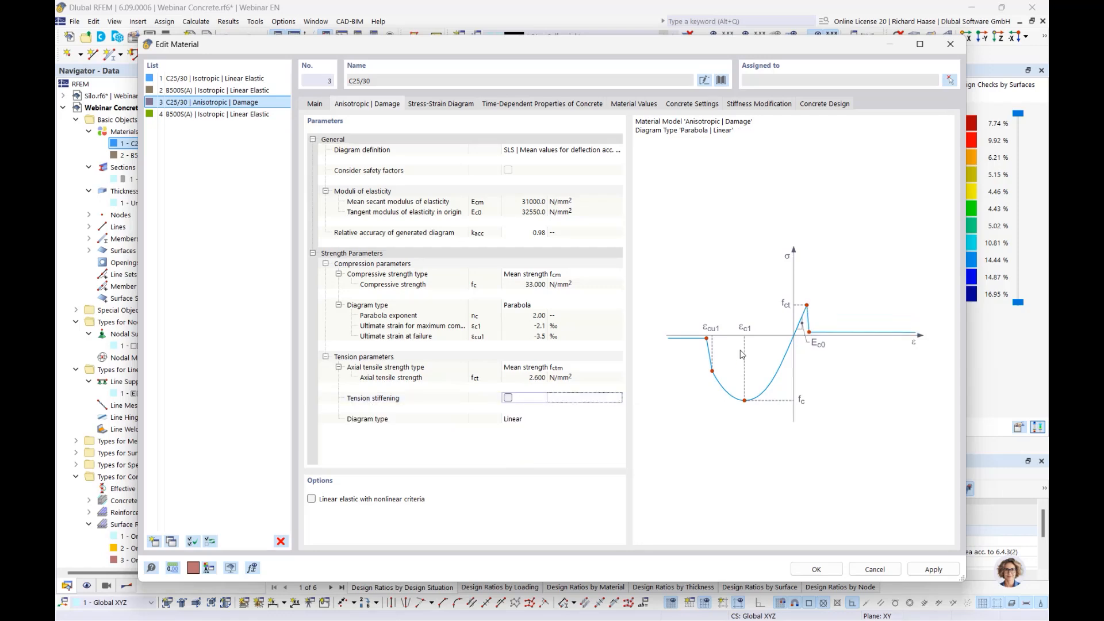
{"action": "left_click", "coordinate": [508, 398]}
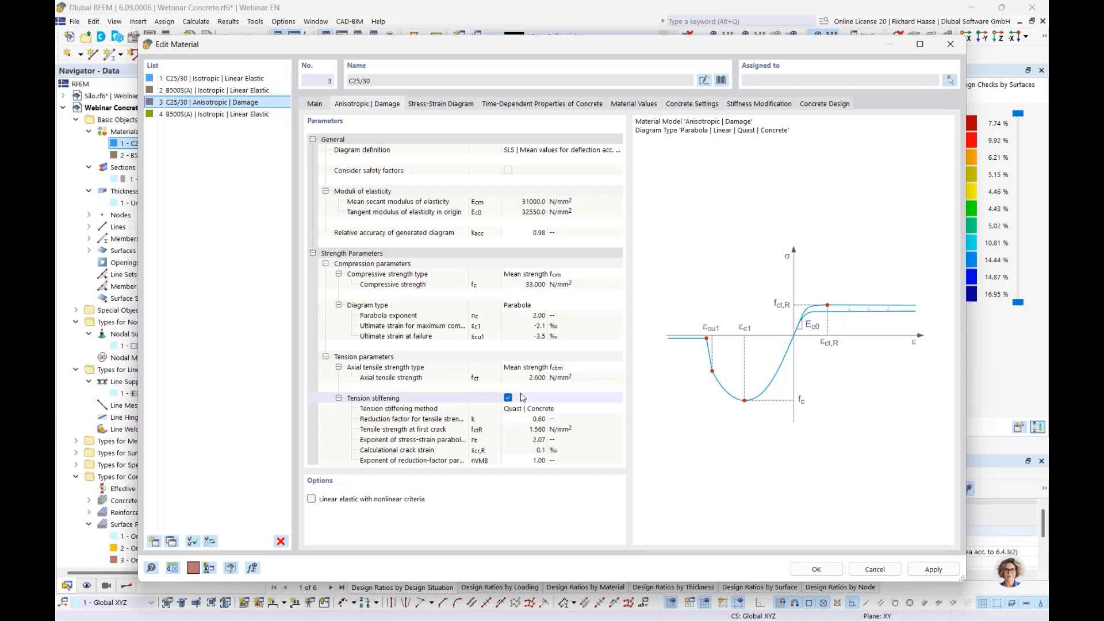
- Examine the copied concrete's stress-strain diagram and its time-dependent creep properties
{"action": "left_click", "coordinate": [455, 109]}
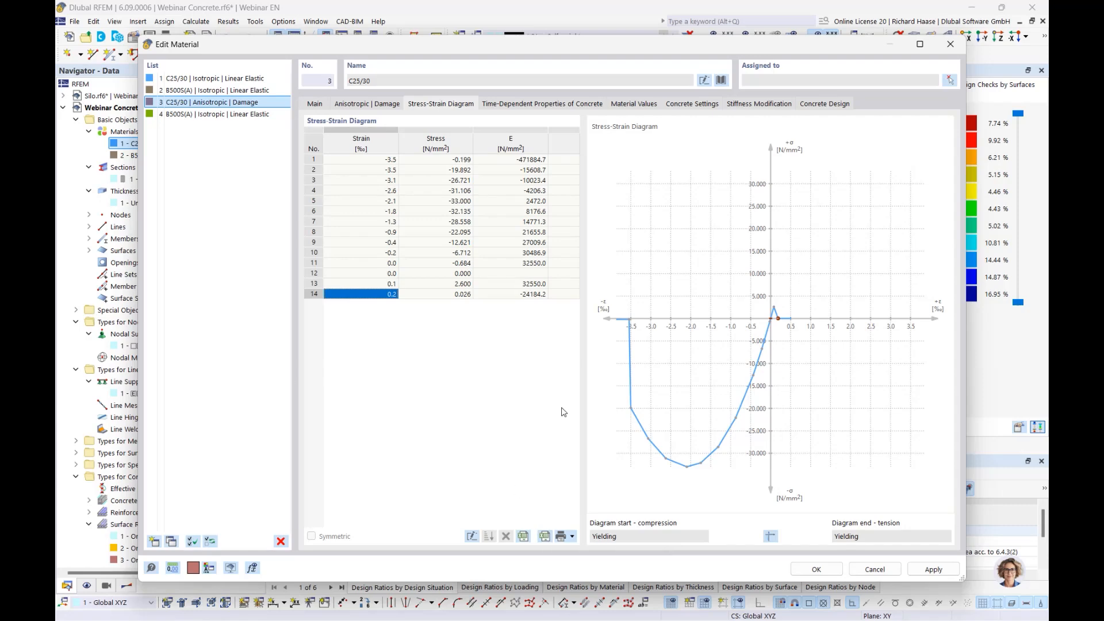
{"action": "left_click", "coordinate": [544, 105]}
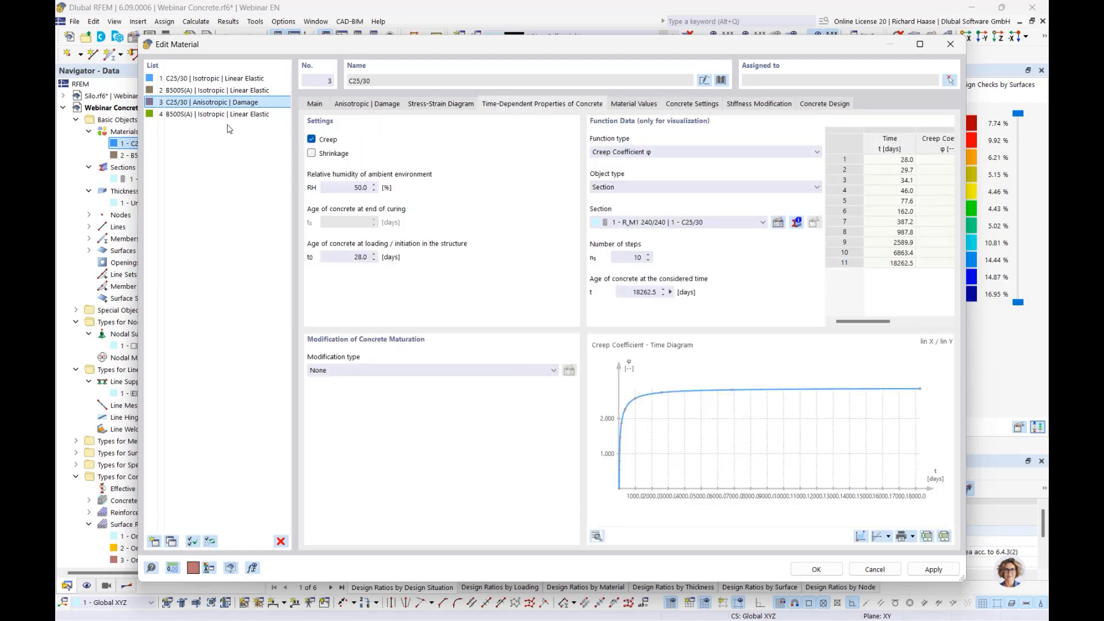
{"action": "left_click", "coordinate": [313, 105]}
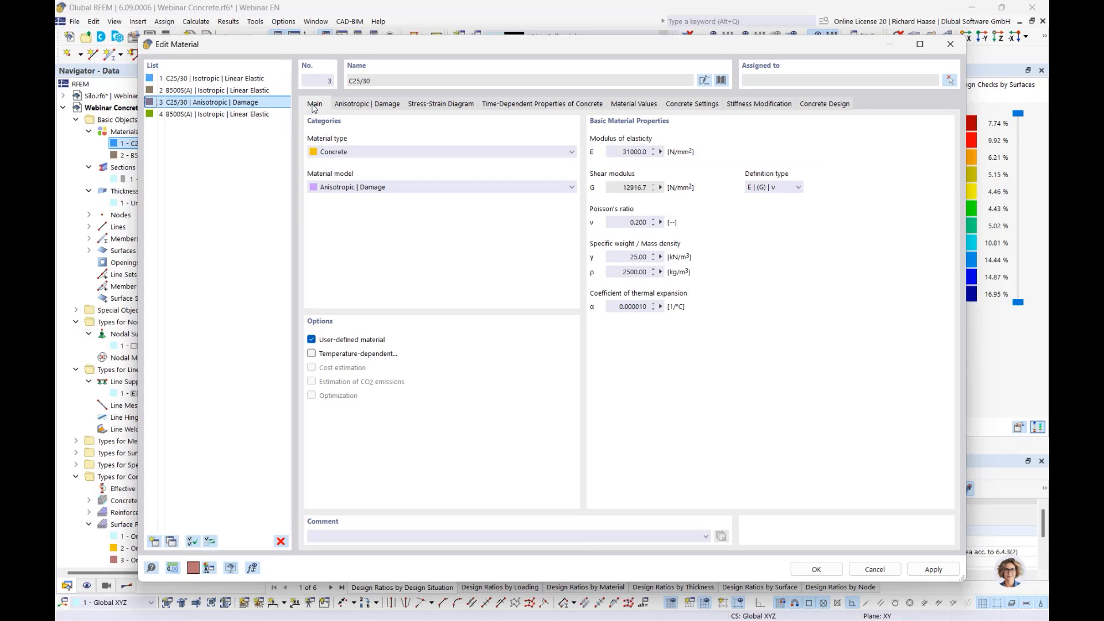
- Set the copied B500S(A) steel's material model to Isotropic | Plastic (Members), check its parameters, and accept the material changes including deletion of results
{"action": "left_click", "coordinate": [203, 114]}
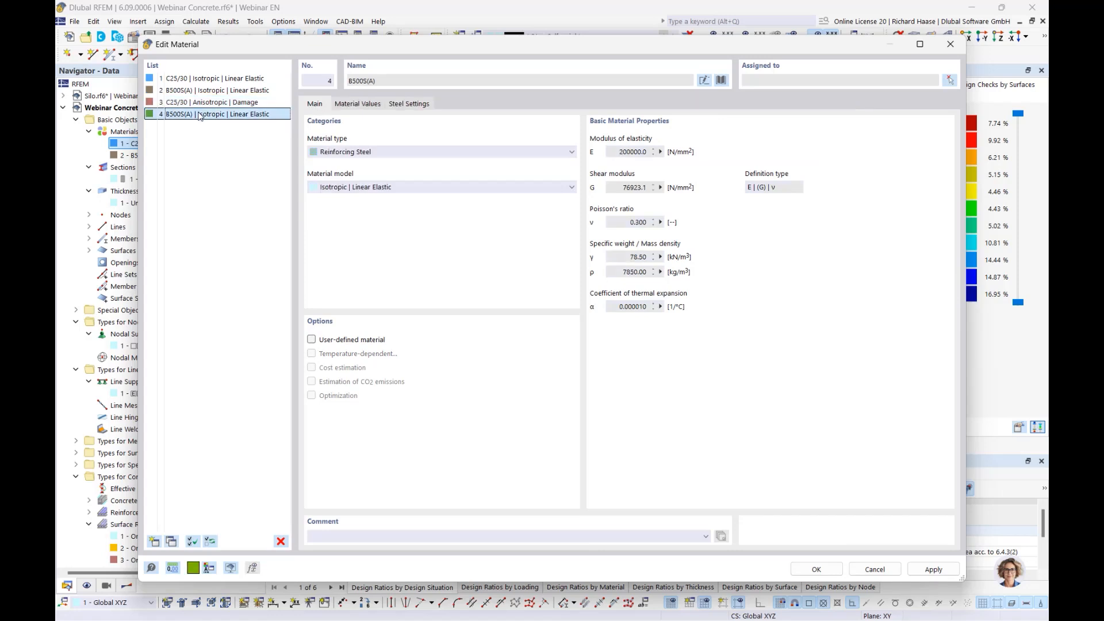
{"action": "left_click", "coordinate": [372, 193]}
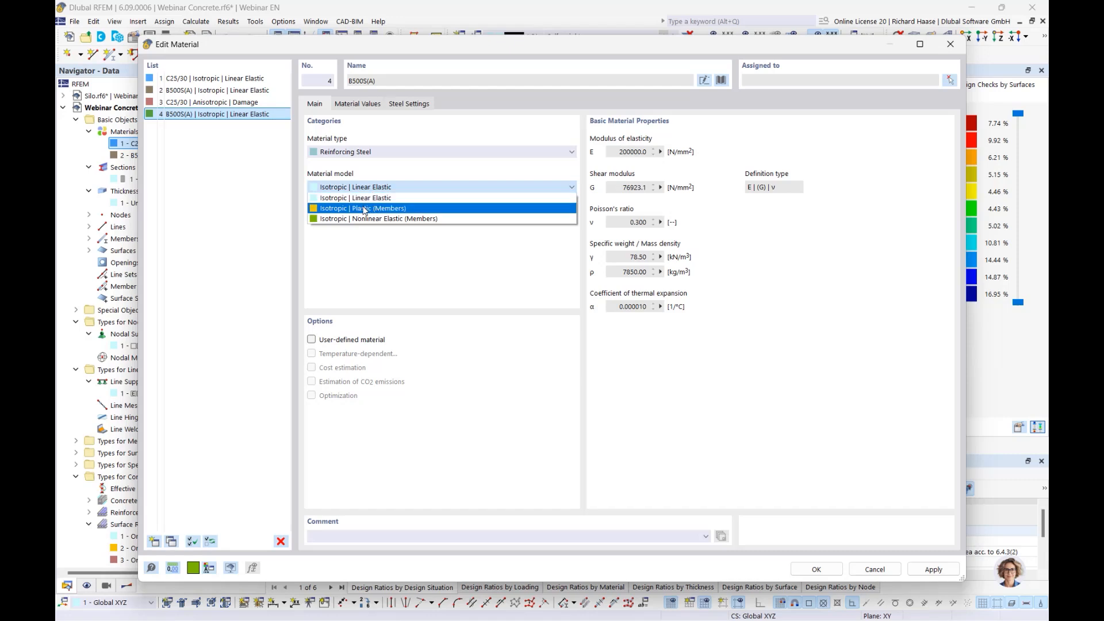
{"action": "left_click", "coordinate": [379, 210]}
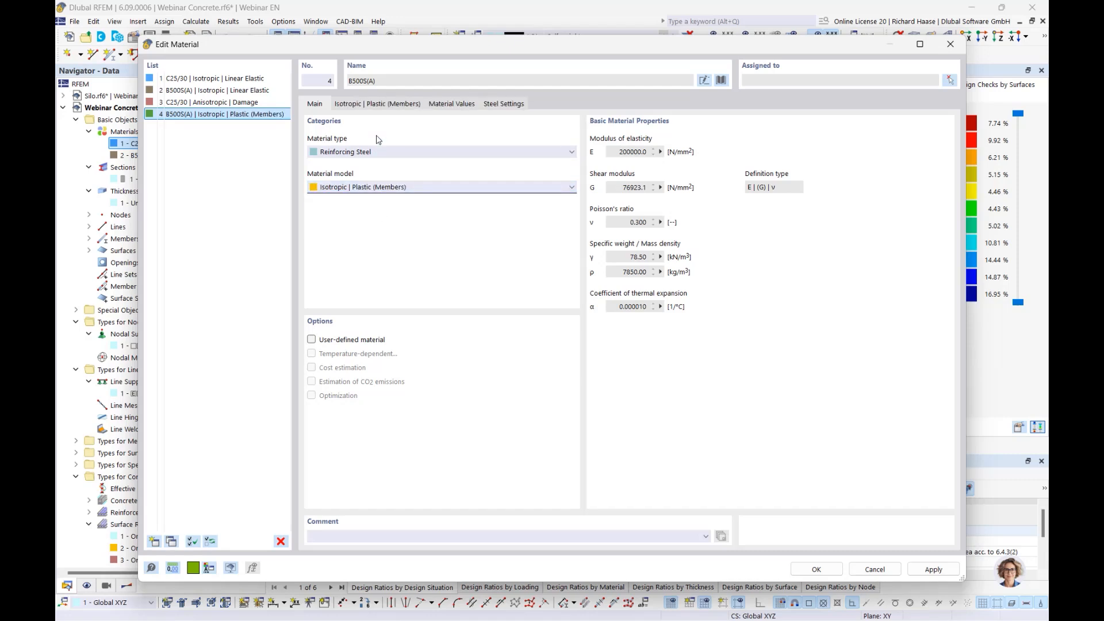
{"action": "left_click", "coordinate": [379, 107]}
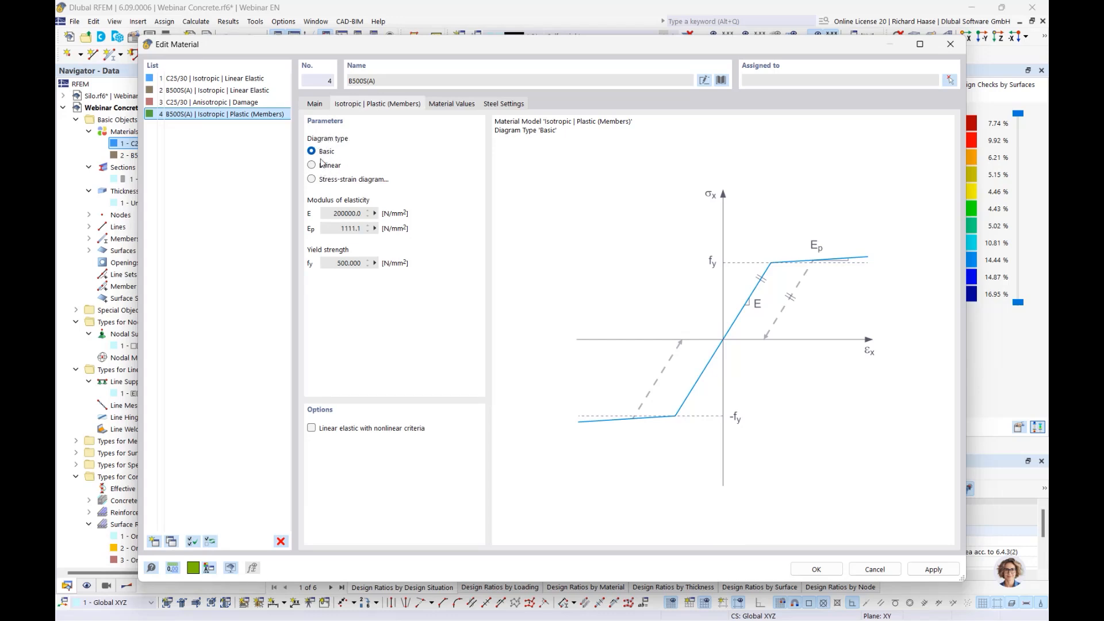
{"action": "left_click", "coordinate": [816, 569]}
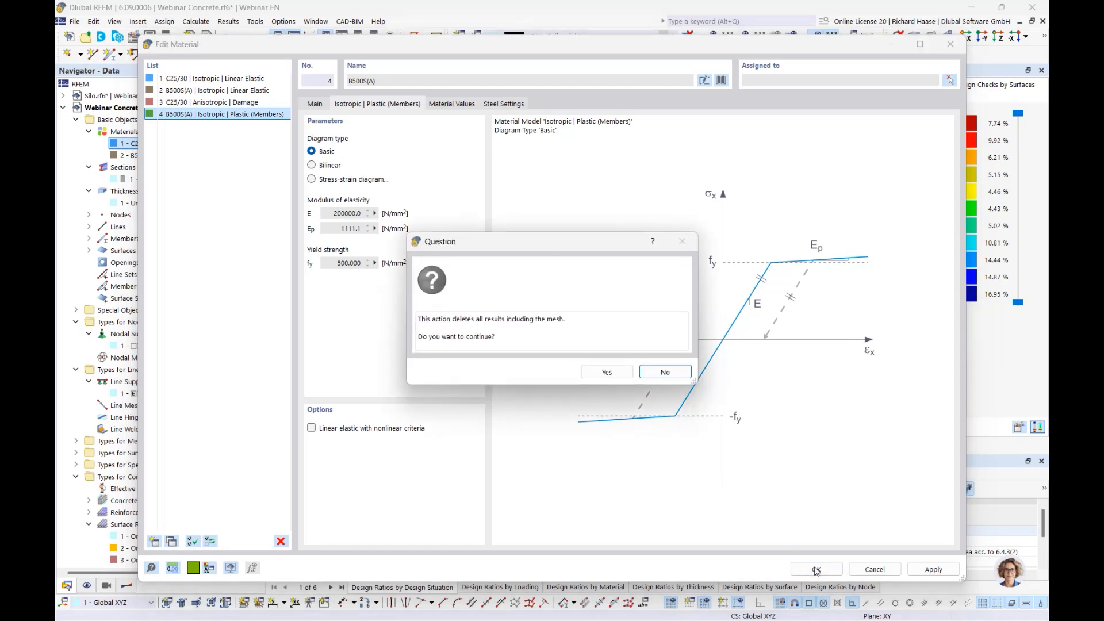
{"action": "left_click", "coordinate": [608, 372]}
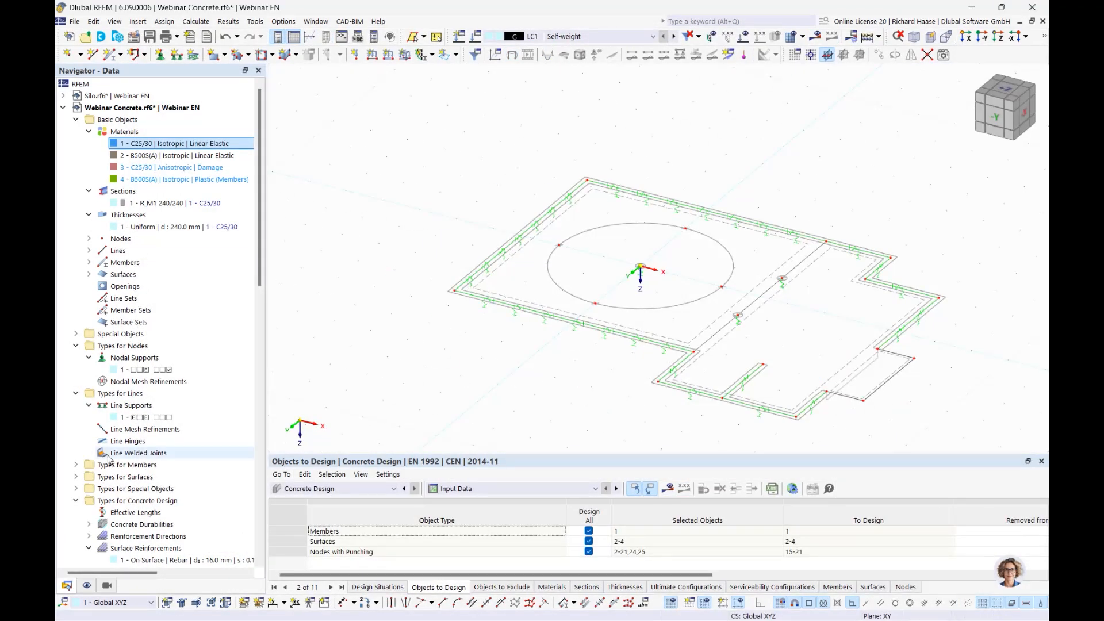
- Duplicate the SLS - Quasi-permanent design situation in the load cases and combinations and name the copy NL
{"action": "scroll", "coordinate": [138, 495], "scroll_direction": "down", "scroll_amount": 1}
{"action": "scroll", "coordinate": [154, 403], "scroll_direction": "up", "scroll_amount": 1}
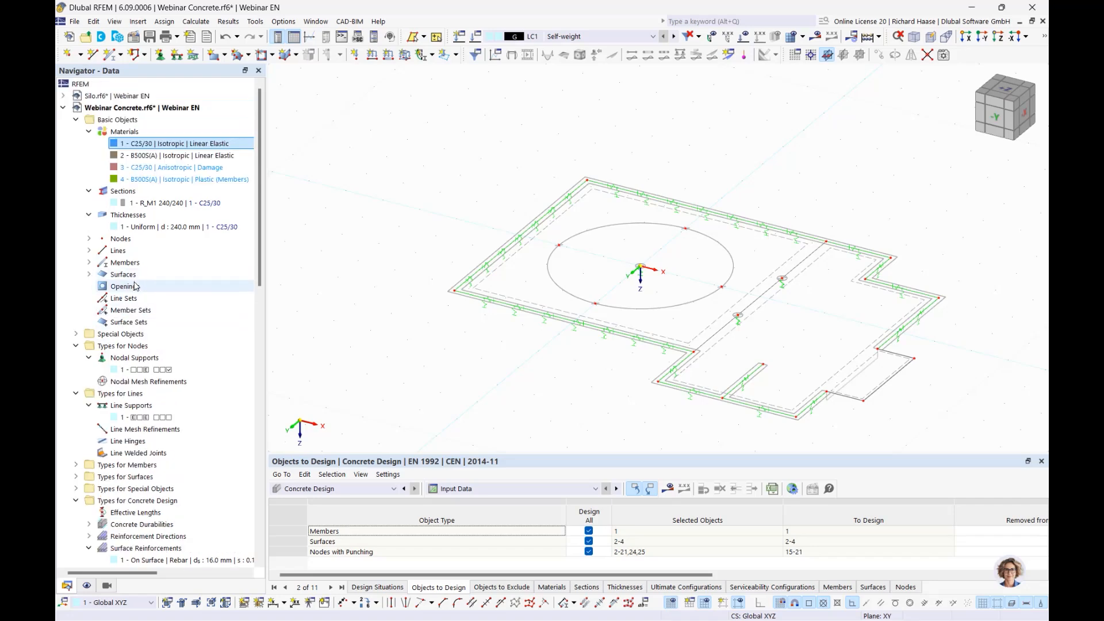
{"action": "scroll", "coordinate": [153, 460], "scroll_direction": "down", "scroll_amount": 4}
{"action": "right_click", "coordinate": [153, 504]}
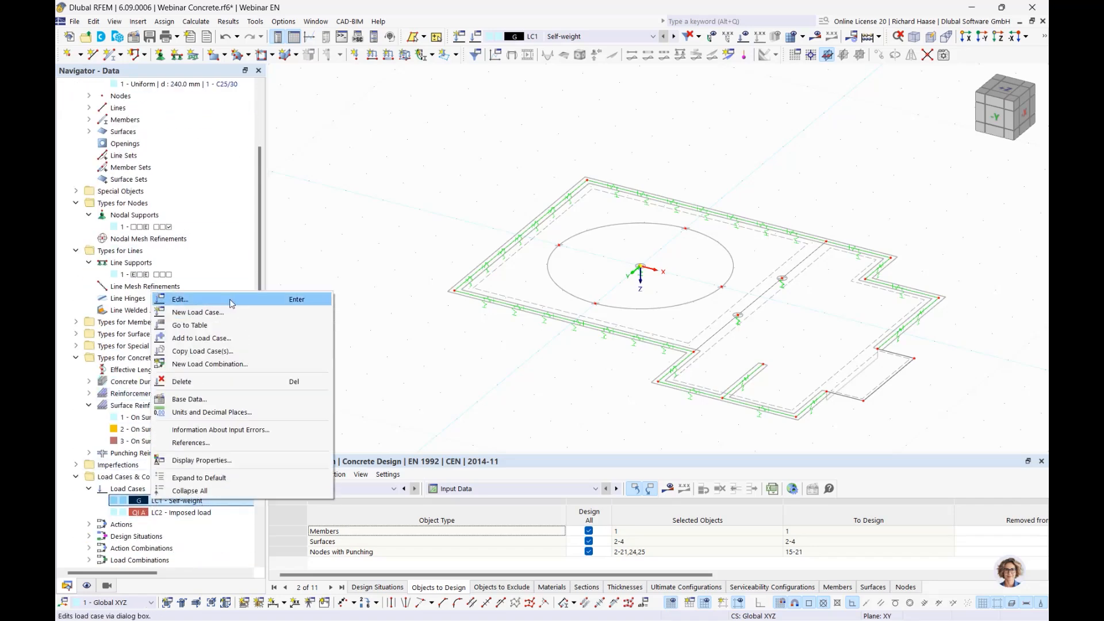
{"action": "left_click", "coordinate": [230, 304]}
{"action": "left_click", "coordinate": [253, 60]}
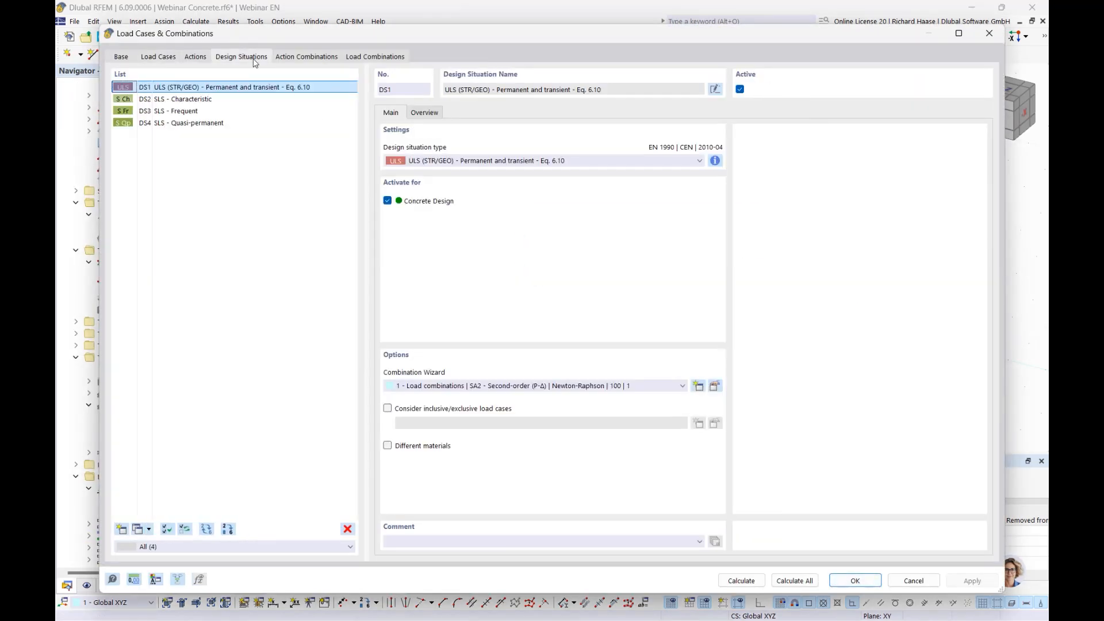
{"action": "left_click", "coordinate": [214, 125]}
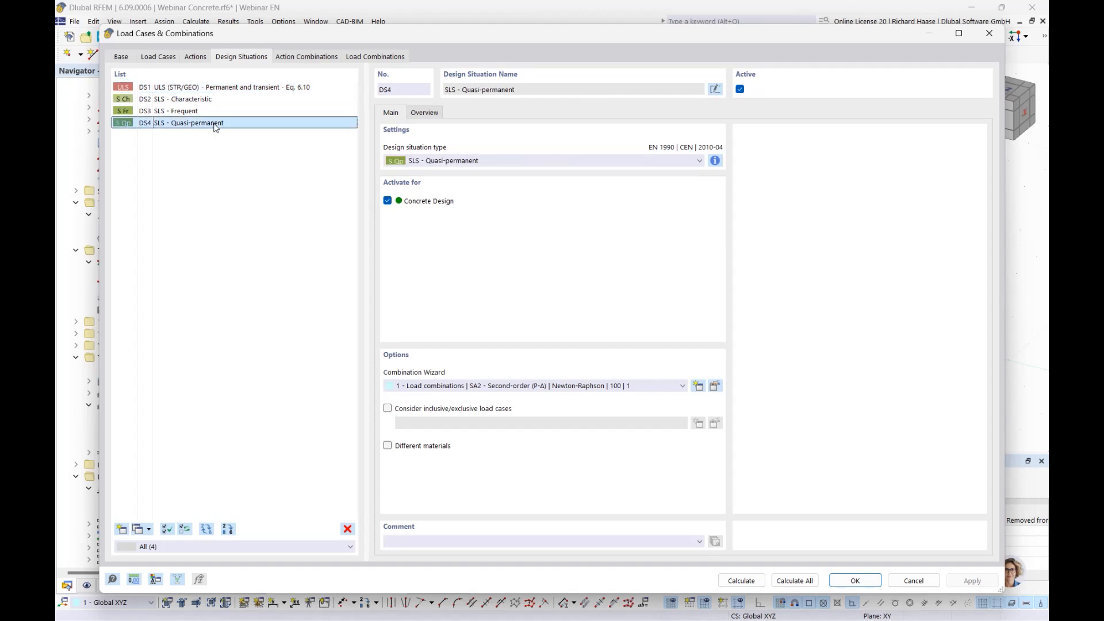
{"action": "left_click", "coordinate": [138, 529]}
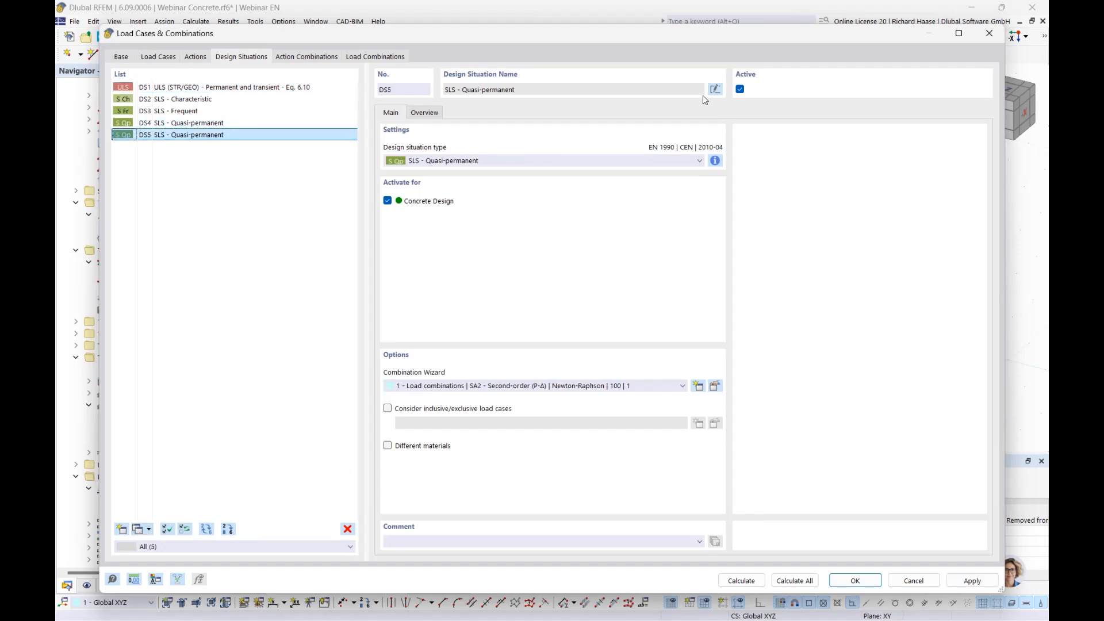
{"action": "left_click", "coordinate": [714, 90]}
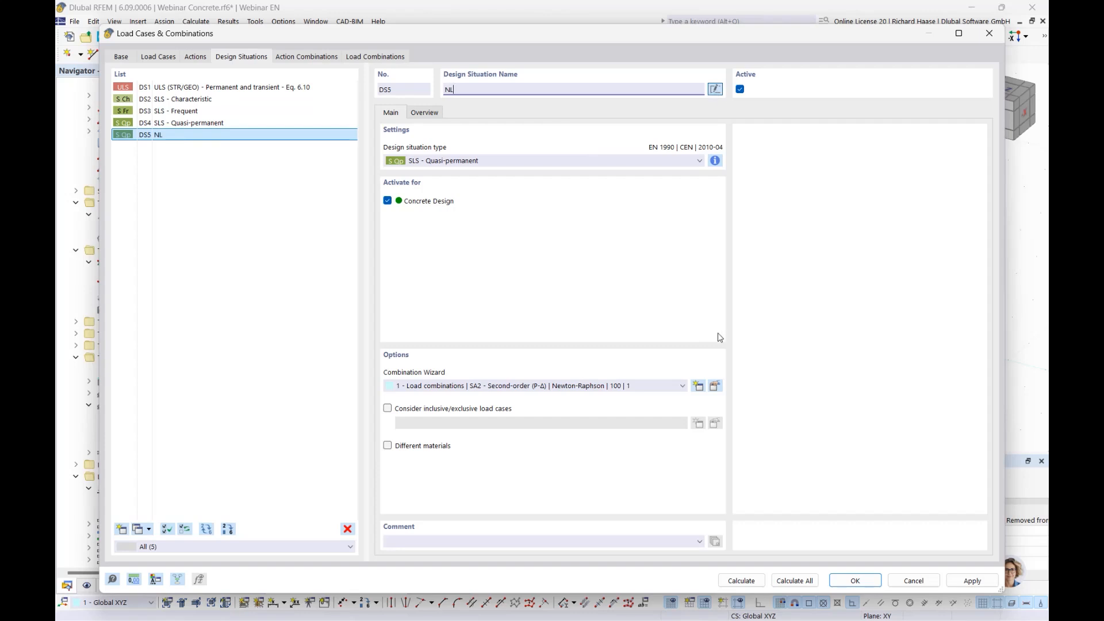
- Duplicate the second-order load combination wizard assigned to the NL design situation and name the copy NL
{"action": "left_click", "coordinate": [715, 386]}
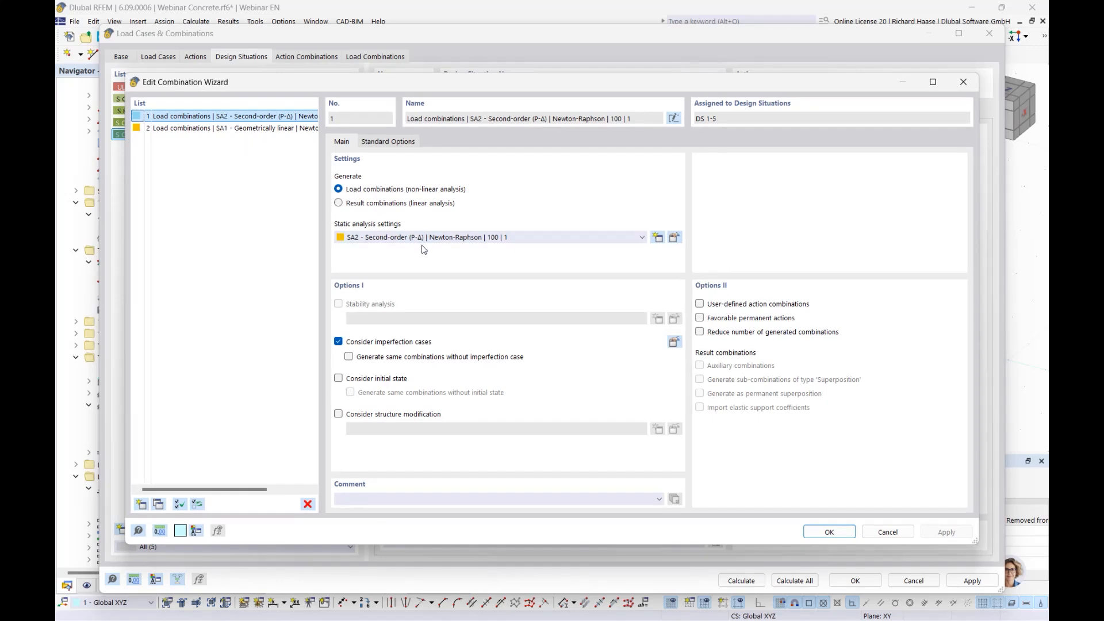
{"action": "left_click", "coordinate": [159, 505]}
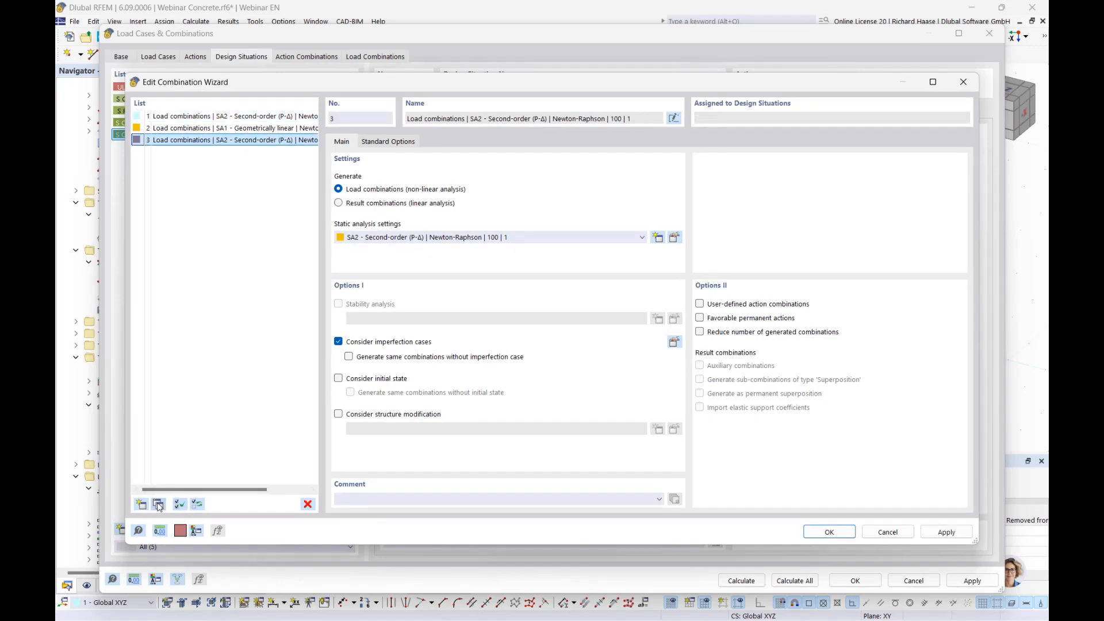
{"action": "left_click", "coordinate": [675, 119]}
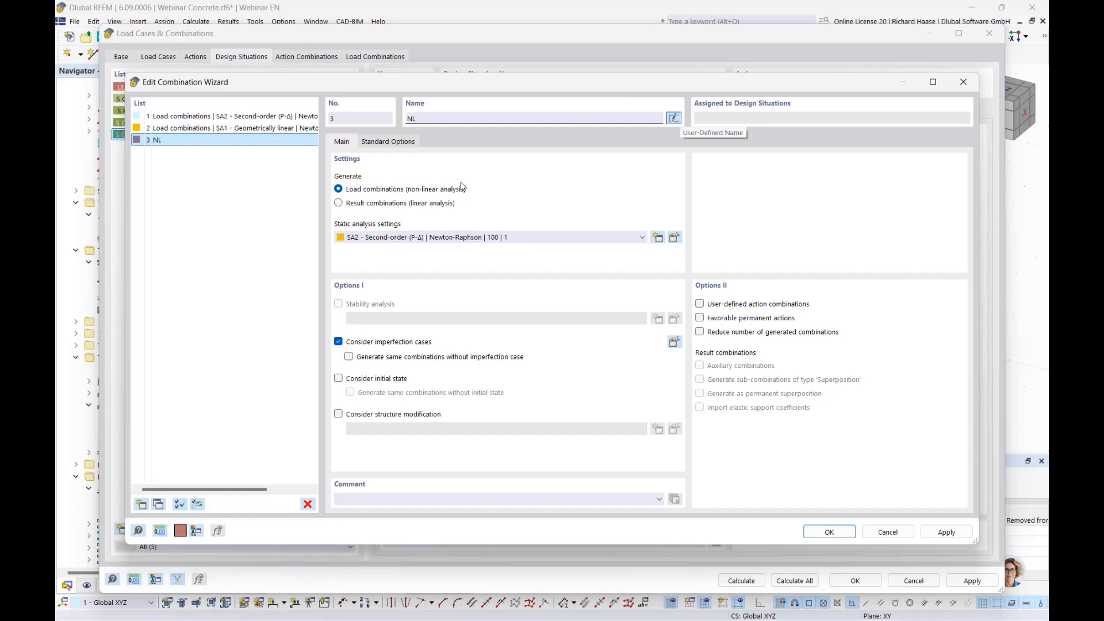
{"action": "left_click", "coordinate": [292, 320]}
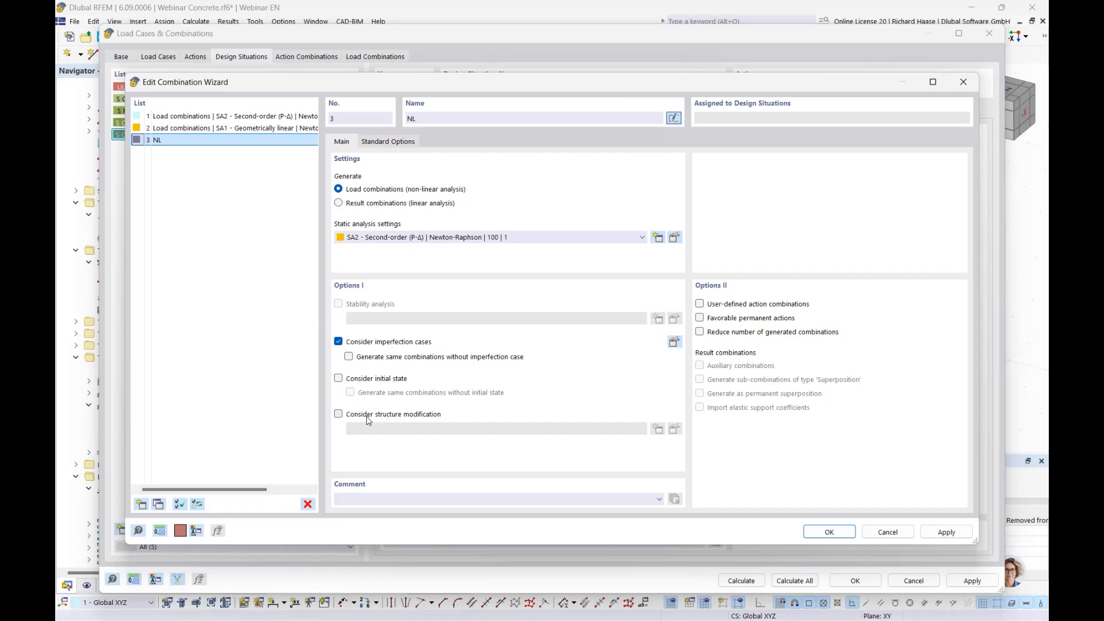
- Add a structure modification to the NL combination wizard that modifies the stiffnesses of member reinforcement and surface reinforcement, and confirm the wizard
{"action": "left_click", "coordinate": [406, 414]}
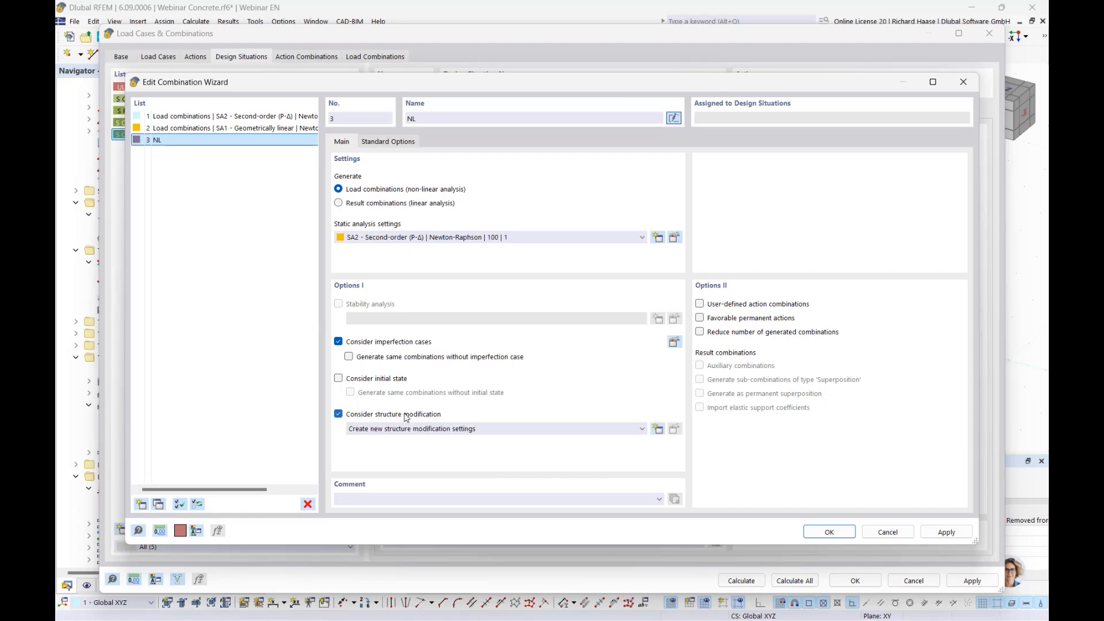
{"action": "left_click", "coordinate": [657, 430]}
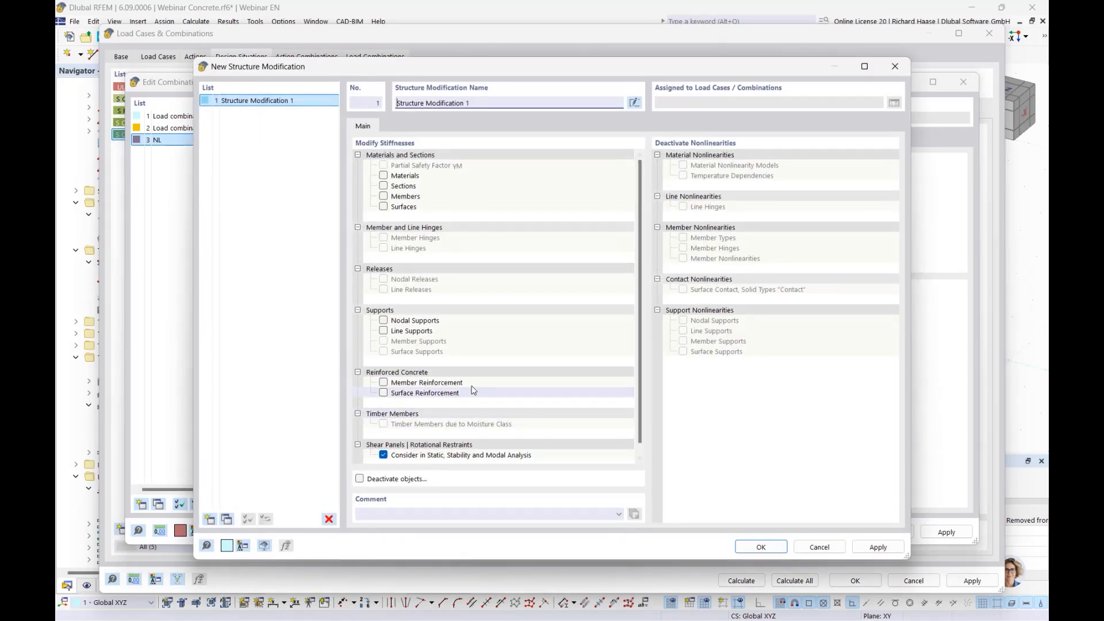
{"action": "left_click", "coordinate": [384, 384]}
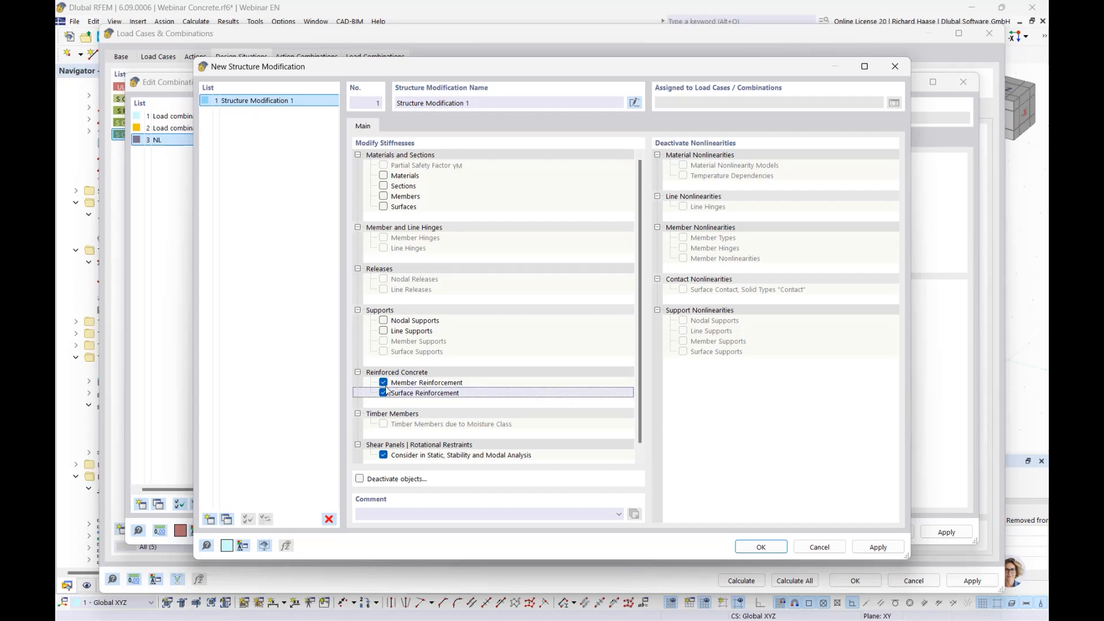
{"action": "left_click", "coordinate": [760, 547]}
{"action": "left_click", "coordinate": [832, 538]}
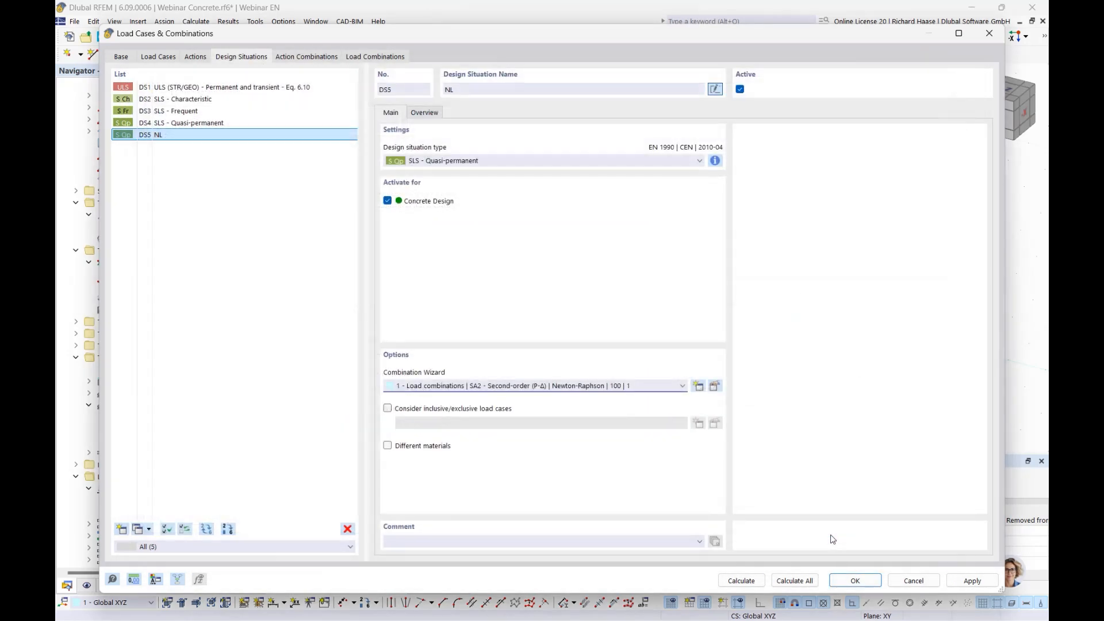
- Assign the 3 - NL combination wizard to the NL design situation and bring up the resulting action and load combinations
{"action": "left_click", "coordinate": [499, 388]}
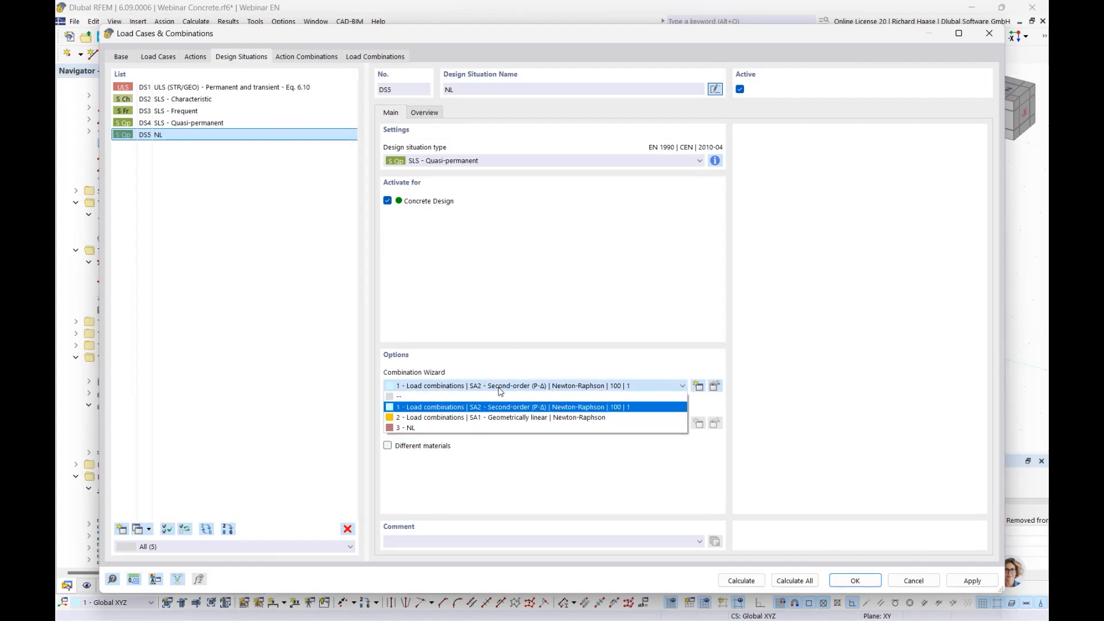
{"action": "left_click", "coordinate": [428, 428]}
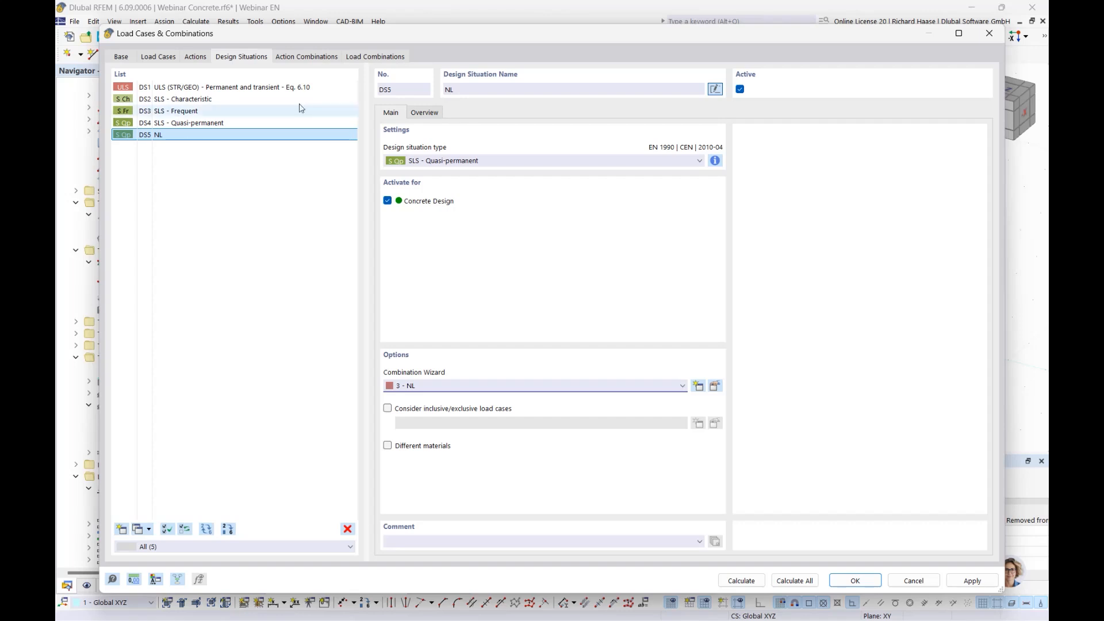
{"action": "left_click", "coordinate": [301, 58]}
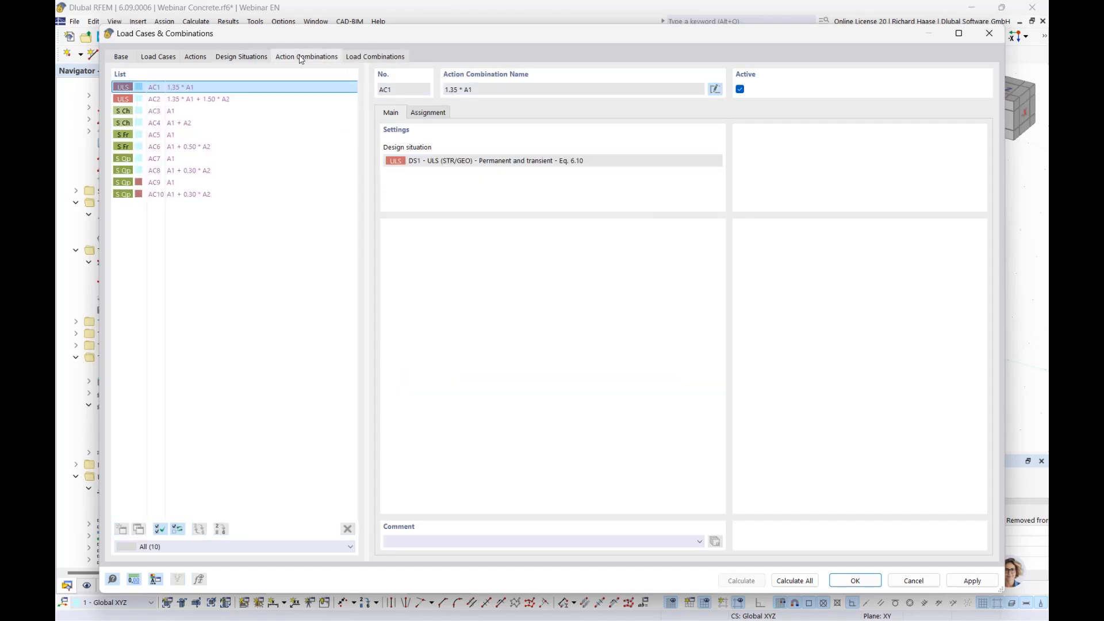
{"action": "left_click", "coordinate": [363, 60]}
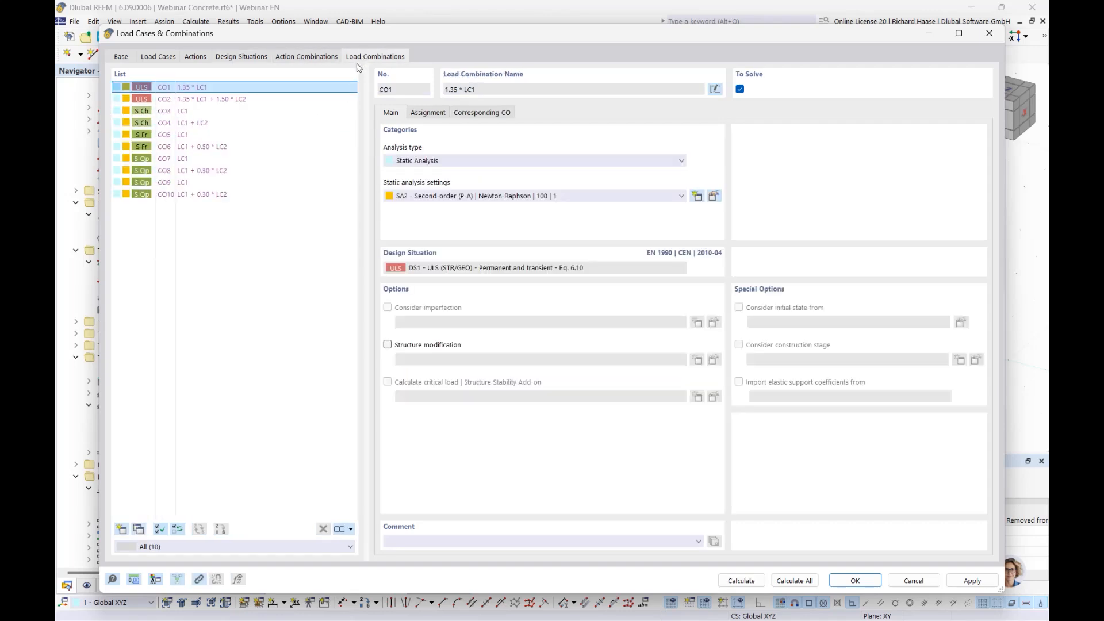
- Set the analysis type of load combinations CO9 and CO10 to Static Analysis | Creep & Shrinkage (Linear), check the analysis times, and confirm
{"action": "left_click", "coordinate": [248, 183]}
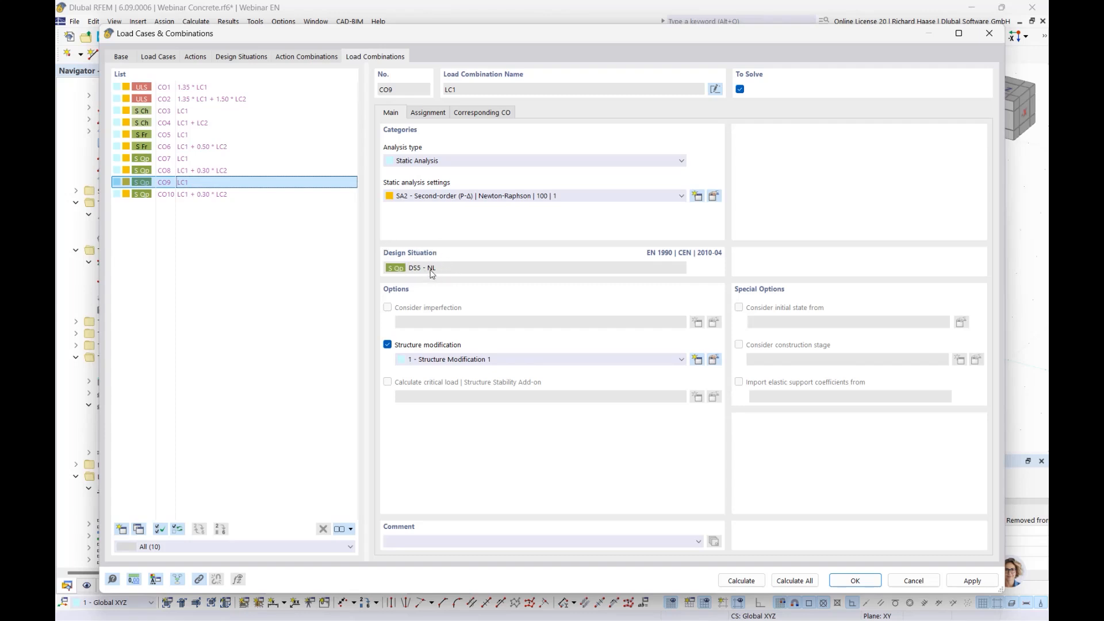
{"action": "left_click", "coordinate": [235, 198], "text": "ctrl"}
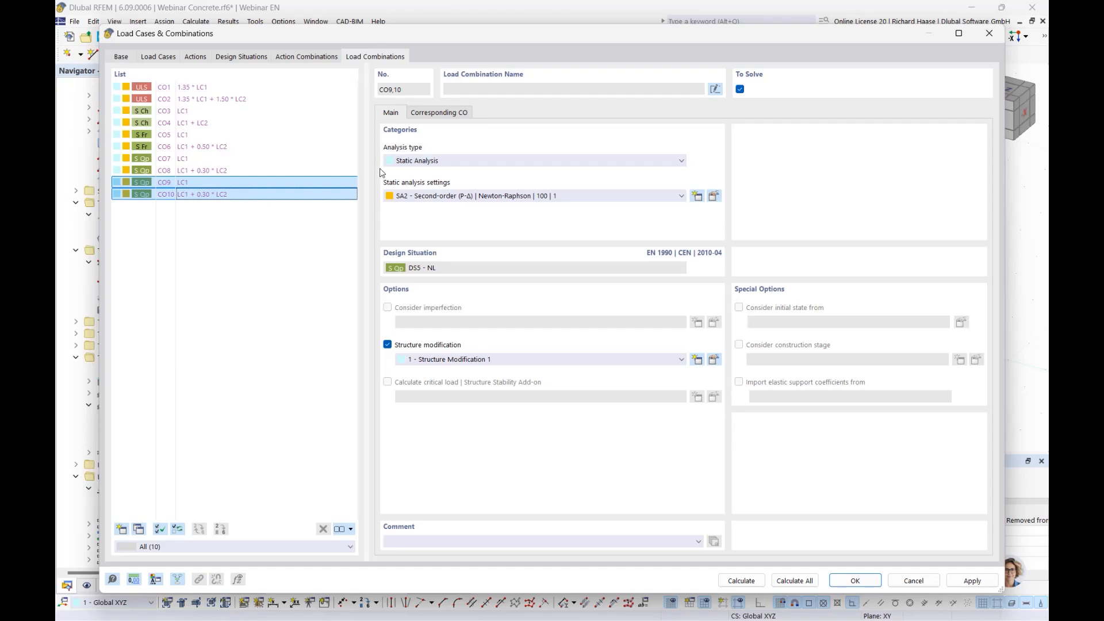
{"action": "left_click", "coordinate": [433, 161]}
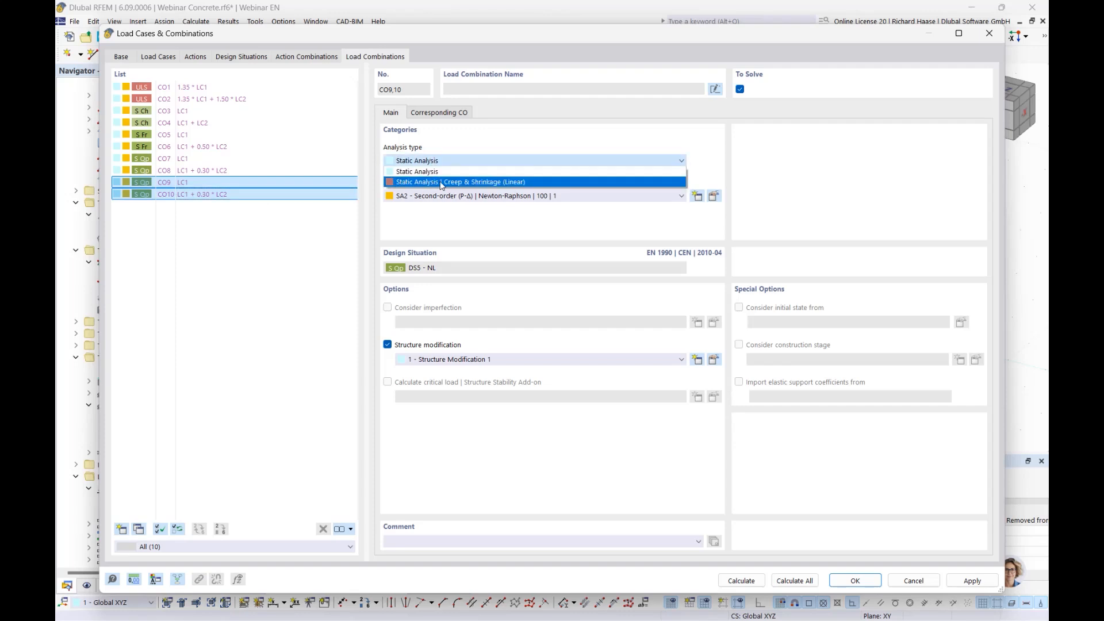
{"action": "left_click", "coordinate": [517, 182]}
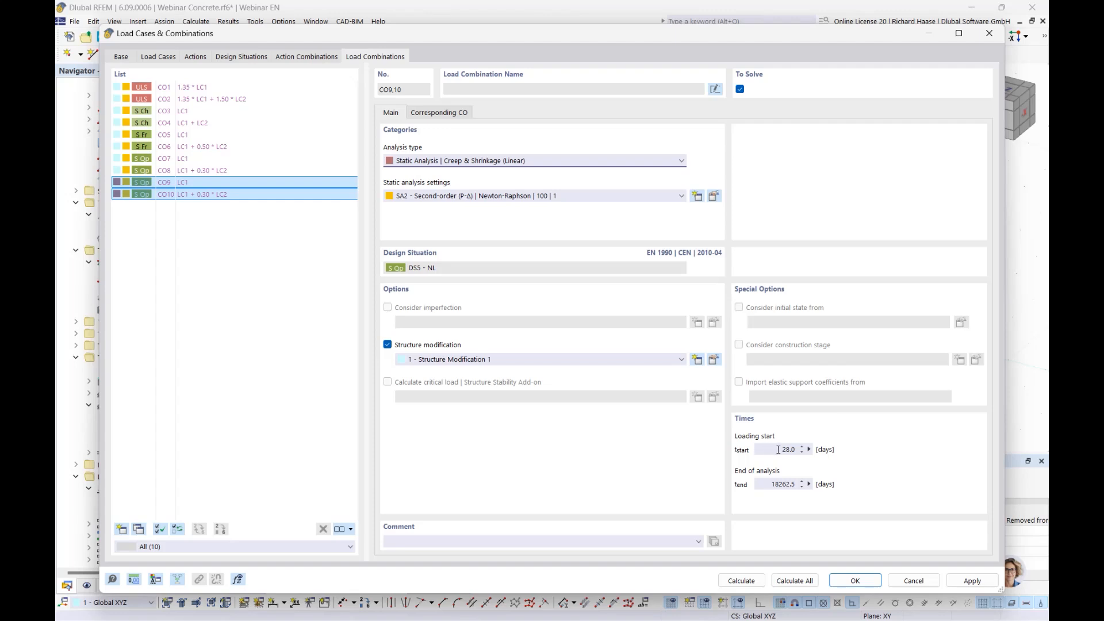
{"action": "double_click", "coordinate": [774, 484]}
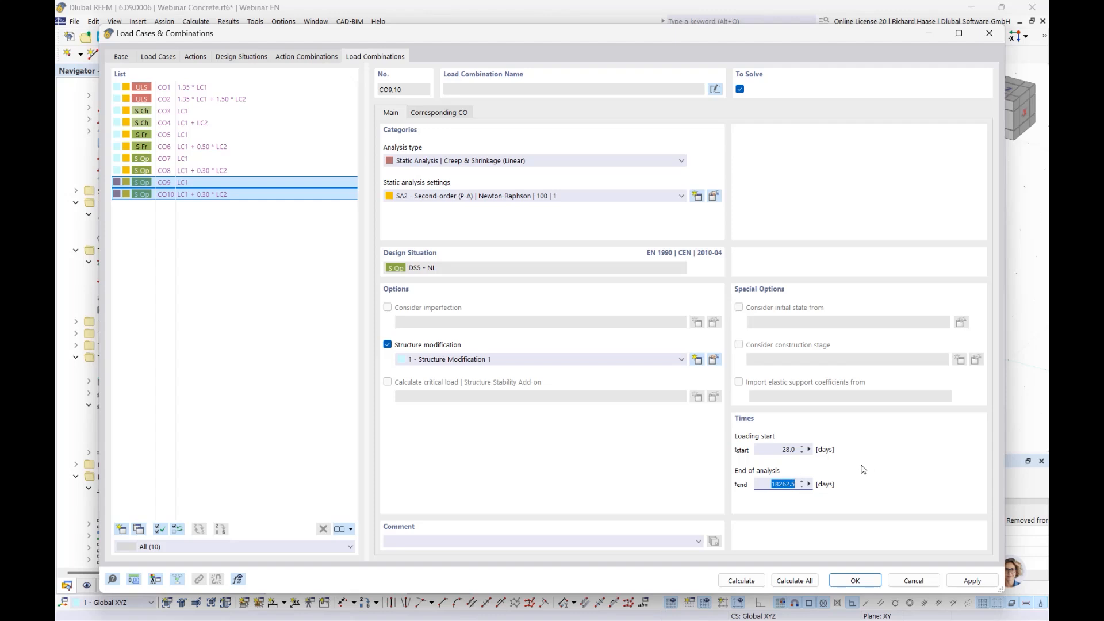
{"action": "key", "text": "shift+Tab"}
{"action": "left_click", "coordinate": [849, 581]}
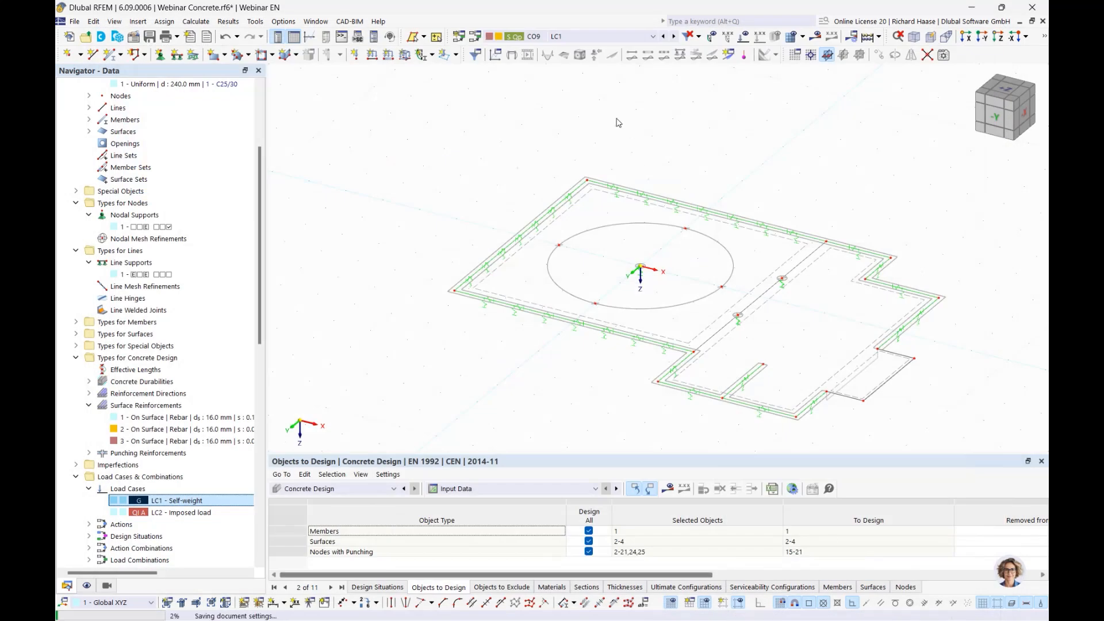
- Make the NL design situation DS5 current and reopen the load cases and combinations for editing
{"action": "left_click", "coordinate": [572, 37]}
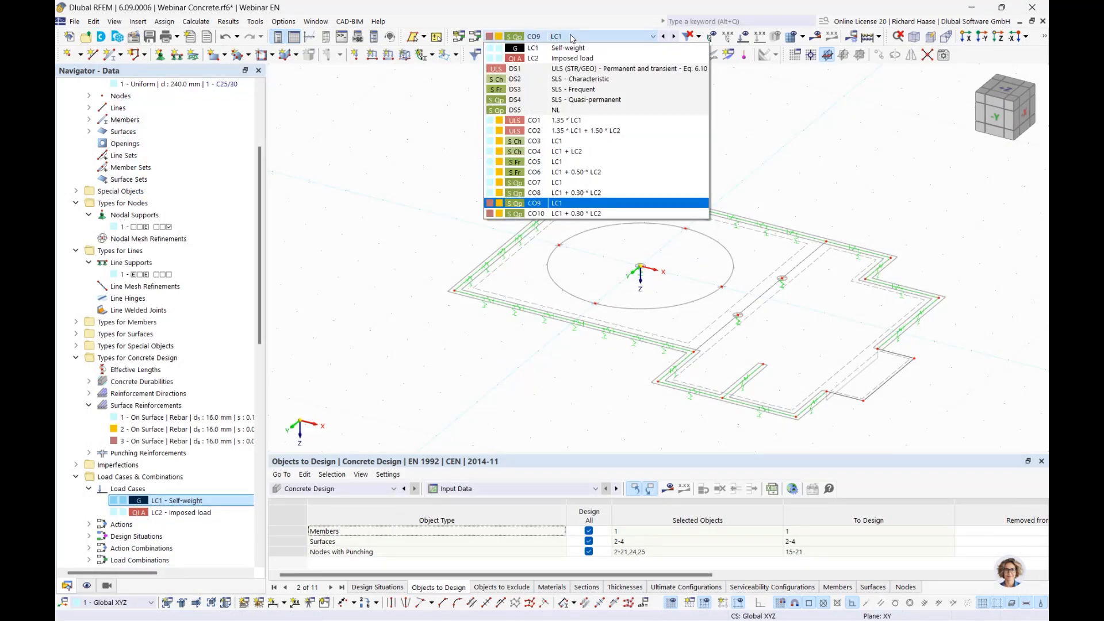
{"action": "left_click", "coordinate": [571, 109]}
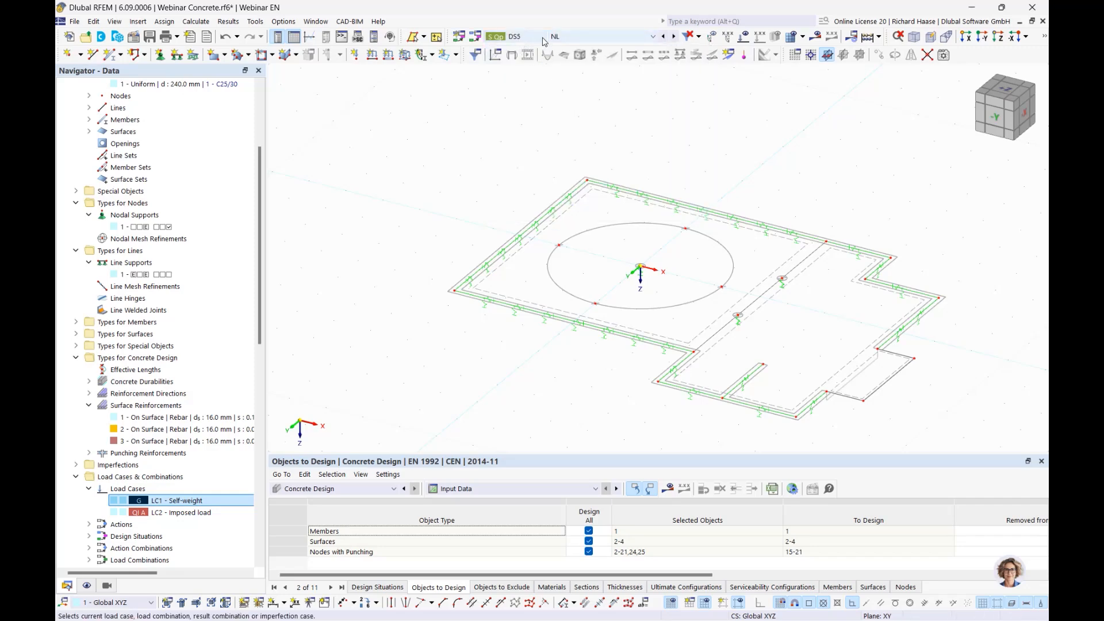
{"action": "left_click", "coordinate": [164, 500]}
{"action": "right_click", "coordinate": [161, 502]}
{"action": "left_click", "coordinate": [209, 298]}
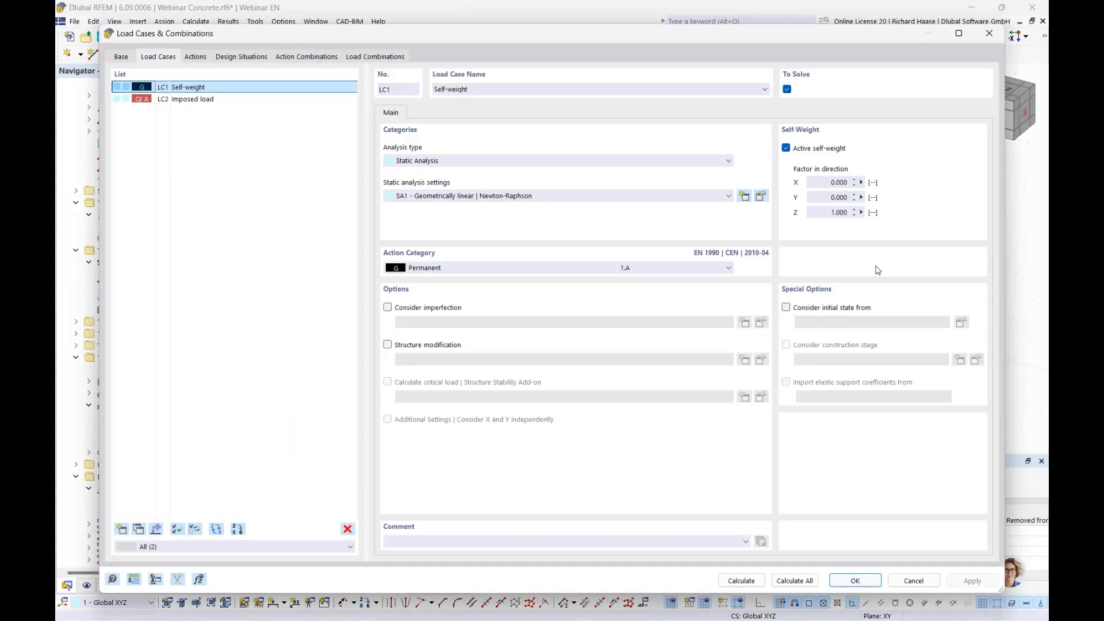
- Enable different materials for the NL design situation and open its material replacement table
{"action": "left_click", "coordinate": [254, 58]}
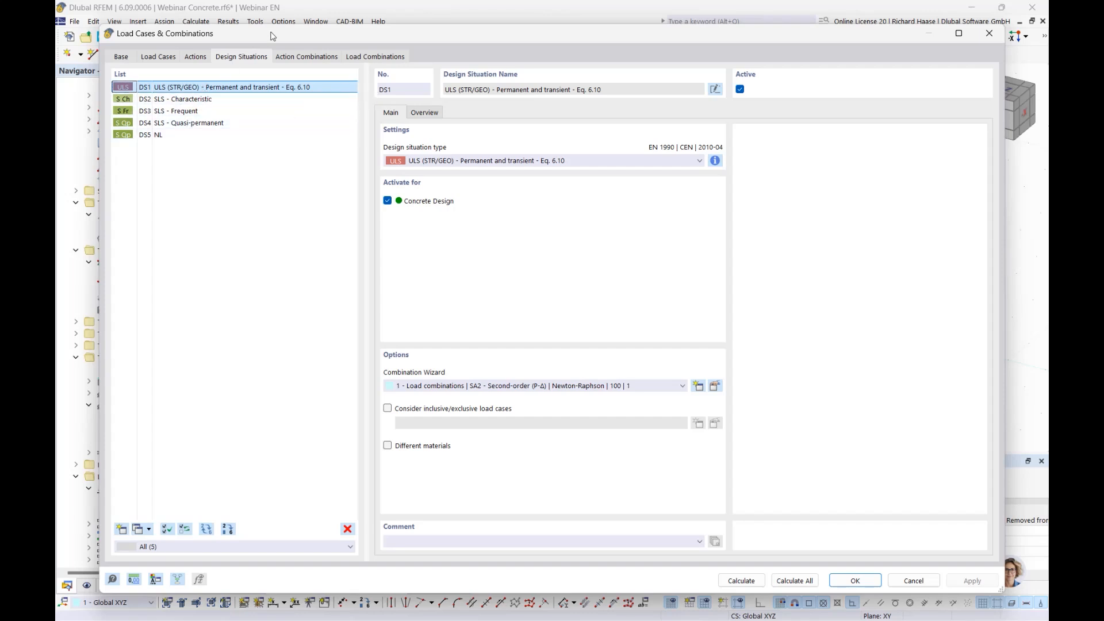
{"action": "left_click_drag", "start_coordinate": [270, 33], "coordinate": [391, 44]}
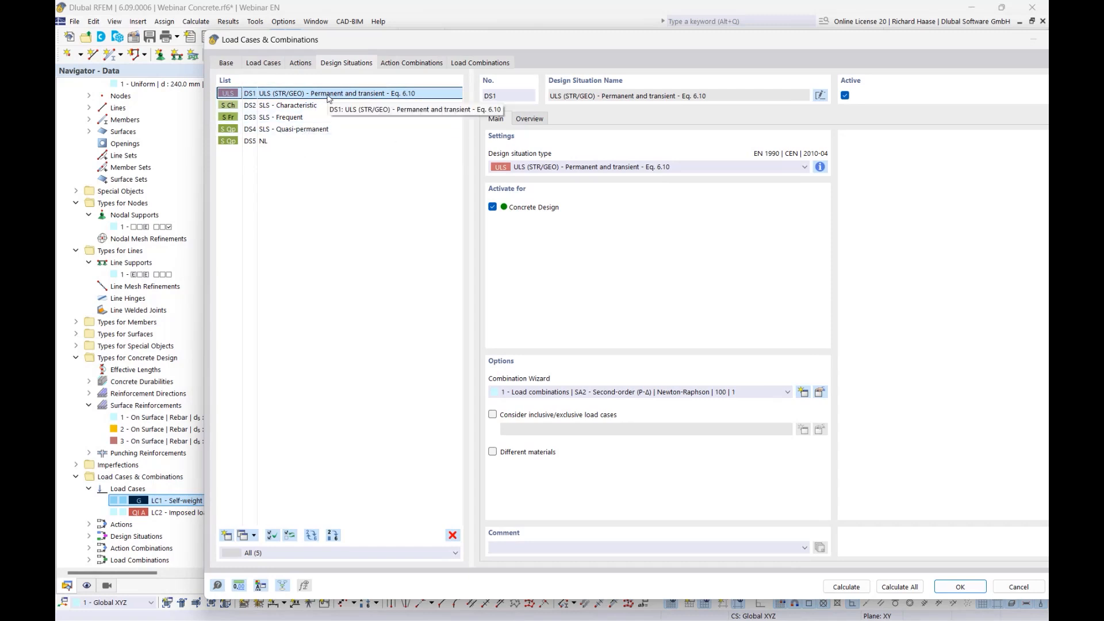
{"action": "left_click", "coordinate": [282, 143]}
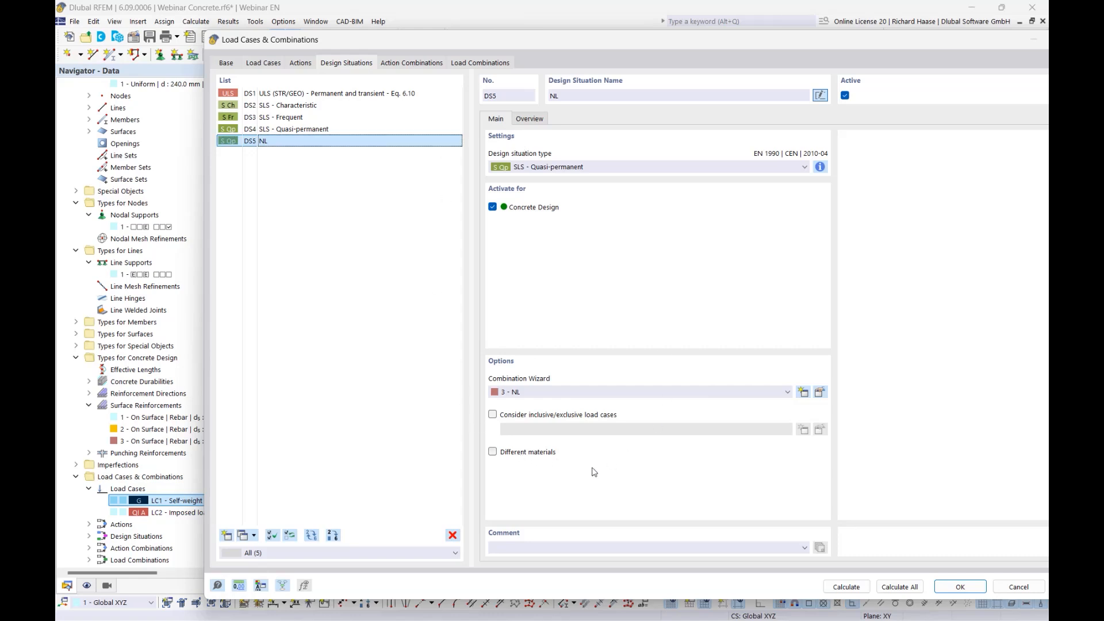
{"action": "left_click", "coordinate": [530, 453]}
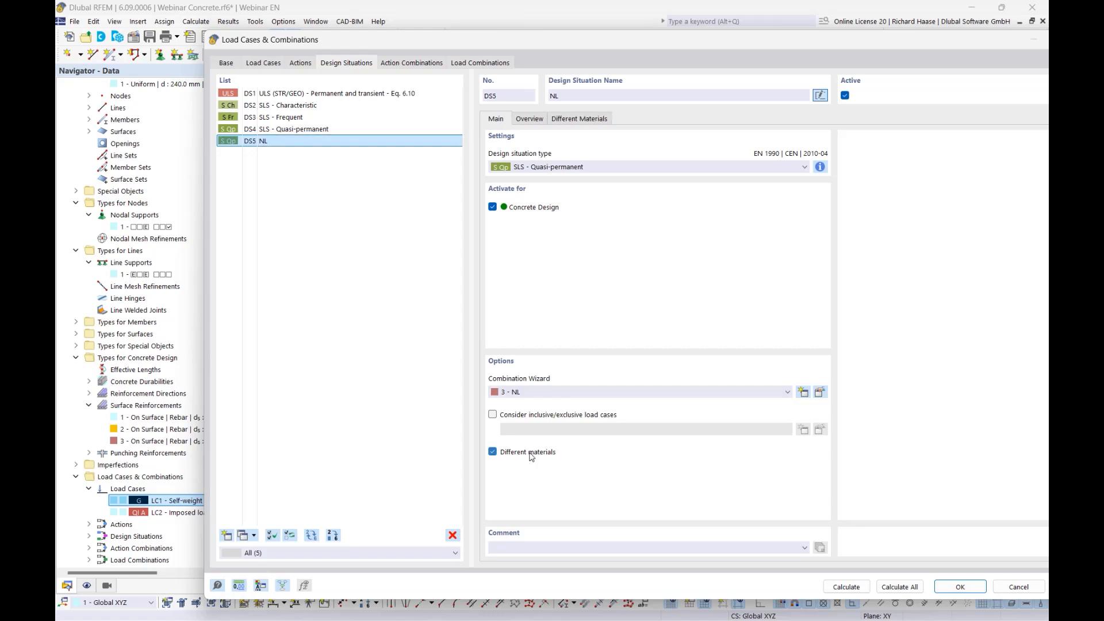
{"action": "left_click", "coordinate": [580, 119]}
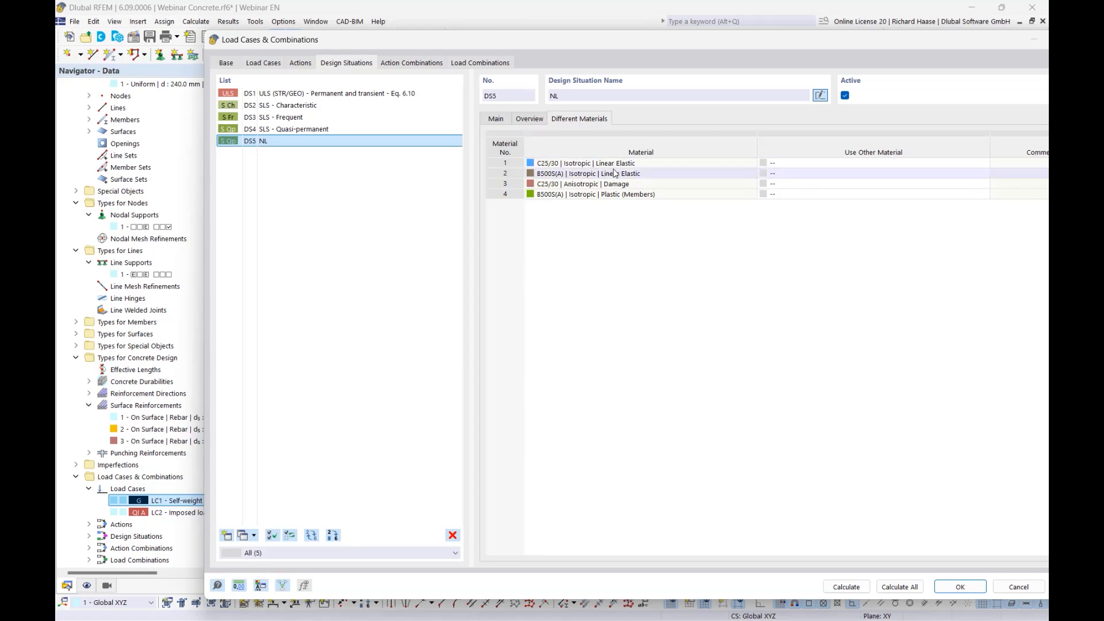
- For NL, replace linear elastic C25/30 with material 3, Anisotropic | Damage, and linear elastic B500S(A) with material 4, Isotropic | Plastic (Members), and confirm
{"action": "left_click", "coordinate": [788, 163]}
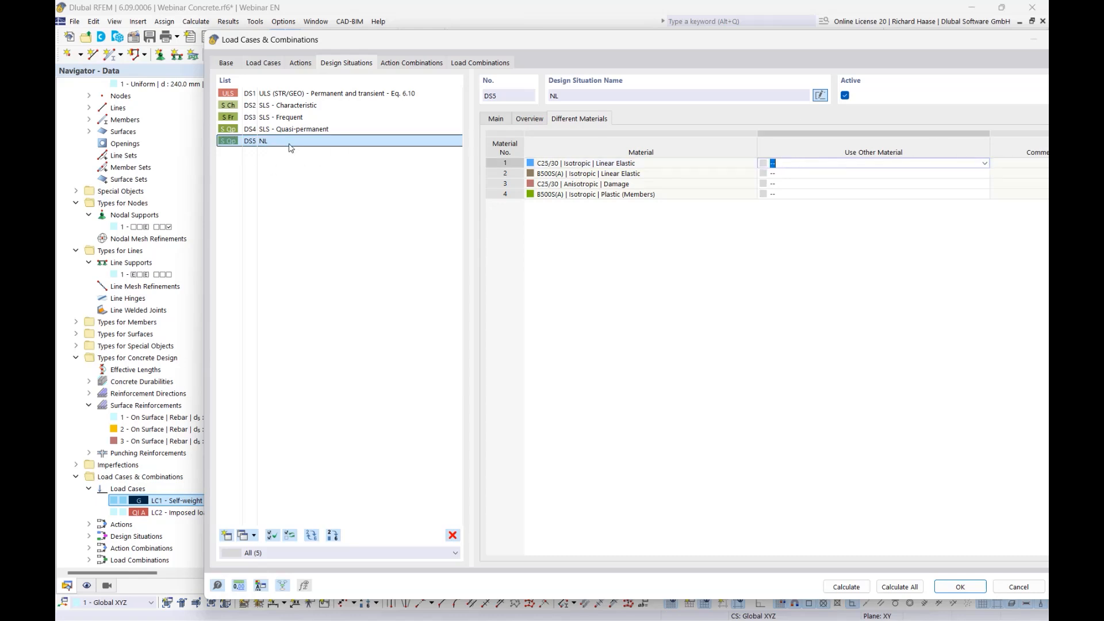
{"action": "left_click", "coordinate": [985, 163]}
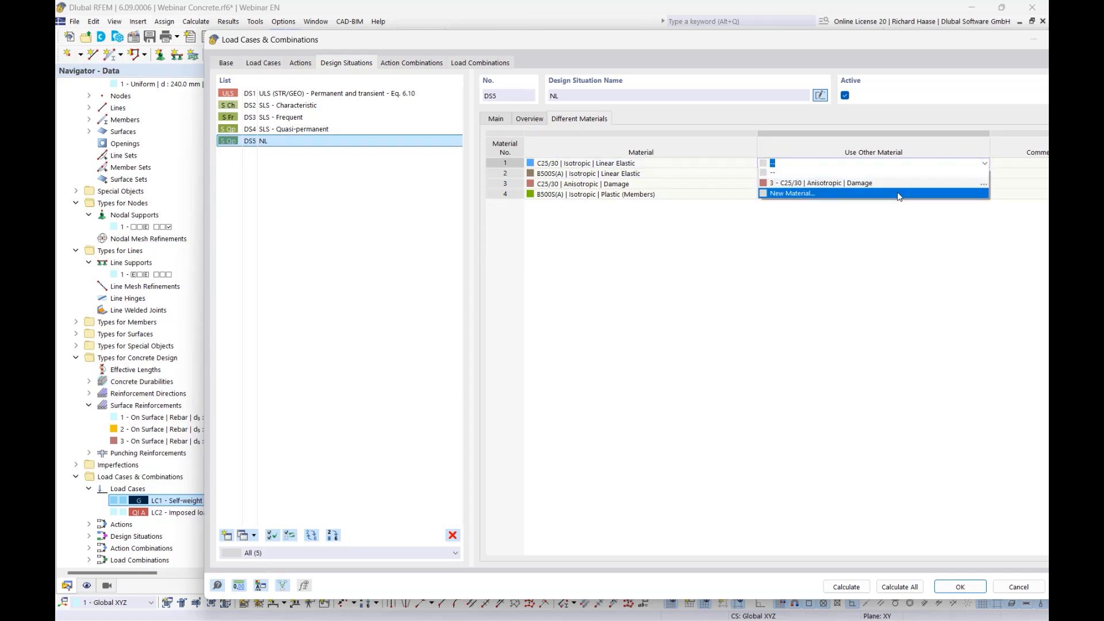
{"action": "left_click", "coordinate": [879, 183]}
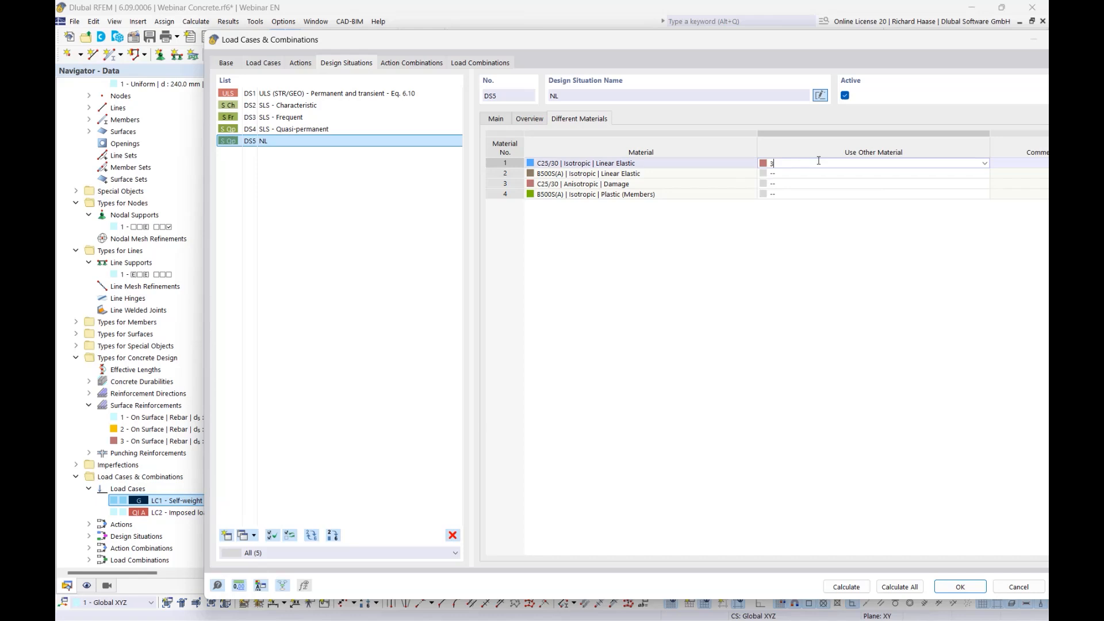
{"action": "left_click", "coordinate": [984, 174]}
{"action": "left_click", "coordinate": [985, 174]}
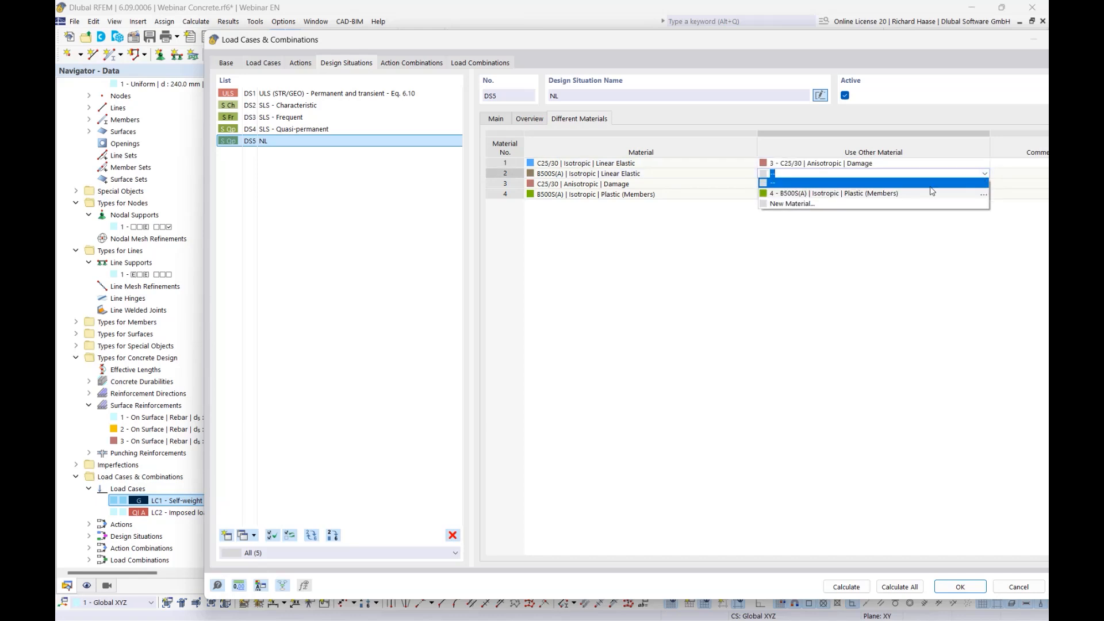
{"action": "left_click", "coordinate": [839, 194]}
{"action": "left_click", "coordinate": [882, 230]}
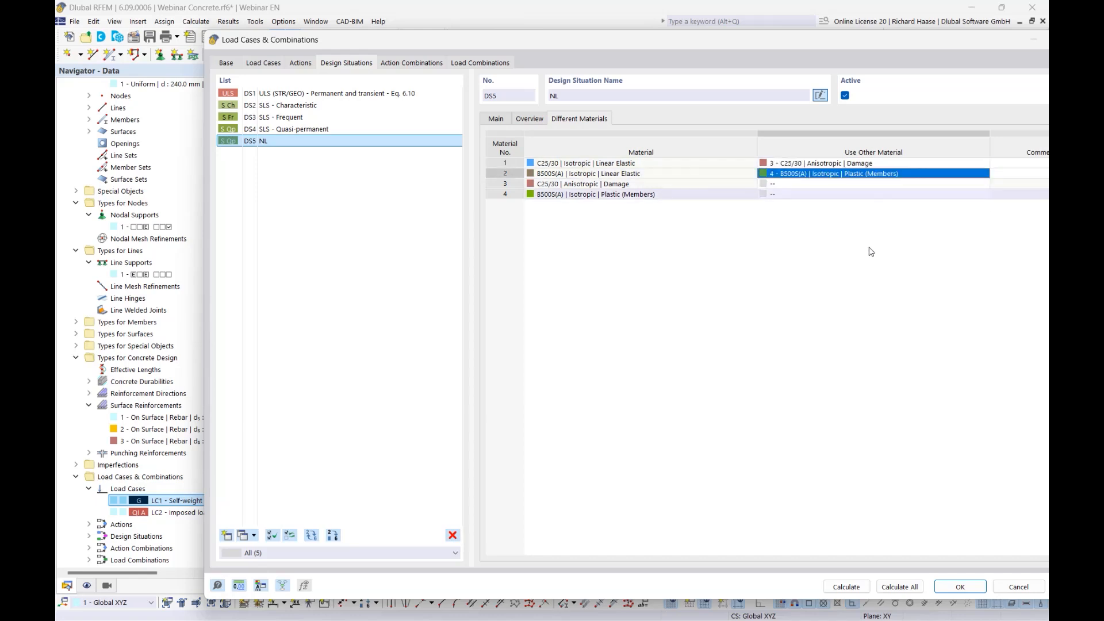
{"action": "left_click", "coordinate": [960, 586]}
- Calculate the NL design situation and display the slab's global deformations |u|
{"action": "scroll", "coordinate": [170, 194], "scroll_direction": "up", "scroll_amount": 4}
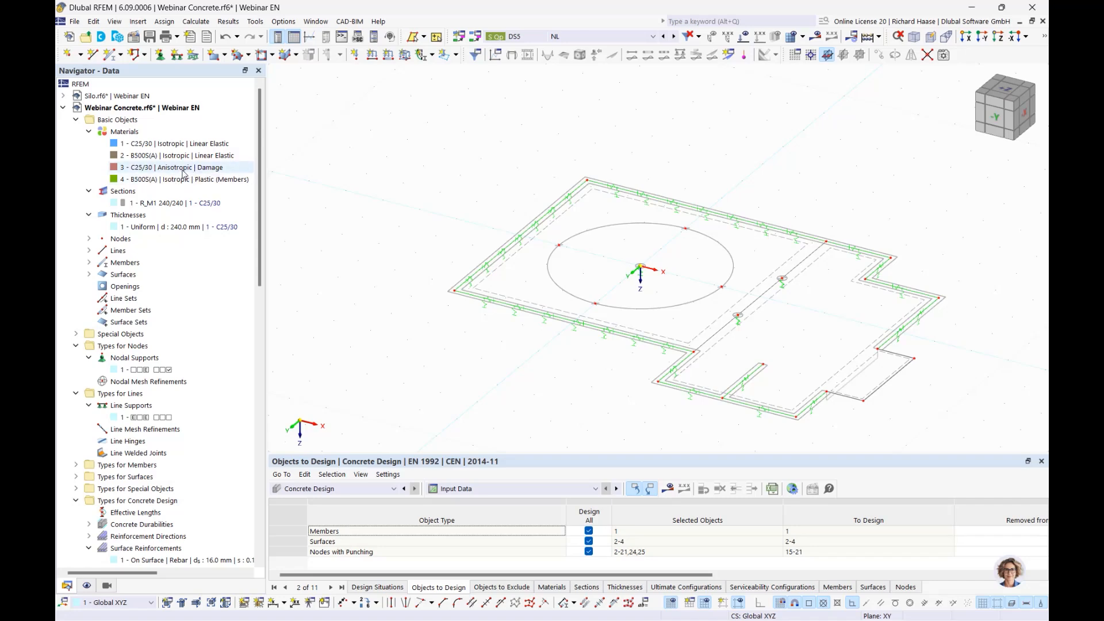
{"action": "middle_click_drag", "start_coordinate": [545, 347], "coordinate": [423, 314]}
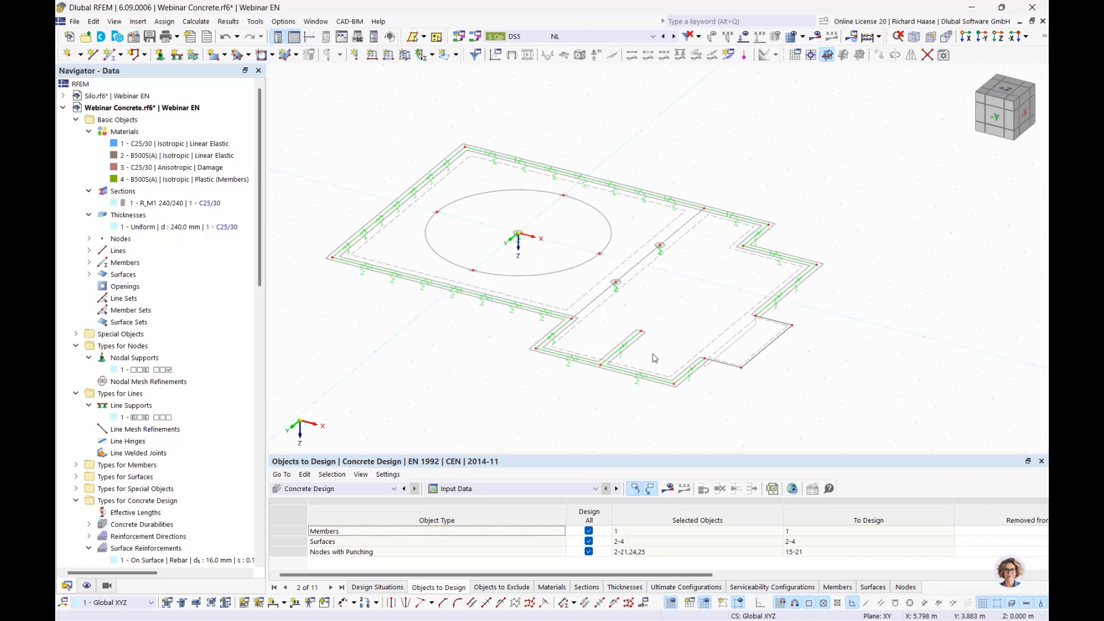
{"action": "left_click", "coordinate": [817, 38]}
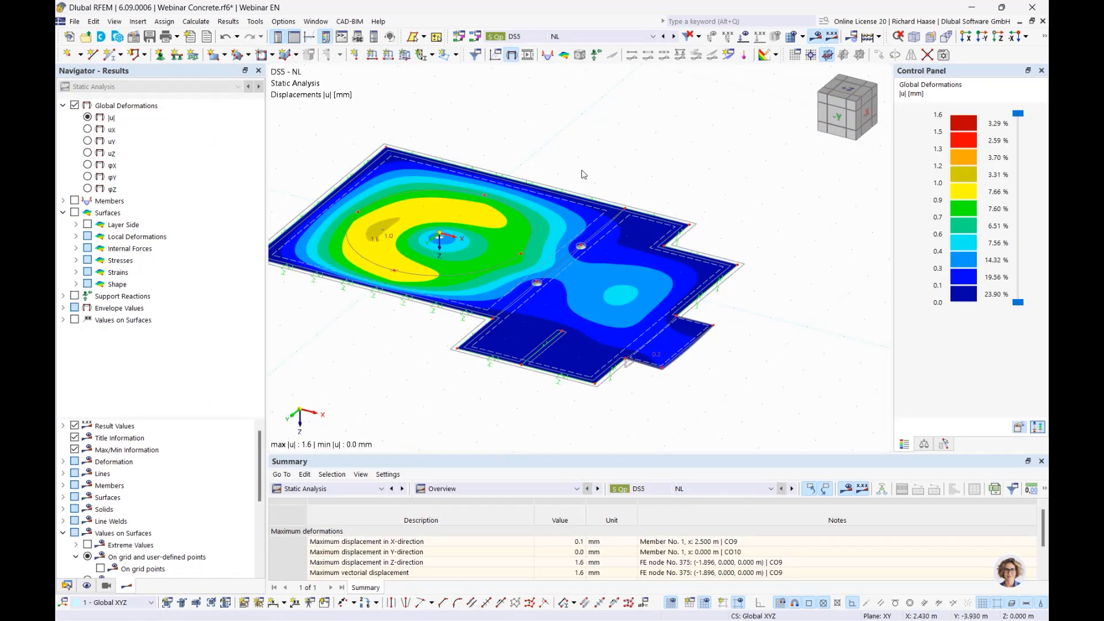
{"action": "middle_click_drag", "start_coordinate": [575, 143], "coordinate": [696, 185]}
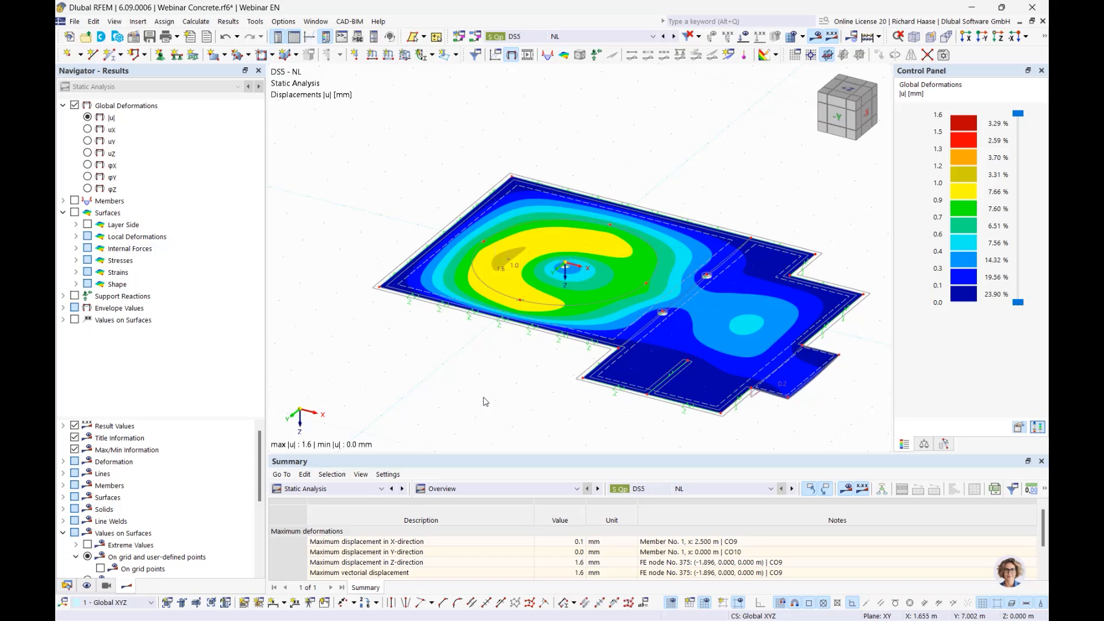
{"action": "middle_click_drag", "start_coordinate": [707, 197], "coordinate": [645, 184]}
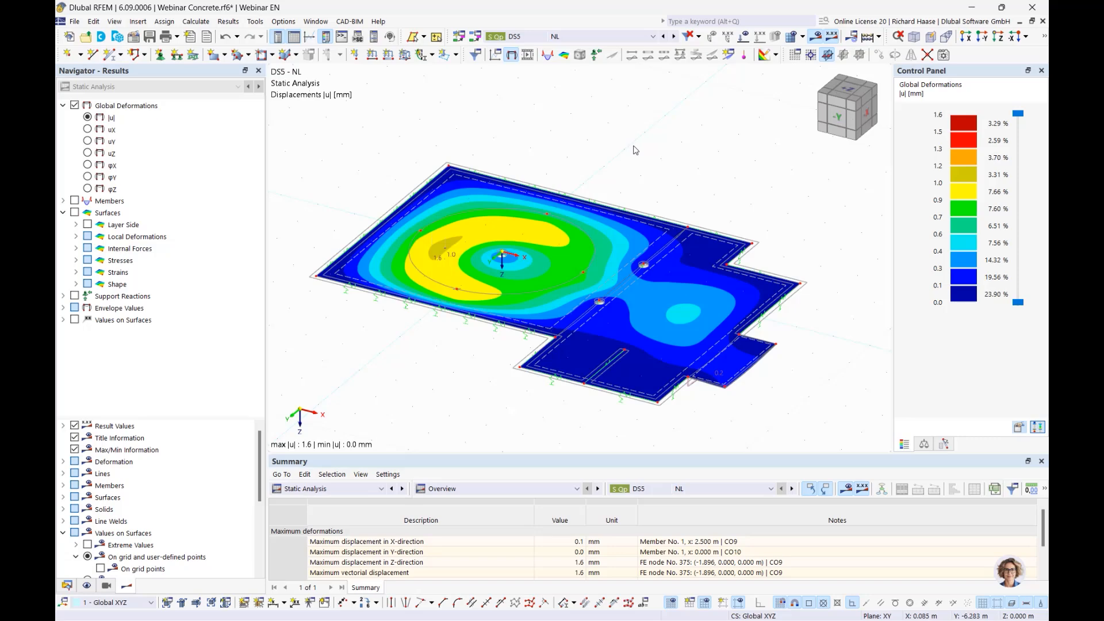
- Show the Concrete Design input data table and switch to the presentation slide on nonlinear concrete material
{"action": "left_click", "coordinate": [330, 490]}
{"action": "left_click", "coordinate": [319, 582]}
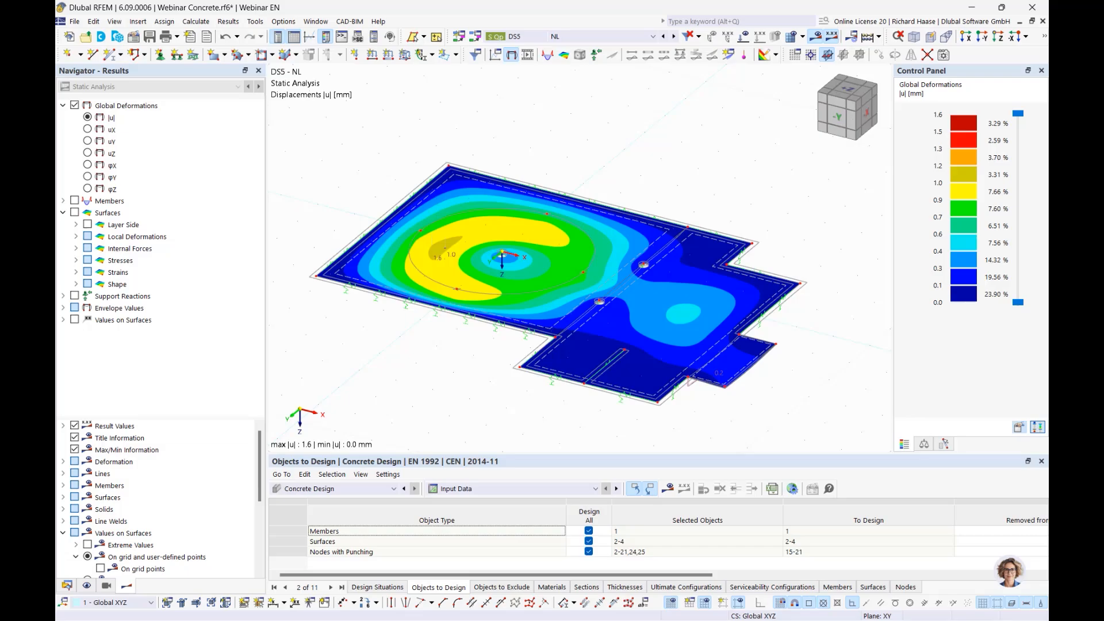
{"action": "key", "text": "alt+Tab"}
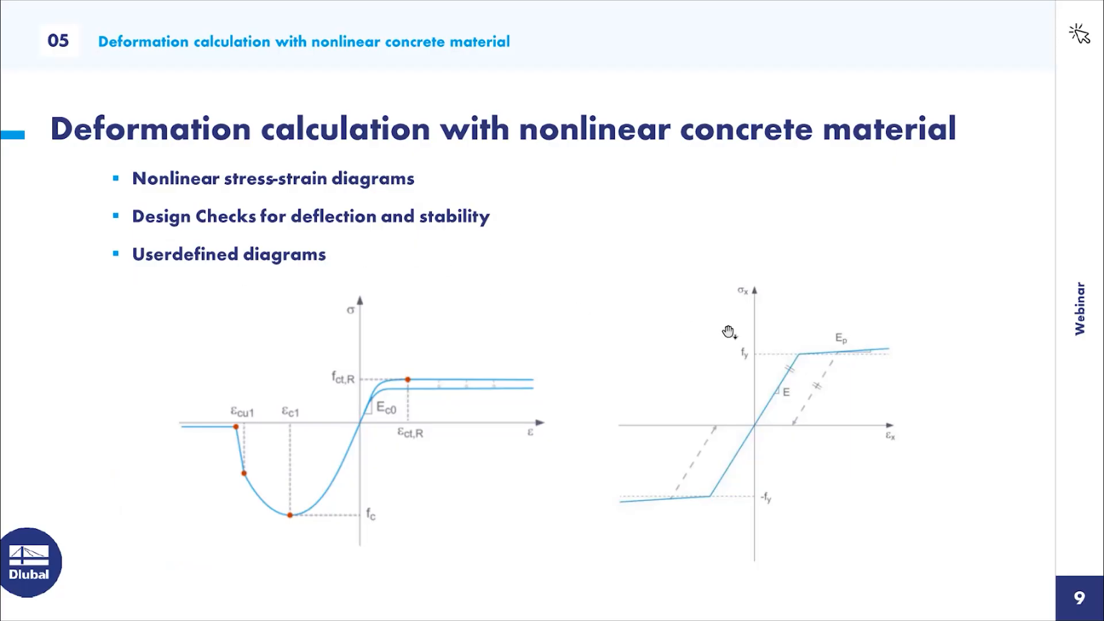